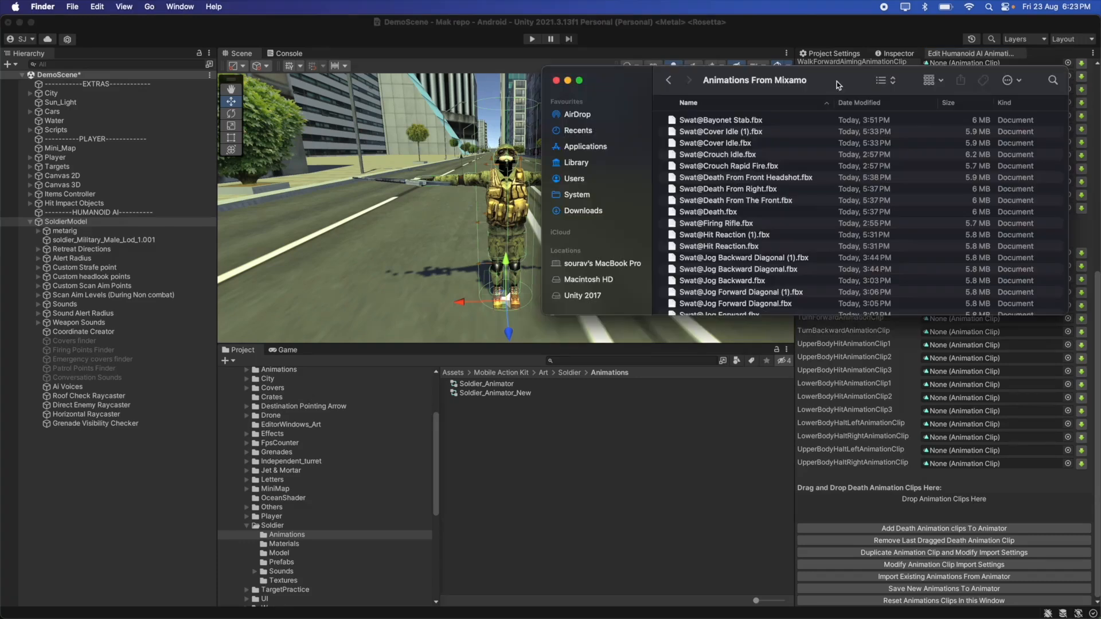
Import all FBX files from the Animations From Mixamo folder into the project's Soldier/Animations folder and close the file window.
{"action": "left_click", "coordinate": [806, 202]}
{"action": "key", "text": "super+a"}
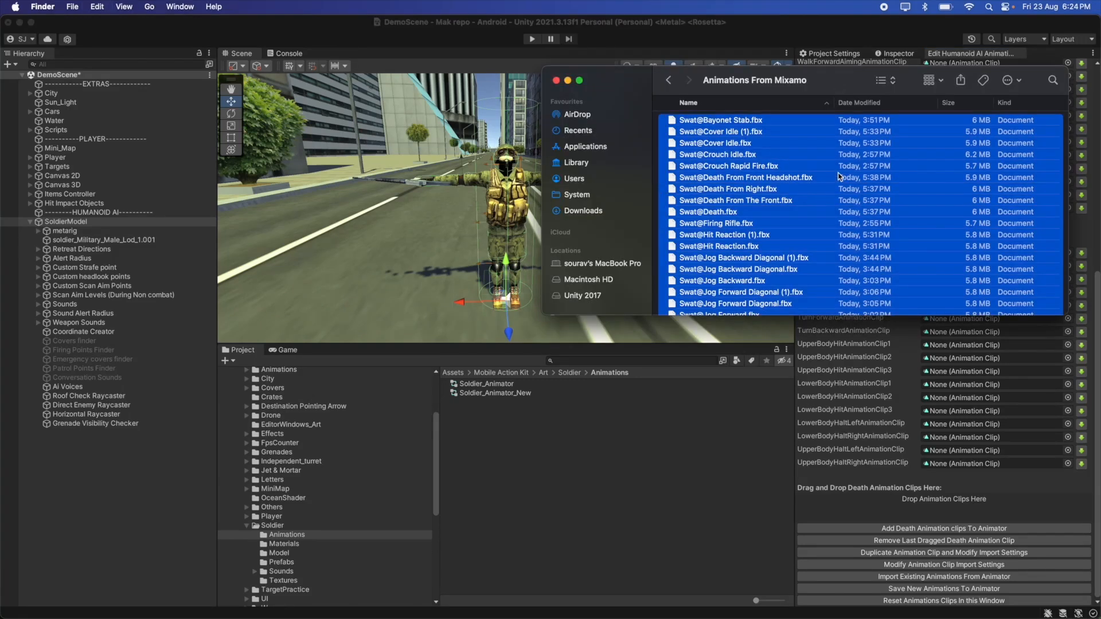
{"action": "left_click_drag", "start_coordinate": [839, 176], "coordinate": [634, 489]}
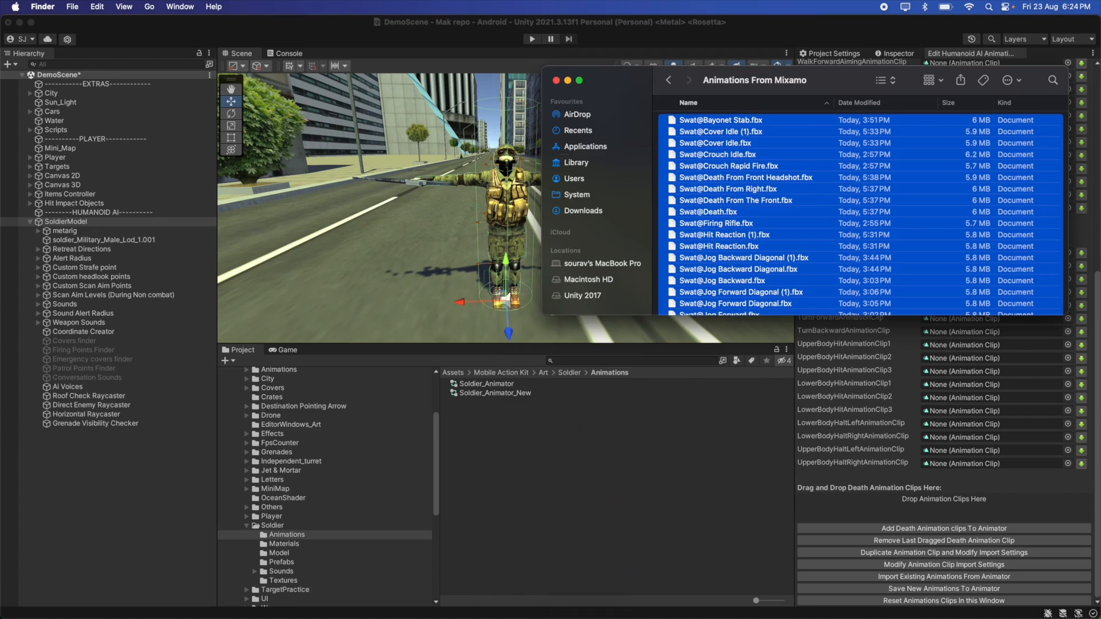
{"action": "left_click", "coordinate": [555, 81]}
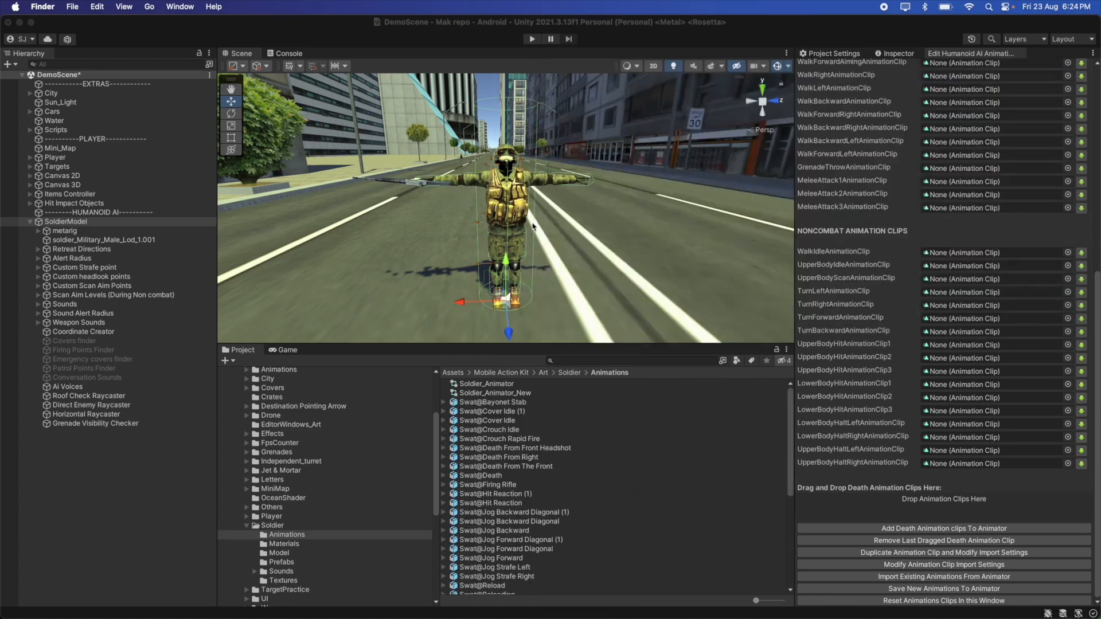
Inspect the Swat@Bayonet Stab model with an enlarged preview and play its Bayonet Stab clip.
{"action": "left_click", "coordinate": [527, 403]}
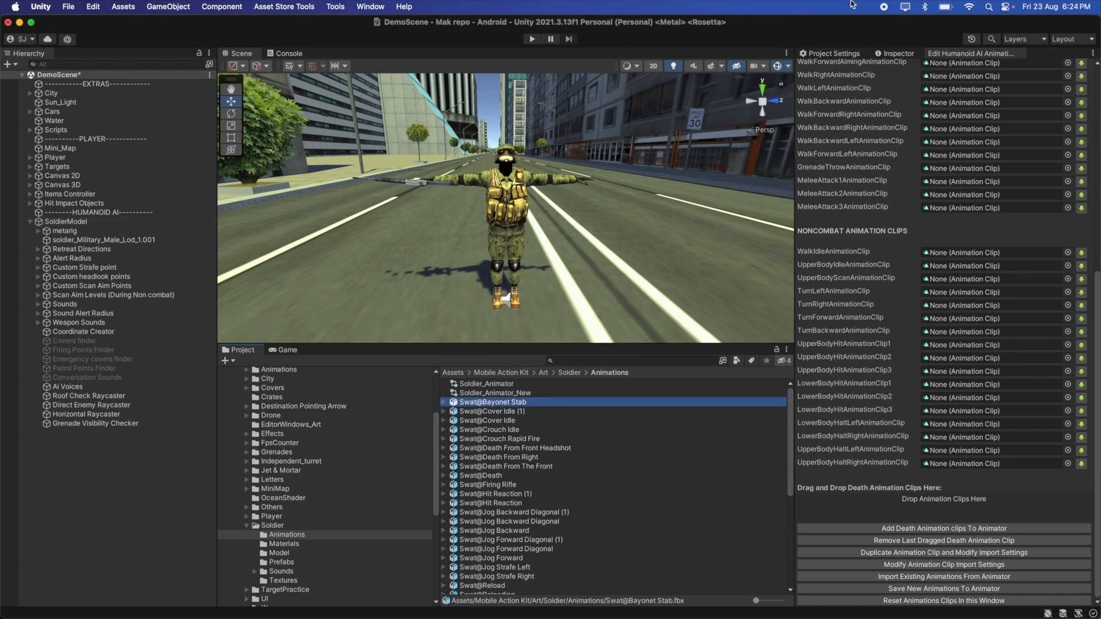
{"action": "left_click", "coordinate": [896, 53]}
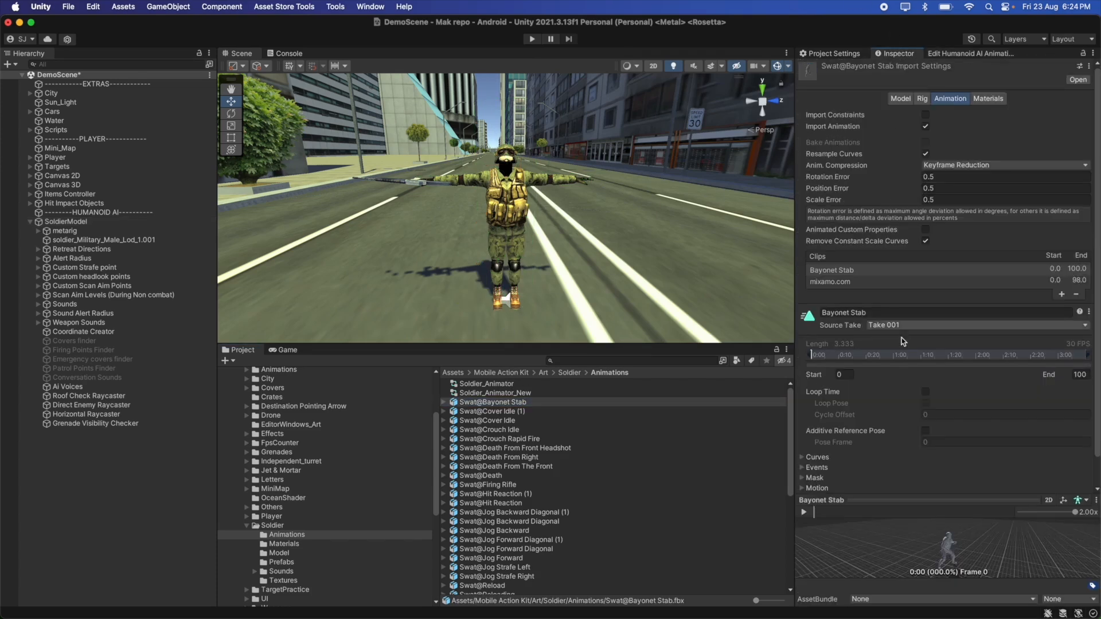
{"action": "left_click_drag", "start_coordinate": [909, 501], "coordinate": [893, 359]}
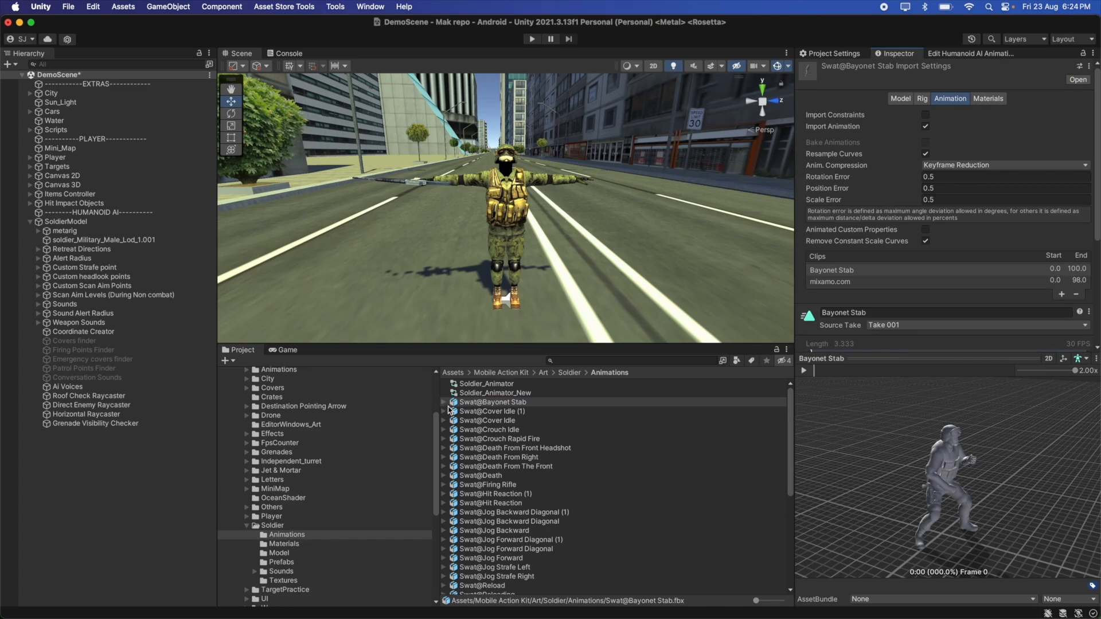
{"action": "left_click", "coordinate": [444, 402]}
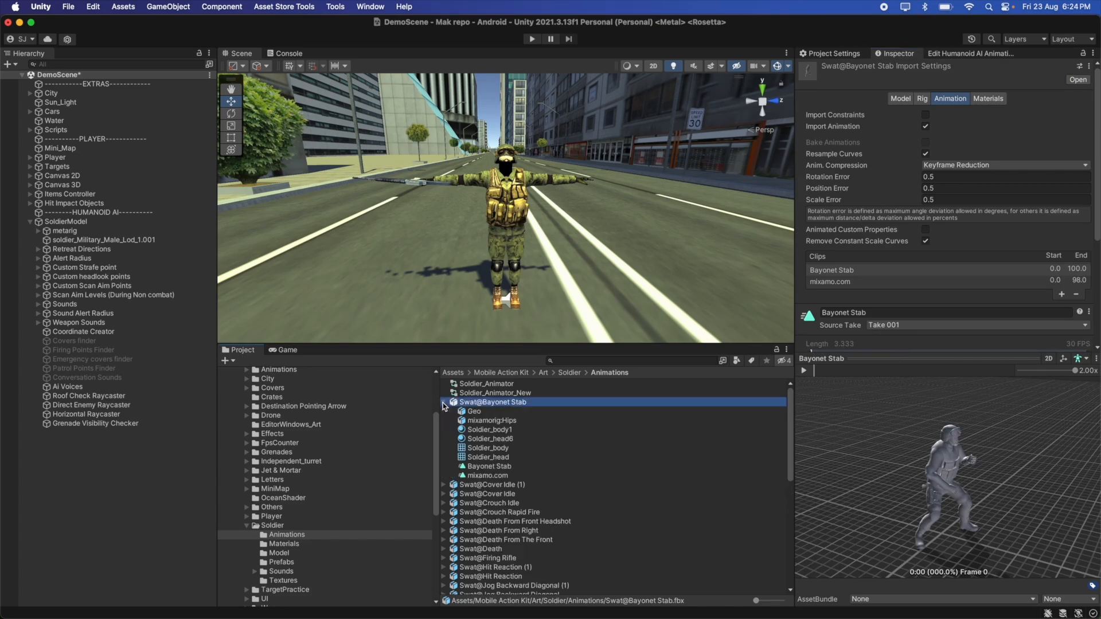
{"action": "left_click", "coordinate": [512, 469]}
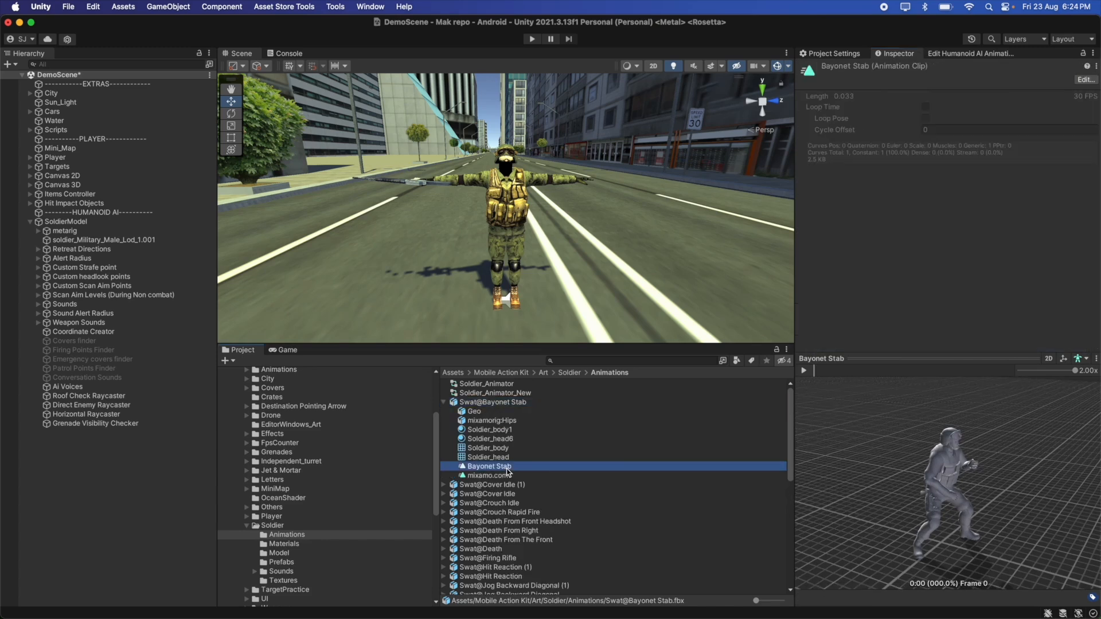
{"action": "left_click", "coordinate": [804, 371]}
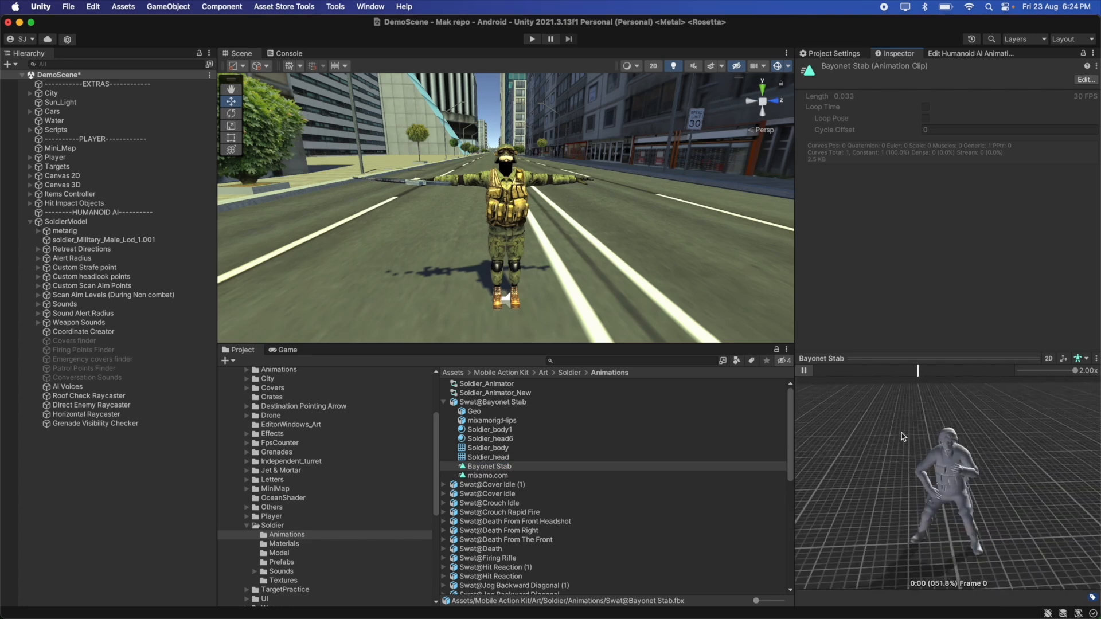
Play the mixamo.com clip inside Swat@Bayonet Stab and compare it with the Bayonet Stab clip.
{"action": "left_click", "coordinate": [518, 476]}
{"action": "mouse_move", "coordinate": [870, 450]}
{"action": "left_mouse_down"}
{"action": "mouse_move", "coordinate": [839, 445]}
{"action": "mouse_move", "coordinate": [872, 449]}
{"action": "left_mouse_up"}
{"action": "left_click", "coordinate": [804, 370]}
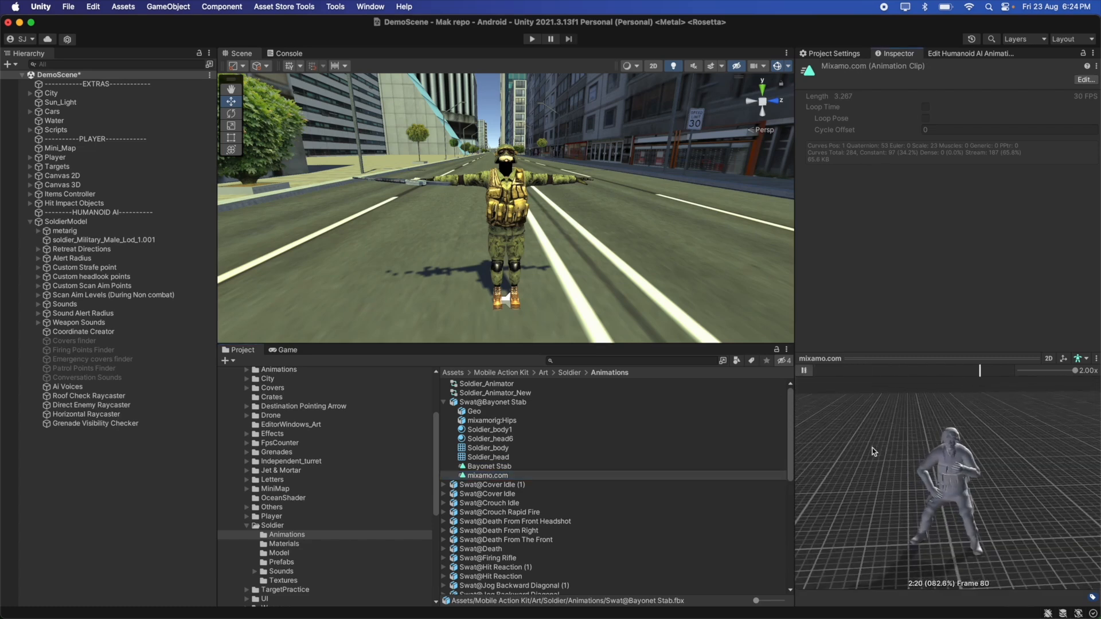
{"action": "left_click", "coordinate": [804, 370]}
{"action": "left_click", "coordinate": [487, 466]}
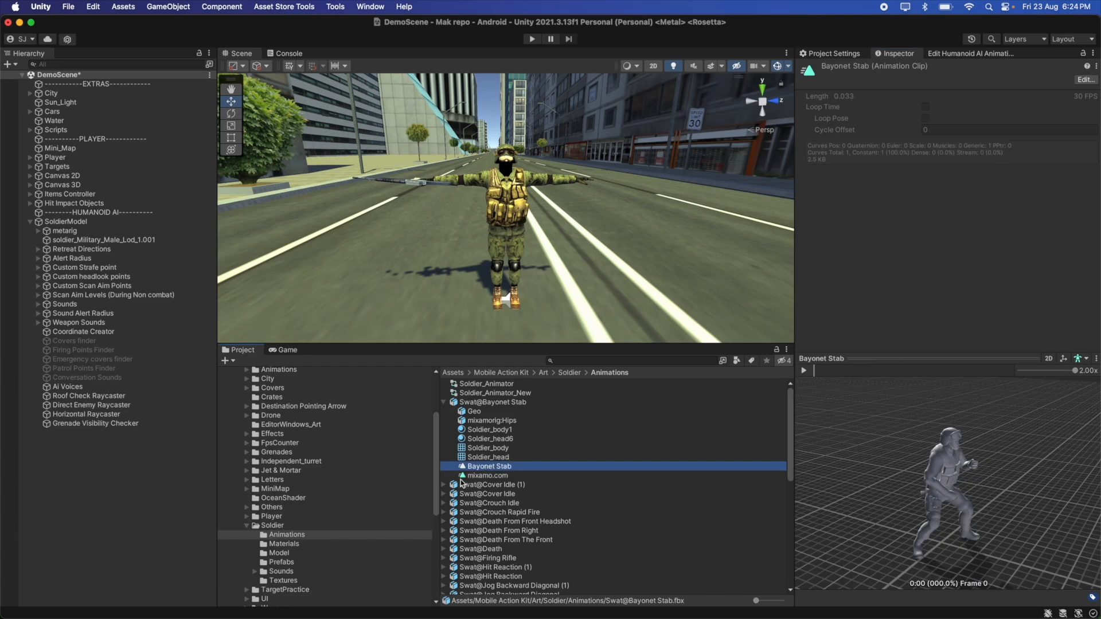
Expand the Swat@Cover Idle (1), Swat@Cover Idle and Swat@Crouch Idle models and examine the clips of both Cover Idle models.
{"action": "left_click", "coordinate": [445, 485]}
{"action": "scroll", "coordinate": [471, 470], "scroll_direction": "down", "scroll_amount": 3}
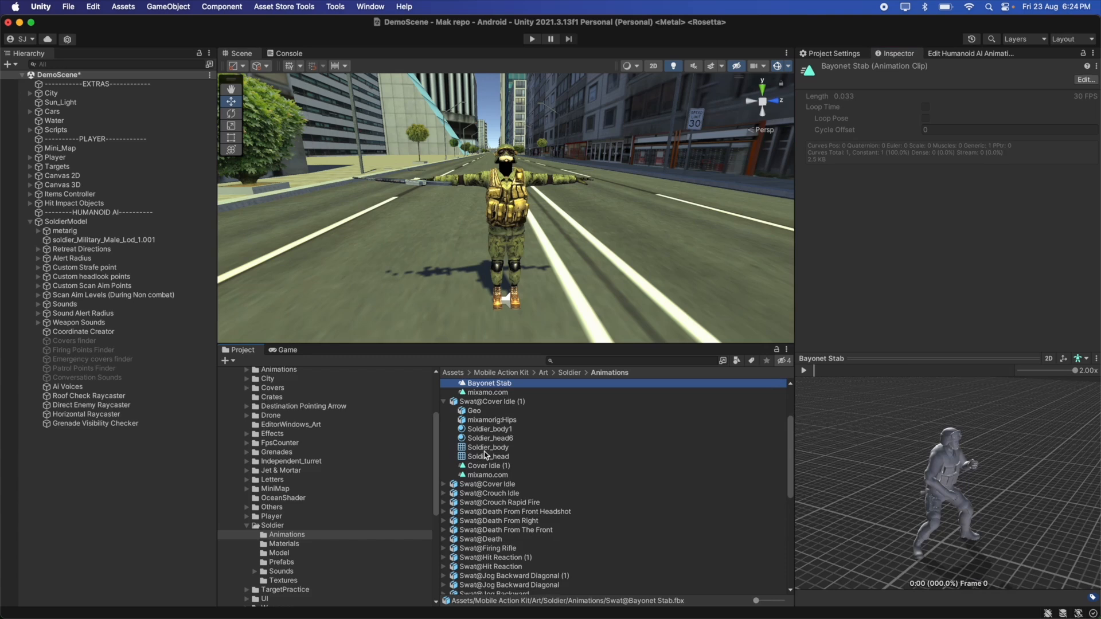
{"action": "left_click", "coordinate": [445, 485]}
{"action": "scroll", "coordinate": [448, 504], "scroll_direction": "down", "scroll_amount": 2}
{"action": "left_click", "coordinate": [445, 532]}
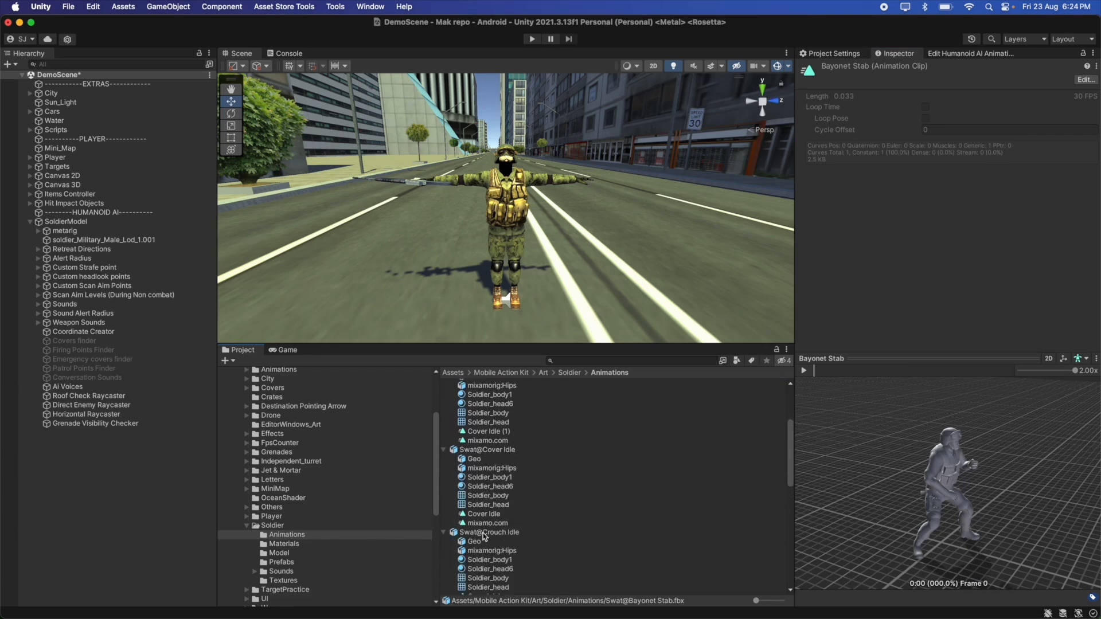
{"action": "left_click", "coordinate": [495, 514]}
{"action": "scroll", "coordinate": [500, 446], "scroll_direction": "up", "scroll_amount": 3}
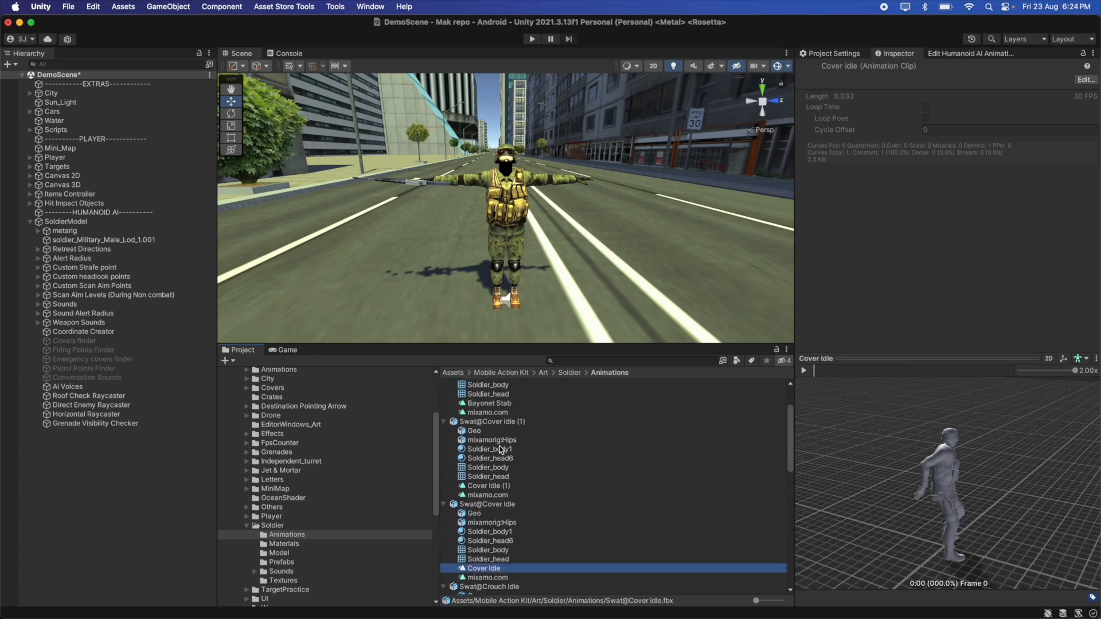
{"action": "left_click", "coordinate": [506, 497]}
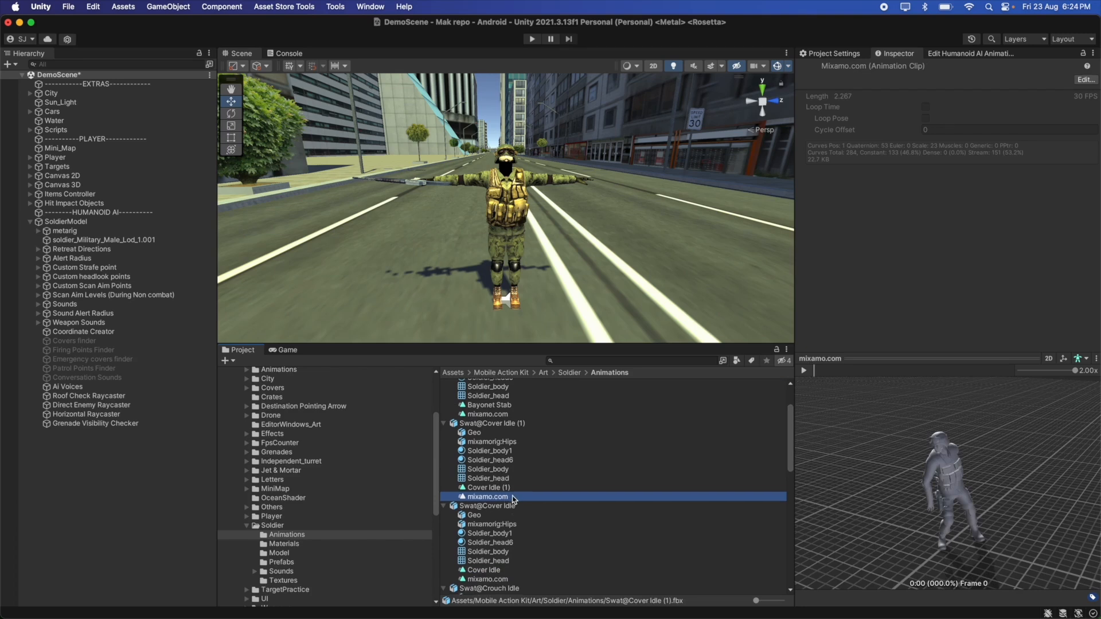
{"action": "scroll", "coordinate": [509, 487], "scroll_direction": "down", "scroll_amount": 1}
{"action": "left_click", "coordinate": [505, 471]}
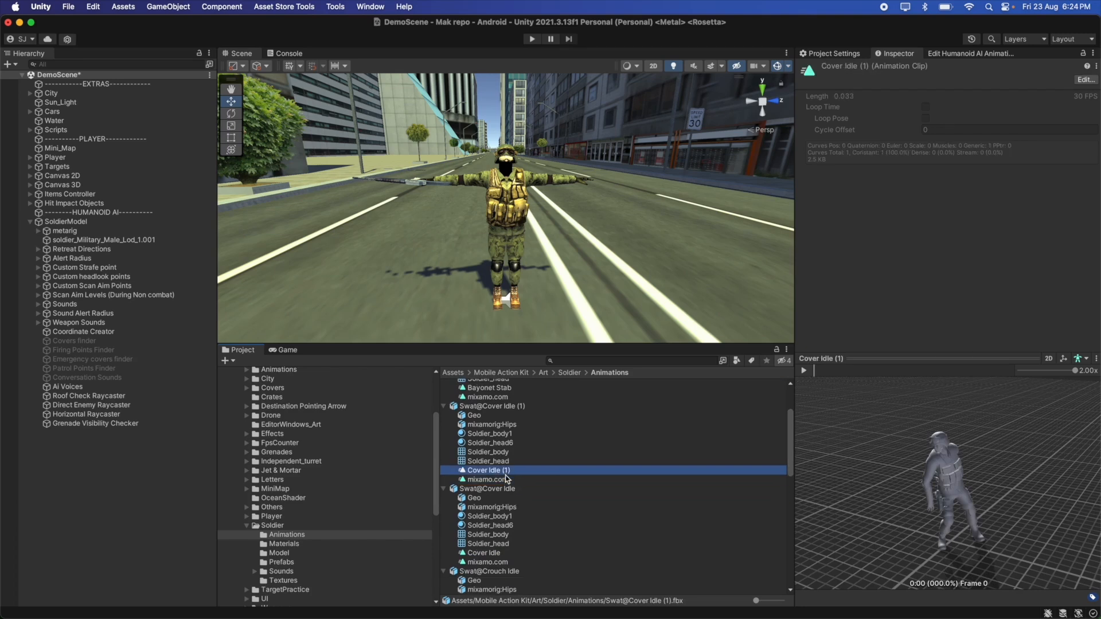
Examine the Crouch Idle and mixamo.com clips inside the Swat@Crouch Idle model.
{"action": "scroll", "coordinate": [506, 479], "scroll_direction": "down", "scroll_amount": 3}
{"action": "scroll", "coordinate": [510, 519], "scroll_direction": "down", "scroll_amount": 2}
{"action": "left_click", "coordinate": [504, 542]}
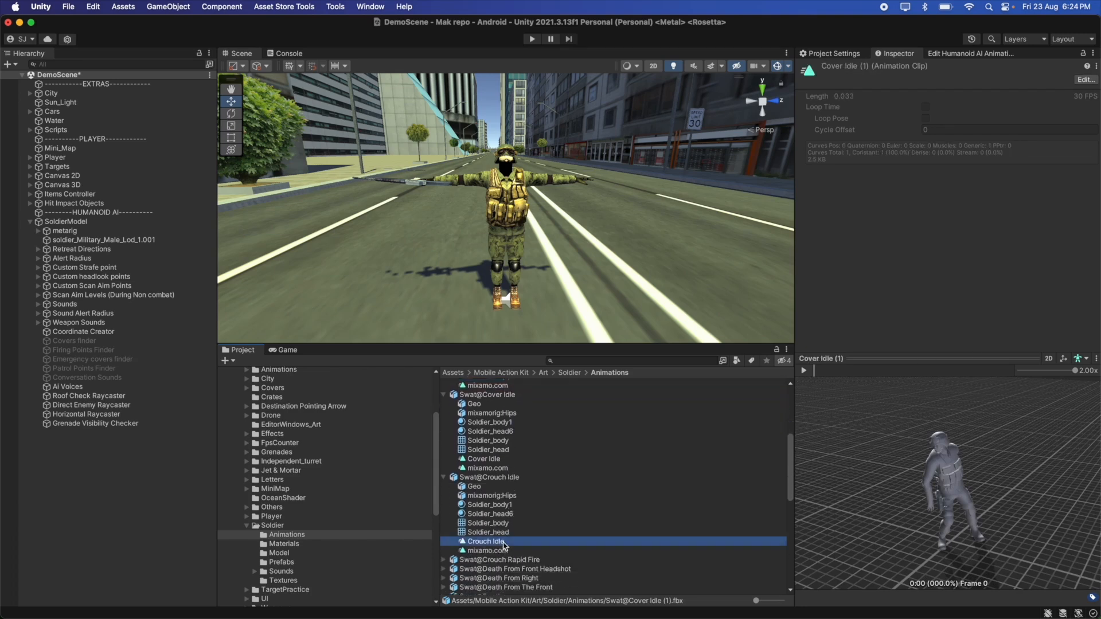
{"action": "scroll", "coordinate": [515, 539], "scroll_direction": "down", "scroll_amount": 2}
{"action": "left_click", "coordinate": [503, 511]}
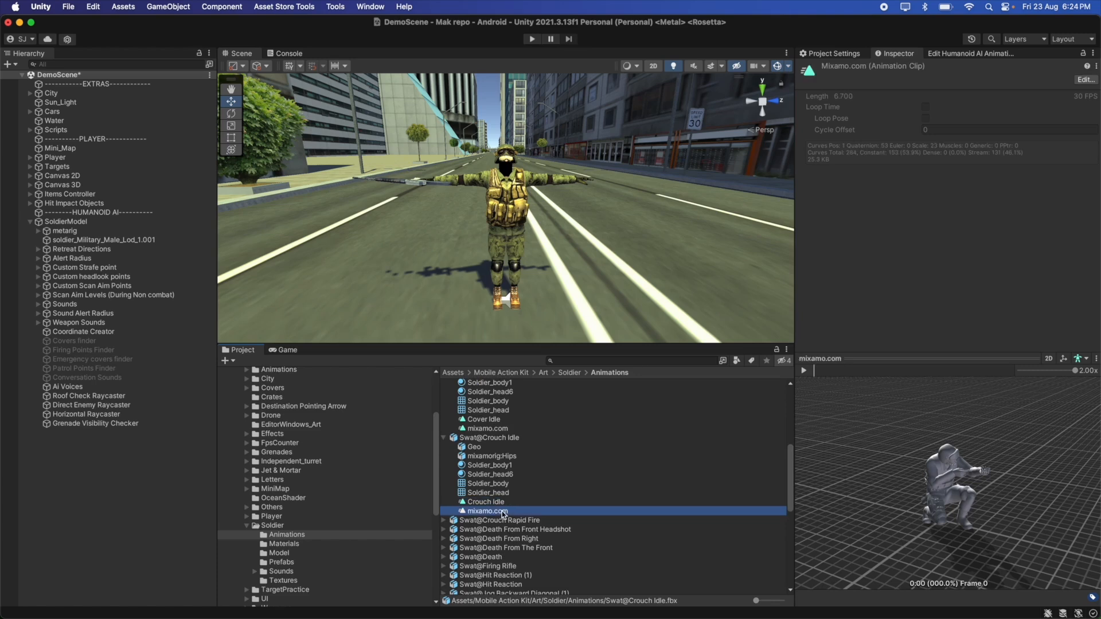
{"action": "scroll", "coordinate": [502, 512], "scroll_direction": "down", "scroll_amount": 2}
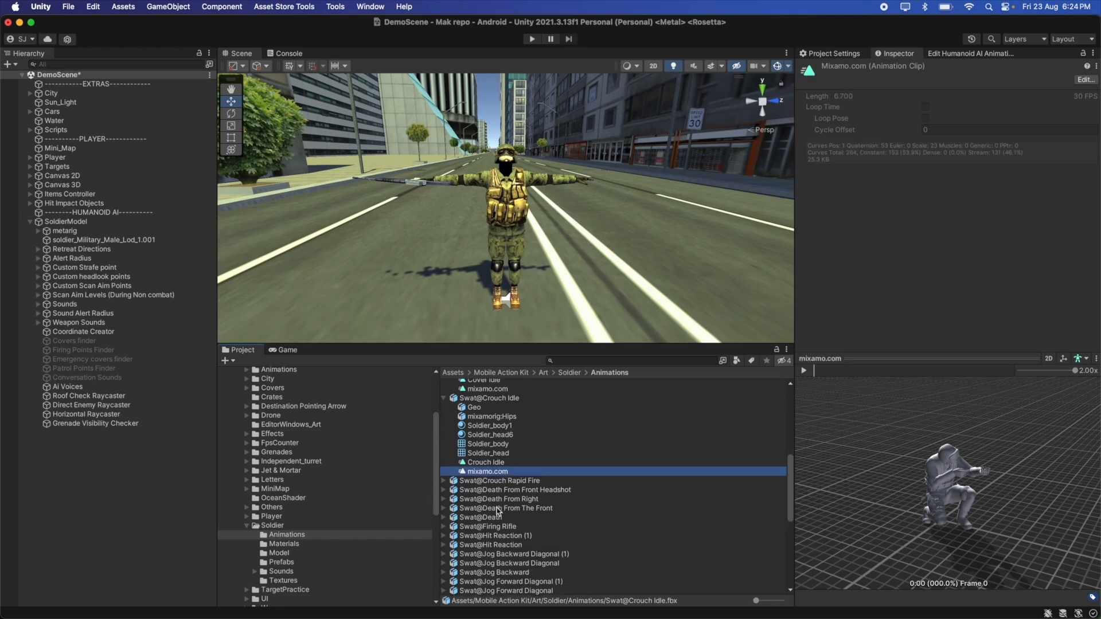
Expand Swat@Crouch Rapid Fire, play its mixamo.com clip, and compare it with the named Crouch Rapid Fire and Crouch Idle clips.
{"action": "left_click", "coordinate": [444, 481]}
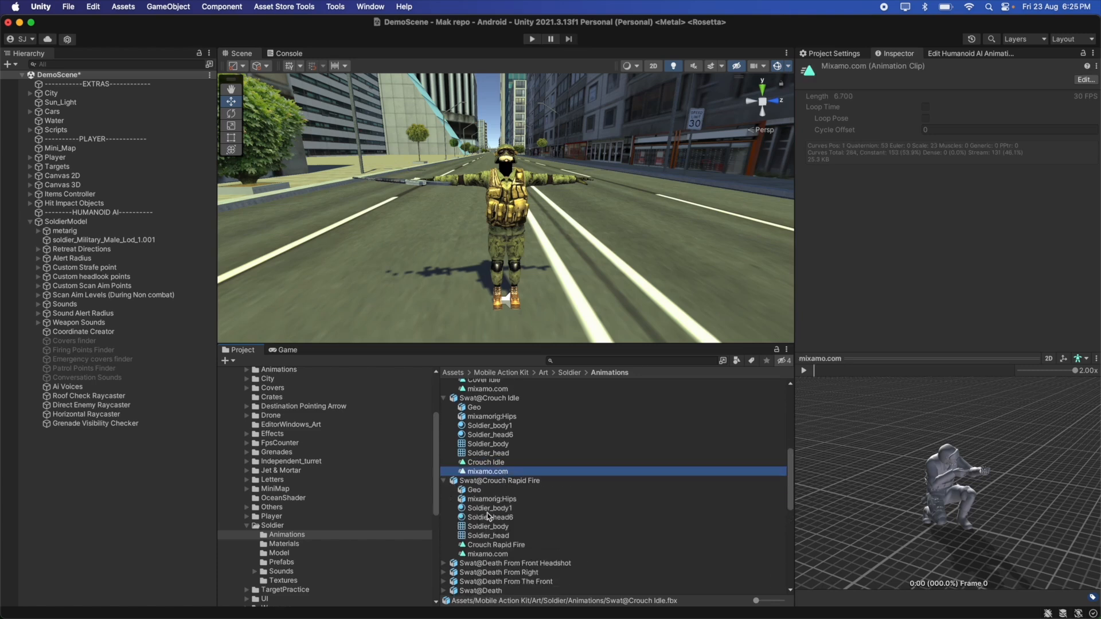
{"action": "left_click", "coordinate": [506, 547]}
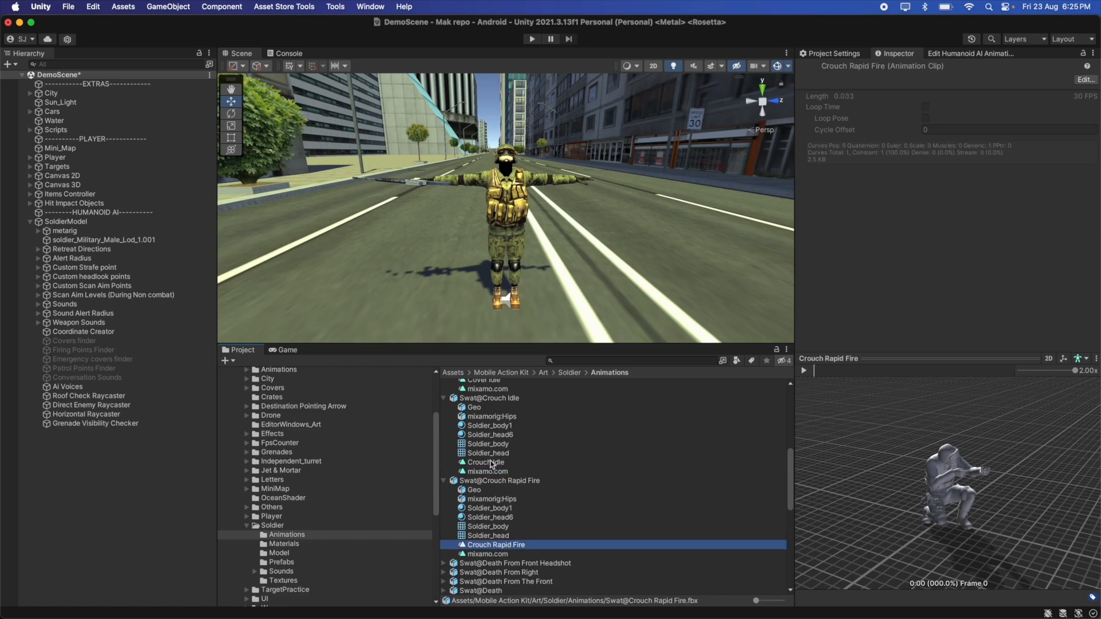
{"action": "scroll", "coordinate": [519, 554], "scroll_direction": "down", "scroll_amount": 1}
{"action": "left_click", "coordinate": [505, 540]}
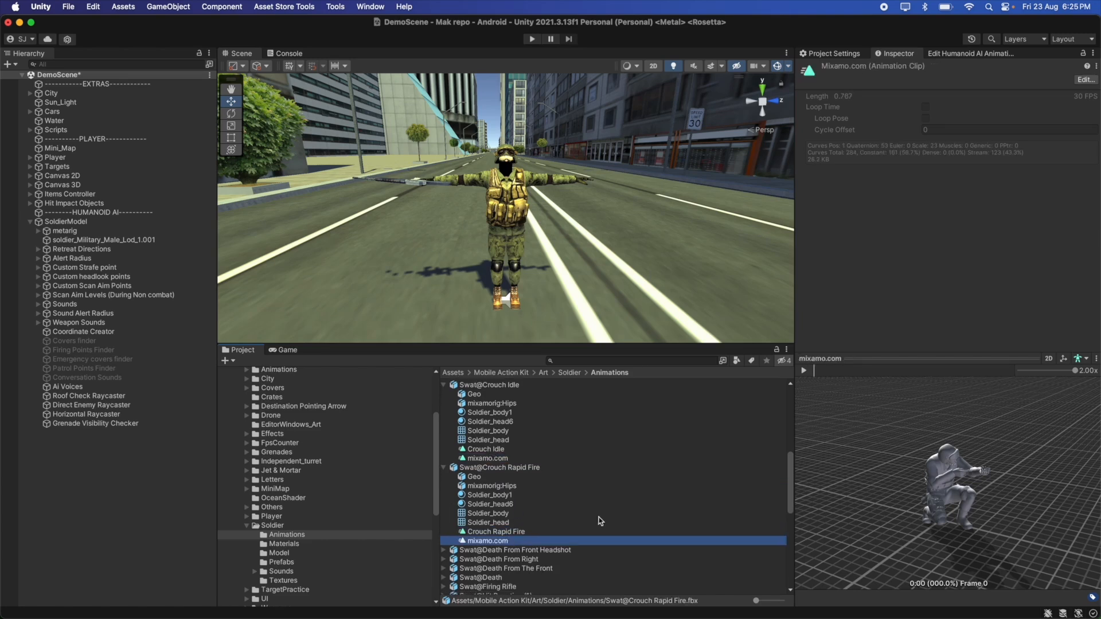
{"action": "left_click", "coordinate": [804, 371]}
{"action": "left_click_drag", "start_coordinate": [860, 454], "coordinate": [959, 476]}
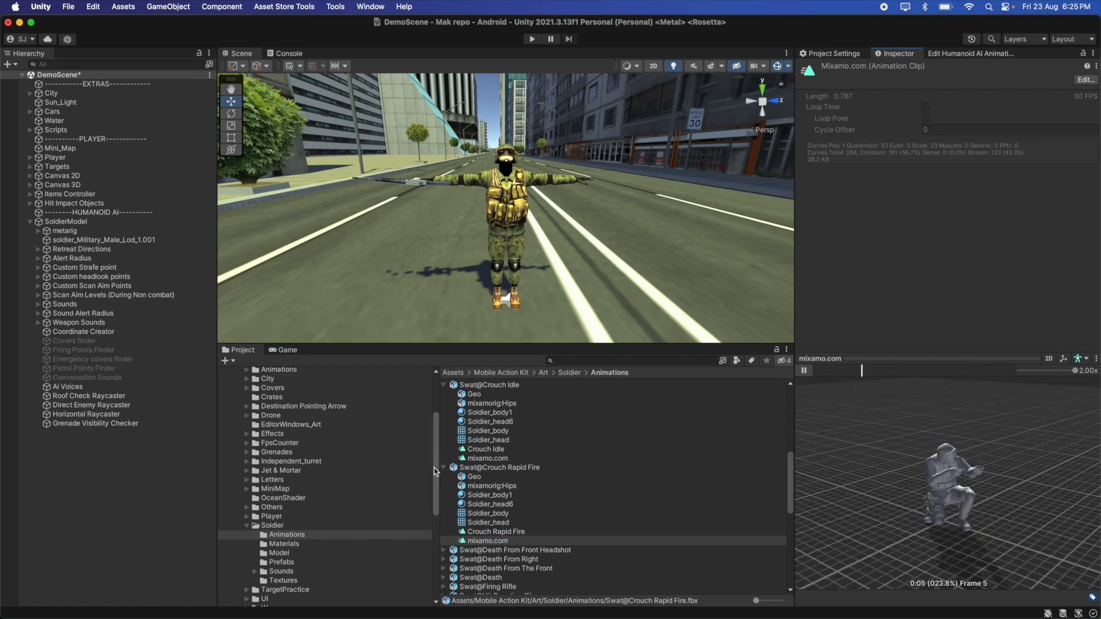
{"action": "left_click", "coordinate": [497, 451]}
{"action": "scroll", "coordinate": [498, 454], "scroll_direction": "up", "scroll_amount": 10}
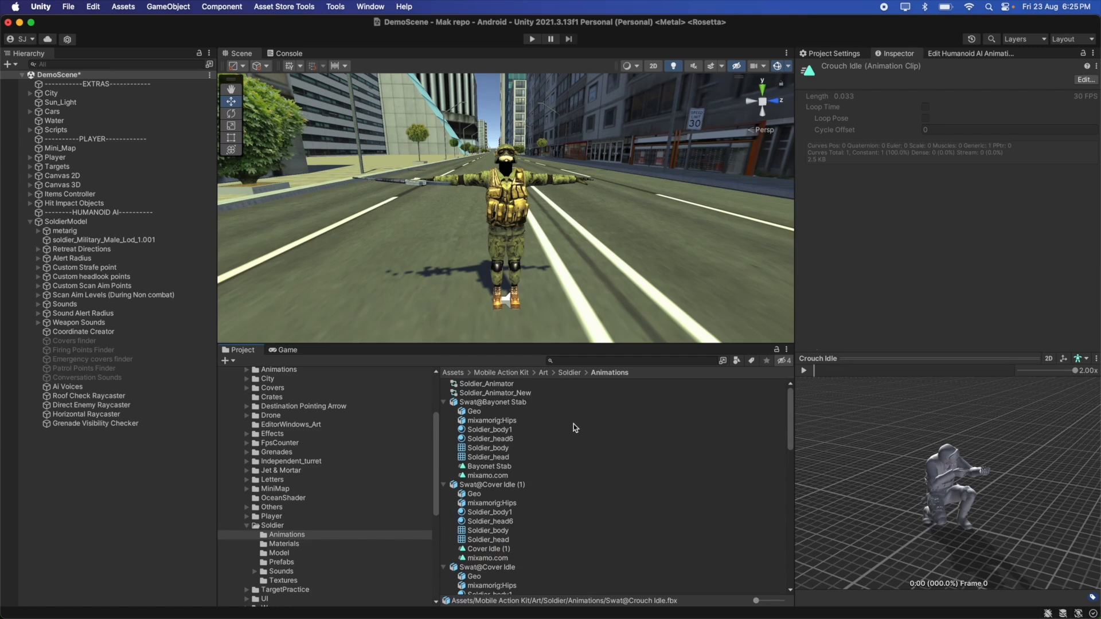
Open the MobileActionKit RenameAndModifyAnimations tool, dock it beside Project Settings, and dock the Inspector next to the Hierarchy.
{"action": "left_click", "coordinate": [334, 7]}
{"action": "mouse_move", "coordinate": [357, 27]}
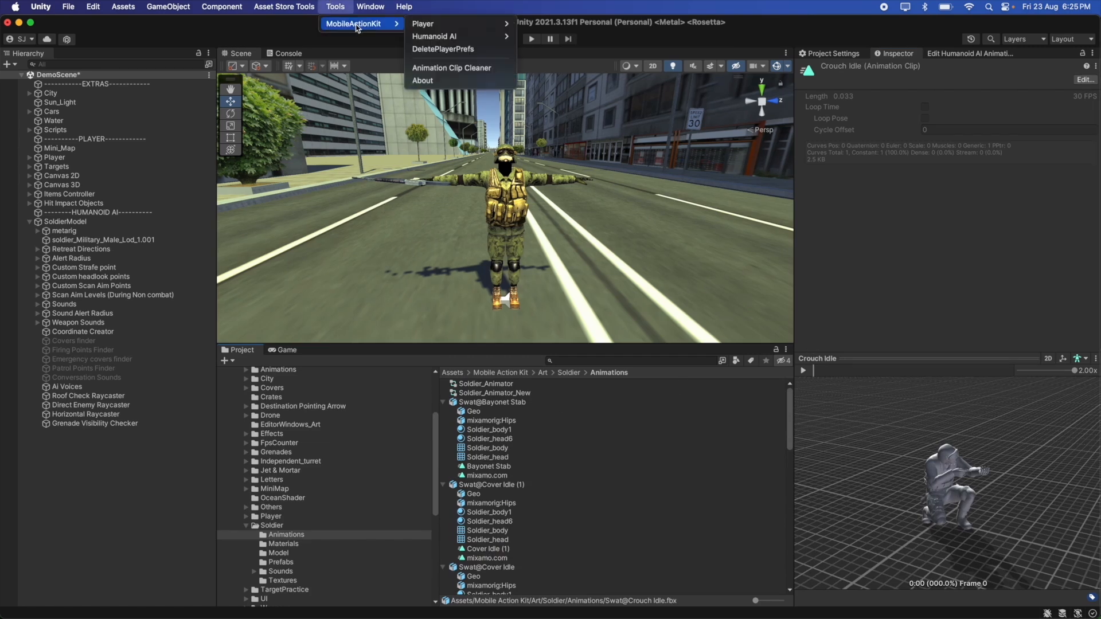
{"action": "mouse_move", "coordinate": [454, 40]}
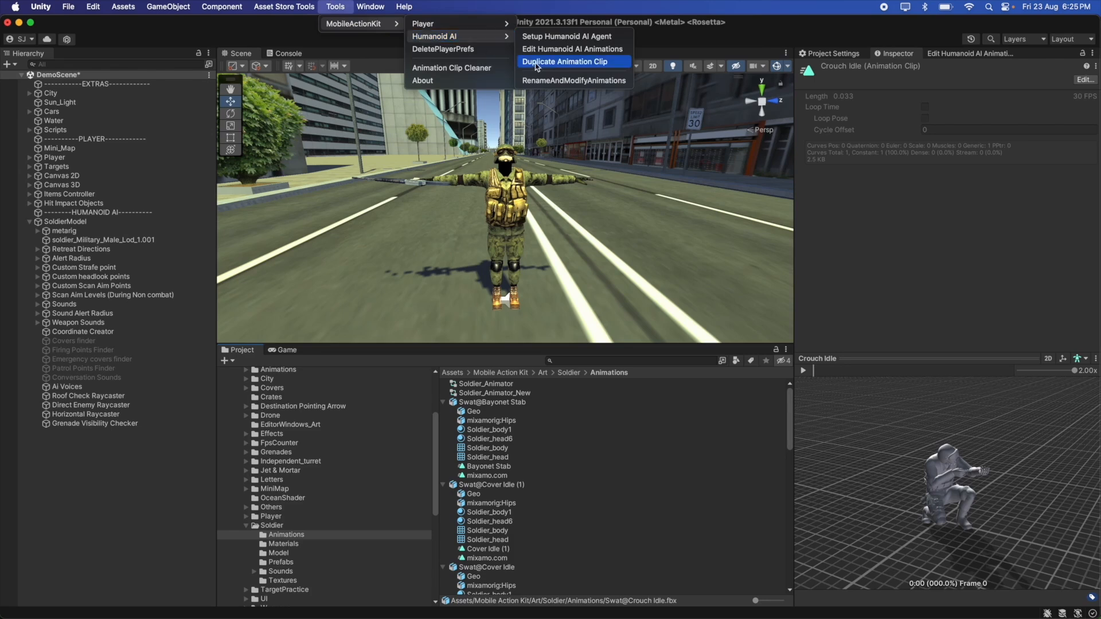
{"action": "left_click", "coordinate": [570, 81]}
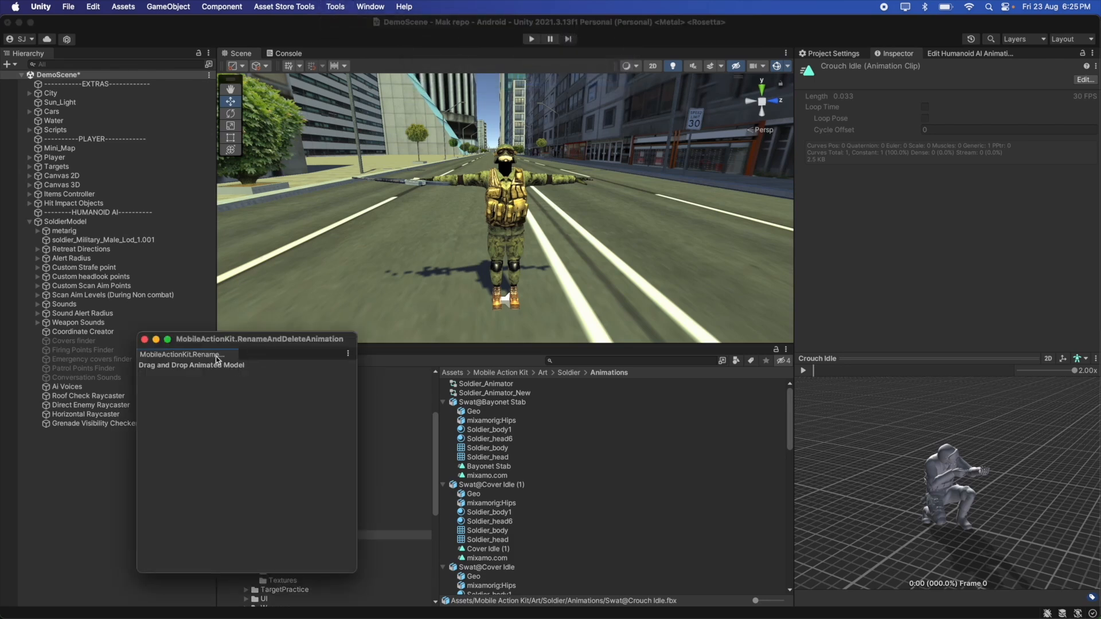
{"action": "left_click_drag", "start_coordinate": [203, 356], "coordinate": [121, 66]}
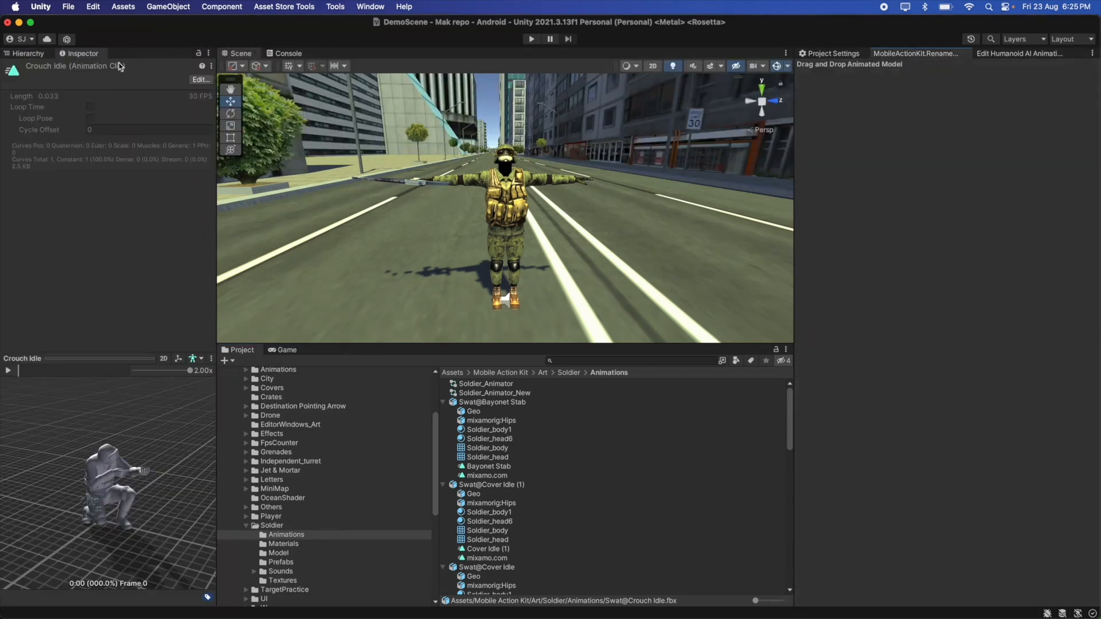
Collapse the expanded Swat models from Bayonet Stab through Crouch Rapid Fire in the Animations folder.
{"action": "left_click", "coordinate": [444, 402]}
{"action": "left_click", "coordinate": [443, 412]}
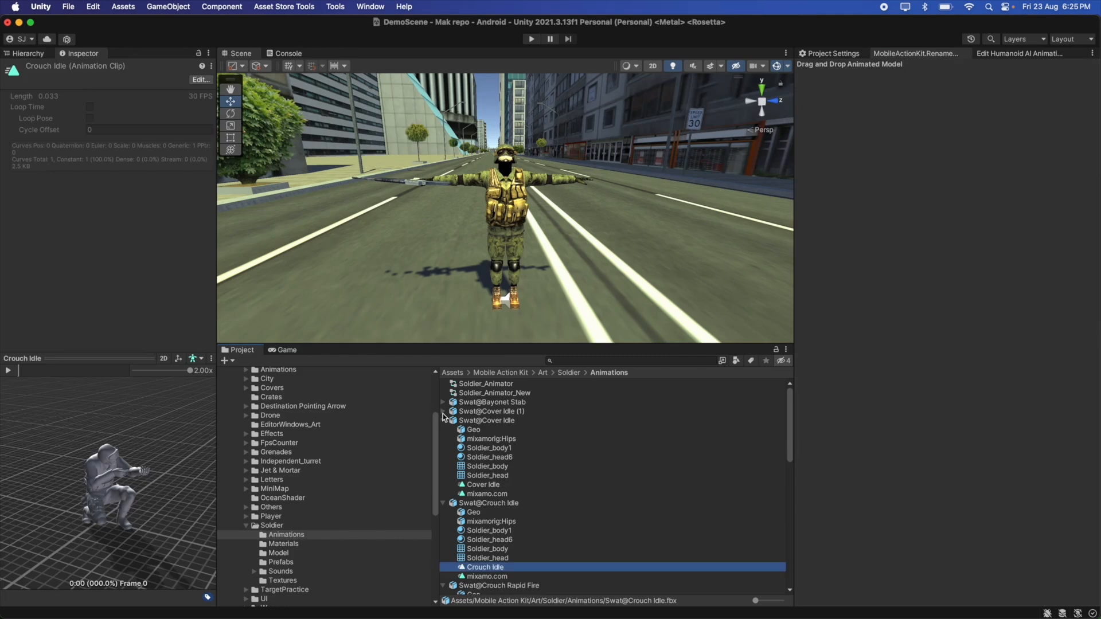
{"action": "left_click", "coordinate": [443, 421]}
{"action": "left_click", "coordinate": [443, 429]}
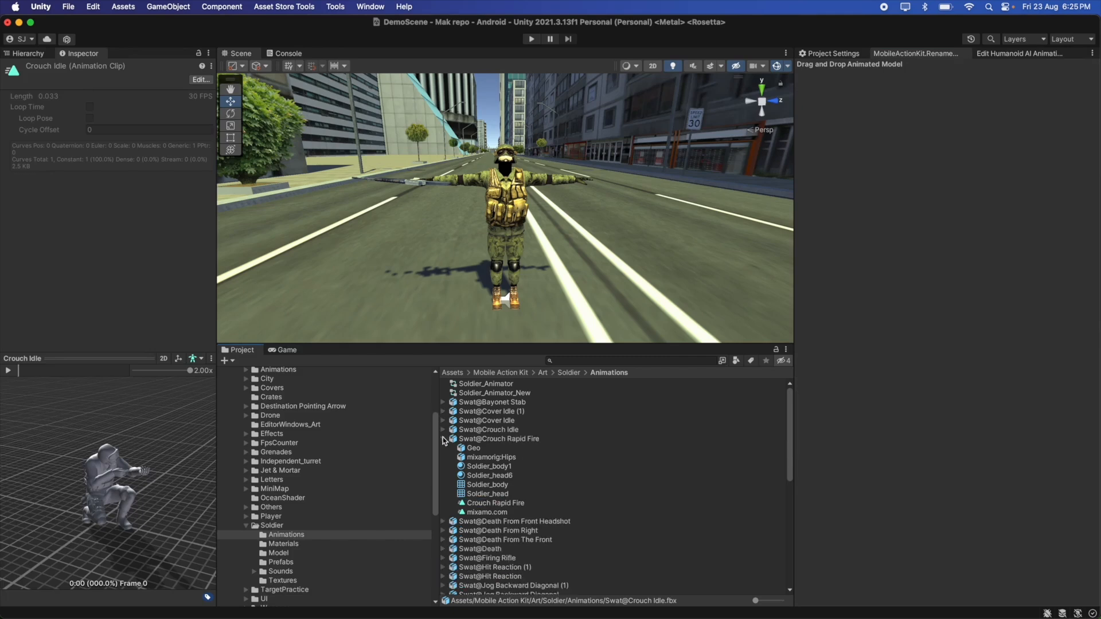
{"action": "left_click", "coordinate": [443, 439]}
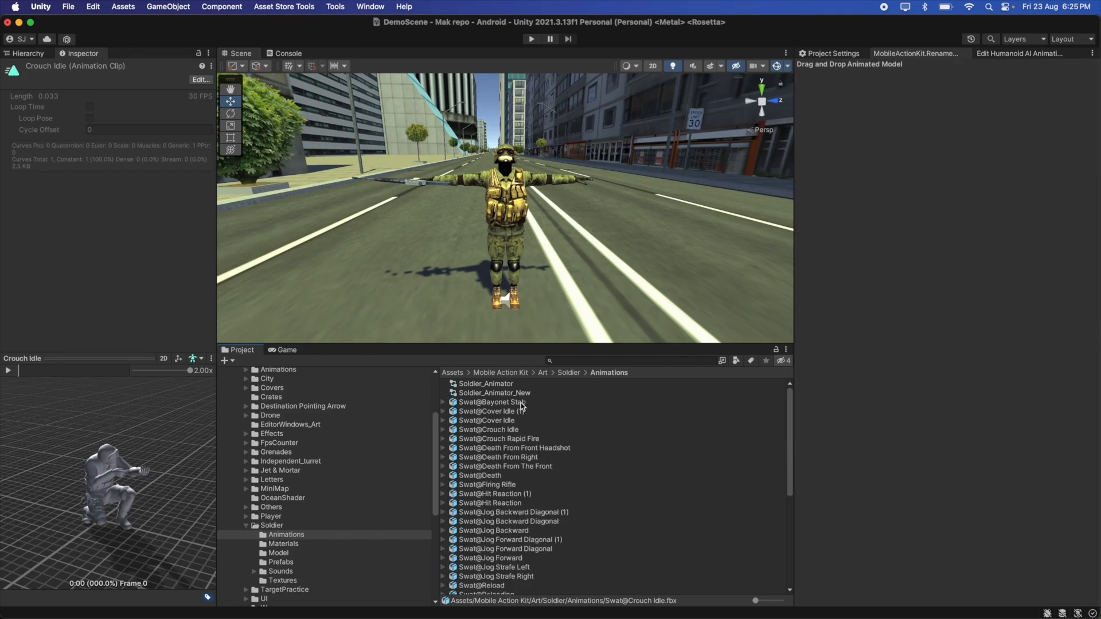
Load Swat@Bayonet Stab into the rename tool and rename the model and its animation clip to MeleeAttack1.
{"action": "left_click_drag", "start_coordinate": [522, 406], "coordinate": [1026, 228]}
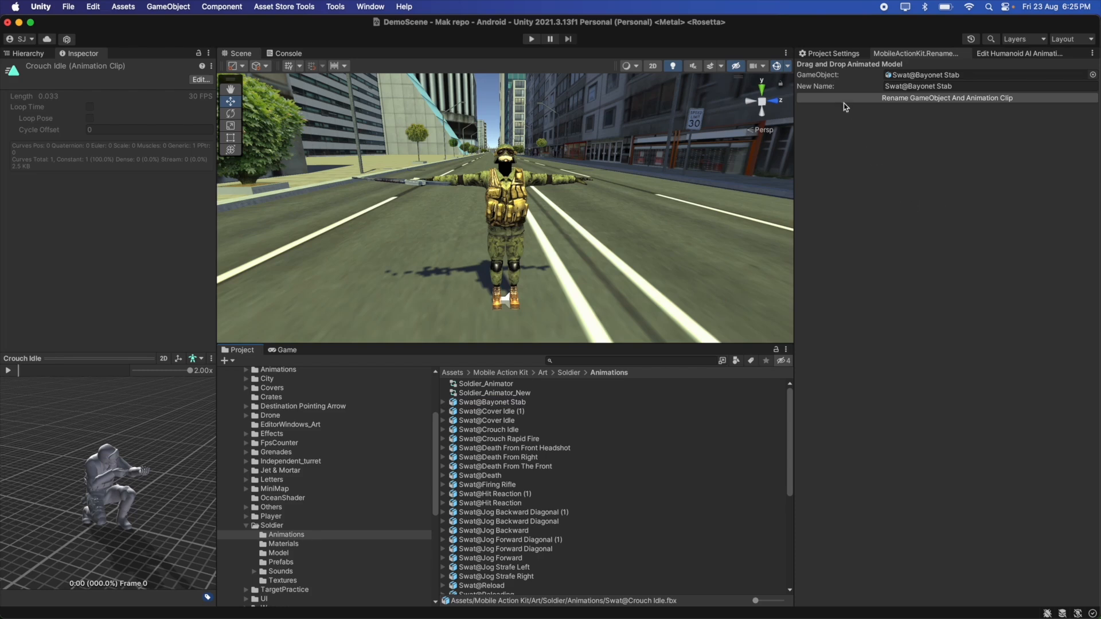
{"action": "left_click", "coordinate": [899, 78]}
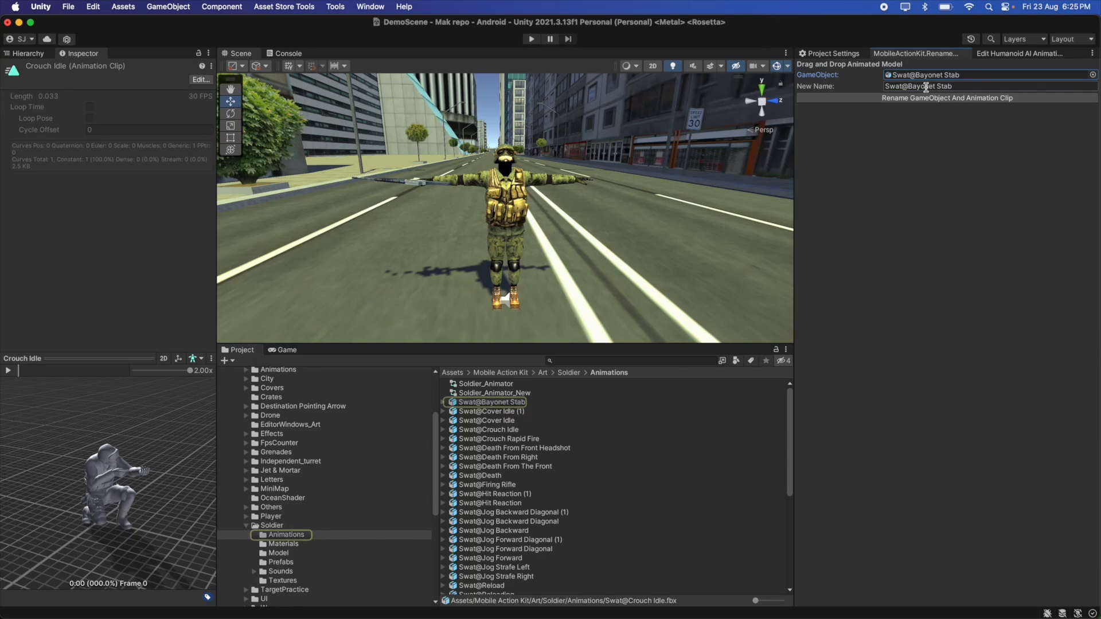
{"action": "left_click", "coordinate": [962, 86]}
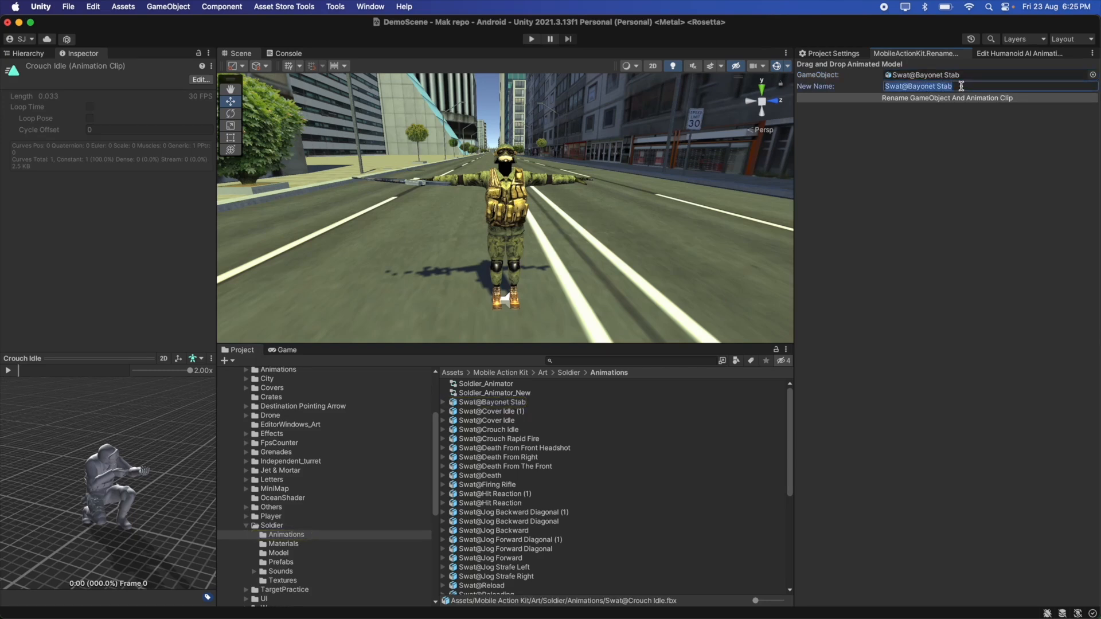
{"action": "type", "text": "MeleeAttack1"}
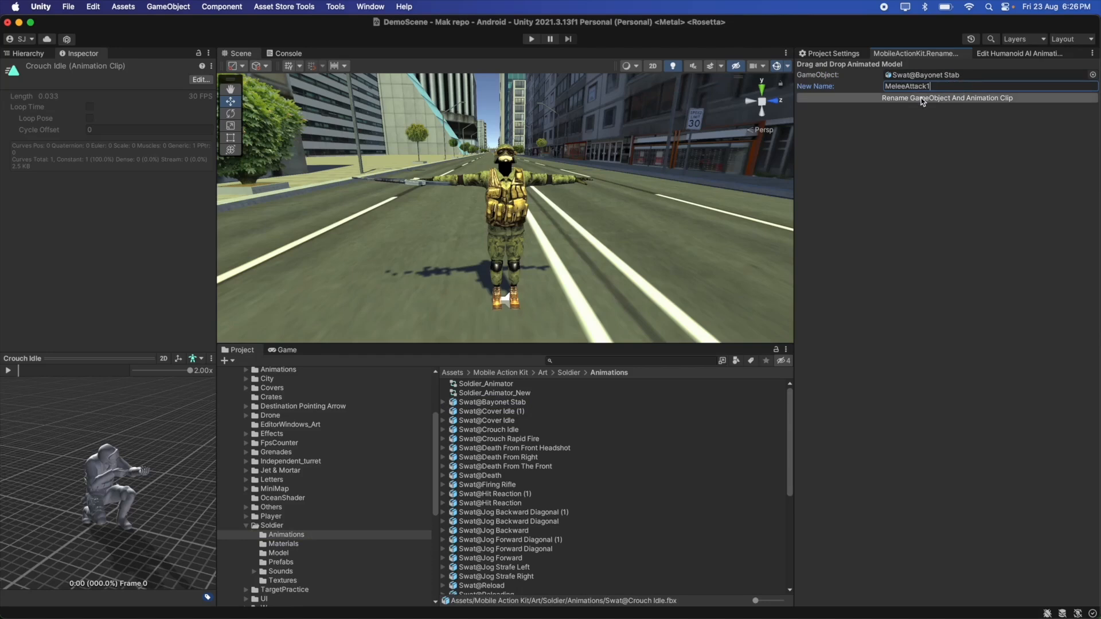
{"action": "left_click", "coordinate": [965, 98]}
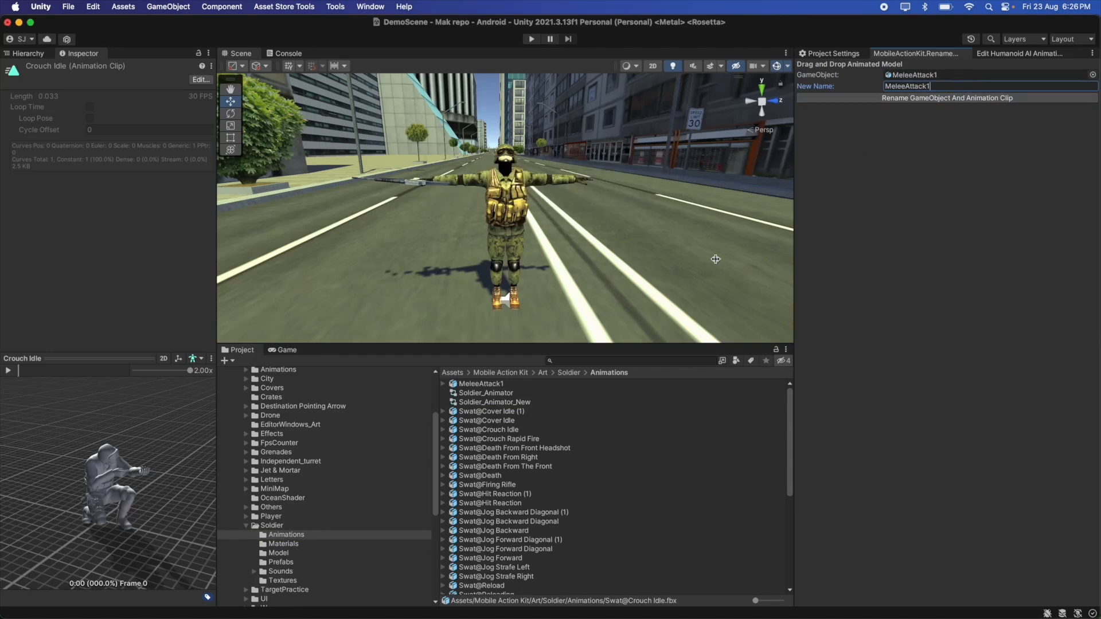
Expand the MeleeAttack1 model, play its MeleeAttack1 clip in the preview, and collapse the model again.
{"action": "left_click", "coordinate": [488, 384]}
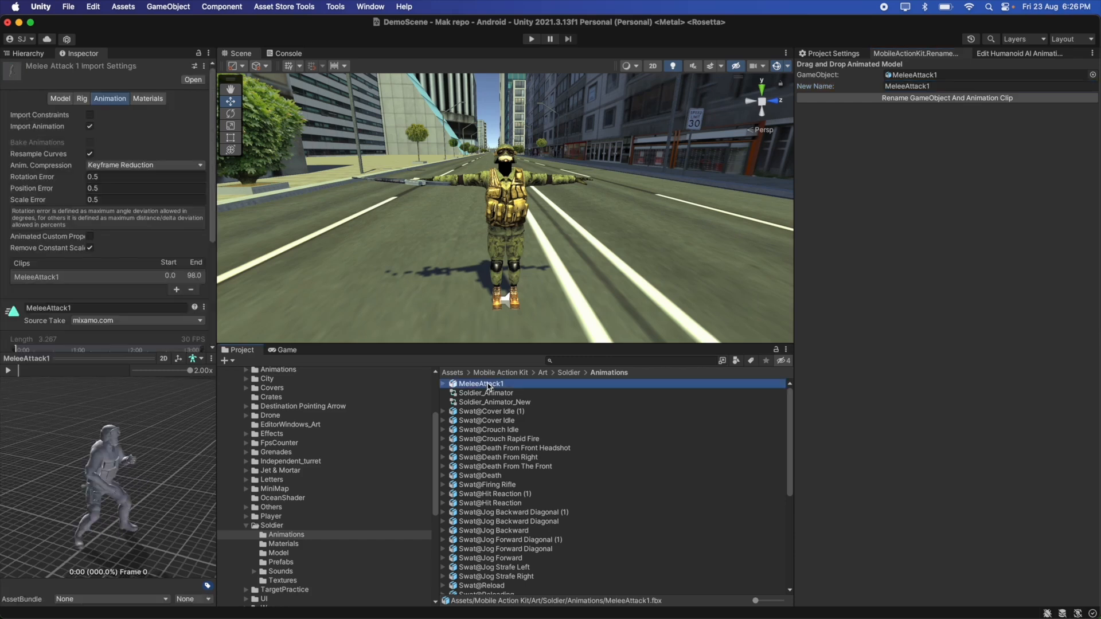
{"action": "key", "text": "Right"}
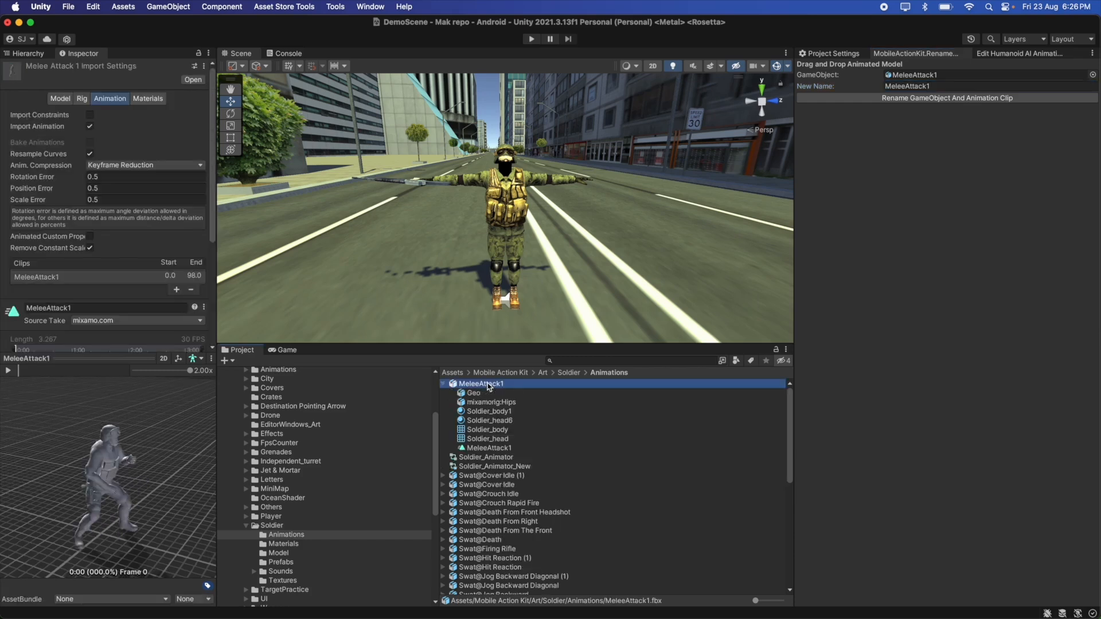
{"action": "left_click", "coordinate": [504, 450]}
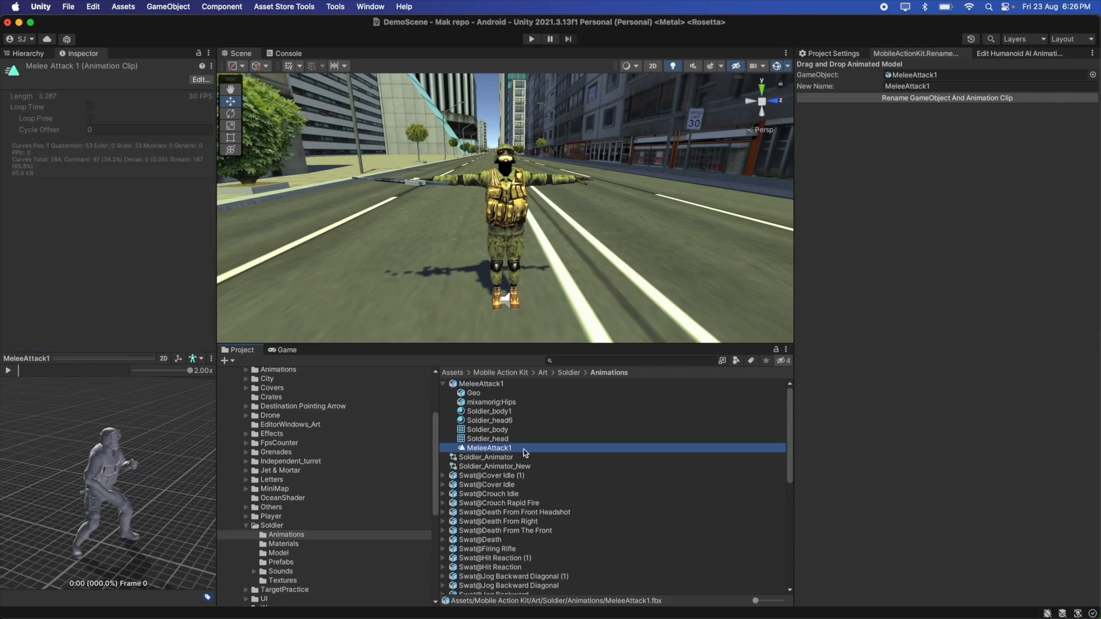
{"action": "left_click", "coordinate": [8, 371]}
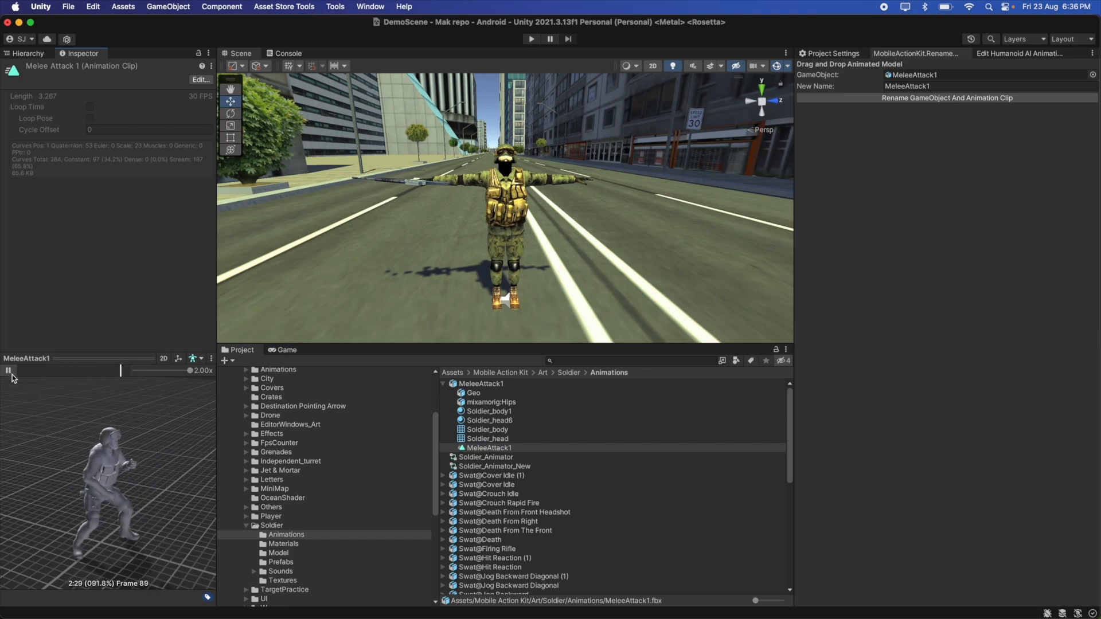
{"action": "left_click", "coordinate": [10, 373]}
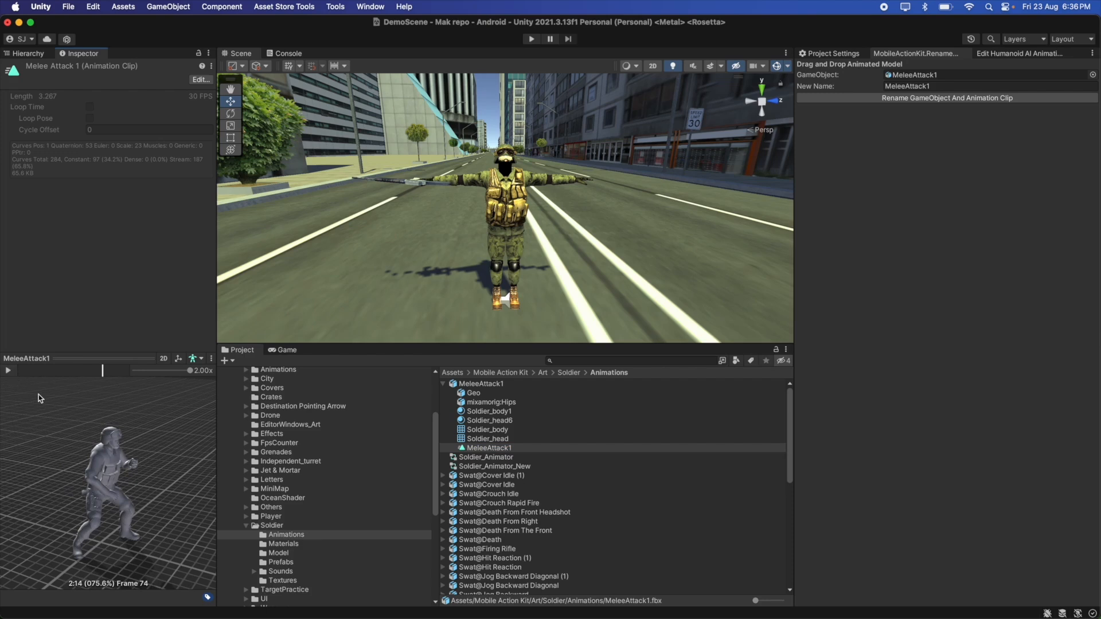
{"action": "left_click", "coordinate": [443, 384]}
Play the Swat@Cover Idle (1) animation in the preview and orbit around the character to check its facing direction.
{"action": "left_click", "coordinate": [476, 412]}
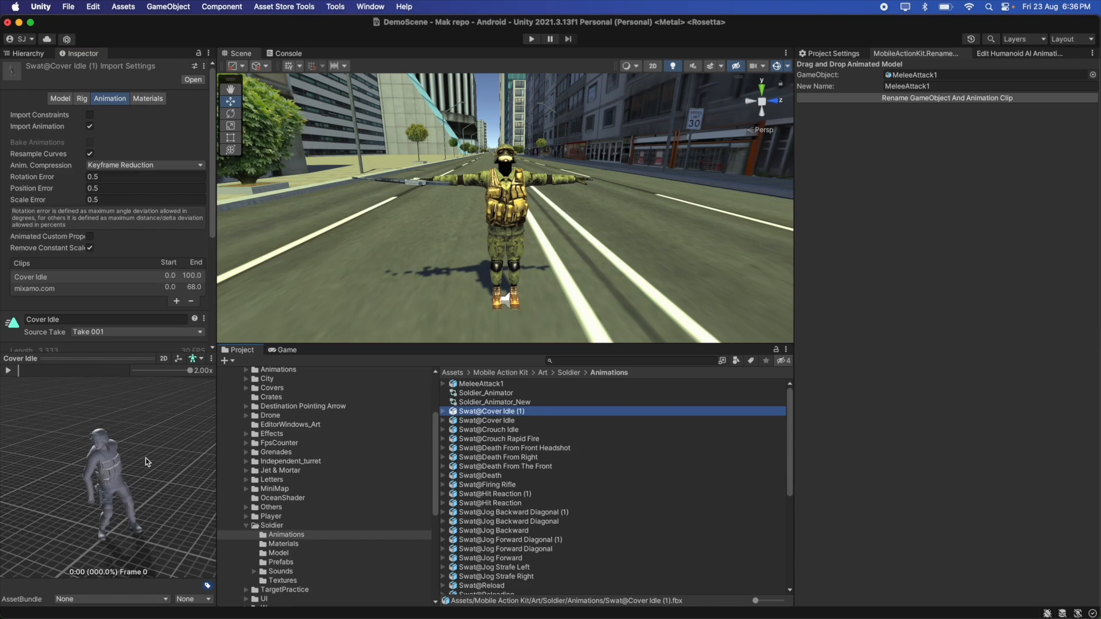
{"action": "left_click", "coordinate": [8, 370]}
{"action": "left_click_drag", "start_coordinate": [114, 445], "coordinate": [72, 447]}
{"action": "left_click", "coordinate": [10, 370]}
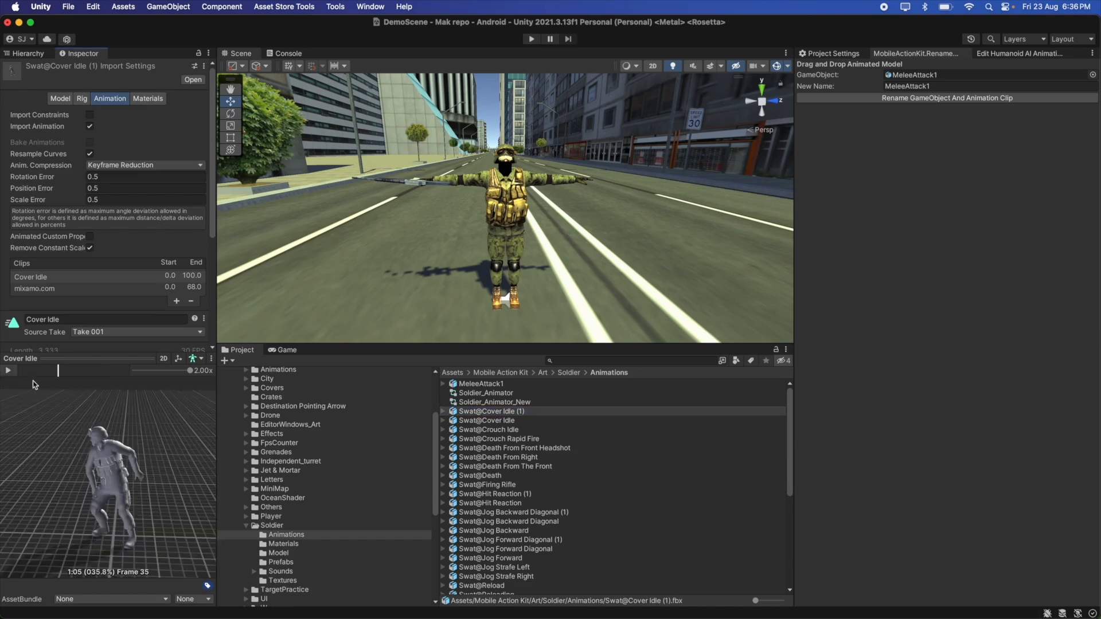
Load Swat@Cover Idle (1) into the rename tool and rename the model and its clip to HaltRight.
{"action": "left_click_drag", "start_coordinate": [508, 413], "coordinate": [917, 75]}
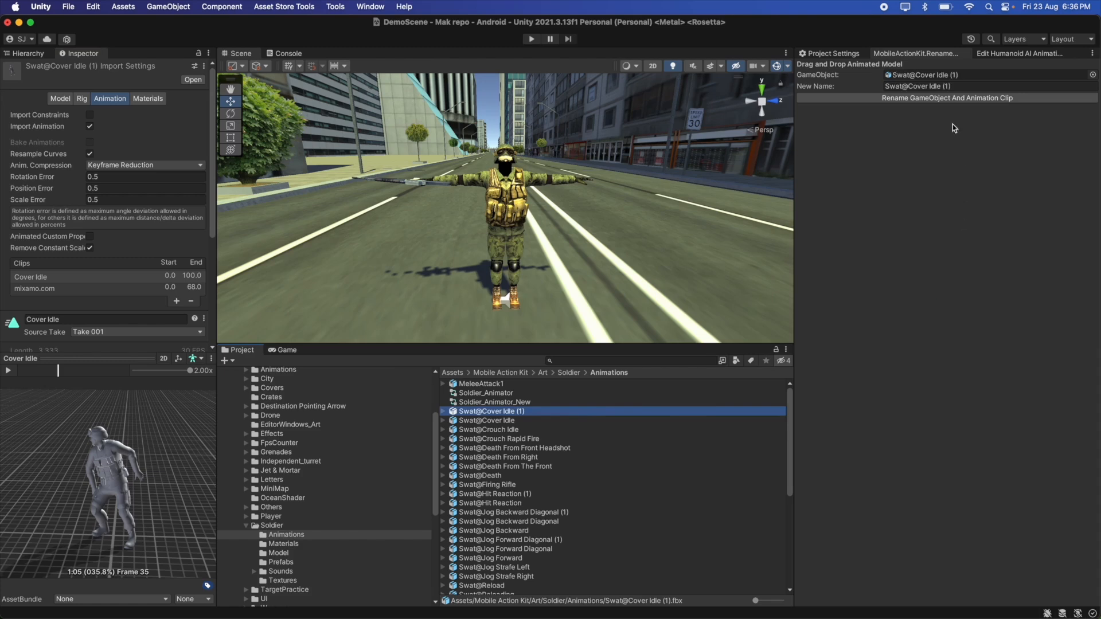
{"action": "left_click", "coordinate": [954, 87]}
{"action": "type", "text": "HaltRight"}
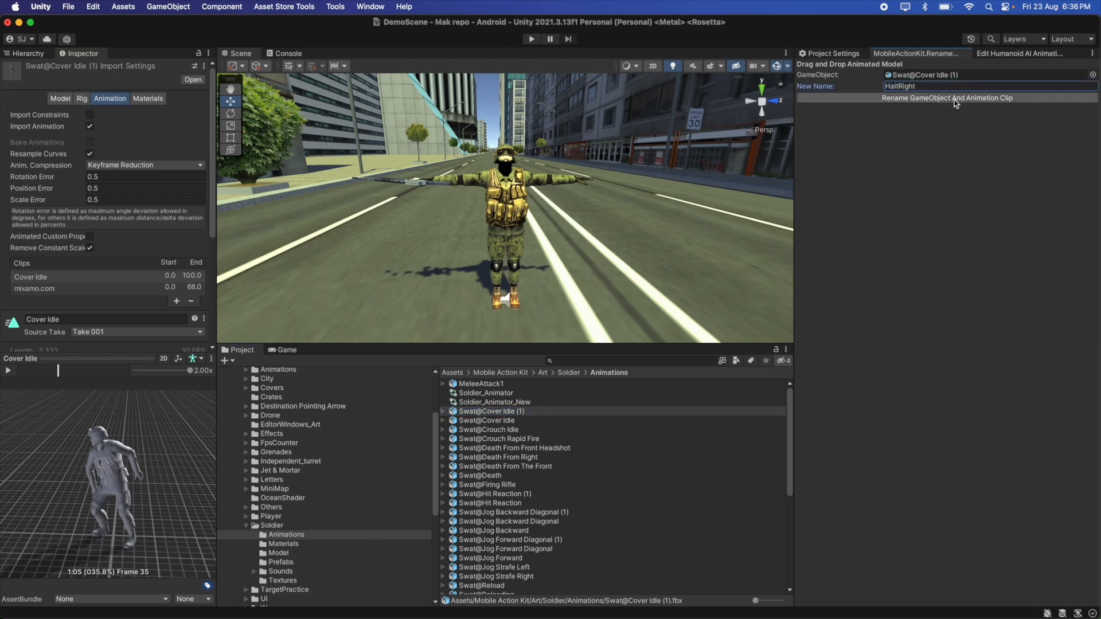
{"action": "left_click", "coordinate": [954, 99]}
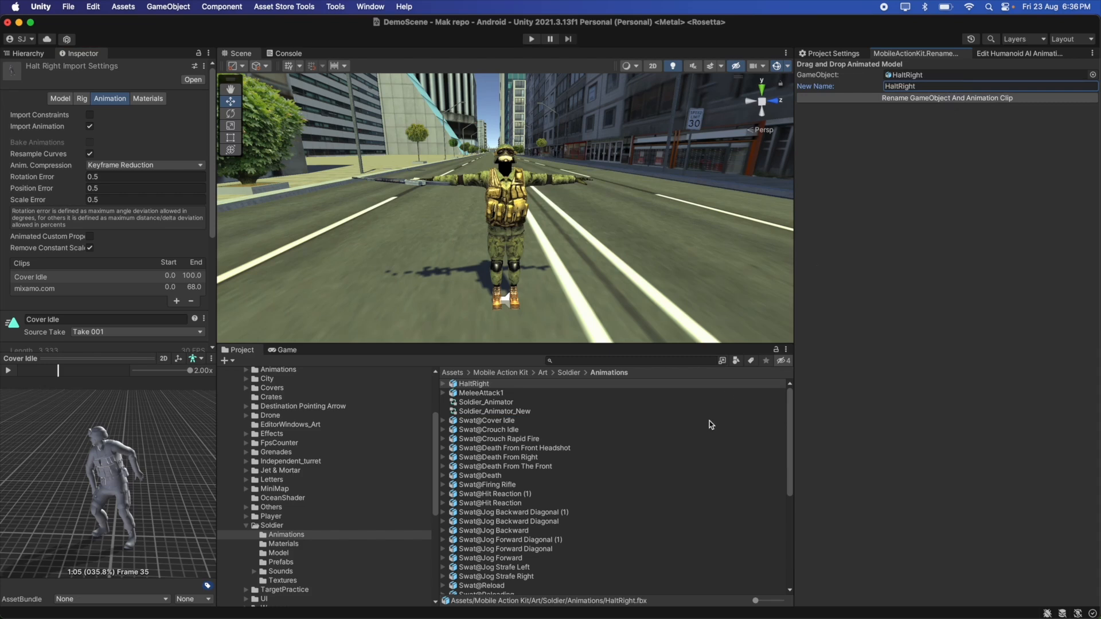
Check the Swat@Cover Idle model's pose, and rename the model and its clip to HaltLeft.
{"action": "left_click", "coordinate": [493, 422]}
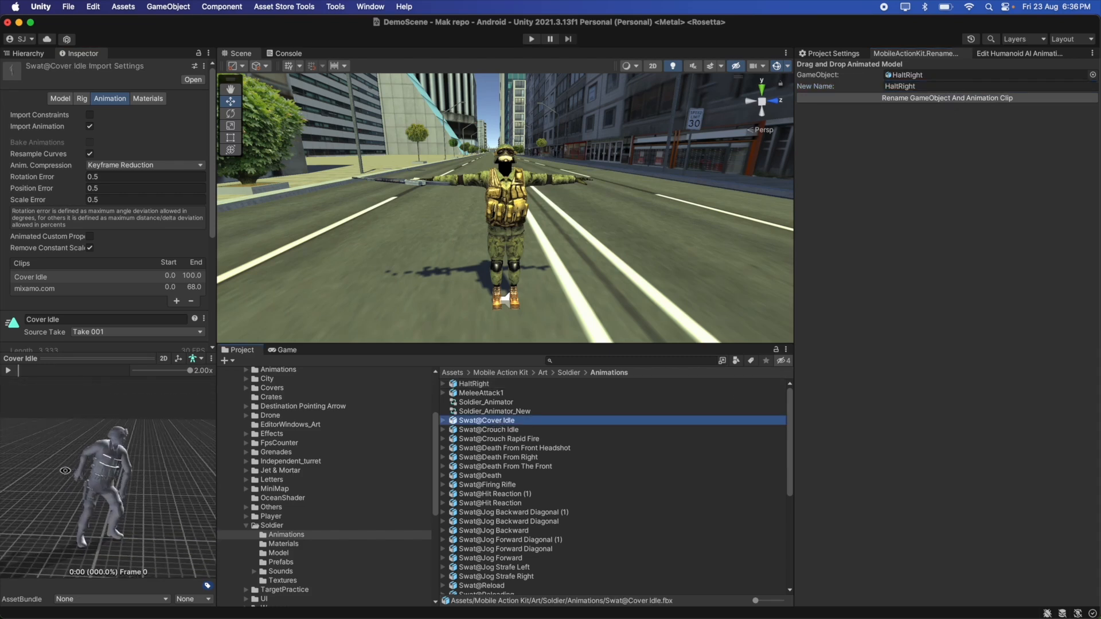
{"action": "left_click_drag", "start_coordinate": [553, 424], "coordinate": [992, 151]}
{"action": "left_click", "coordinate": [962, 86]}
{"action": "type", "text": "H"}
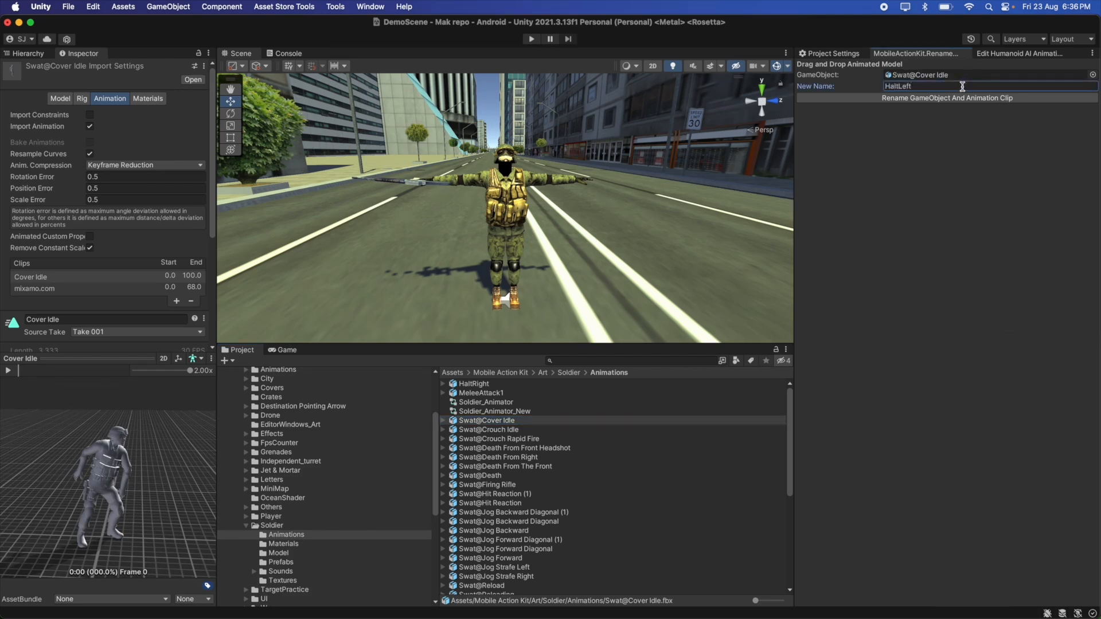
{"action": "left_click", "coordinate": [955, 98]}
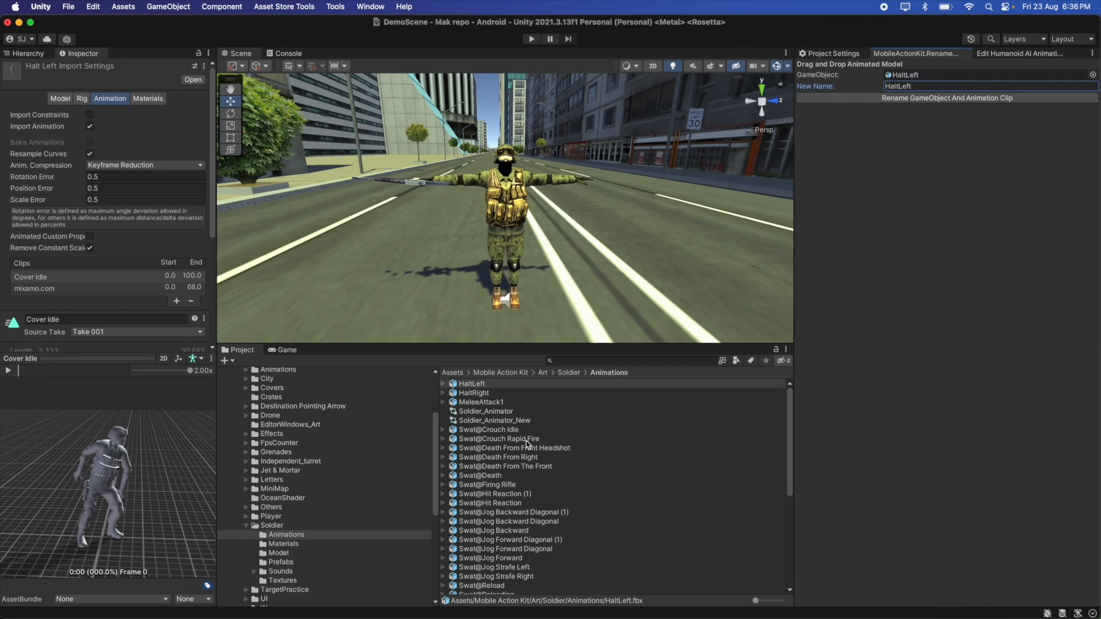
Load Swat@Crouch Idle into the rename tool and rename the model and its clip to CrouchAiming.
{"action": "left_click", "coordinate": [504, 432]}
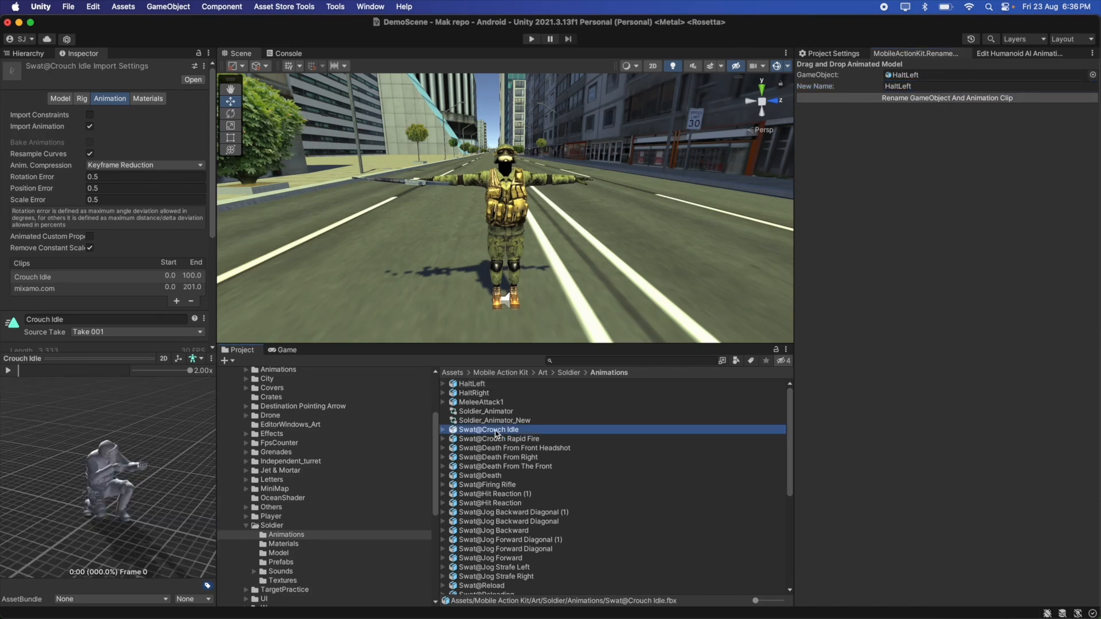
{"action": "left_click_drag", "start_coordinate": [497, 433], "coordinate": [950, 86]}
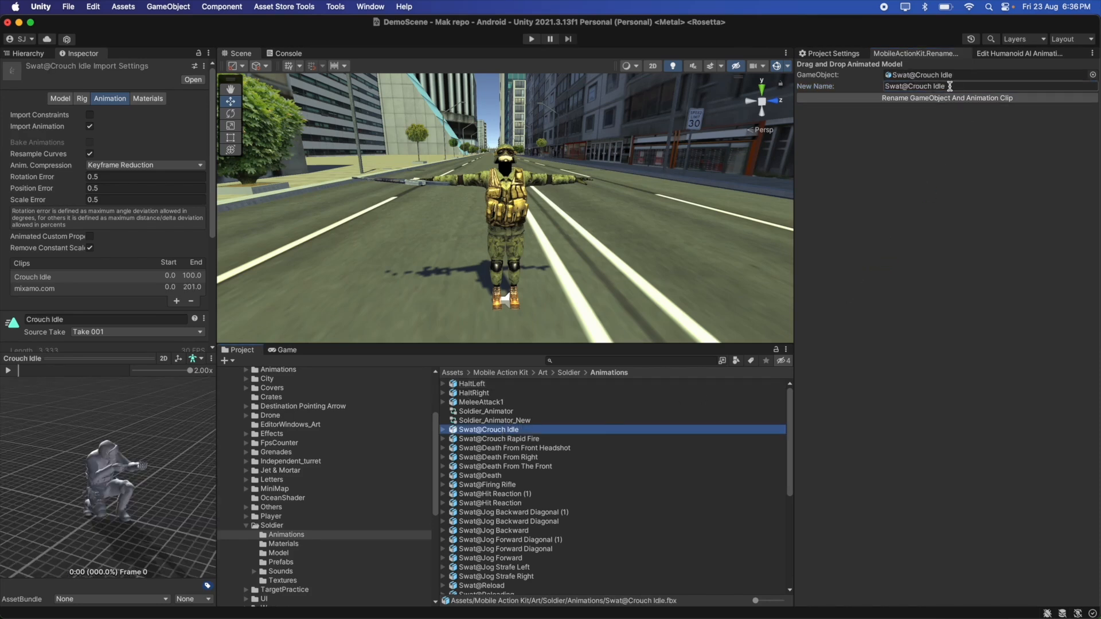
{"action": "left_click", "coordinate": [949, 86]}
{"action": "type", "text": "CrouchAiming"}
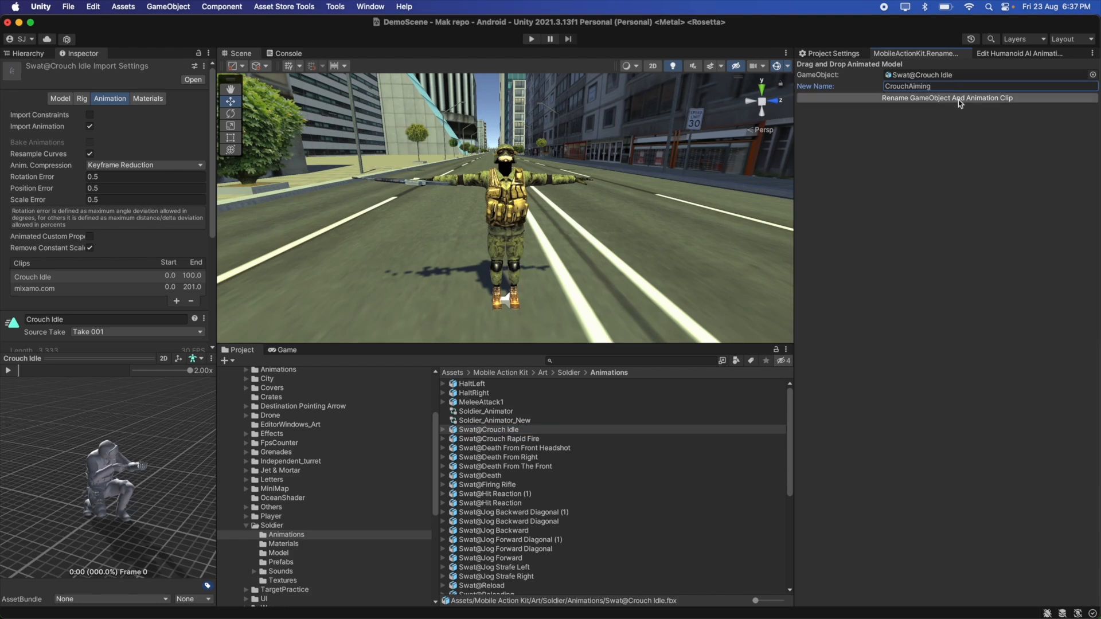
{"action": "left_click", "coordinate": [957, 99]}
Load Swat@Crouch Rapid Fire into the rename tool and rename the model and its clip to CrouchFire.
{"action": "left_click_drag", "start_coordinate": [531, 443], "coordinate": [946, 86]}
{"action": "left_click", "coordinate": [950, 86]}
{"action": "type", "text": "C"}
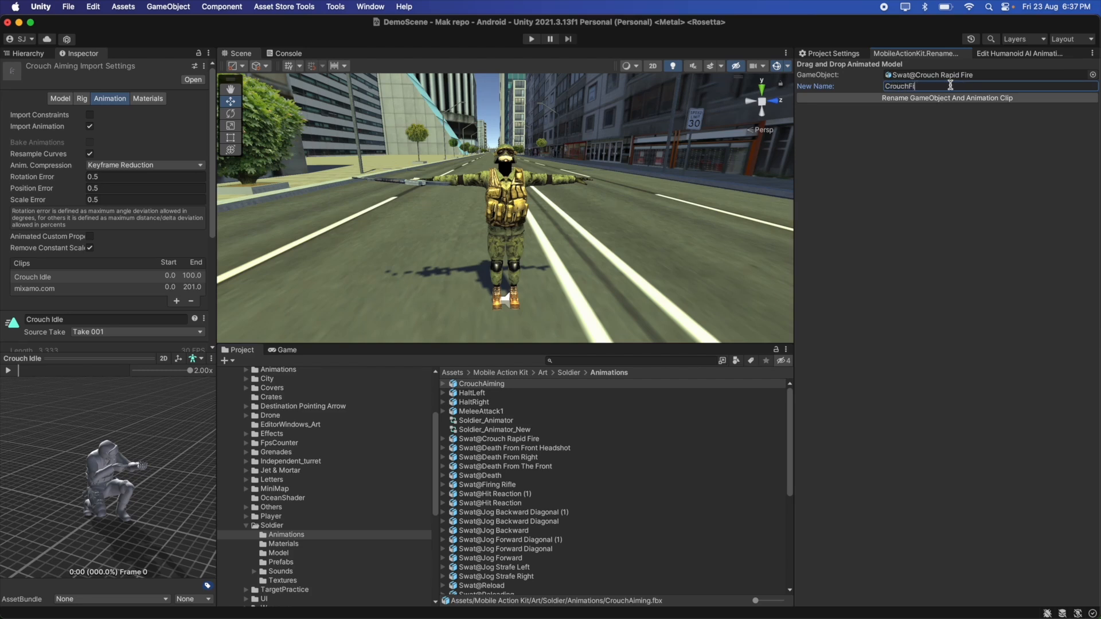
{"action": "left_click", "coordinate": [950, 98]}
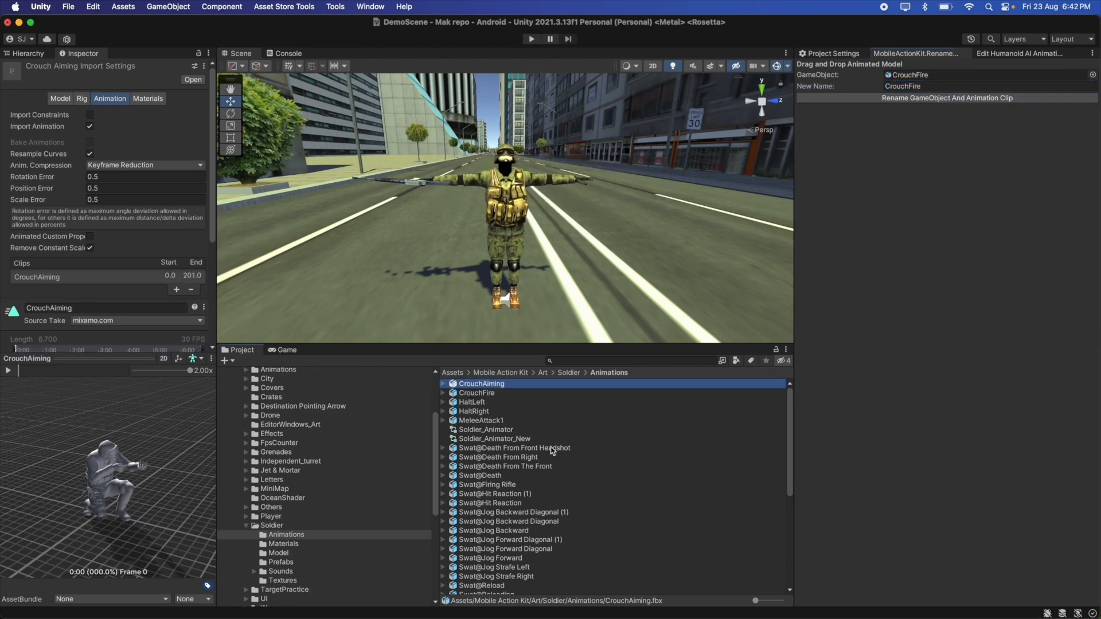
Load Swat@Death From Front Headshot into the rename tool and rename the model and its clip to DeathFromHeadshot.
{"action": "left_click_drag", "start_coordinate": [550, 446], "coordinate": [925, 181]}
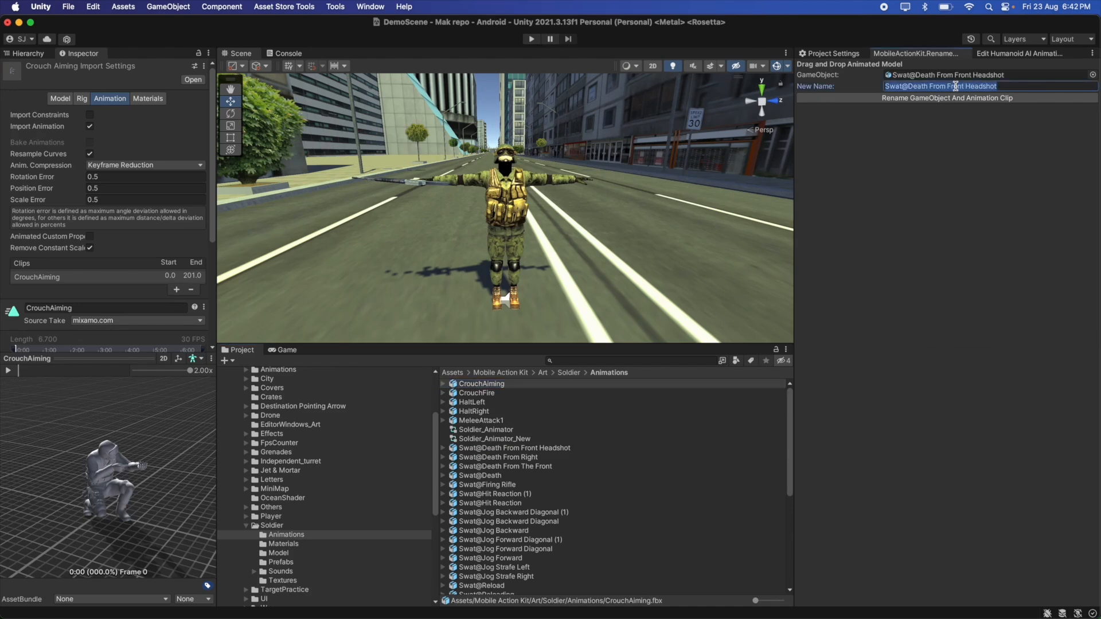
{"action": "type", "text": "Dea"}
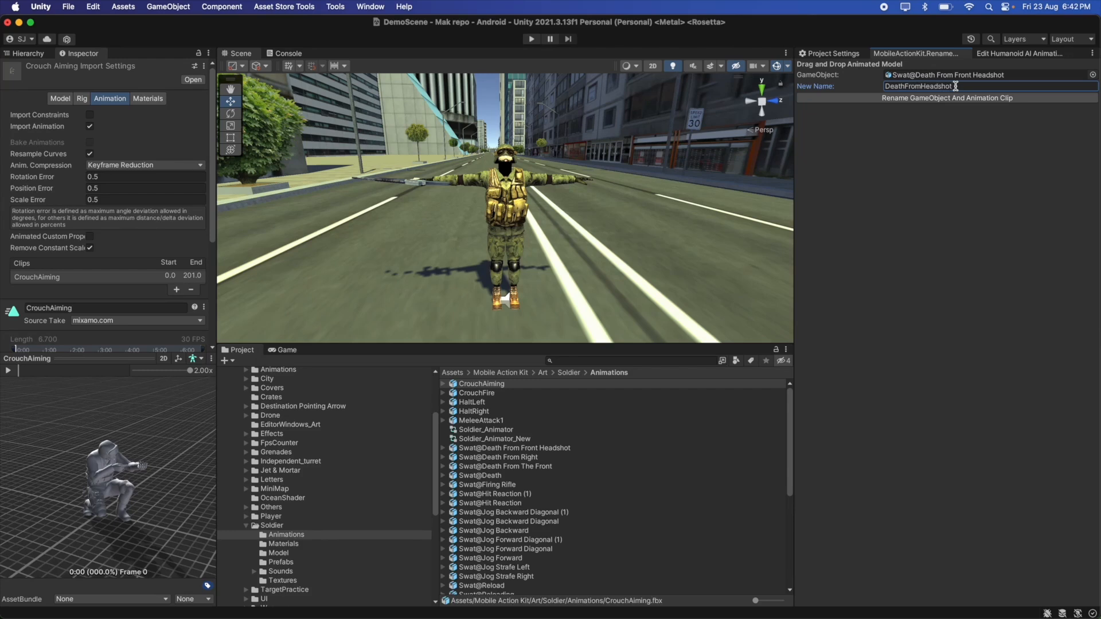
{"action": "left_click", "coordinate": [954, 98]}
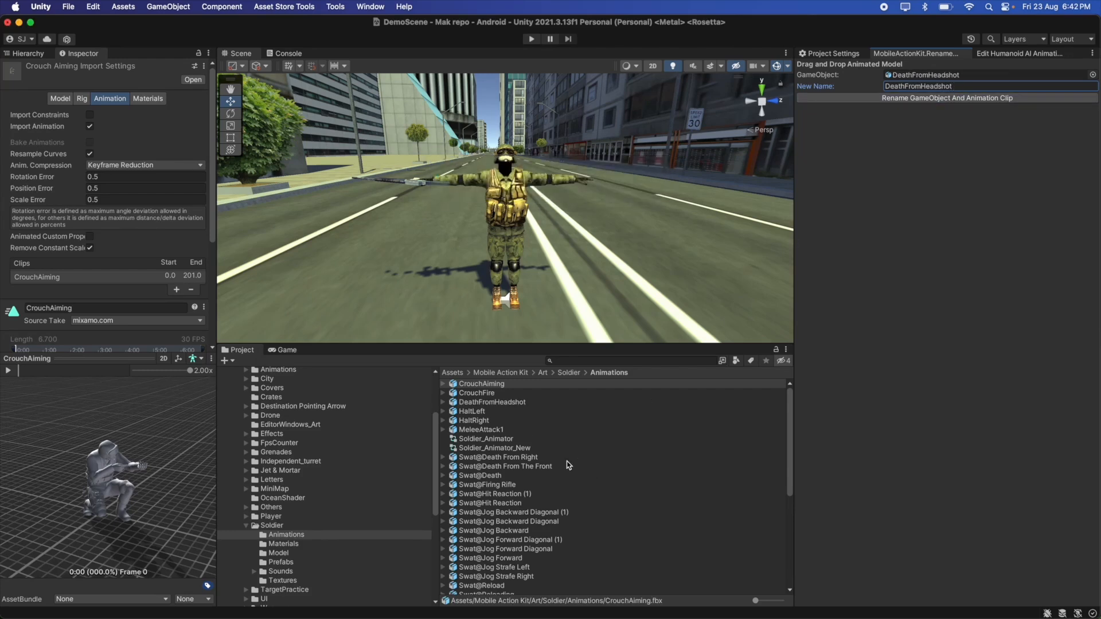
Load Swat@Death From Right into the rename tool and rename the model and its clip to DeathAnimation1.
{"action": "left_click_drag", "start_coordinate": [519, 459], "coordinate": [941, 75]}
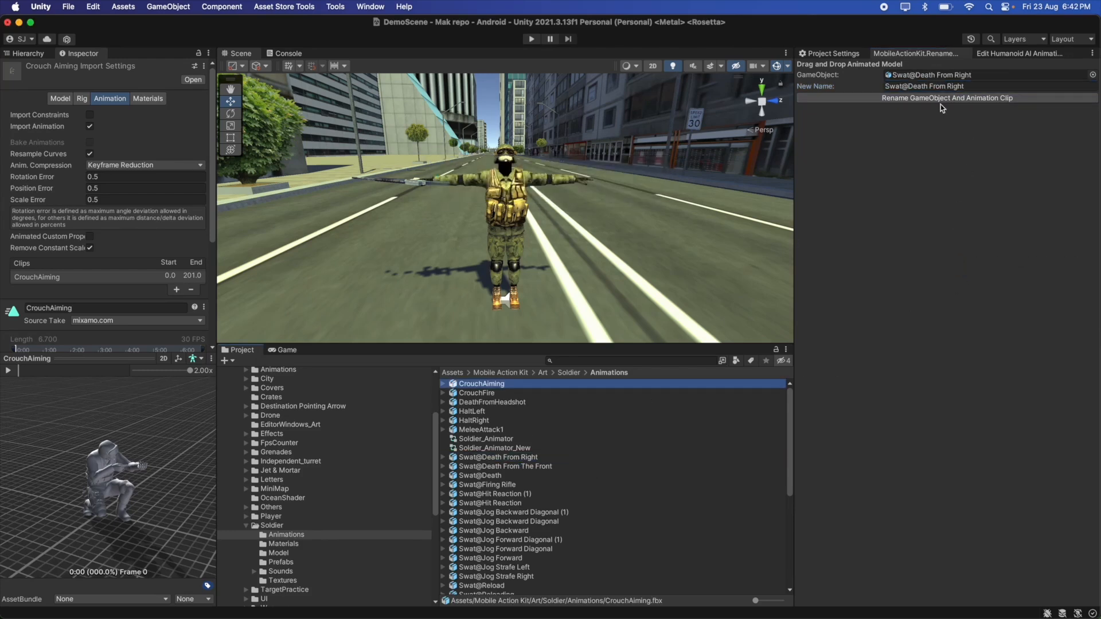
{"action": "left_click", "coordinate": [937, 86]}
{"action": "type", "text": "DeathAnimatio"}
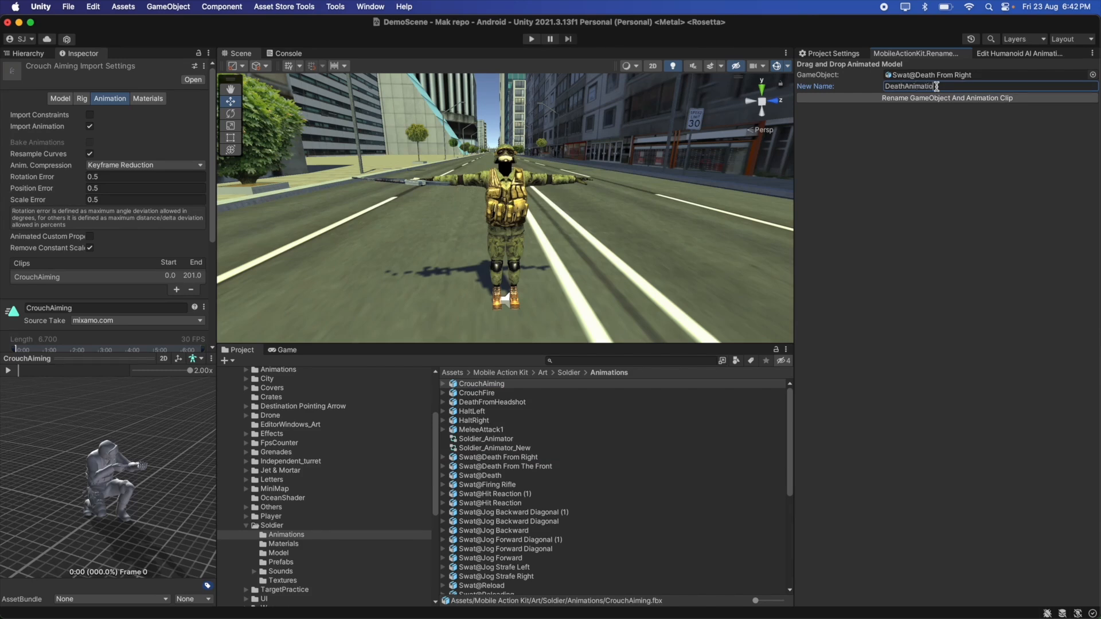
{"action": "type", "text": "n1"}
{"action": "left_click", "coordinate": [949, 96]}
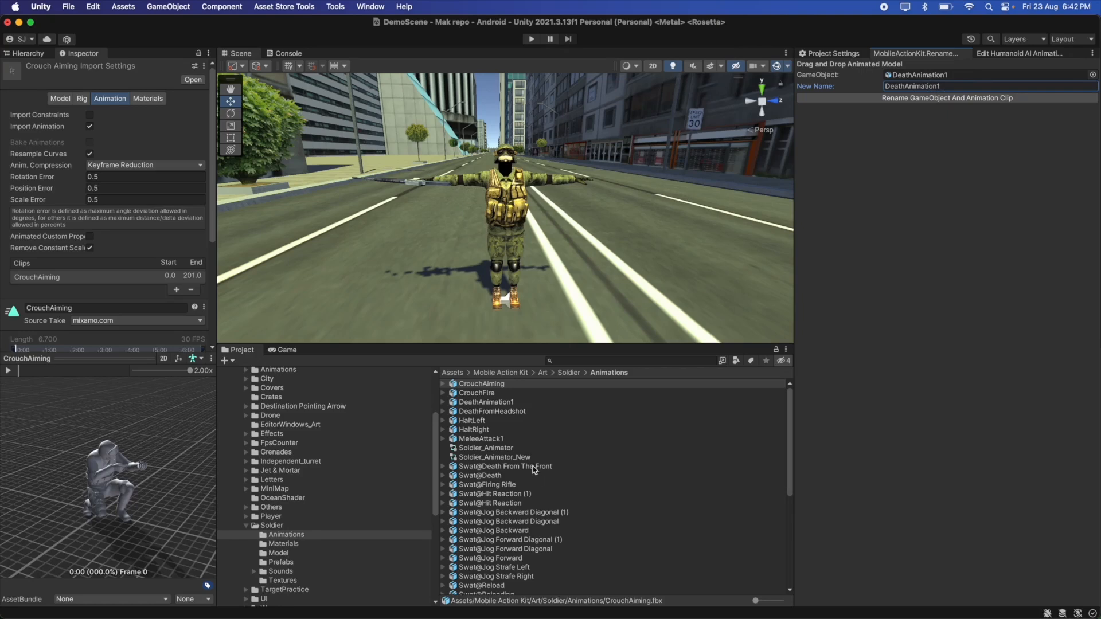
Load Swat@Death From The Front into the rename tool and rename the model and its clip to DeathAnimation2.
{"action": "left_click_drag", "start_coordinate": [534, 468], "coordinate": [879, 294]}
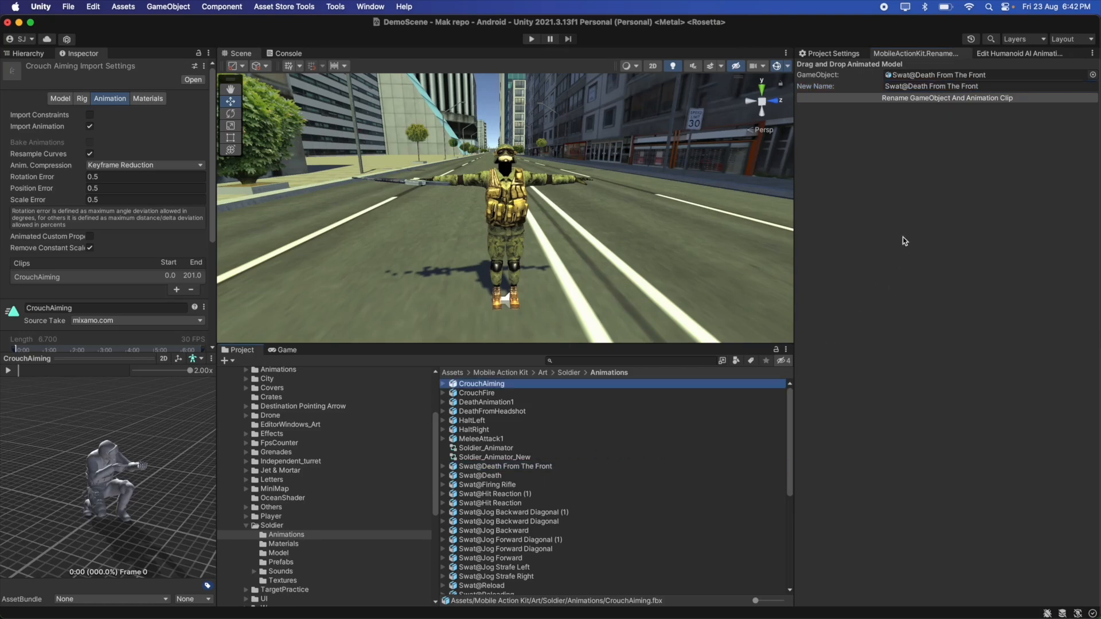
{"action": "left_click", "coordinate": [909, 86]}
{"action": "type", "text": "DeathAnimation2"}
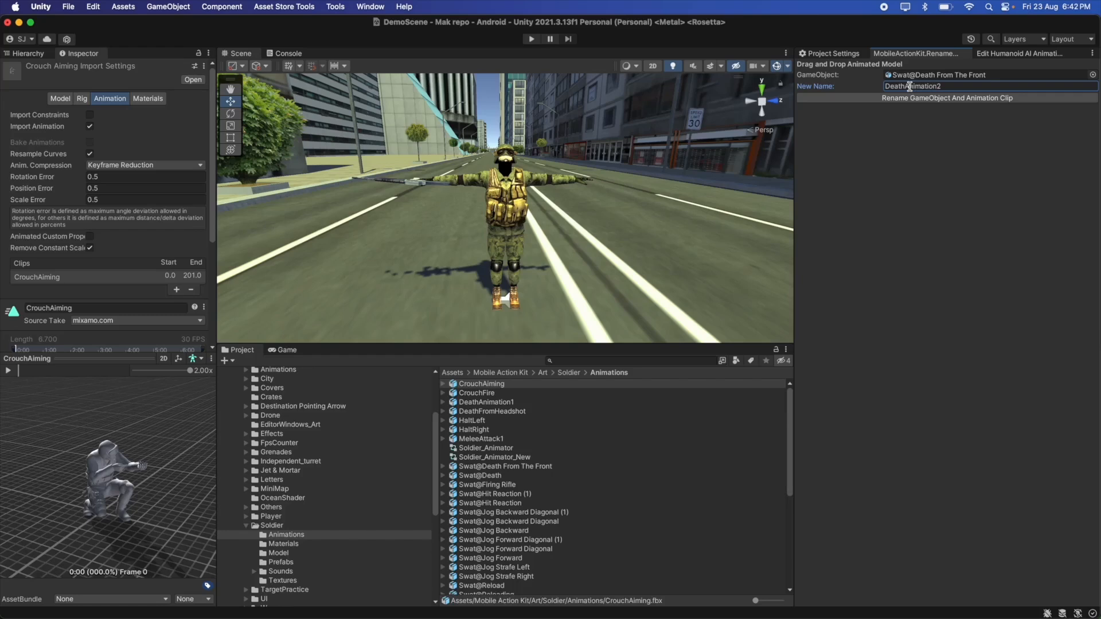
{"action": "left_click", "coordinate": [921, 98]}
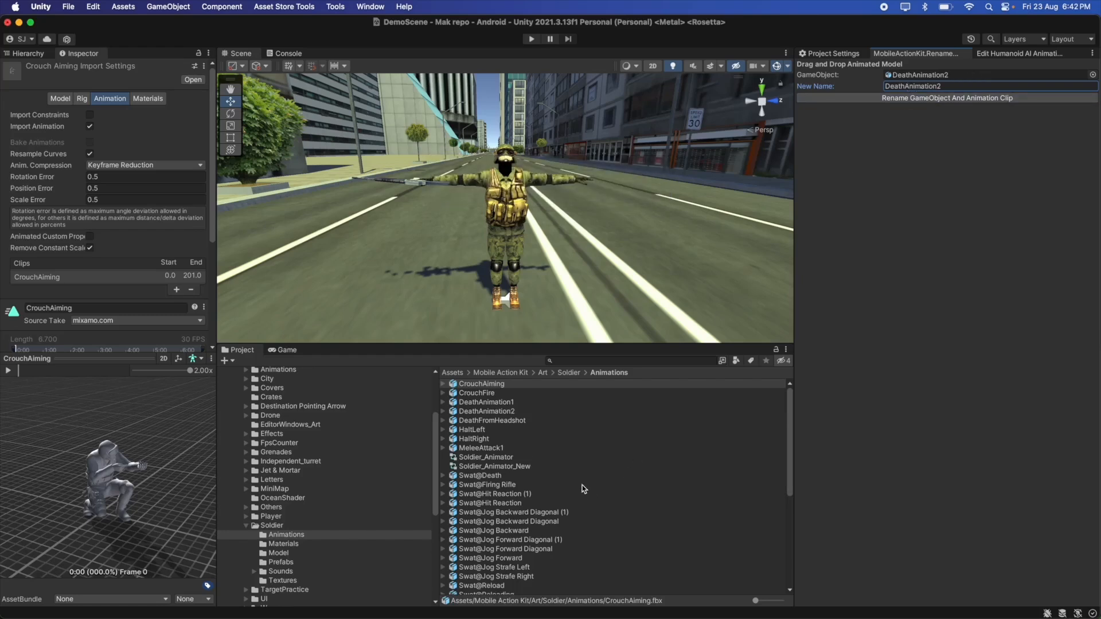
Load Swat@Death into the rename tool and rename the model and its clip to DeathAnimation3.
{"action": "left_click_drag", "start_coordinate": [513, 479], "coordinate": [905, 295]}
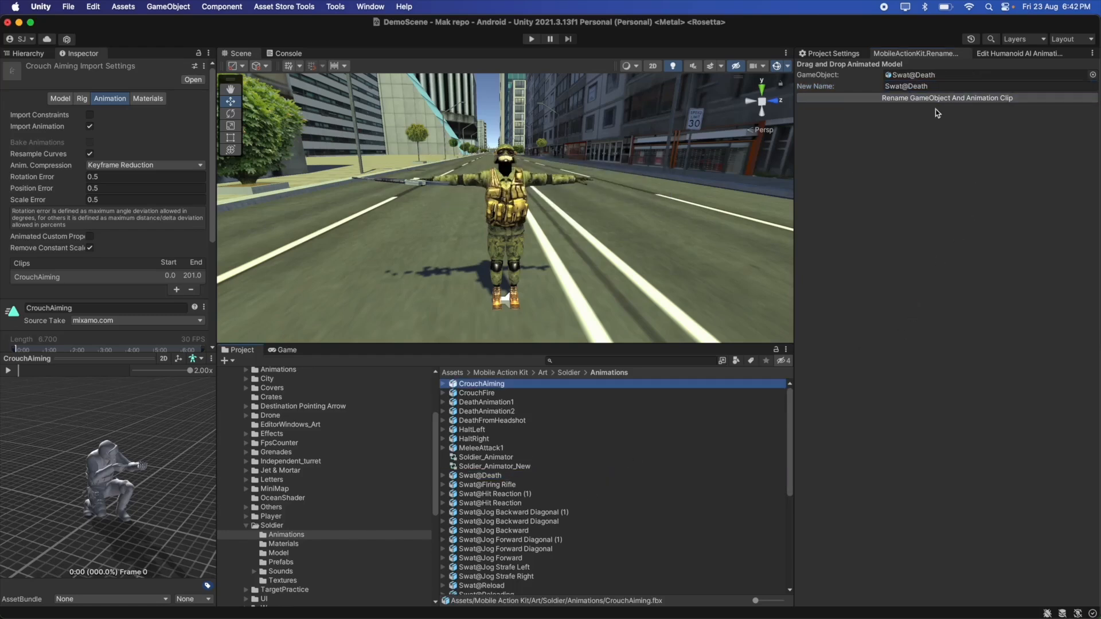
{"action": "left_click", "coordinate": [939, 86]}
{"action": "type", "text": "D"}
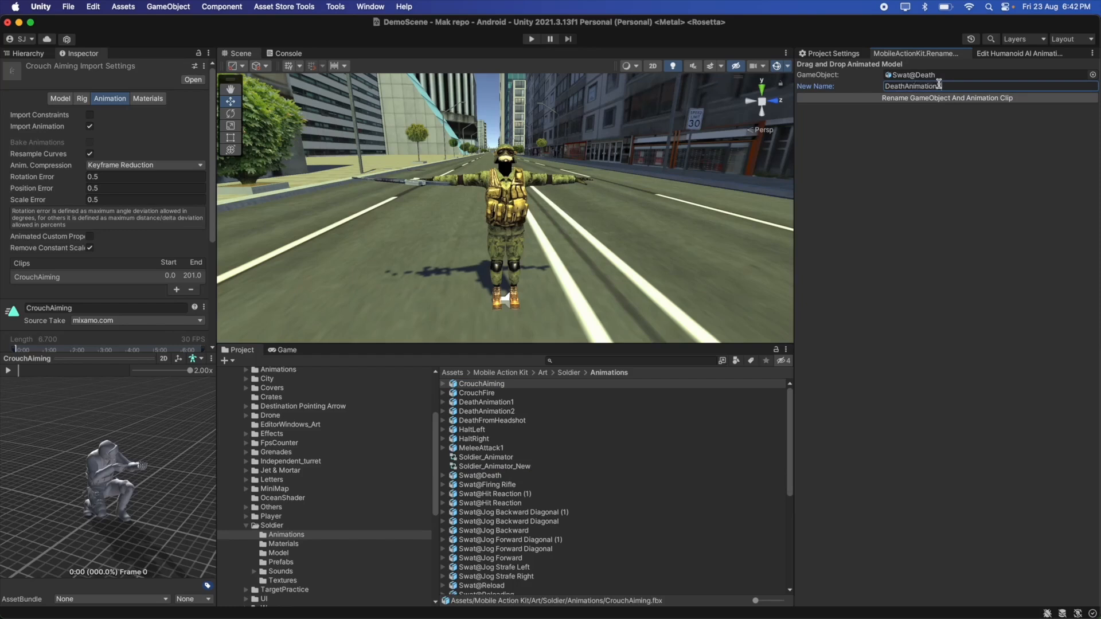
{"action": "type", "text": "eathAnimation3"}
{"action": "left_click", "coordinate": [954, 99]}
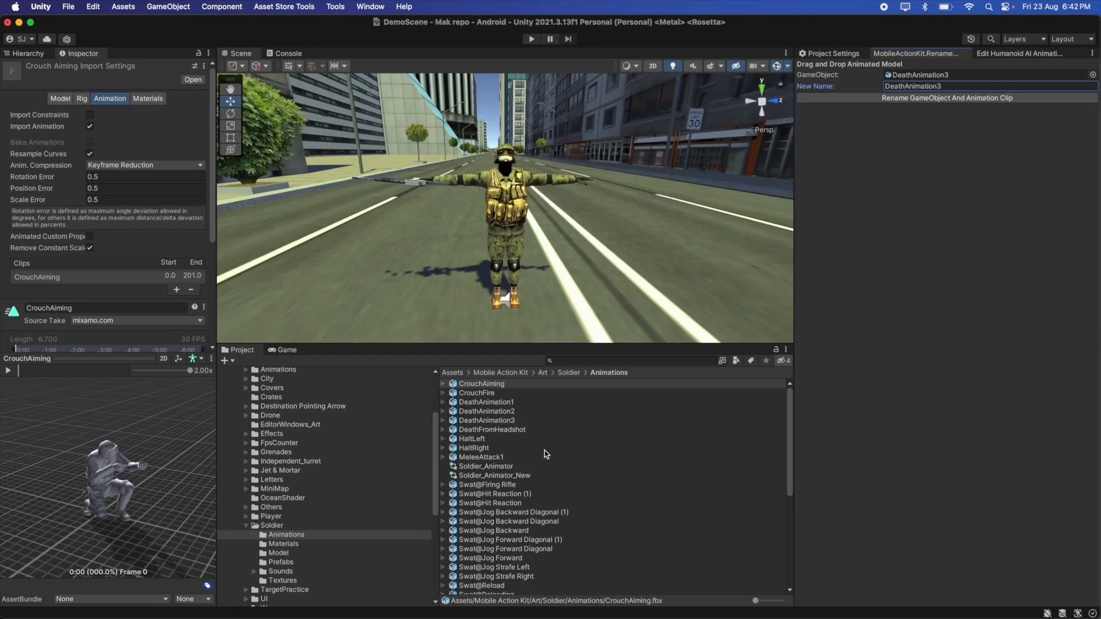
Load Swat@Firing Rifle into the rename tool and rename the model and its clip to StandFire.
{"action": "scroll", "coordinate": [517, 454], "scroll_direction": "down", "scroll_amount": 2}
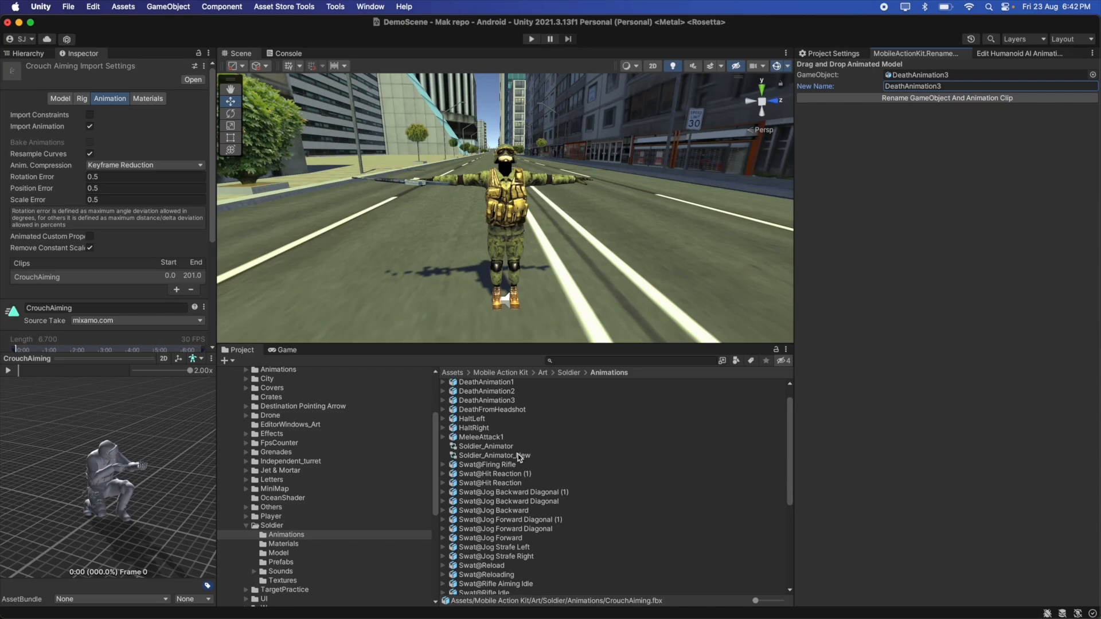
{"action": "scroll", "coordinate": [518, 454], "scroll_direction": "down", "scroll_amount": 3}
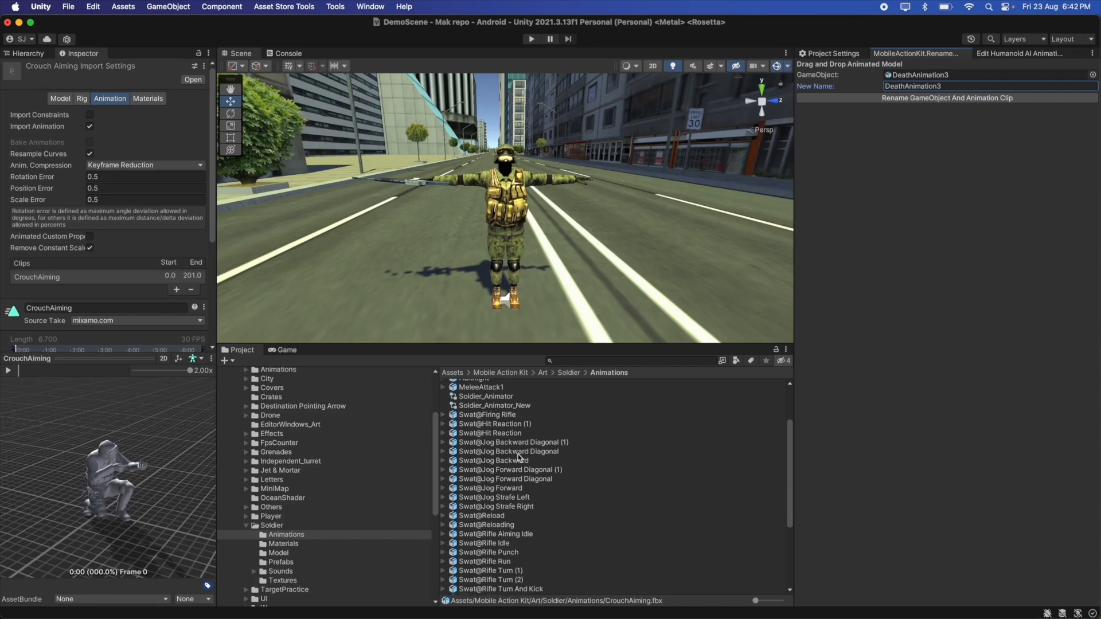
{"action": "left_click", "coordinate": [504, 415]}
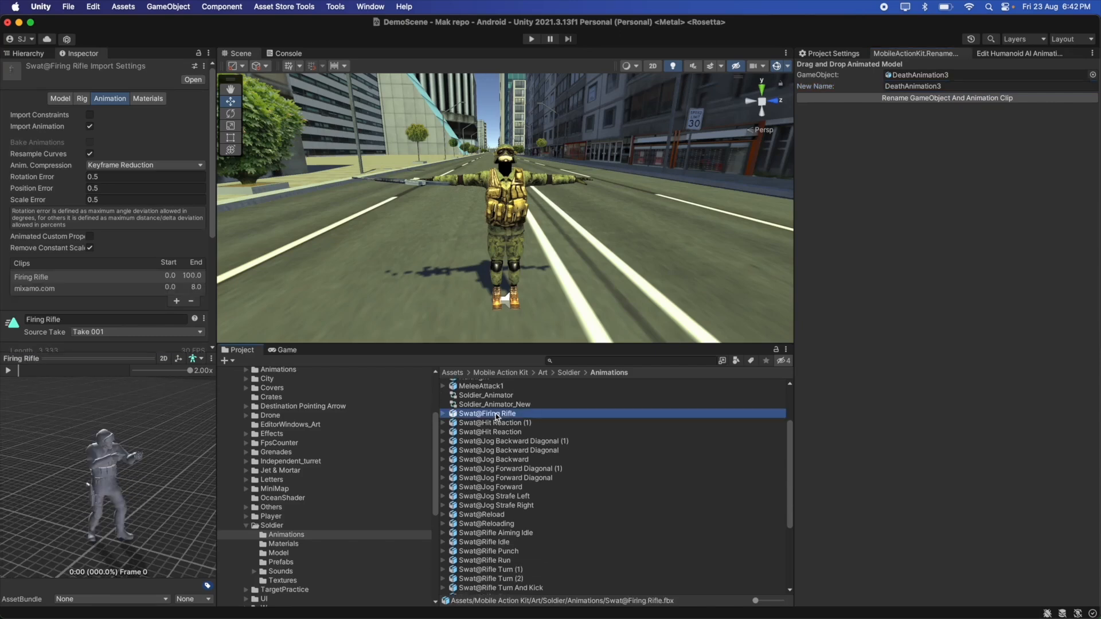
{"action": "left_click_drag", "start_coordinate": [496, 417], "coordinate": [934, 312]}
{"action": "left_click", "coordinate": [949, 86]}
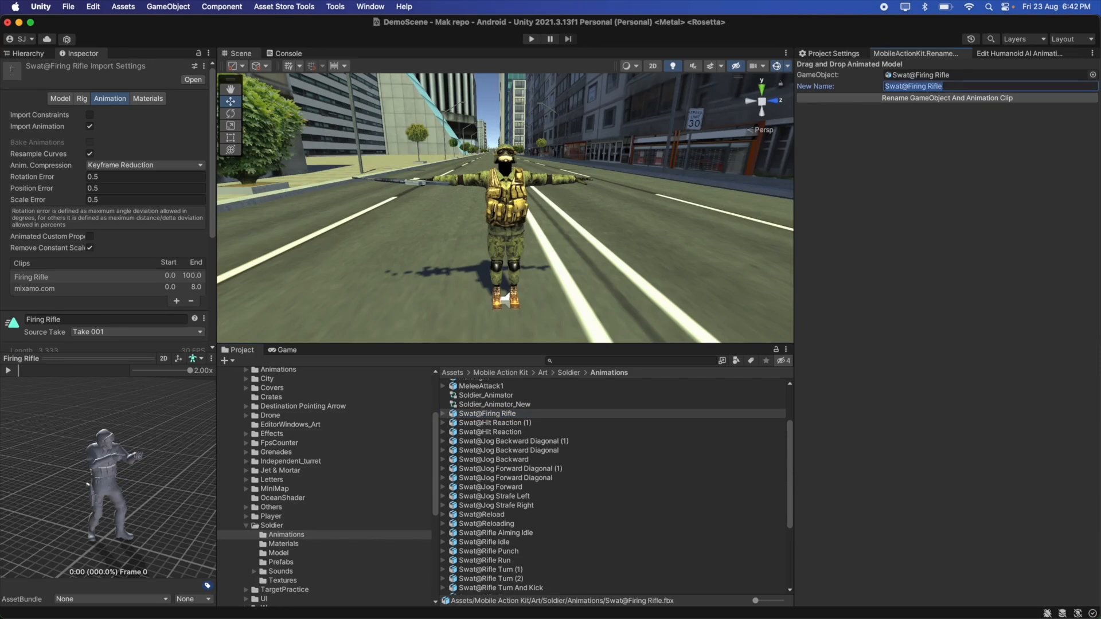
{"action": "type", "text": "StandFire"}
{"action": "left_click", "coordinate": [957, 99]}
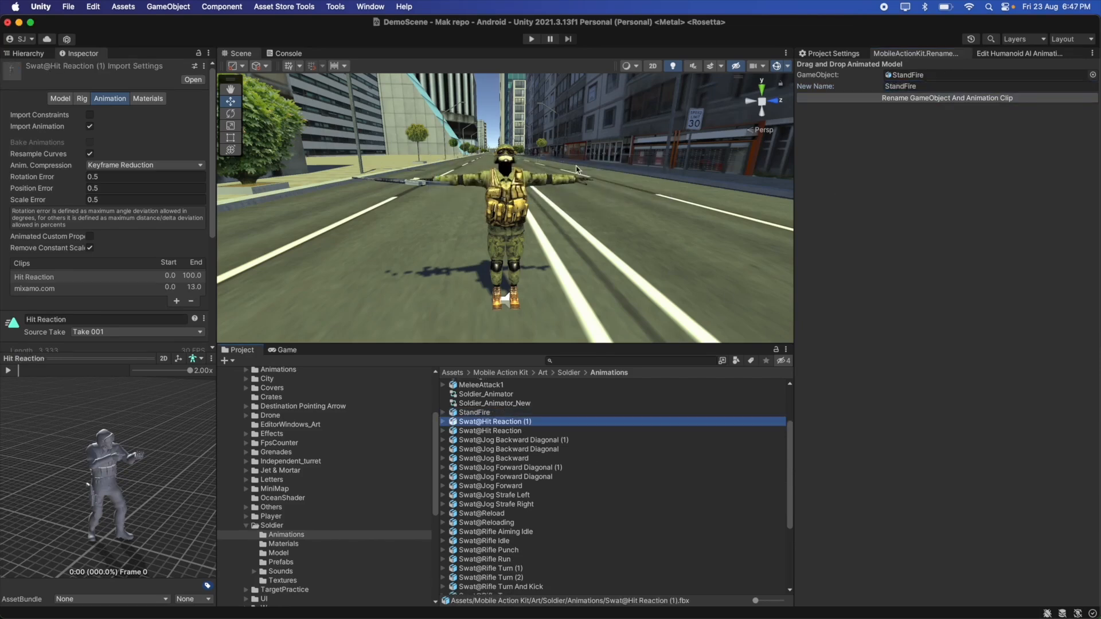
Preview the mixamo.com clip of Swat@Hit Reaction (1) and rename the model and its clip to BodyHitAnimation1 with the rename tool.
{"action": "left_click", "coordinate": [79, 288]}
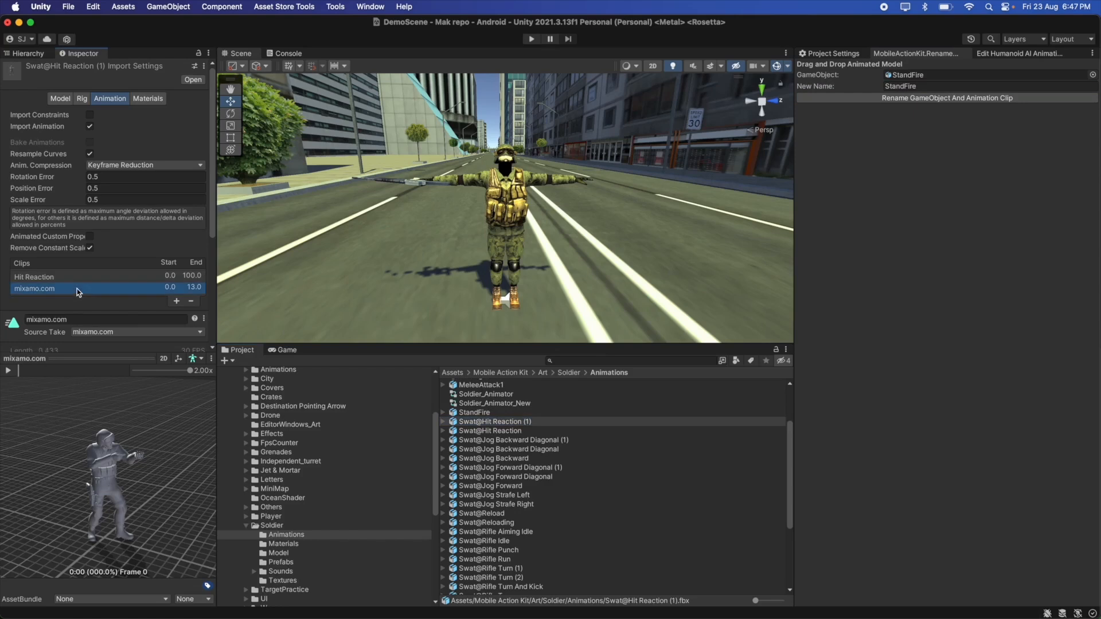
{"action": "left_click", "coordinate": [8, 370]}
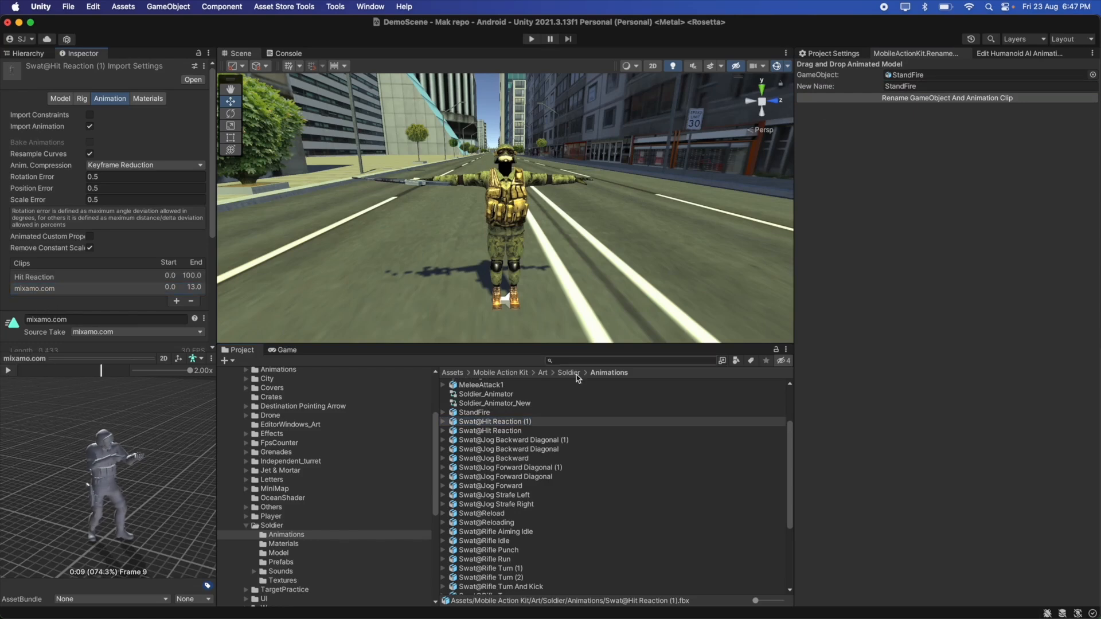
{"action": "left_click_drag", "start_coordinate": [526, 422], "coordinate": [952, 99]}
{"action": "left_click", "coordinate": [943, 86]}
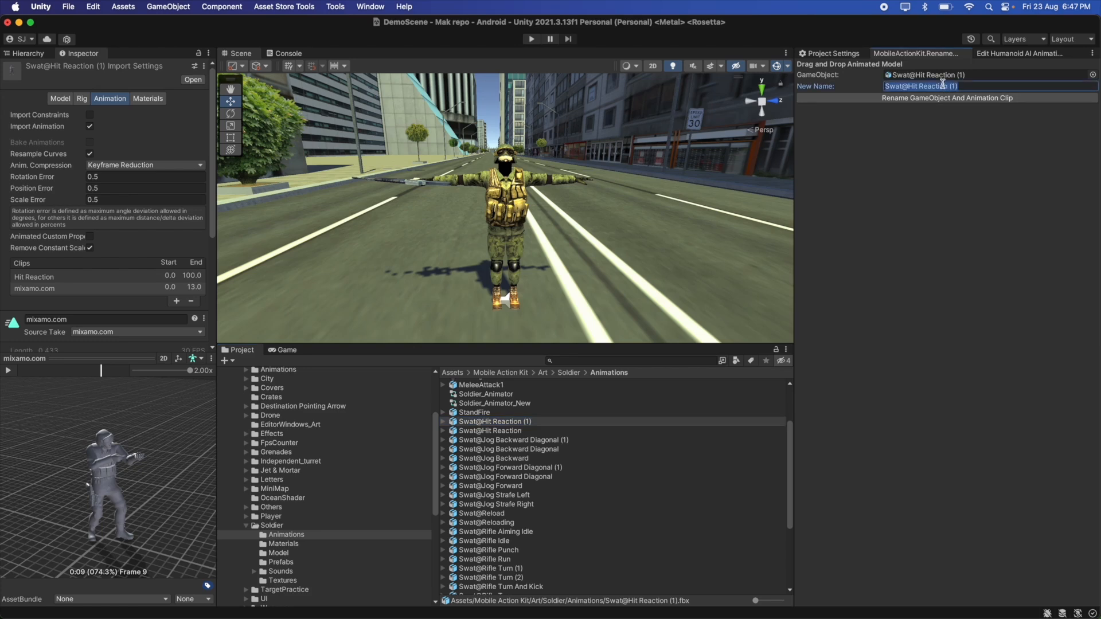
{"action": "type", "text": "BodyHitAnimation1"}
{"action": "left_click", "coordinate": [952, 98]}
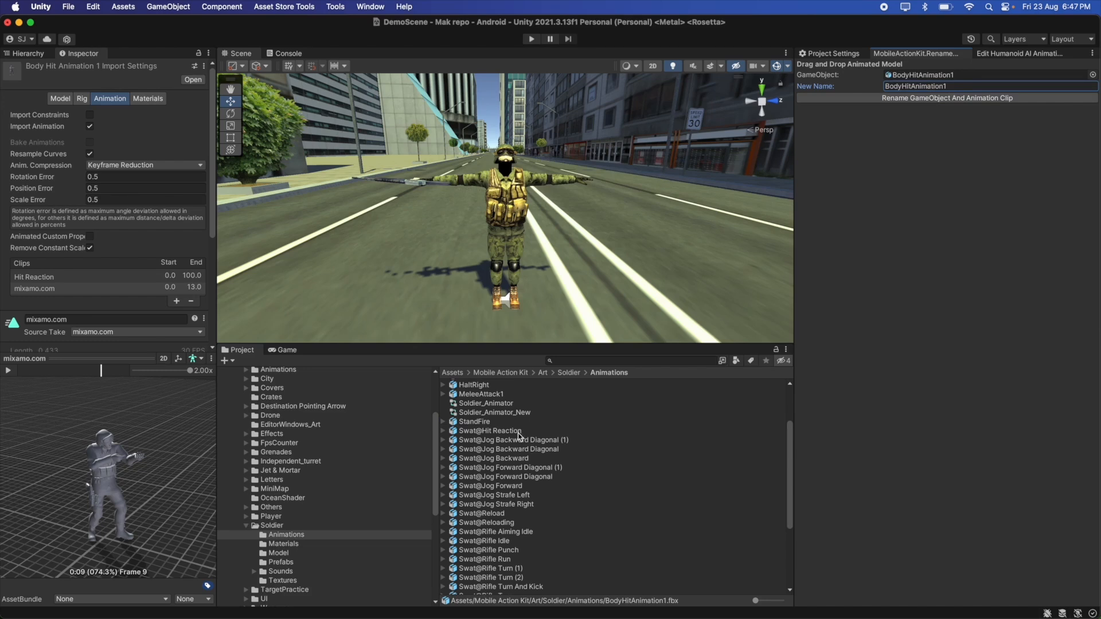
Load Swat@Hit Reaction into the rename tool and rename the model and its clip to BodyHitAnimation2.
{"action": "left_click_drag", "start_coordinate": [519, 436], "coordinate": [923, 76]}
{"action": "left_click", "coordinate": [918, 86]}
{"action": "type", "text": "B"}
{"action": "left_click", "coordinate": [961, 98]}
Preview the mixamo.com clip of Swat@Jog Backward Diagonal (1) and rename the model and its clip to RunBackwardLeft with the rename tool.
{"action": "left_click", "coordinate": [638, 439]}
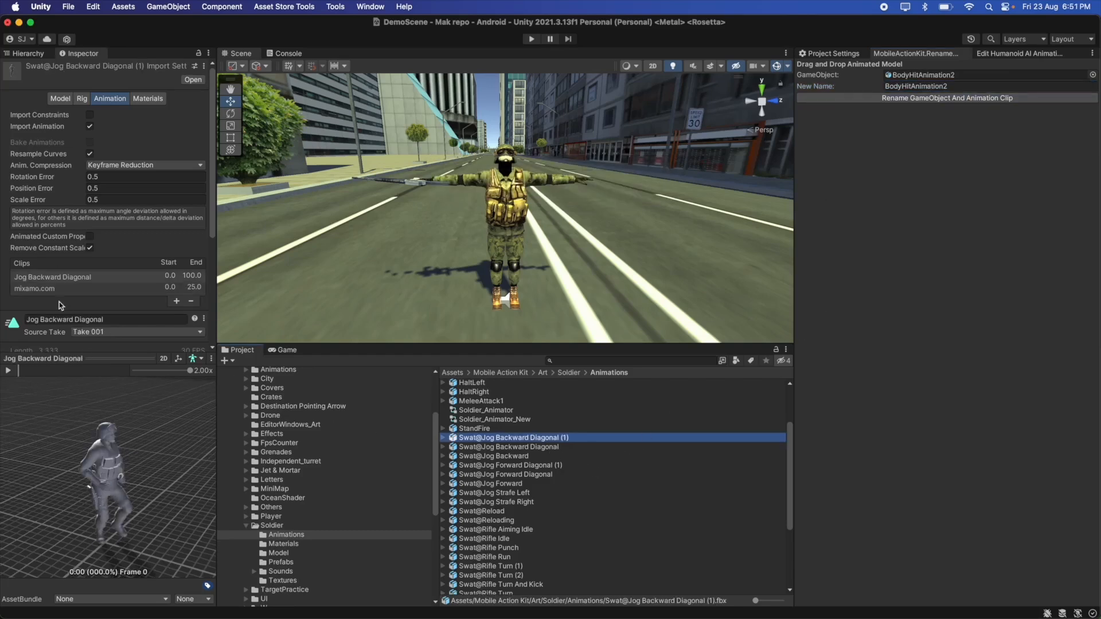
{"action": "left_click", "coordinate": [42, 289]}
{"action": "left_click", "coordinate": [12, 370]}
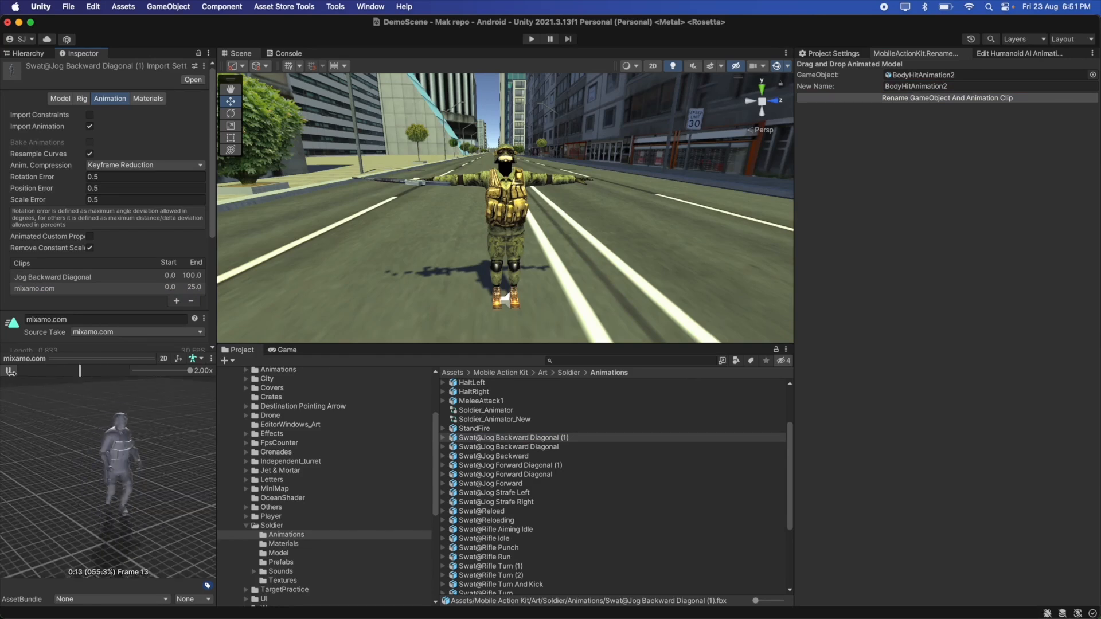
{"action": "left_click_drag", "start_coordinate": [569, 439], "coordinate": [946, 76]}
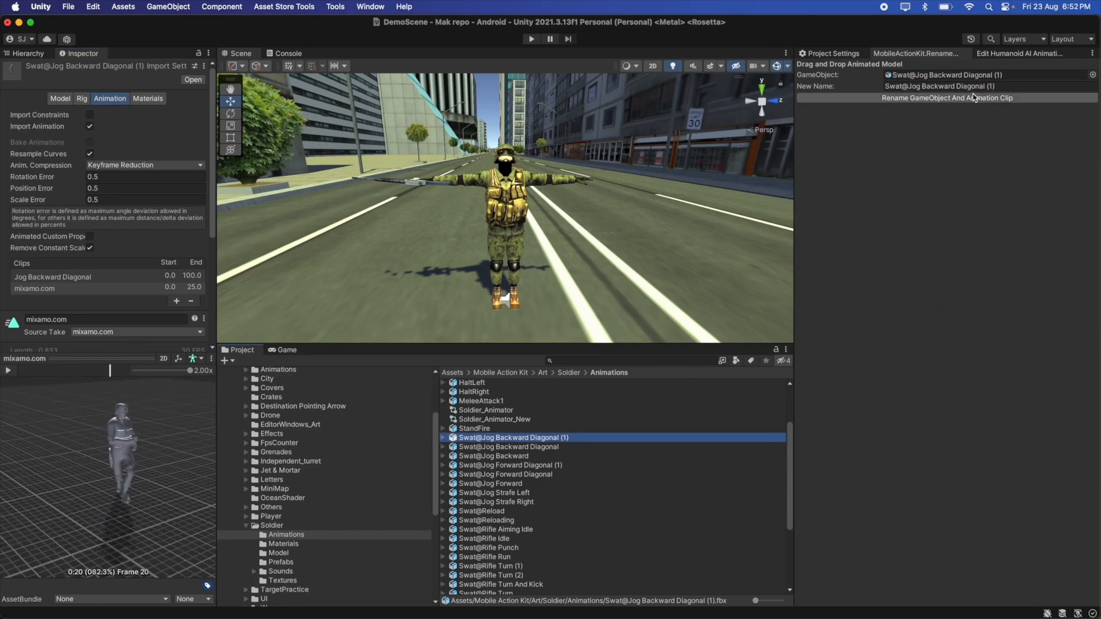
{"action": "left_click", "coordinate": [969, 86]}
{"action": "type", "text": "RunBackwardLeft"}
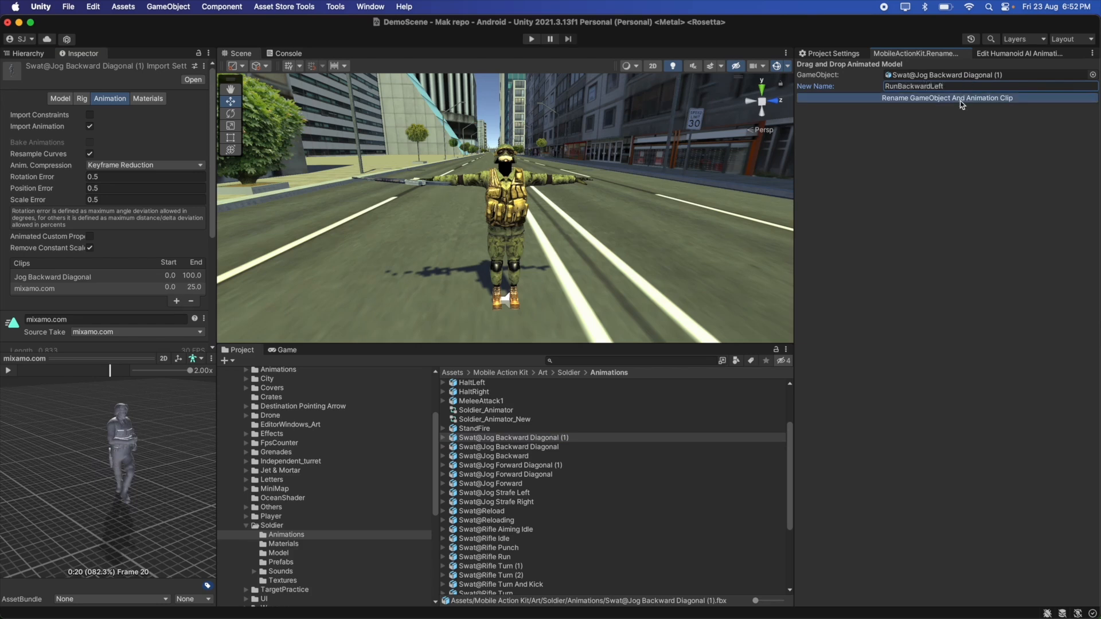
{"action": "left_click", "coordinate": [959, 101]}
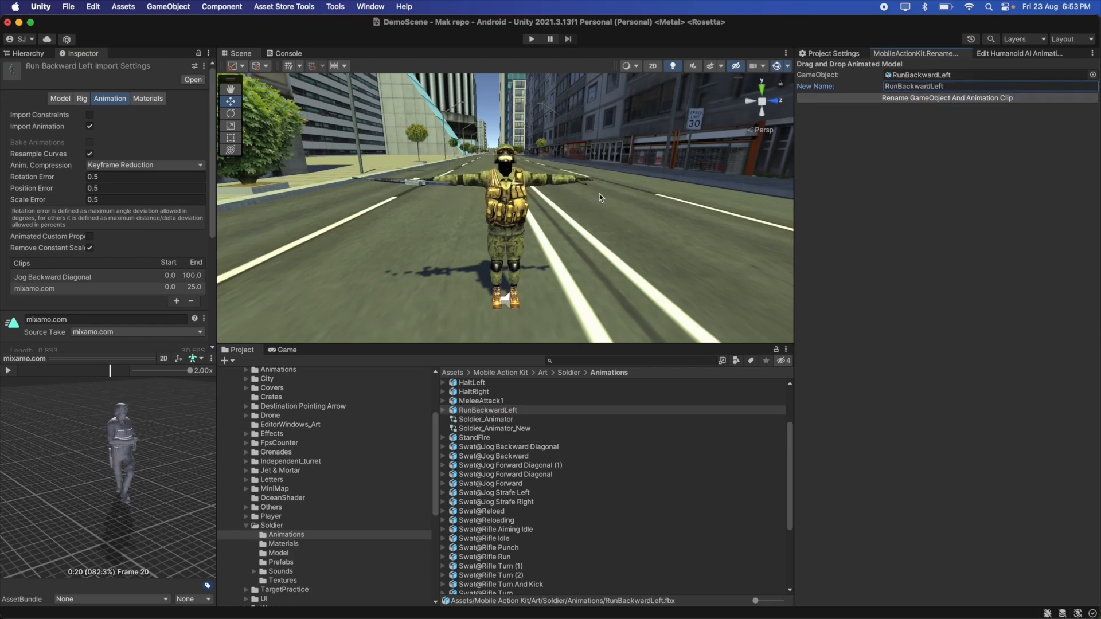
Preview the mixamo.com clip of Swat@Jog Backward Diagonal and rename the model and its clip to RunBackwardRight with the rename tool.
{"action": "left_click", "coordinate": [541, 446]}
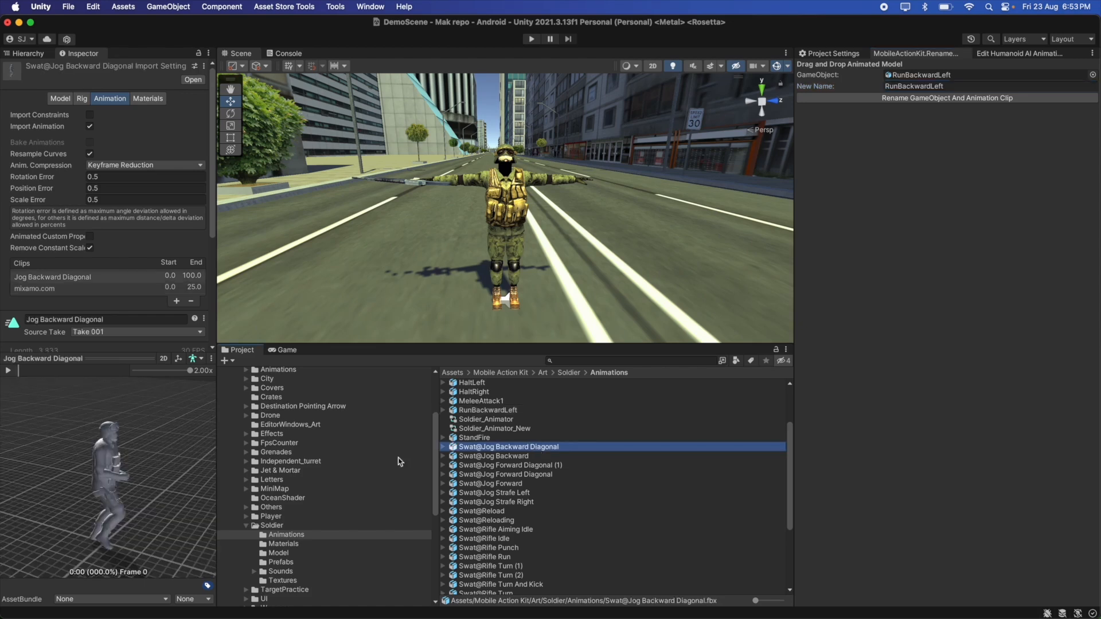
{"action": "left_click", "coordinate": [33, 288]}
{"action": "left_click", "coordinate": [8, 371]}
{"action": "left_click_drag", "start_coordinate": [129, 459], "coordinate": [32, 446]}
{"action": "left_click", "coordinate": [8, 371]}
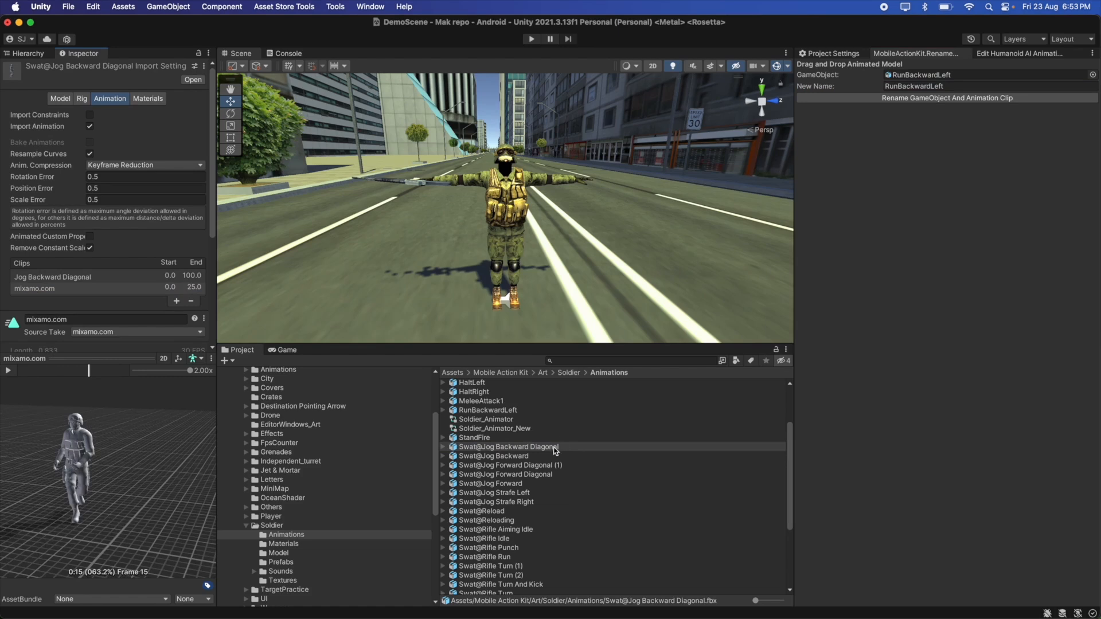
{"action": "left_click_drag", "start_coordinate": [556, 447], "coordinate": [918, 75]}
{"action": "left_click", "coordinate": [969, 86]}
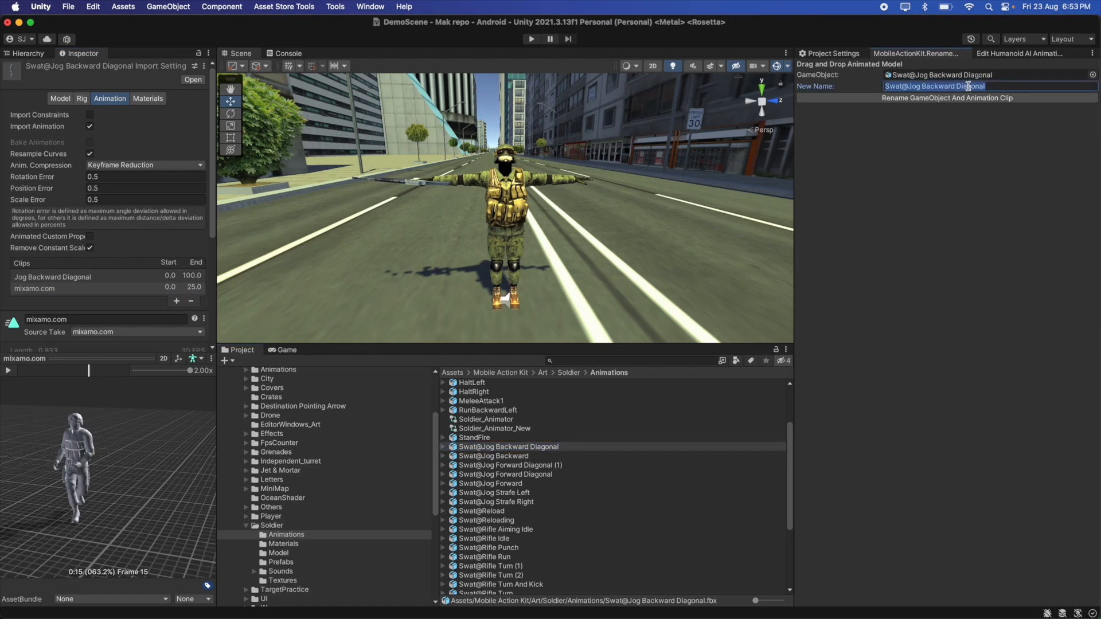
{"action": "type", "text": "RunBackwardRight"}
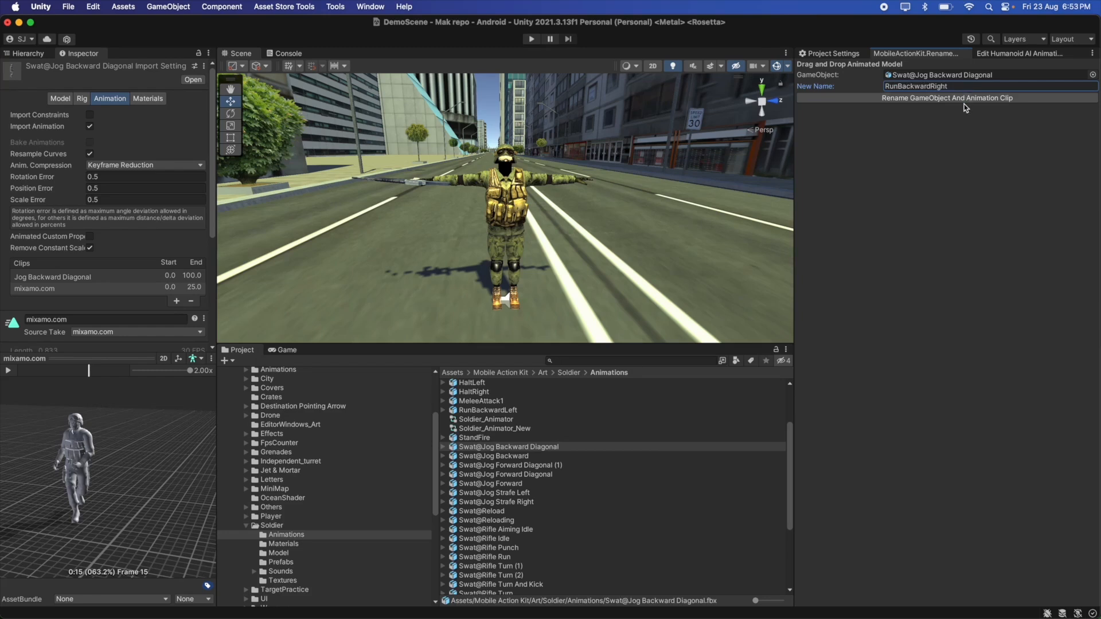
{"action": "left_click", "coordinate": [965, 98]}
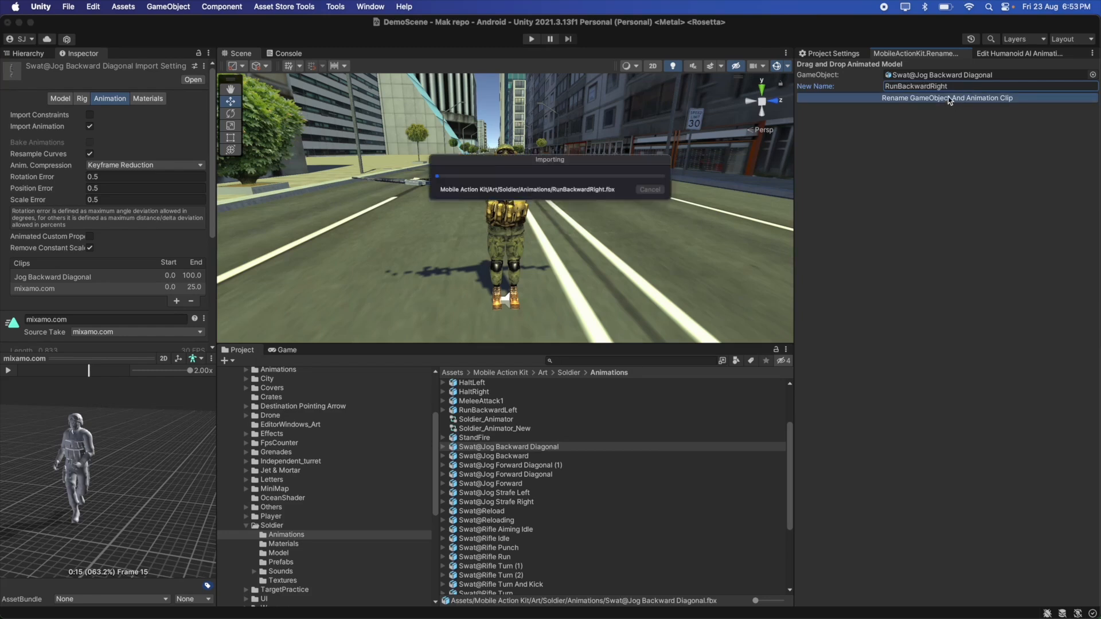
Load Swat@Jog Backward into the rename tool and rename the model and its clip to RunBackward.
{"action": "left_click", "coordinate": [530, 457]}
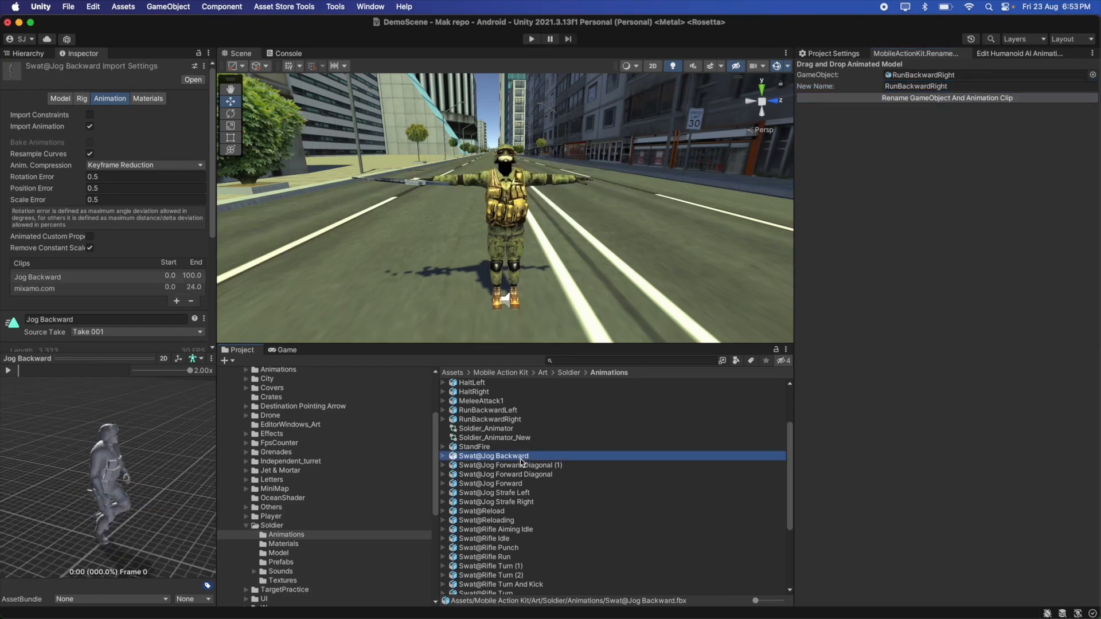
{"action": "left_click_drag", "start_coordinate": [522, 458], "coordinate": [929, 75]}
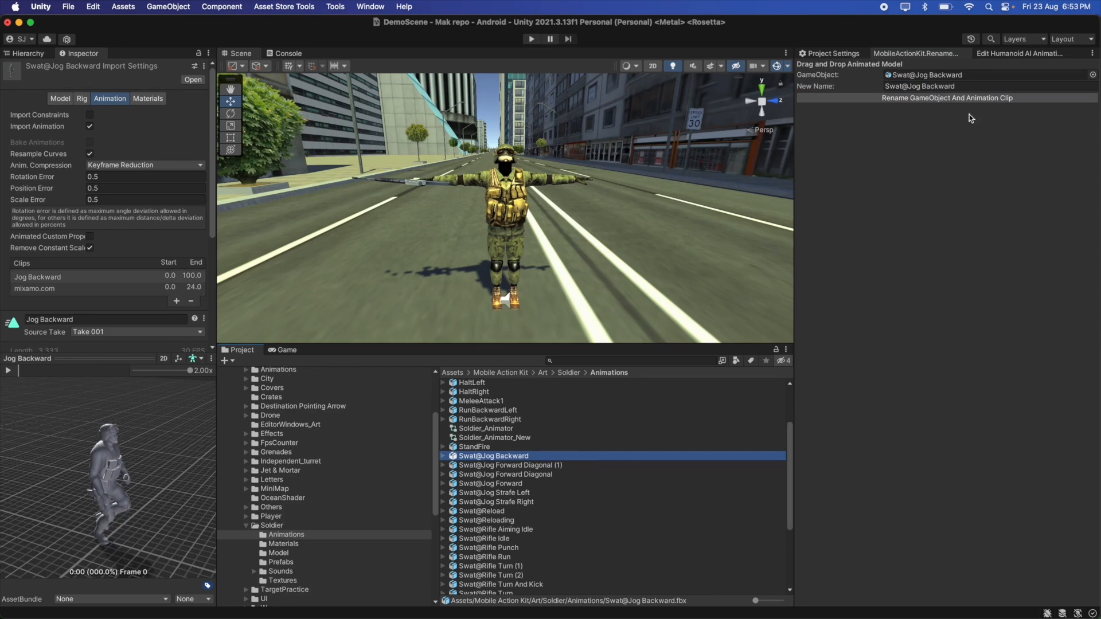
{"action": "left_click", "coordinate": [945, 86]}
{"action": "type", "text": "RunBackward"}
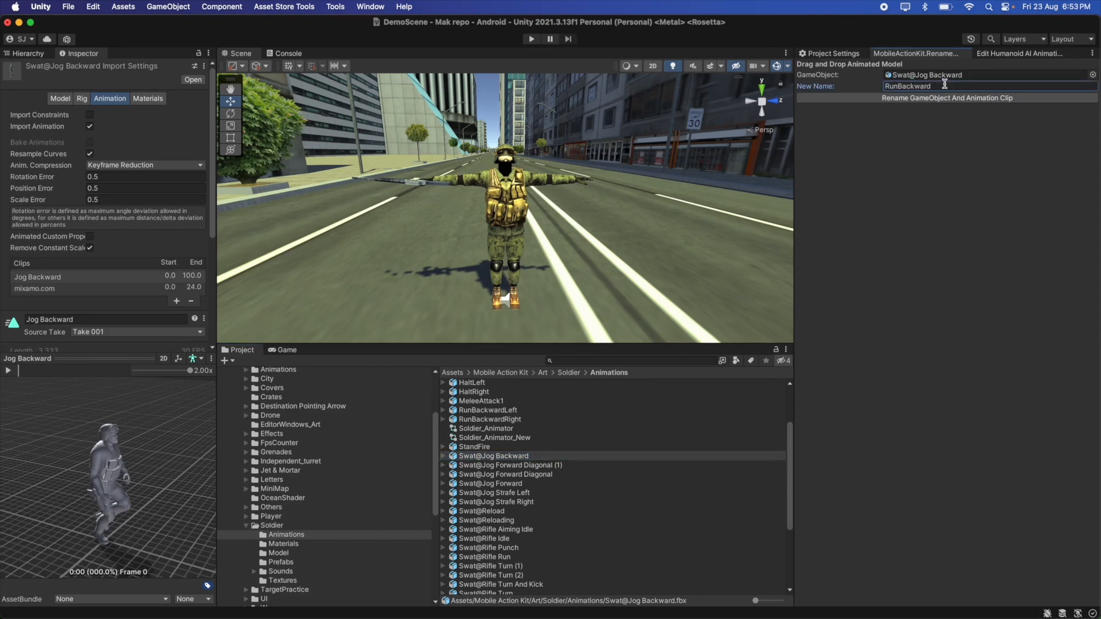
{"action": "left_click", "coordinate": [949, 98]}
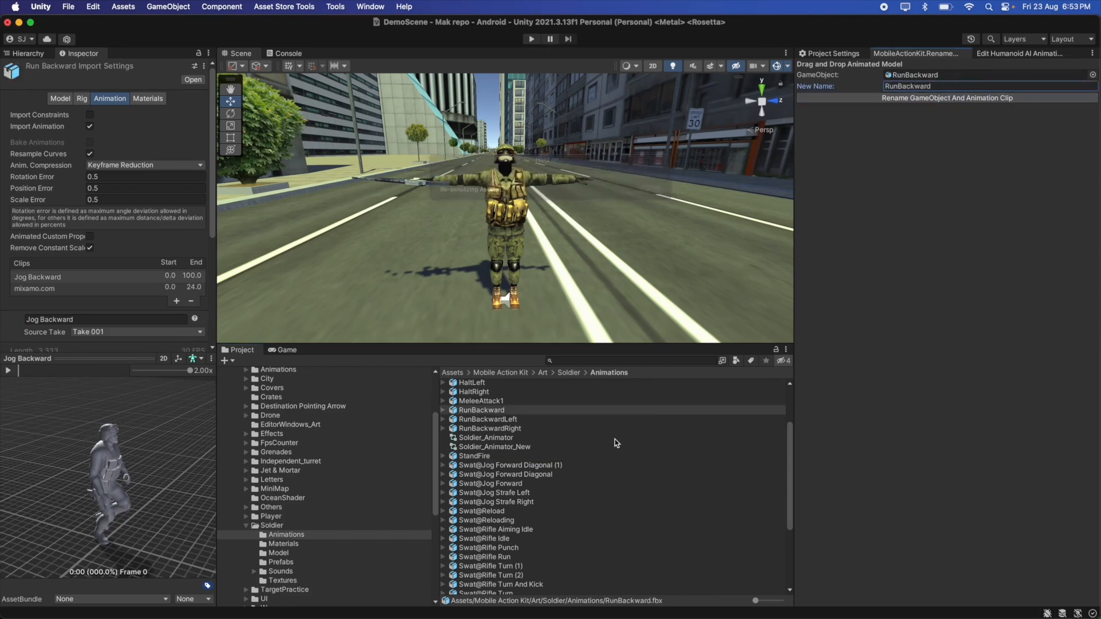
Preview the mixamo.com clip of Swat@Jog Forward Diagonal (1) and rename the model and its clip to RunForwardLeft with the rename tool.
{"action": "left_click", "coordinate": [567, 466]}
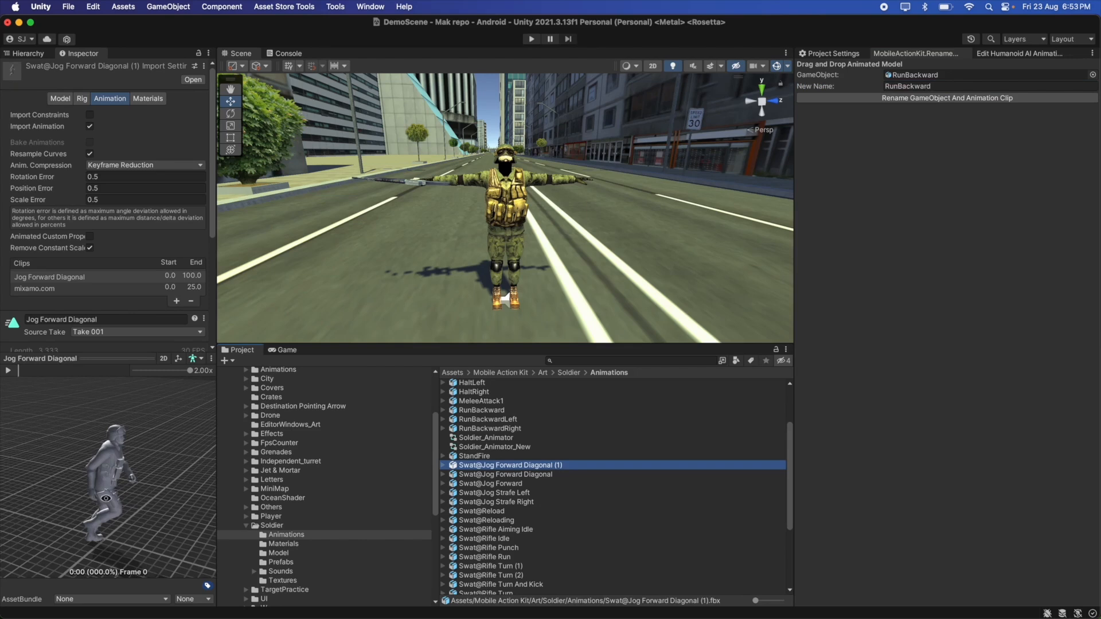
{"action": "mouse_move", "coordinate": [97, 500]}
{"action": "left_mouse_down"}
{"action": "mouse_move", "coordinate": [51, 486]}
{"action": "mouse_move", "coordinate": [92, 483]}
{"action": "left_mouse_up"}
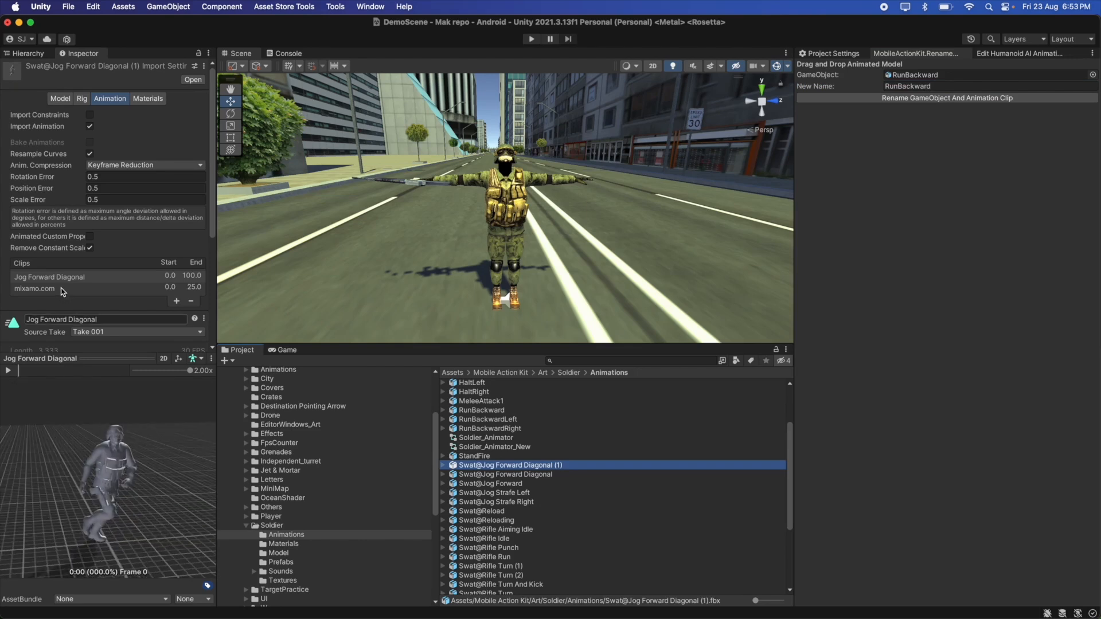
{"action": "left_click", "coordinate": [63, 289]}
{"action": "left_click", "coordinate": [8, 371]}
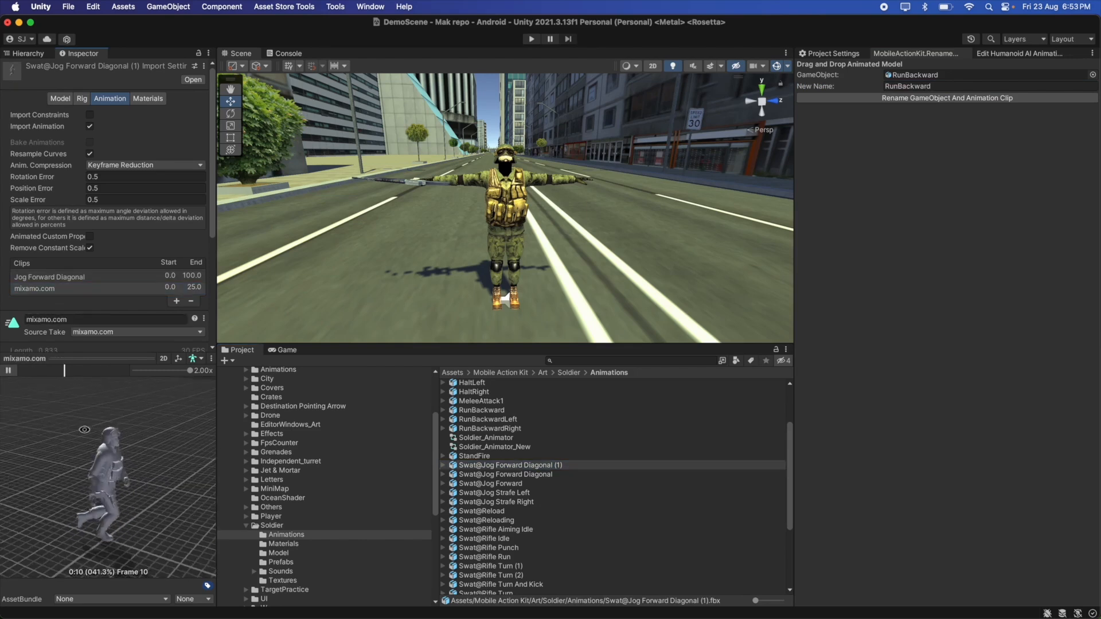
{"action": "left_click", "coordinate": [10, 371]}
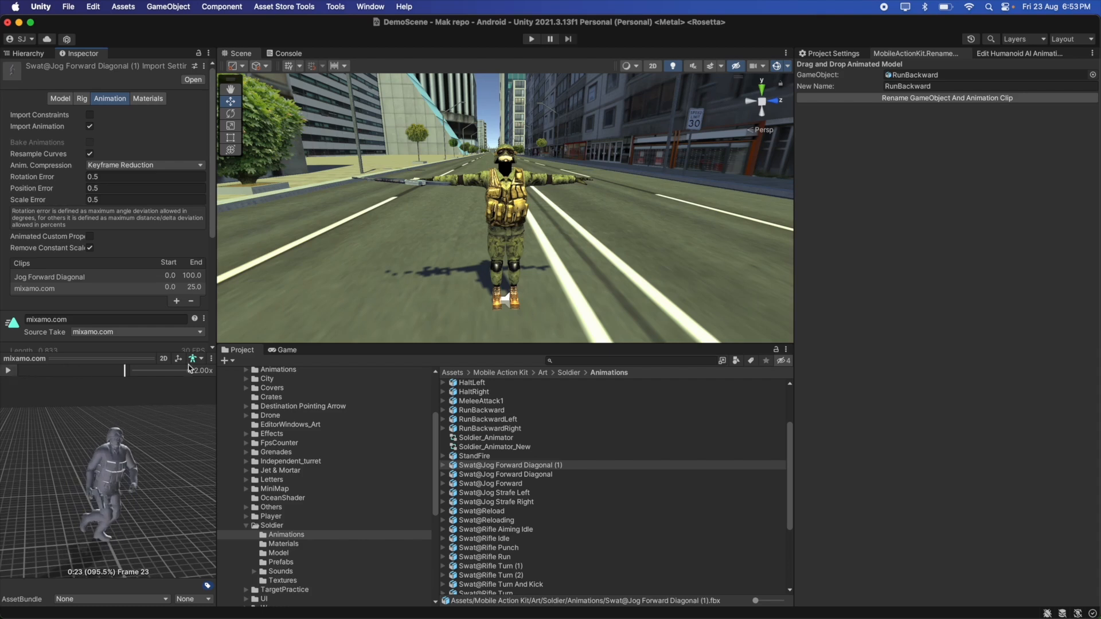
{"action": "left_click_drag", "start_coordinate": [549, 469], "coordinate": [917, 75]}
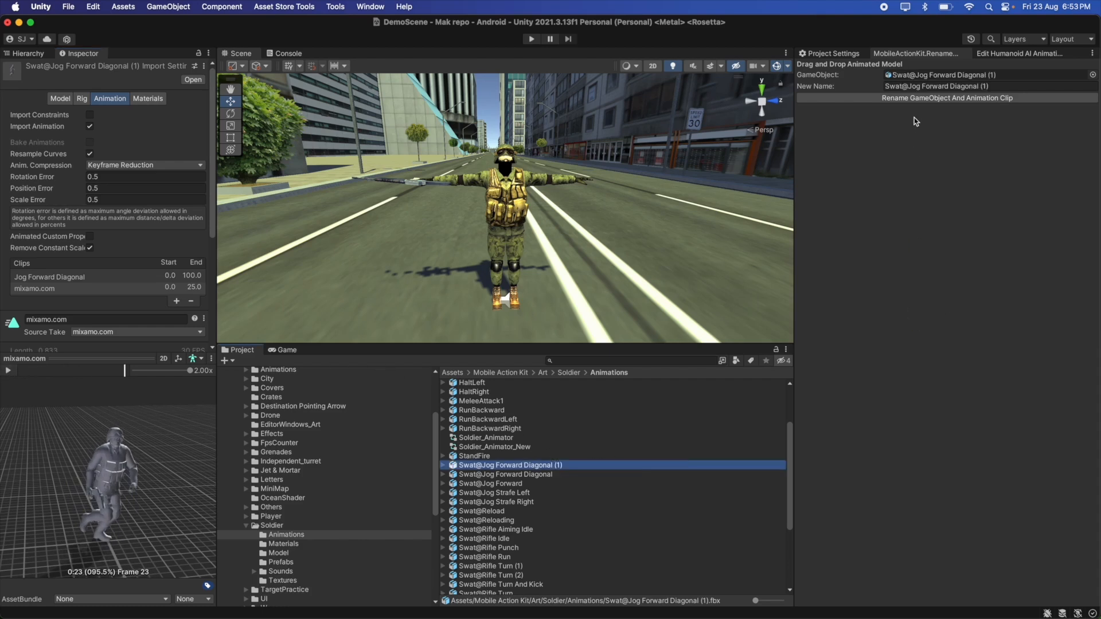
{"action": "left_click", "coordinate": [937, 87]}
{"action": "type", "text": "RunForwardLeft"}
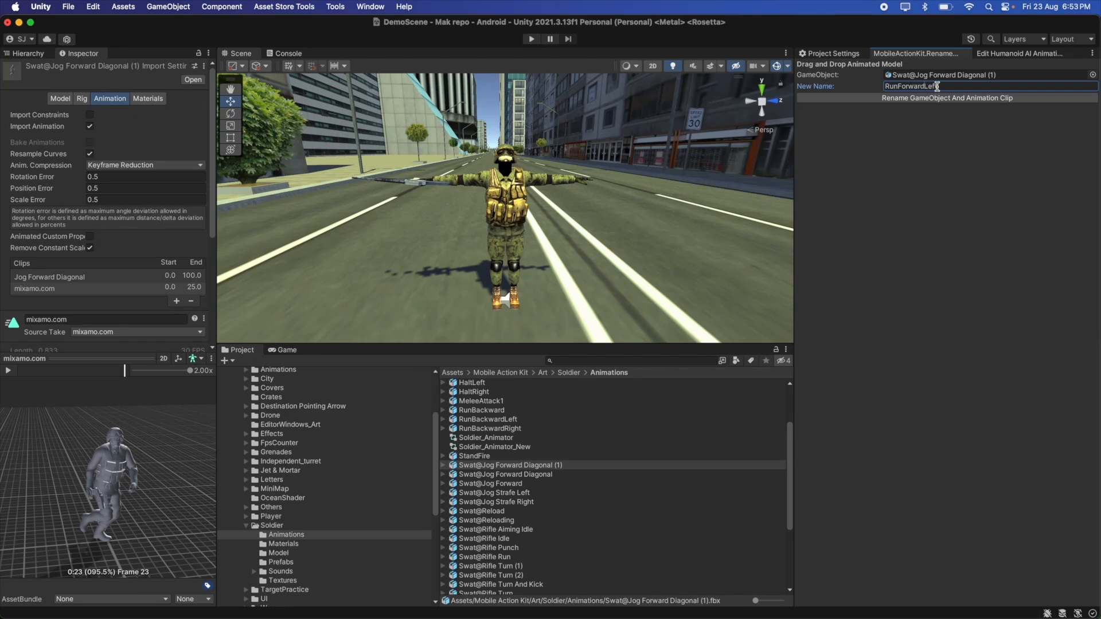
{"action": "left_click", "coordinate": [948, 98]}
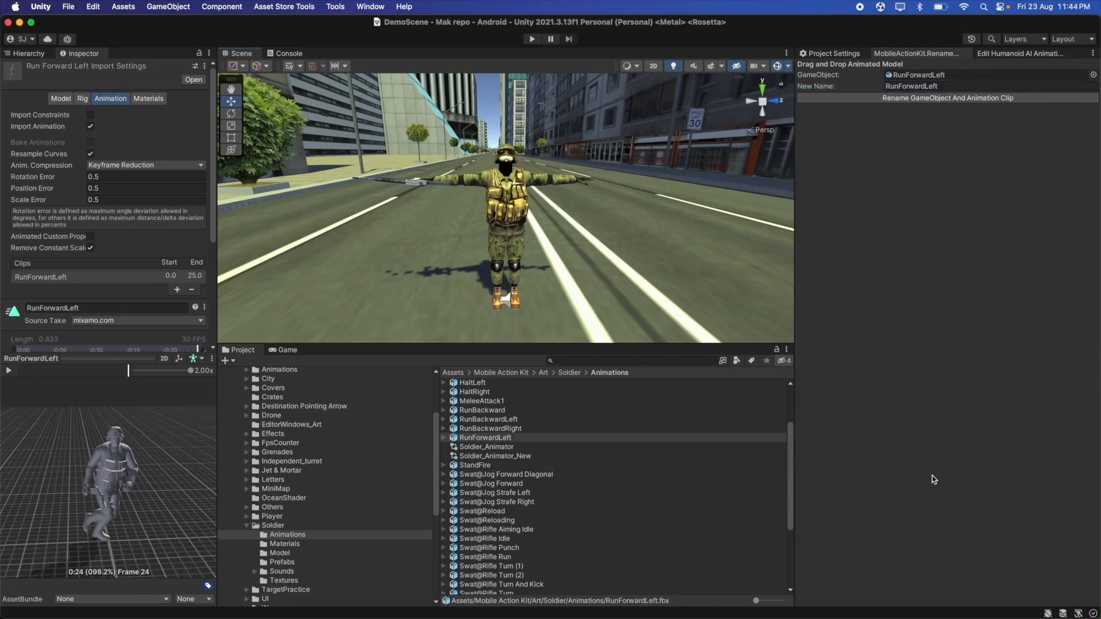
Preview the mixamo.com clip of Swat@Jog Forward Diagonal and rename the model and its clip to RunForwardRight with the rename tool.
{"action": "left_click", "coordinate": [569, 477]}
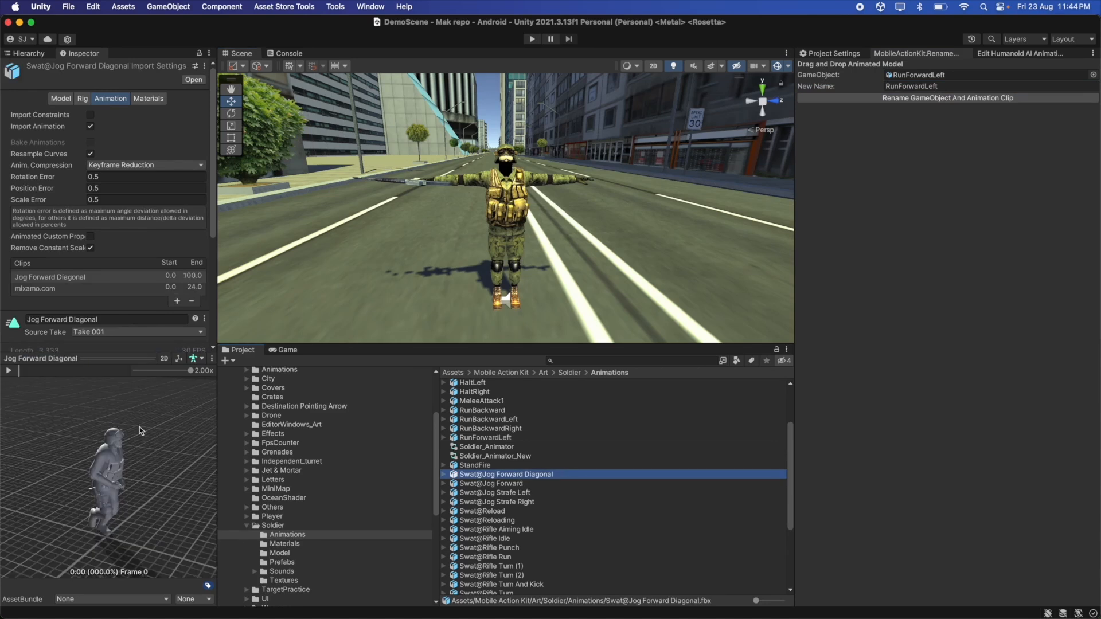
{"action": "left_click_drag", "start_coordinate": [142, 430], "coordinate": [89, 428]}
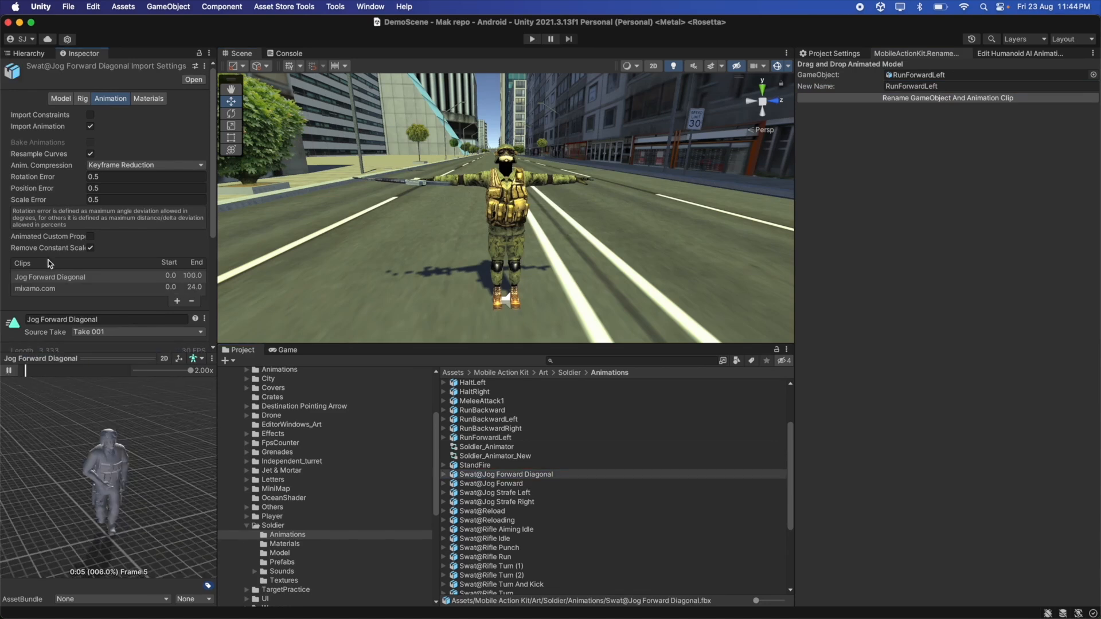
{"action": "left_click", "coordinate": [43, 286]}
{"action": "left_click", "coordinate": [9, 371]}
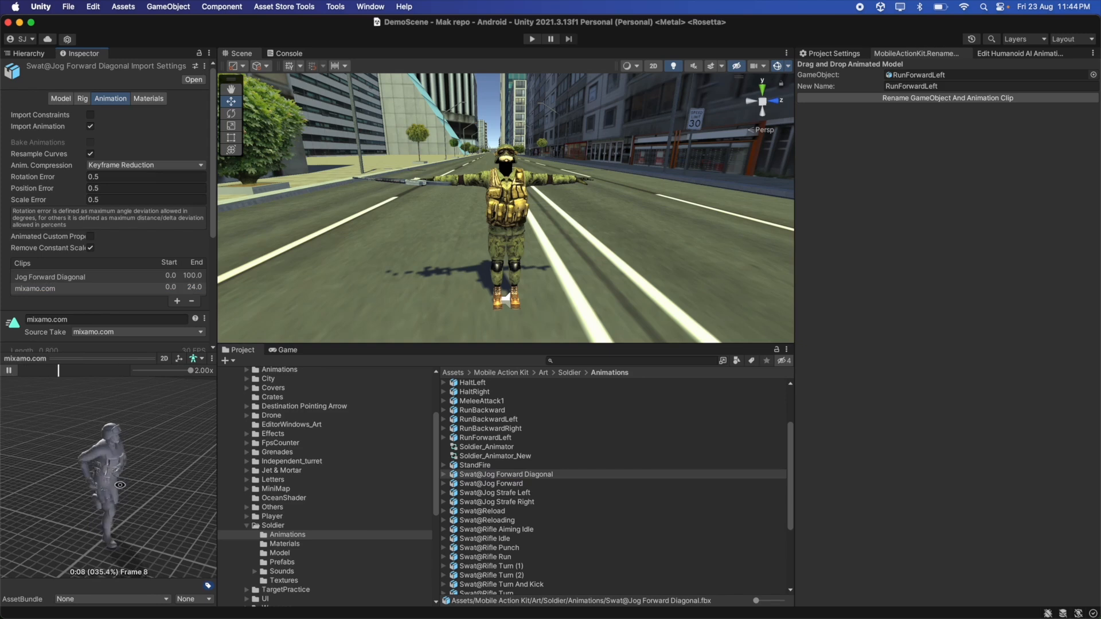
{"action": "left_click", "coordinate": [8, 372]}
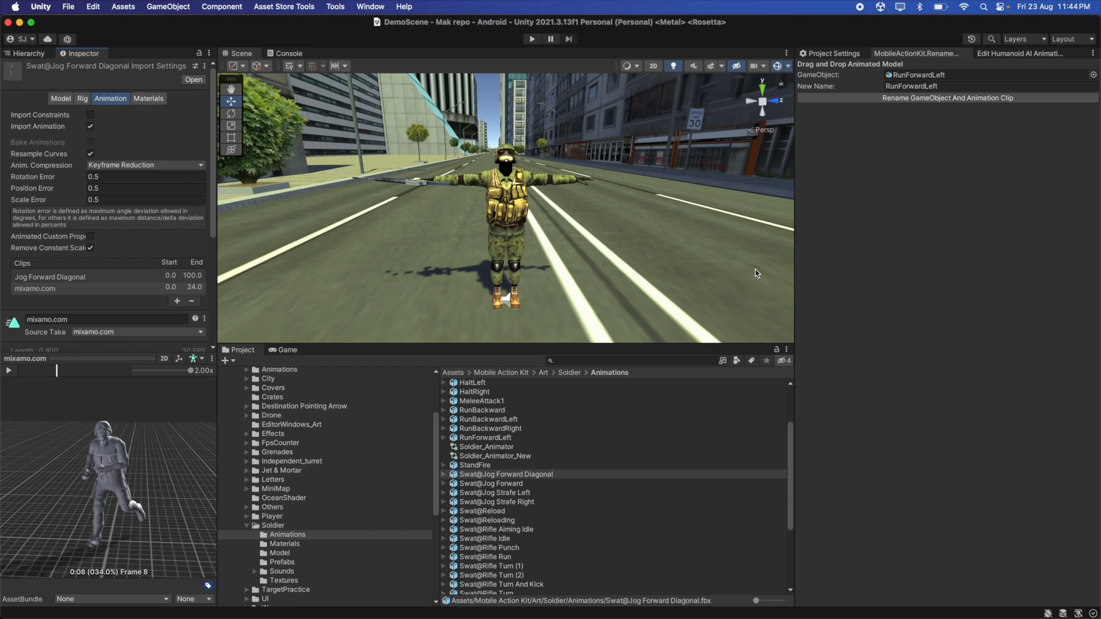
{"action": "left_click_drag", "start_coordinate": [555, 474], "coordinate": [941, 75]}
{"action": "left_click", "coordinate": [936, 88]}
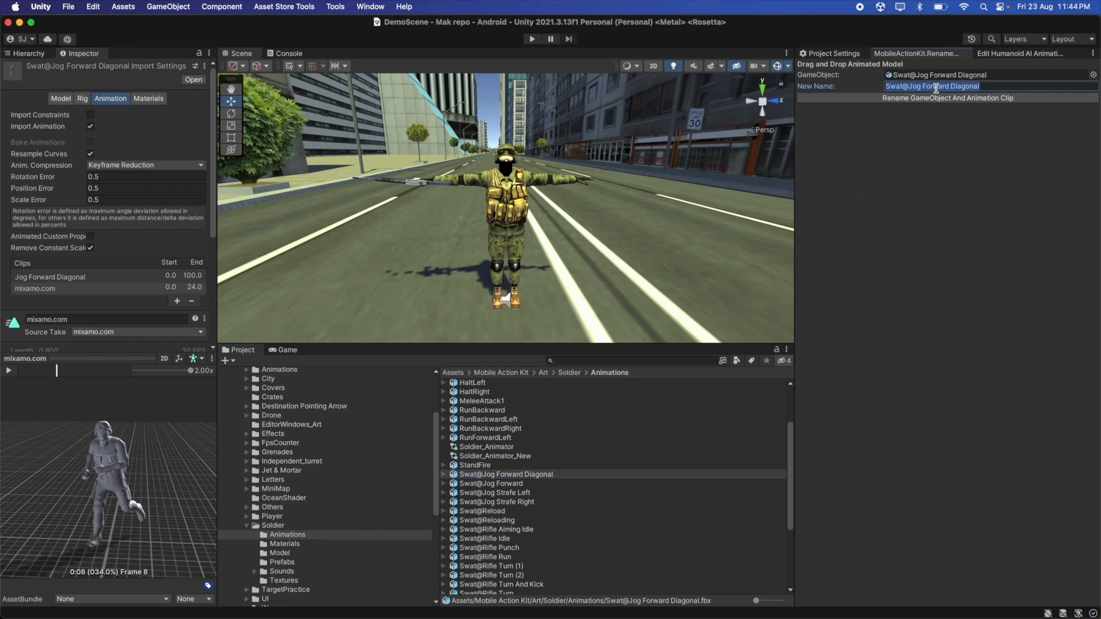
{"action": "type", "text": "RunForwardRight"}
{"action": "left_click", "coordinate": [952, 98]}
Load Swat@Jog Forward into the rename tool and rename the model and its clip to RunForward.
{"action": "left_click", "coordinate": [496, 486]}
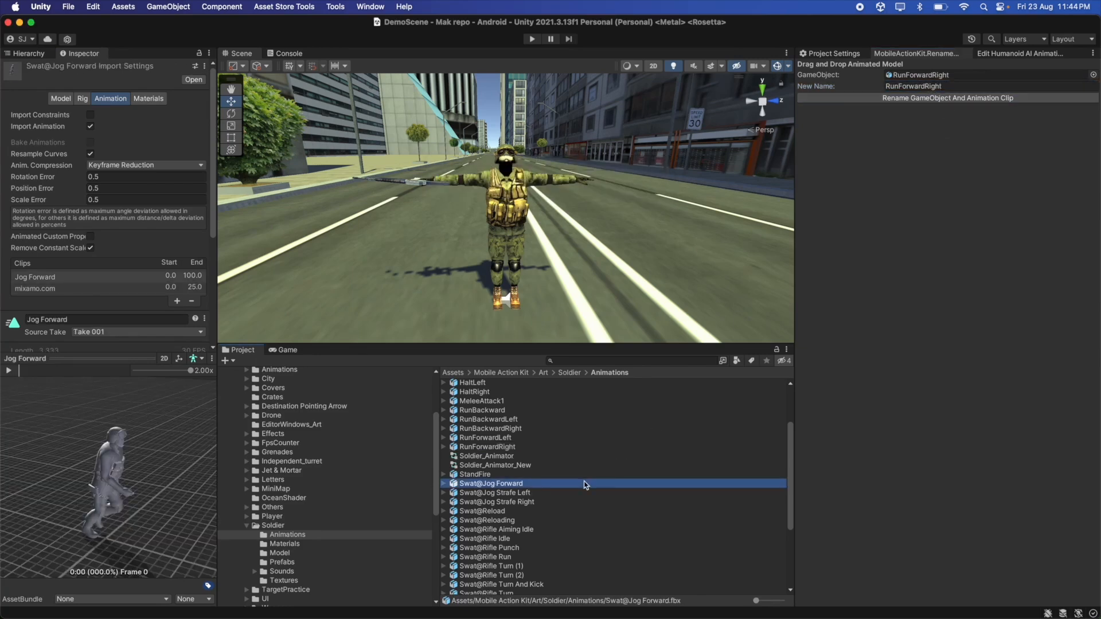
{"action": "left_click_drag", "start_coordinate": [586, 485], "coordinate": [940, 76]}
{"action": "left_click", "coordinate": [944, 87]}
{"action": "type", "text": "Run"}
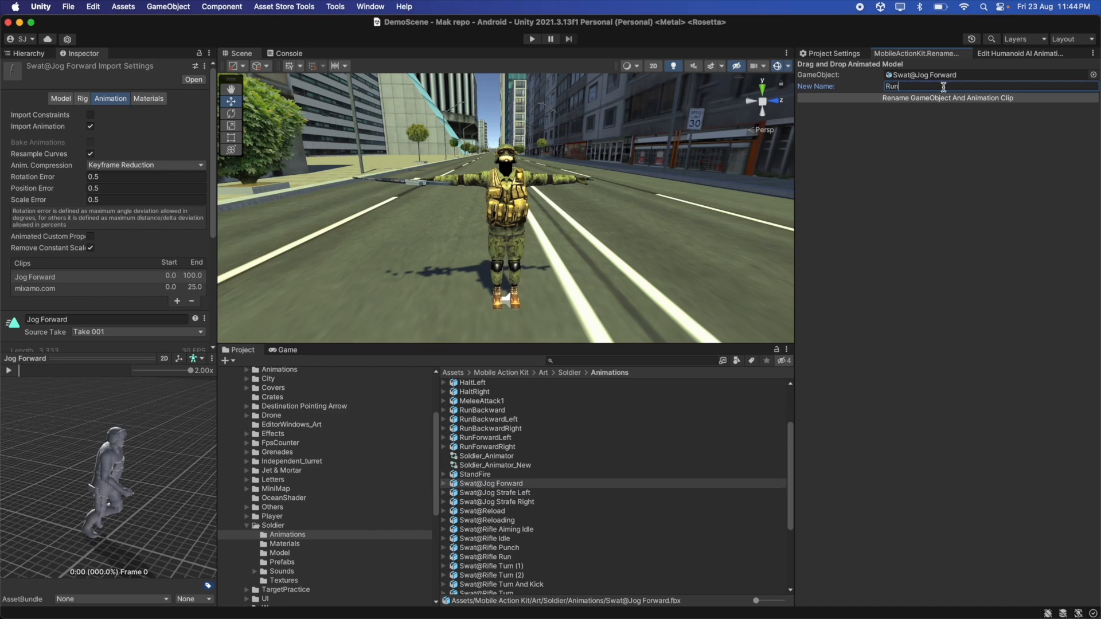
{"action": "left_click", "coordinate": [941, 98]}
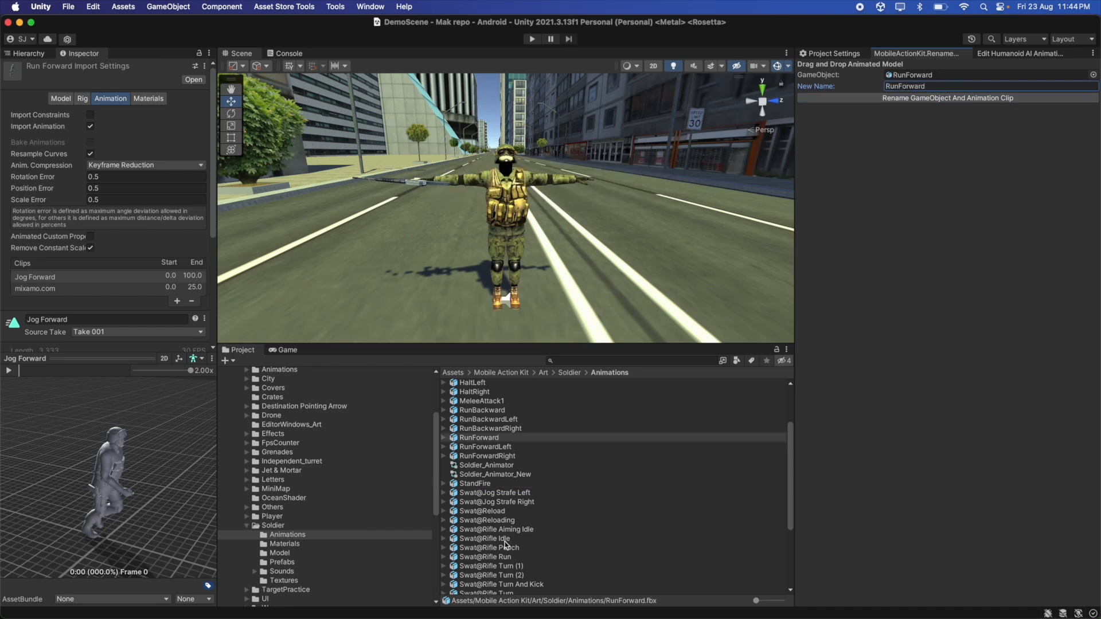
Load Swat@Jog Strafe Left into the rename tool and rename the model and its clip to RunLeft.
{"action": "left_click_drag", "start_coordinate": [514, 497], "coordinate": [943, 75]}
{"action": "left_click", "coordinate": [966, 87]}
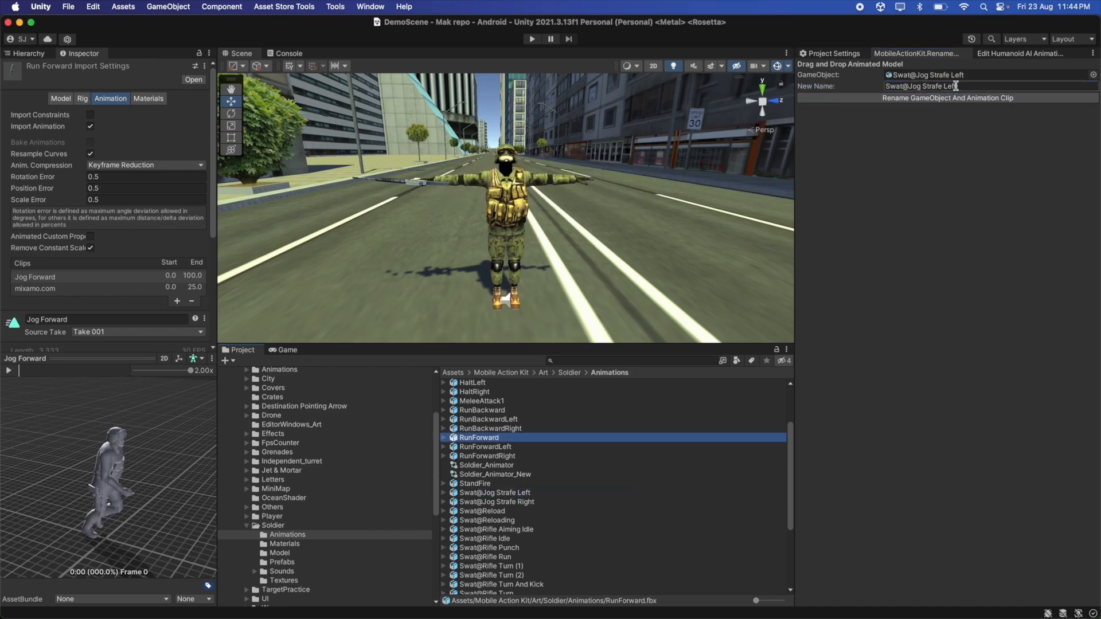
{"action": "type", "text": "RunLe"}
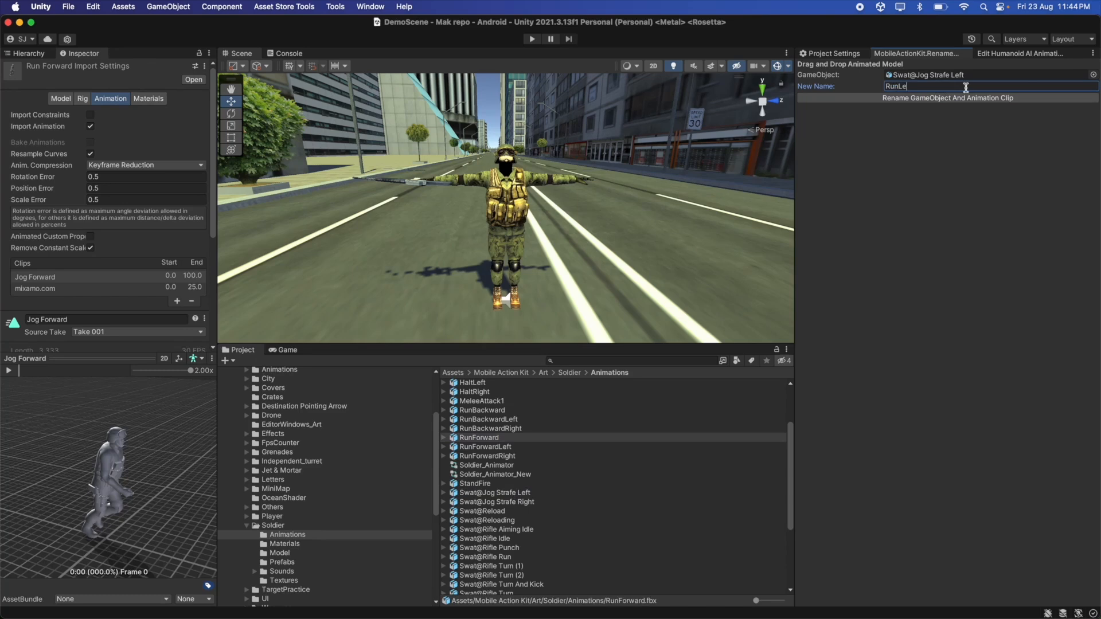
{"action": "type", "text": "ft"}
{"action": "left_click", "coordinate": [959, 98]}
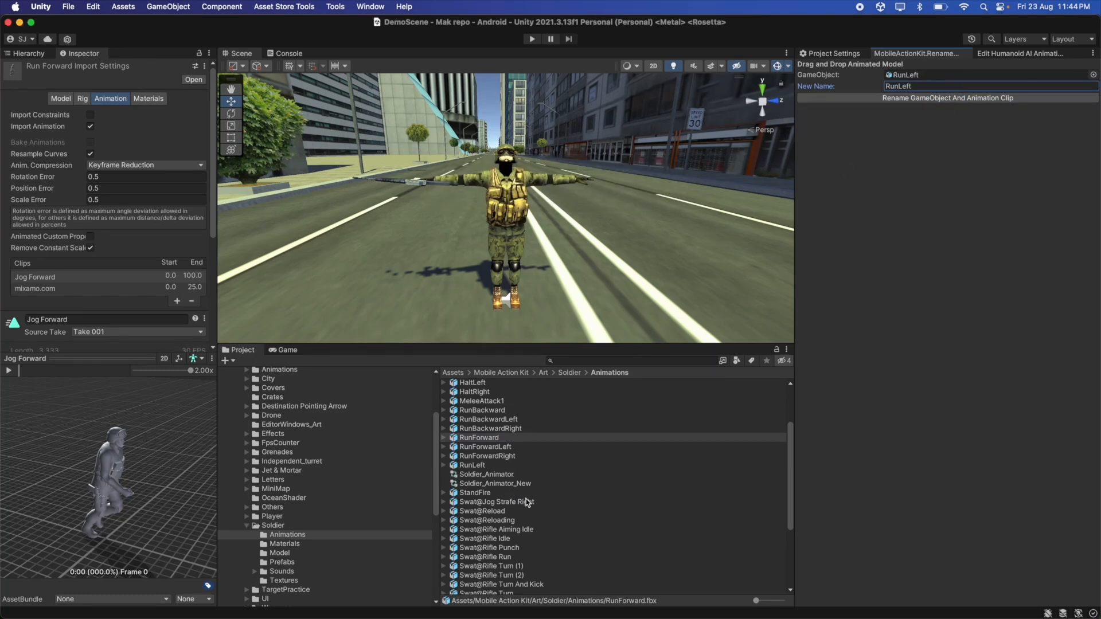
Load Swat@Jog Strafe Right into the rename tool and rename the model and its clip to RunRight.
{"action": "left_click_drag", "start_coordinate": [523, 502], "coordinate": [946, 75]}
{"action": "left_click", "coordinate": [949, 88]}
{"action": "type", "text": "RunRight"}
{"action": "left_click", "coordinate": [948, 98]}
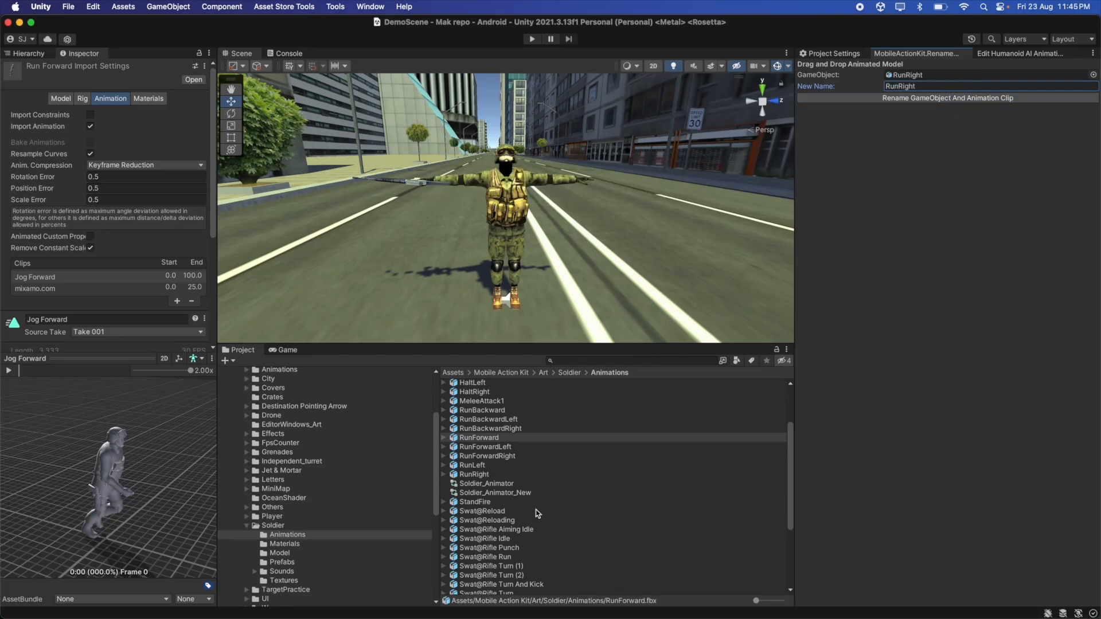
Load Swat@Reload into the rename tool, preview its Reload clip, and rename the model and its clip to CrouchReload.
{"action": "left_click_drag", "start_coordinate": [505, 516], "coordinate": [947, 75]}
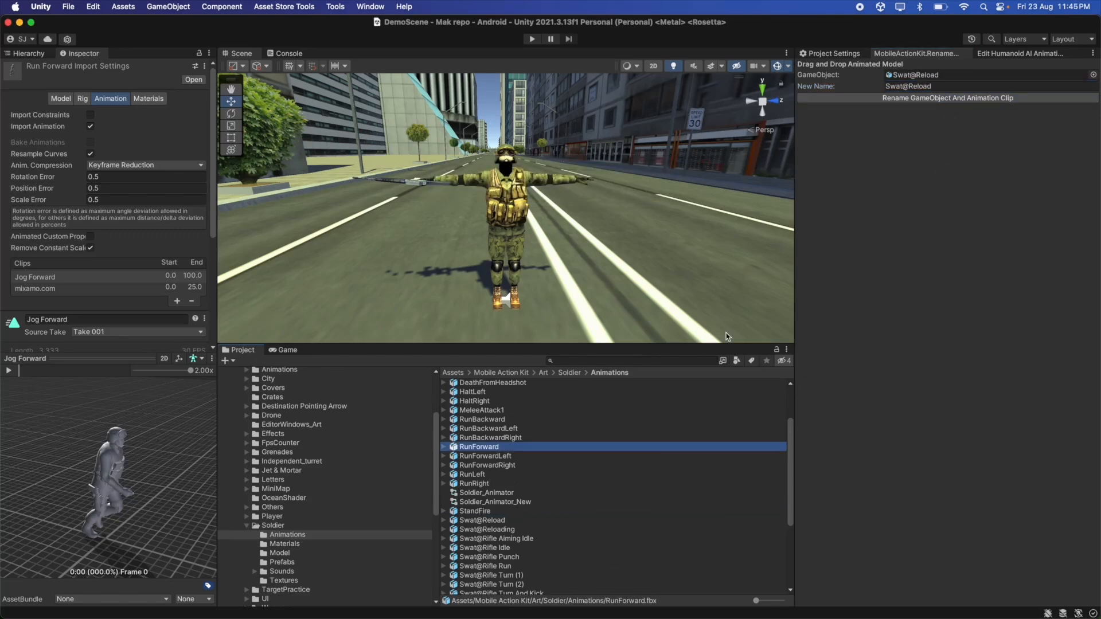
{"action": "left_click", "coordinate": [500, 520]}
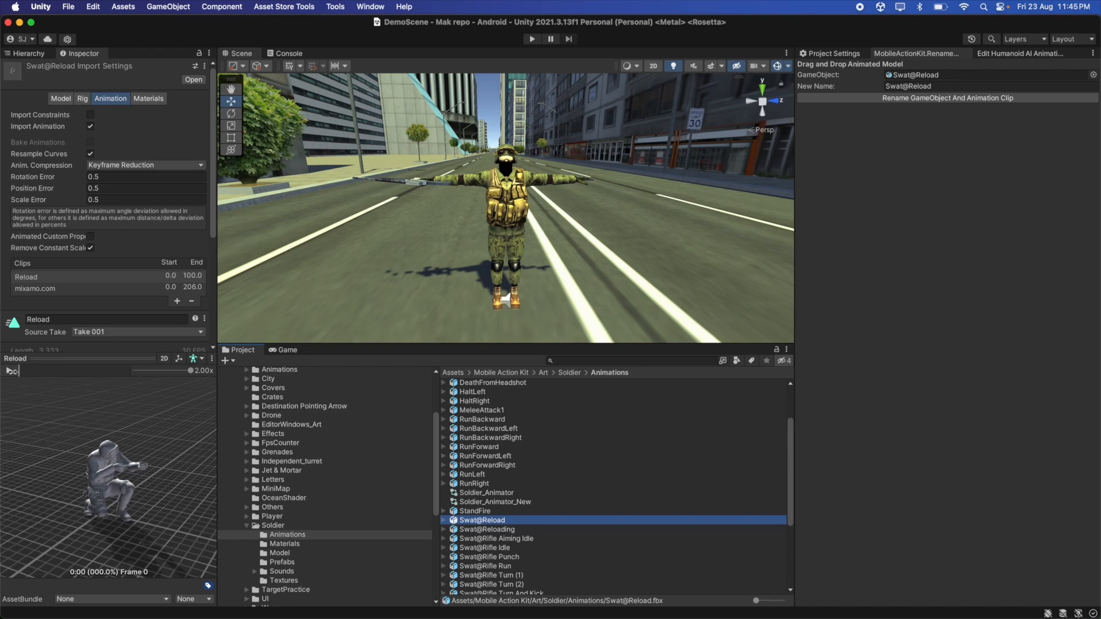
{"action": "left_click", "coordinate": [10, 371]}
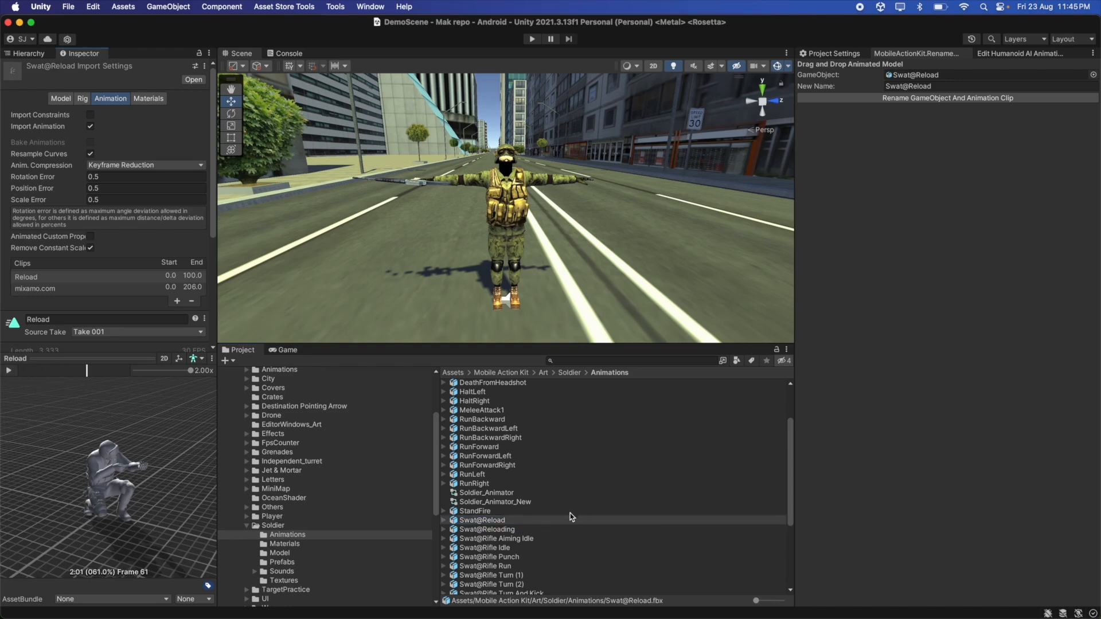
{"action": "left_click", "coordinate": [955, 86]}
{"action": "left_click_drag", "start_coordinate": [911, 86], "coordinate": [792, 87]}
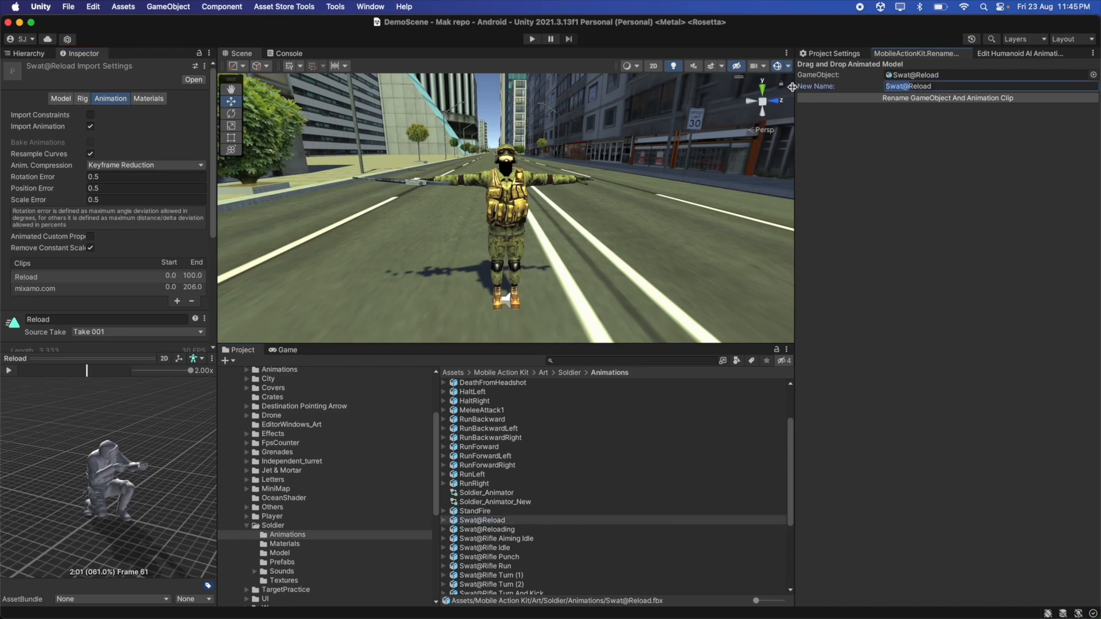
{"action": "type", "text": "Crouch"}
{"action": "left_click", "coordinate": [810, 99]}
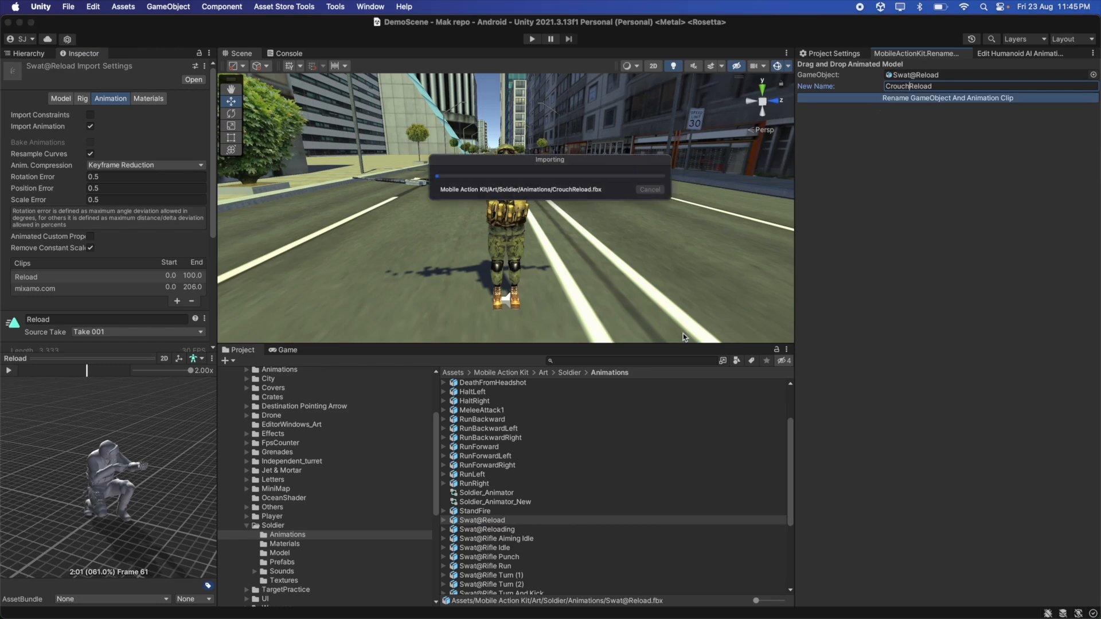
Load Swat@Reloading into the rename tool and rename the model and its clip to StandReloading.
{"action": "left_click", "coordinate": [521, 530]}
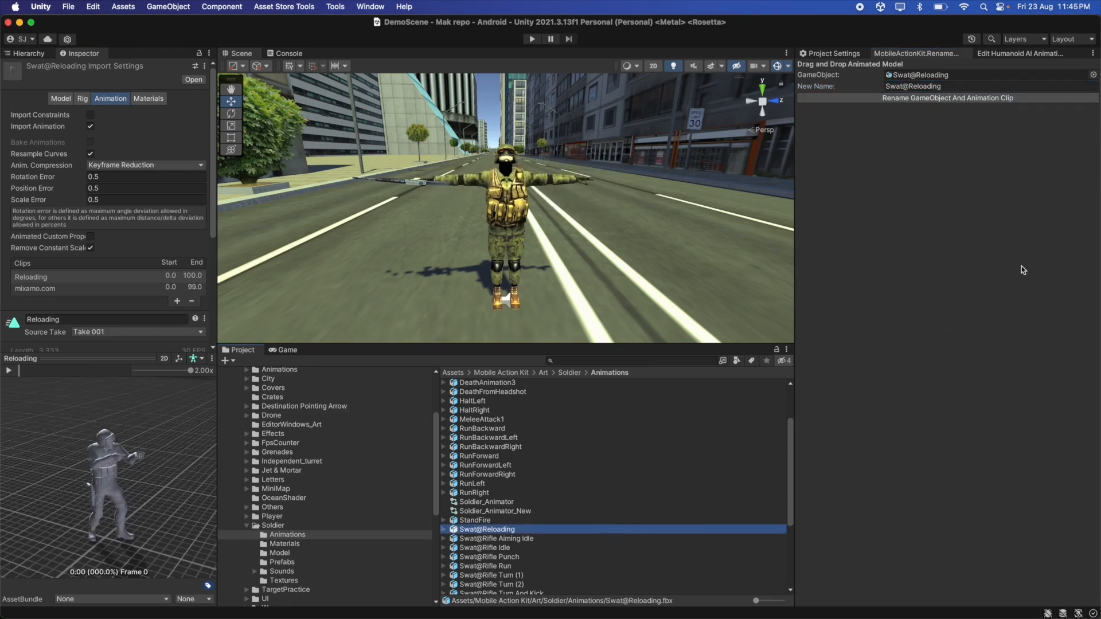
{"action": "left_click", "coordinate": [912, 87]}
{"action": "key", "text": "BackSpace"}
{"action": "key", "text": "BackSpace"}
{"action": "key", "text": "BackSpace"}
{"action": "key", "text": "BackSpace"}
{"action": "key", "text": "BackSpace"}
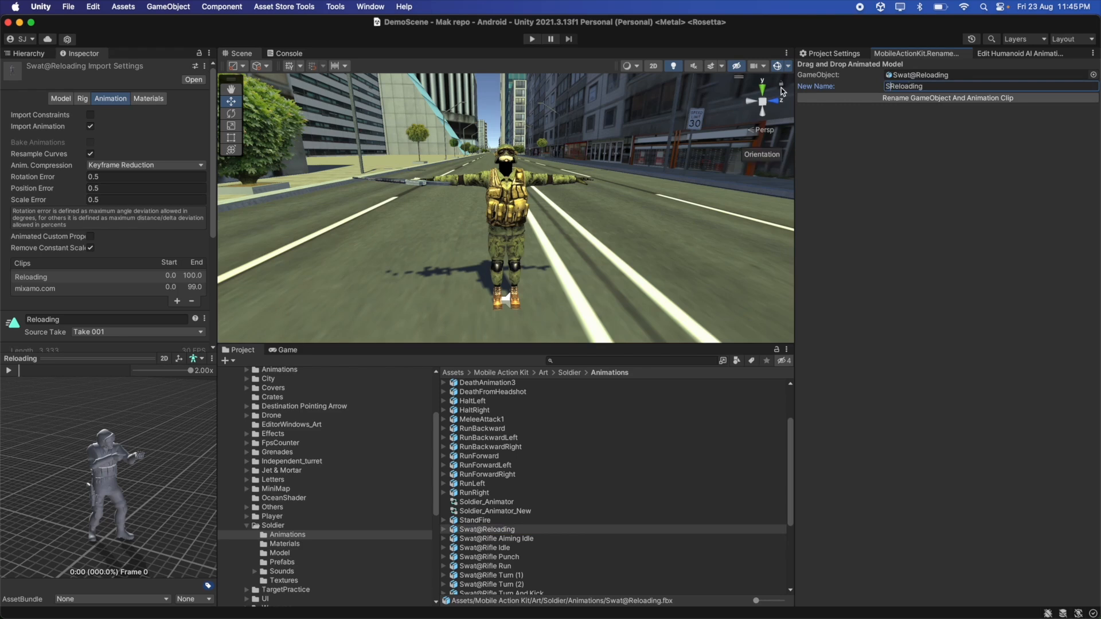
{"action": "type", "text": "Stand"}
{"action": "left_click", "coordinate": [864, 100]}
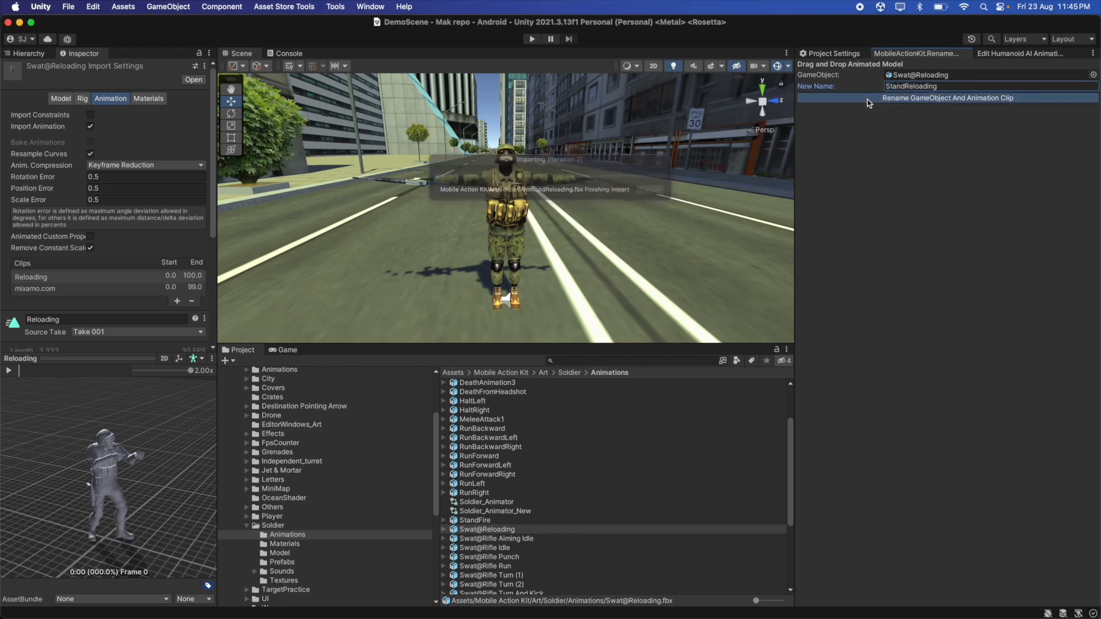
Load Swat@Rifle Aiming Idle into the rename tool and rename the model and its clip to StandAiming.
{"action": "left_click", "coordinate": [512, 539]}
{"action": "scroll", "coordinate": [524, 487], "scroll_direction": "down", "scroll_amount": 3}
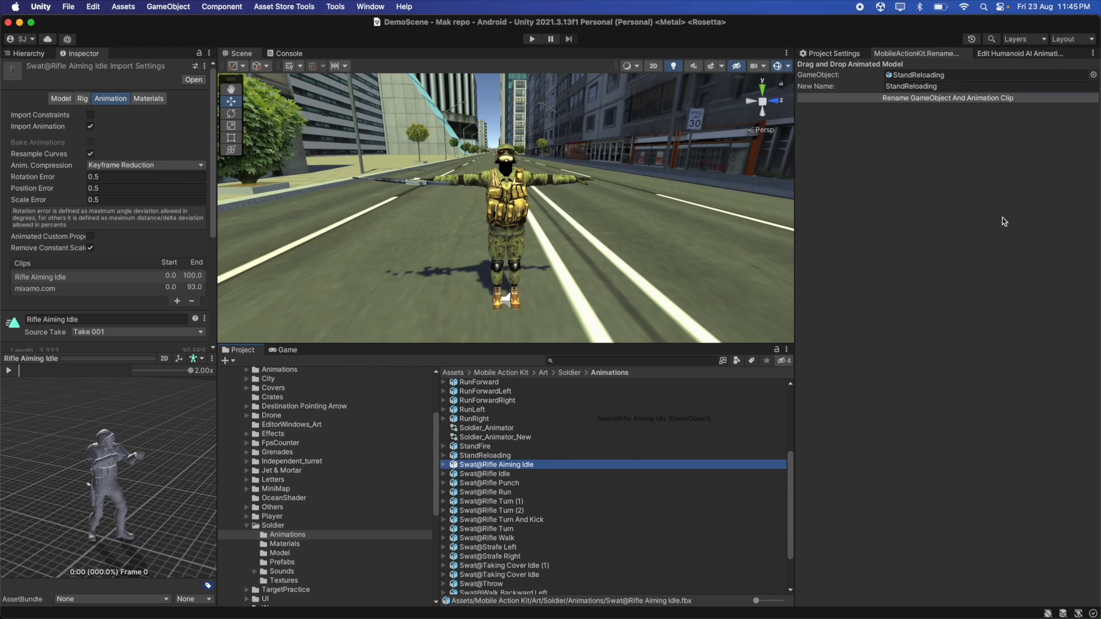
{"action": "left_click", "coordinate": [952, 86]}
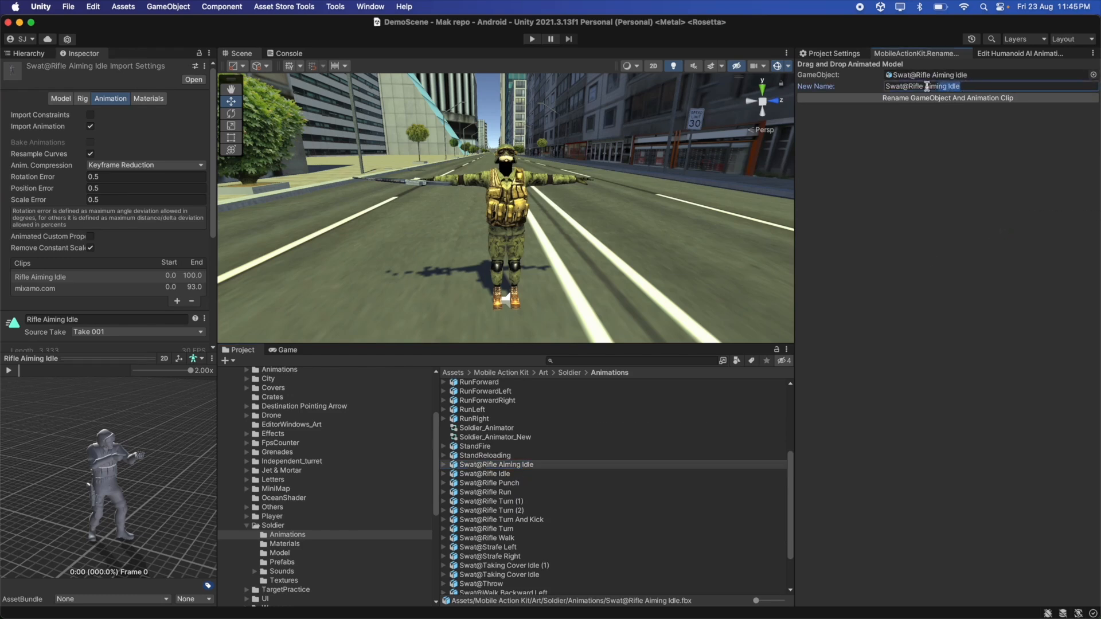
{"action": "type", "text": "StandAiming"}
{"action": "left_click", "coordinate": [891, 98]}
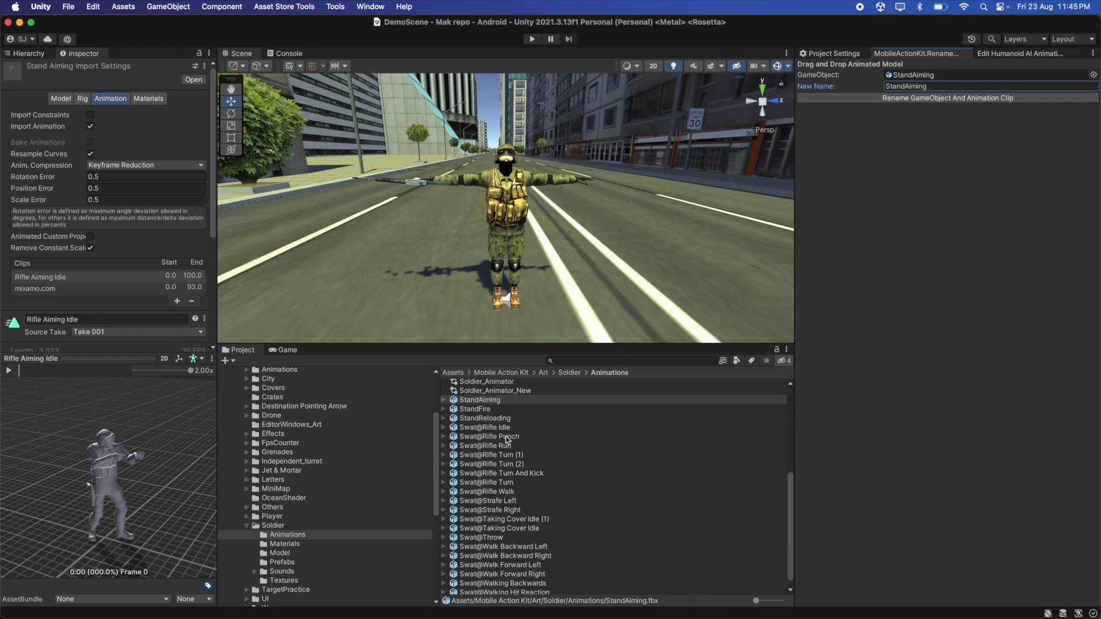
Load Swat@Rifle Idle into the rename tool and rename the model and its clip to StandIdle.
{"action": "left_click_drag", "start_coordinate": [498, 428], "coordinate": [923, 75]}
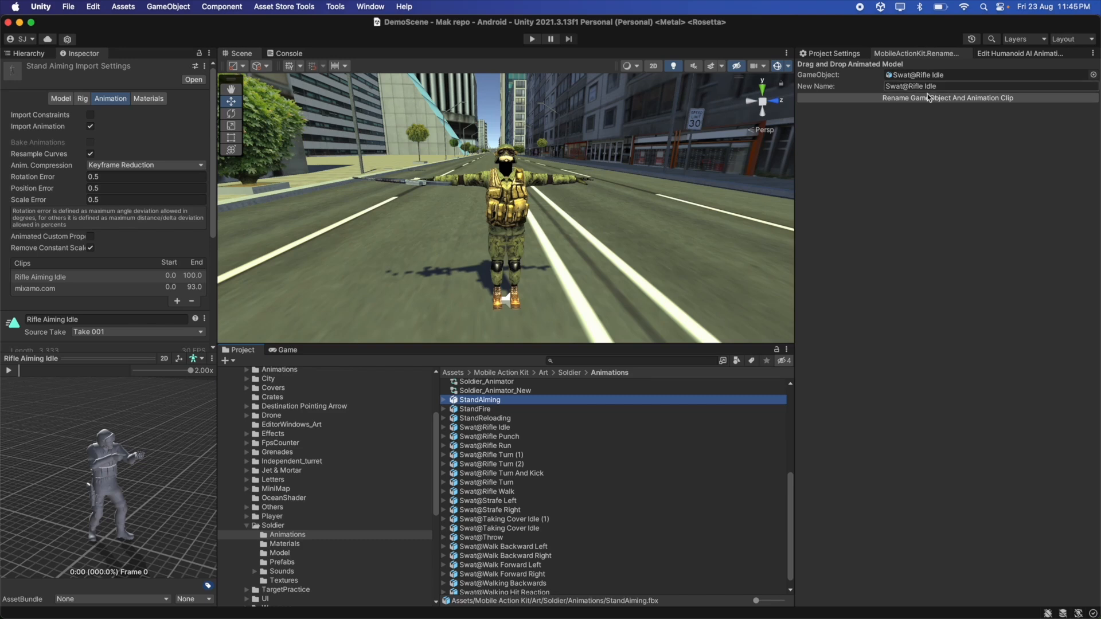
{"action": "left_click", "coordinate": [504, 428]}
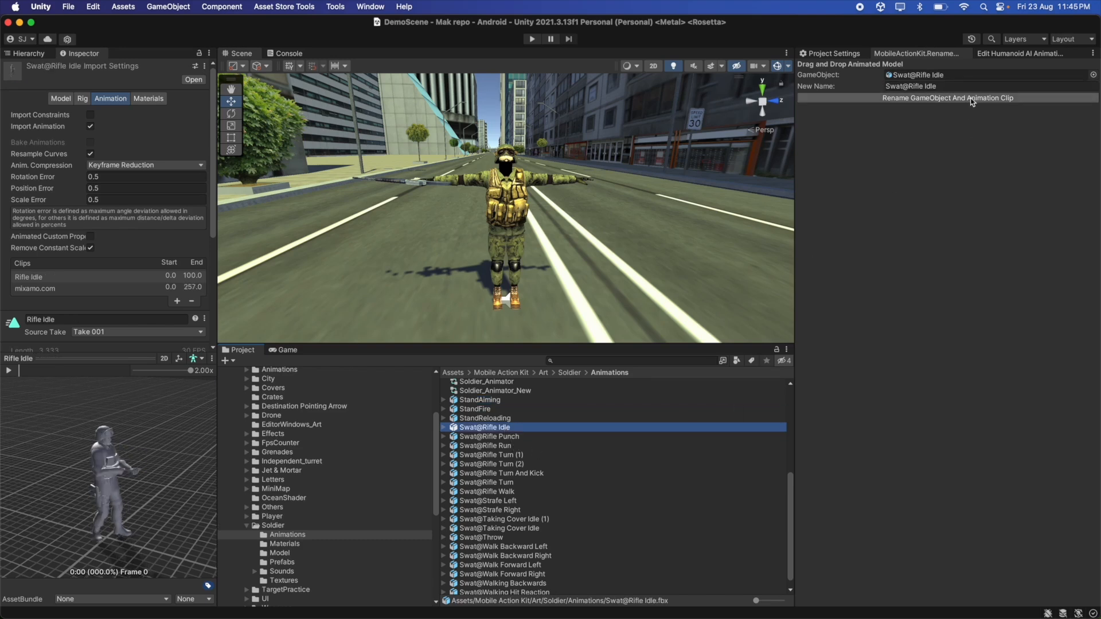
{"action": "left_click", "coordinate": [953, 86]}
{"action": "type", "text": "StandI"}
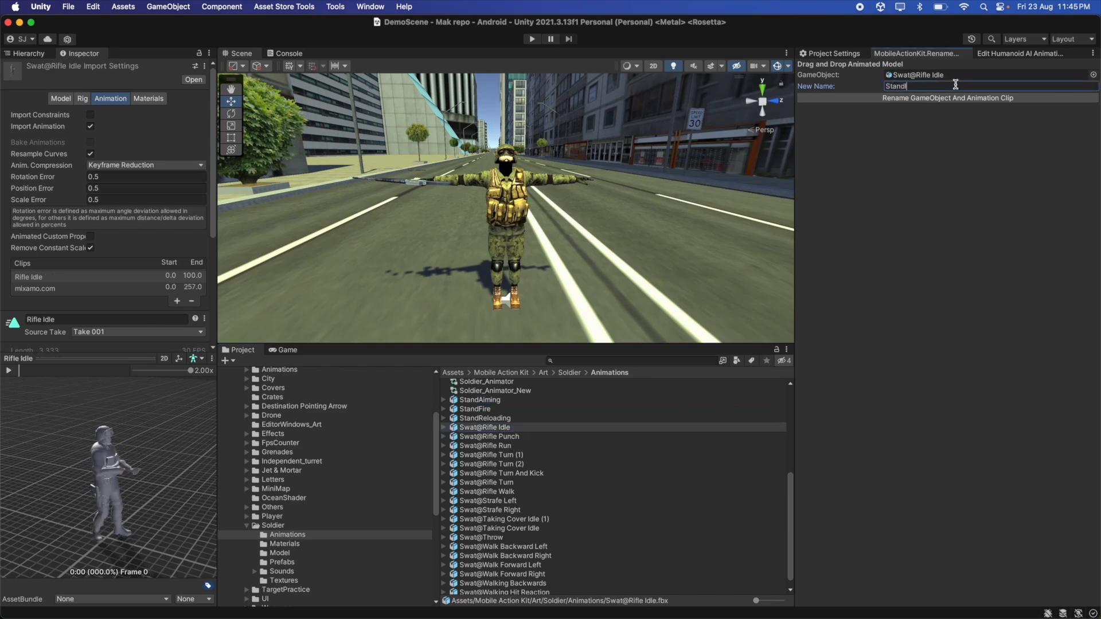
{"action": "type", "text": "dle"}
{"action": "left_click", "coordinate": [965, 98]}
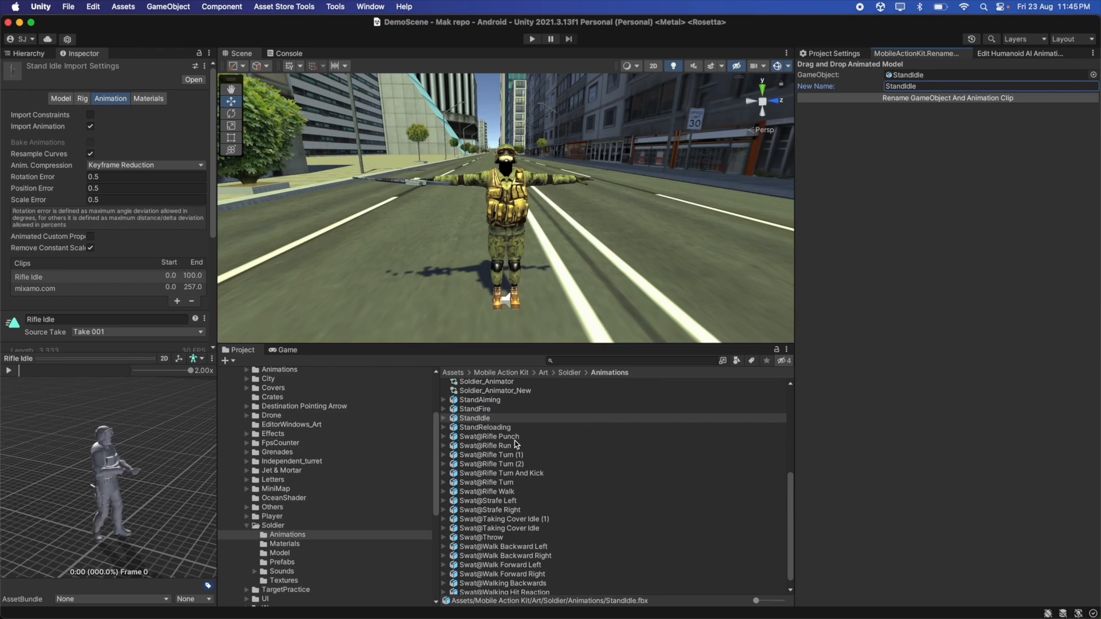
Load Swat@Rifle Punch into the rename tool and rename the model and its clip to MeleeAttack2.
{"action": "left_click_drag", "start_coordinate": [515, 442], "coordinate": [891, 310]}
{"action": "left_click", "coordinate": [507, 438]}
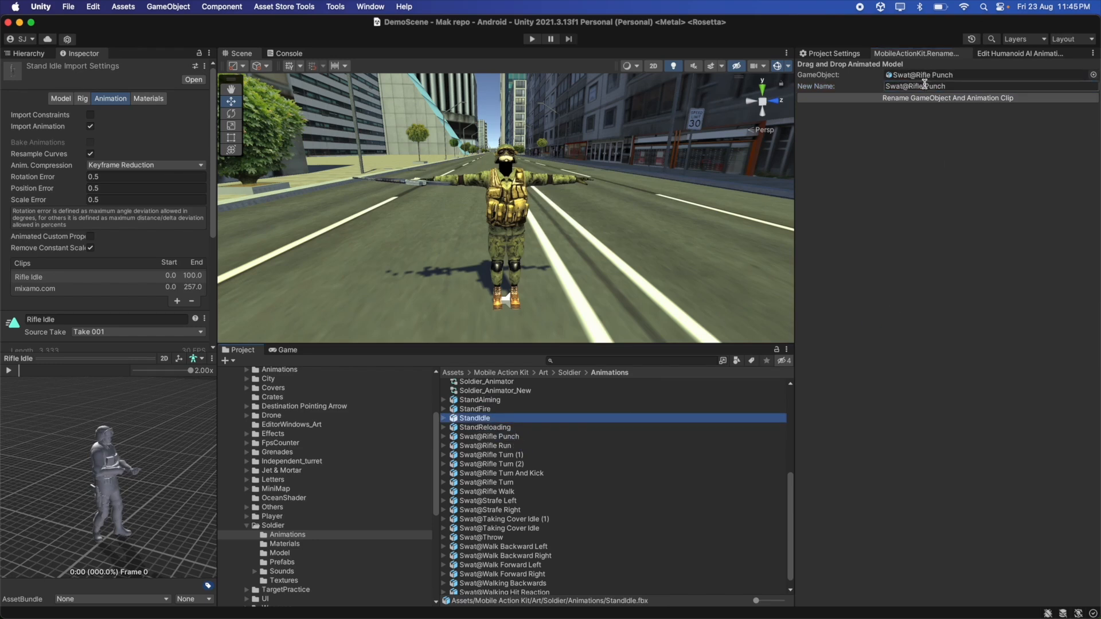
{"action": "left_click", "coordinate": [513, 437]}
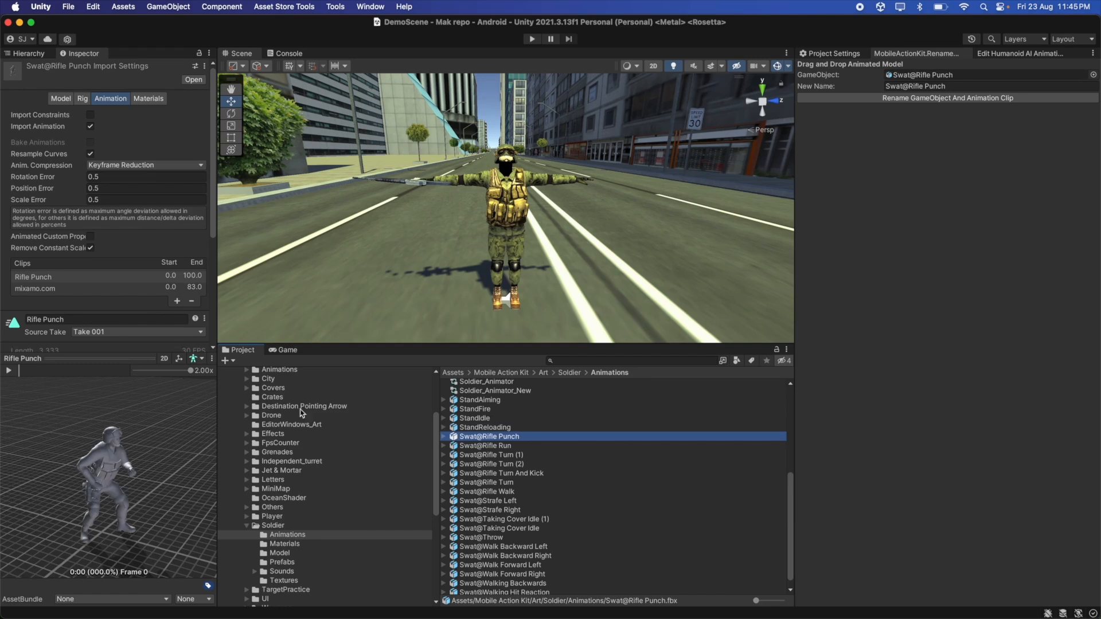
{"action": "scroll", "coordinate": [488, 470], "scroll_direction": "up", "scroll_amount": 7}
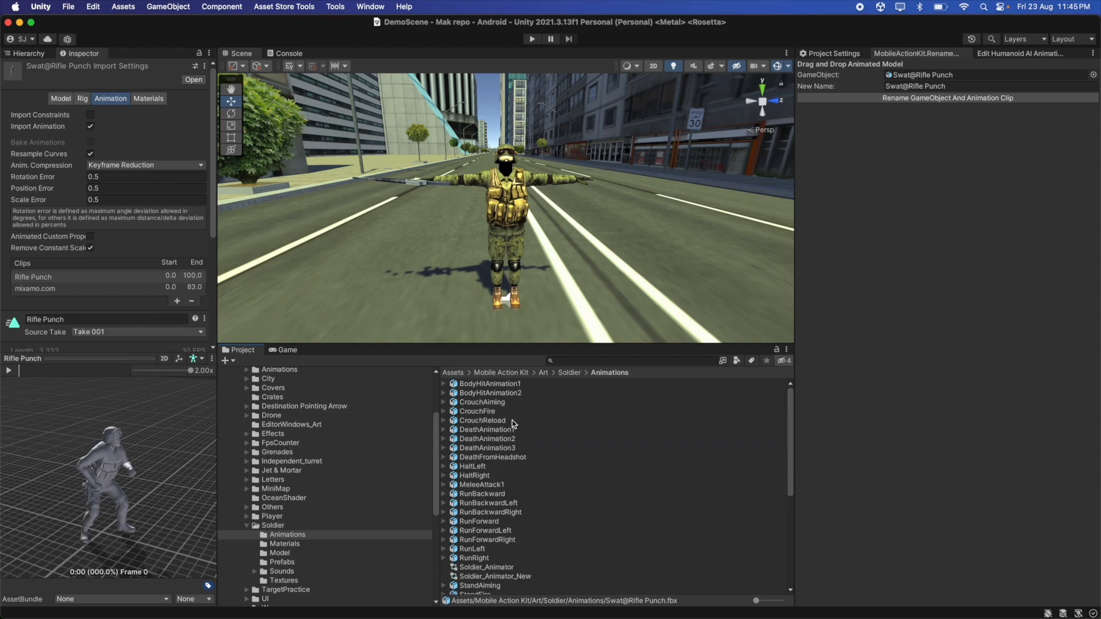
{"action": "scroll", "coordinate": [509, 418], "scroll_direction": "down", "scroll_amount": 6}
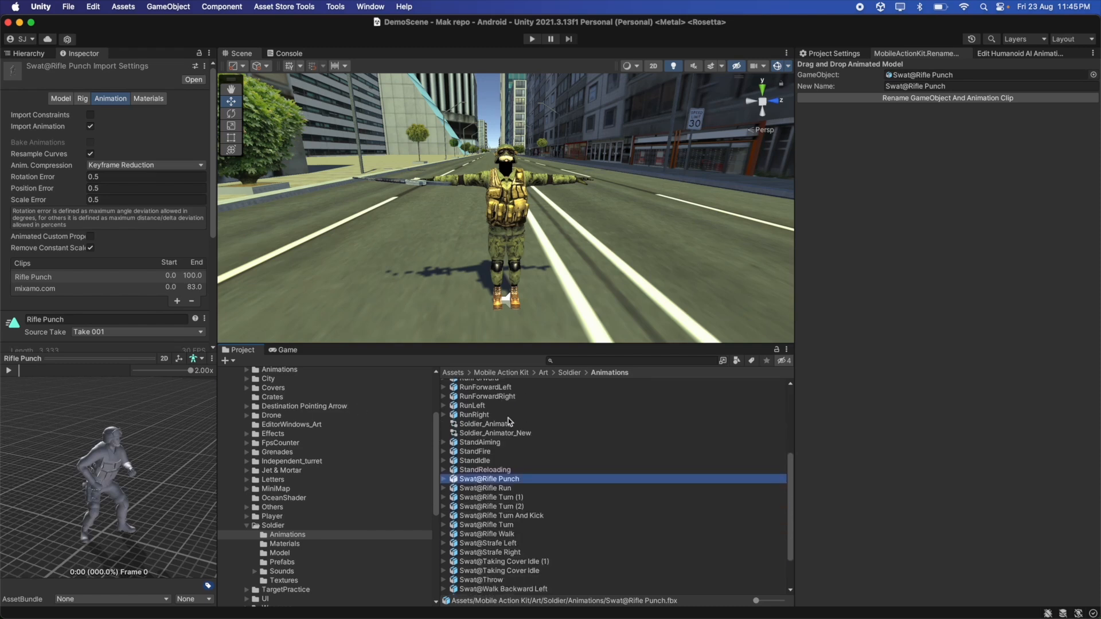
{"action": "left_click", "coordinate": [958, 86]}
{"action": "type", "text": "MeleeAt"}
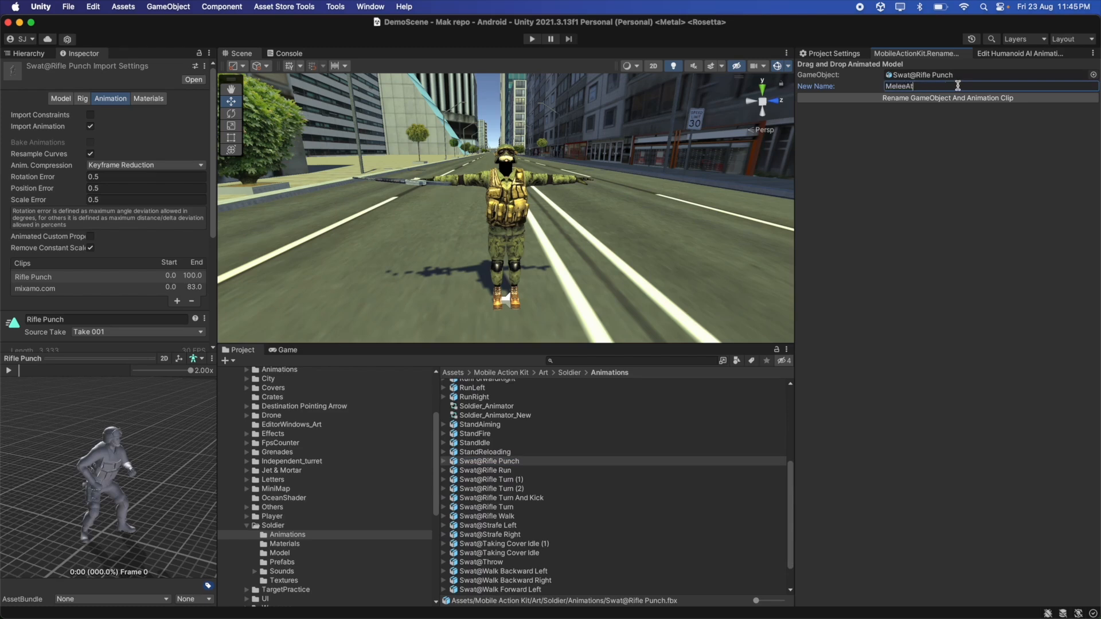
{"action": "type", "text": "tack2"}
{"action": "left_click", "coordinate": [971, 97]}
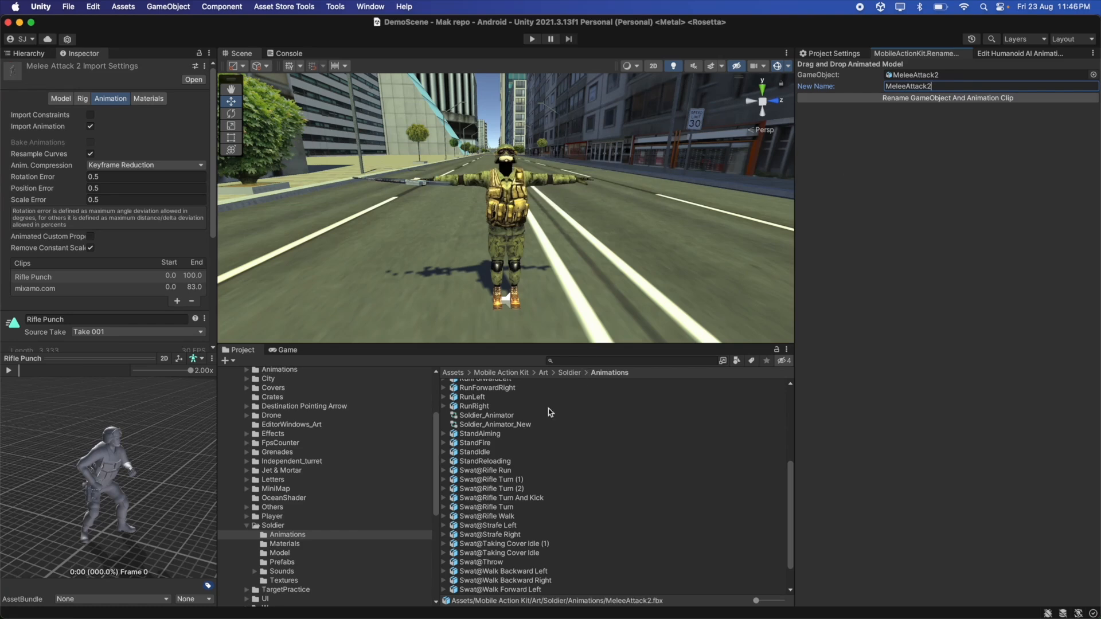
Load Swat@Rifle Run into the rename tool and rename the model and its clip to Sprinting.
{"action": "scroll", "coordinate": [524, 438], "scroll_direction": "down", "scroll_amount": 2}
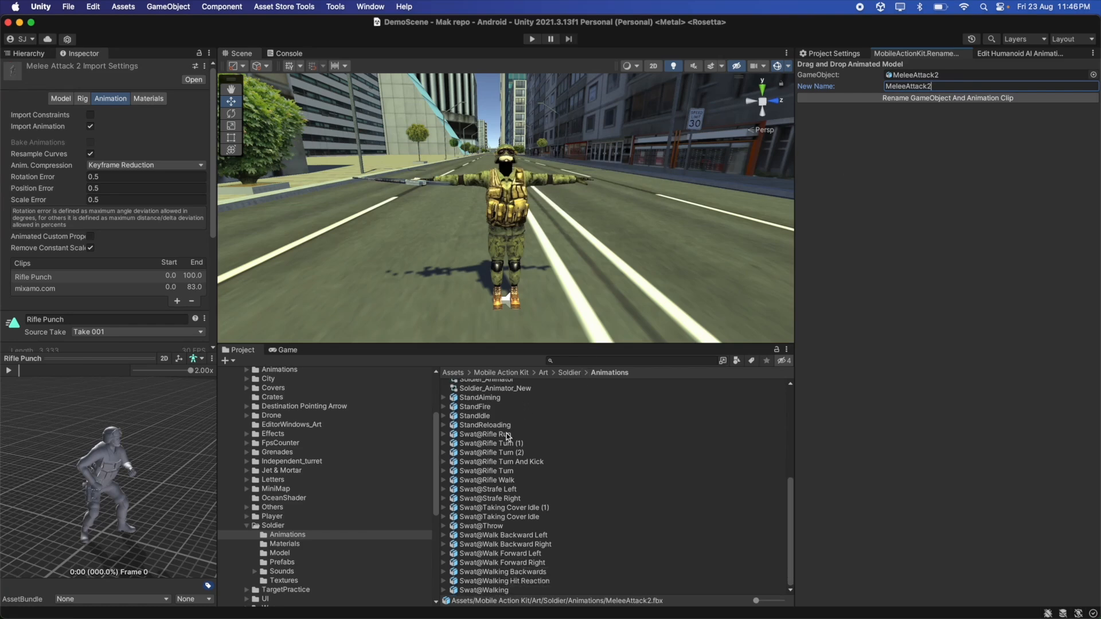
{"action": "left_click_drag", "start_coordinate": [503, 438], "coordinate": [918, 75]}
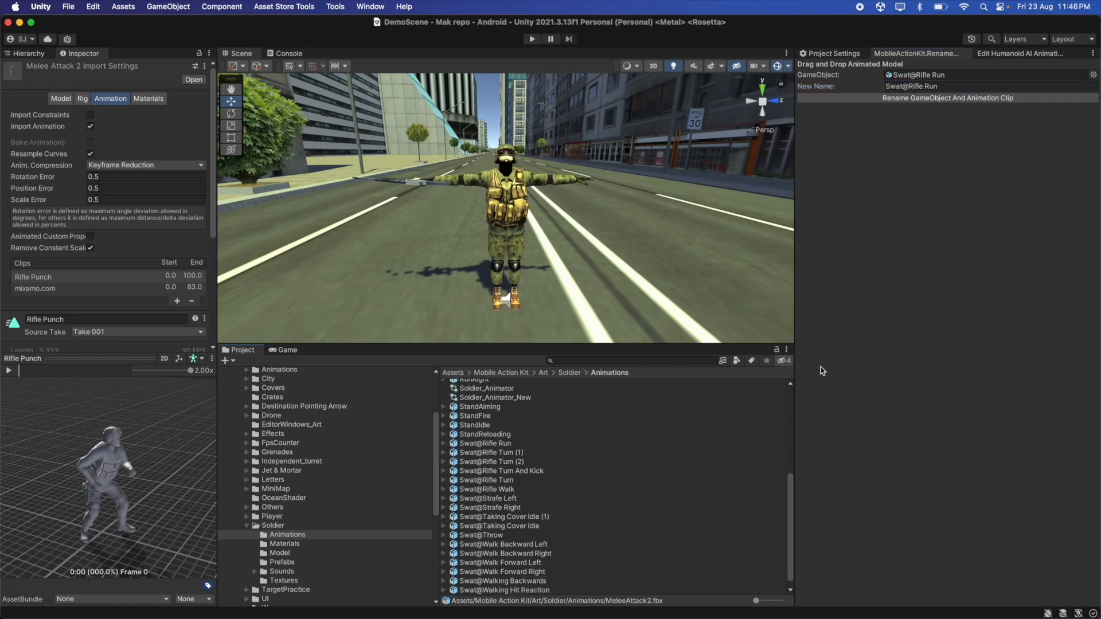
{"action": "left_click", "coordinate": [943, 89]}
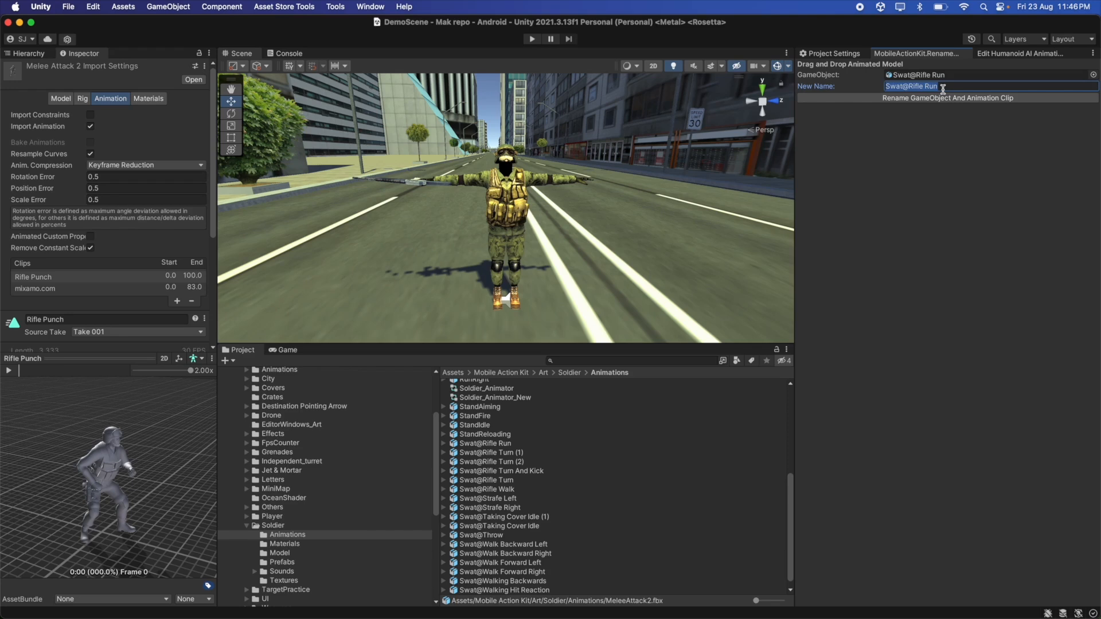
{"action": "type", "text": "Sprinting"}
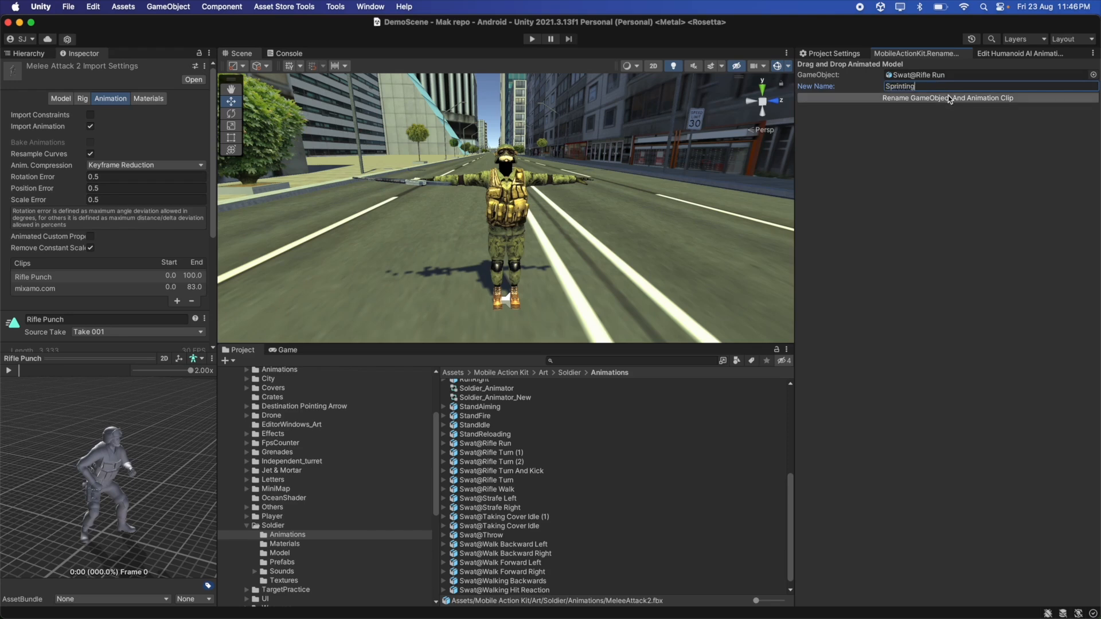
{"action": "left_click", "coordinate": [950, 98]}
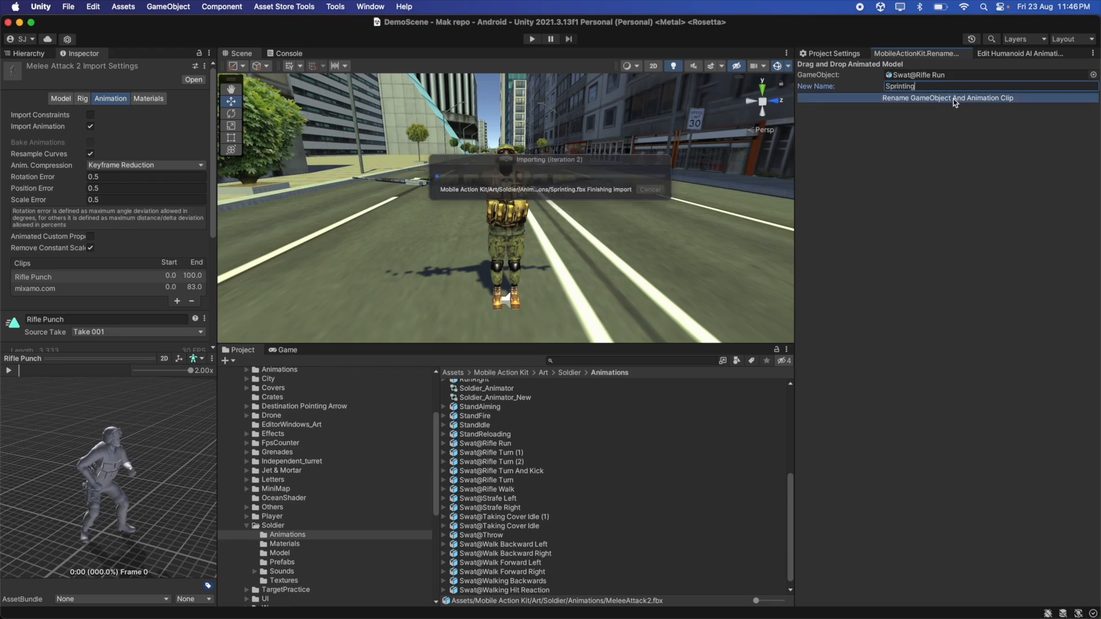
Load Swat@Rifle Turn (1) into the rename tool, previewing its mixamo.com clip, and rename the model and its clip to TurnLeft.
{"action": "left_click", "coordinate": [526, 453]}
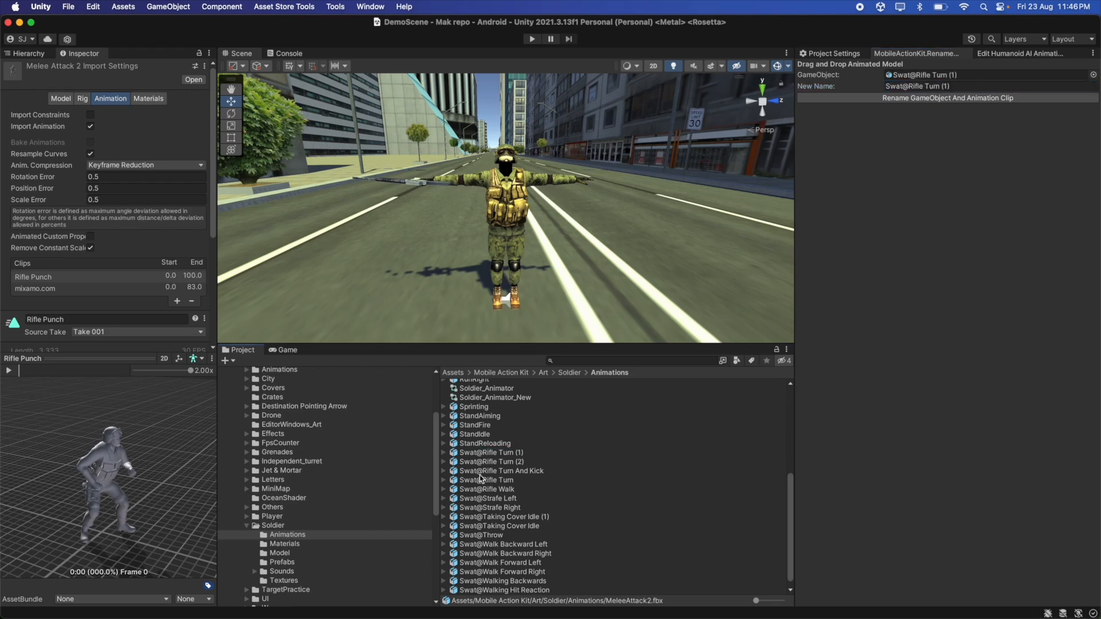
{"action": "left_click", "coordinate": [519, 453]}
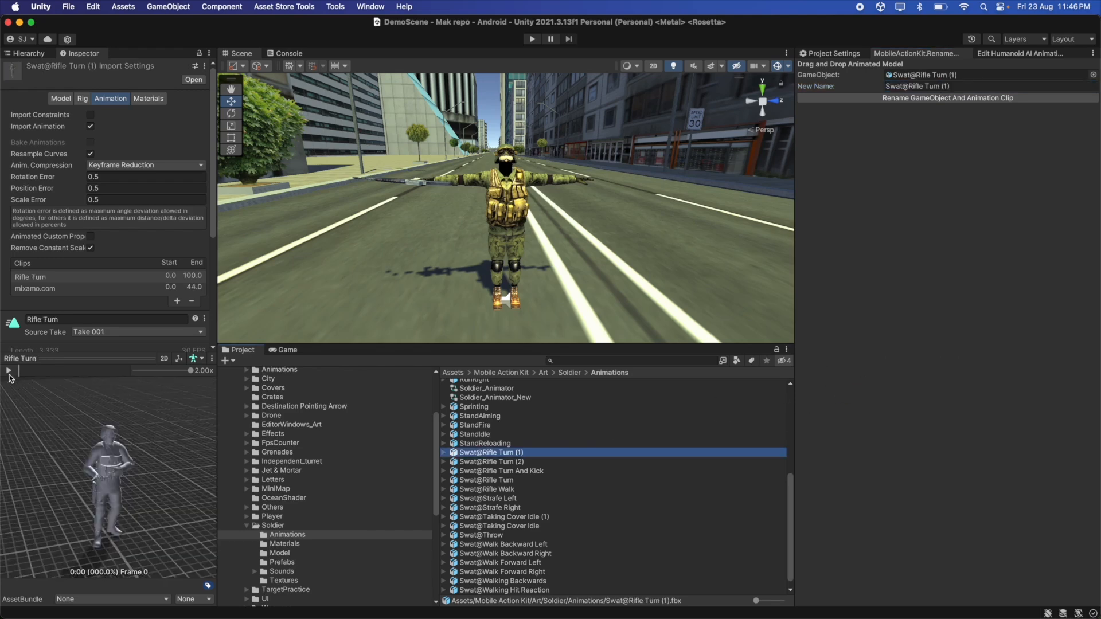
{"action": "left_click", "coordinate": [40, 288]}
{"action": "left_click", "coordinate": [9, 370]}
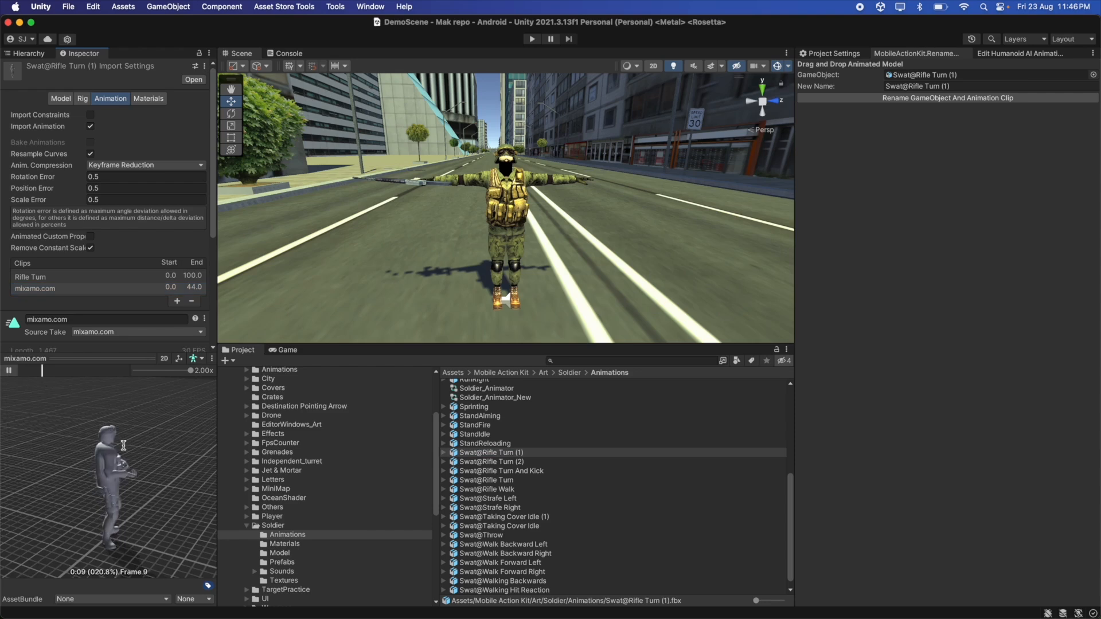
{"action": "left_click", "coordinate": [8, 370]}
{"action": "left_click", "coordinate": [947, 87]}
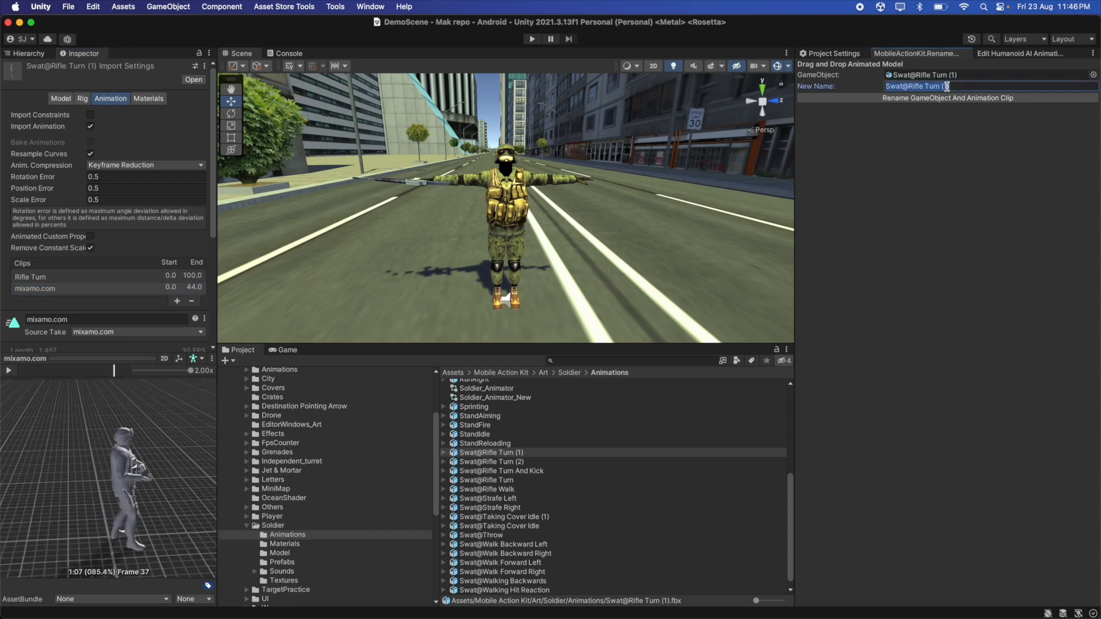
{"action": "type", "text": "TurnLeft"}
{"action": "left_click", "coordinate": [947, 98]}
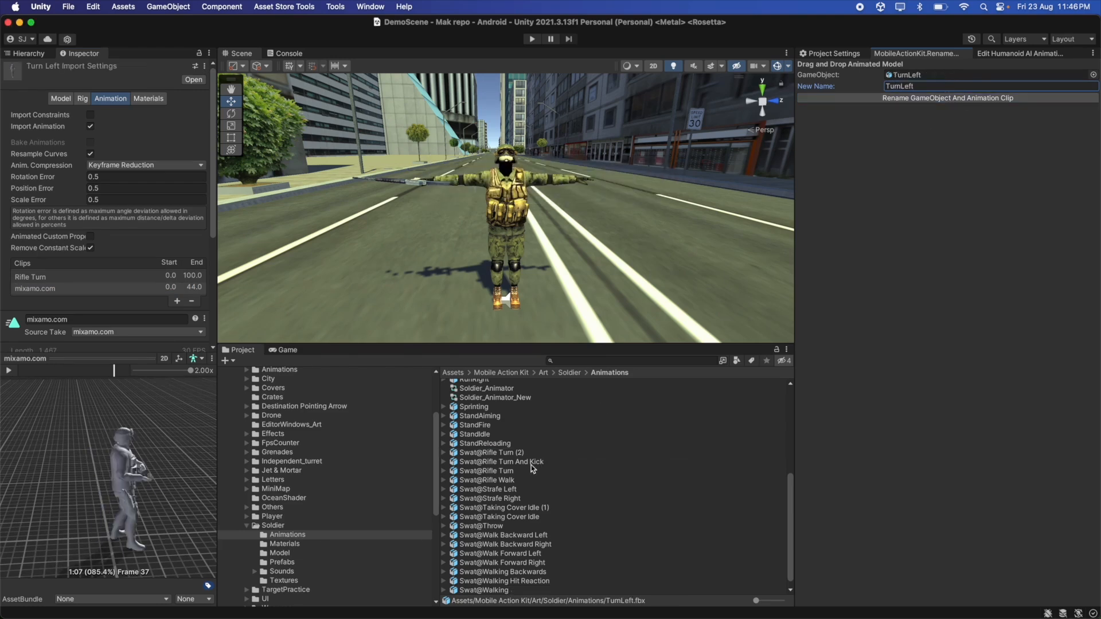
Load Swat@Rifle Turn (2) into the rename tool, previewing its mixamo.com clip, and rename the model and its clip to Turn180.
{"action": "left_click", "coordinate": [524, 453]}
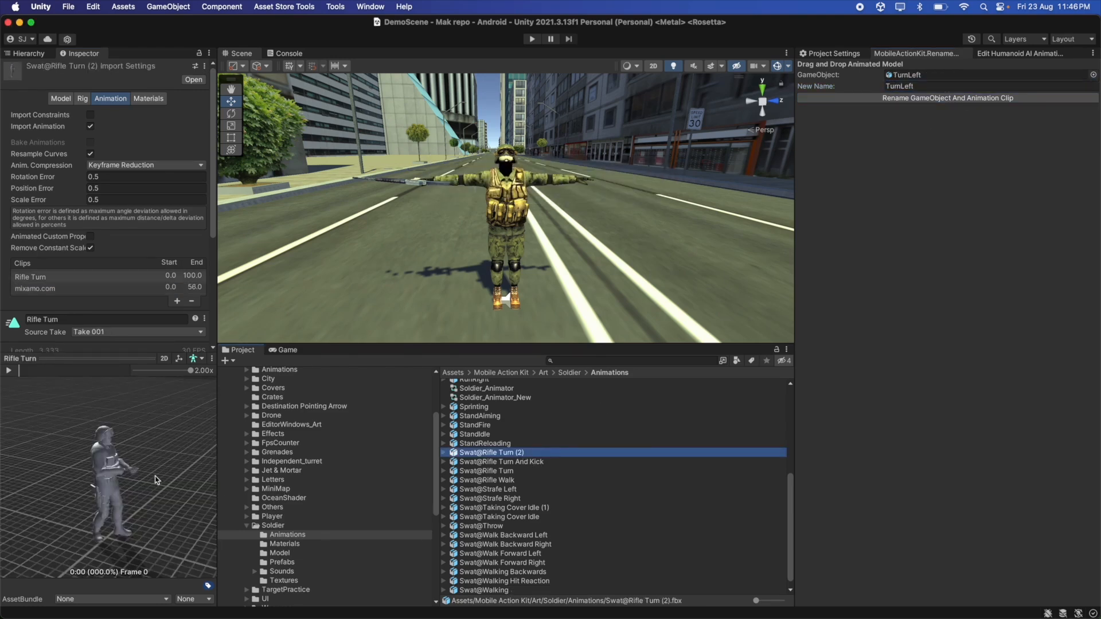
{"action": "left_click_drag", "start_coordinate": [531, 454], "coordinate": [1015, 269]}
{"action": "left_click", "coordinate": [8, 371]}
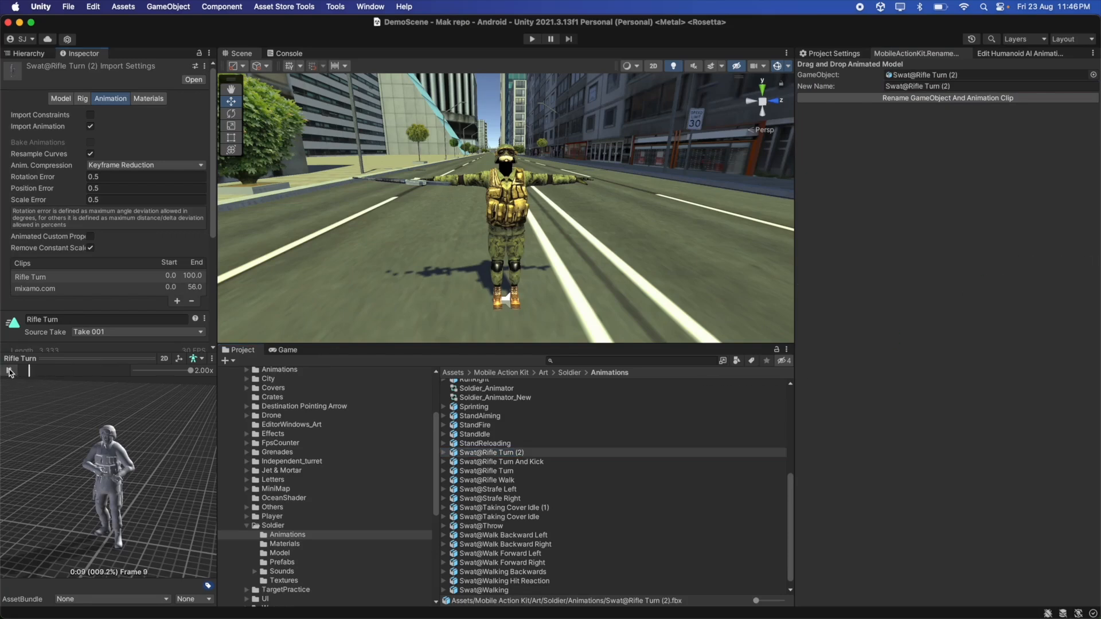
{"action": "left_click", "coordinate": [49, 290]}
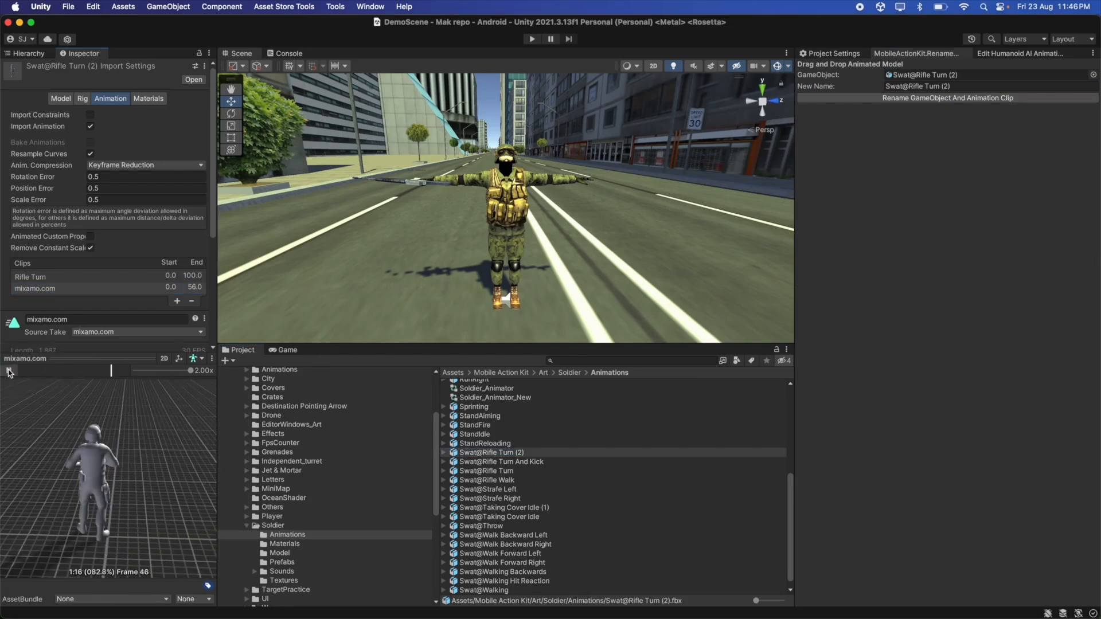
{"action": "left_click", "coordinate": [9, 372]}
{"action": "left_click", "coordinate": [926, 87]}
{"action": "type", "text": "Turn180"}
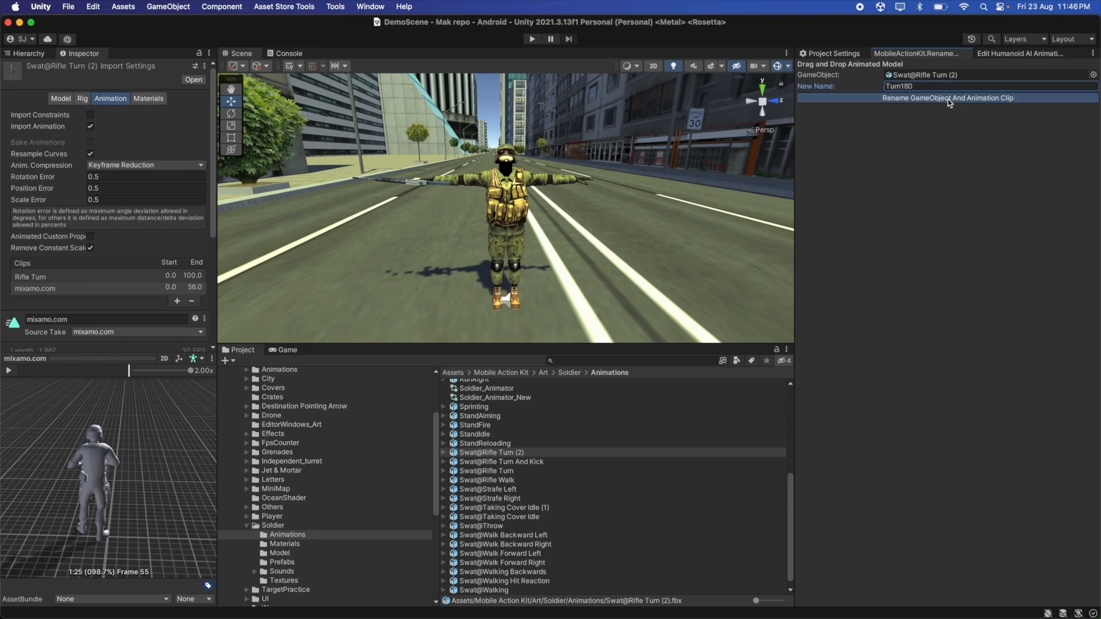
{"action": "left_click", "coordinate": [949, 98]}
Load Swat@Rifle Turn And Kick into the rename tool and rename the model and its clip to MeleeAttack3.
{"action": "left_click", "coordinate": [528, 452]}
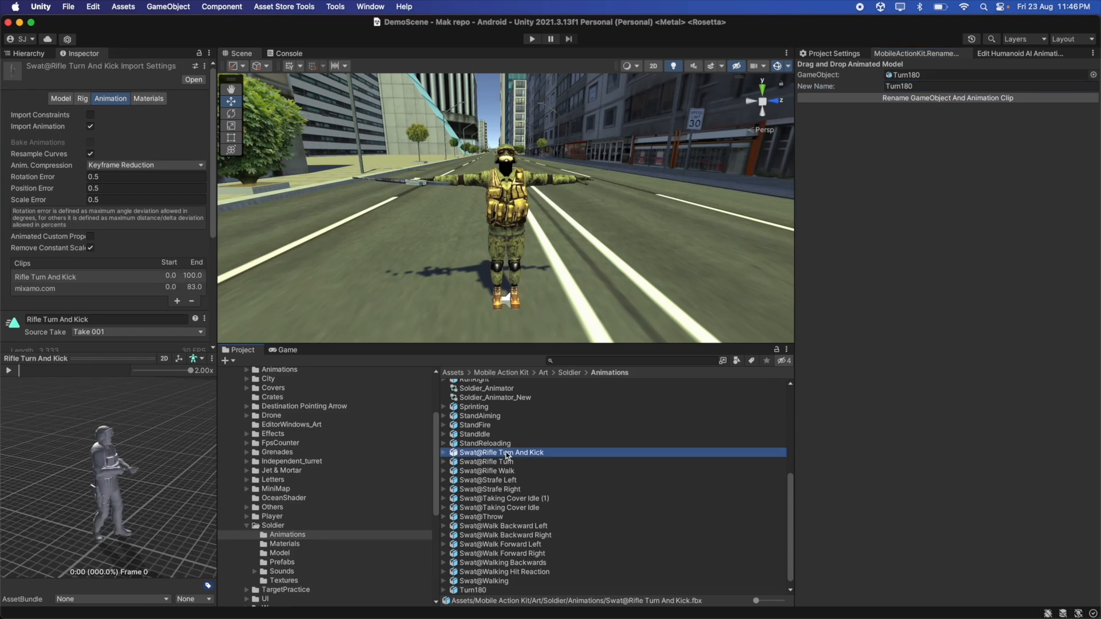
{"action": "left_click", "coordinate": [976, 87]}
{"action": "type", "text": "MeleeAtta"}
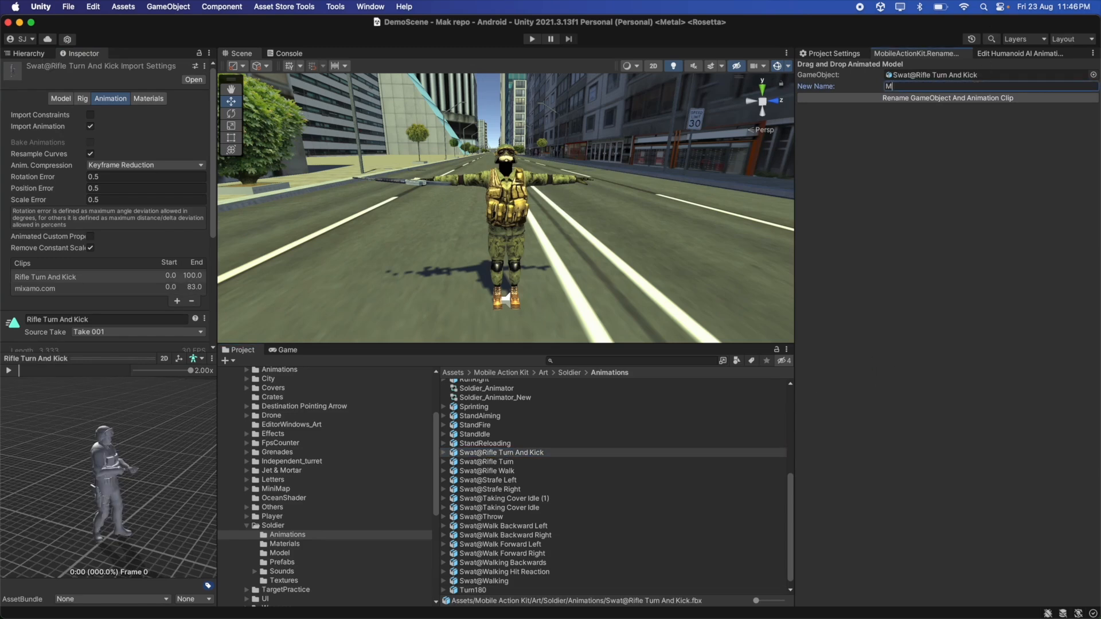
{"action": "type", "text": "ck3"}
{"action": "left_click", "coordinate": [971, 99]}
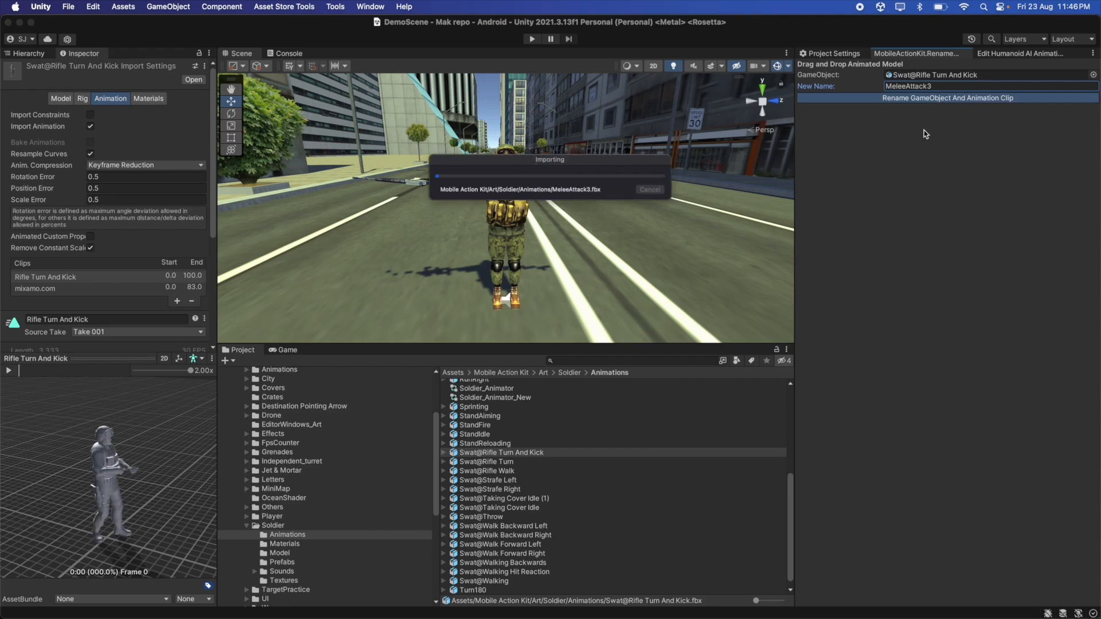
Load Swat@Rifle Turn into the rename tool, previewing its mixamo.com clip, and rename the model and its clip to TurnRight.
{"action": "scroll", "coordinate": [527, 469], "scroll_direction": "down", "scroll_amount": 1}
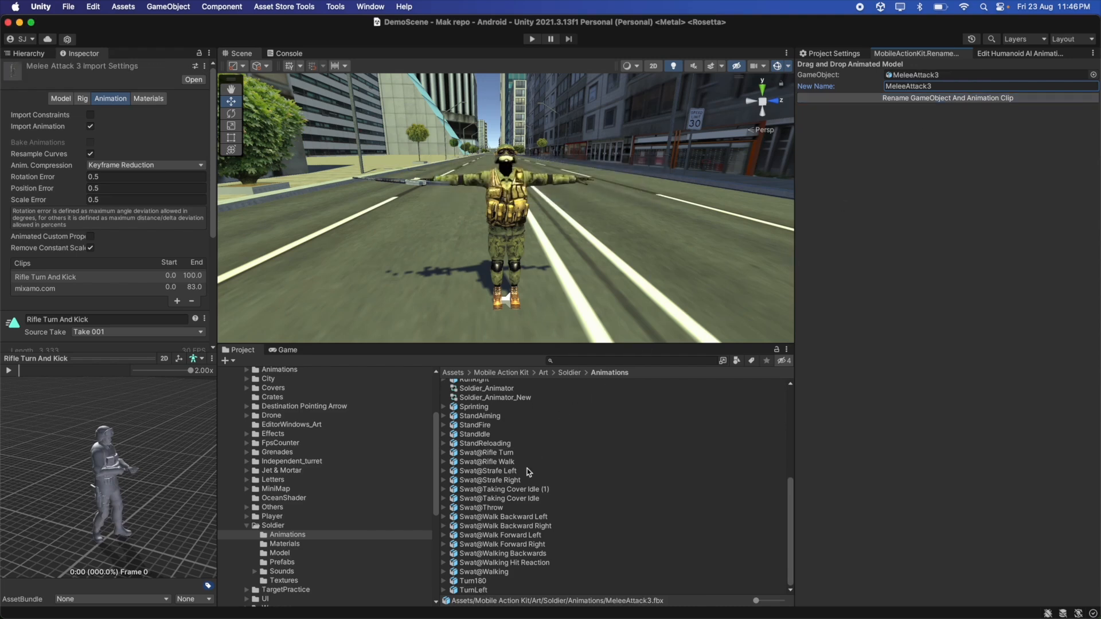
{"action": "left_click", "coordinate": [496, 454]}
{"action": "left_click_drag", "start_coordinate": [491, 457], "coordinate": [855, 359]}
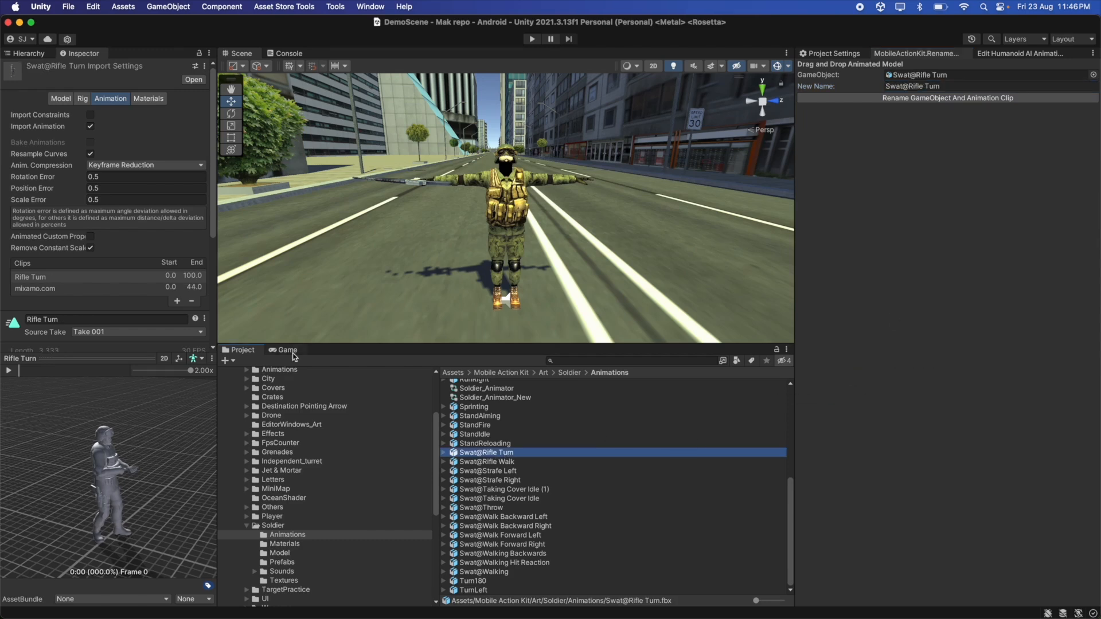
{"action": "left_click", "coordinate": [35, 288]}
{"action": "left_click", "coordinate": [8, 370]}
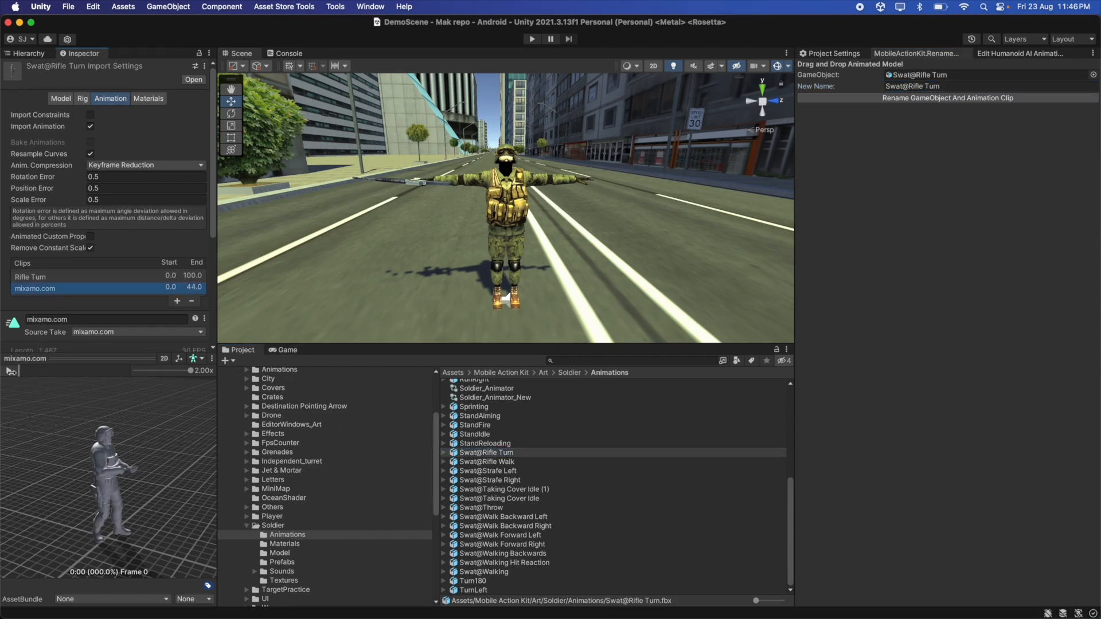
{"action": "left_click", "coordinate": [8, 371]}
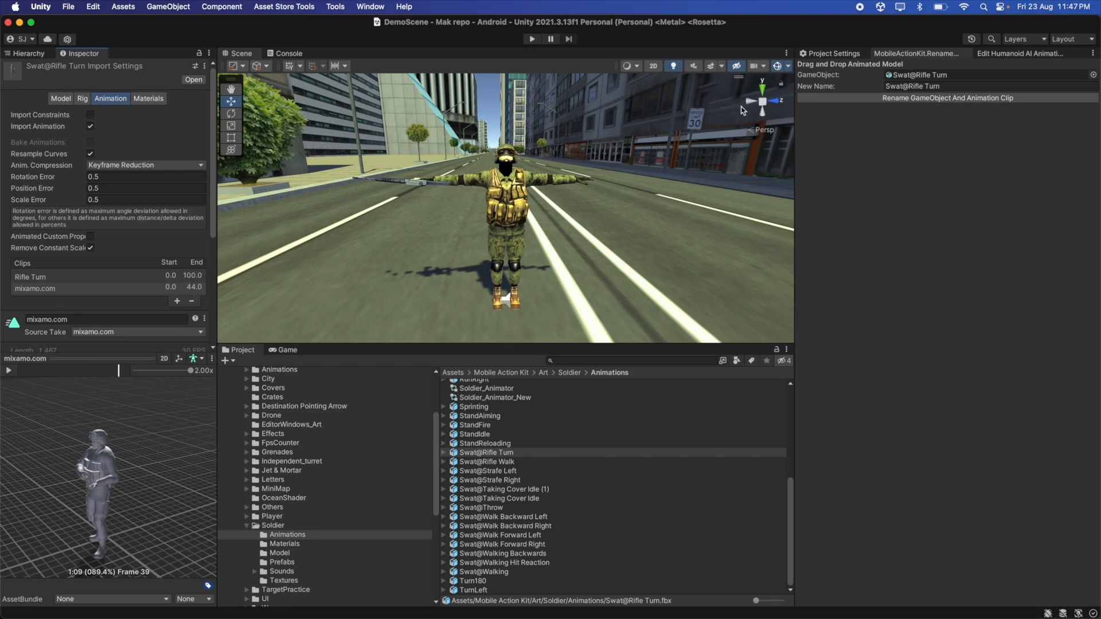
{"action": "left_click", "coordinate": [918, 86]}
{"action": "type", "text": "TurnRight"}
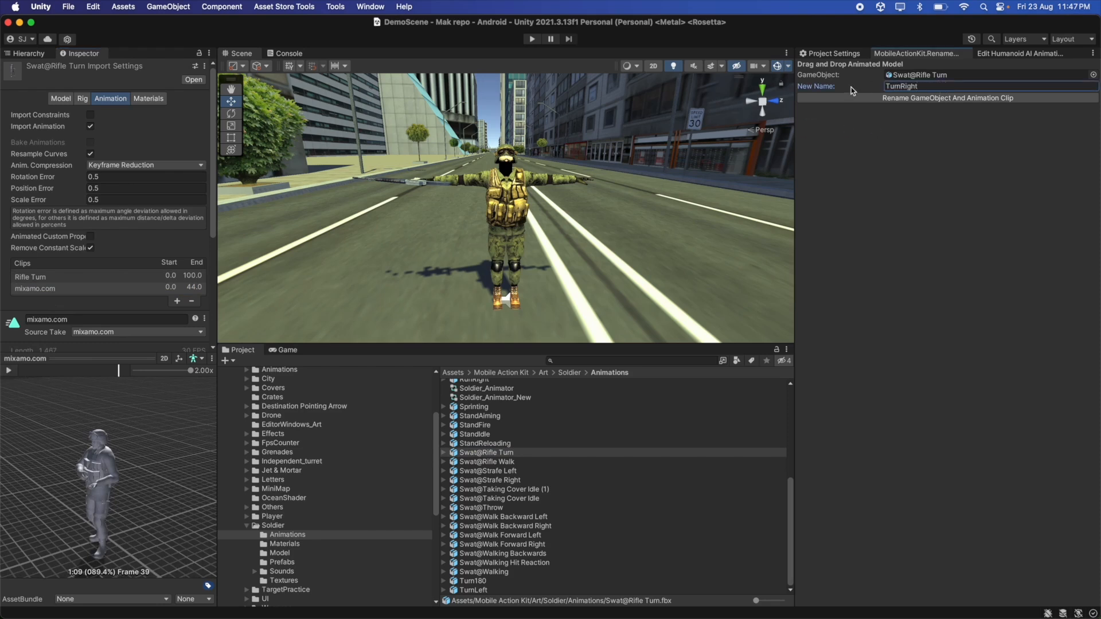
{"action": "left_click", "coordinate": [905, 99]}
Load Swat@Rifle Walk into the rename tool and rename the model and its clip to Walking.
{"action": "left_click", "coordinate": [512, 455]}
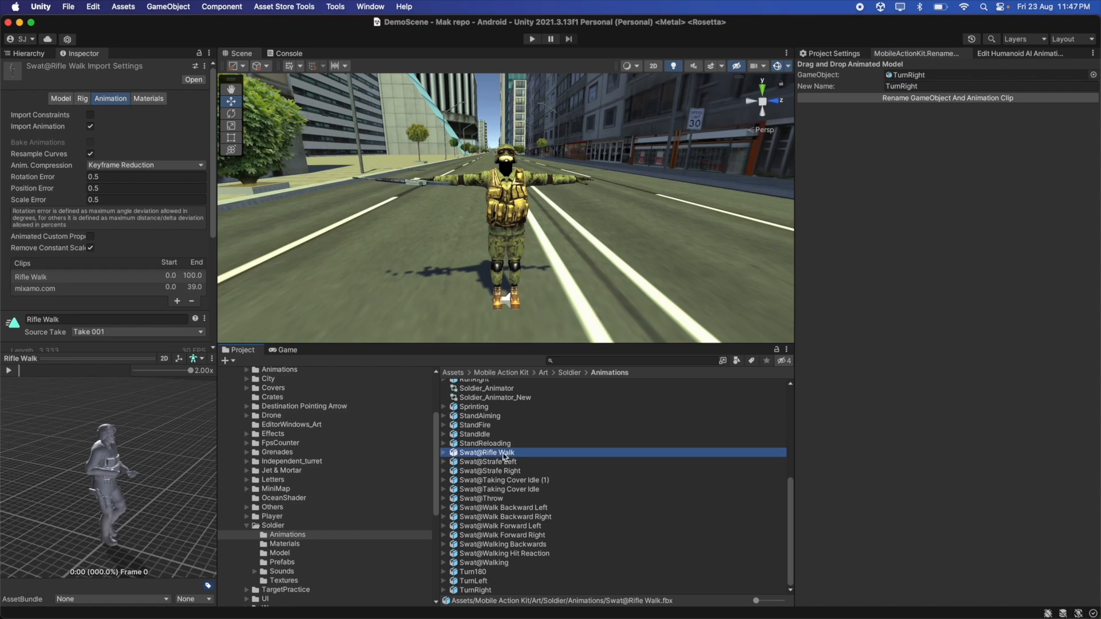
{"action": "left_click_drag", "start_coordinate": [505, 457], "coordinate": [837, 87]}
{"action": "key", "text": "BackSpace"}
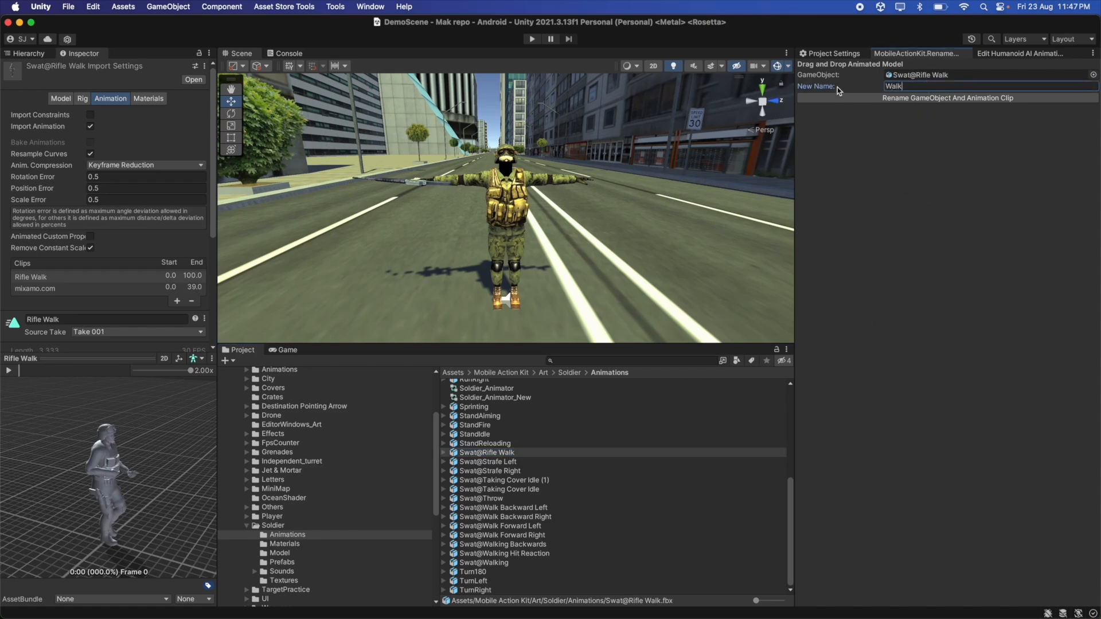
{"action": "type", "text": "ing"}
{"action": "left_click", "coordinate": [886, 98]}
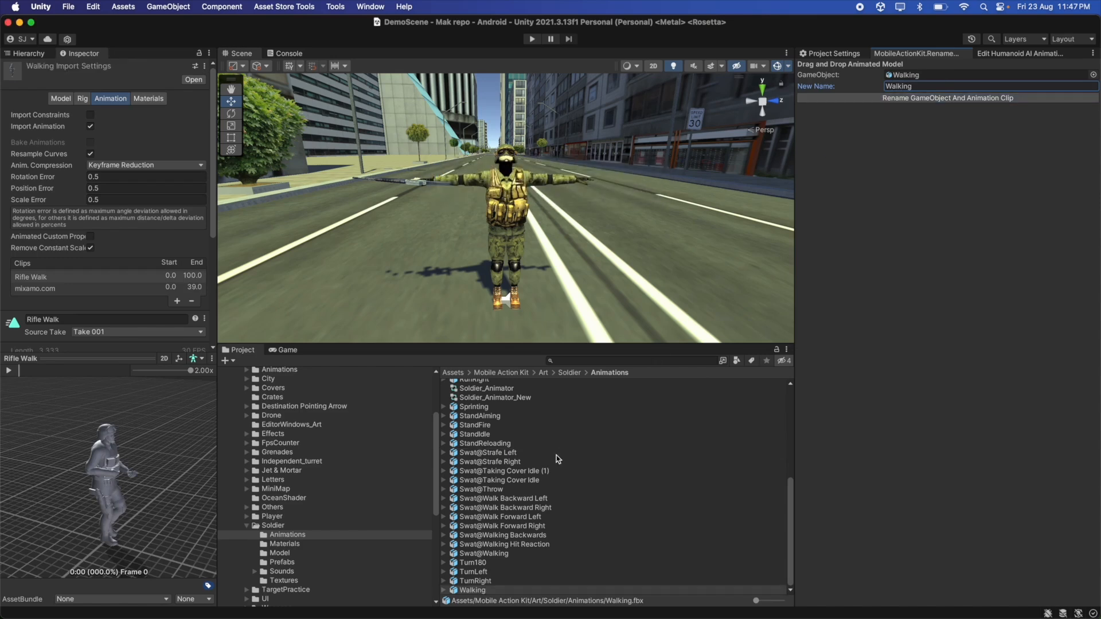
Preview Swat@Strafe Left's mixamo.com clip, and rename the model and its clip to WalkLeft with the rename tool.
{"action": "left_click", "coordinate": [521, 453]}
{"action": "left_click_drag", "start_coordinate": [134, 431], "coordinate": [67, 377]}
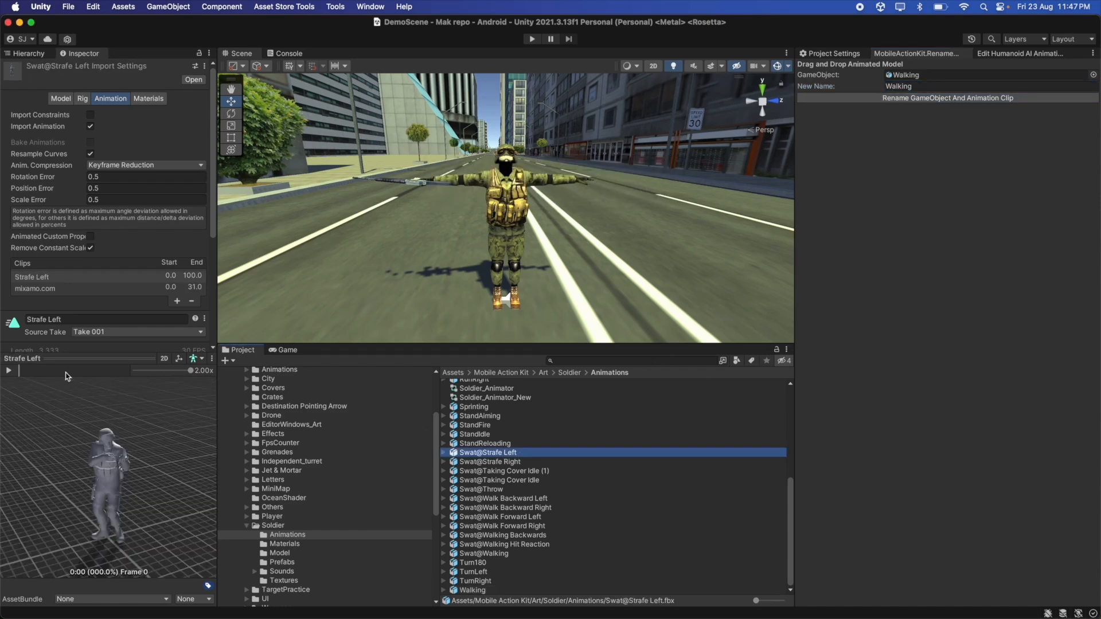
{"action": "left_click", "coordinate": [51, 288]}
{"action": "left_click", "coordinate": [9, 370]}
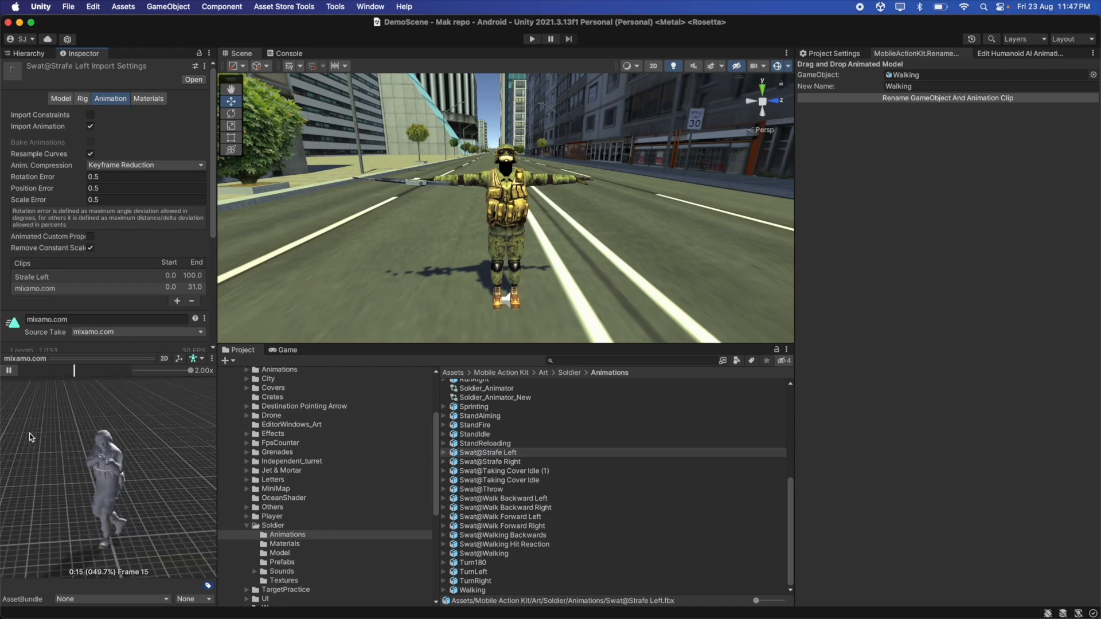
{"action": "left_click", "coordinate": [9, 371]}
{"action": "left_click_drag", "start_coordinate": [591, 453], "coordinate": [933, 166]}
{"action": "left_click", "coordinate": [932, 86]}
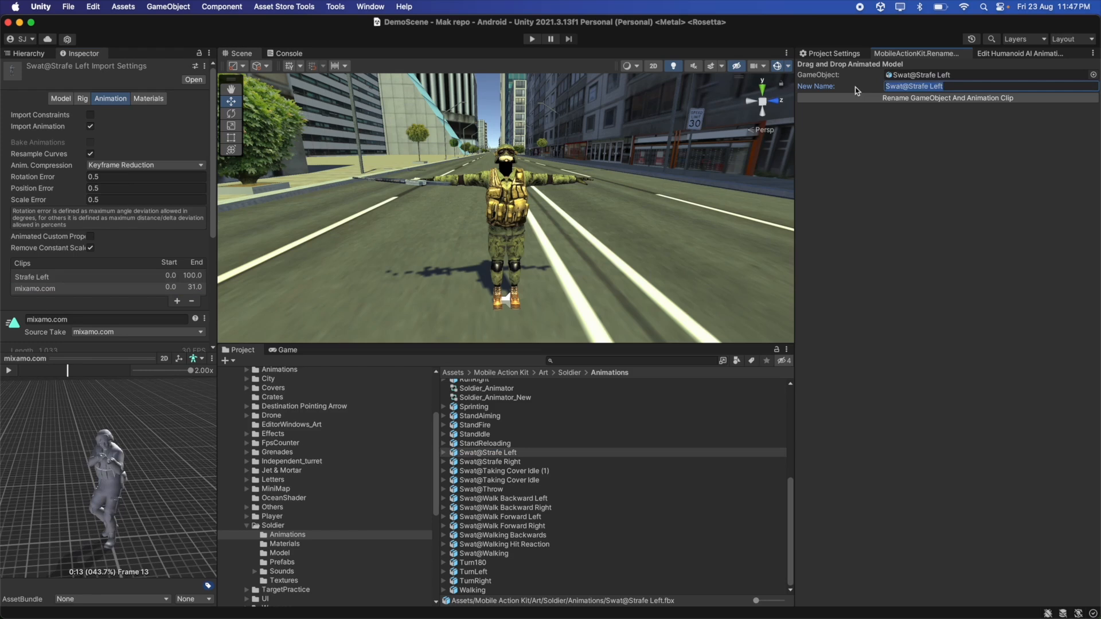
{"action": "type", "text": "WalkLeft"}
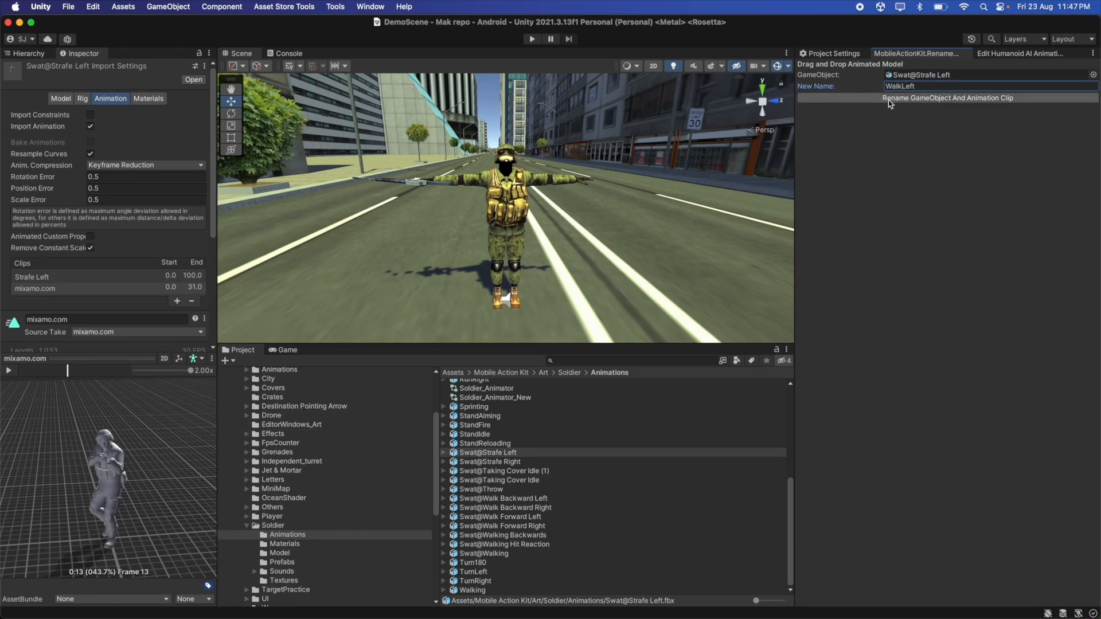
{"action": "left_click", "coordinate": [890, 102]}
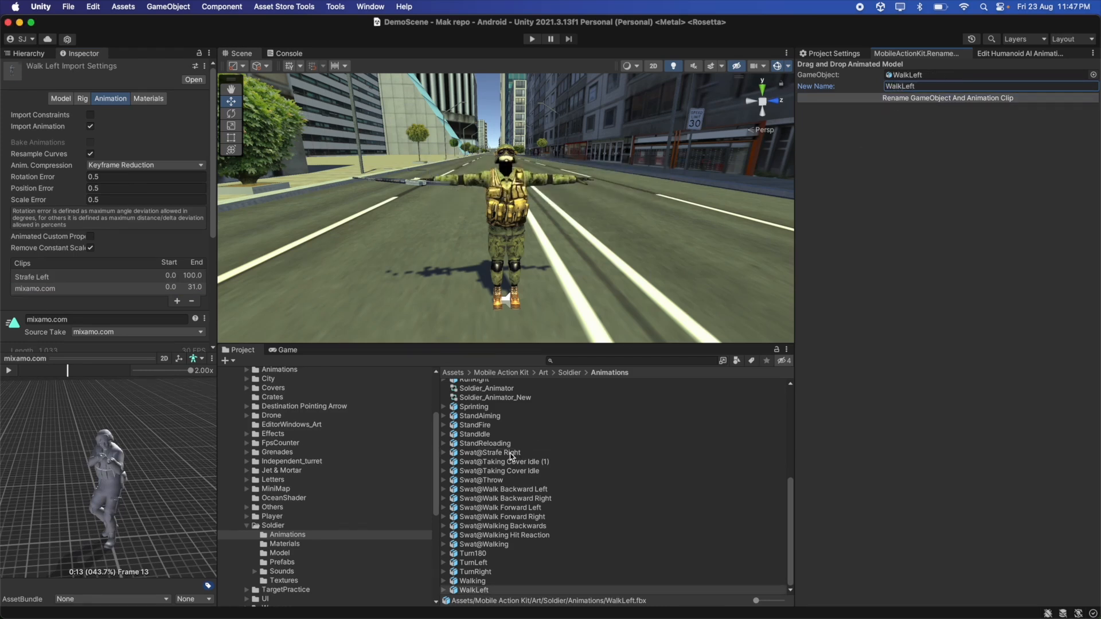
Load Swat@Strafe Right into the rename tool and rename the model and its clip to WalkRight.
{"action": "left_click", "coordinate": [500, 453]}
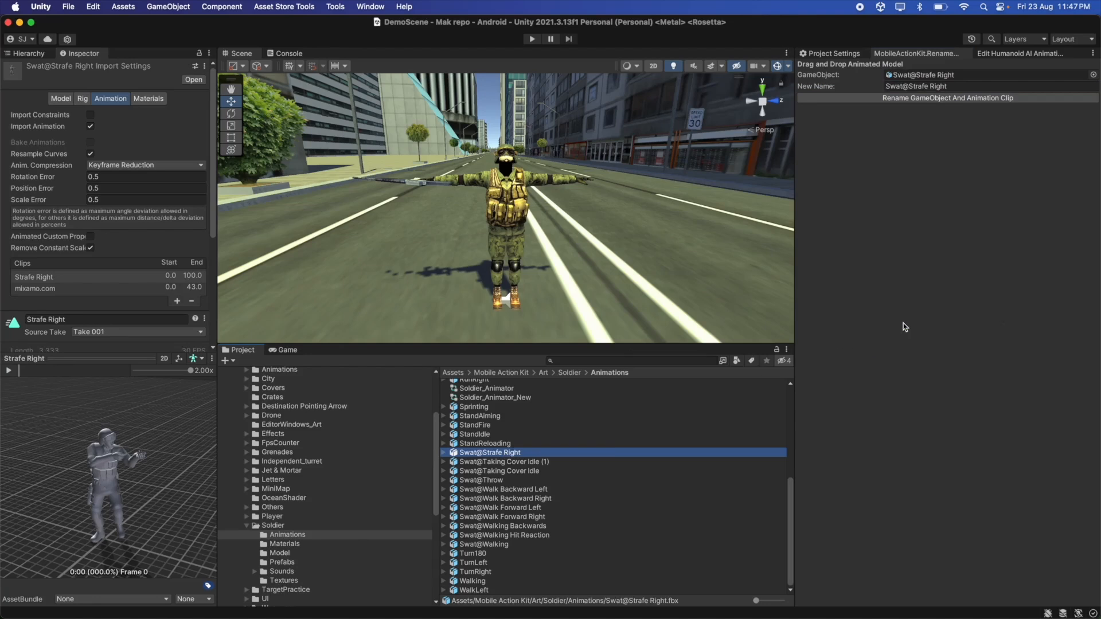
{"action": "left_click", "coordinate": [969, 85]}
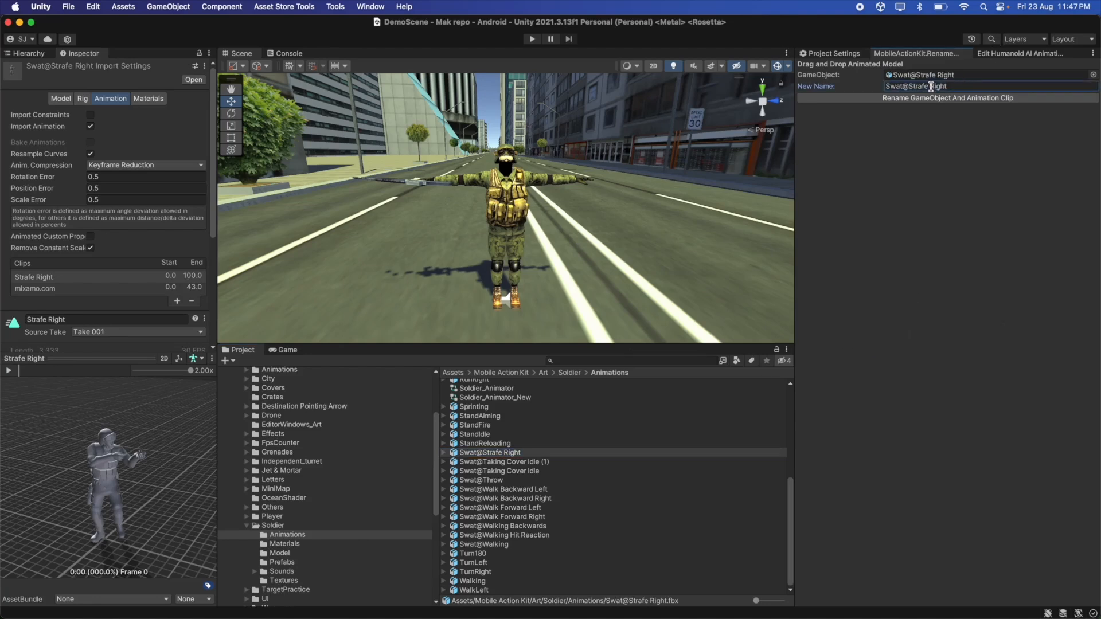
{"action": "left_click_drag", "start_coordinate": [928, 86], "coordinate": [787, 89]}
{"action": "type", "text": "Walk"}
{"action": "left_click", "coordinate": [923, 99]}
Preview Swat@Taking Cover Idle (1), load it into the rename tool, and rename the model and its clip to StandCoverLeft.
{"action": "left_click", "coordinate": [533, 454]}
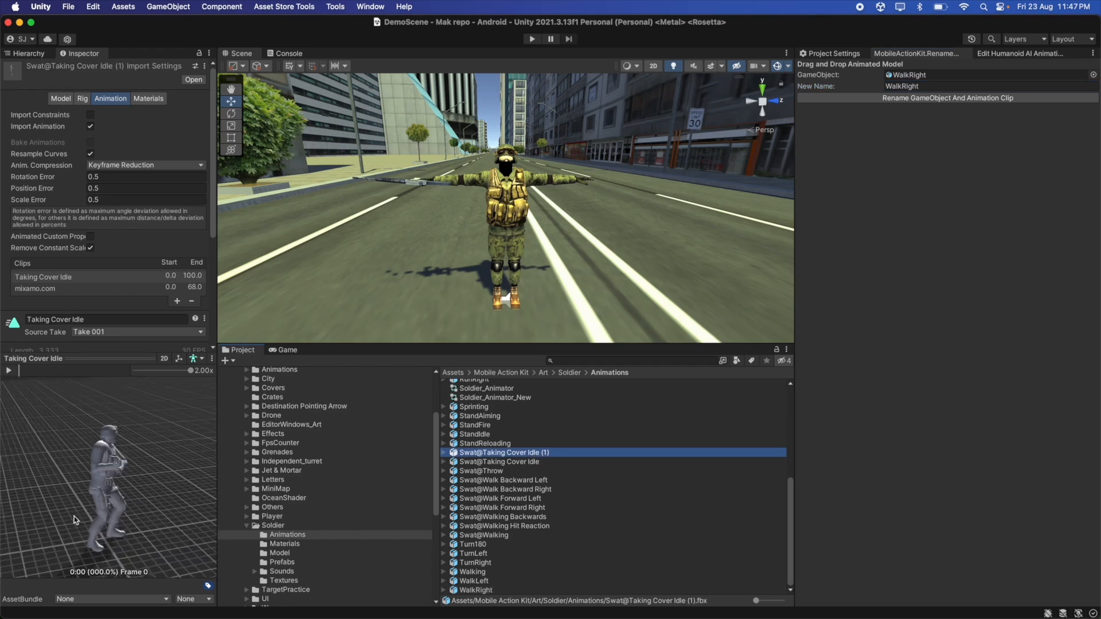
{"action": "left_click", "coordinate": [8, 371]}
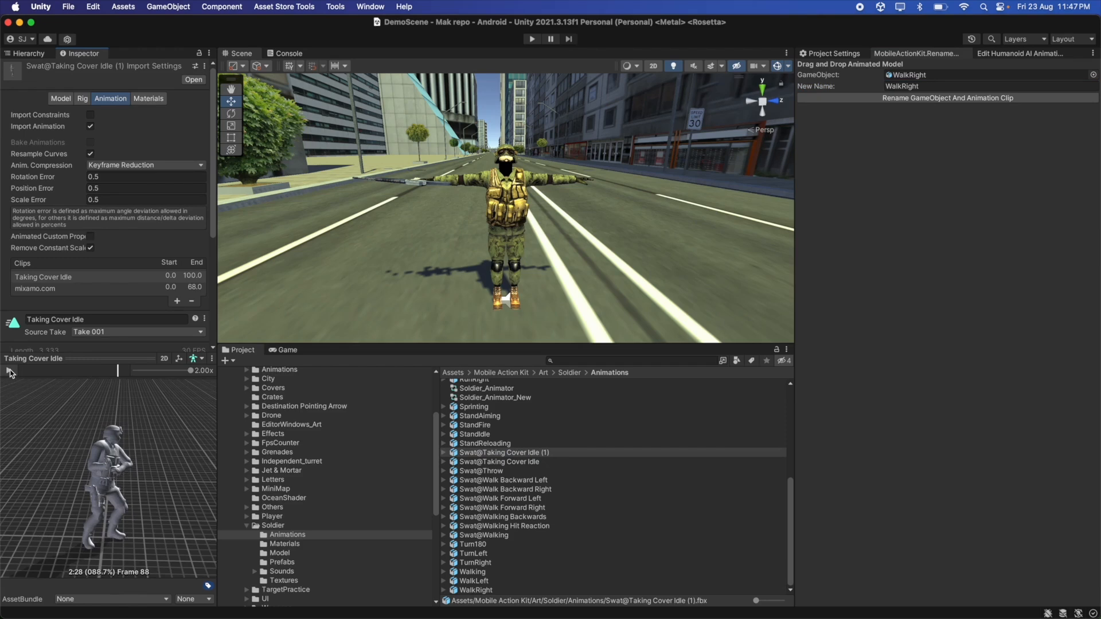
{"action": "left_click", "coordinate": [532, 454]}
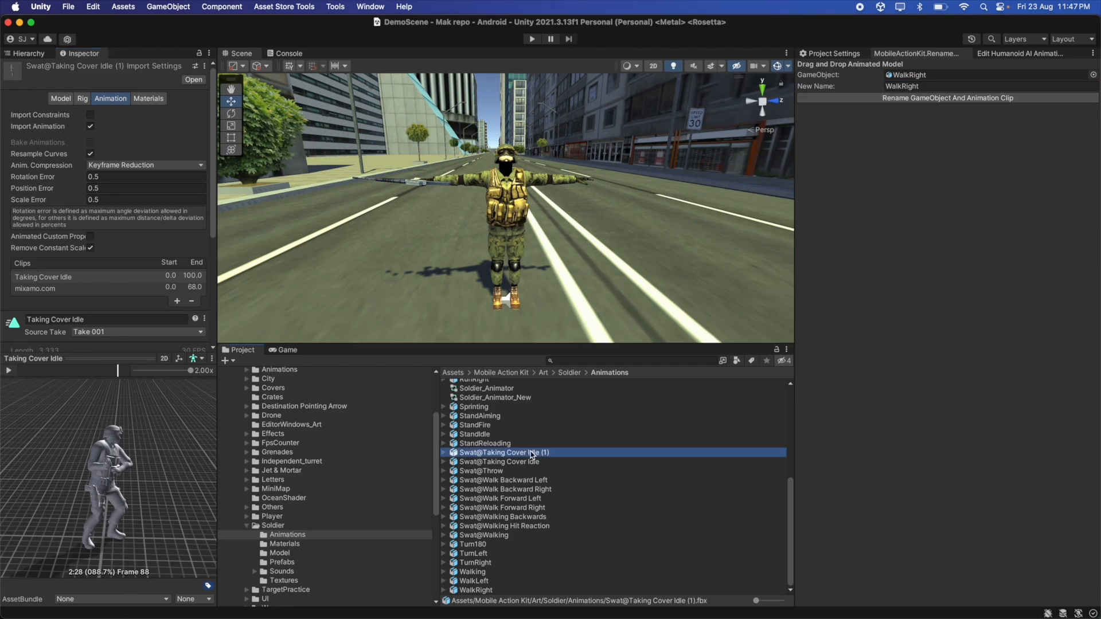
{"action": "left_click_drag", "start_coordinate": [532, 454], "coordinate": [929, 76]}
{"action": "left_click", "coordinate": [982, 86]}
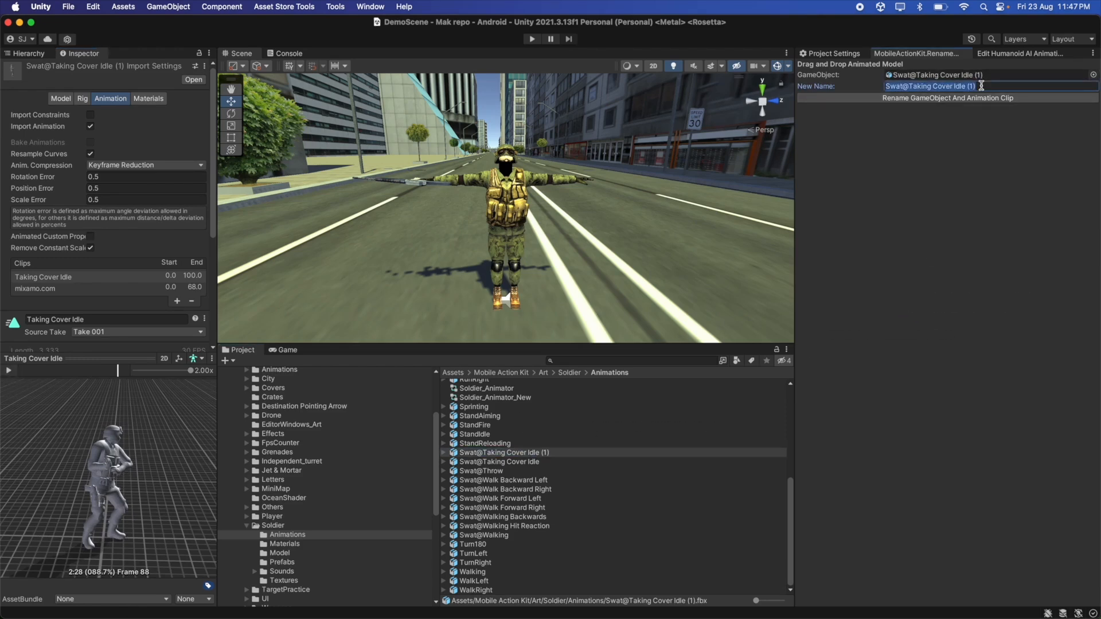
{"action": "type", "text": "StandCoverLeft"}
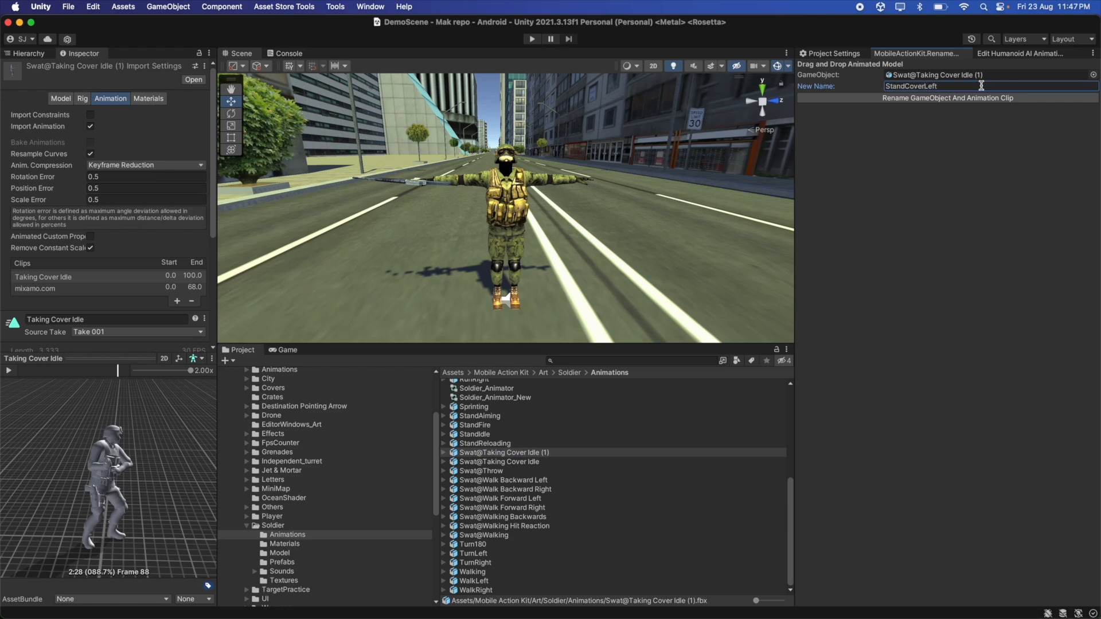
{"action": "left_click", "coordinate": [981, 98]}
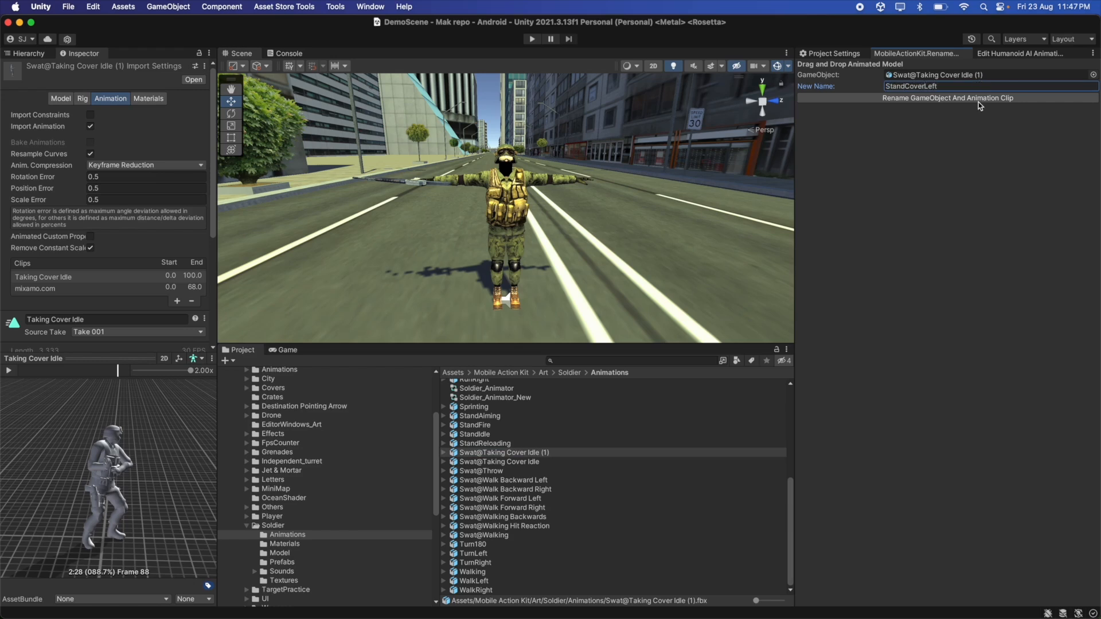
Load Swat@Taking Cover Idle into the rename tool and rename the model and its clip to StandCoverRight.
{"action": "left_click", "coordinate": [549, 462]}
{"action": "left_click_drag", "start_coordinate": [527, 464], "coordinate": [850, 343]}
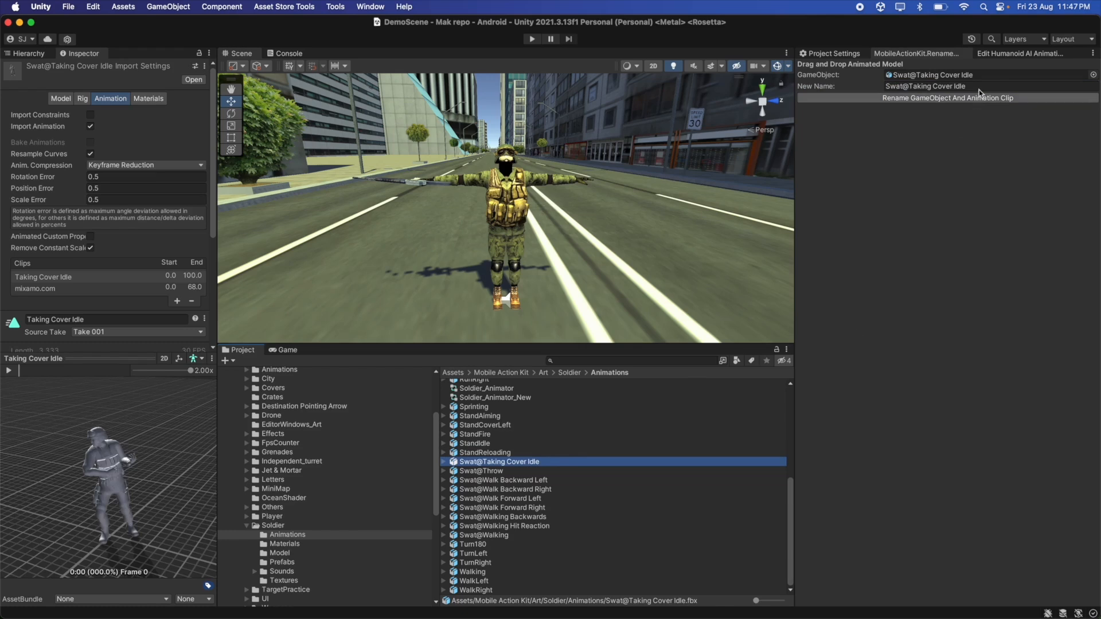
{"action": "left_click_drag", "start_coordinate": [977, 87], "coordinate": [908, 85]}
{"action": "key", "text": "BackSpace"}
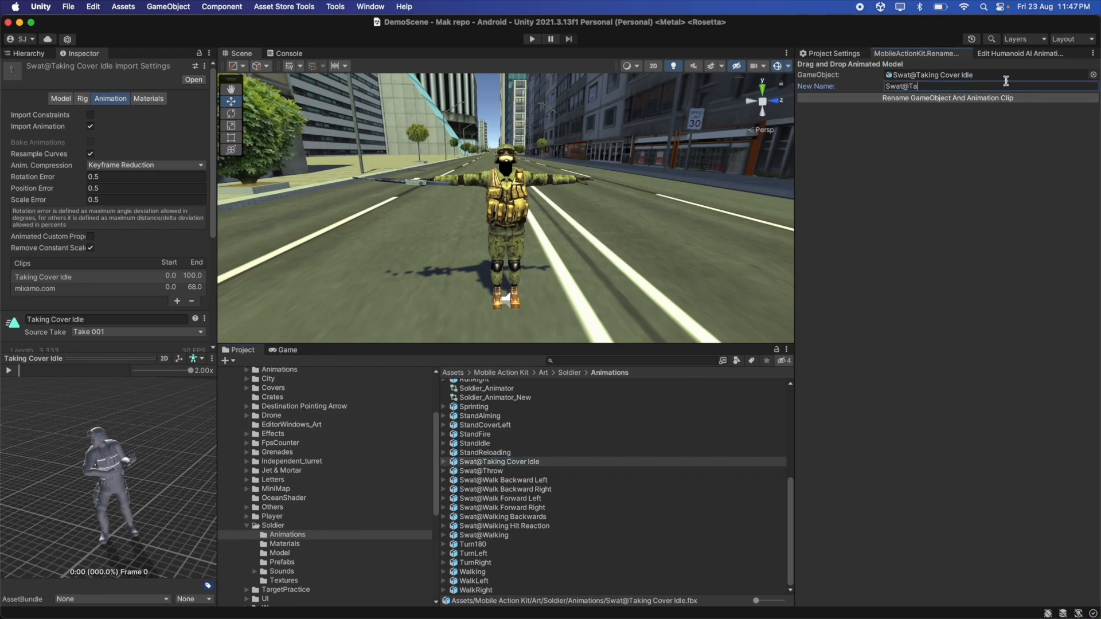
{"action": "key", "text": "BackSpace"}
{"action": "key", "text": "BackSpace"}
{"action": "key", "text": "BackSpace"}
{"action": "key", "text": "BackSpace"}
{"action": "key", "text": "BackSpace"}
{"action": "type", "text": "StandCoverRight"}
{"action": "left_click", "coordinate": [978, 98]}
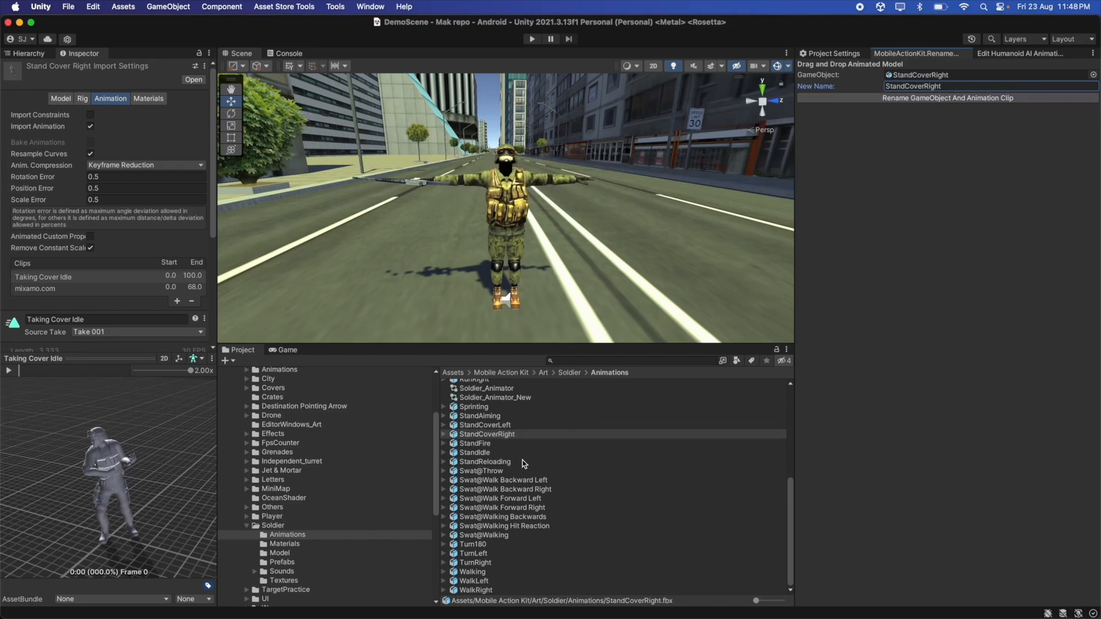
Load Swat@Throw into the rename tool and rename the model and its clip to GrenadeThrow.
{"action": "left_click", "coordinate": [493, 471]}
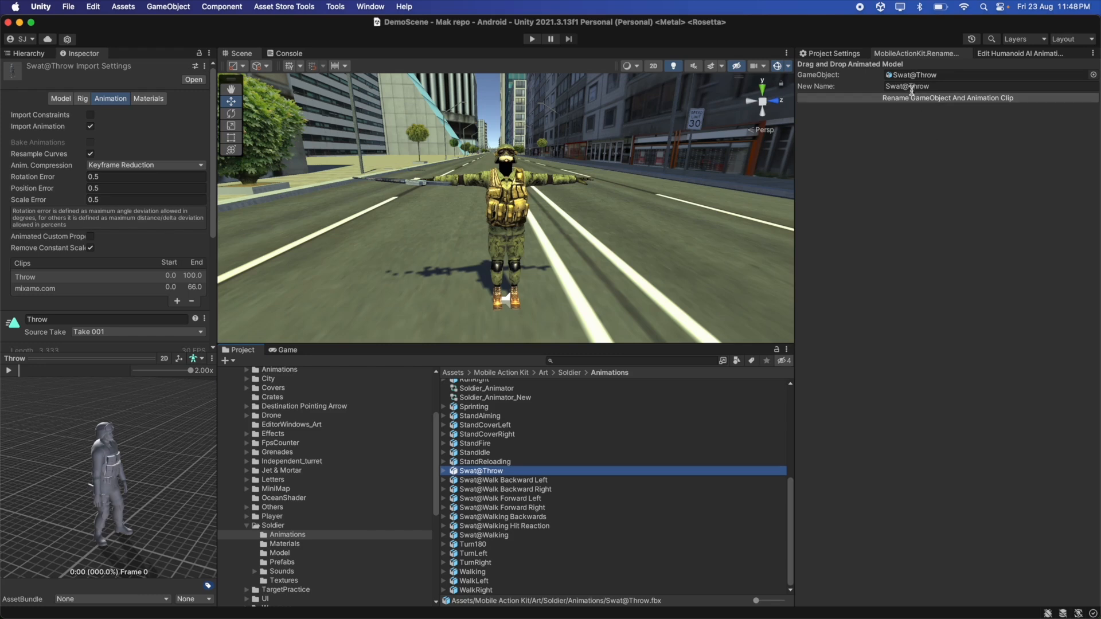
{"action": "left_click_drag", "start_coordinate": [911, 86], "coordinate": [803, 87]}
{"action": "type", "text": "Grenade"}
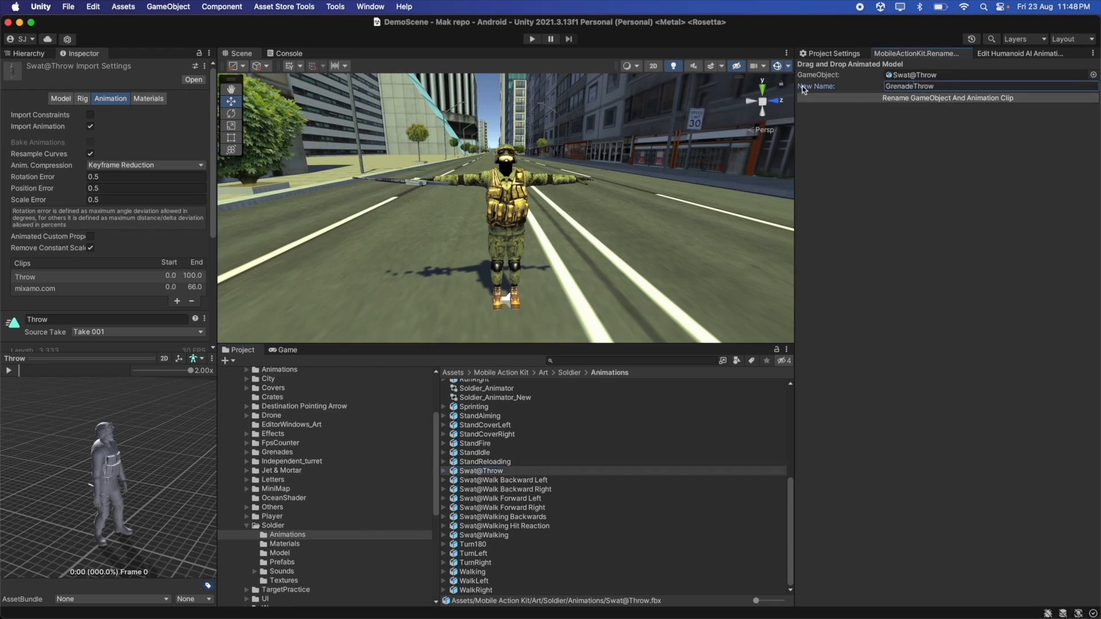
{"action": "left_click", "coordinate": [855, 100]}
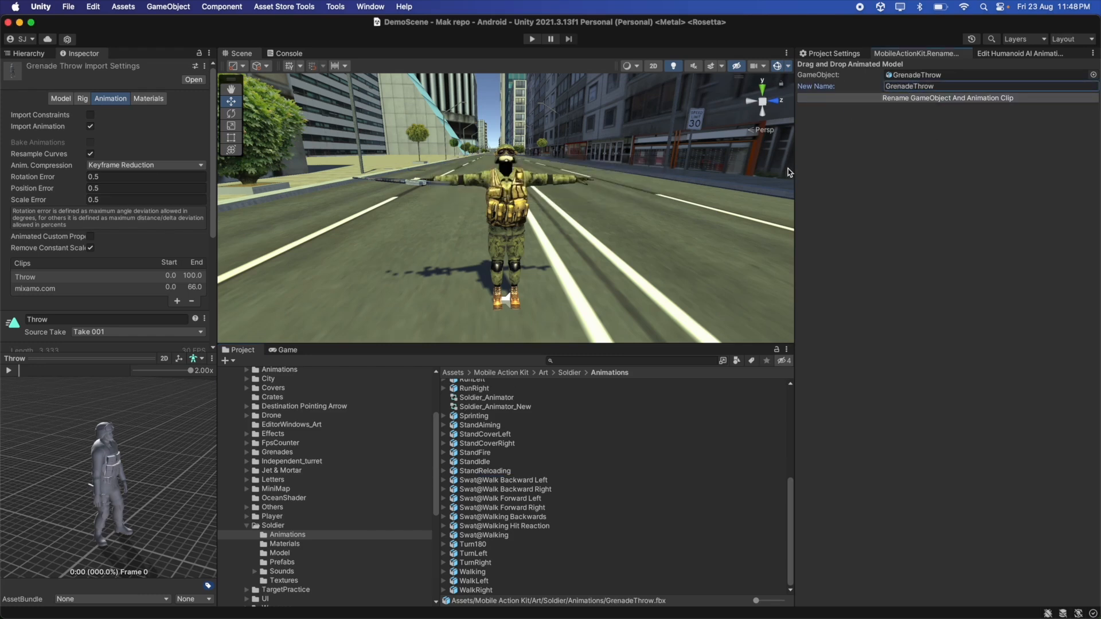
Load Swat@Walk Backward Left into the rename tool and rename the model and its clip to WalkBackwardLeft.
{"action": "left_click", "coordinate": [539, 480]}
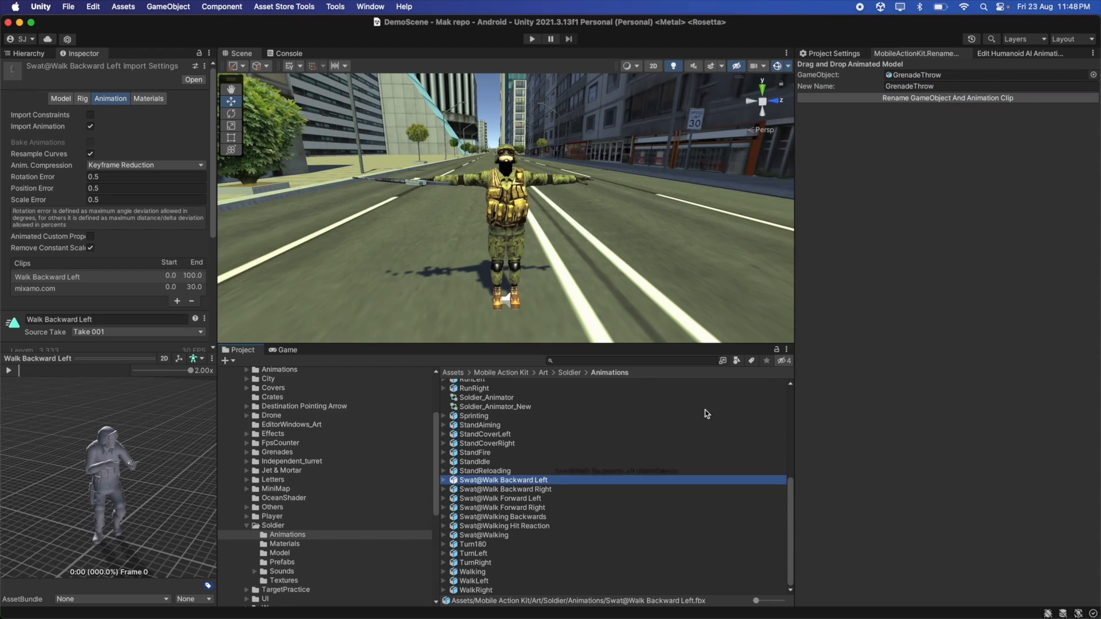
{"action": "left_click_drag", "start_coordinate": [910, 88], "coordinate": [834, 90]}
{"action": "key", "text": "BackSpace"}
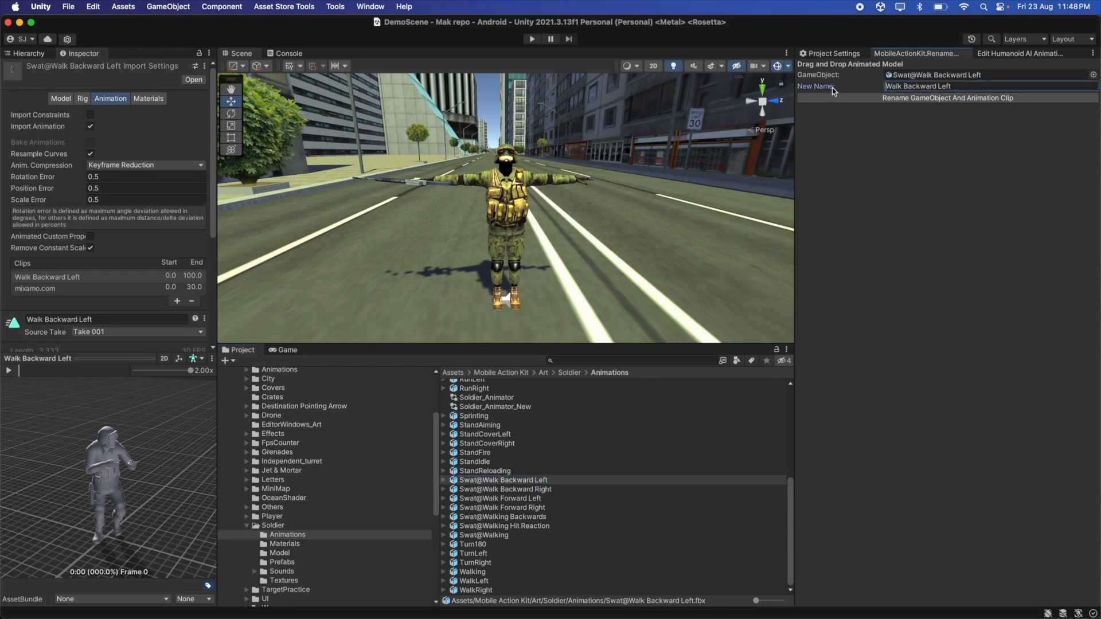
{"action": "key", "text": "Right"}
{"action": "key", "text": "Right"}
{"action": "key", "text": "Right"}
{"action": "key", "text": "BackSpace"}
{"action": "key", "text": "Right"}
{"action": "key", "text": "Right"}
{"action": "key", "text": "Right"}
{"action": "key", "text": "Right"}
{"action": "key", "text": "Right"}
{"action": "key", "text": "Right"}
{"action": "key", "text": "Right"}
{"action": "key", "text": "Right"}
{"action": "key", "text": "Right"}
{"action": "key", "text": "BackSpace"}
{"action": "left_click", "coordinate": [936, 98]}
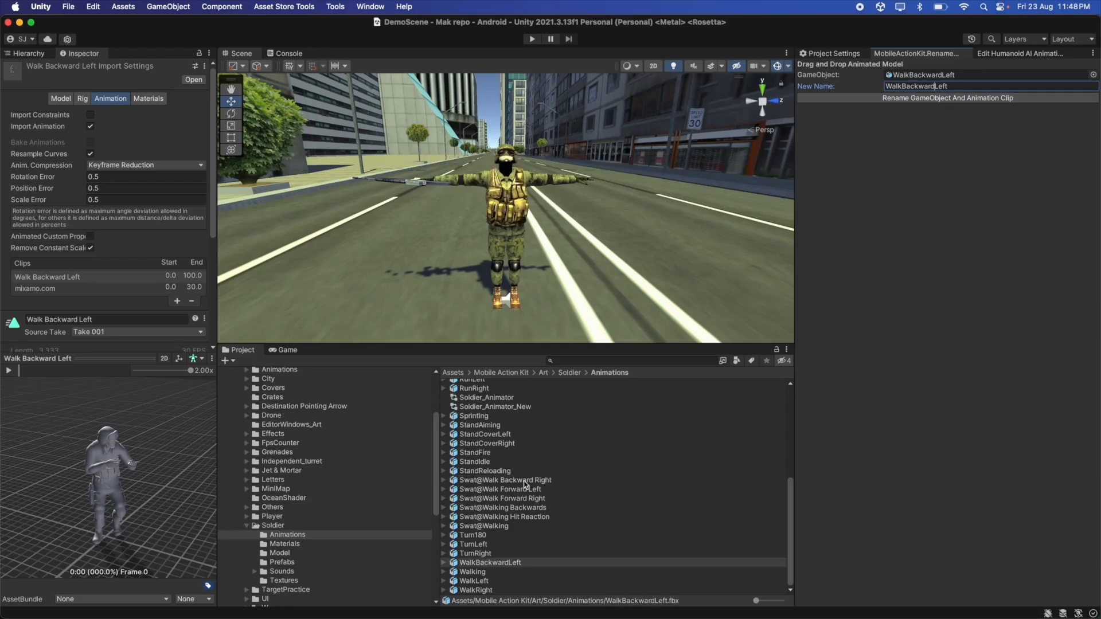
Load Swat@Walk Backward Right into the rename tool and rename the model and its clip to WalkBackwardRight.
{"action": "left_click", "coordinate": [524, 482]}
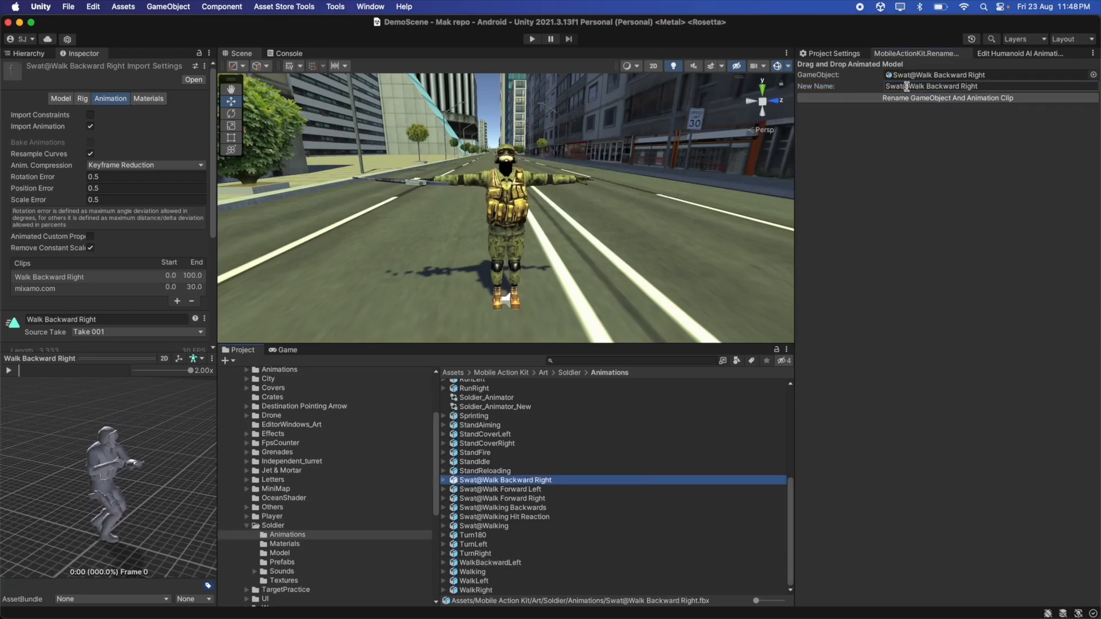
{"action": "left_click_drag", "start_coordinate": [908, 86], "coordinate": [842, 87]}
{"action": "key", "text": "BackSpace"}
{"action": "key", "text": "Right"}
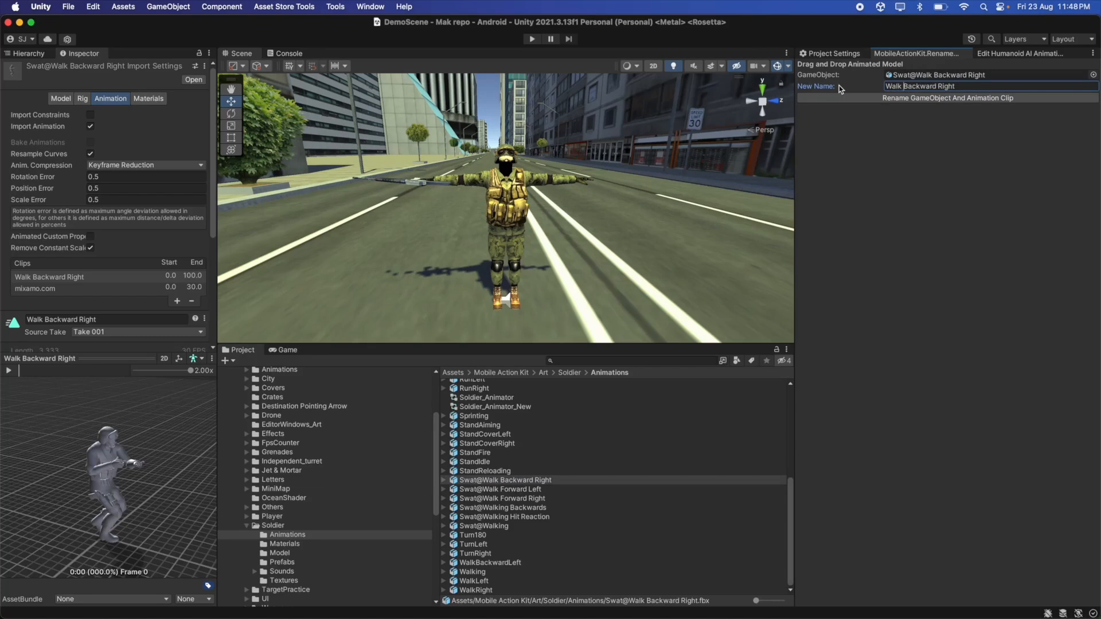
{"action": "key", "text": "BackSpace"}
{"action": "key", "text": "Right"}
{"action": "key", "text": "Right"}
{"action": "key", "text": "Right"}
{"action": "key", "text": "Right"}
{"action": "key", "text": "BackSpace"}
{"action": "left_click", "coordinate": [930, 98]}
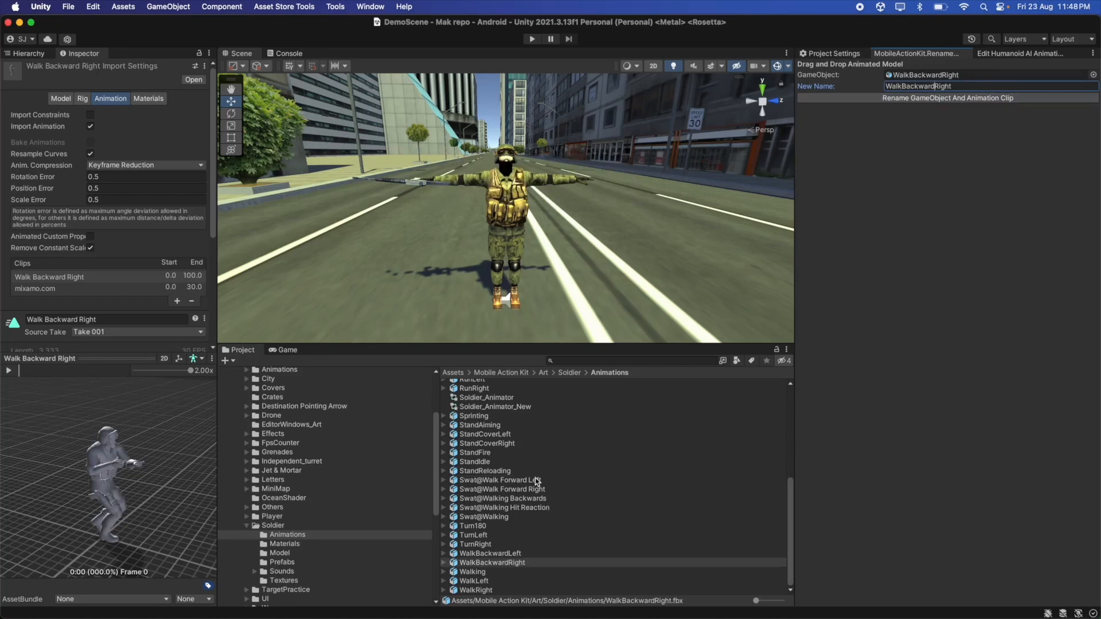
Load Swat@Walk Forward Left into the rename tool and rename the model and its clip to WalkForwardLeft.
{"action": "left_click_drag", "start_coordinate": [515, 481], "coordinate": [923, 75]}
{"action": "left_click", "coordinate": [911, 86]}
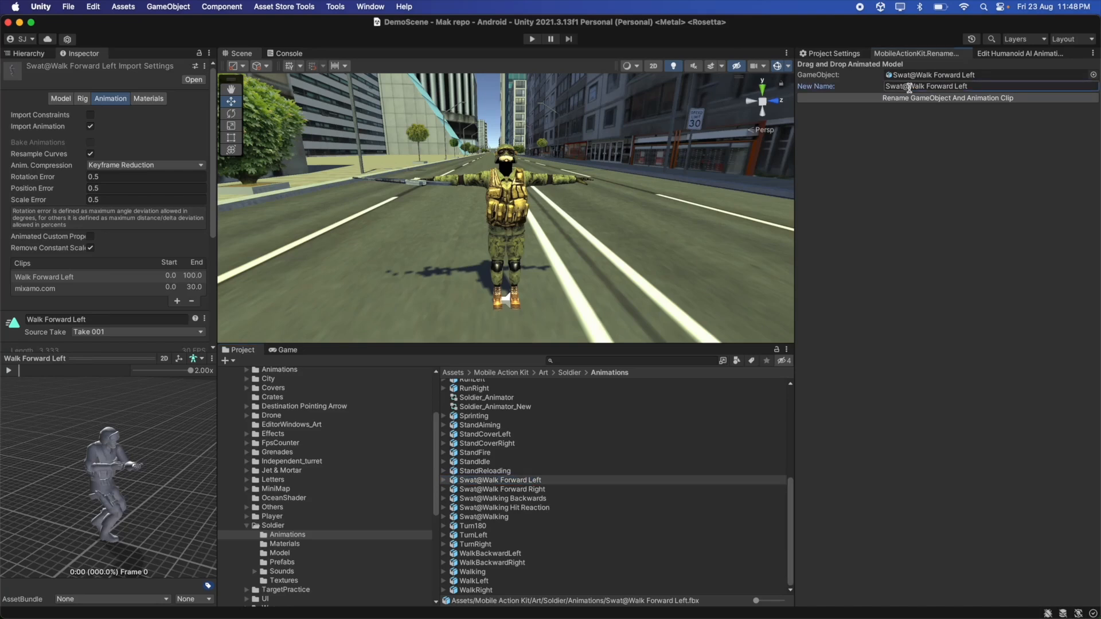
{"action": "key", "text": "Delete"}
{"action": "key", "text": "Delete"}
{"action": "left_click", "coordinate": [867, 101]}
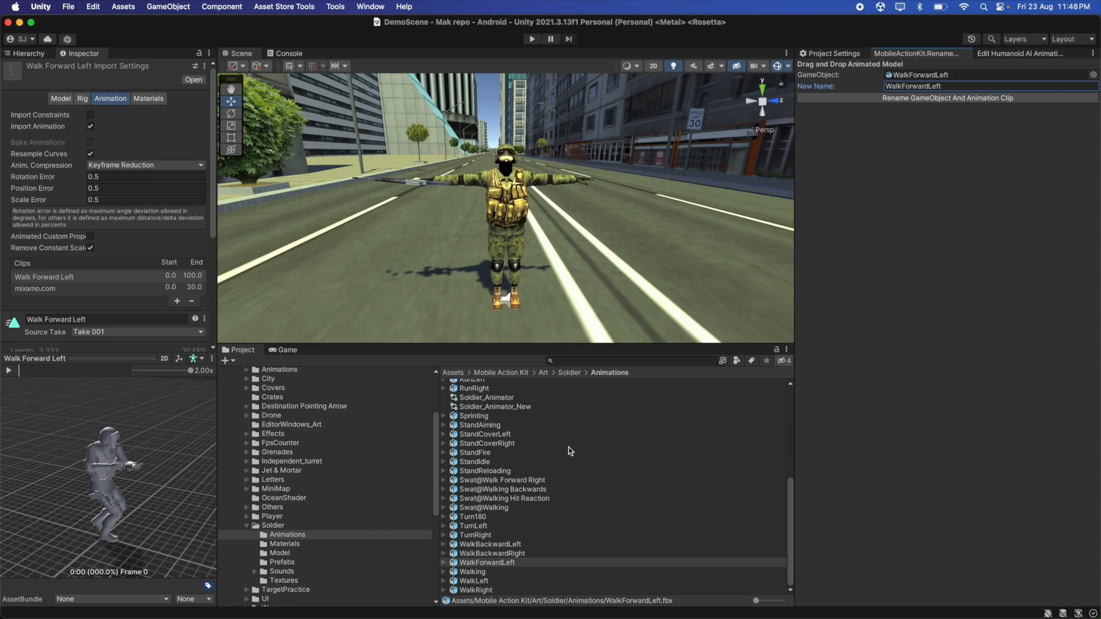
Load Swat@Walk Forward Right into the rename tool and rename the model and its clip to WalkForwardRight.
{"action": "left_click_drag", "start_coordinate": [528, 483], "coordinate": [863, 90]}
{"action": "key", "text": "Delete"}
{"action": "key", "text": "Right"}
{"action": "key", "text": "Right"}
{"action": "key", "text": "Right"}
{"action": "key", "text": "Right"}
{"action": "key", "text": "Delete"}
{"action": "left_click", "coordinate": [874, 98]}
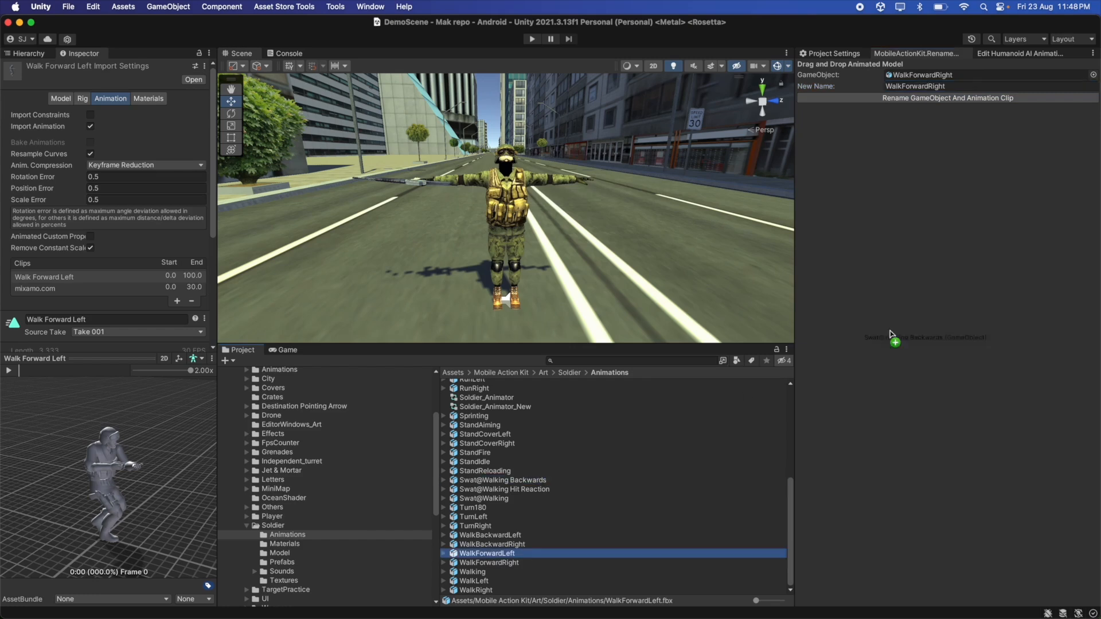
Rename the Swat@Walking Backwards model and its clip to Walk Backwards with the rename tool.
{"action": "left_click_drag", "start_coordinate": [910, 86], "coordinate": [831, 90]}
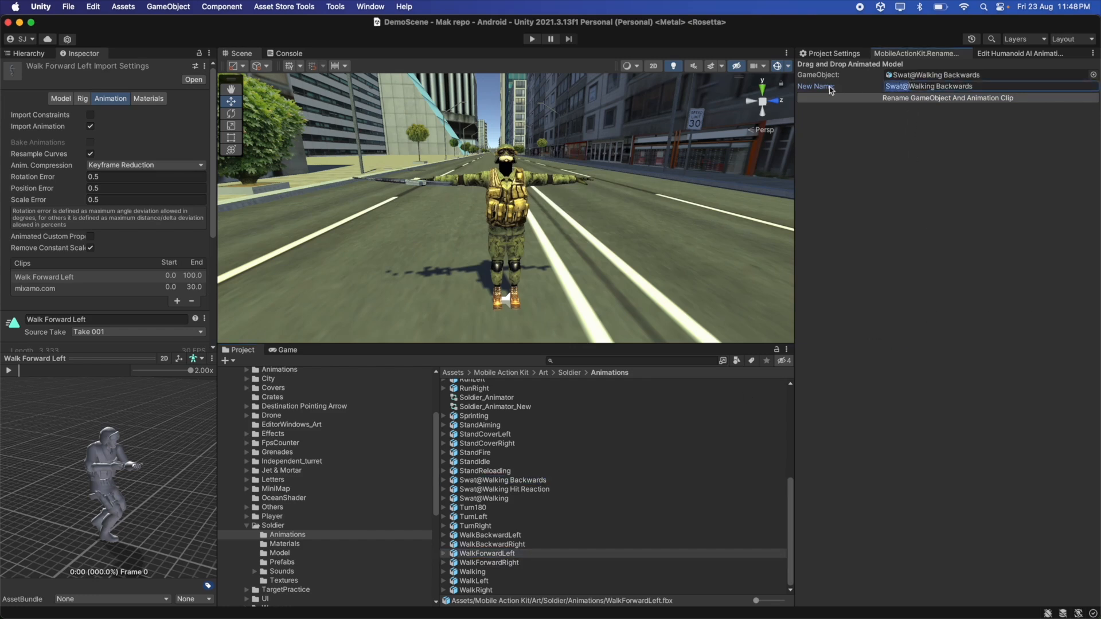
{"action": "key", "text": "Delete"}
{"action": "key", "text": "Delete"}
{"action": "key", "text": "Delete"}
{"action": "key", "text": "Delete"}
{"action": "left_click", "coordinate": [898, 98]}
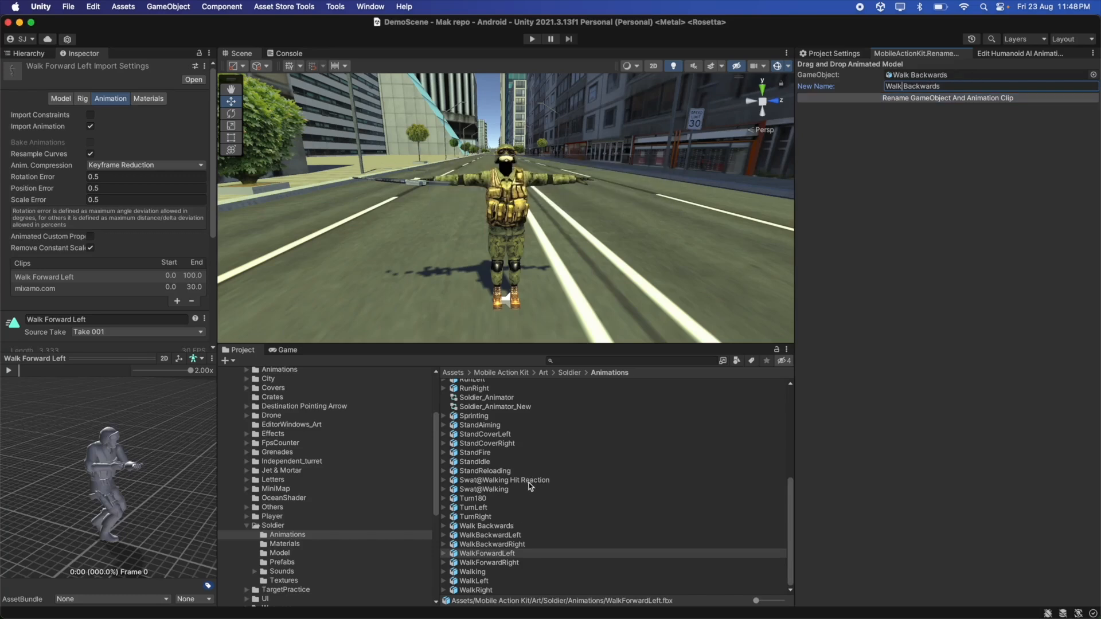
Load Swat@Walking Hit Reaction into the rename tool and rename the model and its clip to BodyHitAnimation3.
{"action": "left_click_drag", "start_coordinate": [529, 483], "coordinate": [923, 75]}
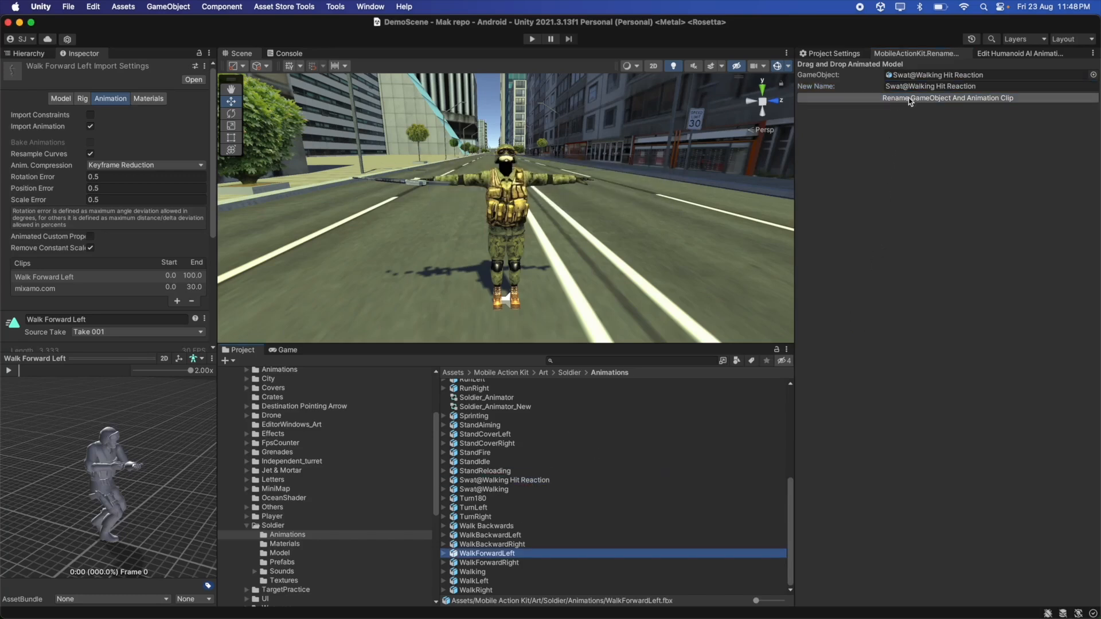
{"action": "scroll", "coordinate": [632, 507], "scroll_direction": "up", "scroll_amount": 7}
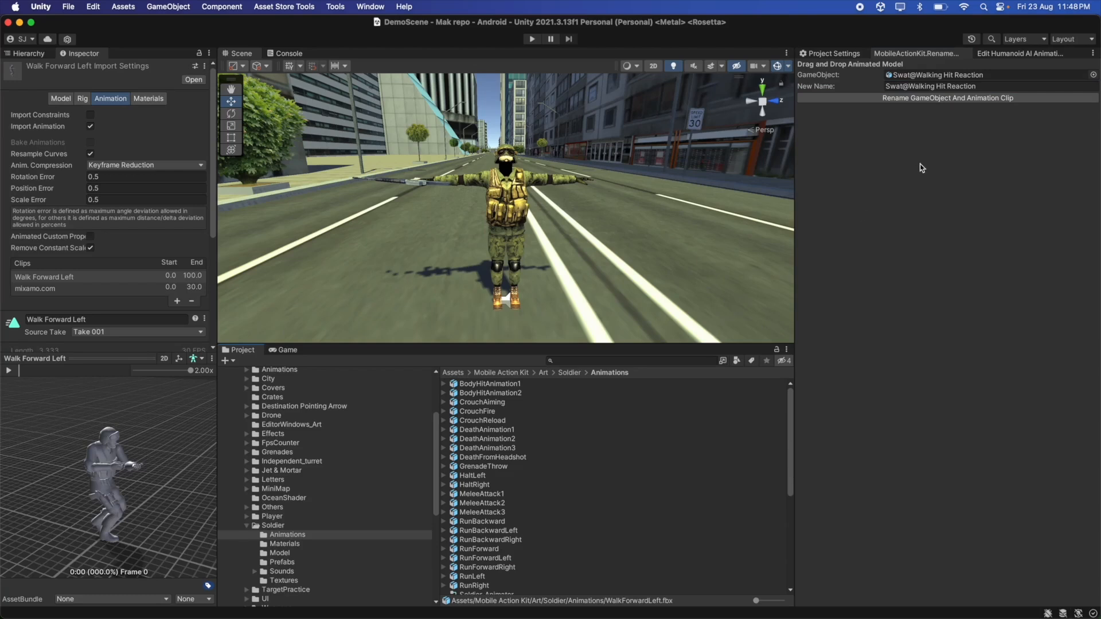
{"action": "left_click", "coordinate": [977, 86]}
{"action": "type", "text": "BodyHitAnimation3"}
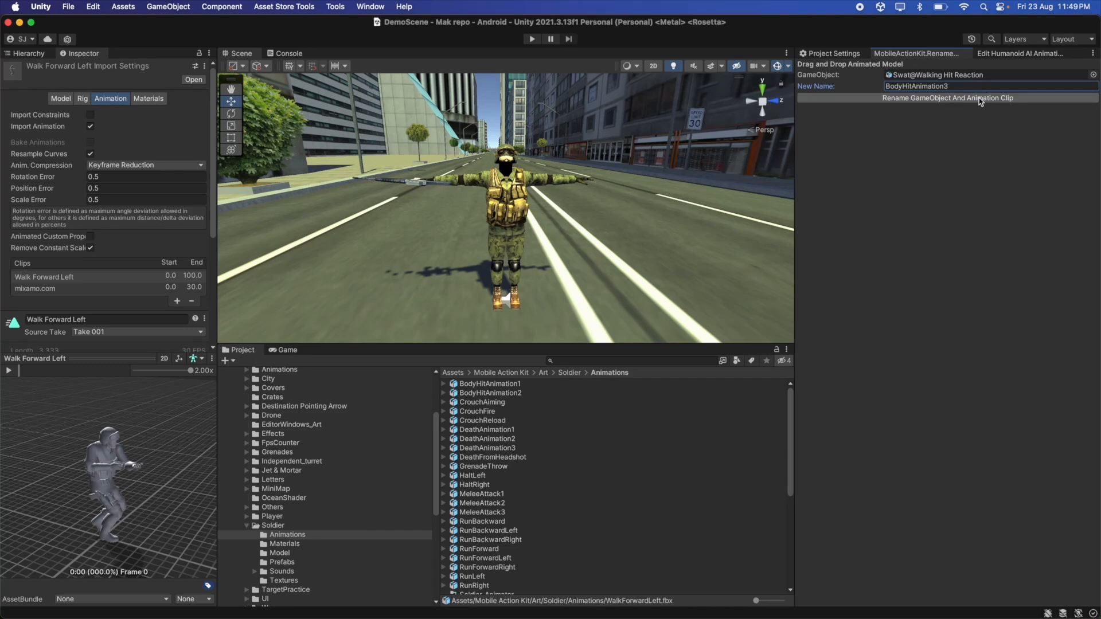
{"action": "left_click", "coordinate": [979, 98]}
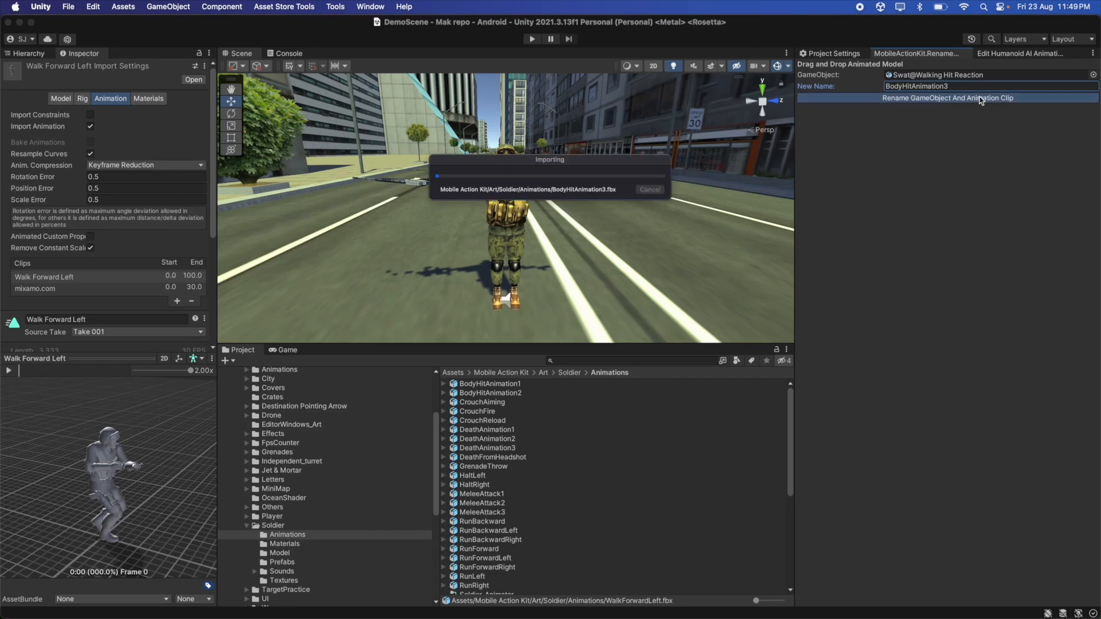
Check the renamed models in the Soldier Animations folder and close the MobileActionKit rename tool.
{"action": "scroll", "coordinate": [584, 533], "scroll_direction": "down", "scroll_amount": 5}
{"action": "scroll", "coordinate": [584, 532], "scroll_direction": "down", "scroll_amount": 3}
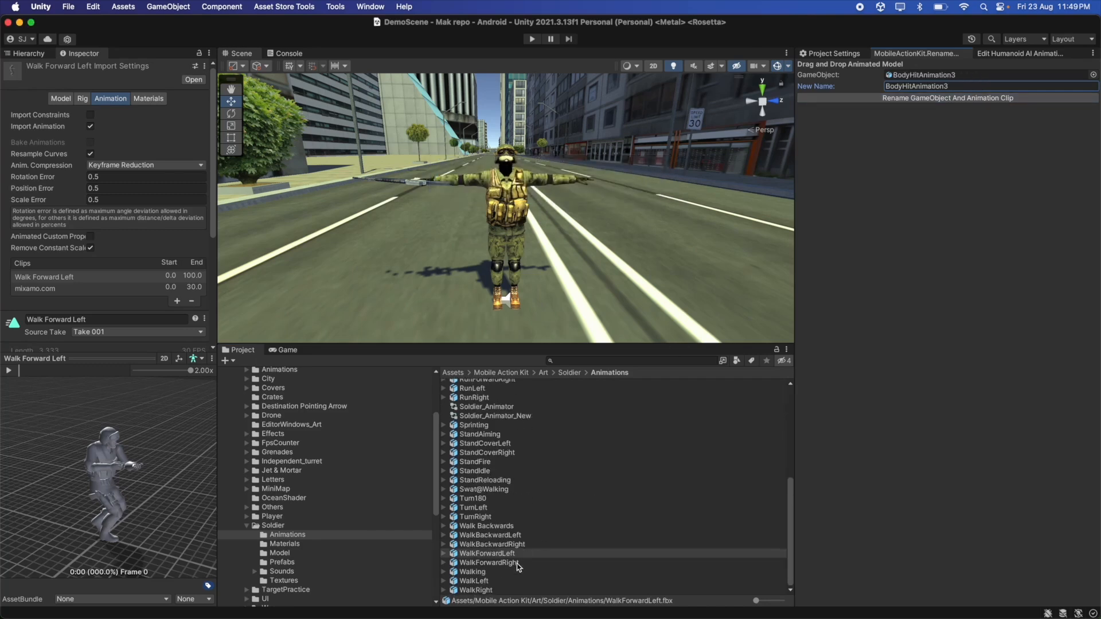
{"action": "scroll", "coordinate": [519, 568], "scroll_direction": "up", "scroll_amount": 7}
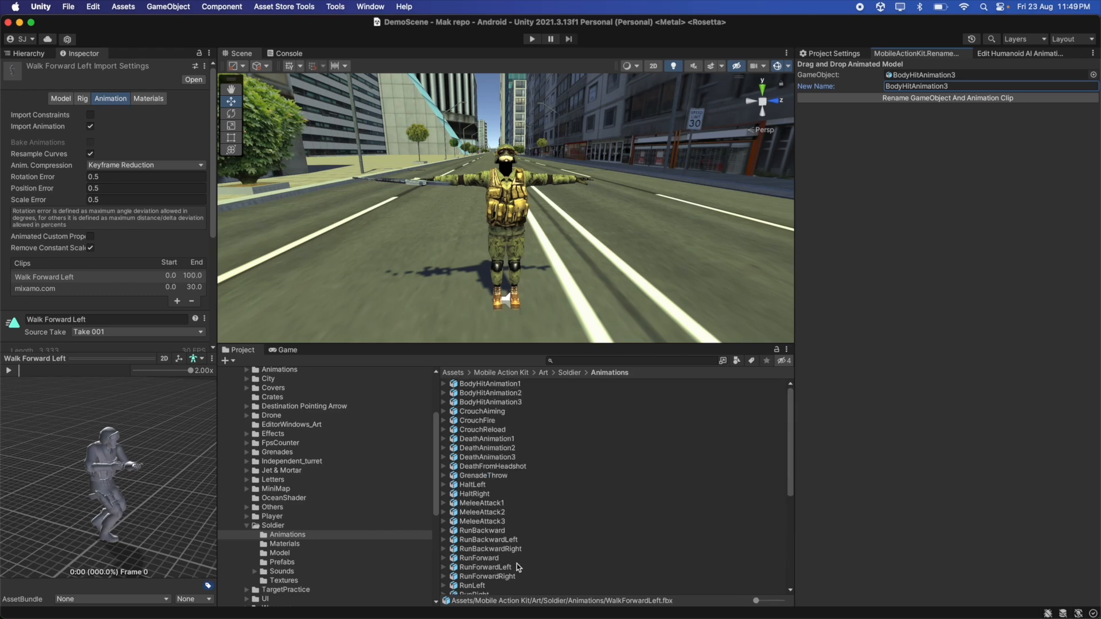
{"action": "scroll", "coordinate": [515, 422], "scroll_direction": "down", "scroll_amount": 7}
{"action": "scroll", "coordinate": [515, 422], "scroll_direction": "up", "scroll_amount": 7}
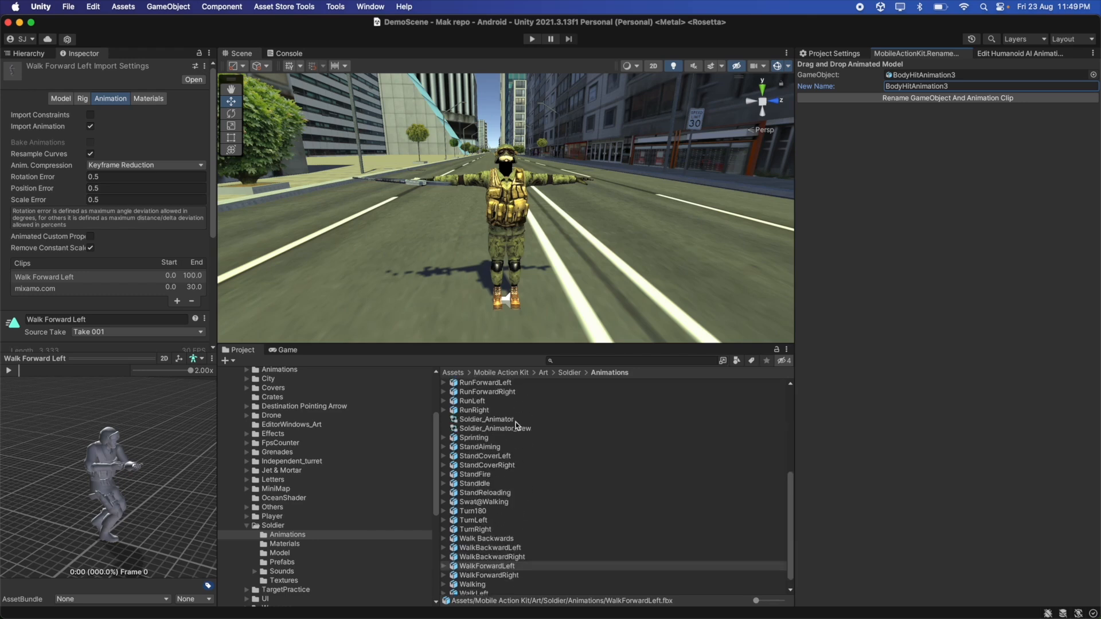
{"action": "right_click", "coordinate": [936, 61]}
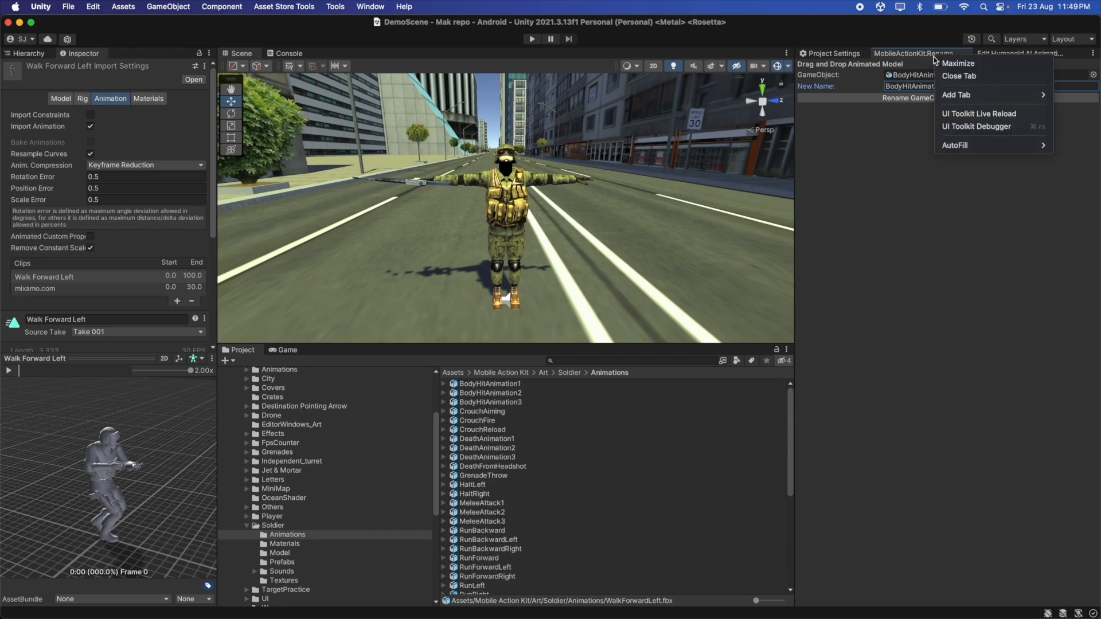
{"action": "left_click", "coordinate": [963, 76]}
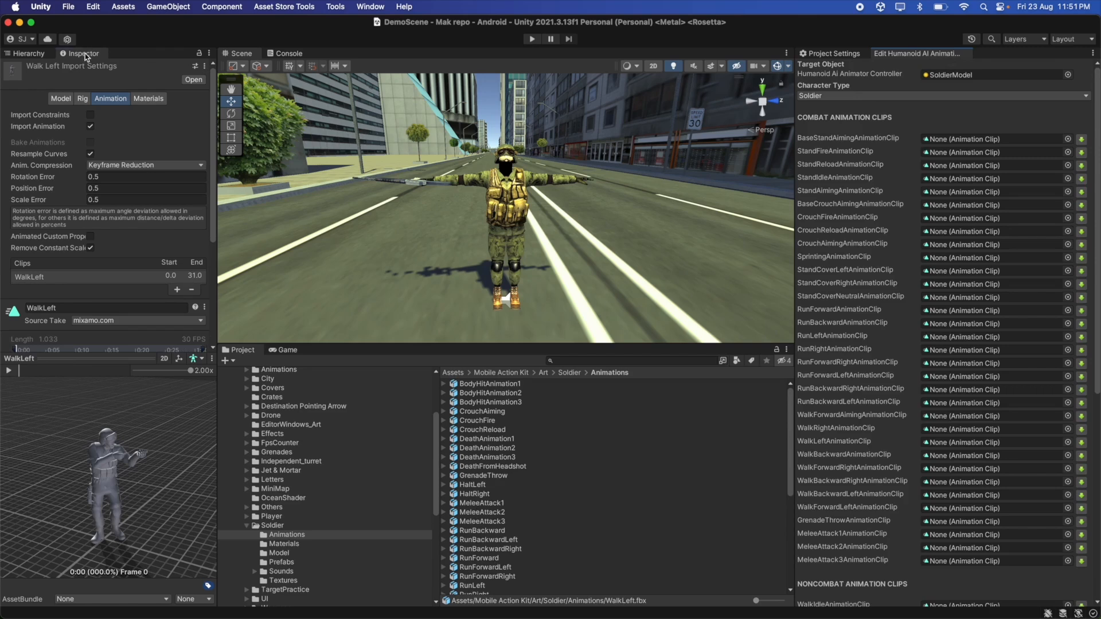
Dock the Inspector between Project Settings and the Edit Humanoid AI Animation window, and bring that window's clip slots into view.
{"action": "left_click_drag", "start_coordinate": [85, 56], "coordinate": [879, 64]}
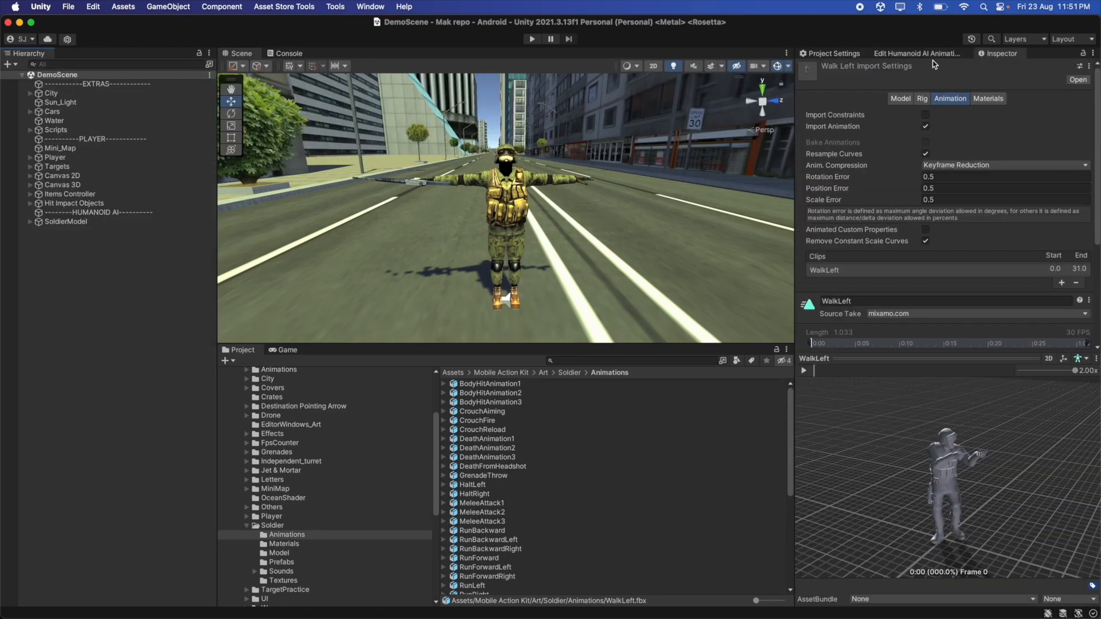
{"action": "left_click_drag", "start_coordinate": [1000, 54], "coordinate": [894, 53]}
{"action": "left_click", "coordinate": [964, 53]}
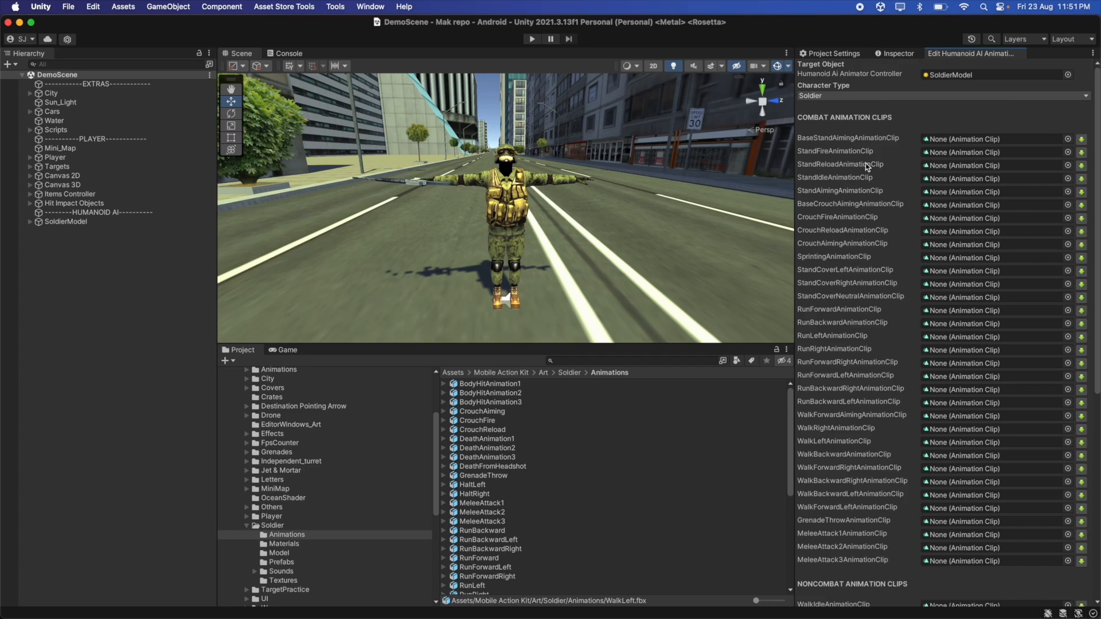
Assign the StandAiming clip to BaseStandAimingAnimationClip and the StandFire clip to StandFireAnimationClip.
{"action": "scroll", "coordinate": [909, 221], "scroll_direction": "down", "scroll_amount": 10}
{"action": "scroll", "coordinate": [909, 218], "scroll_direction": "up", "scroll_amount": 10}
{"action": "scroll", "coordinate": [507, 449], "scroll_direction": "down", "scroll_amount": 7}
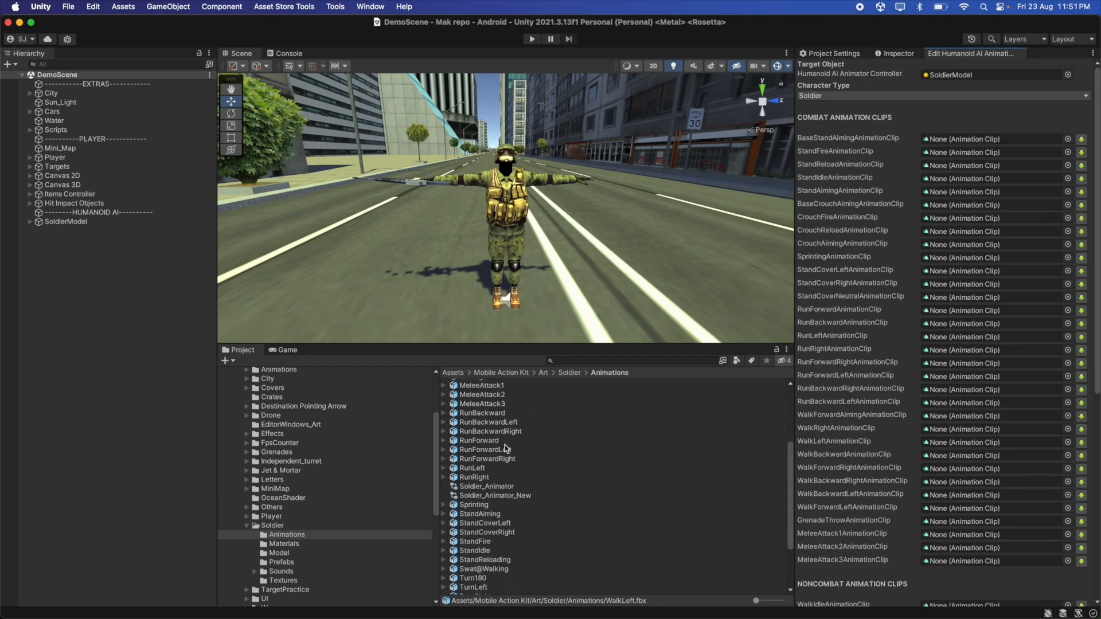
{"action": "left_click", "coordinate": [444, 435]}
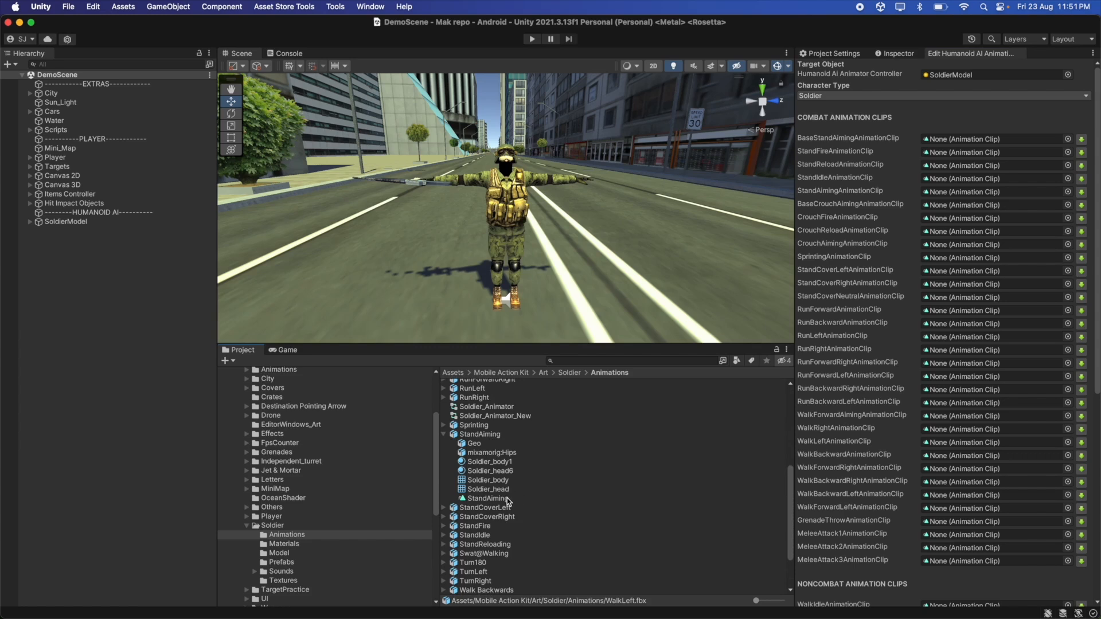
{"action": "left_click_drag", "start_coordinate": [503, 501], "coordinate": [959, 142]}
{"action": "left_click", "coordinate": [444, 526]}
{"action": "scroll", "coordinate": [514, 546], "scroll_direction": "down", "scroll_amount": 2}
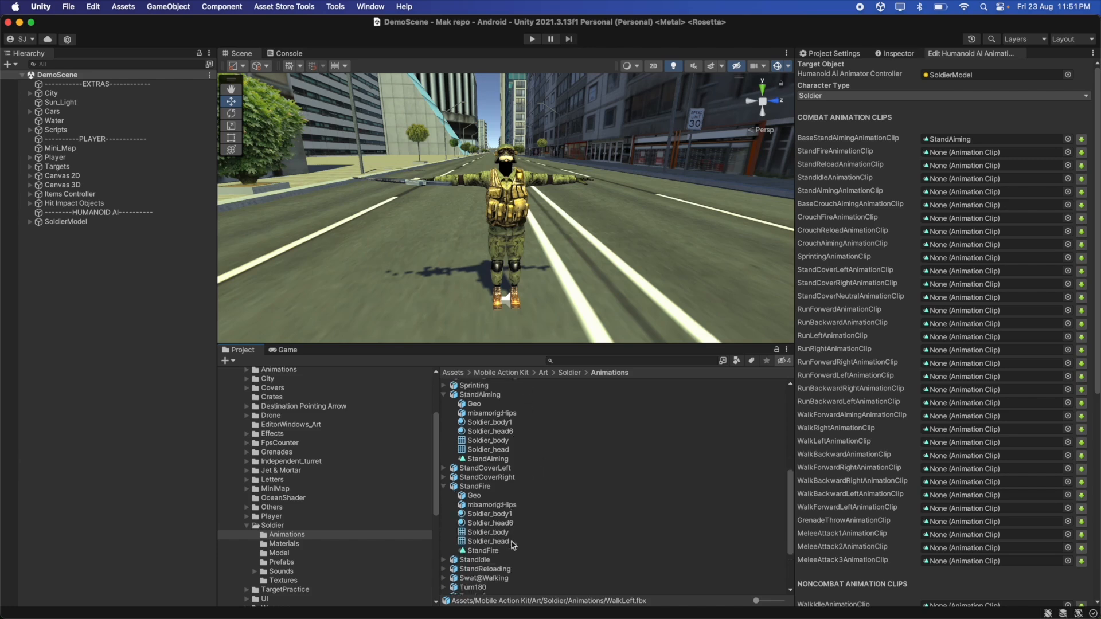
{"action": "scroll", "coordinate": [513, 546], "scroll_direction": "down", "scroll_amount": 1}
{"action": "left_click_drag", "start_coordinate": [495, 543], "coordinate": [968, 153]}
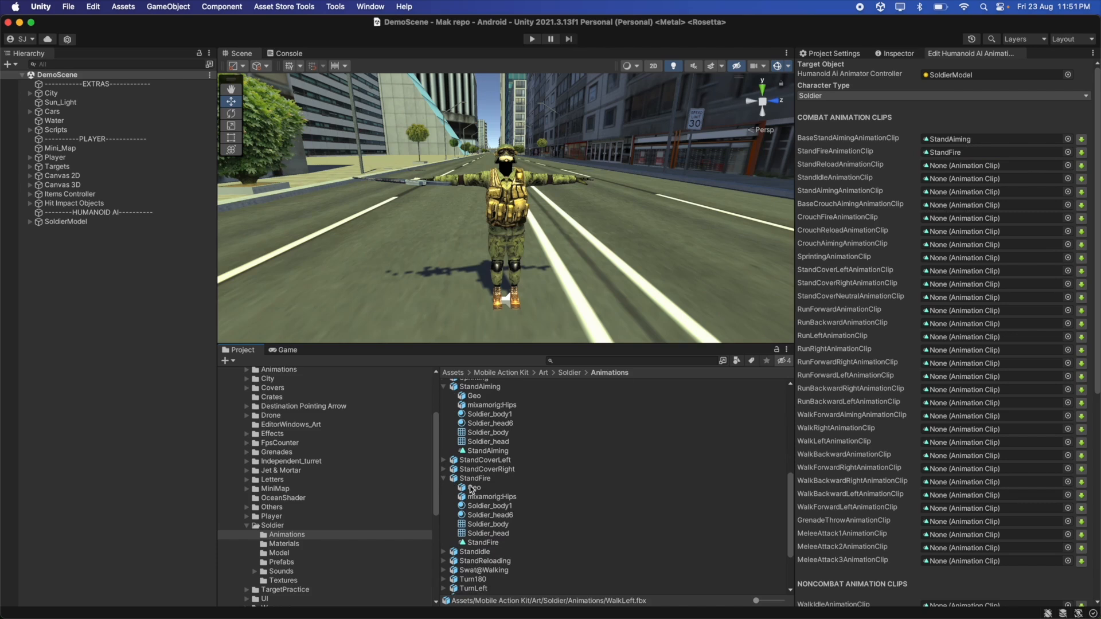
Assign the StandReloading clip to StandReloadAnimationClip and the StandIdle clip to StandIdleAnimationClip.
{"action": "scroll", "coordinate": [472, 489], "scroll_direction": "down", "scroll_amount": 4}
{"action": "left_click", "coordinate": [443, 480]}
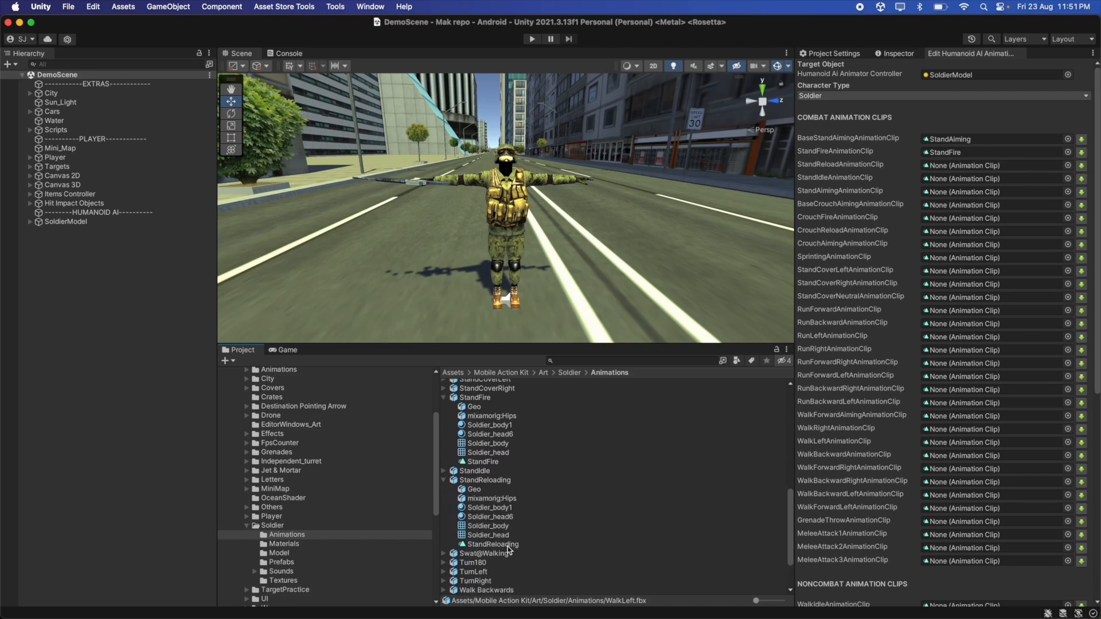
{"action": "left_click_drag", "start_coordinate": [507, 545], "coordinate": [941, 168]}
{"action": "left_click", "coordinate": [444, 471]}
{"action": "scroll", "coordinate": [447, 477], "scroll_direction": "down", "scroll_amount": 3}
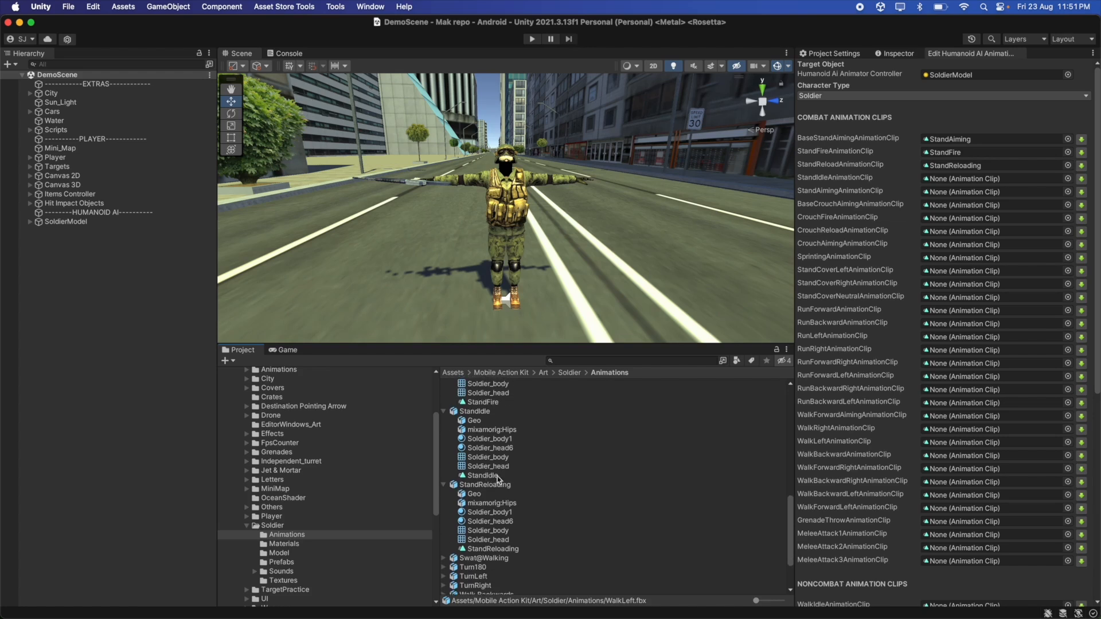
{"action": "left_click_drag", "start_coordinate": [483, 476], "coordinate": [943, 179]}
Assign the StandAiming clip to the StandAimingAnimationClip slot of the combat clips.
{"action": "scroll", "coordinate": [525, 513], "scroll_direction": "up", "scroll_amount": 5}
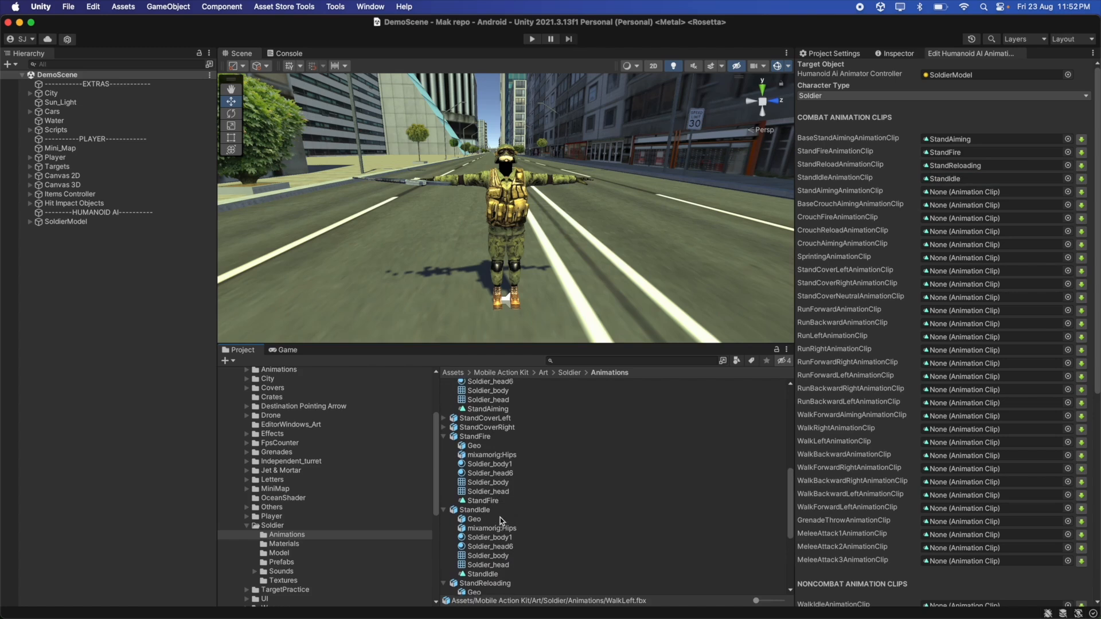
{"action": "scroll", "coordinate": [501, 520], "scroll_direction": "up", "scroll_amount": 3}
{"action": "left_click_drag", "start_coordinate": [503, 470], "coordinate": [951, 195]}
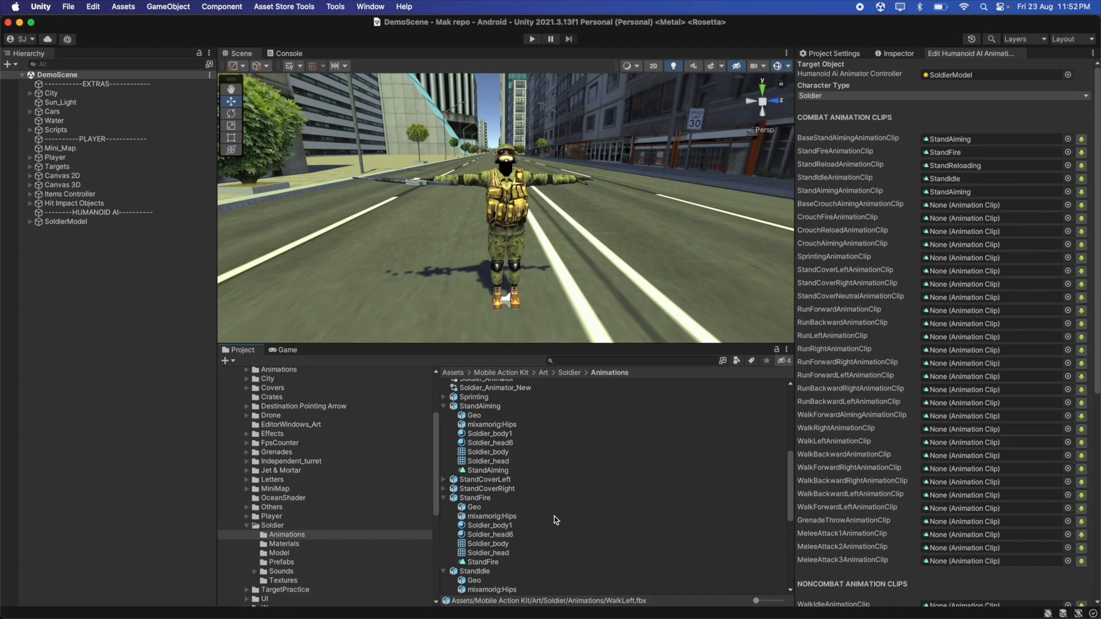
Assign the CrouchAiming clip to BaseCrouchAimingAnimationClip and the CrouchFire clip to CrouchFireAnimationClip.
{"action": "scroll", "coordinate": [555, 521], "scroll_direction": "up", "scroll_amount": 10}
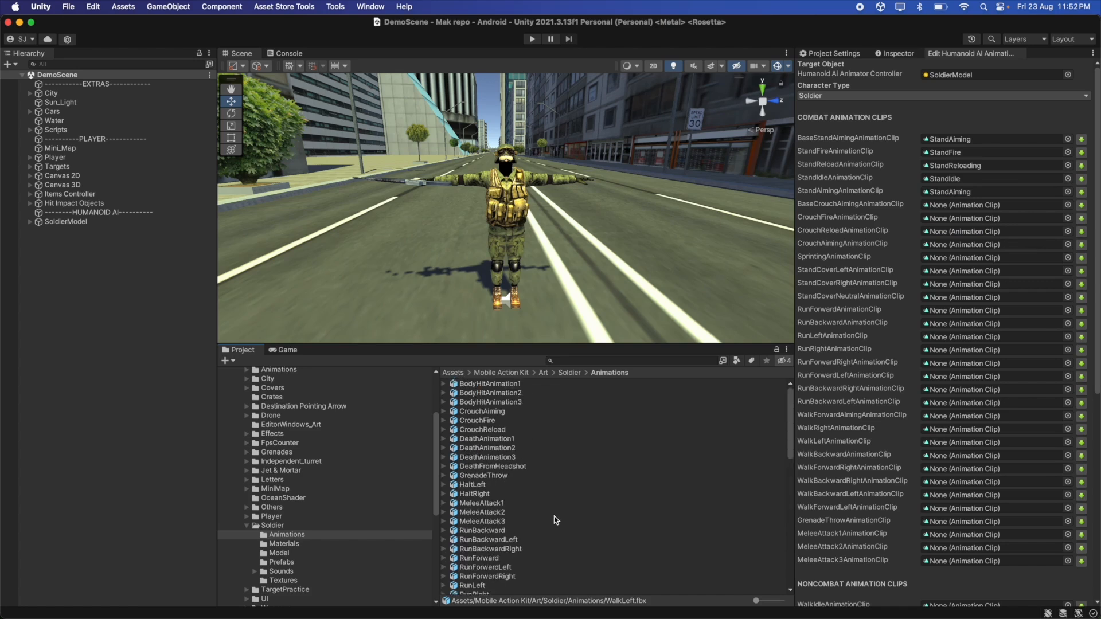
{"action": "left_click", "coordinate": [444, 412]}
{"action": "left_click_drag", "start_coordinate": [516, 475], "coordinate": [949, 204]}
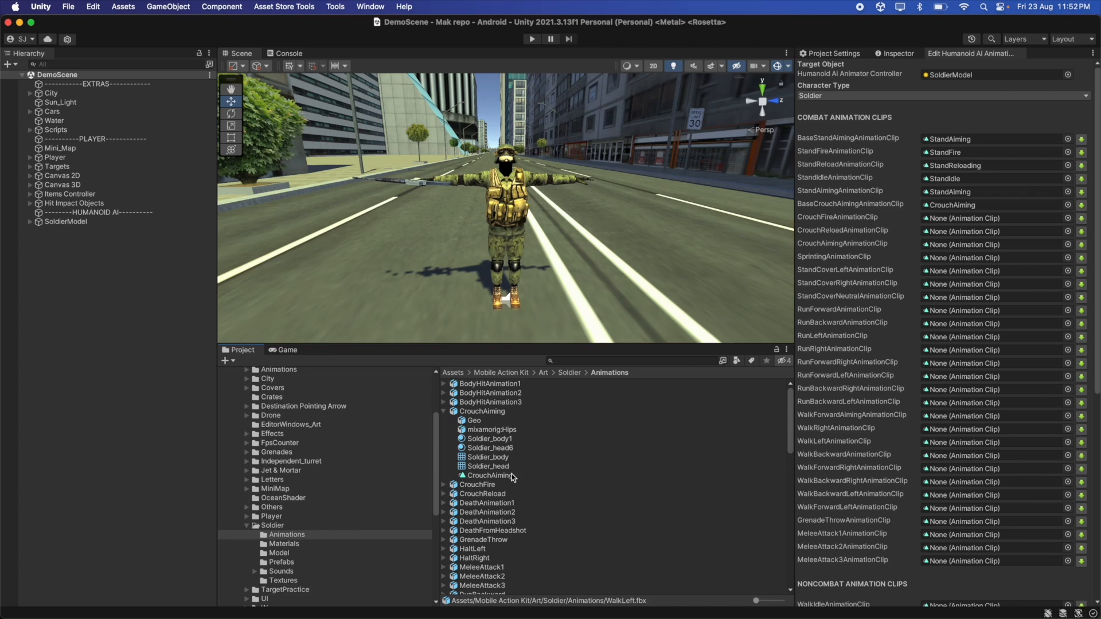
{"action": "left_click", "coordinate": [444, 485]}
{"action": "left_click_drag", "start_coordinate": [500, 551], "coordinate": [952, 218]}
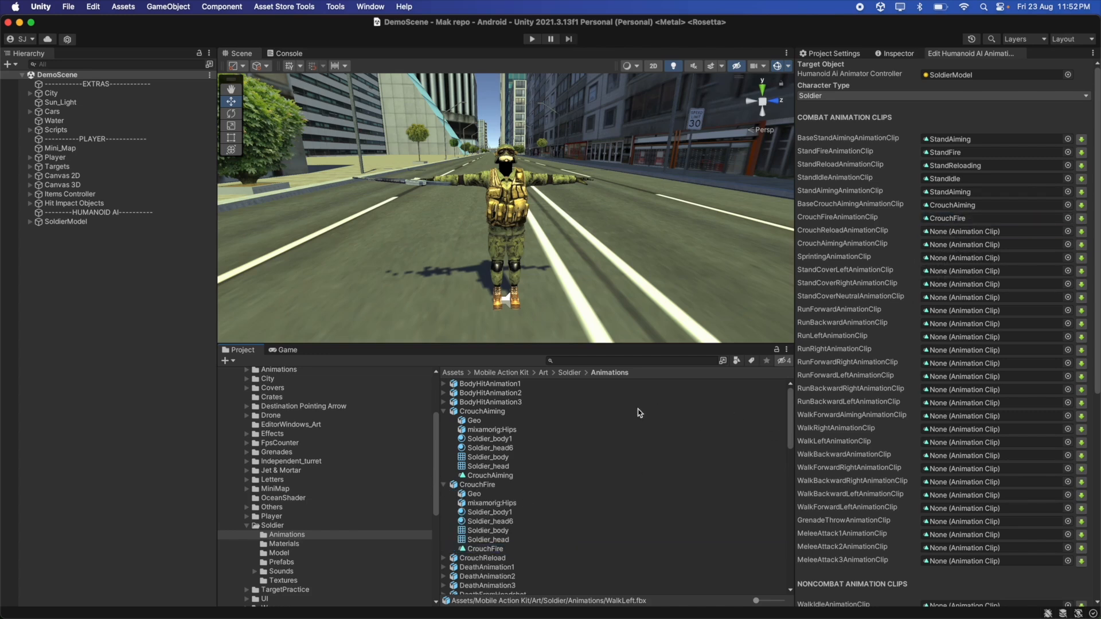
Assign the CrouchReload clip to CrouchReloadAnimationClip and the CrouchAiming clip to CrouchAimingAnimationClip.
{"action": "left_click", "coordinate": [444, 558]}
{"action": "scroll", "coordinate": [486, 515], "scroll_direction": "down", "scroll_amount": 5}
{"action": "left_click", "coordinate": [532, 524]}
{"action": "left_click_drag", "start_coordinate": [532, 523], "coordinate": [937, 233]}
{"action": "scroll", "coordinate": [539, 466], "scroll_direction": "up", "scroll_amount": 3}
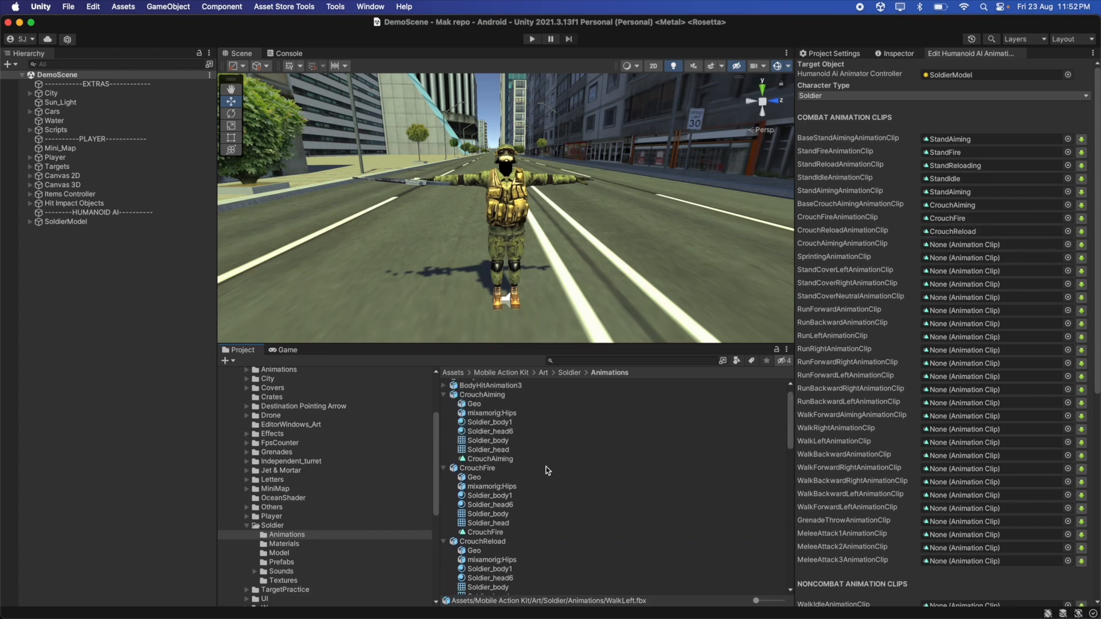
{"action": "left_click_drag", "start_coordinate": [509, 459], "coordinate": [969, 245]}
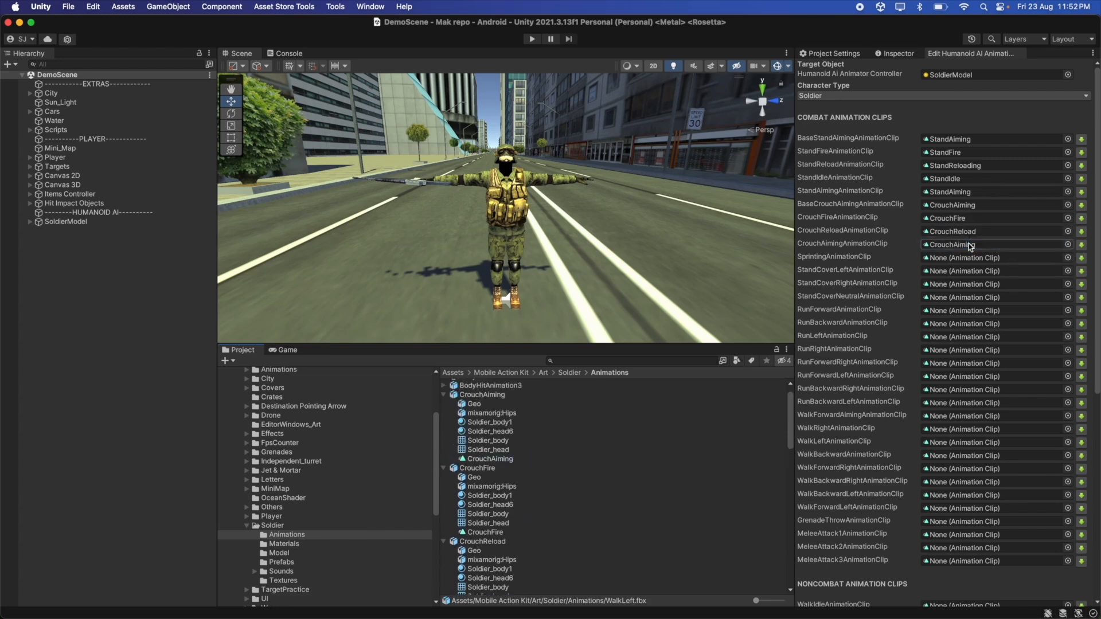
Find the Sprinting model in the Soldier Animations folder and assign its clip to SprintingAnimationClip.
{"action": "scroll", "coordinate": [631, 442], "scroll_direction": "down", "scroll_amount": 15}
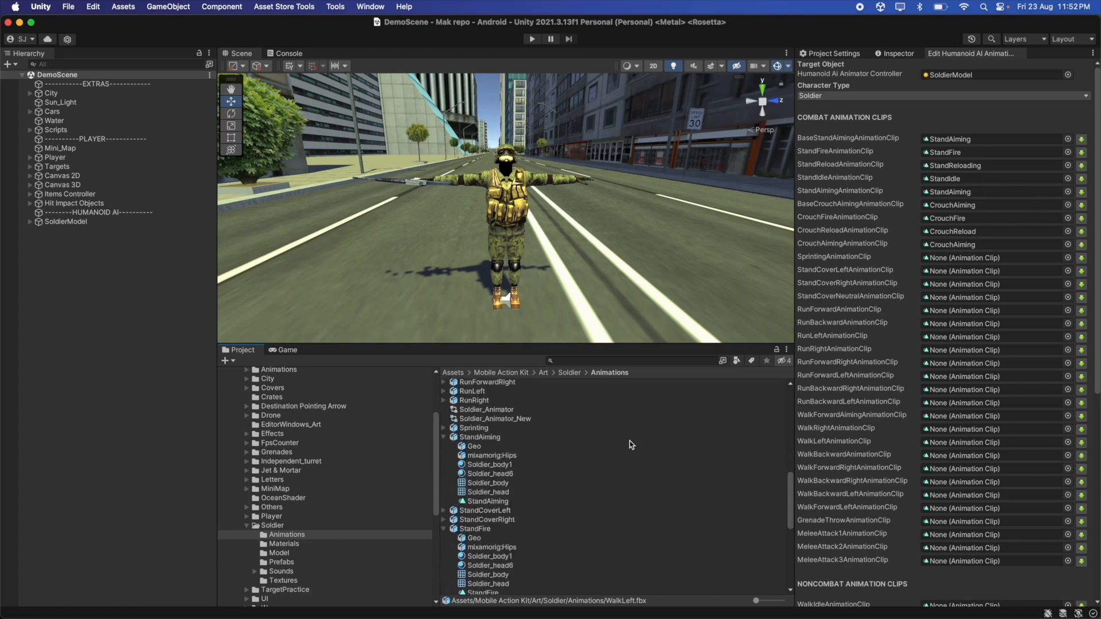
{"action": "scroll", "coordinate": [619, 449], "scroll_direction": "down", "scroll_amount": 5}
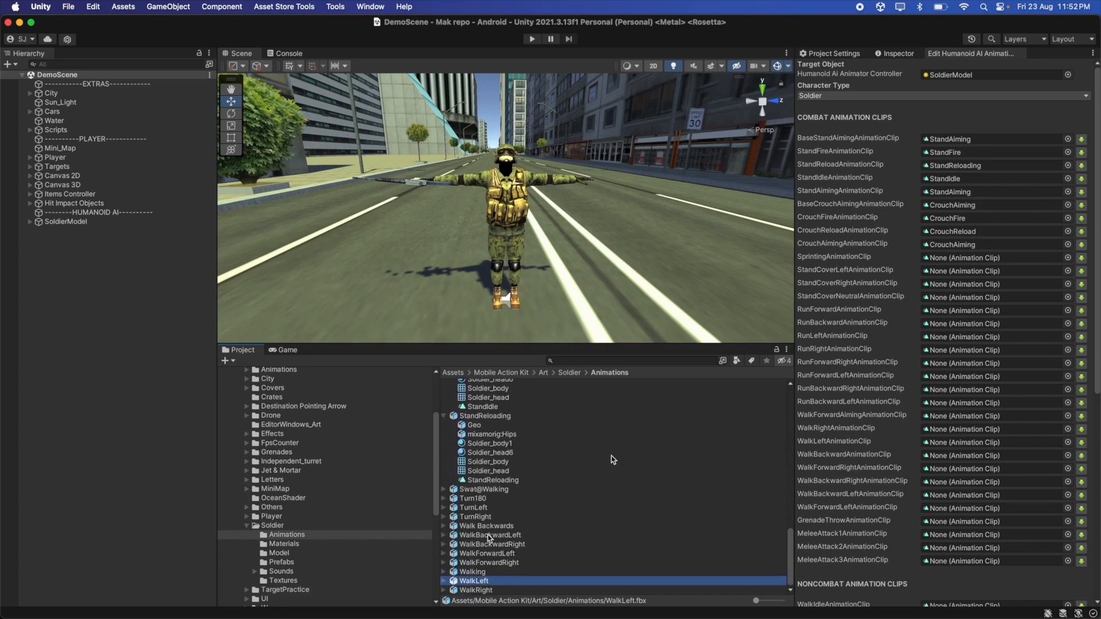
{"action": "scroll", "coordinate": [497, 534], "scroll_direction": "up", "scroll_amount": 8}
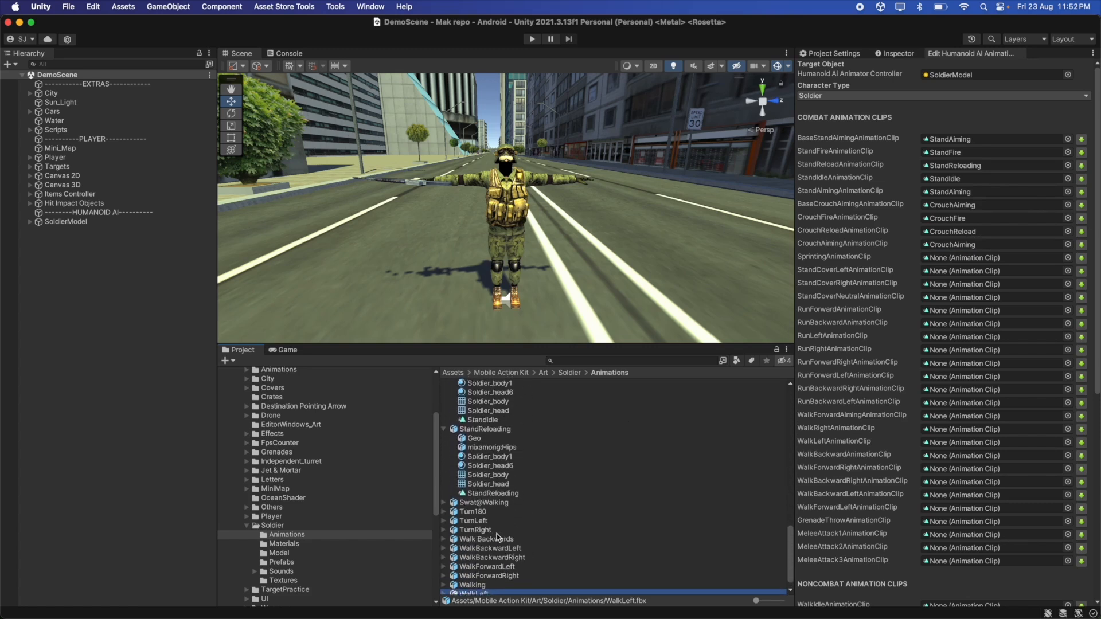
{"action": "scroll", "coordinate": [497, 534], "scroll_direction": "up", "scroll_amount": 8}
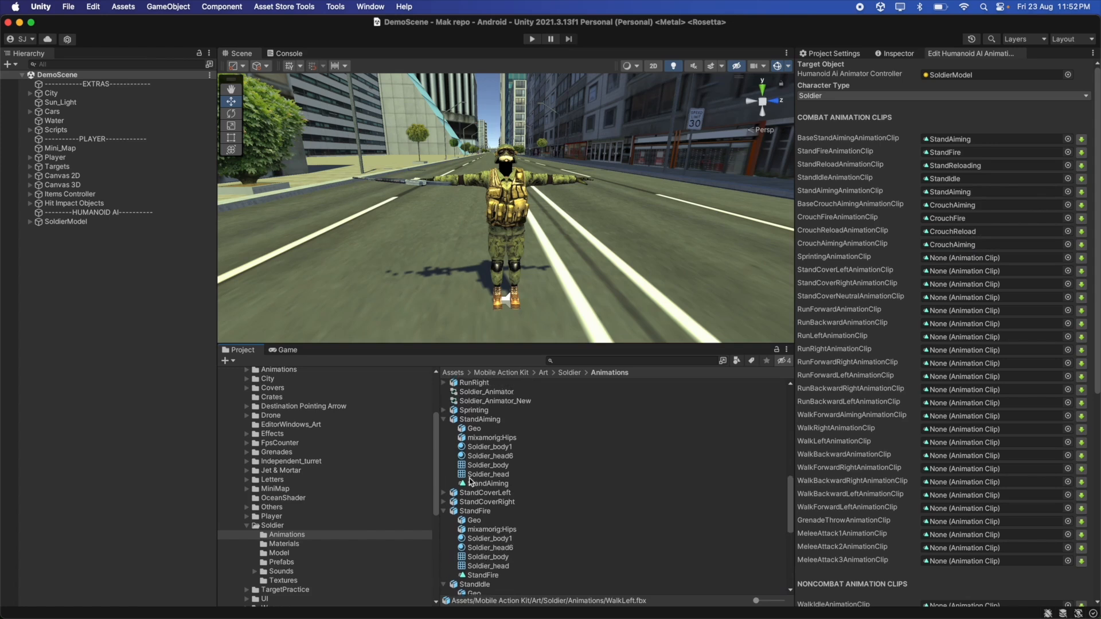
{"action": "left_click_drag", "start_coordinate": [499, 494], "coordinate": [941, 262]}
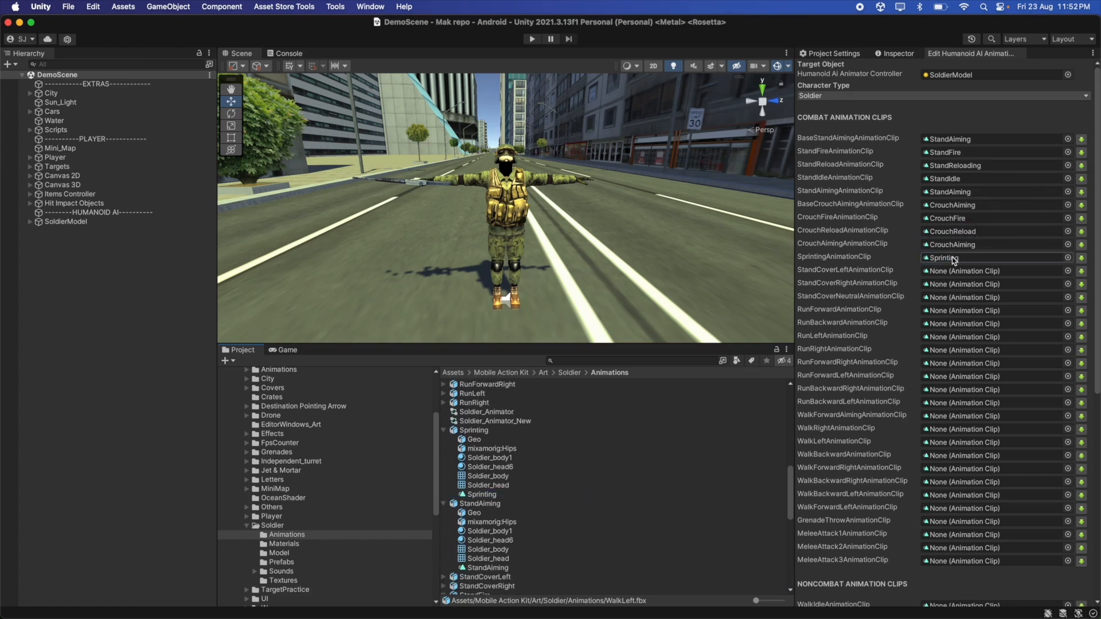
Assign the StandCoverLeft clip to StandCoverLeftAnimationClip and the StandCoverRight clip to StandCoverRightAnimationClip.
{"action": "scroll", "coordinate": [603, 450], "scroll_direction": "down", "scroll_amount": 5}
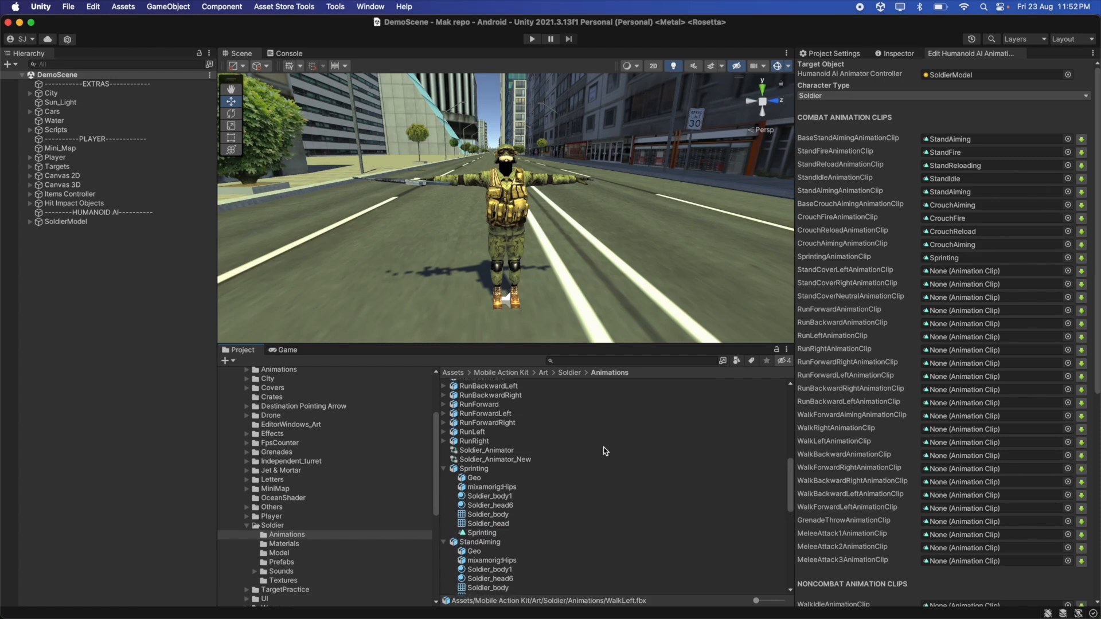
{"action": "left_click", "coordinate": [444, 471]}
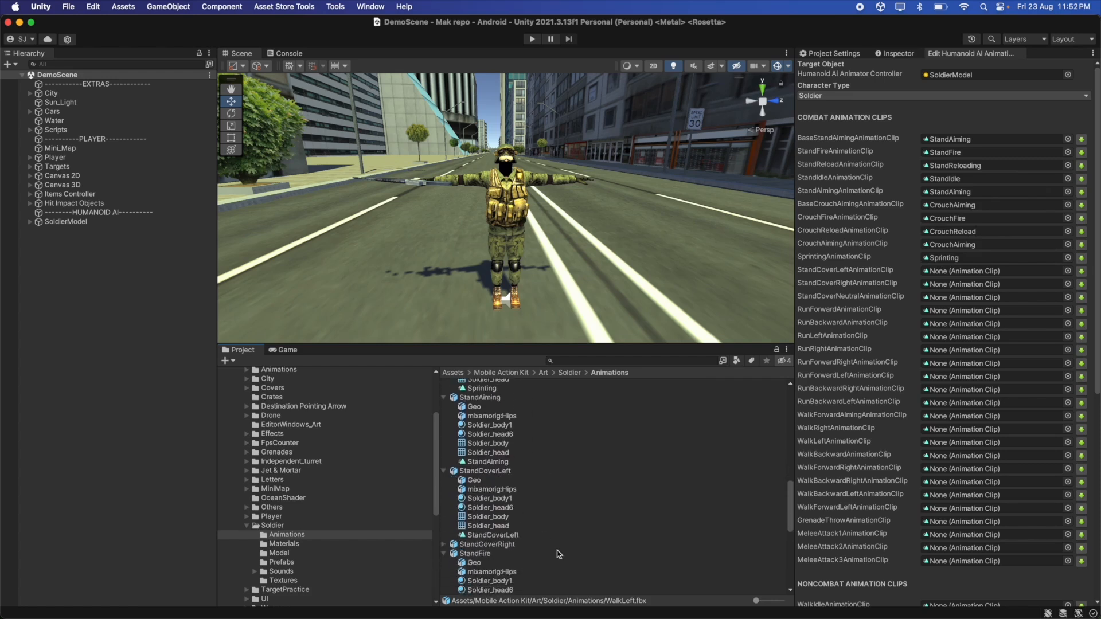
{"action": "left_click_drag", "start_coordinate": [513, 535], "coordinate": [925, 271]}
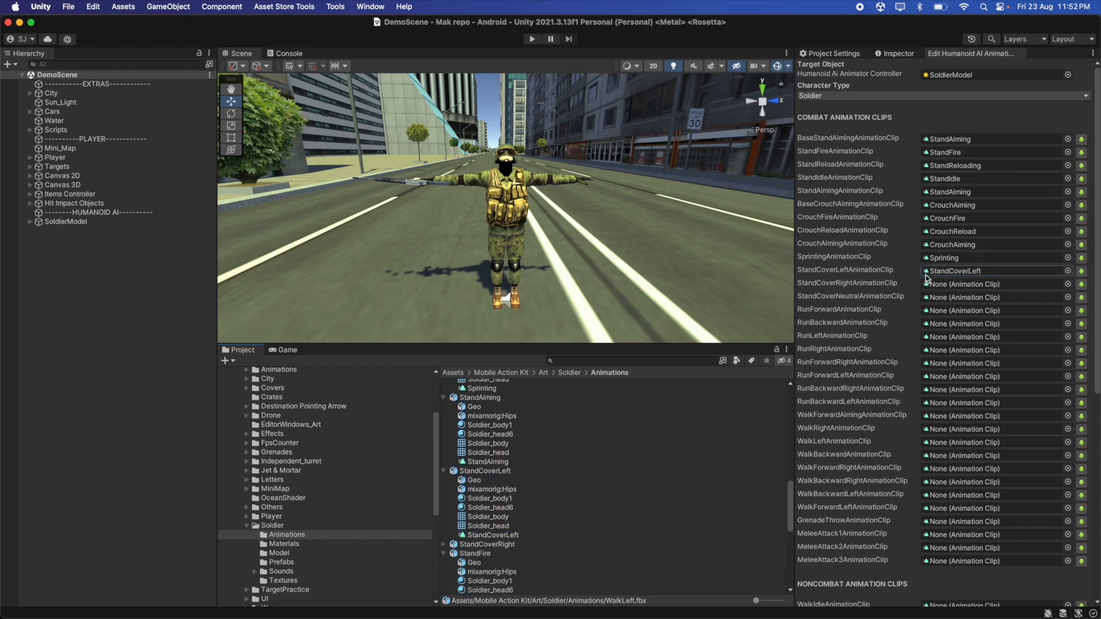
{"action": "left_click", "coordinate": [444, 546]}
{"action": "scroll", "coordinate": [470, 516], "scroll_direction": "down", "scroll_amount": 3}
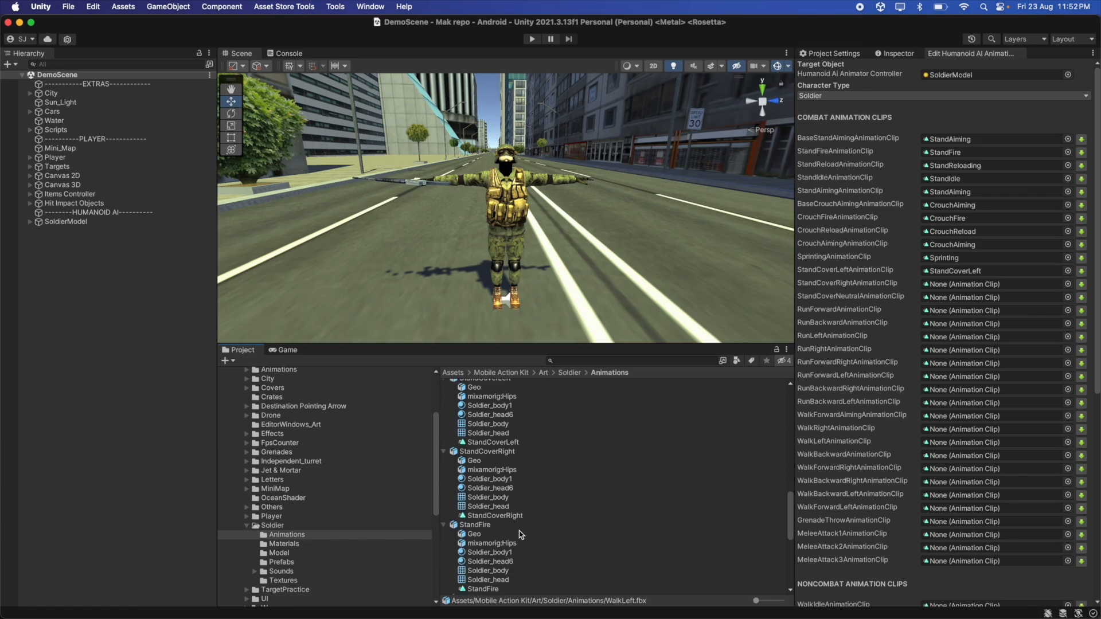
{"action": "left_click_drag", "start_coordinate": [493, 515], "coordinate": [967, 289]}
Assign the StandIdle clip to the StandCoverNeutralAnimationClip slot of the combat clips.
{"action": "scroll", "coordinate": [583, 484], "scroll_direction": "up", "scroll_amount": 3}
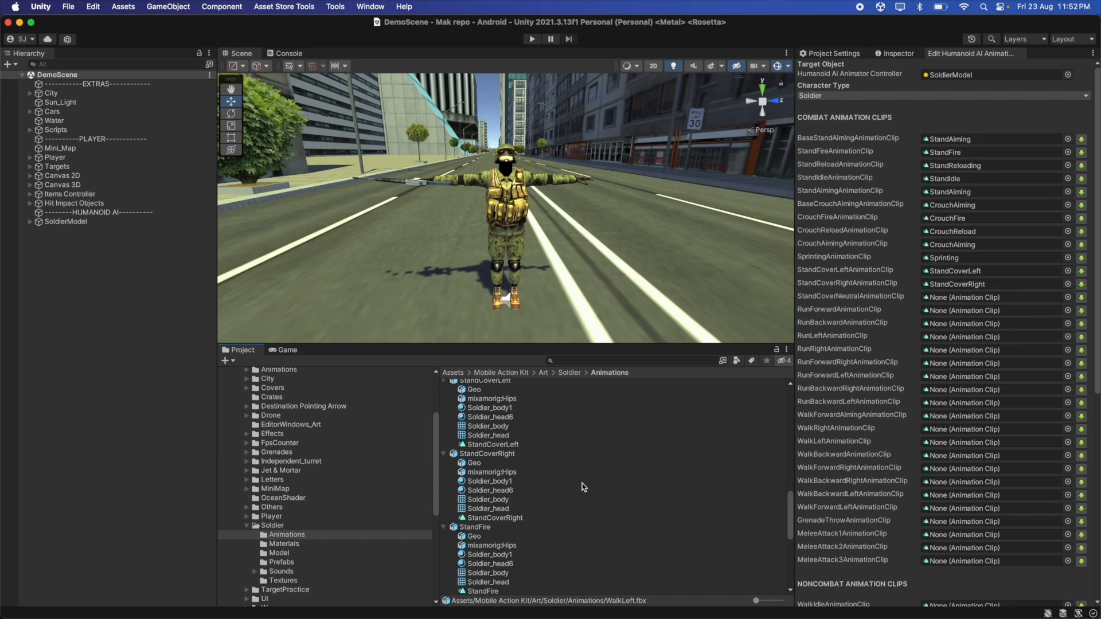
{"action": "scroll", "coordinate": [583, 483], "scroll_direction": "up", "scroll_amount": 10}
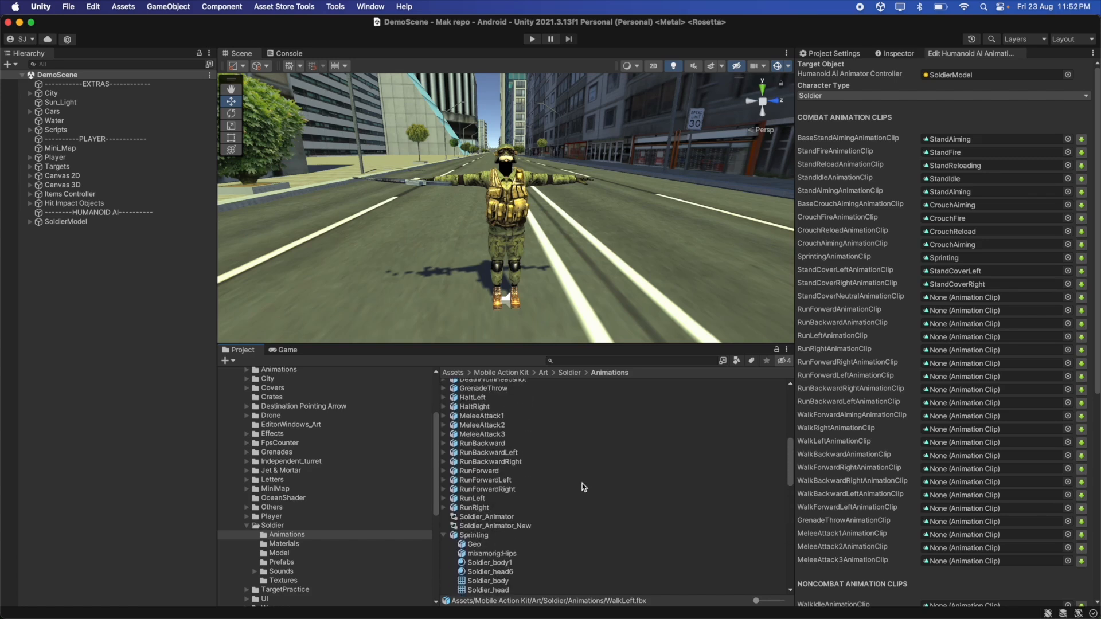
{"action": "scroll", "coordinate": [583, 483], "scroll_direction": "up", "scroll_amount": 5}
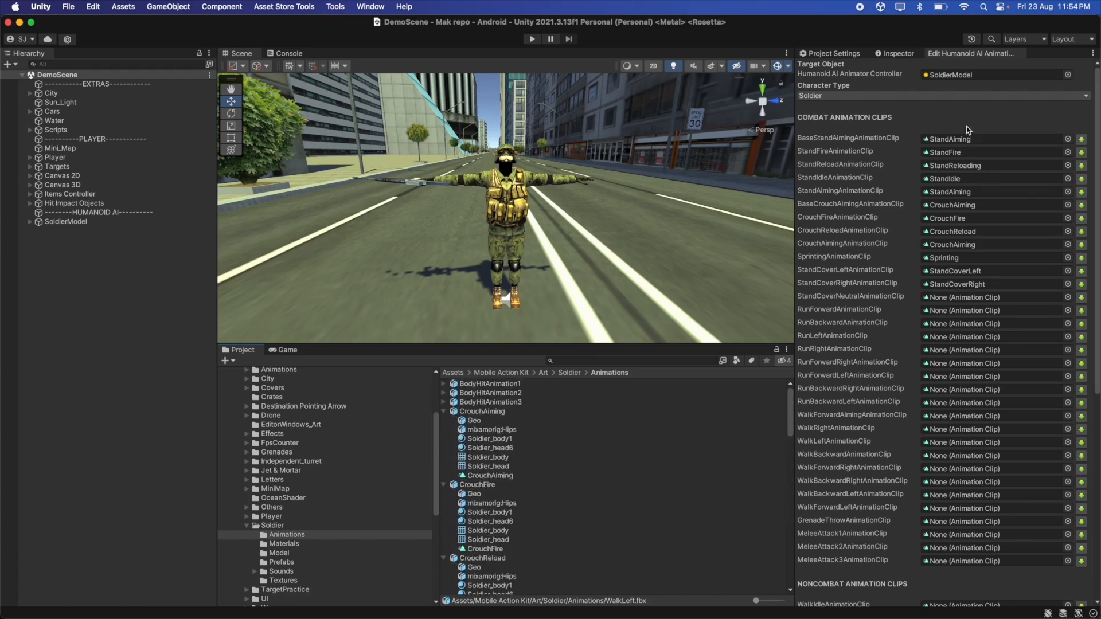
{"action": "left_click", "coordinate": [952, 179]}
{"action": "left_click_drag", "start_coordinate": [495, 486], "coordinate": [969, 303]}
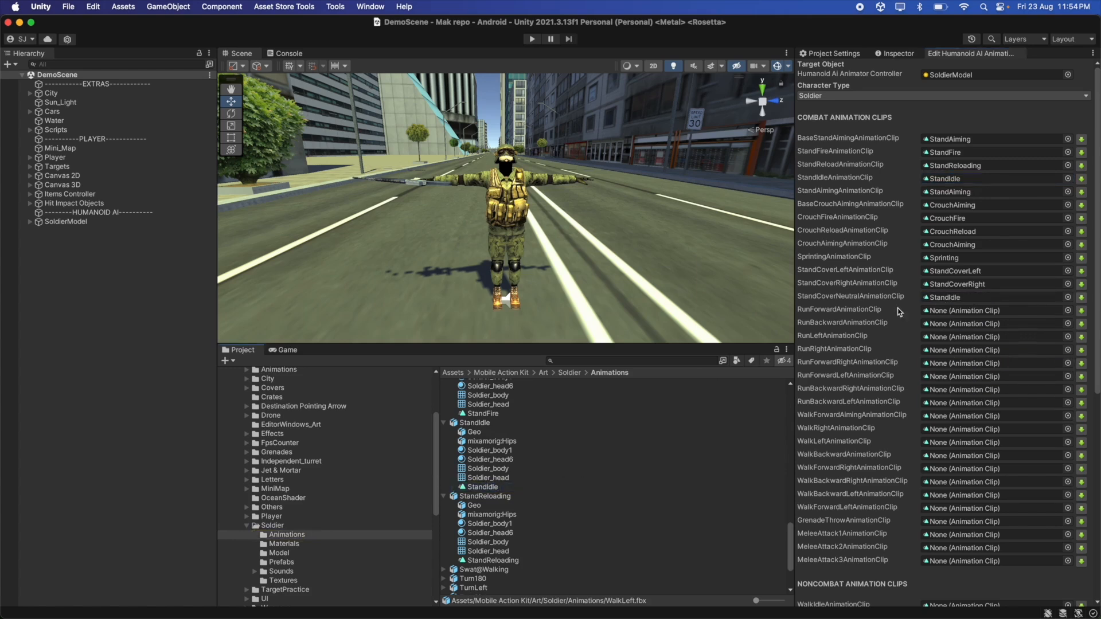
Find the RunForward model in the Soldier Animations folder and assign its clip to RunForwardAnimationClip.
{"action": "scroll", "coordinate": [620, 442], "scroll_direction": "up", "scroll_amount": 10}
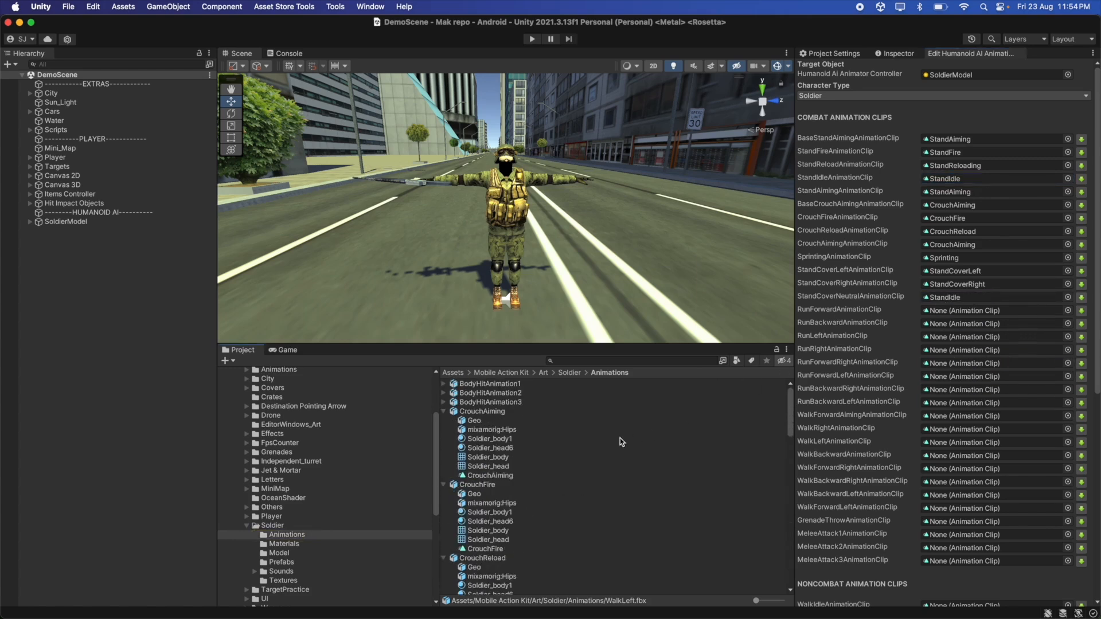
{"action": "scroll", "coordinate": [621, 438], "scroll_direction": "down", "scroll_amount": 10}
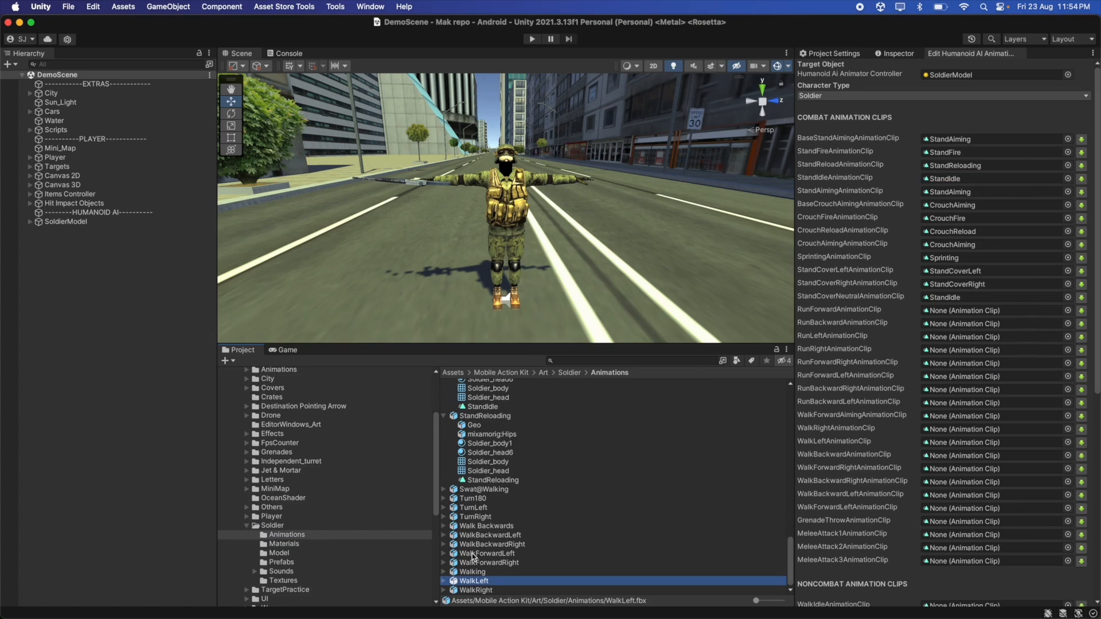
{"action": "scroll", "coordinate": [468, 574], "scroll_direction": "up", "scroll_amount": 10}
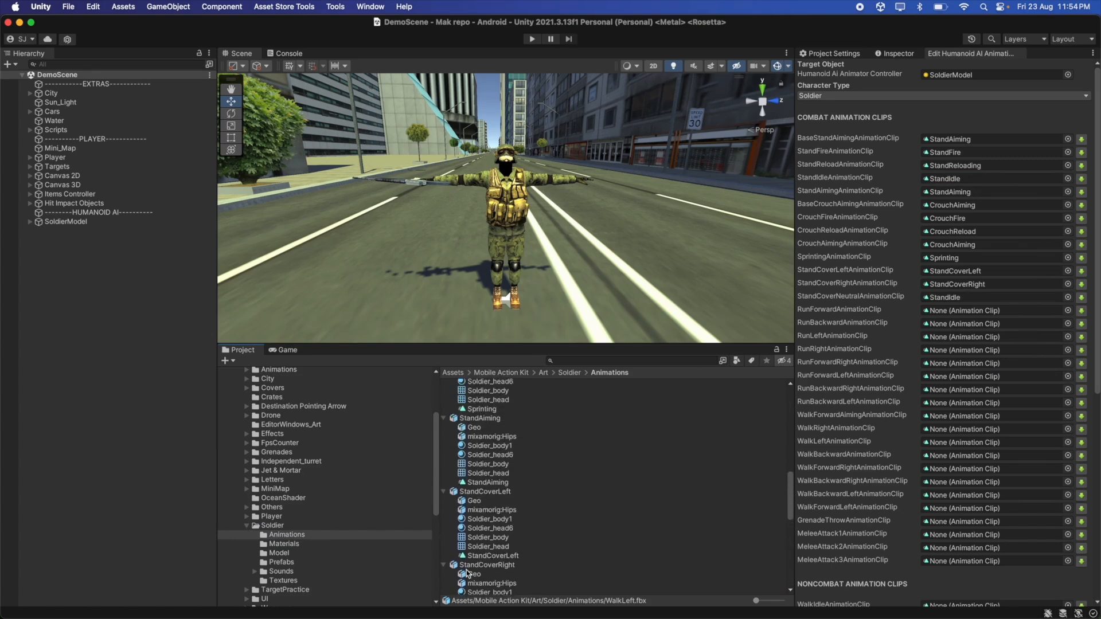
{"action": "scroll", "coordinate": [468, 573], "scroll_direction": "up", "scroll_amount": 2}
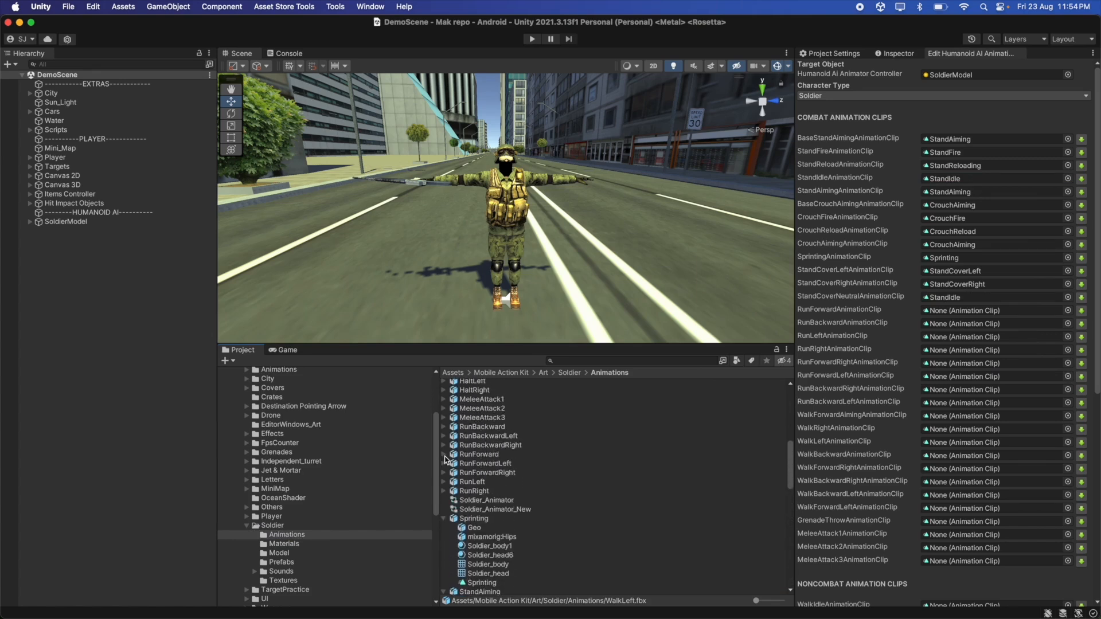
{"action": "left_click", "coordinate": [445, 455]}
{"action": "left_click_drag", "start_coordinate": [511, 518], "coordinate": [933, 312]}
Assign the RunBackward model's animation clip to the RunBackwardAnimationClip slot.
{"action": "scroll", "coordinate": [912, 263], "scroll_direction": "down", "scroll_amount": 1}
{"action": "scroll", "coordinate": [912, 263], "scroll_direction": "down", "scroll_amount": 3}
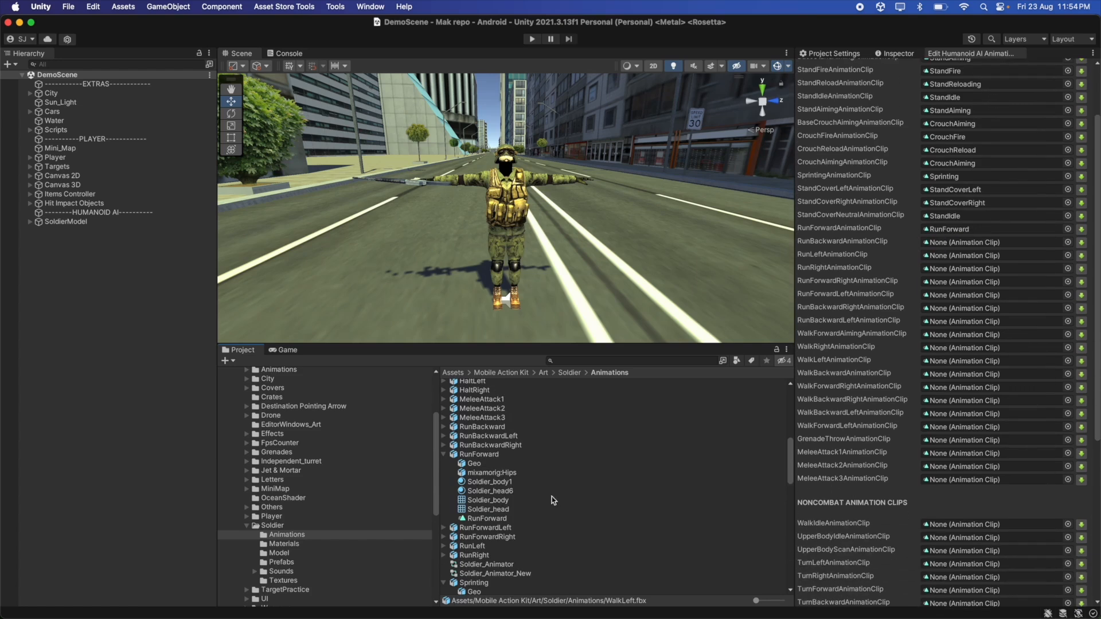
{"action": "left_click", "coordinate": [445, 427]}
{"action": "left_click_drag", "start_coordinate": [513, 493], "coordinate": [950, 244]}
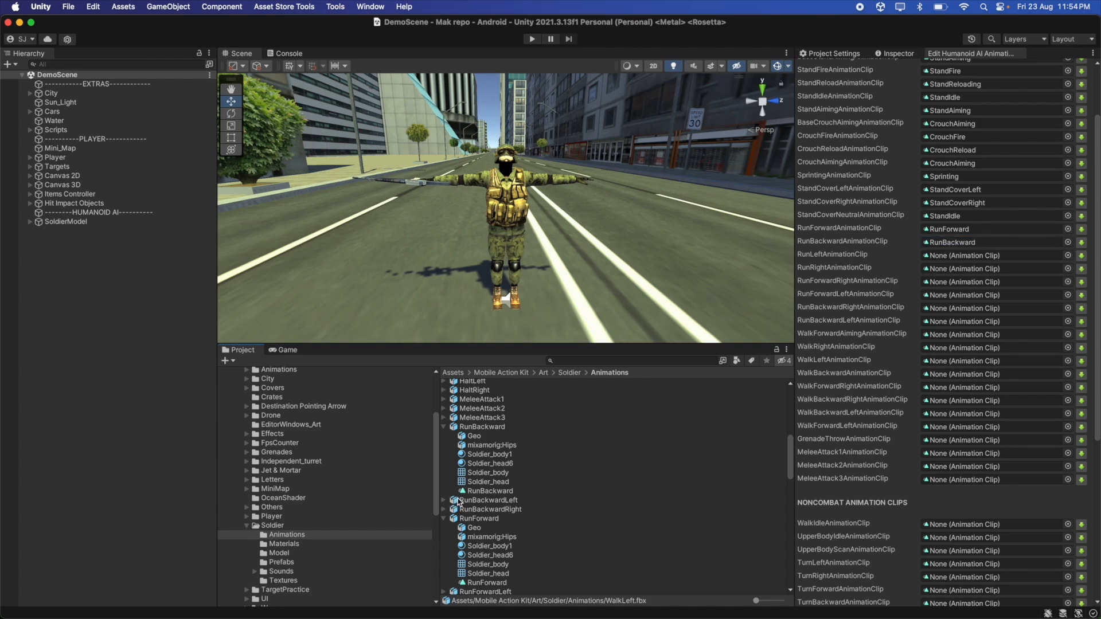
Assign the RunLeft model's animation clip to the RunLeftAnimationClip slot.
{"action": "scroll", "coordinate": [465, 493], "scroll_direction": "down", "scroll_amount": 4}
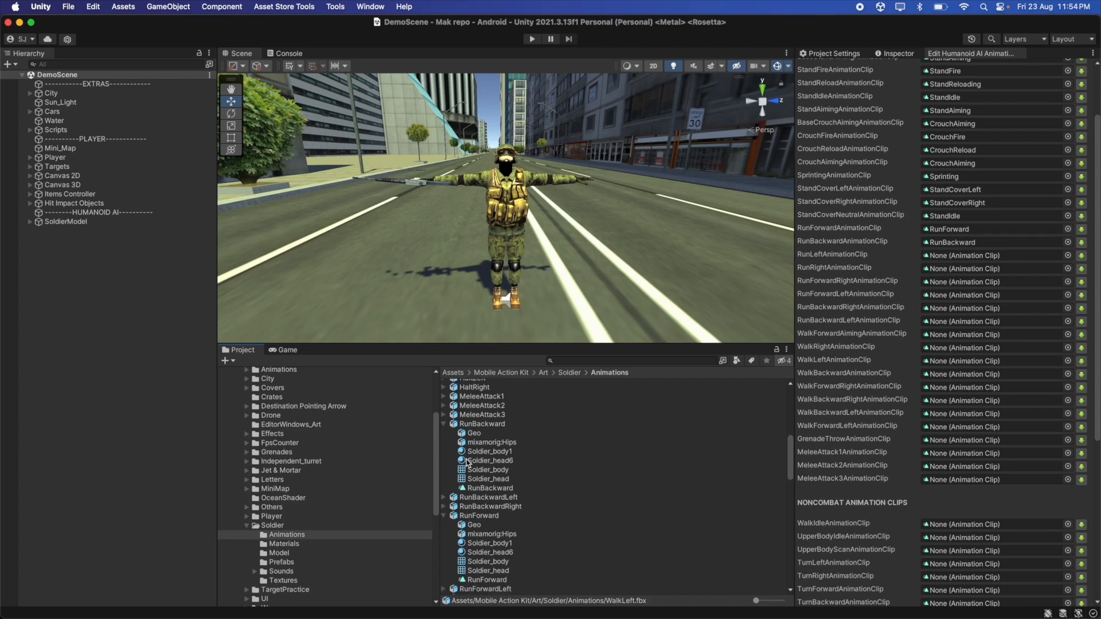
{"action": "scroll", "coordinate": [466, 468], "scroll_direction": "down", "scroll_amount": 1}
{"action": "left_click", "coordinate": [443, 529]}
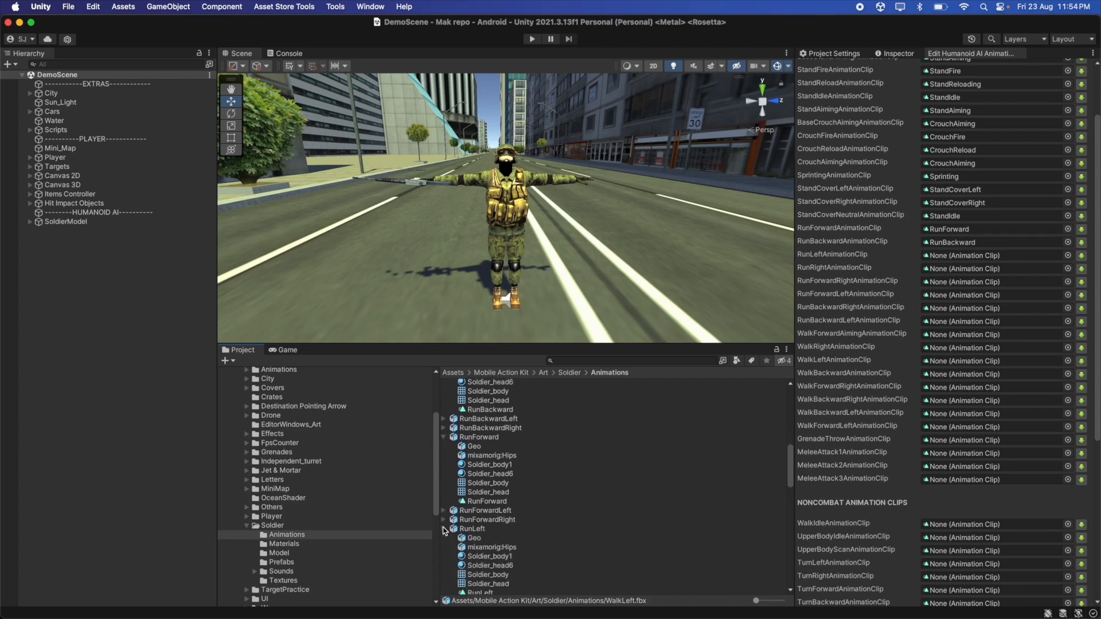
{"action": "scroll", "coordinate": [508, 572], "scroll_direction": "down", "scroll_amount": 1}
{"action": "left_click_drag", "start_coordinate": [481, 568], "coordinate": [943, 255]}
{"action": "scroll", "coordinate": [448, 533], "scroll_direction": "down", "scroll_amount": 3}
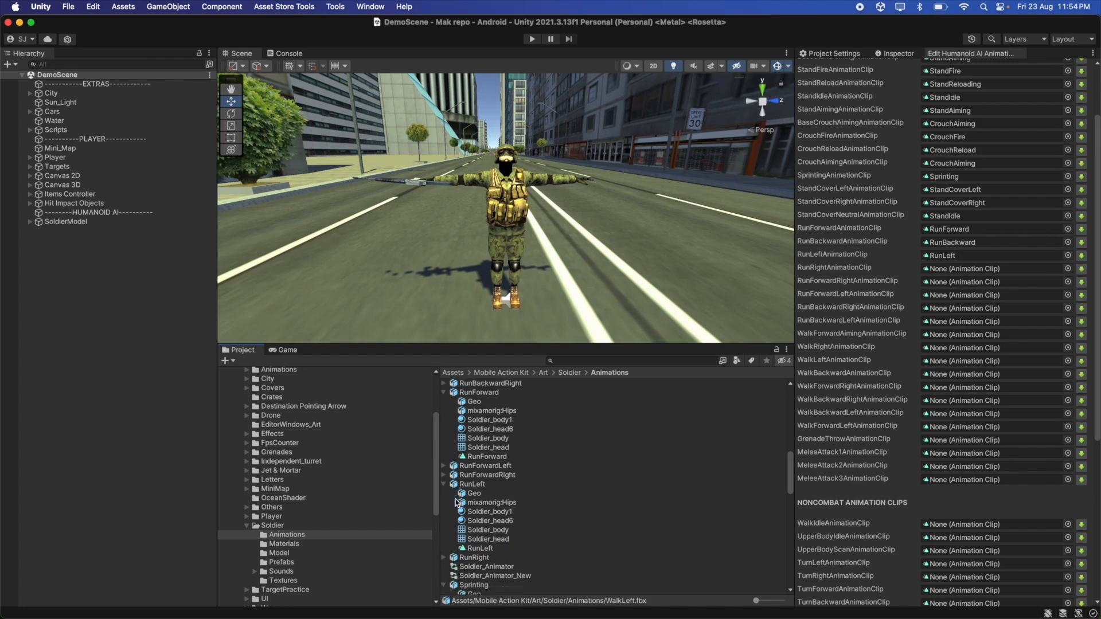
Assign the RunRight model's animation clip to the RunRightAnimationClip slot.
{"action": "left_click", "coordinate": [442, 534]}
{"action": "scroll", "coordinate": [459, 534], "scroll_direction": "down", "scroll_amount": 3}
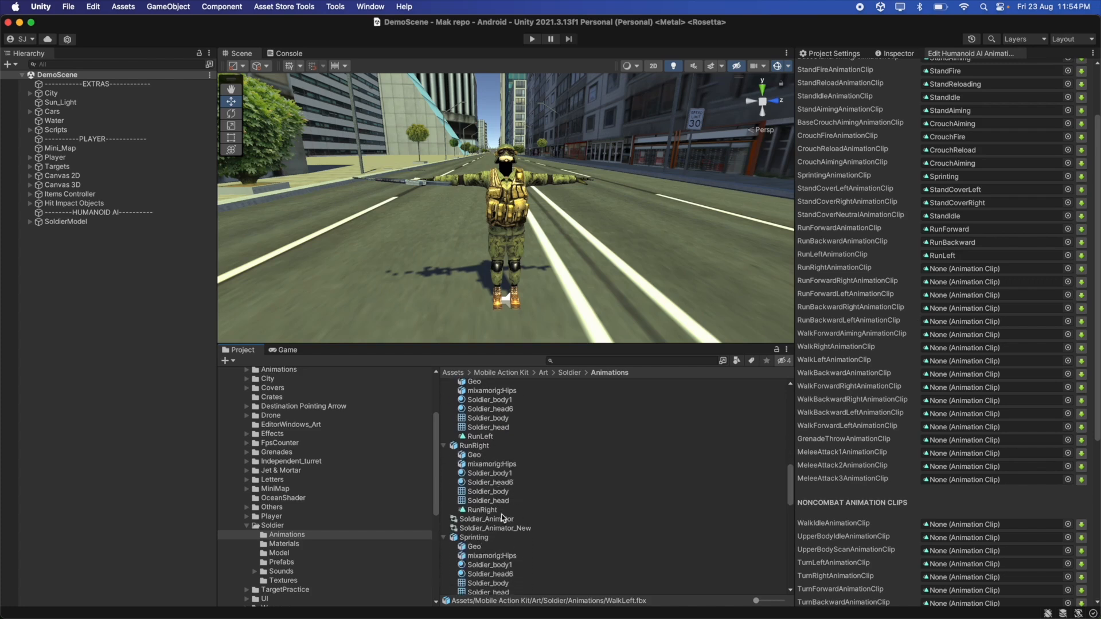
{"action": "left_click_drag", "start_coordinate": [482, 510], "coordinate": [959, 267]}
Assign the RunForwardRight and RunForwardLeft clips to the RunForwardRightAnimationClip and RunForwardLeftAnimationClip slots.
{"action": "scroll", "coordinate": [524, 509], "scroll_direction": "up", "scroll_amount": 3}
{"action": "left_click", "coordinate": [443, 448]}
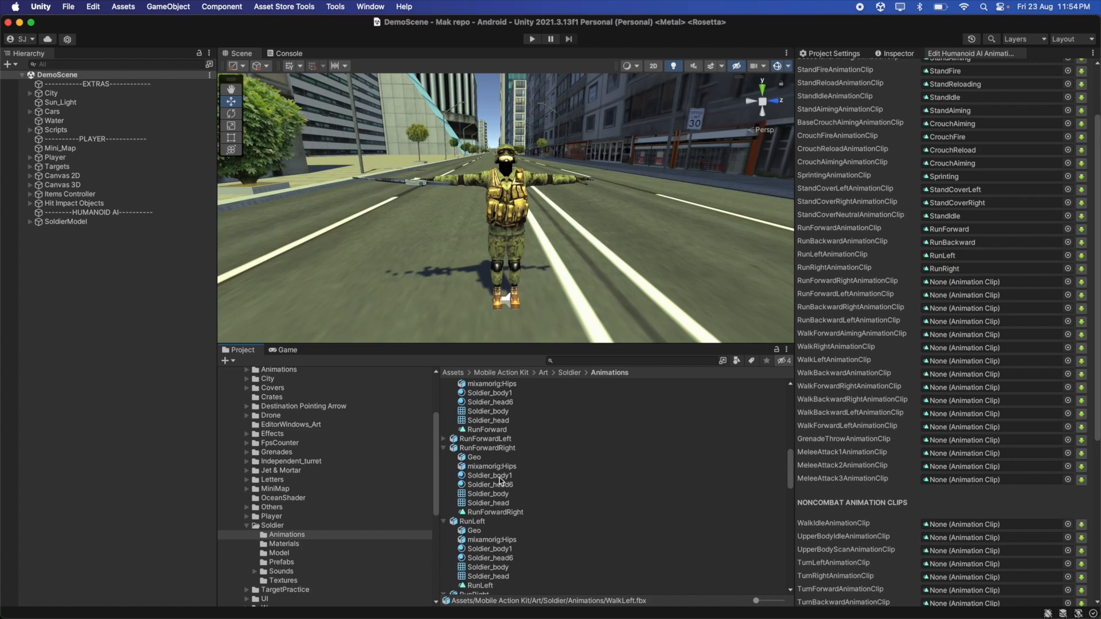
{"action": "left_click_drag", "start_coordinate": [519, 514], "coordinate": [941, 282]}
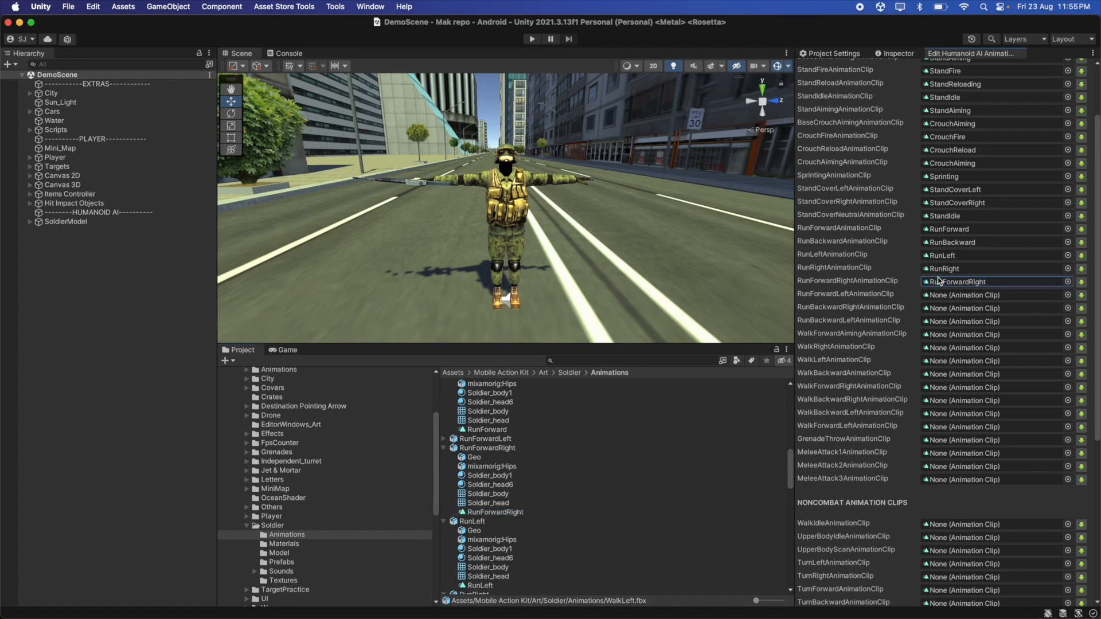
{"action": "left_click", "coordinate": [445, 439]}
{"action": "left_click_drag", "start_coordinate": [492, 503], "coordinate": [934, 296]}
Assign the RunBackwardRight and RunBackwardLeft clips to the RunBackwardRightAnimationClip and RunBackwardLeftAnimationClip slots.
{"action": "scroll", "coordinate": [646, 451], "scroll_direction": "up", "scroll_amount": 4}
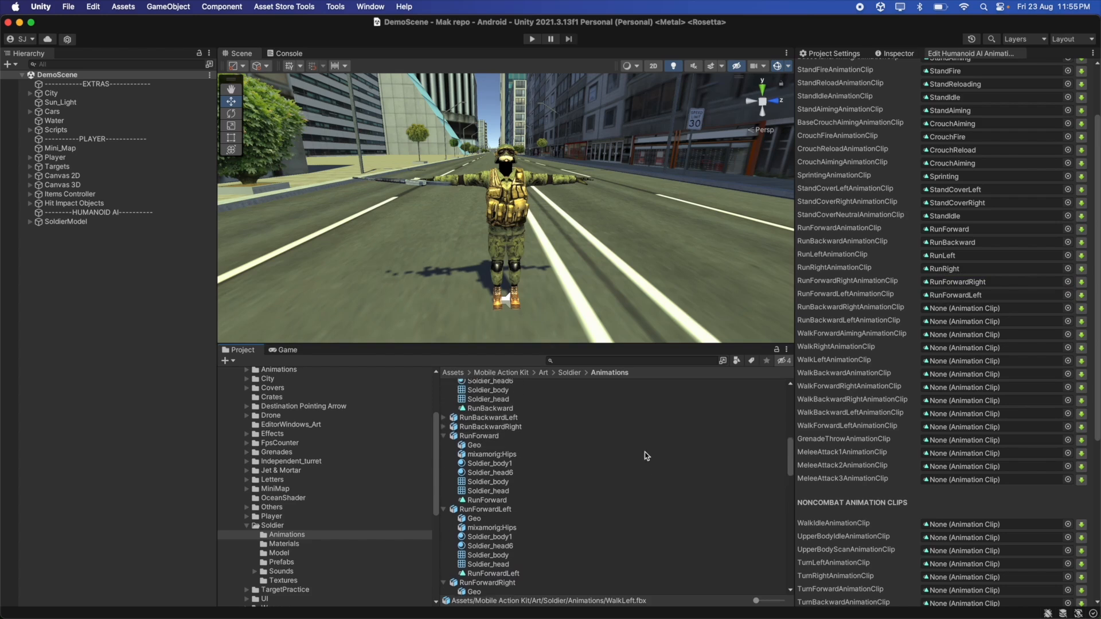
{"action": "left_click", "coordinate": [444, 438]}
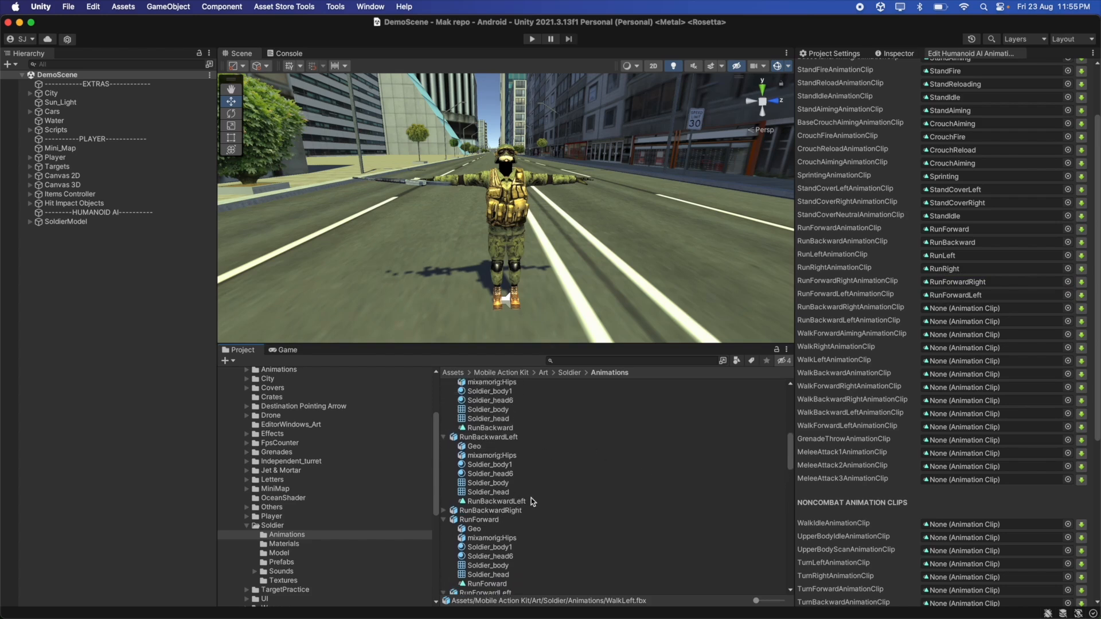
{"action": "left_click", "coordinate": [443, 510]}
{"action": "left_click_drag", "start_coordinate": [494, 510], "coordinate": [962, 309]}
{"action": "left_click_drag", "start_coordinate": [518, 439], "coordinate": [956, 322]}
Find the Swat@Walking model in the Soldier Animations folder and preview its Walking and mixamo.com clips in the import settings.
{"action": "scroll", "coordinate": [957, 322], "scroll_direction": "down", "scroll_amount": 5}
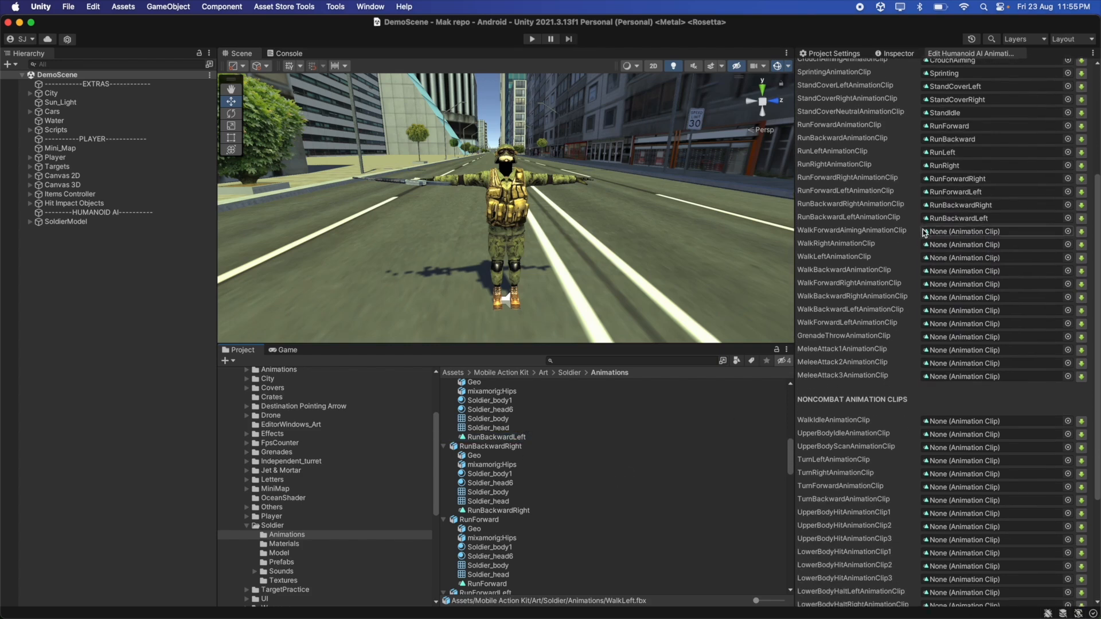
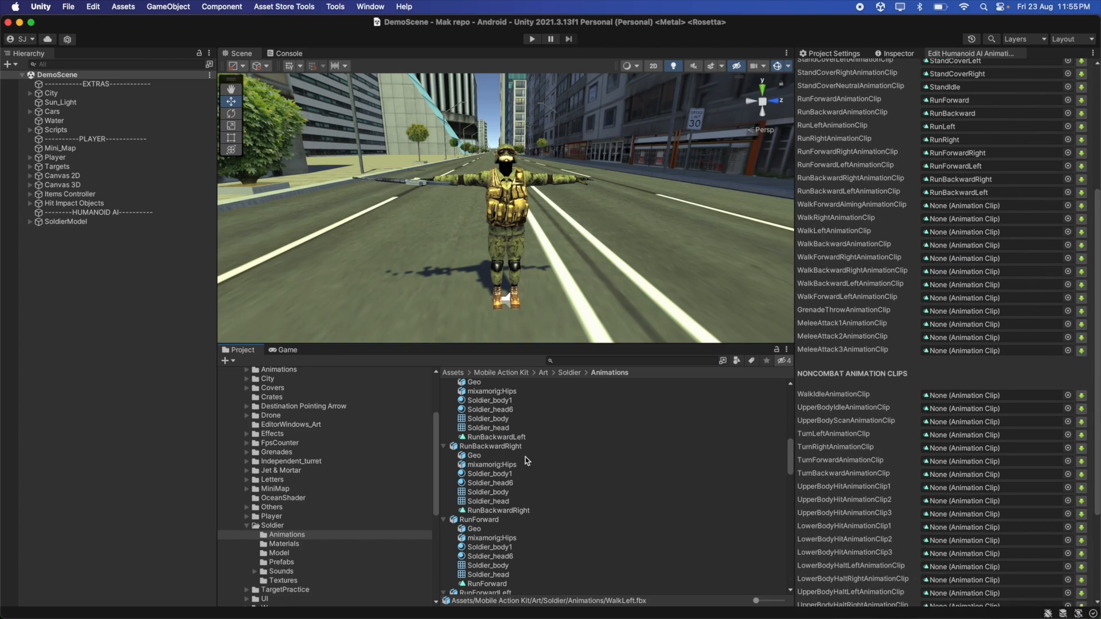
{"action": "scroll", "coordinate": [526, 456], "scroll_direction": "up", "scroll_amount": 10}
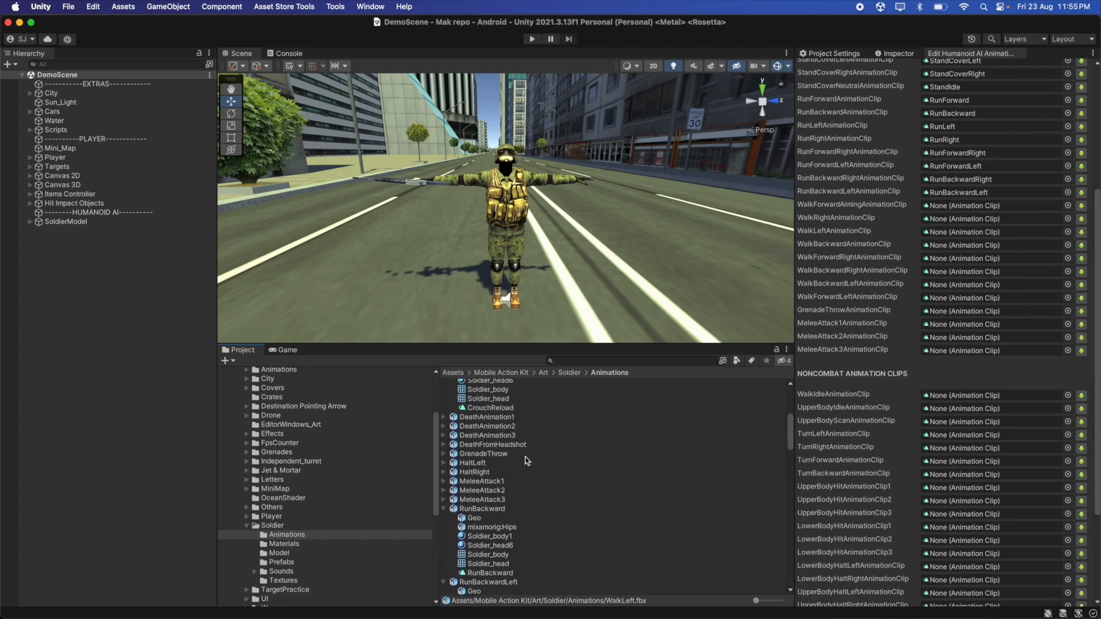
{"action": "scroll", "coordinate": [526, 457], "scroll_direction": "down", "scroll_amount": 15}
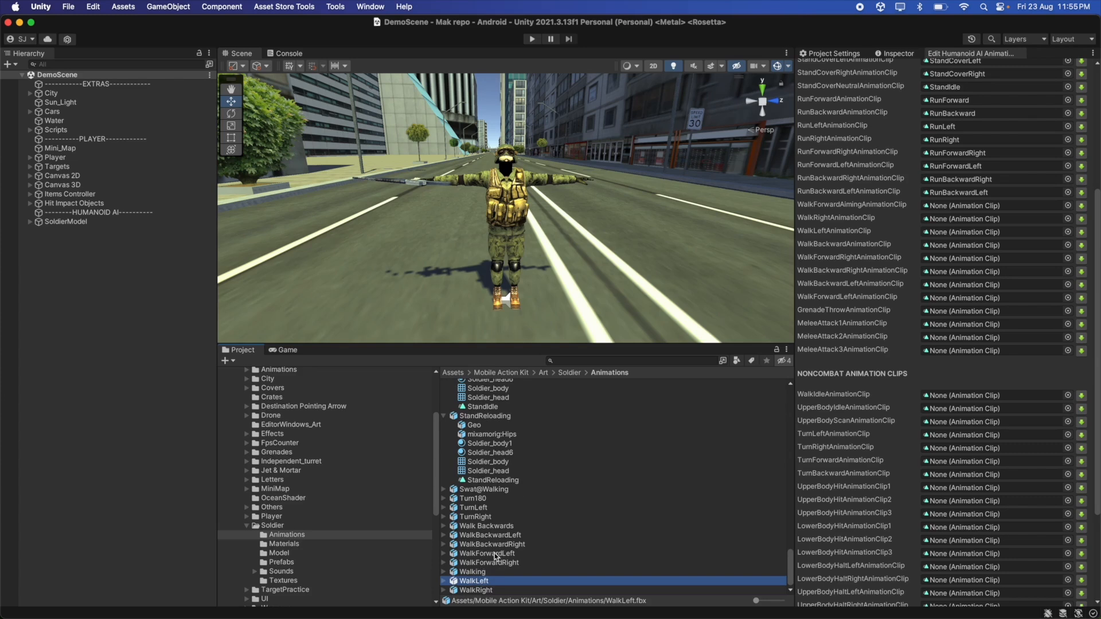
{"action": "left_click", "coordinate": [491, 492]}
{"action": "left_click", "coordinate": [898, 53]}
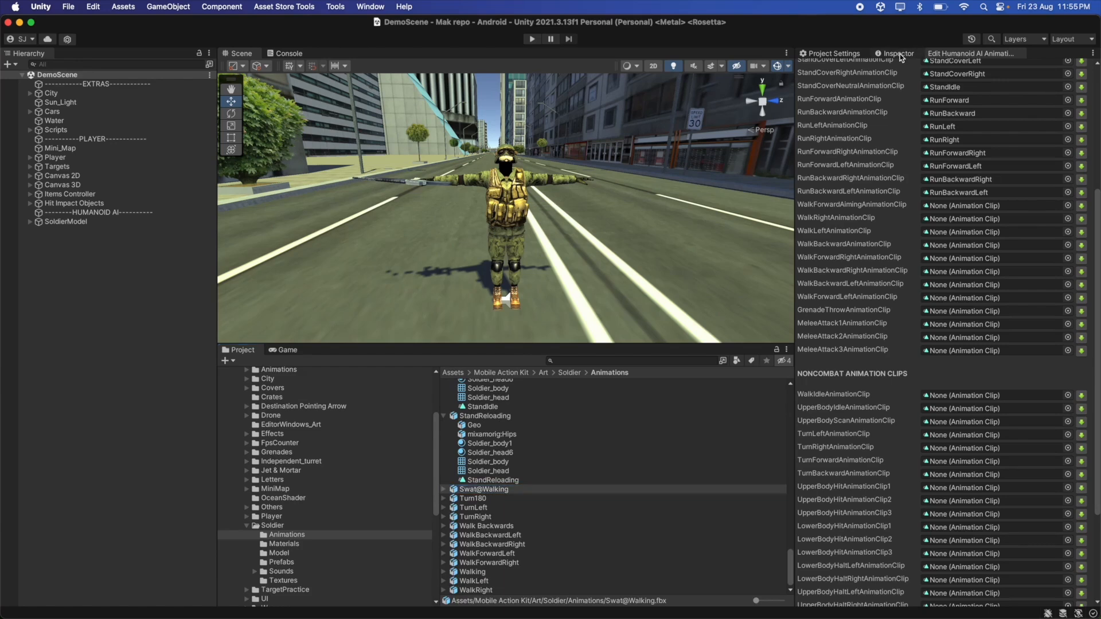
{"action": "left_click", "coordinate": [803, 371]}
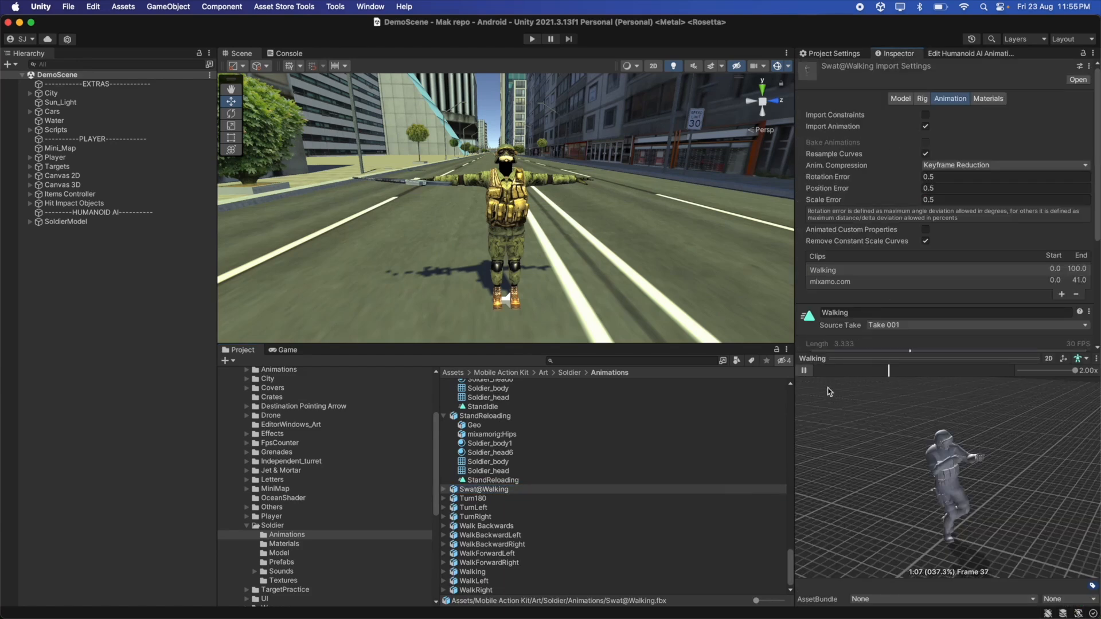
{"action": "left_click", "coordinate": [838, 283]}
{"action": "left_click", "coordinate": [804, 371]}
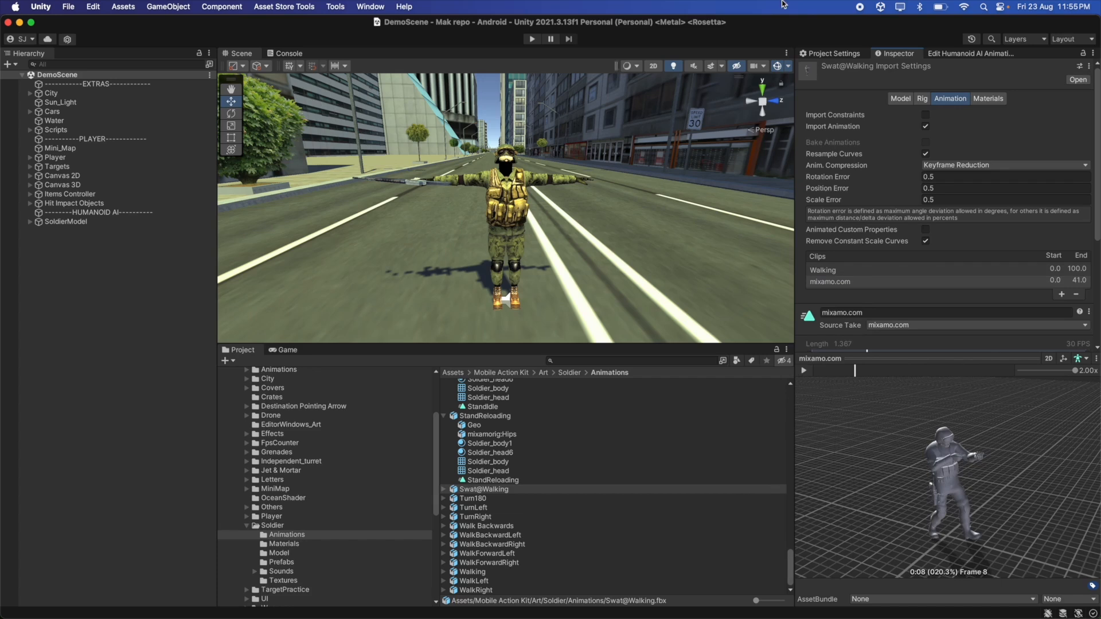
Rename the Swat@Walking model and its animation clip to WalkForwardAiming with the RenameAndModifyAnimations tool, and close the tool.
{"action": "left_click", "coordinate": [336, 7]}
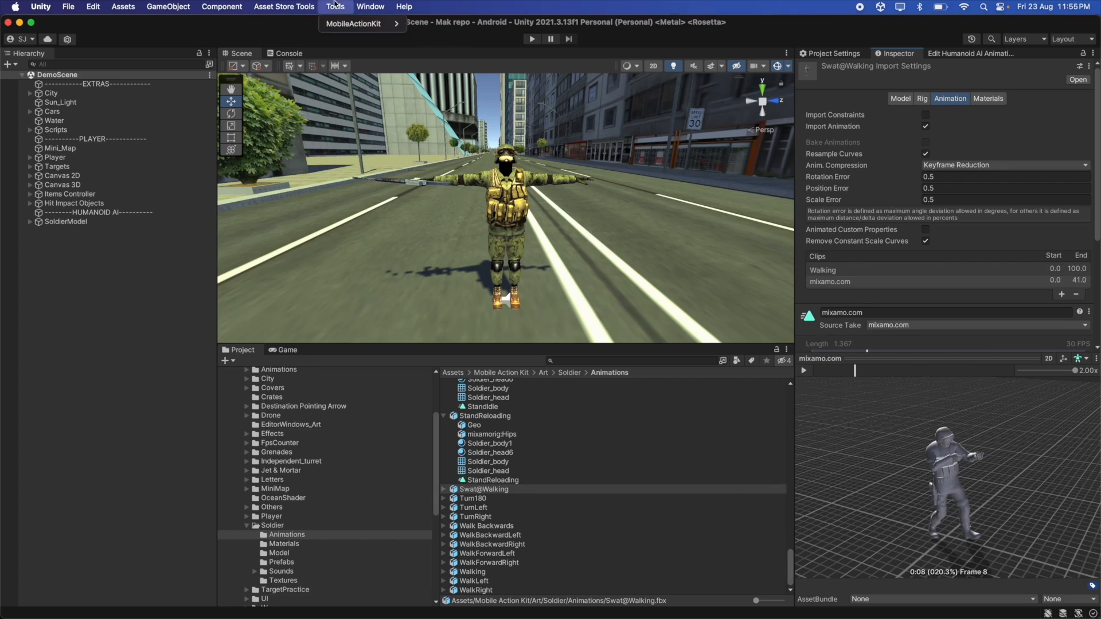
{"action": "mouse_move", "coordinate": [367, 24]}
{"action": "mouse_move", "coordinate": [448, 38]}
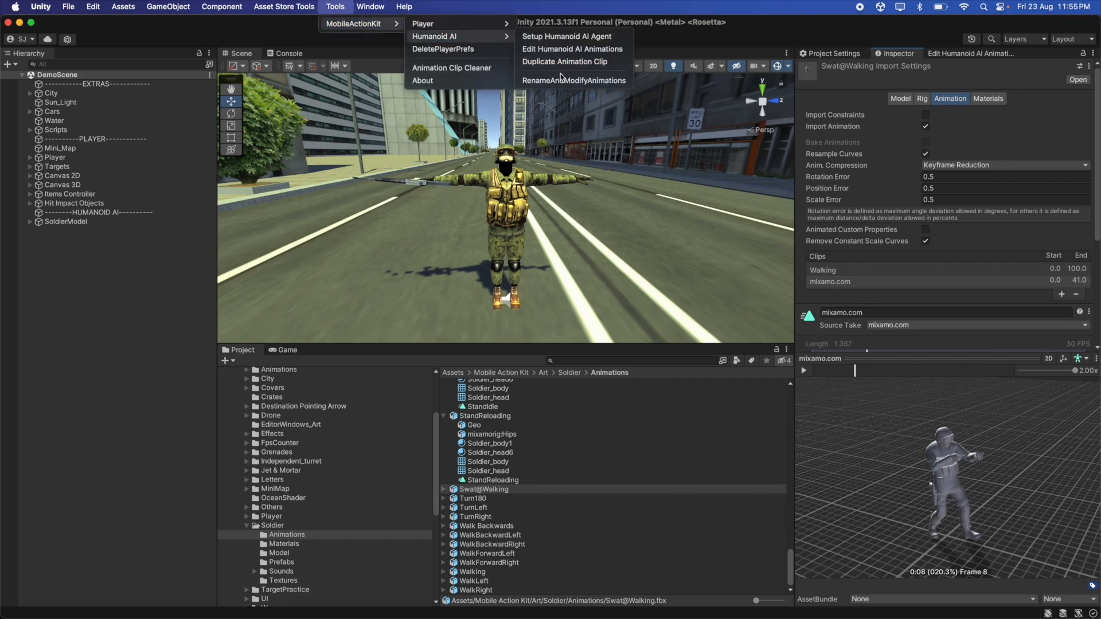
{"action": "left_click", "coordinate": [573, 80]}
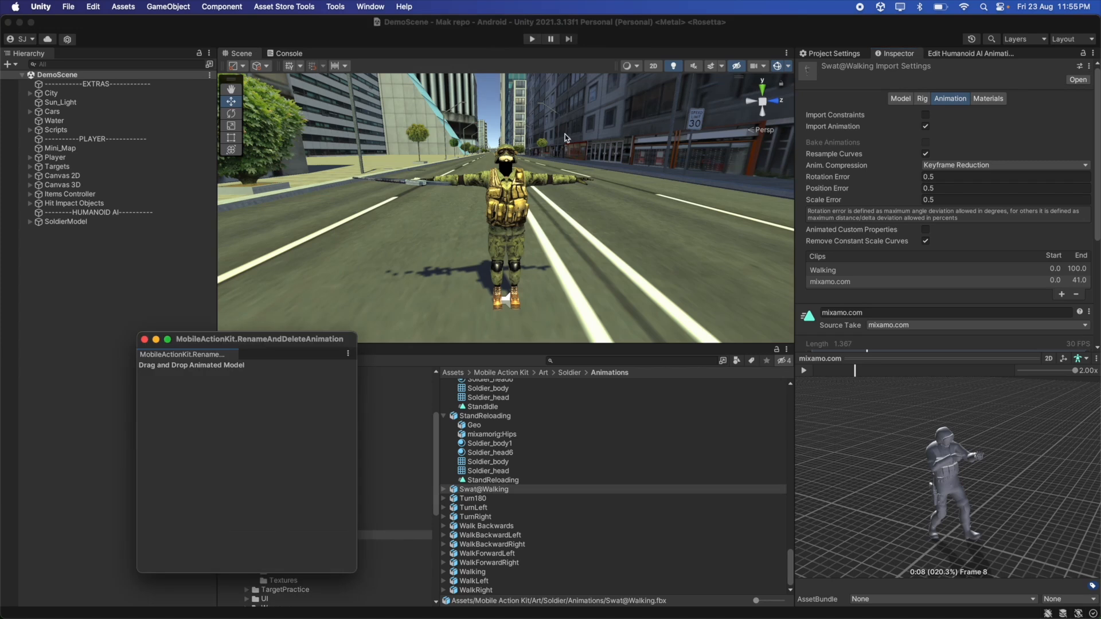
{"action": "left_click_drag", "start_coordinate": [504, 487], "coordinate": [247, 370]}
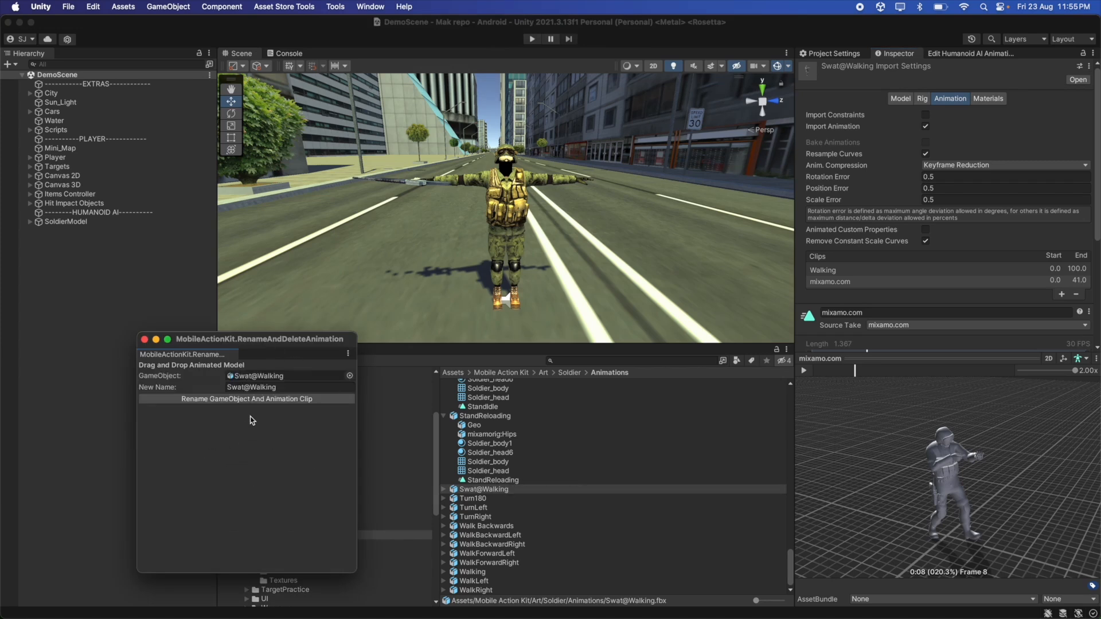
{"action": "left_click", "coordinate": [289, 387]}
{"action": "type", "text": "Wal"}
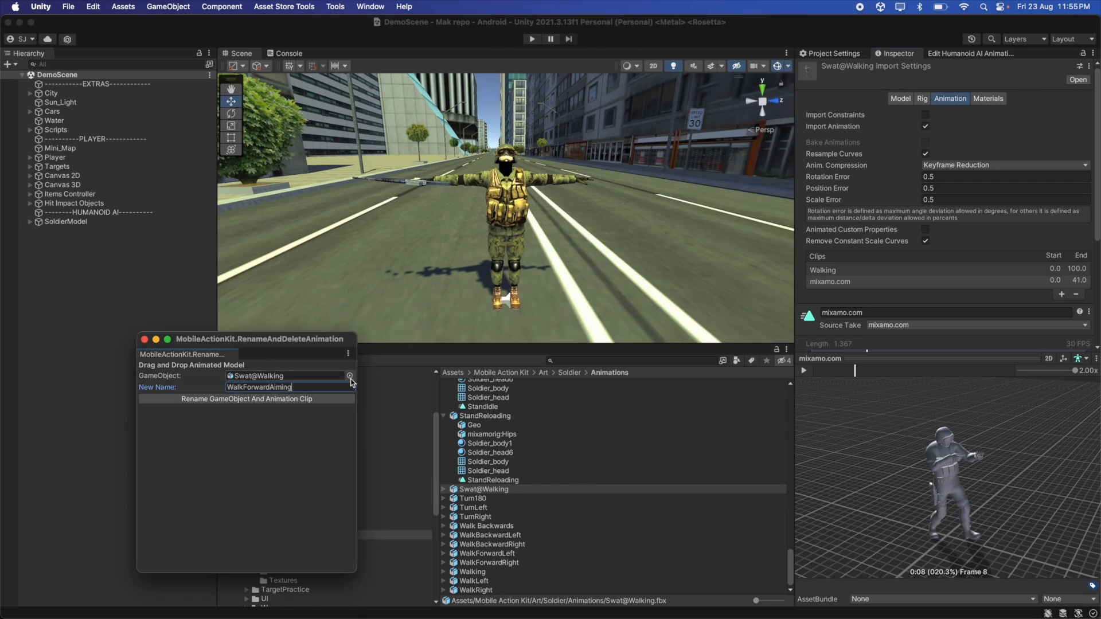
{"action": "left_click", "coordinate": [254, 400]}
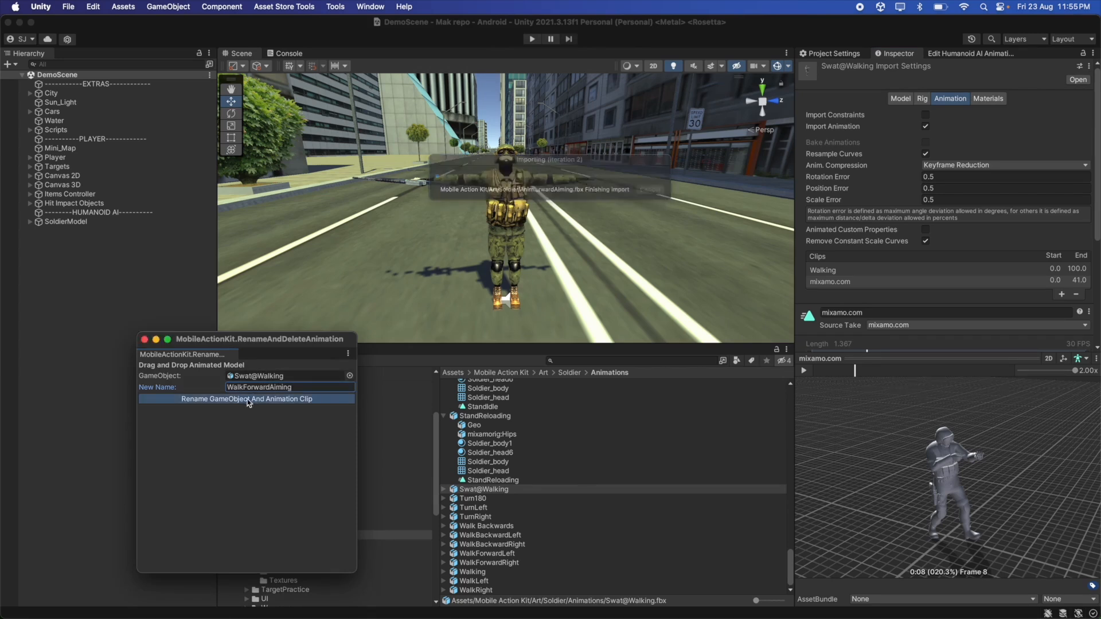
{"action": "left_click", "coordinate": [145, 340]}
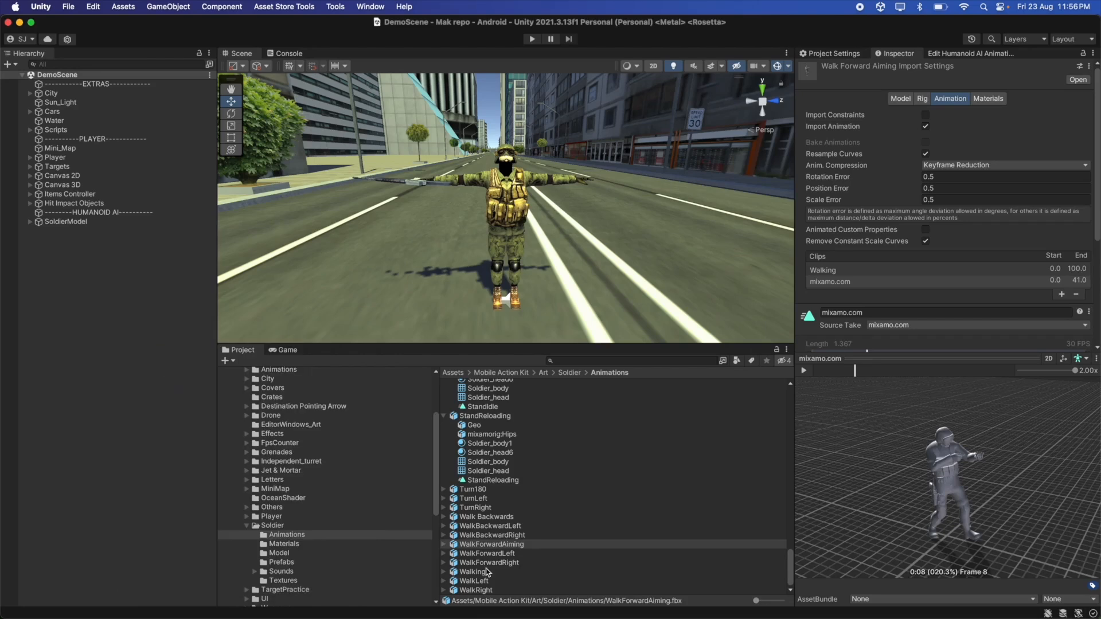
Return to the humanoid AI animation editor and assign the WalkForwardAiming clip to the WalkForwardAimingAnimationClip slot.
{"action": "left_click", "coordinate": [947, 53]}
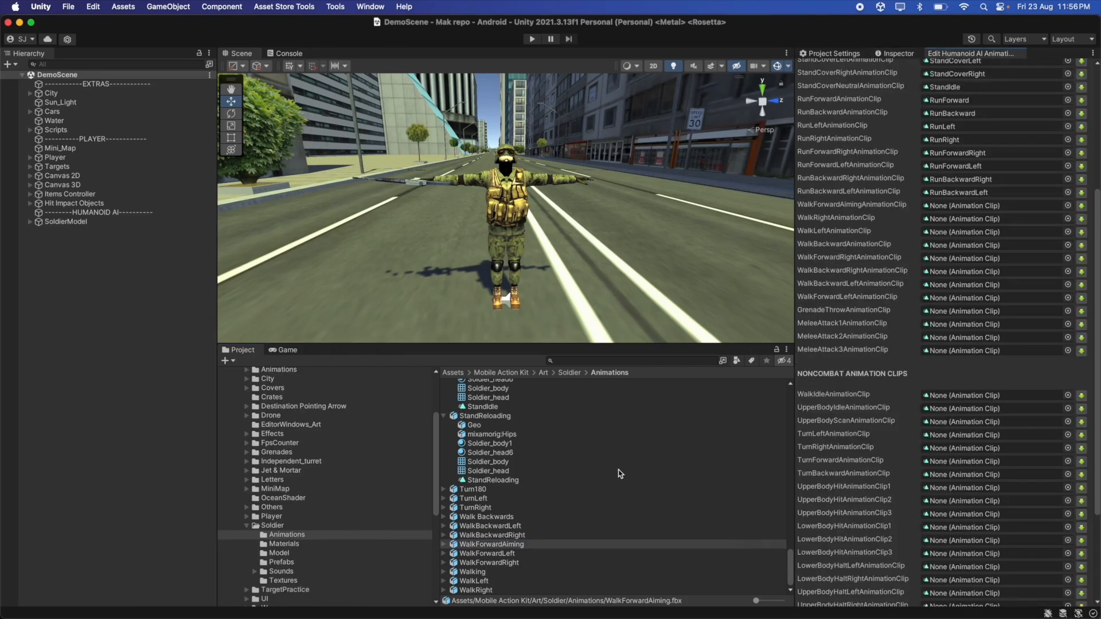
{"action": "left_click", "coordinate": [444, 544]}
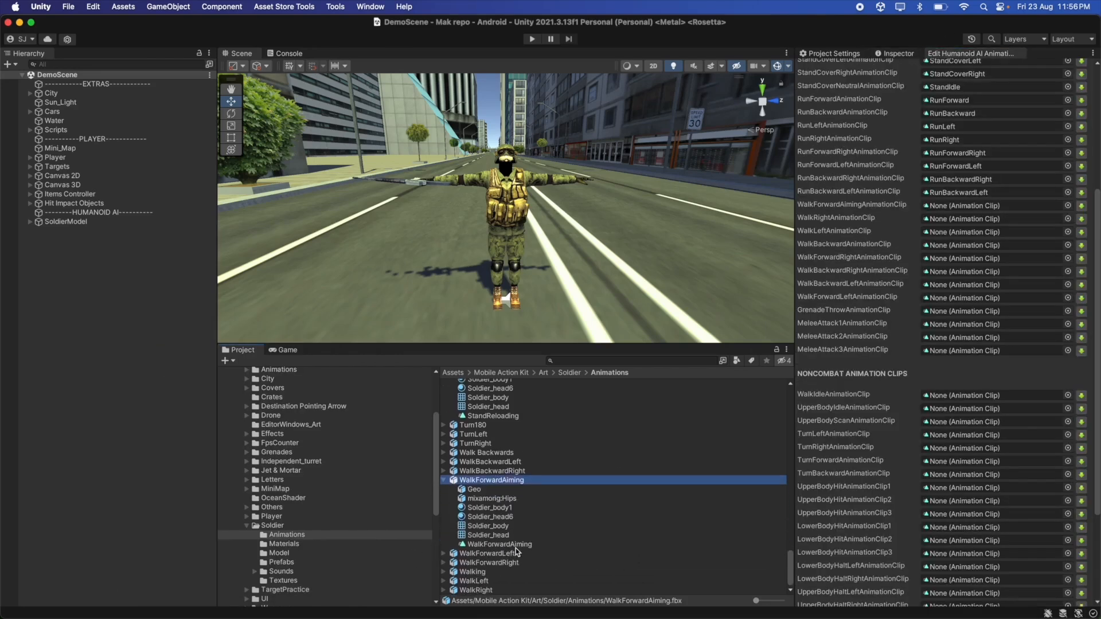
{"action": "left_click", "coordinate": [515, 544]}
{"action": "left_click_drag", "start_coordinate": [663, 496], "coordinate": [948, 206]}
Assign the WalkRight and WalkLeft models' clips to the WalkRightAnimationClip and WalkLeftAnimationClip slots.
{"action": "scroll", "coordinate": [439, 549], "scroll_direction": "down", "scroll_amount": 3}
{"action": "left_click", "coordinate": [445, 590]}
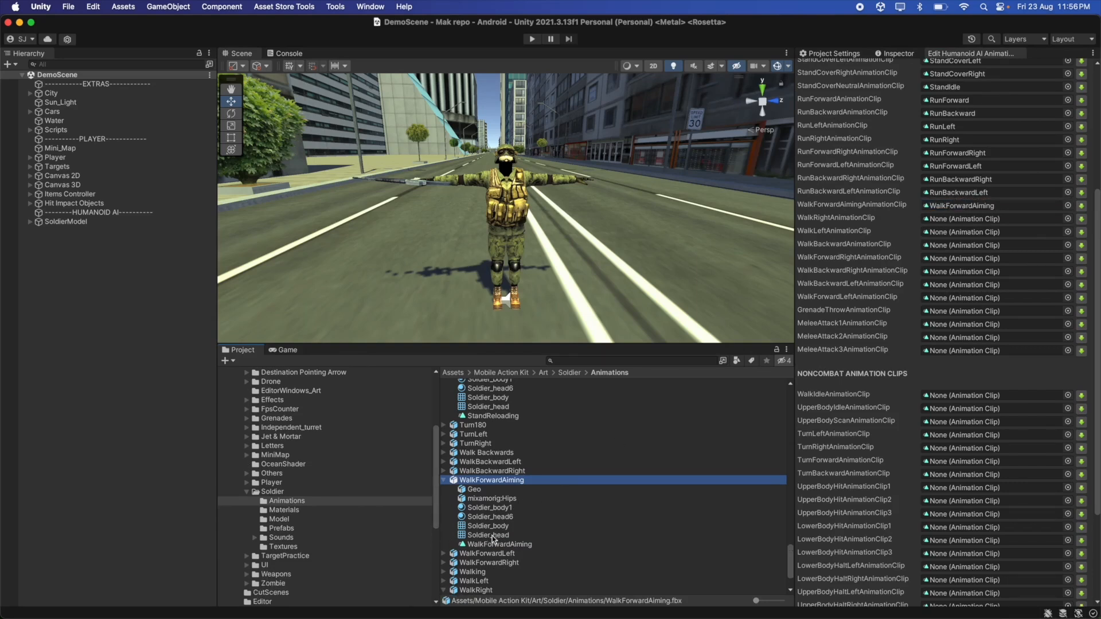
{"action": "left_click_drag", "start_coordinate": [509, 589], "coordinate": [948, 218]}
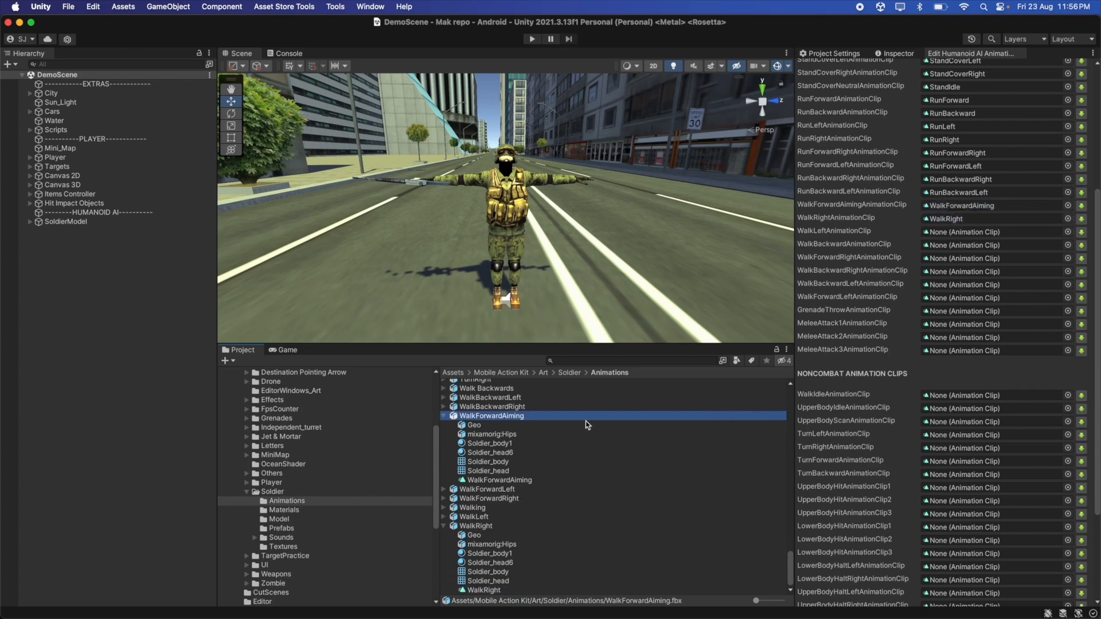
{"action": "left_click", "coordinate": [444, 518]}
{"action": "left_click_drag", "start_coordinate": [498, 585], "coordinate": [952, 232]}
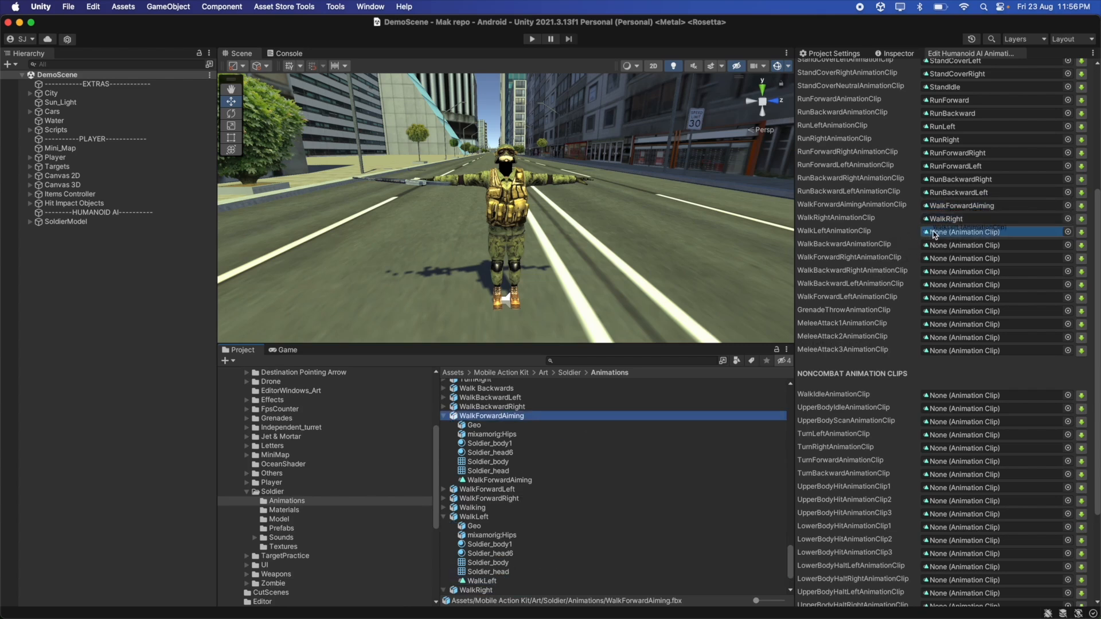
Assign the Walk Backwards model's animation clip to the WalkBackwardAnimationClip slot.
{"action": "scroll", "coordinate": [453, 505], "scroll_direction": "up", "scroll_amount": 3}
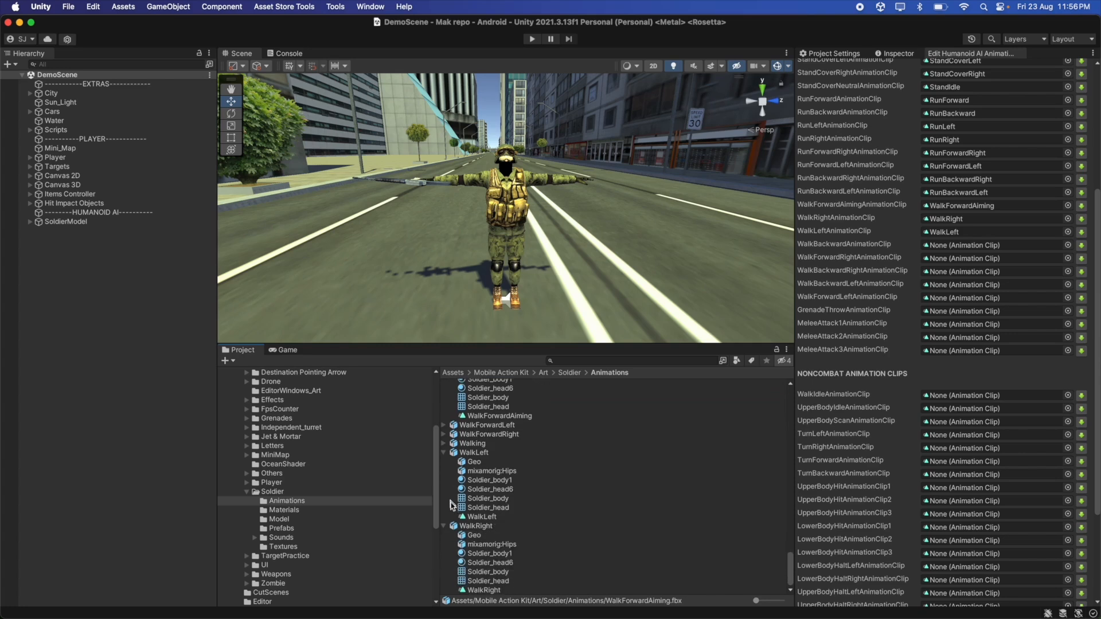
{"action": "left_click", "coordinate": [445, 414]}
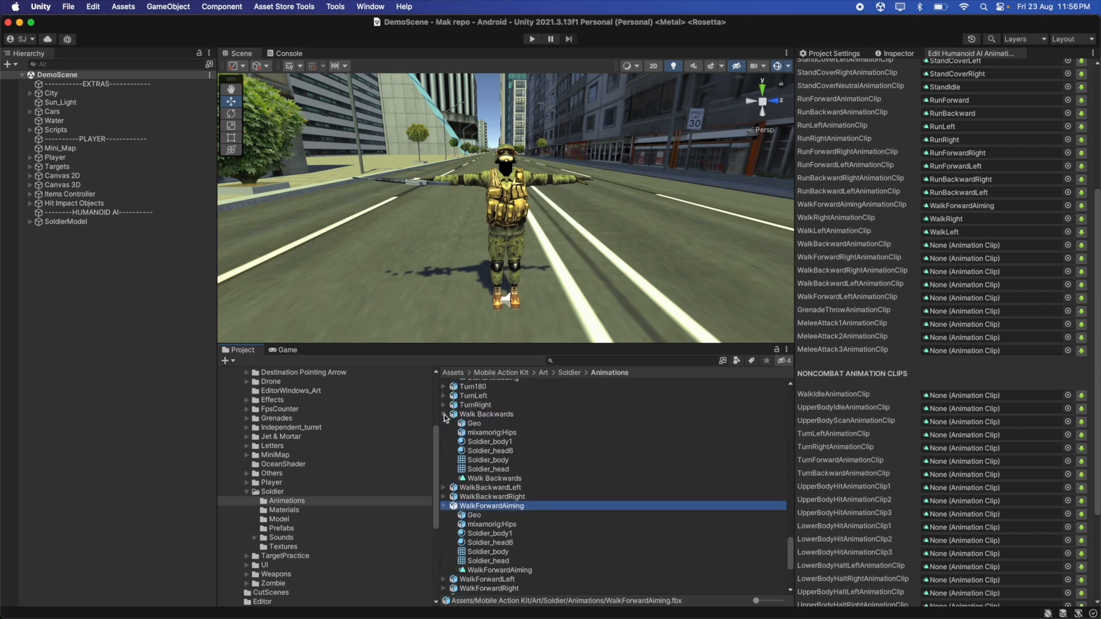
{"action": "left_click_drag", "start_coordinate": [519, 482], "coordinate": [947, 250]}
Assign the WalkForwardRight model's animation clip to the WalkForwardRightAnimationClip slot.
{"action": "scroll", "coordinate": [456, 503], "scroll_direction": "down", "scroll_amount": 5}
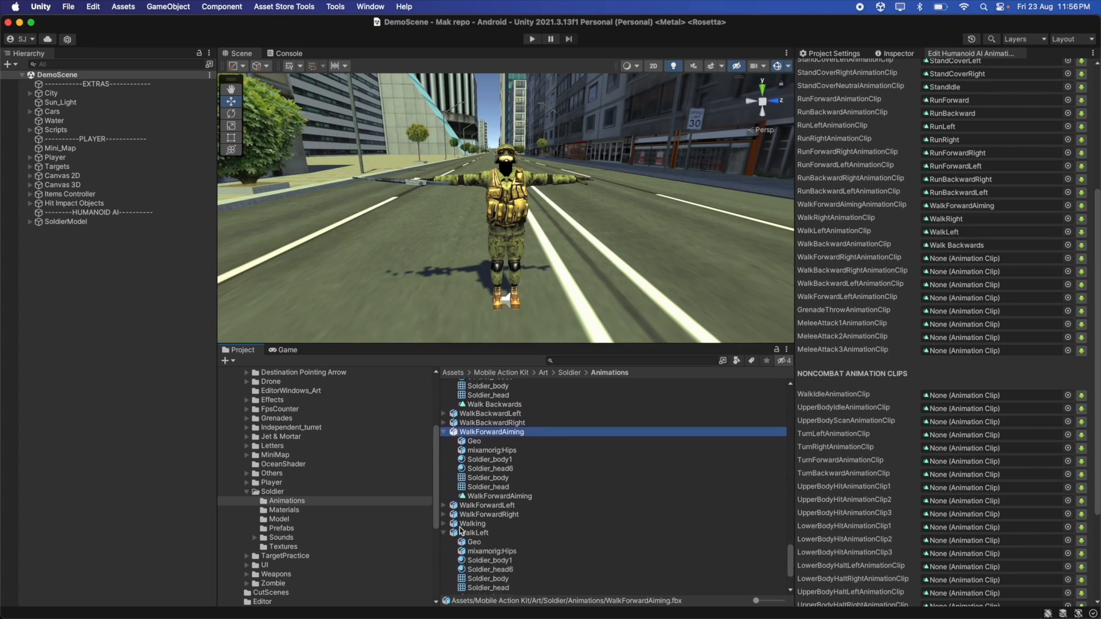
{"action": "left_click", "coordinate": [444, 515]}
{"action": "left_click_drag", "start_coordinate": [534, 580], "coordinate": [970, 259]}
Assign the WalkBackwardRight and WalkBackwardLeft clips to the WalkBackwardRightAnimationClip and WalkBackwardLeftAnimationClip slots.
{"action": "scroll", "coordinate": [449, 446], "scroll_direction": "up", "scroll_amount": 2}
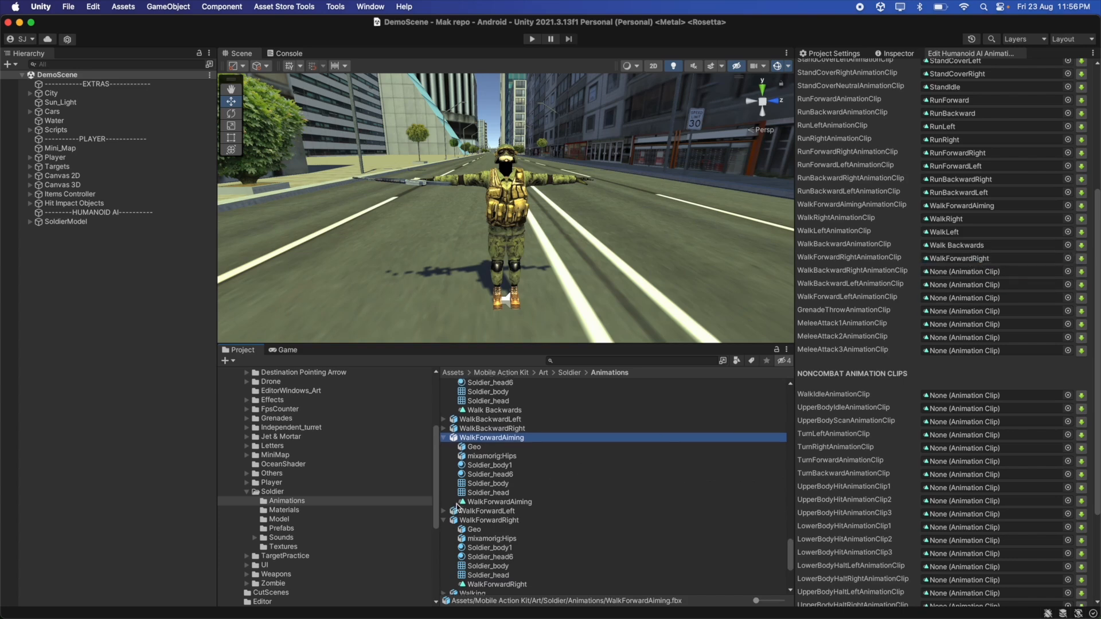
{"action": "left_click", "coordinate": [442, 441]}
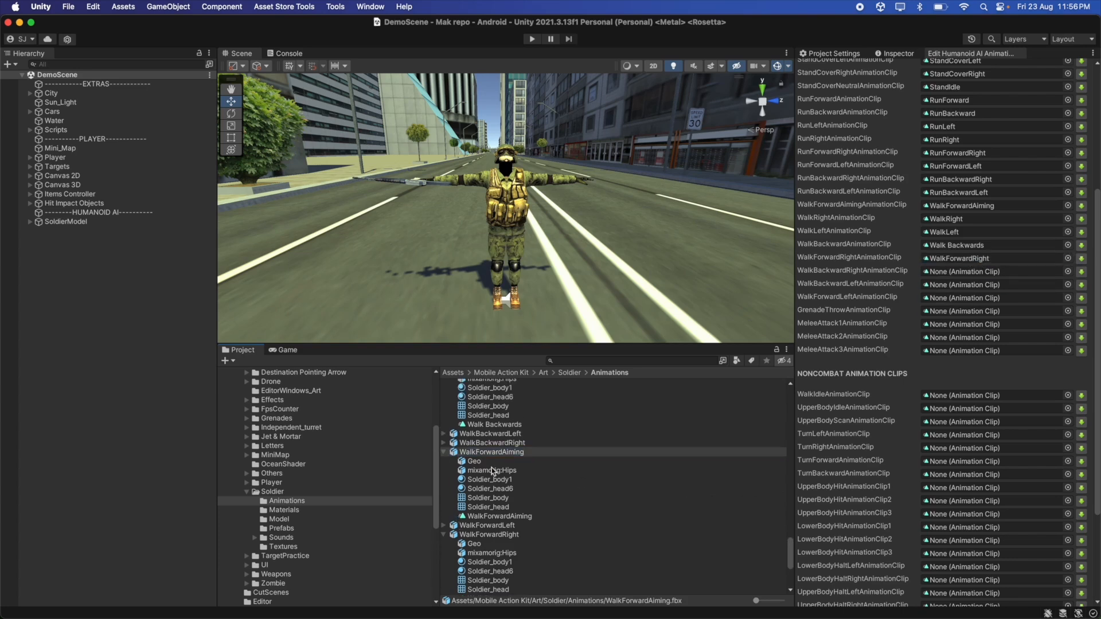
{"action": "left_click", "coordinate": [444, 442]}
{"action": "left_click_drag", "start_coordinate": [516, 507], "coordinate": [952, 271]}
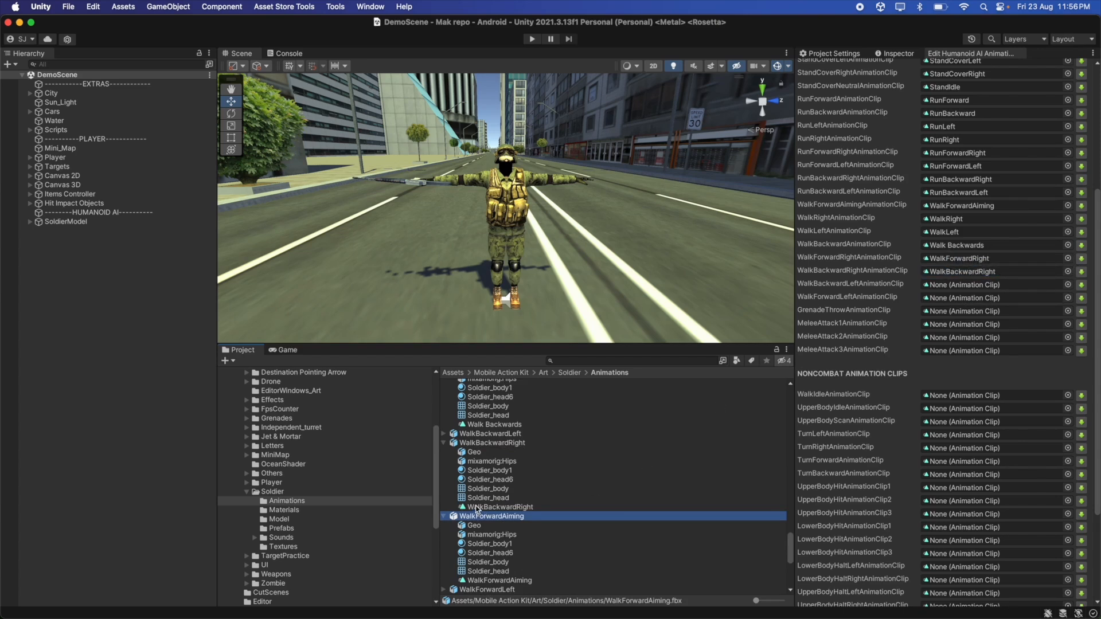
{"action": "left_click", "coordinate": [444, 434]}
{"action": "left_click_drag", "start_coordinate": [508, 499], "coordinate": [980, 286]}
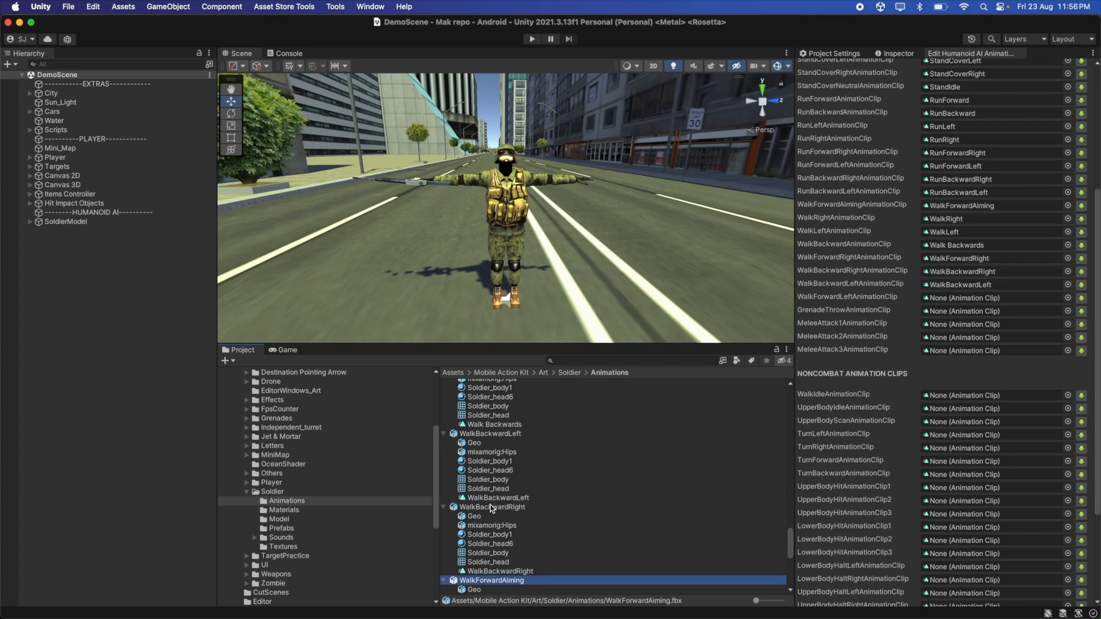
Assign the WalkForwardLeft model's animation clip to the WalkForwardLeftAnimationClip slot.
{"action": "scroll", "coordinate": [491, 505], "scroll_direction": "down", "scroll_amount": 6}
{"action": "left_click", "coordinate": [445, 461]}
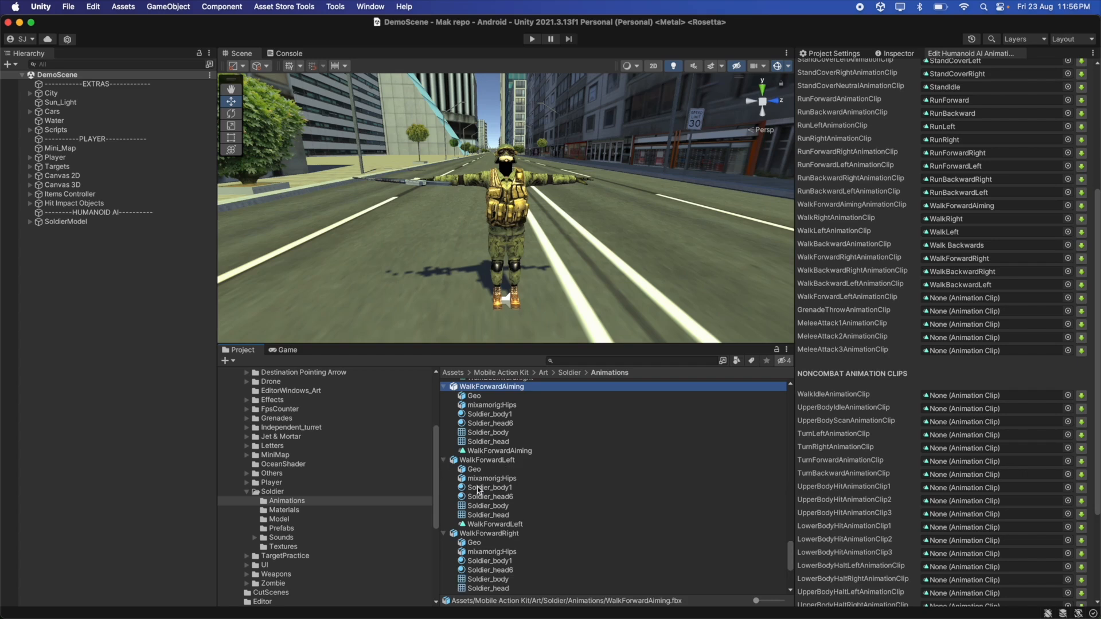
{"action": "left_click_drag", "start_coordinate": [520, 523], "coordinate": [951, 301]}
Assign the GrenadeThrow model's animation clip to the GrenadeThrowAnimationClip slot.
{"action": "scroll", "coordinate": [503, 539], "scroll_direction": "up", "scroll_amount": 2}
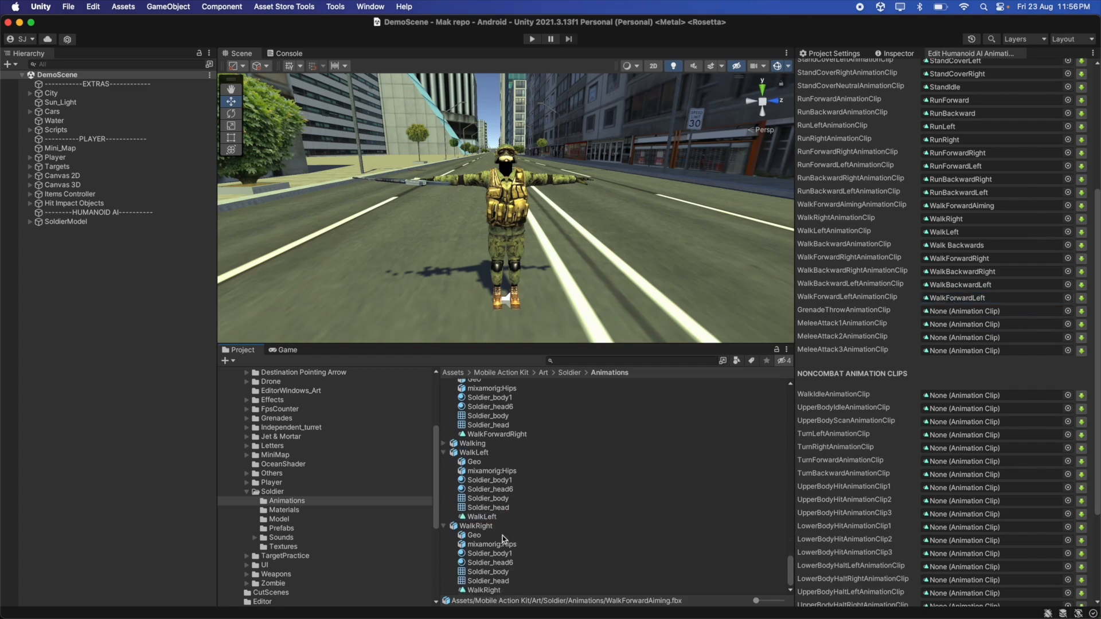
{"action": "scroll", "coordinate": [503, 539], "scroll_direction": "up", "scroll_amount": 10}
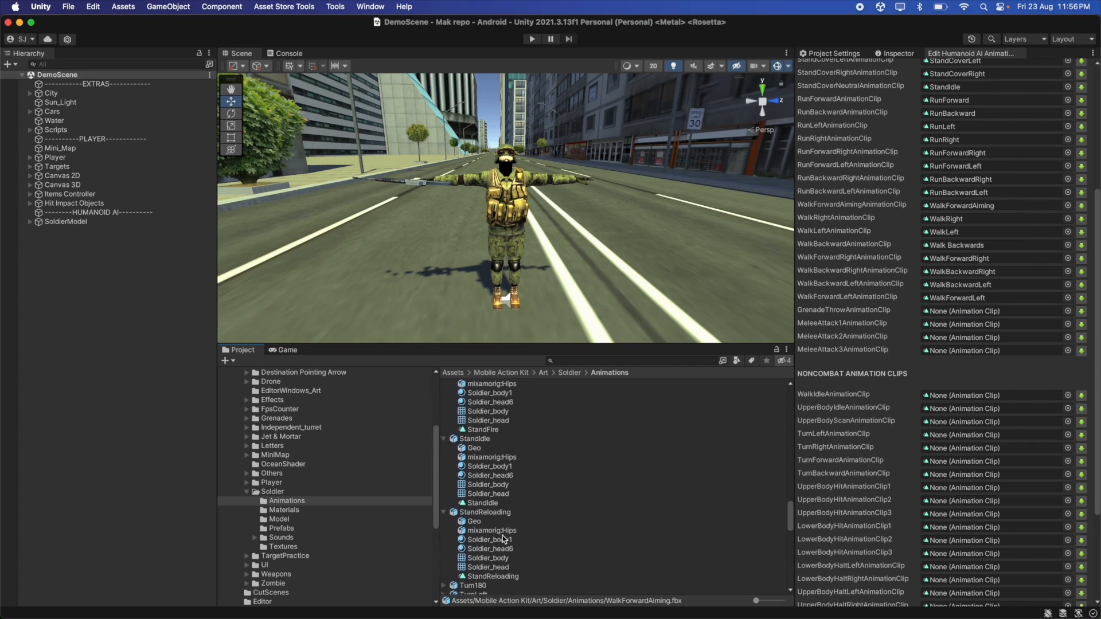
{"action": "scroll", "coordinate": [503, 535], "scroll_direction": "up", "scroll_amount": 15}
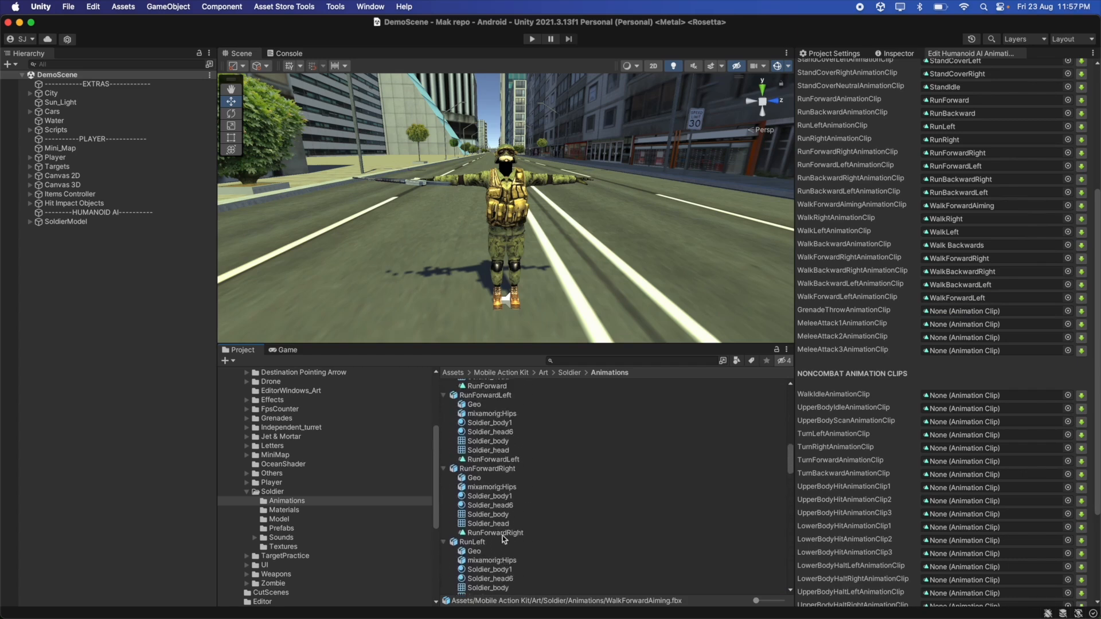
{"action": "scroll", "coordinate": [502, 535], "scroll_direction": "up", "scroll_amount": 15}
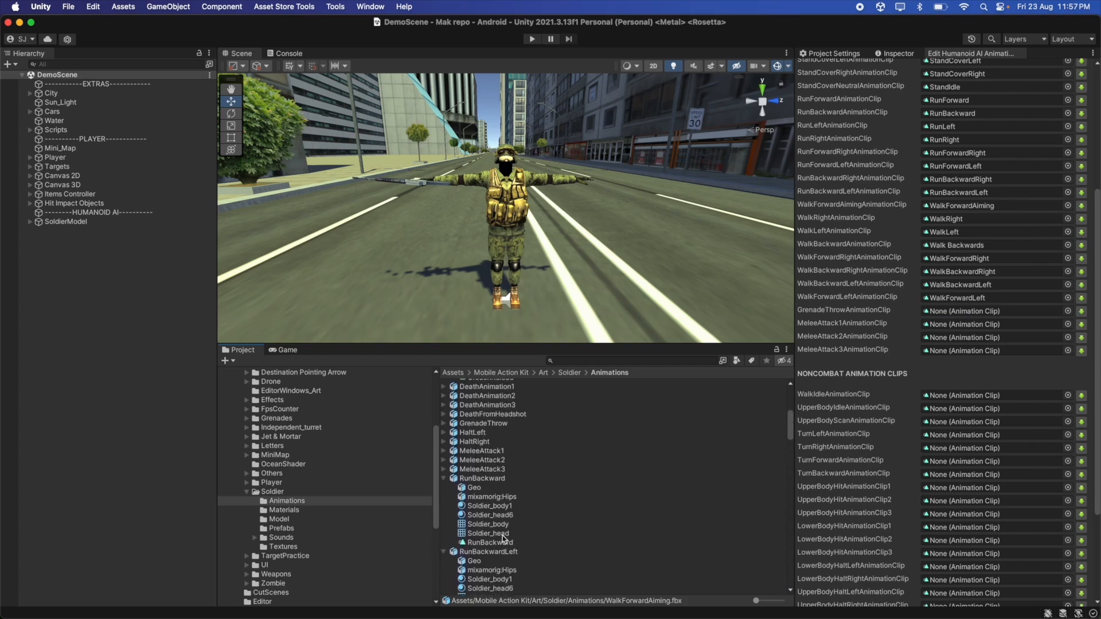
{"action": "left_click", "coordinate": [444, 444]}
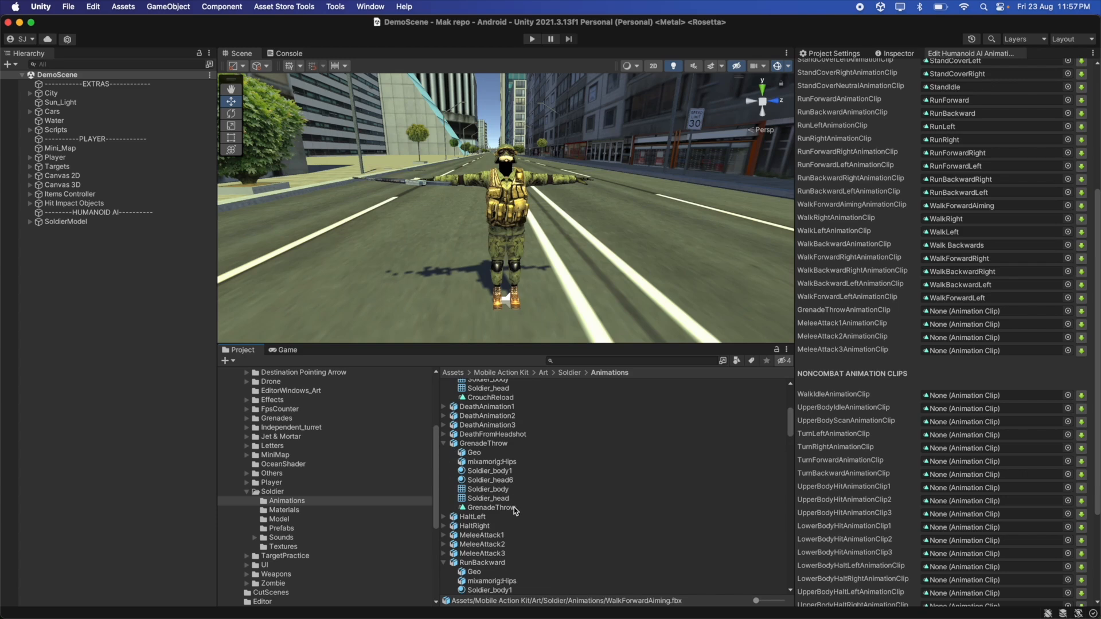
{"action": "left_click_drag", "start_coordinate": [515, 511], "coordinate": [948, 312]}
Assign the MeleeAttack1 model's animation clip to the MeleeAttack1AnimationClip slot.
{"action": "scroll", "coordinate": [501, 463], "scroll_direction": "down", "scroll_amount": 6}
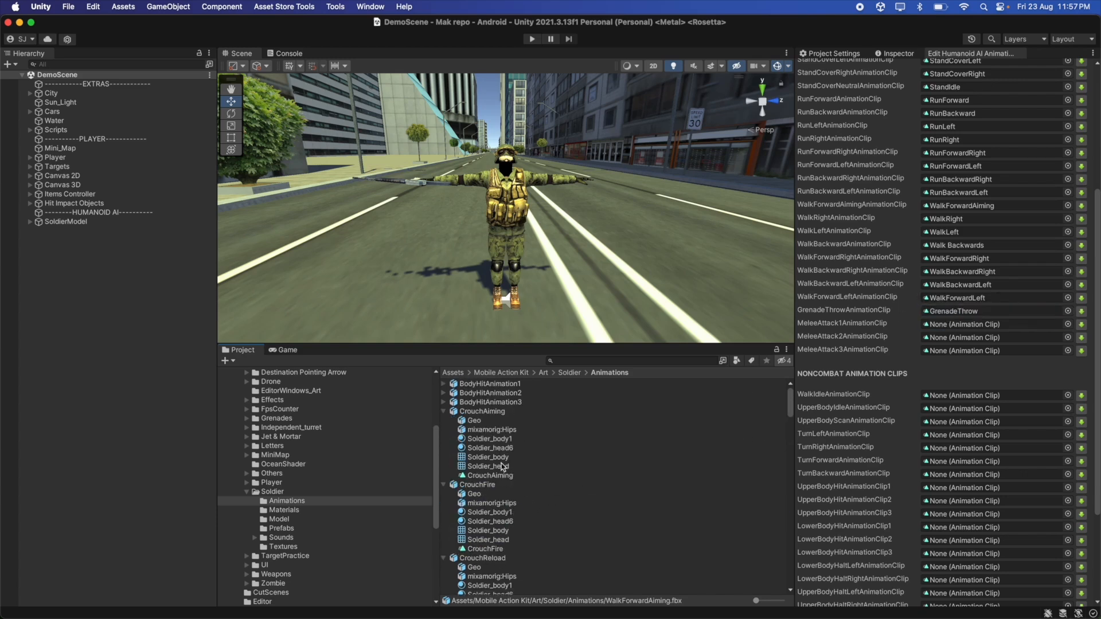
{"action": "scroll", "coordinate": [501, 463], "scroll_direction": "down", "scroll_amount": 10}
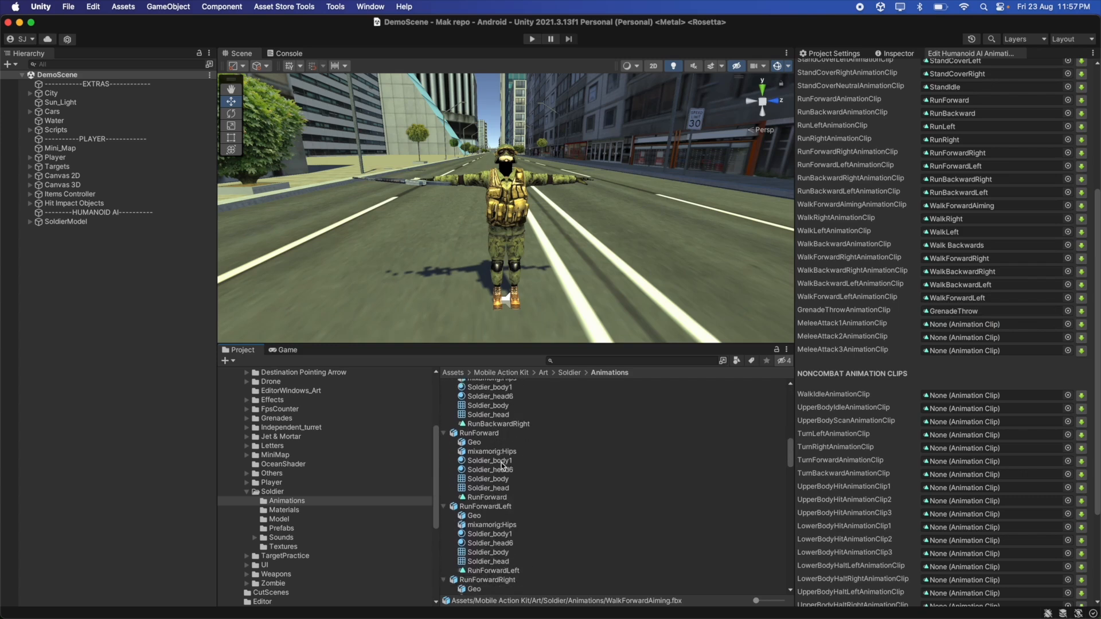
{"action": "scroll", "coordinate": [501, 463], "scroll_direction": "down", "scroll_amount": 12}
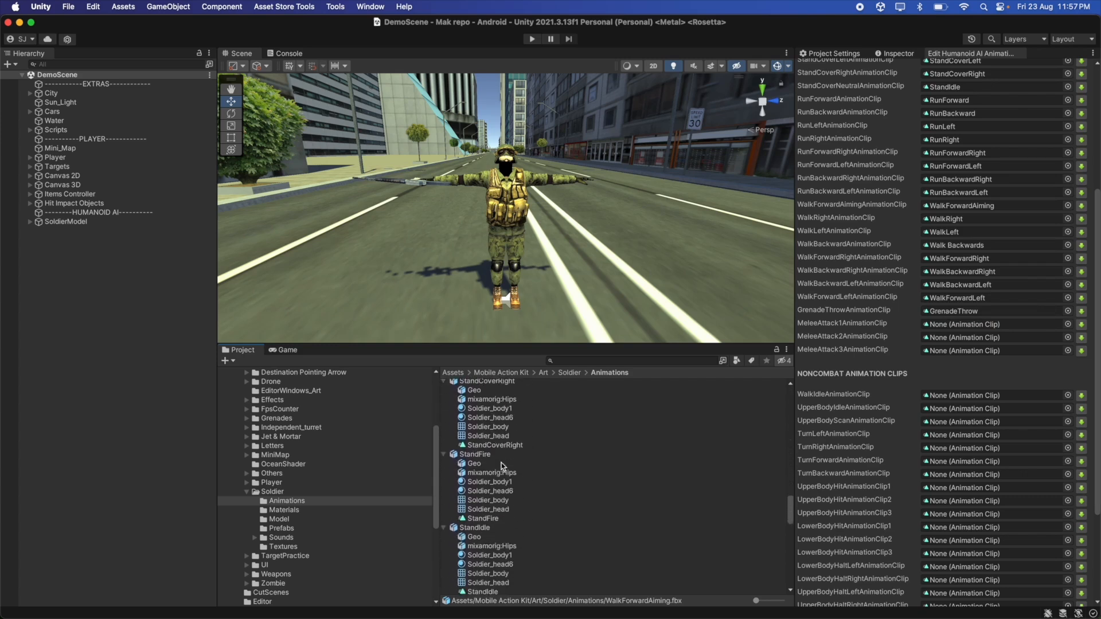
{"action": "scroll", "coordinate": [502, 467], "scroll_direction": "down", "scroll_amount": 8}
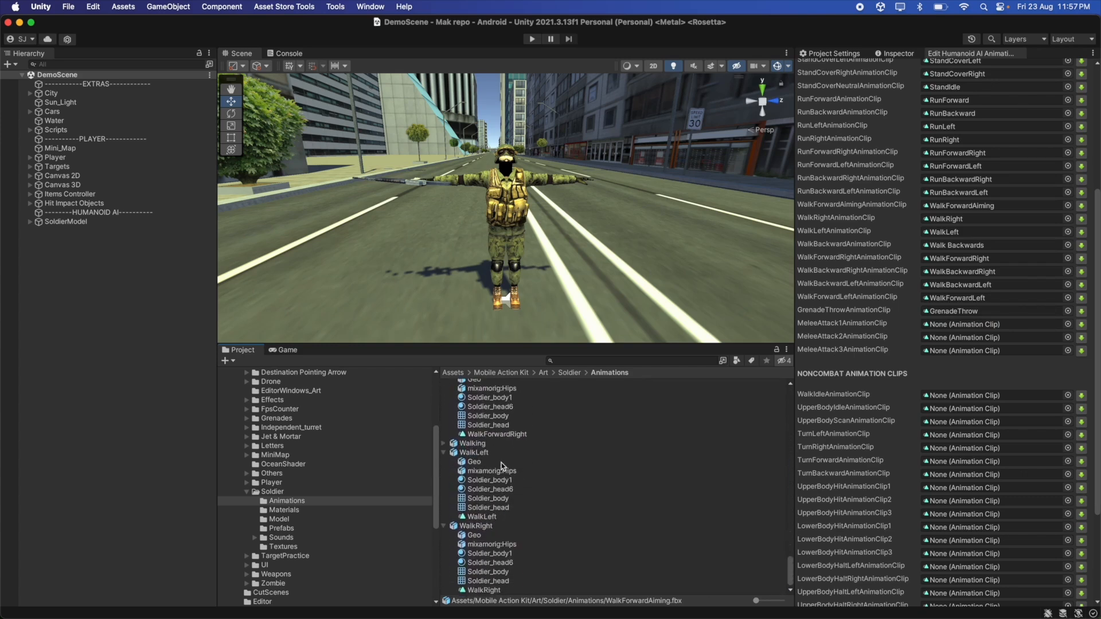
{"action": "scroll", "coordinate": [502, 463], "scroll_direction": "up", "scroll_amount": 20}
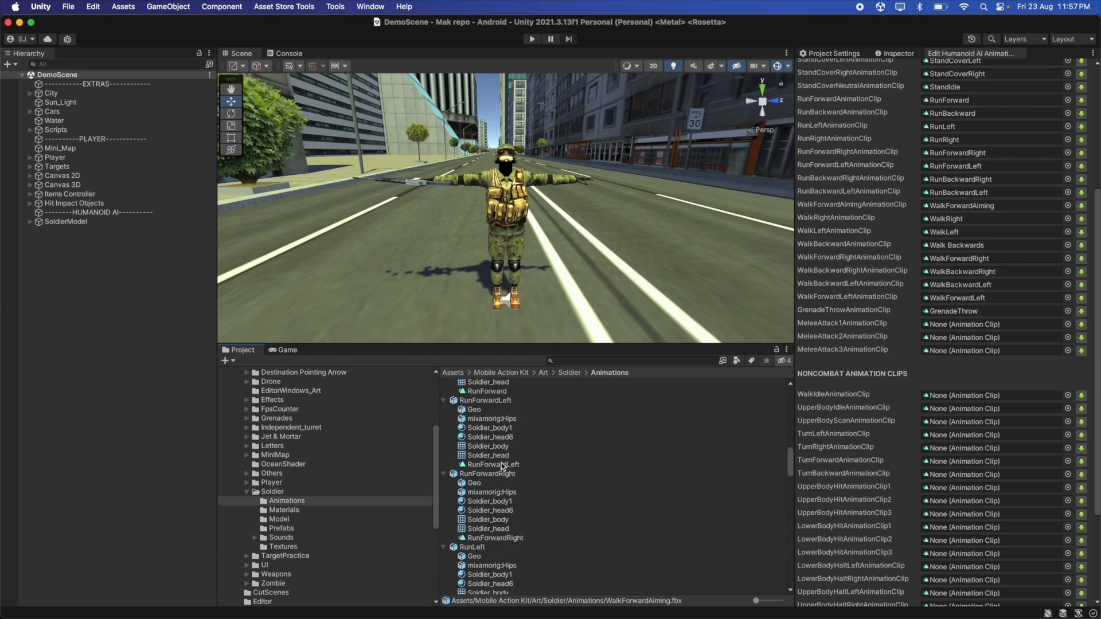
{"action": "scroll", "coordinate": [501, 463], "scroll_direction": "up", "scroll_amount": 15}
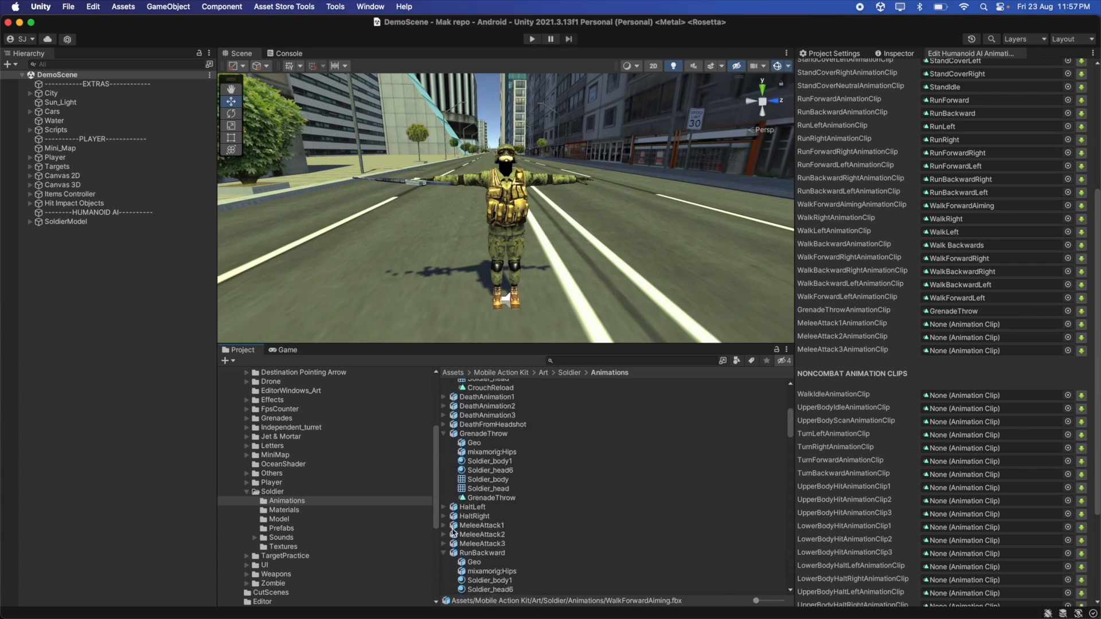
{"action": "scroll", "coordinate": [476, 516], "scroll_direction": "down", "scroll_amount": 4}
{"action": "left_click_drag", "start_coordinate": [490, 514], "coordinate": [948, 324]}
Assign the MeleeAttack2 and MeleeAttack3 clips to the MeleeAttack2AnimationClip and MeleeAttack3AnimationClip slots.
{"action": "scroll", "coordinate": [491, 493], "scroll_direction": "down", "scroll_amount": 3}
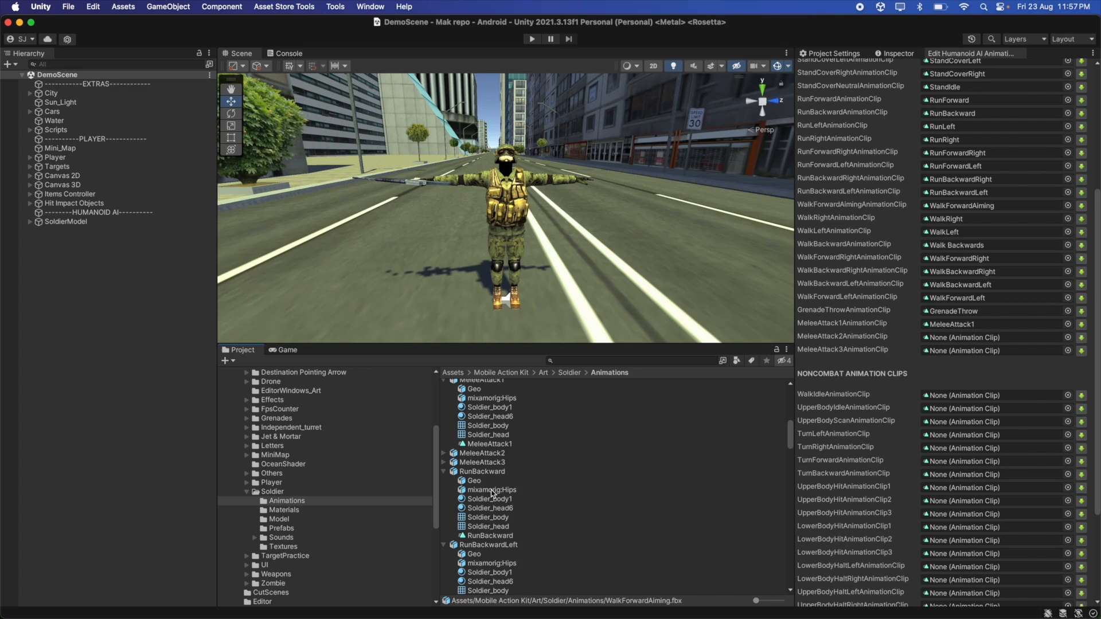
{"action": "left_click", "coordinate": [445, 453]}
{"action": "left_click_drag", "start_coordinate": [490, 517], "coordinate": [929, 343]}
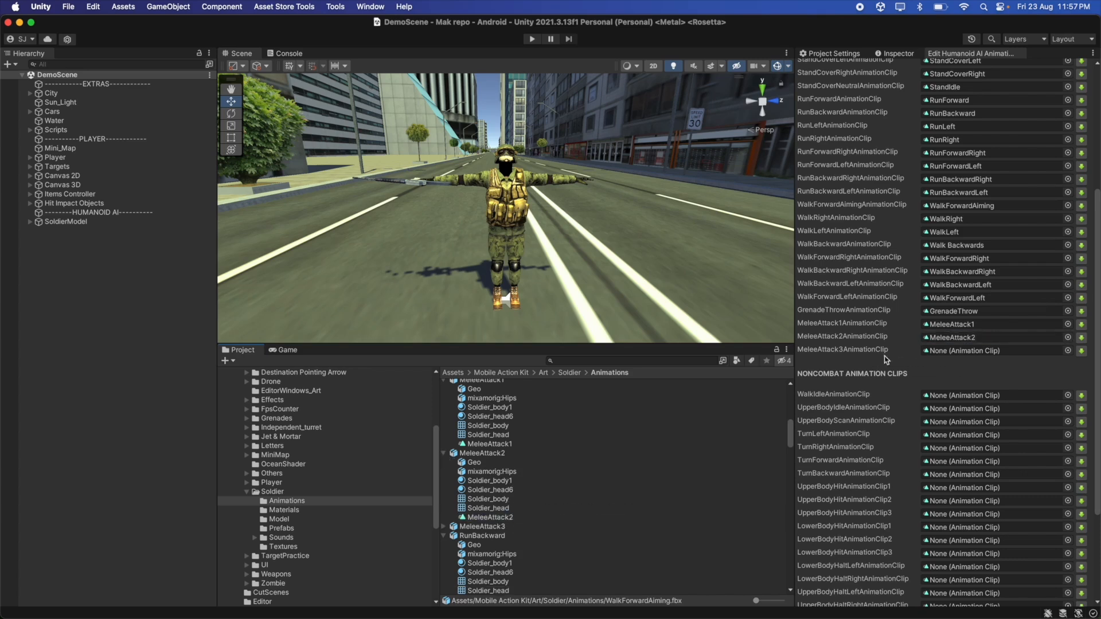
{"action": "left_click", "coordinate": [445, 526]}
{"action": "scroll", "coordinate": [488, 516], "scroll_direction": "down", "scroll_amount": 3}
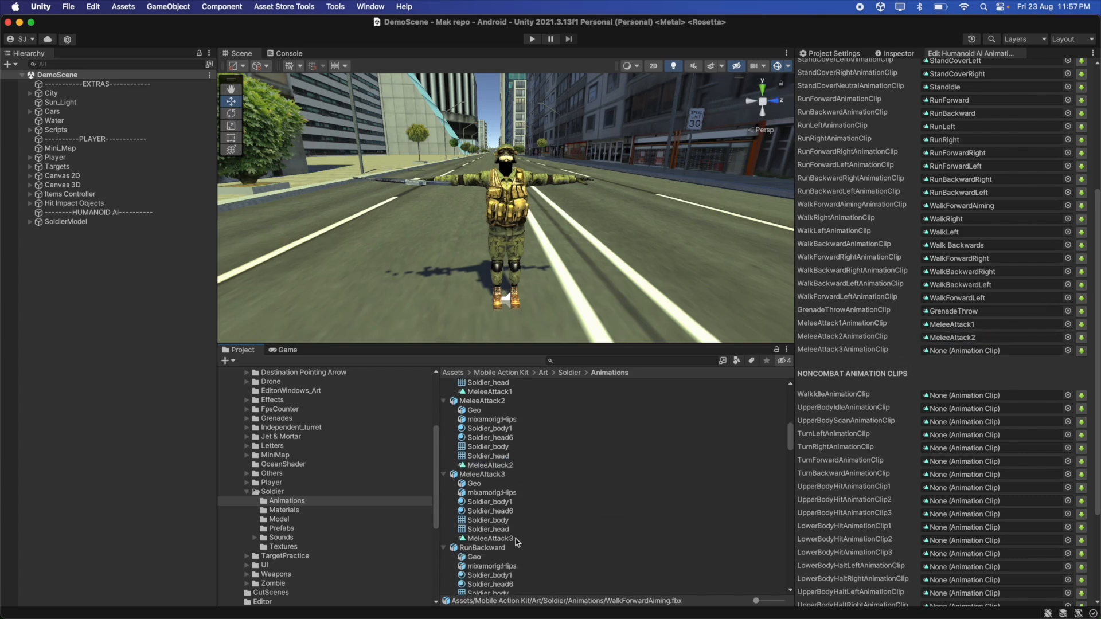
{"action": "left_click_drag", "start_coordinate": [490, 539], "coordinate": [958, 348]}
Preview the Walking model's animation in its import settings, viewing the moving figure from another angle.
{"action": "scroll", "coordinate": [915, 183], "scroll_direction": "up", "scroll_amount": 5}
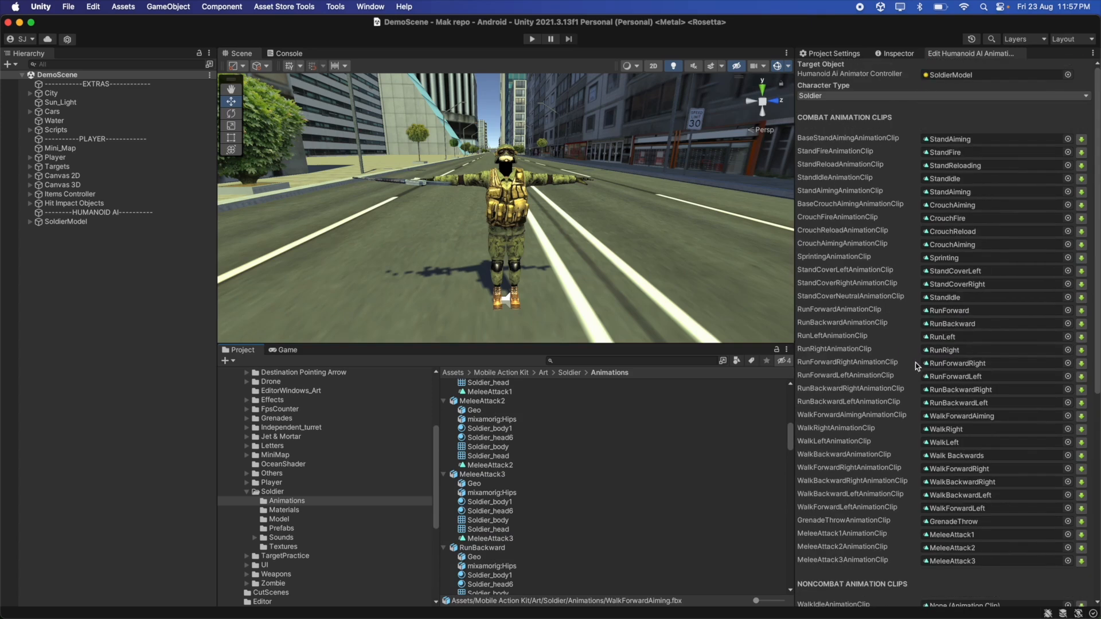
{"action": "scroll", "coordinate": [894, 187], "scroll_direction": "down", "scroll_amount": 10}
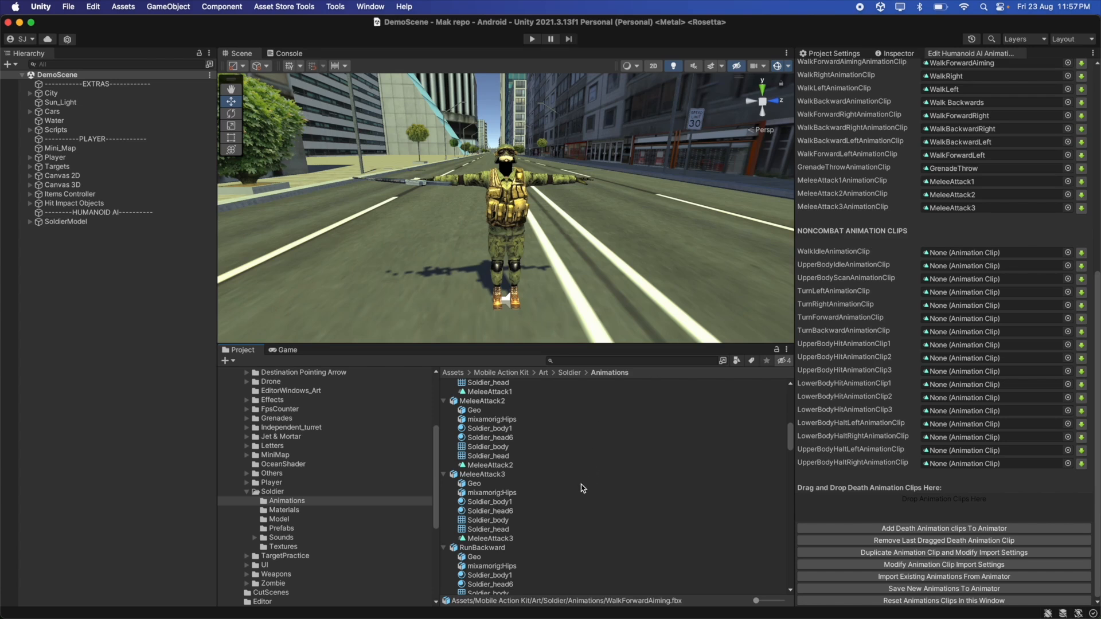
{"action": "scroll", "coordinate": [567, 501], "scroll_direction": "up", "scroll_amount": 5}
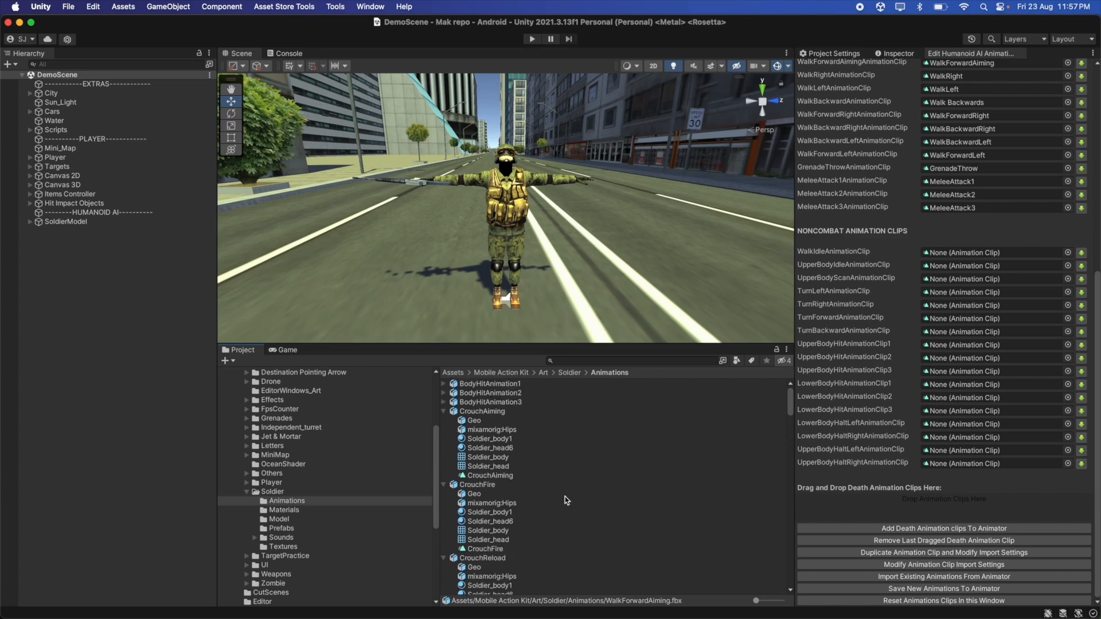
{"action": "scroll", "coordinate": [565, 496], "scroll_direction": "down", "scroll_amount": 15}
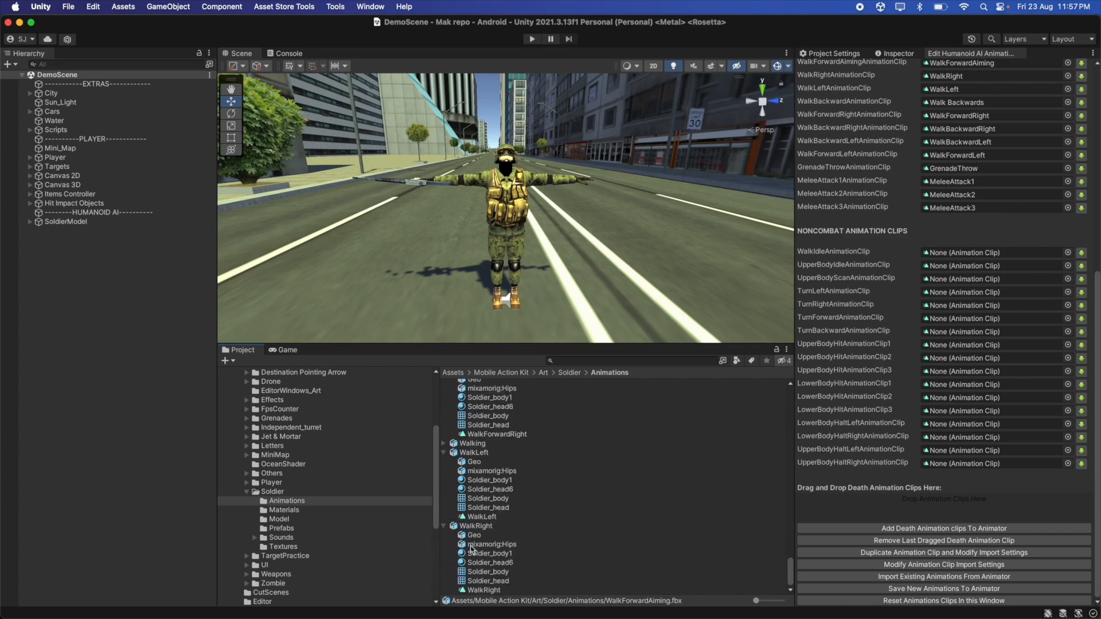
{"action": "left_click", "coordinate": [445, 445]}
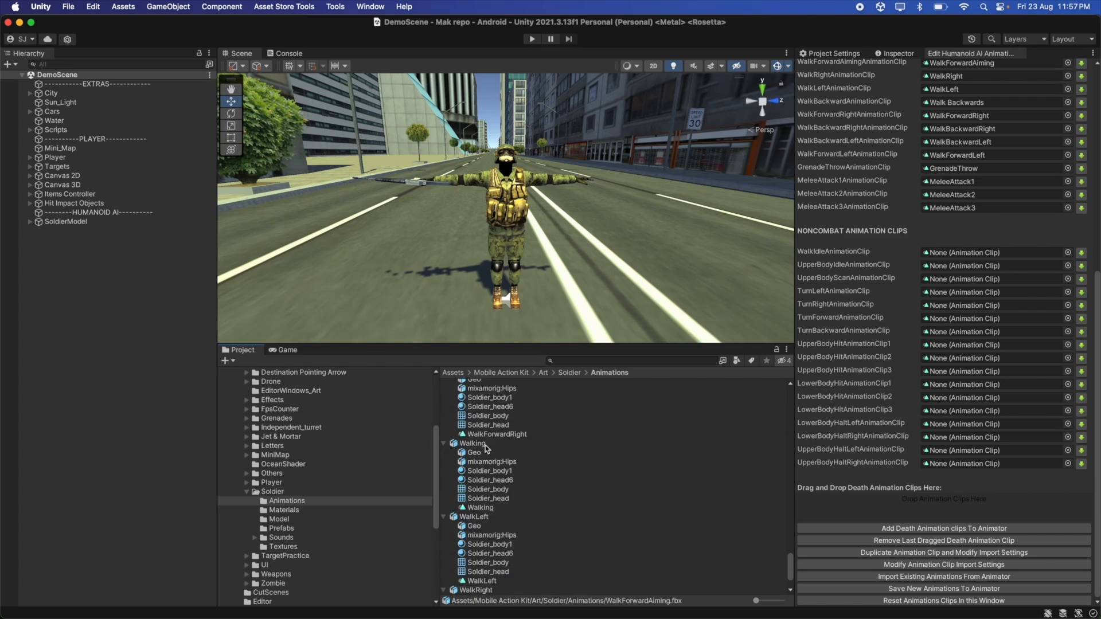
{"action": "left_click", "coordinate": [487, 445]}
{"action": "left_click", "coordinate": [876, 56]}
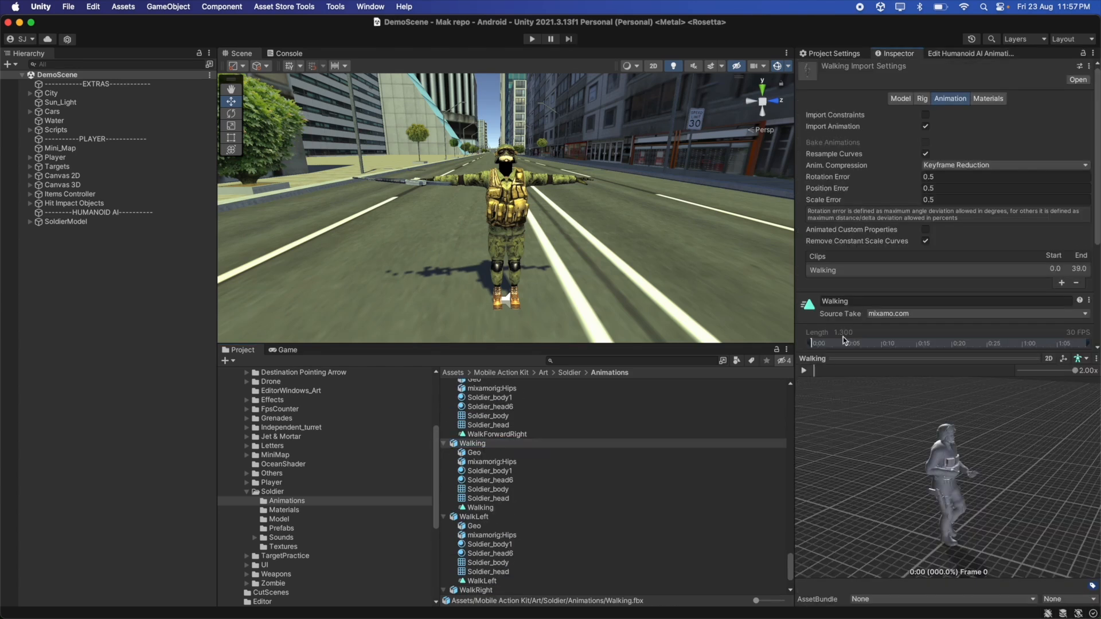
{"action": "left_click", "coordinate": [805, 371]}
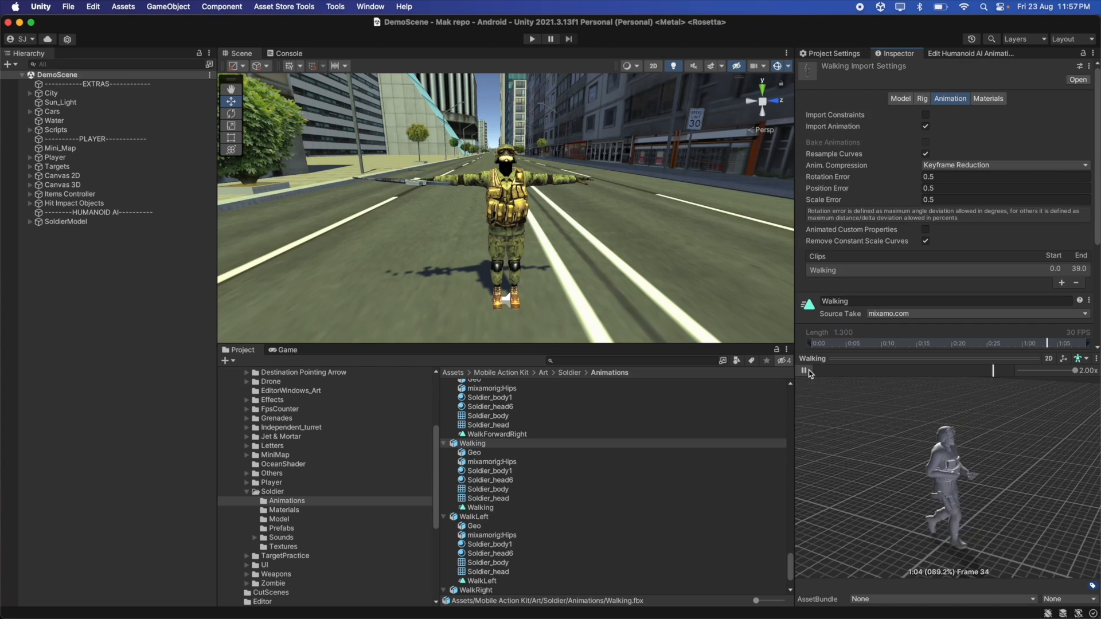
{"action": "left_click_drag", "start_coordinate": [904, 398], "coordinate": [842, 386]}
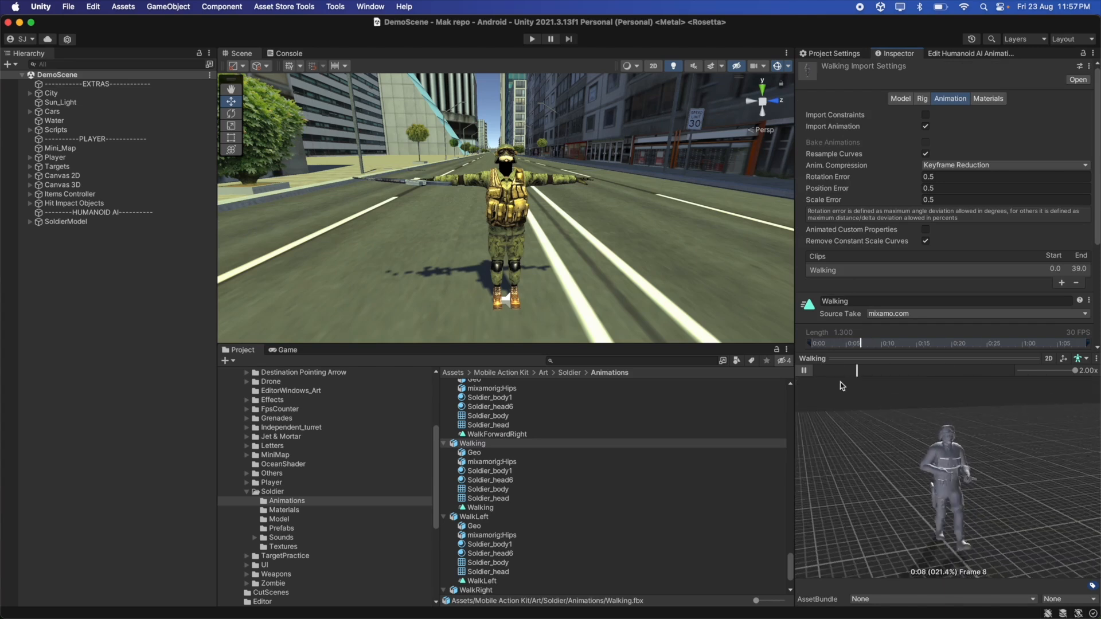
{"action": "left_click", "coordinate": [804, 372]}
Assign the Walking clip to the noncombat WalkIdleAnimationClip slot and the StandIdle clip to the UpperBodyIdleAnimationClip slot.
{"action": "left_click", "coordinate": [951, 54]}
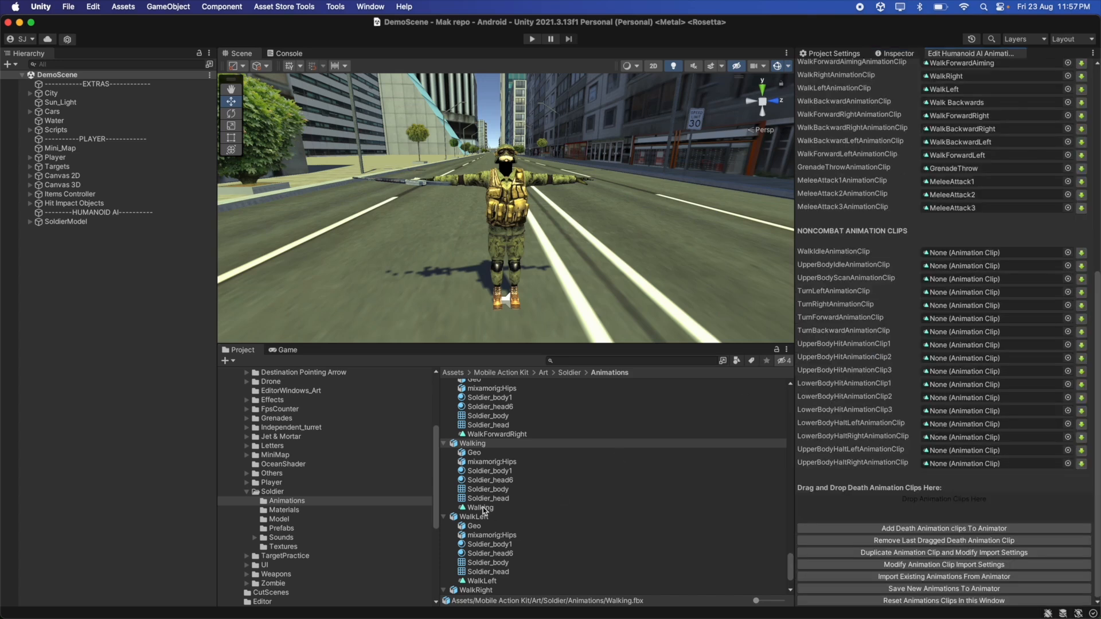
{"action": "left_click_drag", "start_coordinate": [484, 509], "coordinate": [975, 252]}
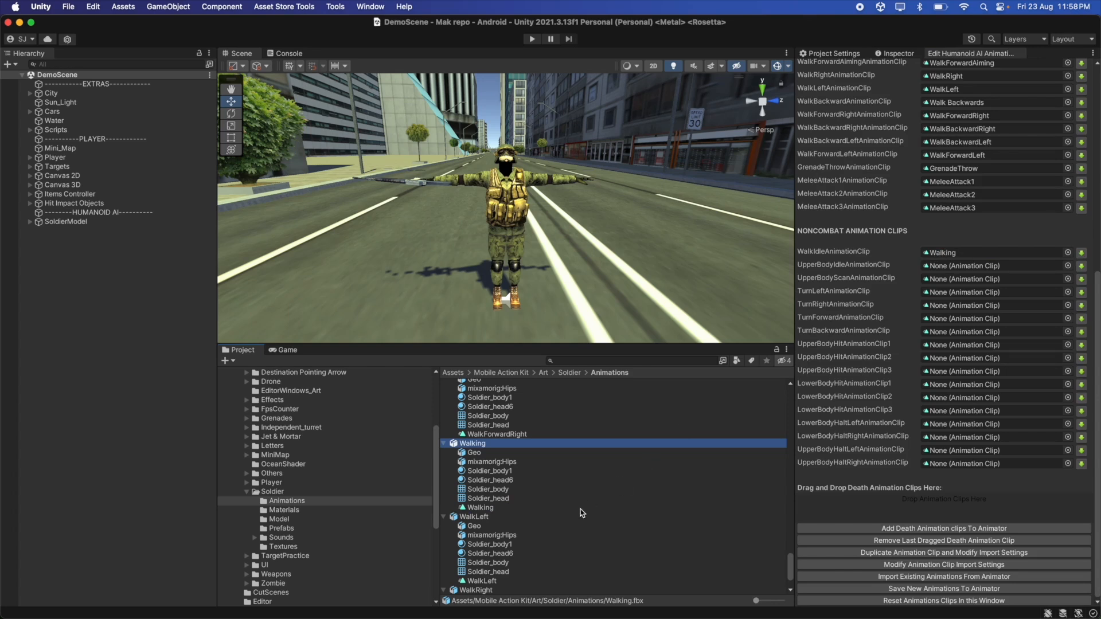
{"action": "scroll", "coordinate": [555, 511], "scroll_direction": "up", "scroll_amount": 10}
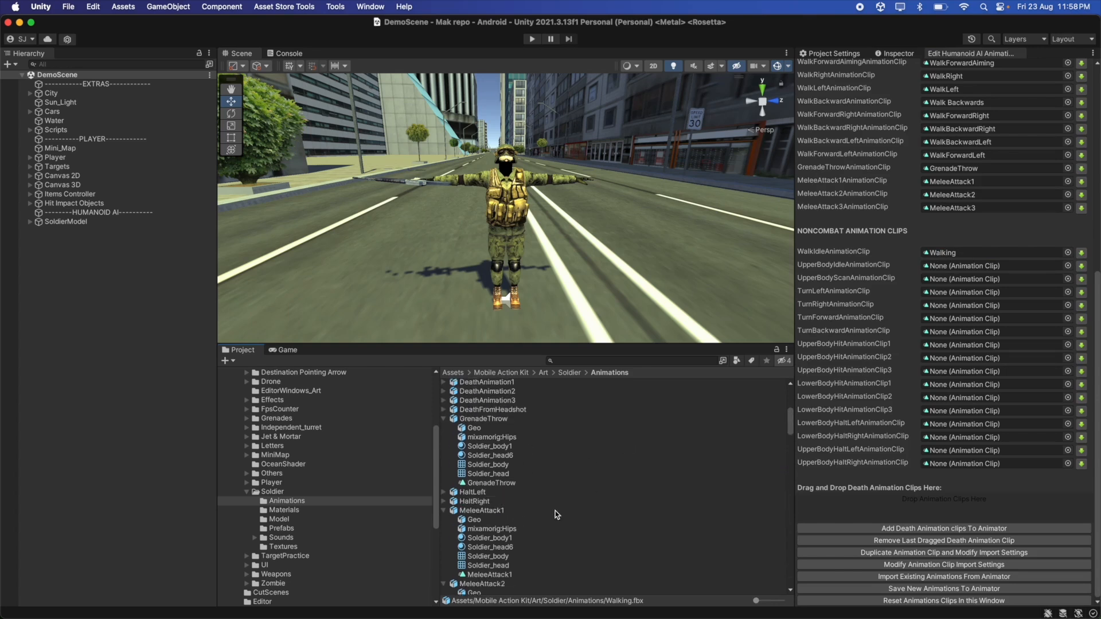
{"action": "scroll", "coordinate": [884, 293], "scroll_direction": "up", "scroll_amount": 10}
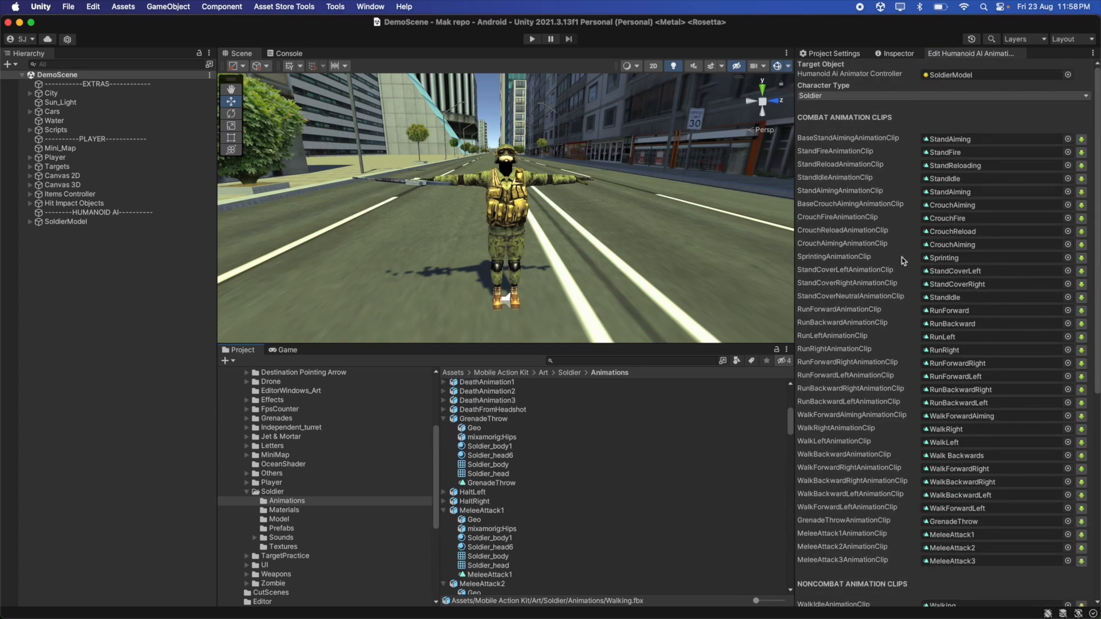
{"action": "left_click", "coordinate": [940, 179]}
{"action": "scroll", "coordinate": [838, 292], "scroll_direction": "down", "scroll_amount": 10}
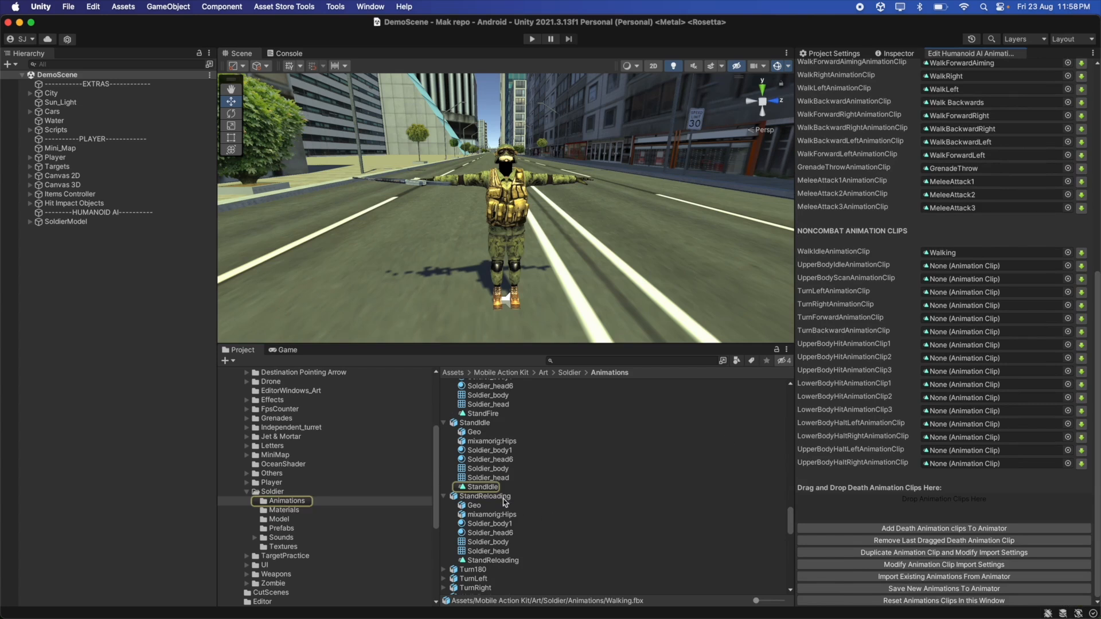
{"action": "left_click_drag", "start_coordinate": [488, 487], "coordinate": [960, 267]}
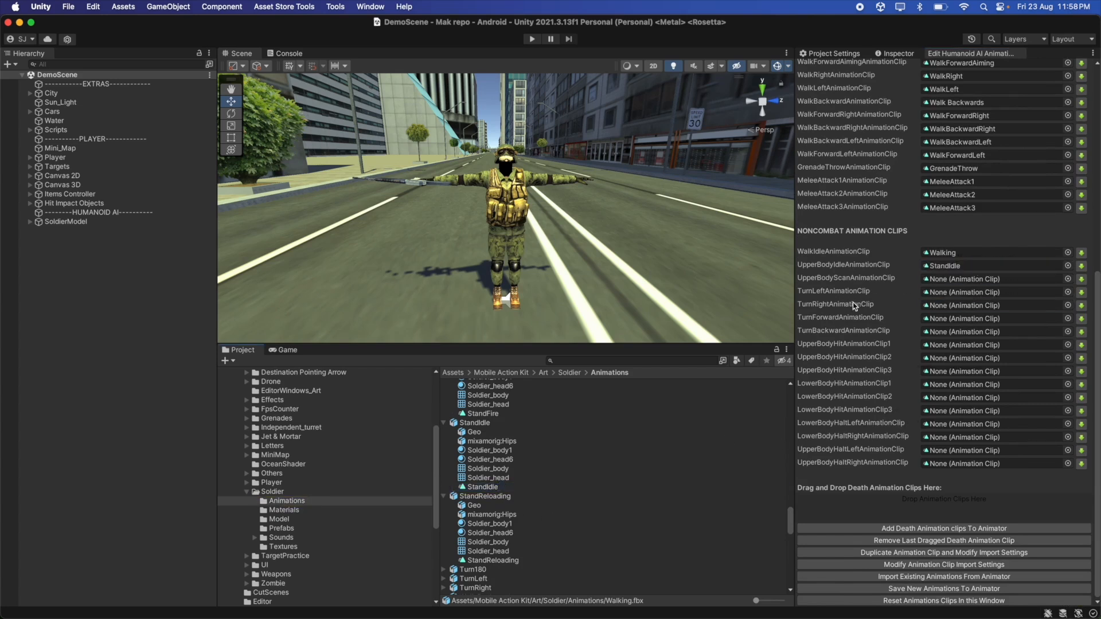
Locate the StandAiming clip through its combat slot and assign it to the UpperBodyScanAnimationClip slot.
{"action": "scroll", "coordinate": [978, 215], "scroll_direction": "up", "scroll_amount": 10}
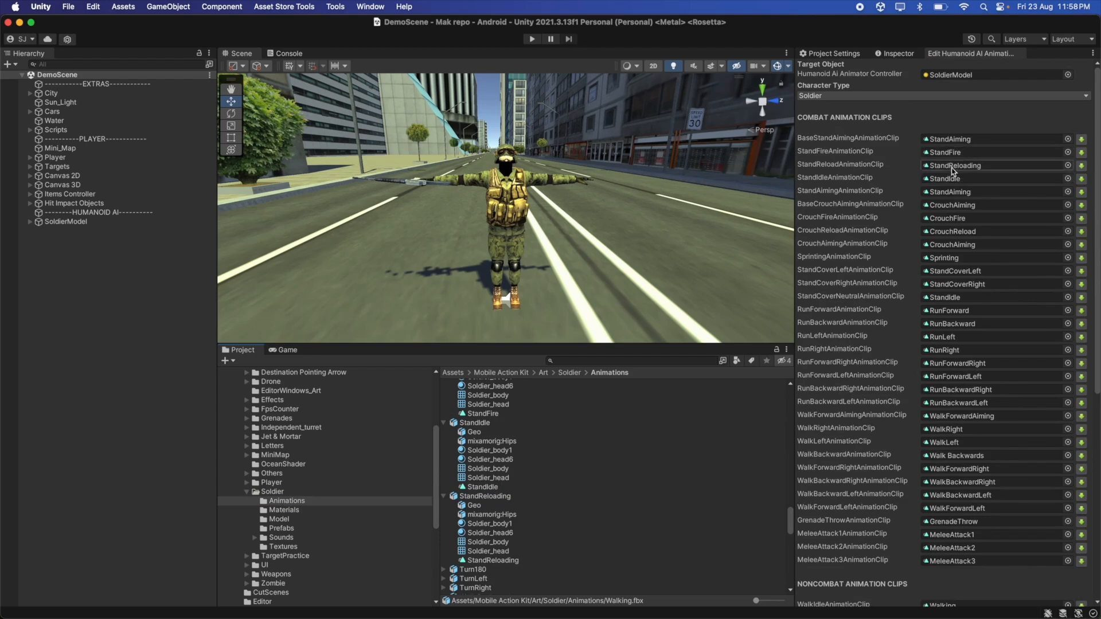
{"action": "left_click", "coordinate": [951, 139]}
{"action": "scroll", "coordinate": [885, 301], "scroll_direction": "down", "scroll_amount": 10}
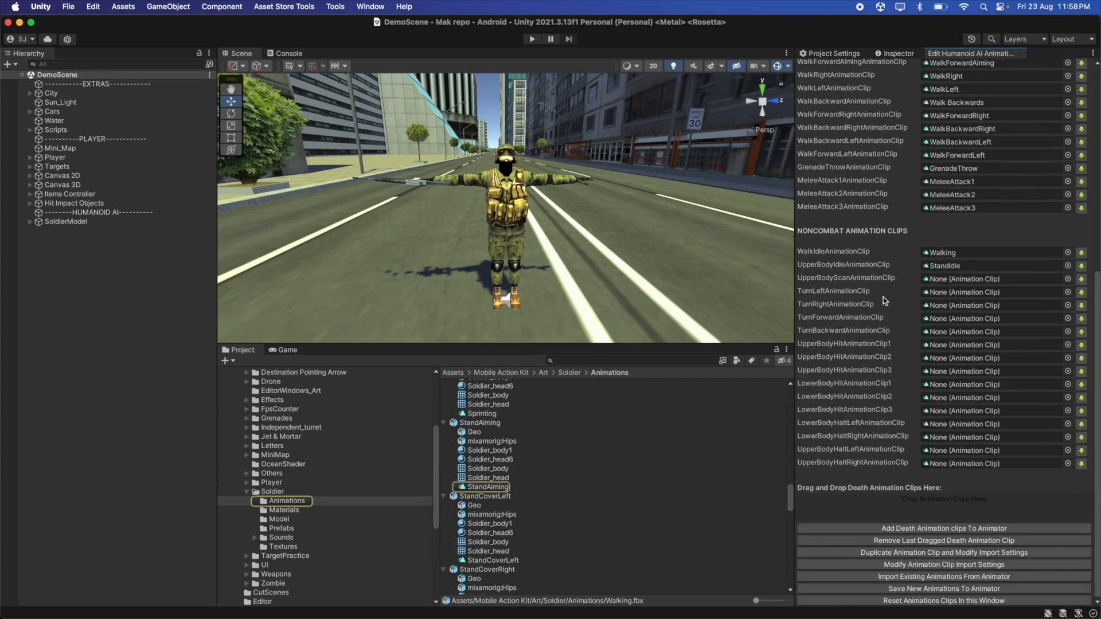
{"action": "left_click_drag", "start_coordinate": [501, 485], "coordinate": [950, 279]}
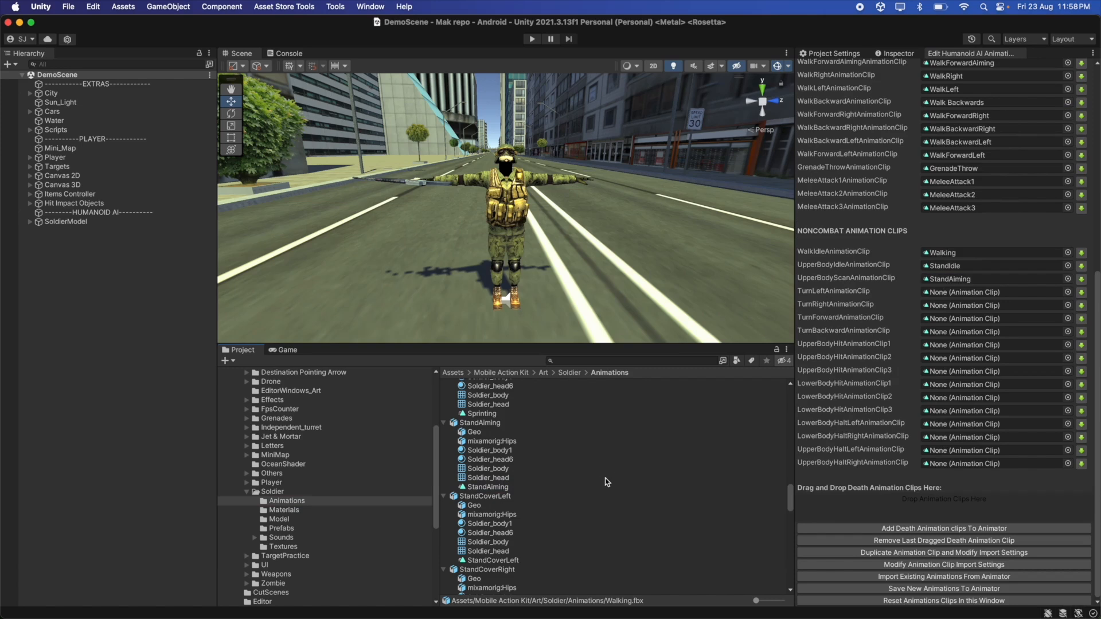
Assign the TurnLeft model's animation clip to the TurnLeftAnimationClip slot.
{"action": "scroll", "coordinate": [587, 513], "scroll_direction": "down", "scroll_amount": 15}
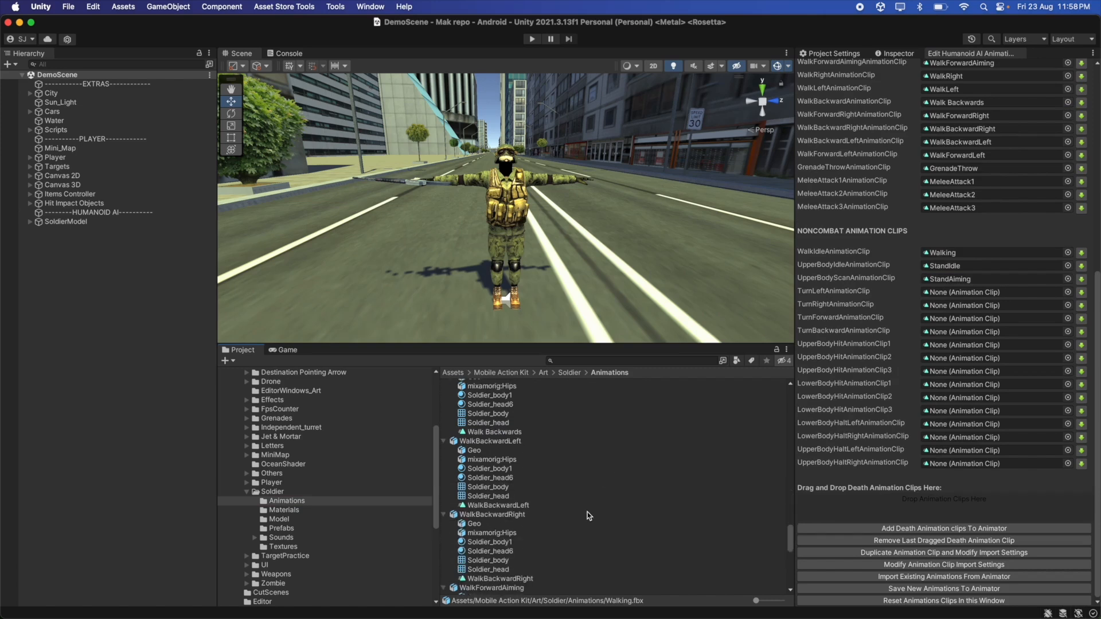
{"action": "left_click", "coordinate": [444, 460]}
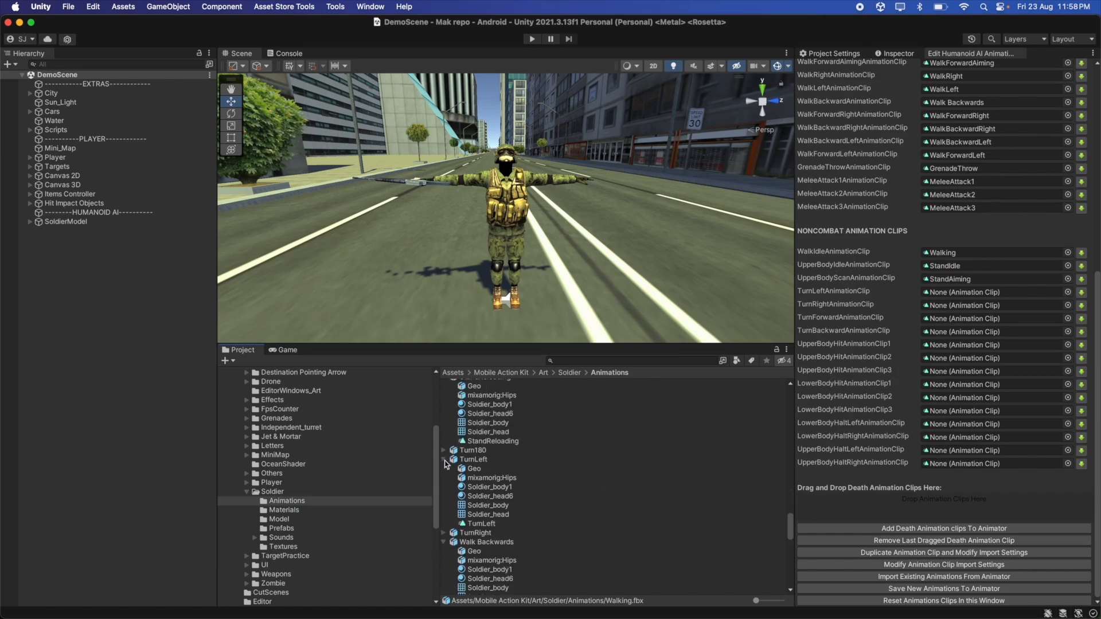
{"action": "left_click_drag", "start_coordinate": [514, 524], "coordinate": [944, 292]}
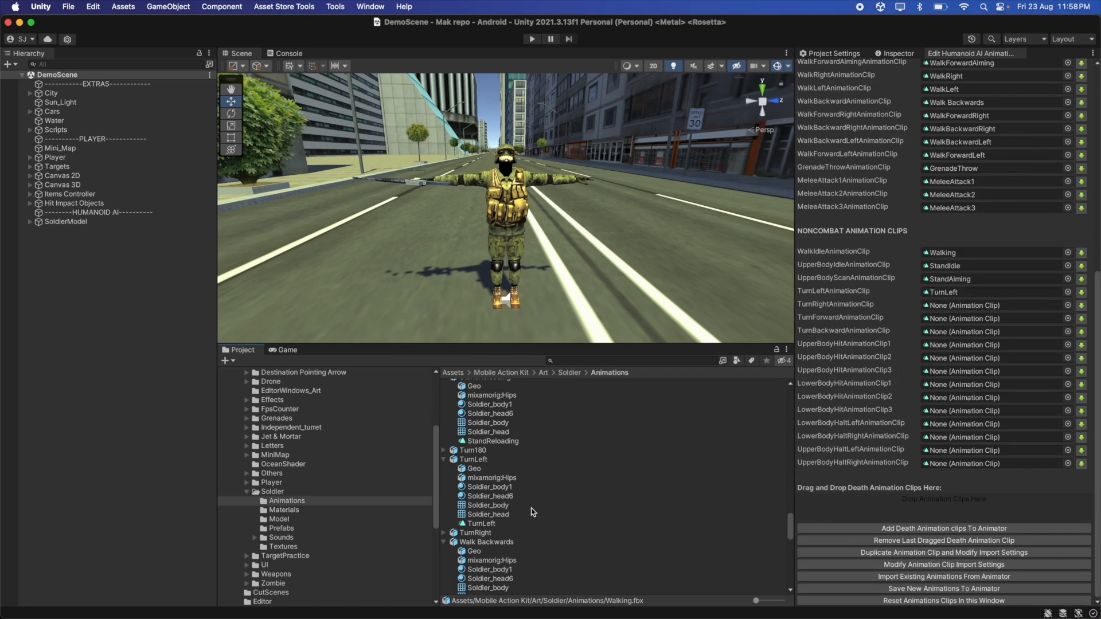
Assign the TurnRight model's animation clip to the noncombat TurnRightAnimationClip slot.
{"action": "left_click", "coordinate": [445, 533]}
{"action": "scroll", "coordinate": [510, 581], "scroll_direction": "down", "scroll_amount": 2}
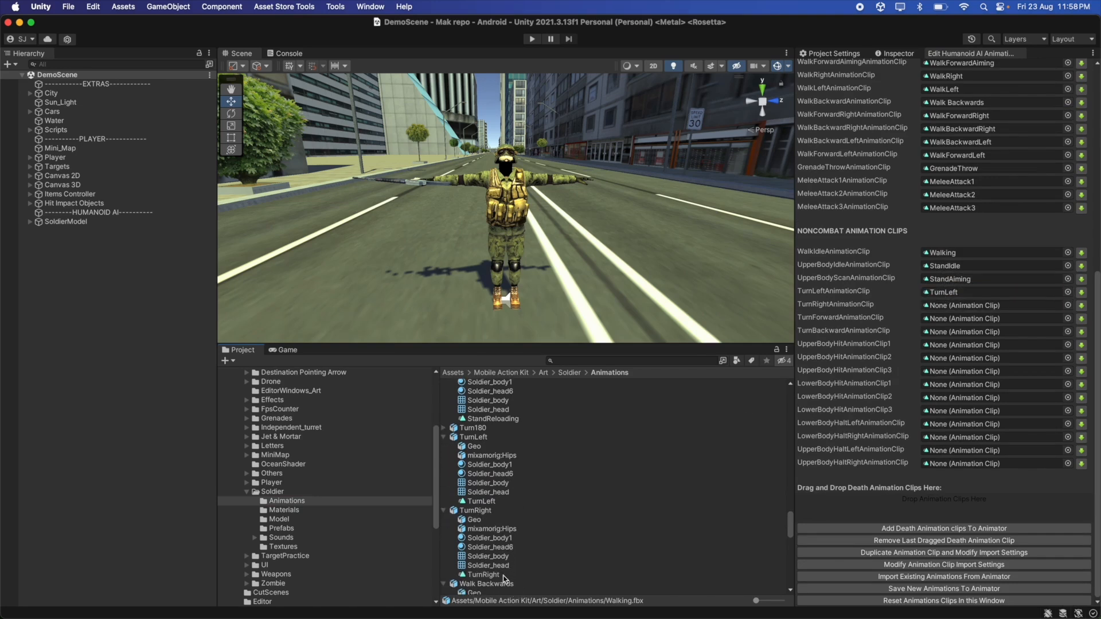
{"action": "left_click_drag", "start_coordinate": [507, 575], "coordinate": [946, 305]}
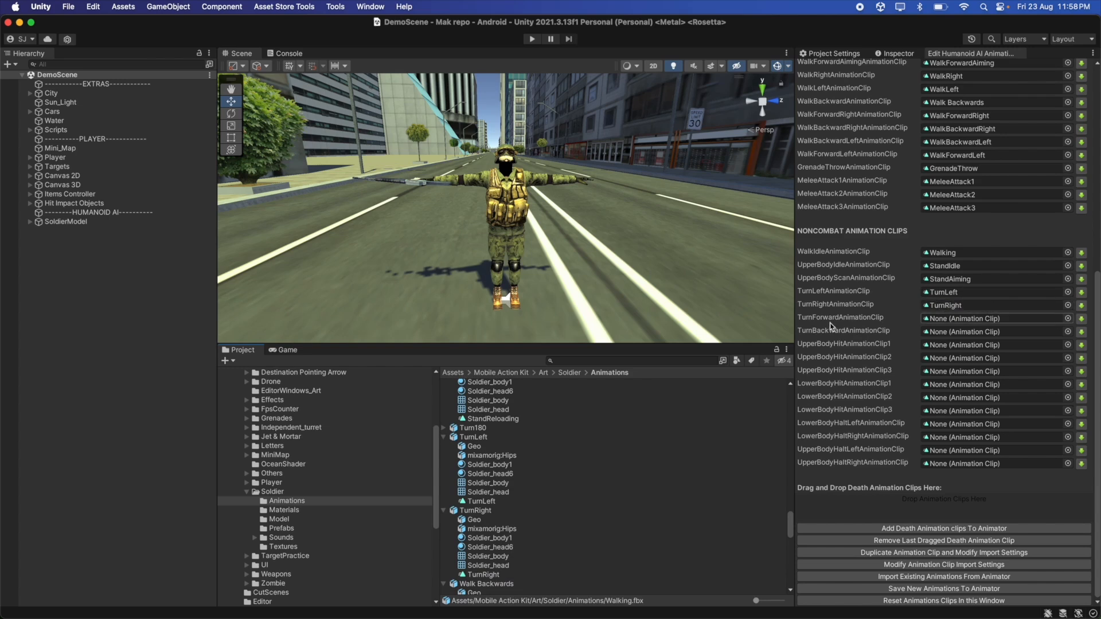
Assign the Turn180 clip to both the TurnForwardAnimationClip and TurnBackwardAnimationClip slots.
{"action": "left_click", "coordinate": [445, 429]}
{"action": "left_click_drag", "start_coordinate": [512, 494], "coordinate": [938, 320]}
{"action": "left_click_drag", "start_coordinate": [502, 494], "coordinate": [945, 334]}
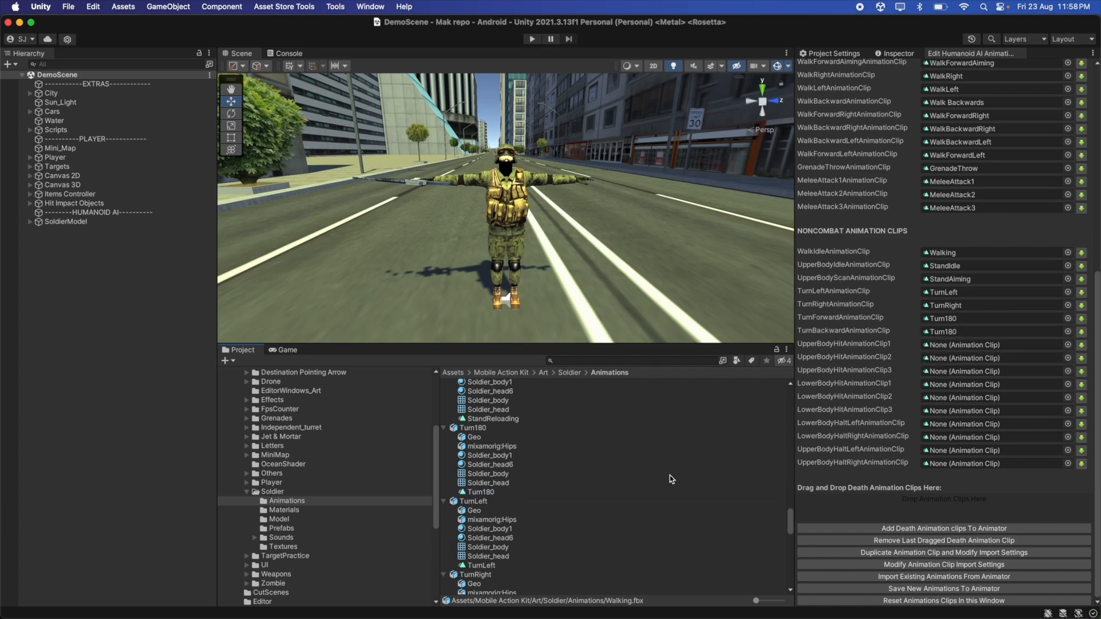
Find the BodyHitAnimation1 model in the Animations folder and assign its clip to the noncombat UpperBodyHitAnimationClip1 slot.
{"action": "scroll", "coordinate": [668, 478], "scroll_direction": "up", "scroll_amount": 10}
{"action": "scroll", "coordinate": [666, 480], "scroll_direction": "up", "scroll_amount": 10}
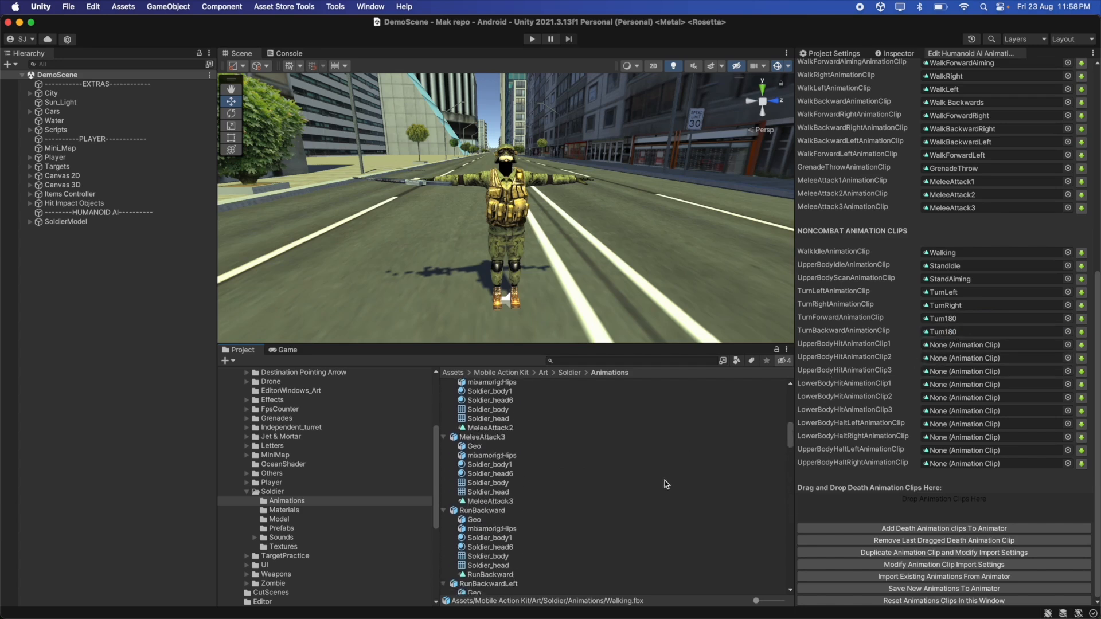
{"action": "left_click", "coordinate": [444, 384]}
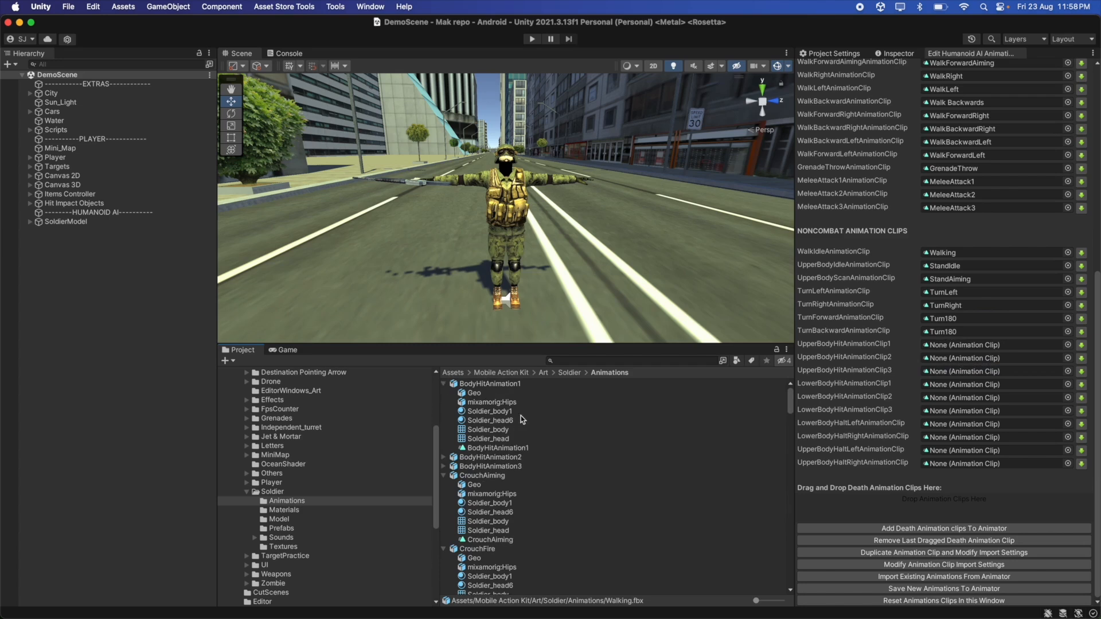
{"action": "left_click_drag", "start_coordinate": [506, 455], "coordinate": [947, 349]}
Dock the Inspector beside the Hierarchy and preview the BodyHitAnimation1 clip in it.
{"action": "left_click", "coordinate": [523, 449]}
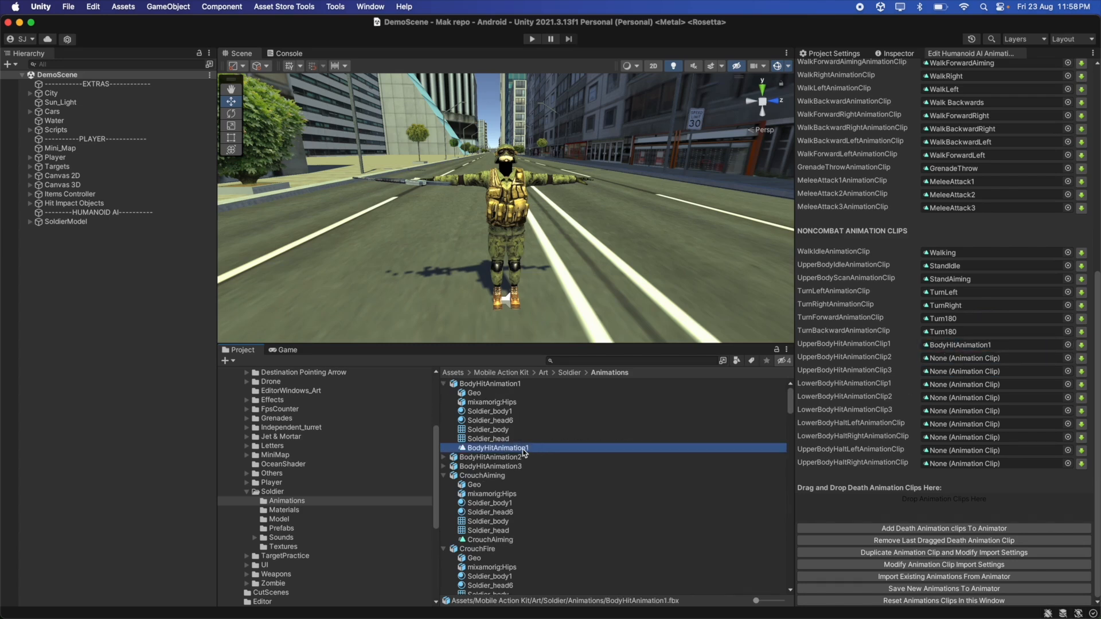
{"action": "left_click_drag", "start_coordinate": [900, 58], "coordinate": [131, 86]}
{"action": "left_click", "coordinate": [8, 371]}
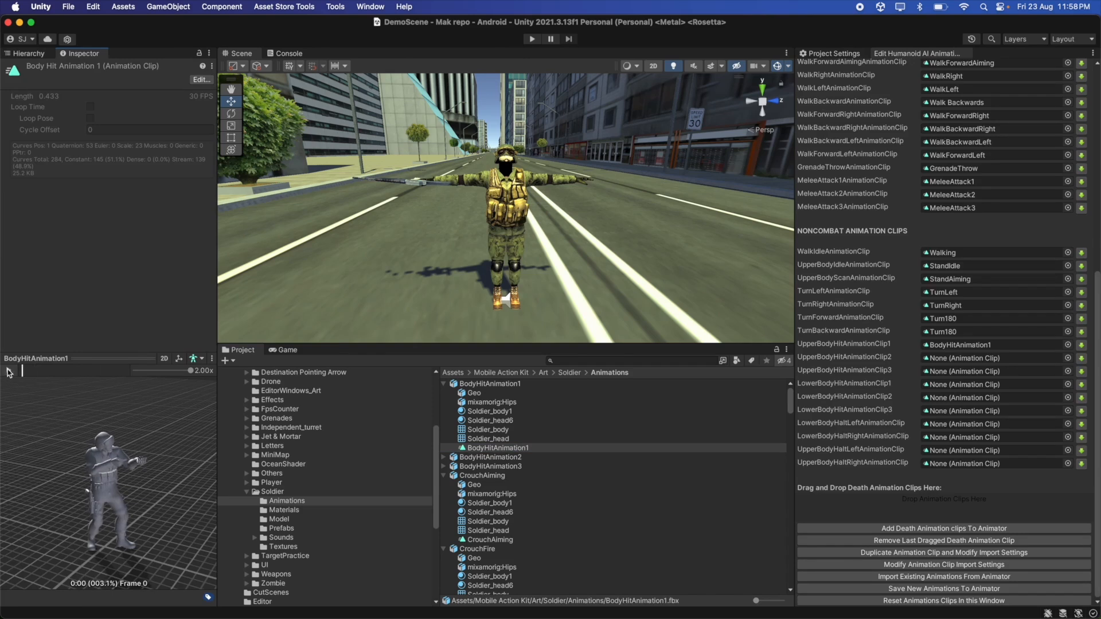
Assign the BodyHitAnimation2 clip to UpperBodyHitAnimationClip2 and the BodyHitAnimation3 clip to UpperBodyHitAnimationClip3.
{"action": "left_click", "coordinate": [445, 458]}
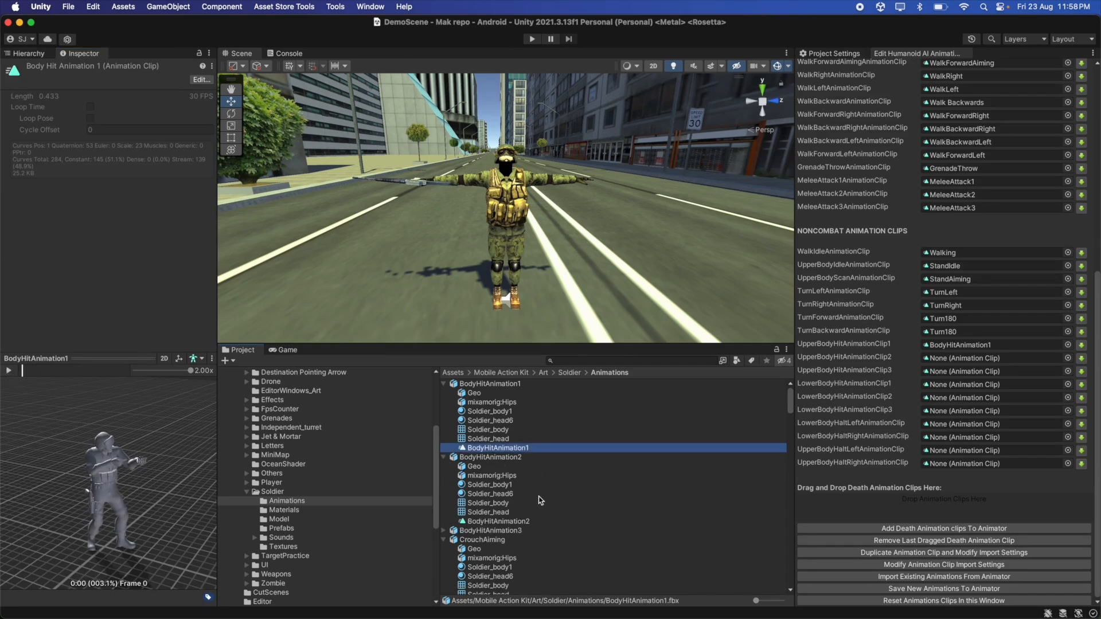
{"action": "left_click_drag", "start_coordinate": [523, 526], "coordinate": [930, 359]}
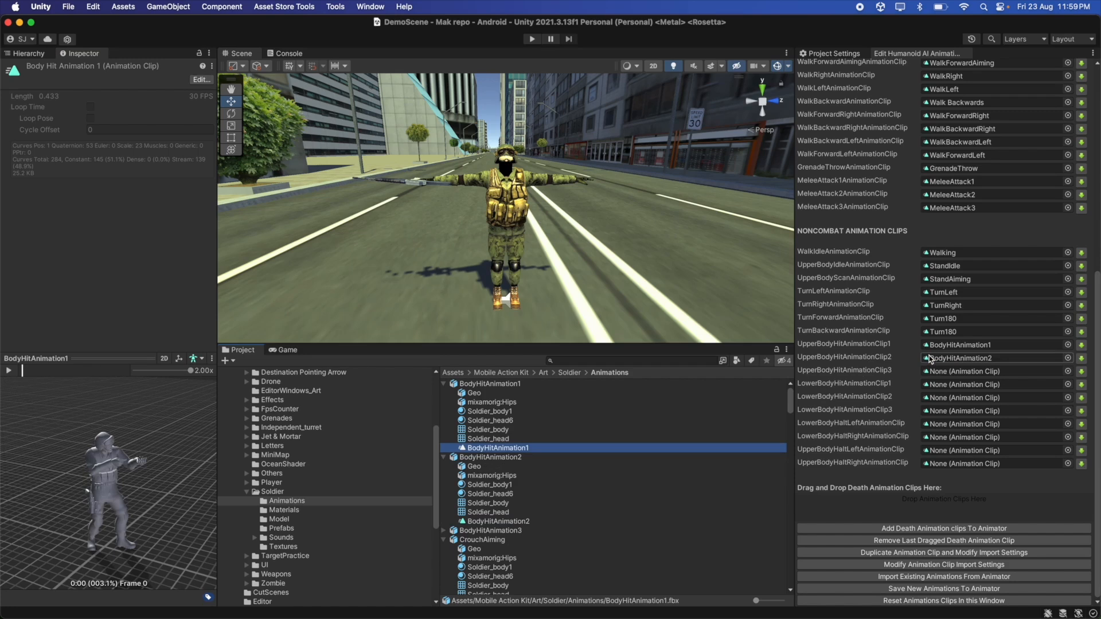
{"action": "left_click", "coordinate": [445, 531]}
{"action": "scroll", "coordinate": [525, 522], "scroll_direction": "down", "scroll_amount": 3}
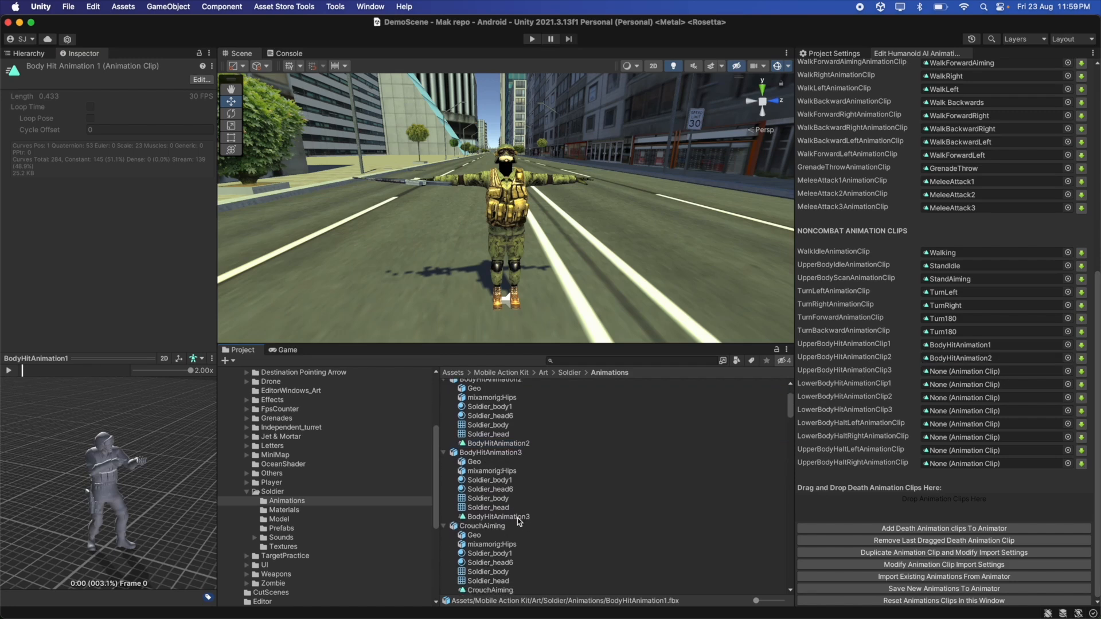
{"action": "left_click_drag", "start_coordinate": [518, 520], "coordinate": [968, 382]}
{"action": "left_click_drag", "start_coordinate": [534, 518], "coordinate": [970, 372]}
Assign the BodyHitAnimation1 clip to LowerBodyHitAnimationClip1 and the BodyHitAnimation2 clip to LowerBodyHitAnimationClip2.
{"action": "scroll", "coordinate": [573, 475], "scroll_direction": "up", "scroll_amount": 3}
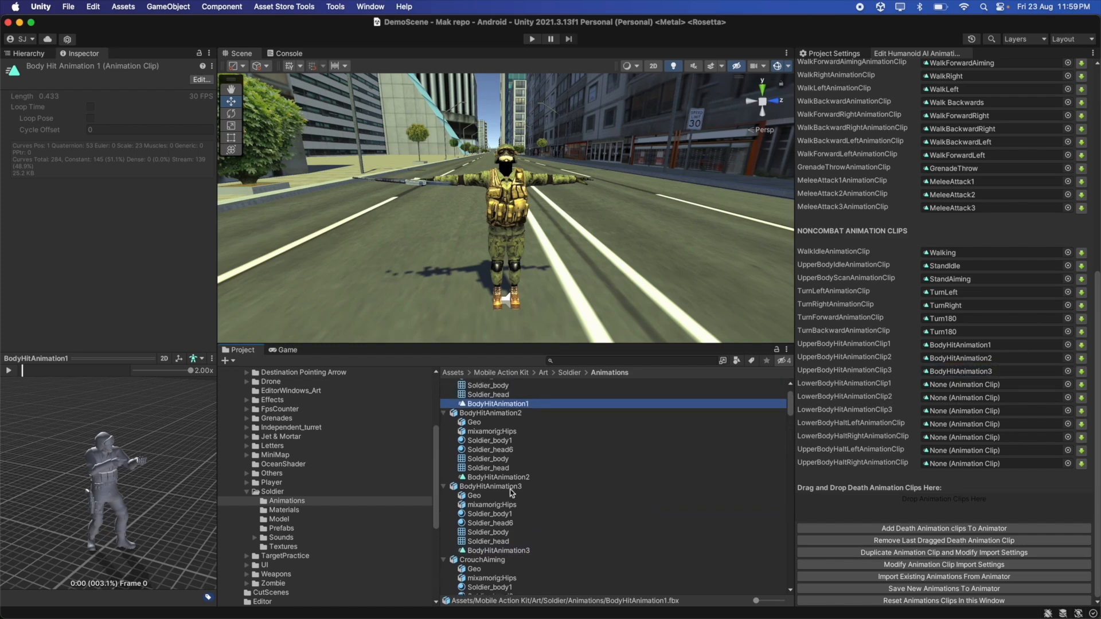
{"action": "scroll", "coordinate": [508, 475], "scroll_direction": "up", "scroll_amount": 3}
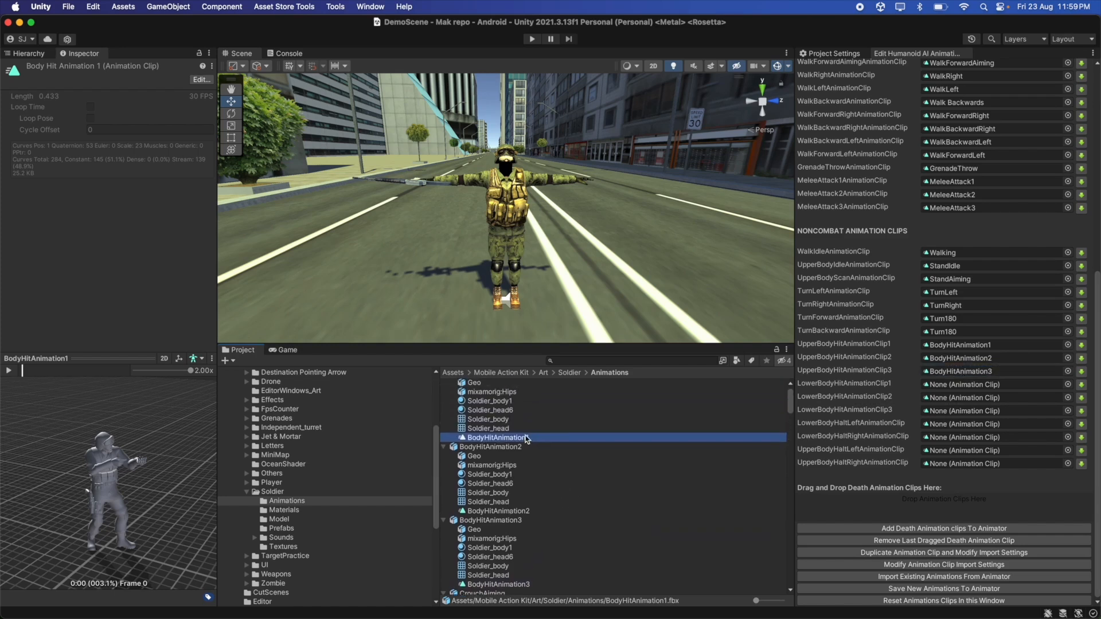
{"action": "left_click_drag", "start_coordinate": [572, 440], "coordinate": [946, 386]}
{"action": "left_click_drag", "start_coordinate": [519, 511], "coordinate": [934, 402]}
Play the BodyHitAnimation3 clip in the animation preview to check the figure's motion, and pause it.
{"action": "scroll", "coordinate": [548, 572], "scroll_direction": "down", "scroll_amount": 1}
{"action": "left_click", "coordinate": [532, 566]}
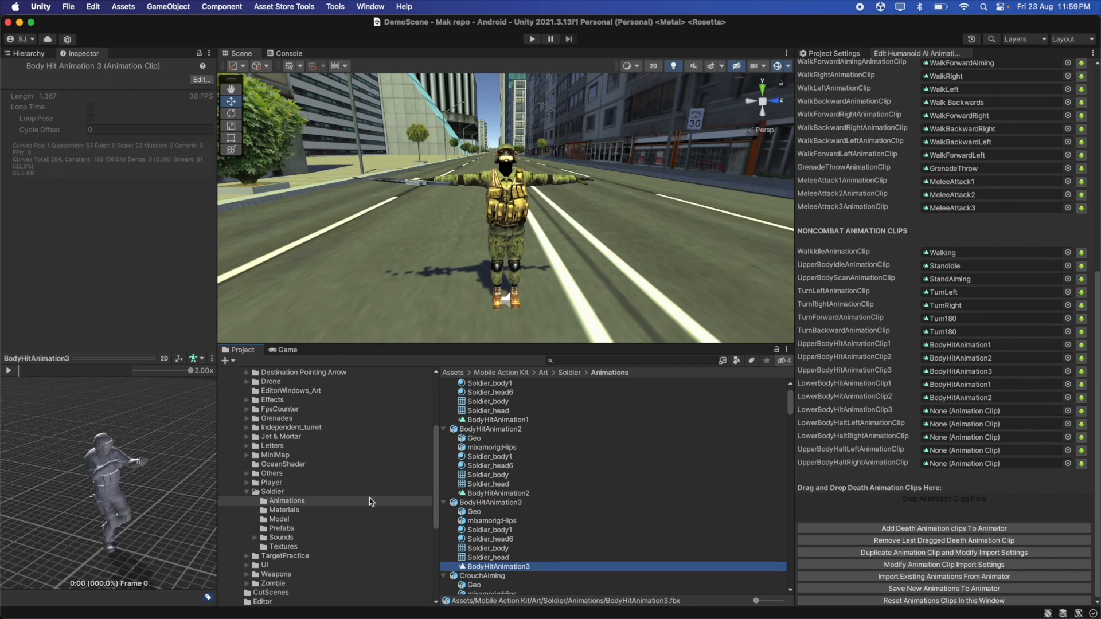
{"action": "left_click", "coordinate": [8, 371]}
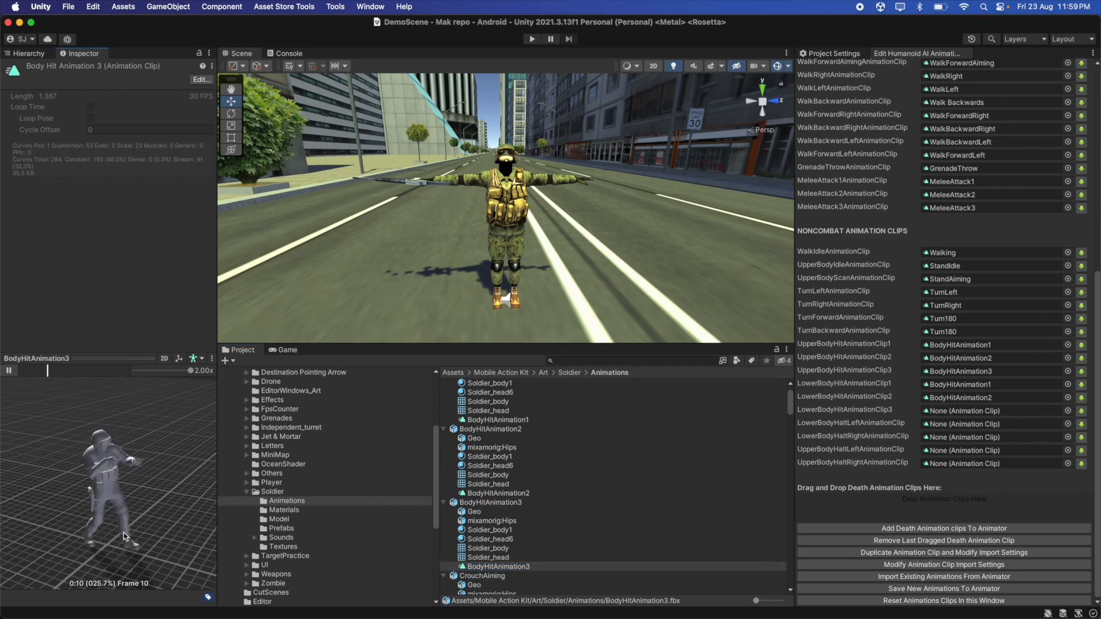
{"action": "left_click", "coordinate": [8, 371]}
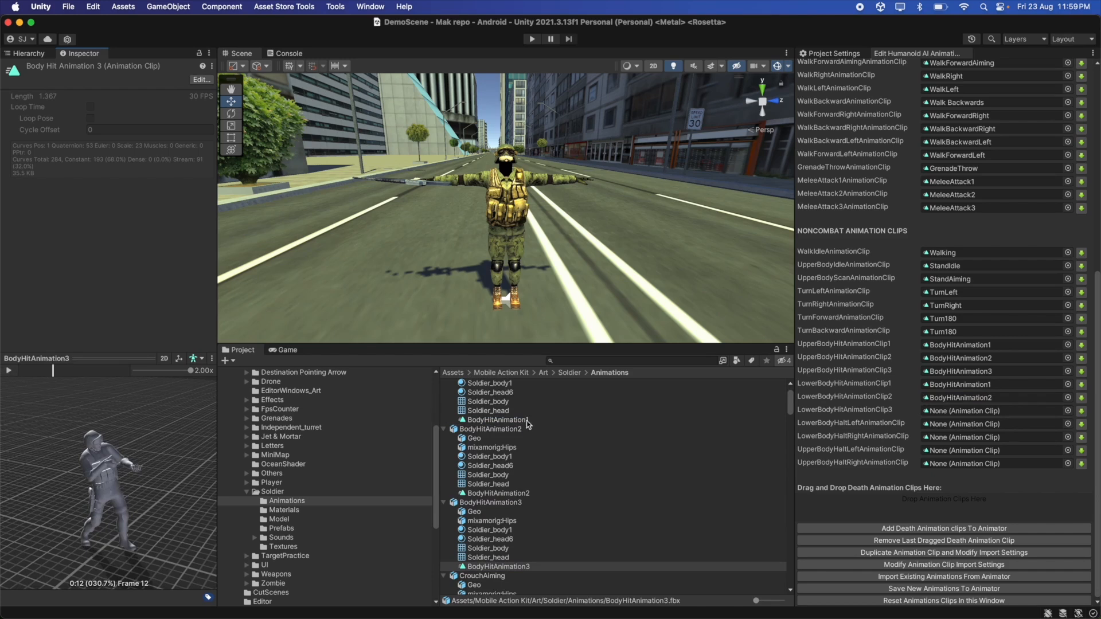
Find the StandIdle clip in the Animations folder and assign it to the LowerBodyHitAnimationClip3 slot.
{"action": "scroll", "coordinate": [548, 467], "scroll_direction": "down", "scroll_amount": 2}
{"action": "scroll", "coordinate": [545, 468], "scroll_direction": "down", "scroll_amount": 10}
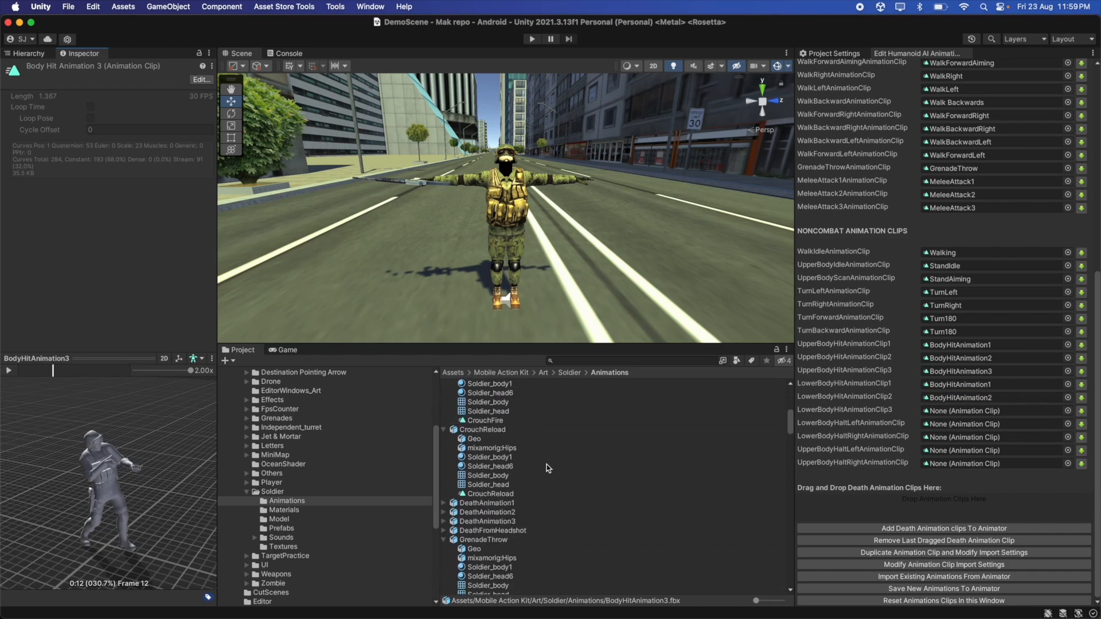
{"action": "scroll", "coordinate": [546, 468], "scroll_direction": "down", "scroll_amount": 15}
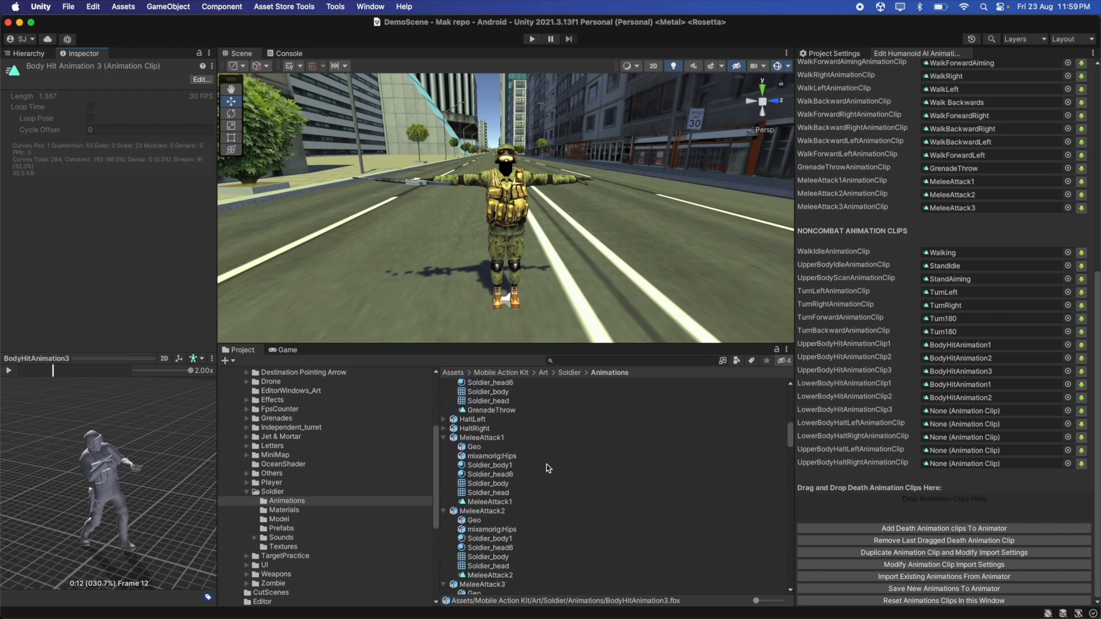
{"action": "scroll", "coordinate": [546, 468], "scroll_direction": "down", "scroll_amount": 15}
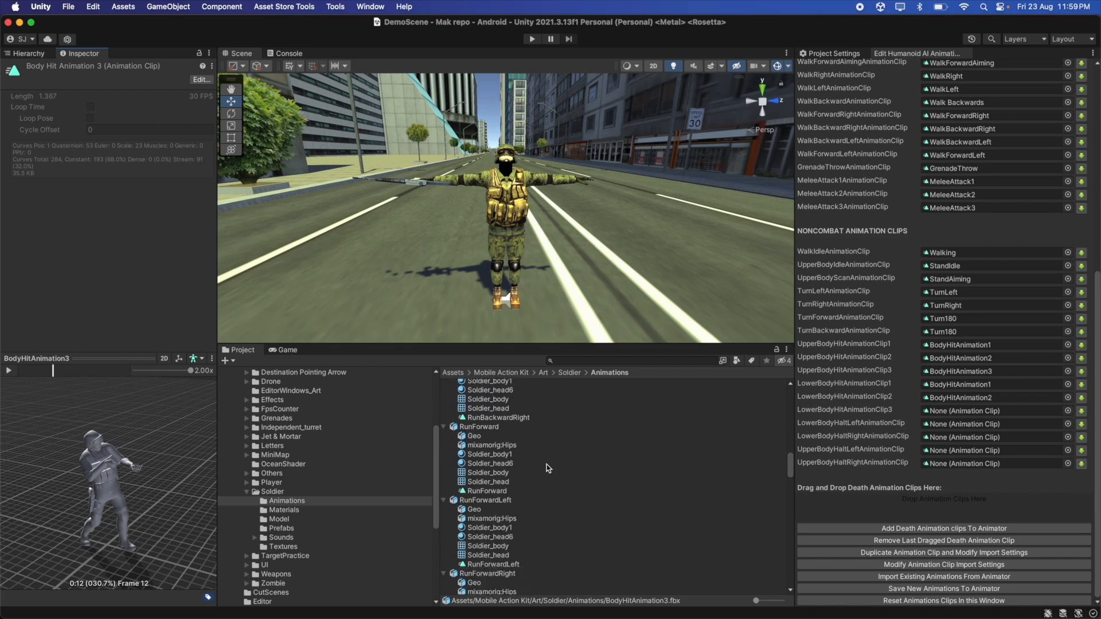
{"action": "scroll", "coordinate": [546, 468], "scroll_direction": "down", "scroll_amount": 10}
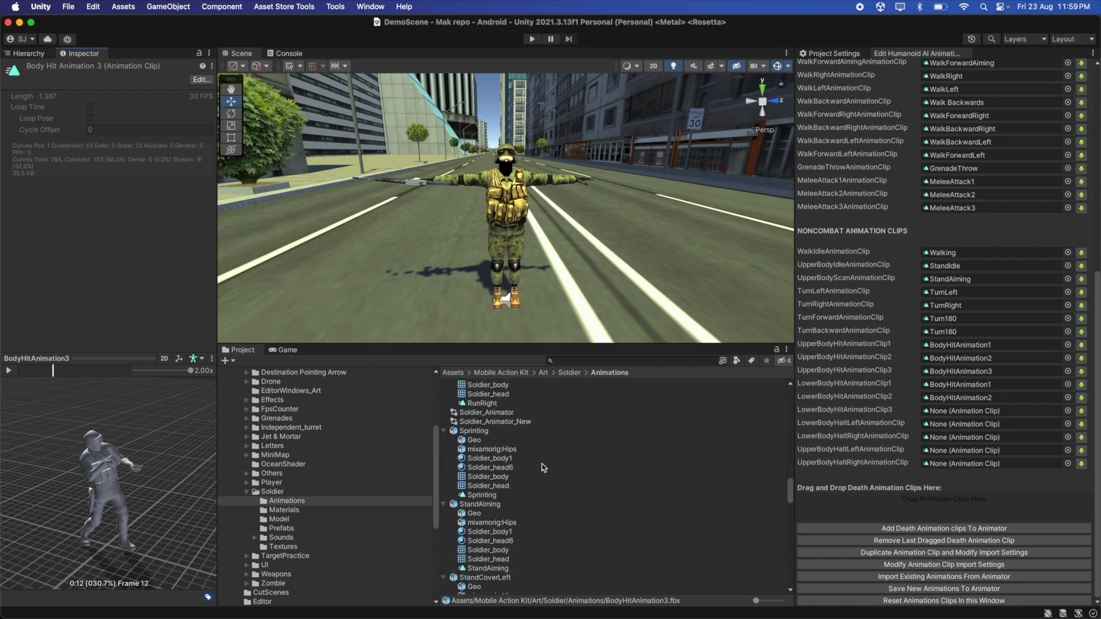
{"action": "scroll", "coordinate": [544, 467], "scroll_direction": "down", "scroll_amount": 12}
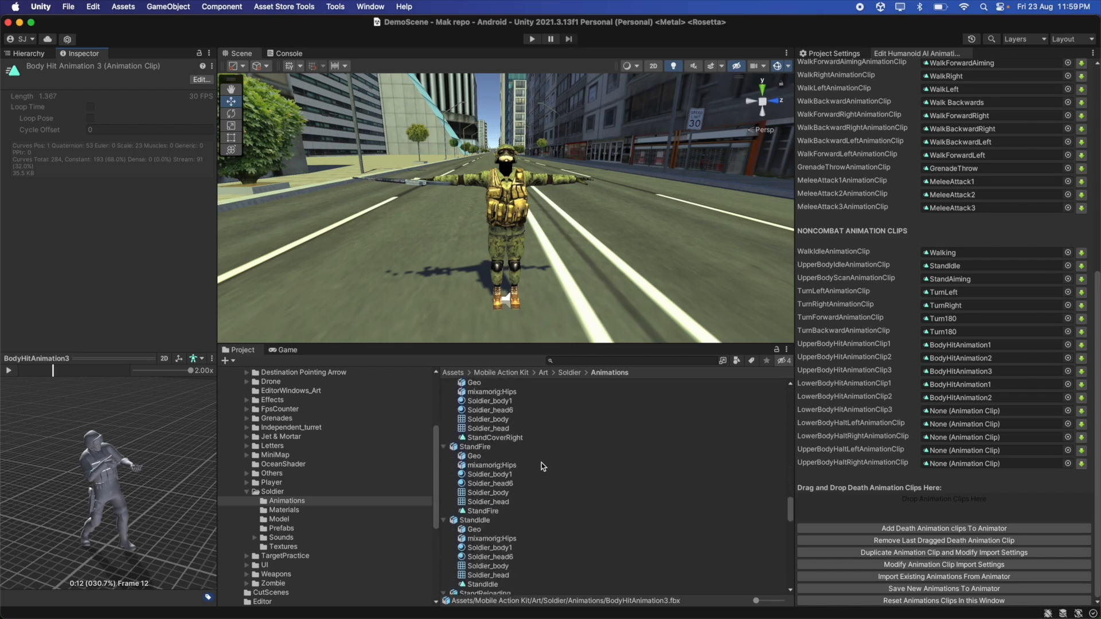
{"action": "scroll", "coordinate": [542, 463], "scroll_direction": "down", "scroll_amount": 3}
{"action": "left_click_drag", "start_coordinate": [496, 479], "coordinate": [945, 411]}
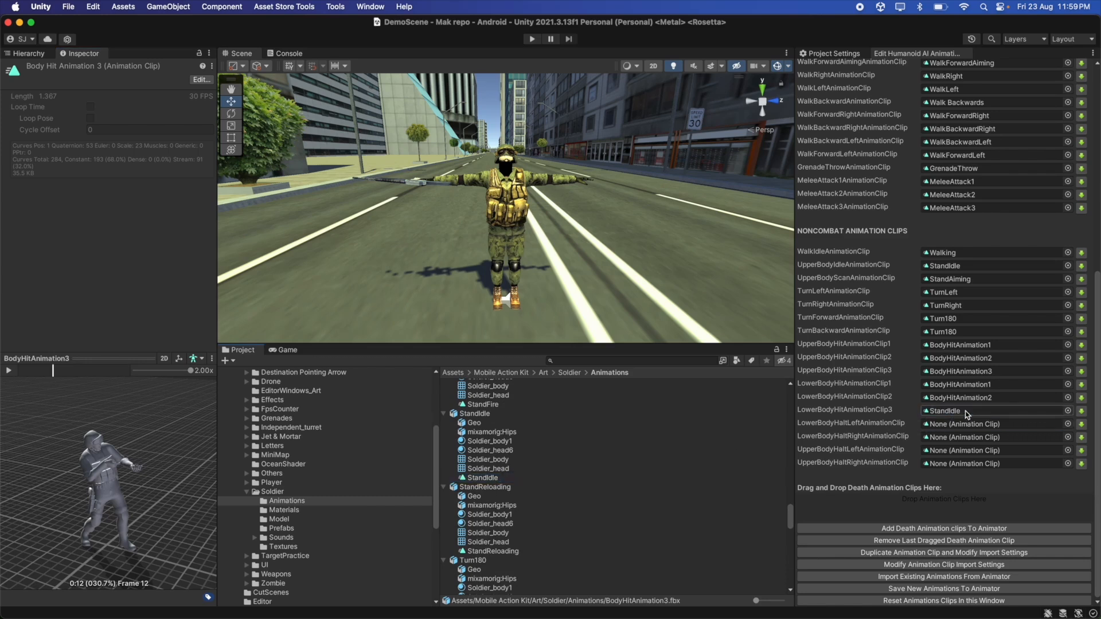
{"action": "scroll", "coordinate": [641, 498], "scroll_direction": "up", "scroll_amount": 1}
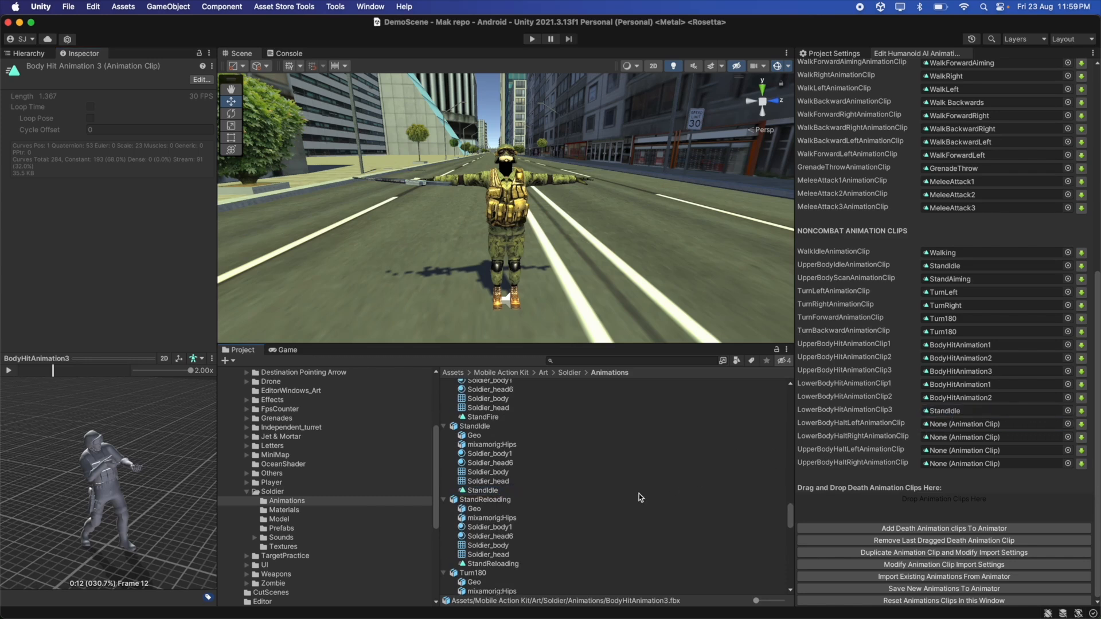
Assign the HaltLeft clip from the Soldier animations to LowerBodyHaltLeftAnimationClip in the noncombat animation clips.
{"action": "scroll", "coordinate": [639, 494], "scroll_direction": "up", "scroll_amount": 10}
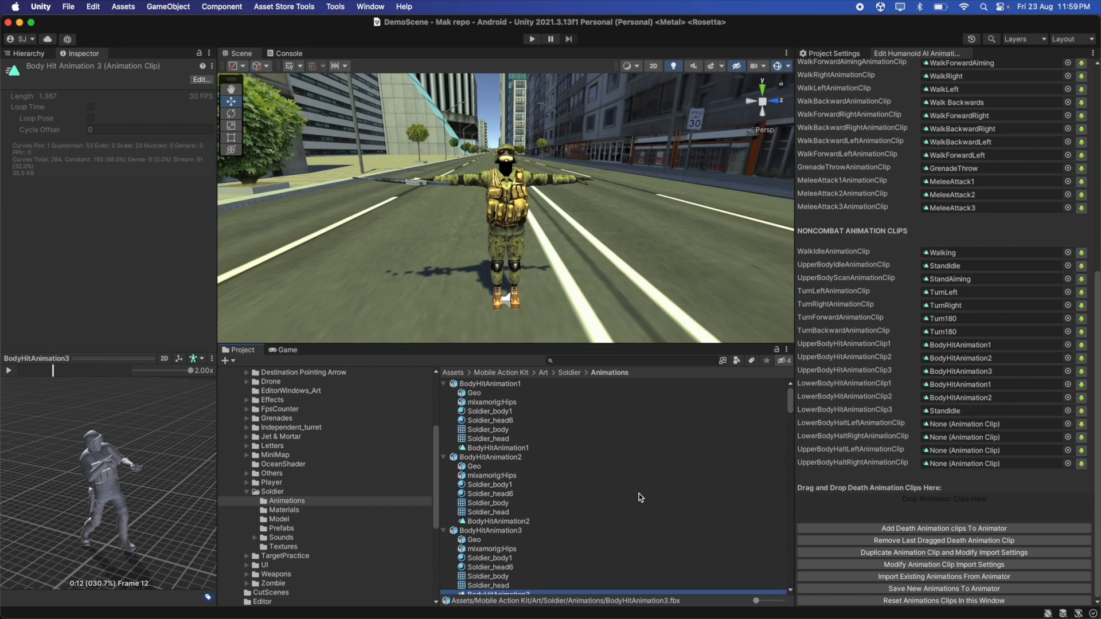
{"action": "scroll", "coordinate": [499, 442], "scroll_direction": "down", "scroll_amount": 10}
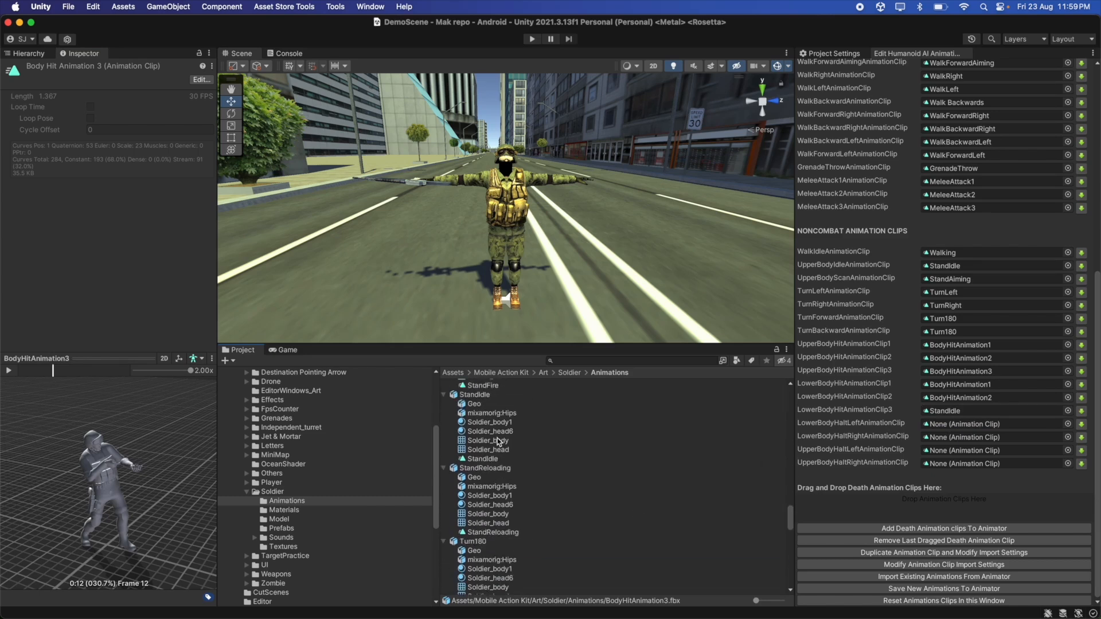
{"action": "scroll", "coordinate": [497, 442], "scroll_direction": "down", "scroll_amount": 10}
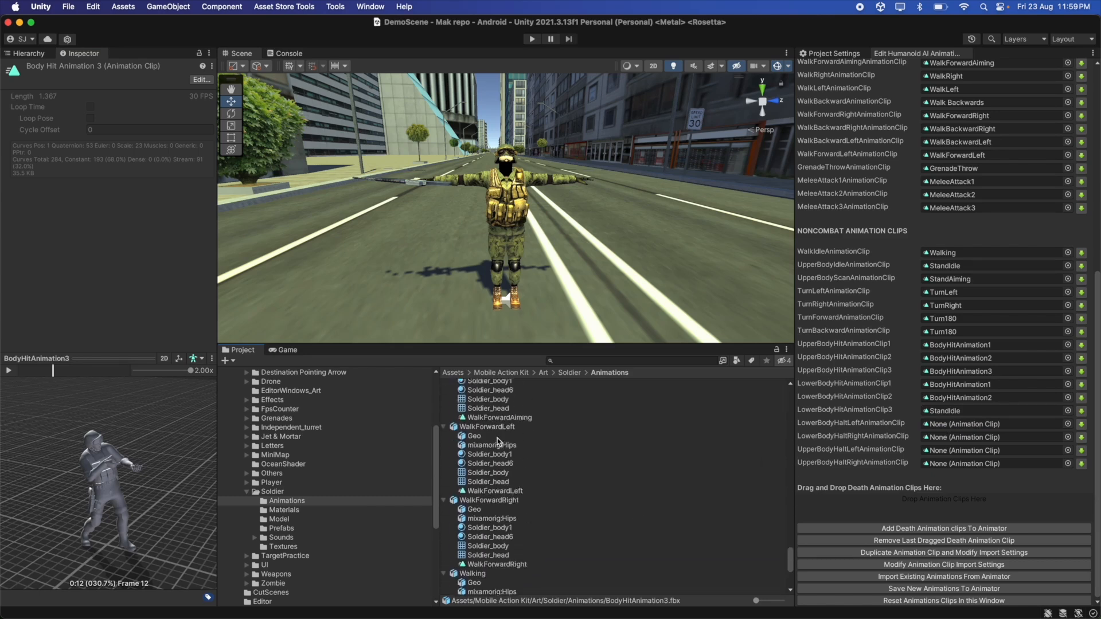
{"action": "scroll", "coordinate": [497, 441], "scroll_direction": "up", "scroll_amount": 15}
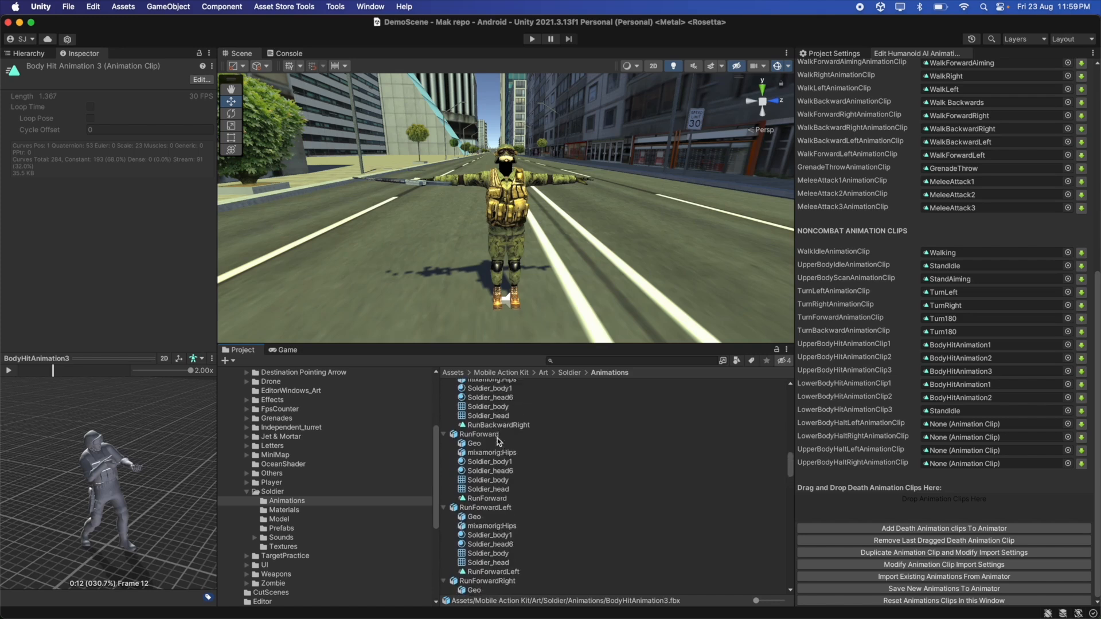
{"action": "scroll", "coordinate": [497, 438], "scroll_direction": "up", "scroll_amount": 8}
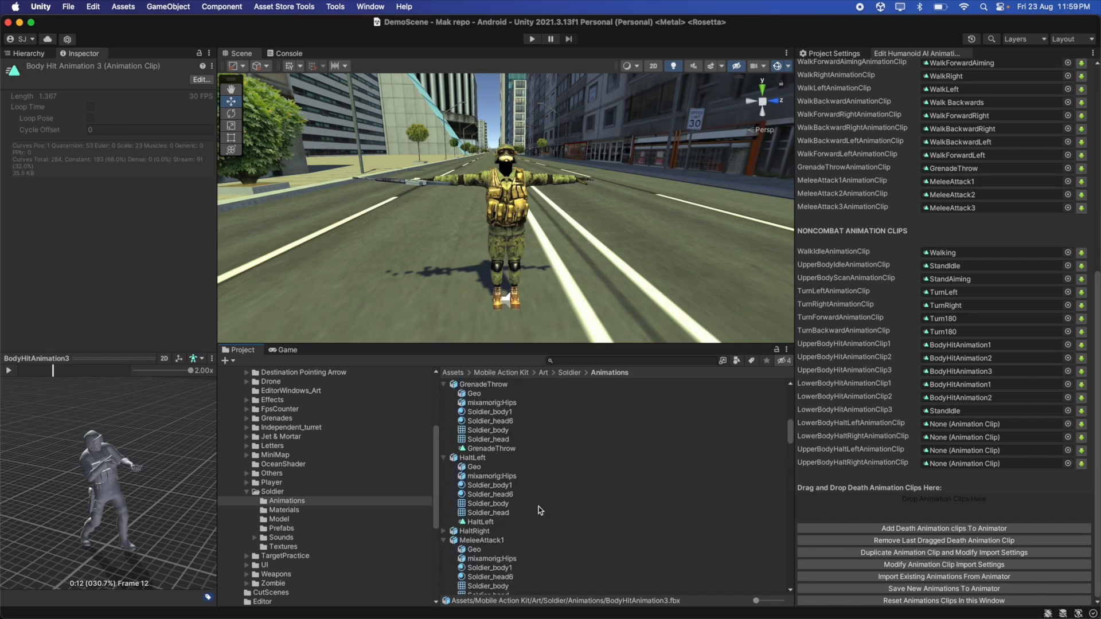
{"action": "left_click_drag", "start_coordinate": [816, 401], "coordinate": [935, 425]}
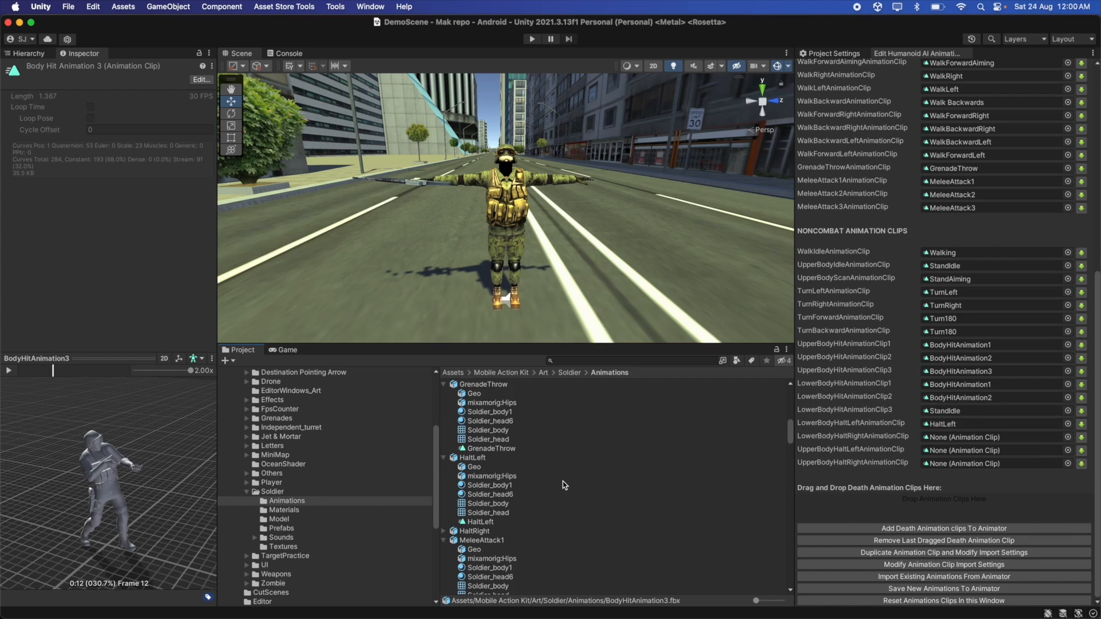
Expand the HaltRight model and assign its HaltRight clip to LowerBodyHaltRightAnimationClip.
{"action": "scroll", "coordinate": [455, 506], "scroll_direction": "down", "scroll_amount": 1}
{"action": "left_click", "coordinate": [444, 513]}
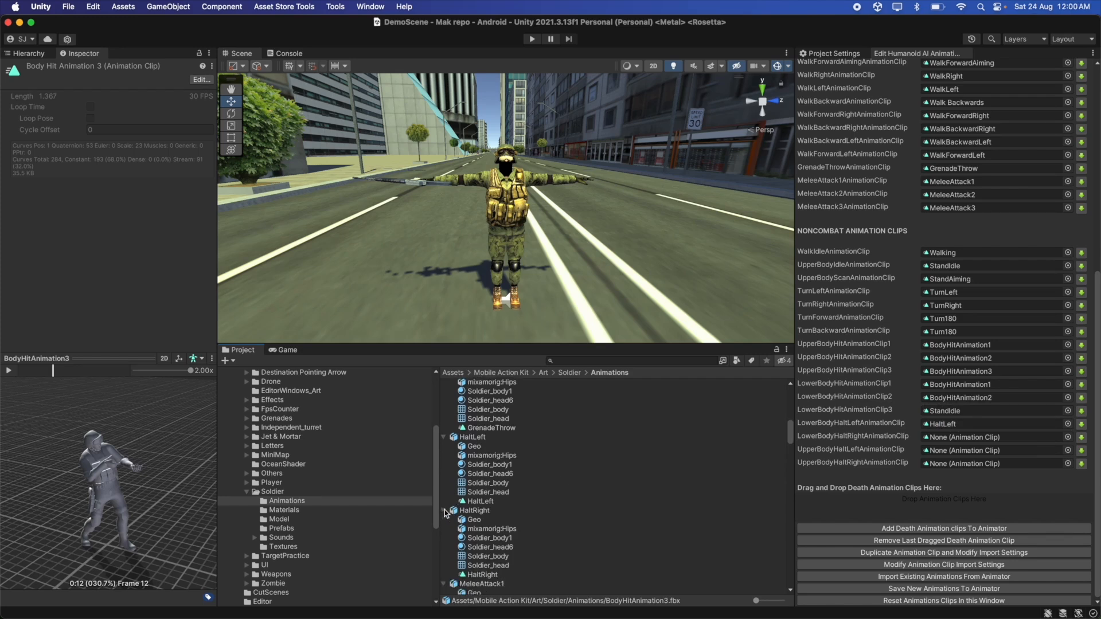
{"action": "scroll", "coordinate": [483, 504], "scroll_direction": "down", "scroll_amount": 2}
{"action": "scroll", "coordinate": [482, 505], "scroll_direction": "down", "scroll_amount": 1}
{"action": "left_click_drag", "start_coordinate": [483, 520], "coordinate": [959, 442]}
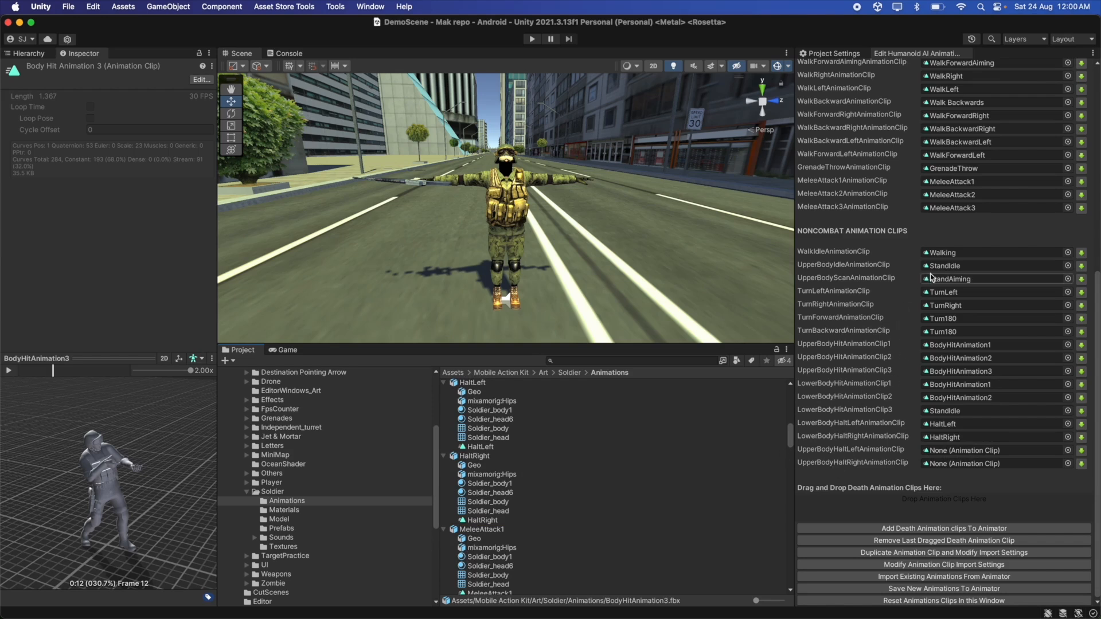
Assign the StandIdle clip to both UpperBodyHaltLeftAnimationClip and UpperBodyHaltRightAnimationClip.
{"action": "scroll", "coordinate": [549, 548], "scroll_direction": "down", "scroll_amount": 3}
{"action": "left_click_drag", "start_coordinate": [512, 489], "coordinate": [965, 451]}
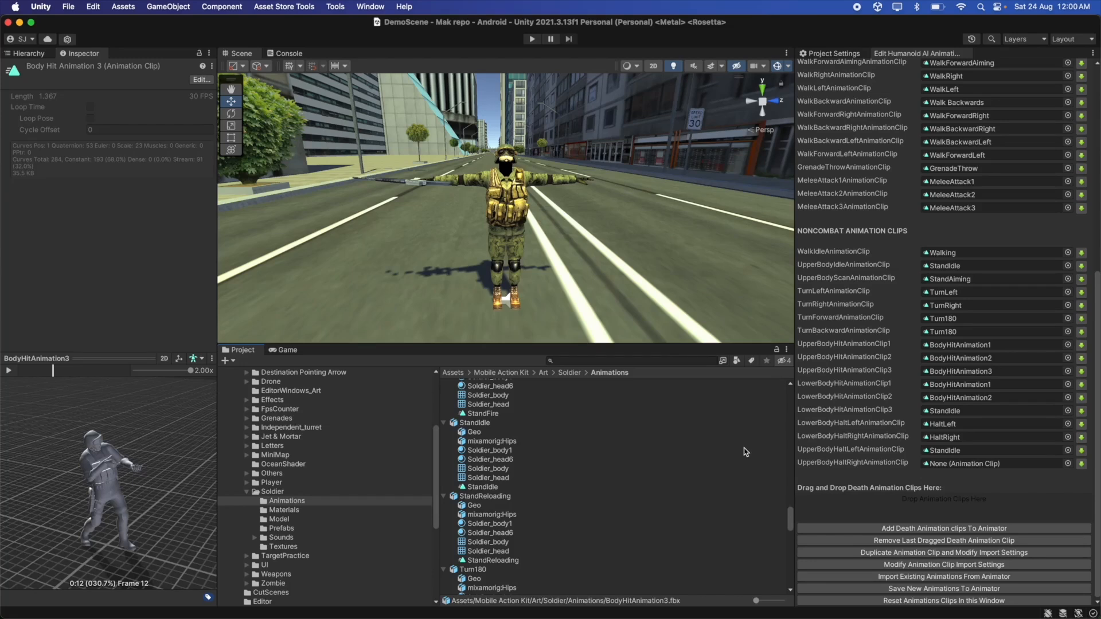
{"action": "left_click", "coordinate": [946, 451]}
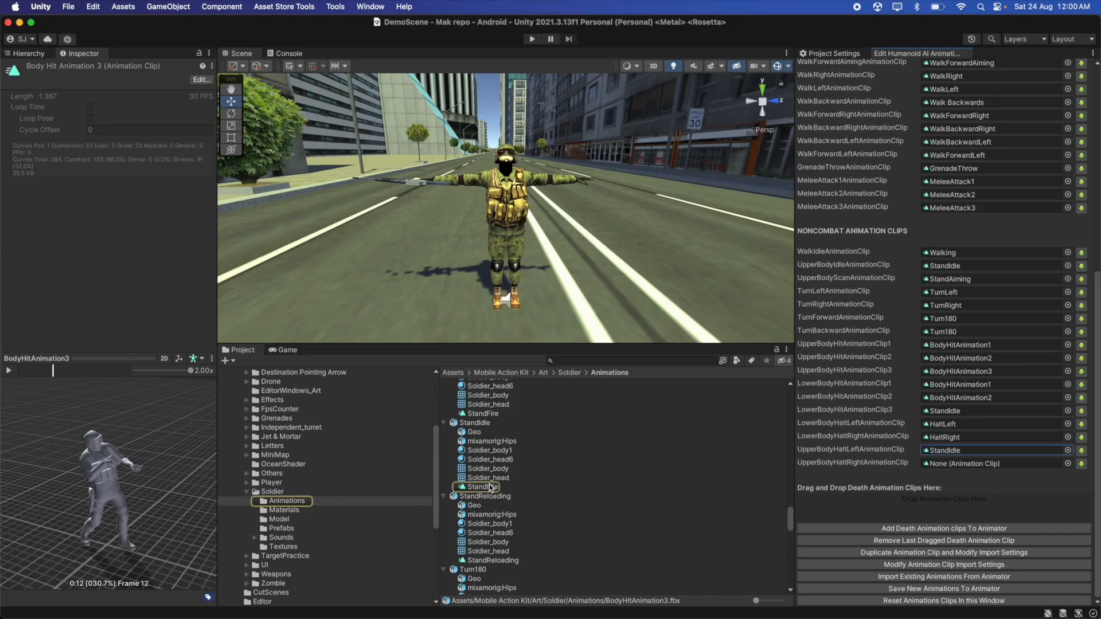
{"action": "left_click_drag", "start_coordinate": [490, 488], "coordinate": [992, 463]}
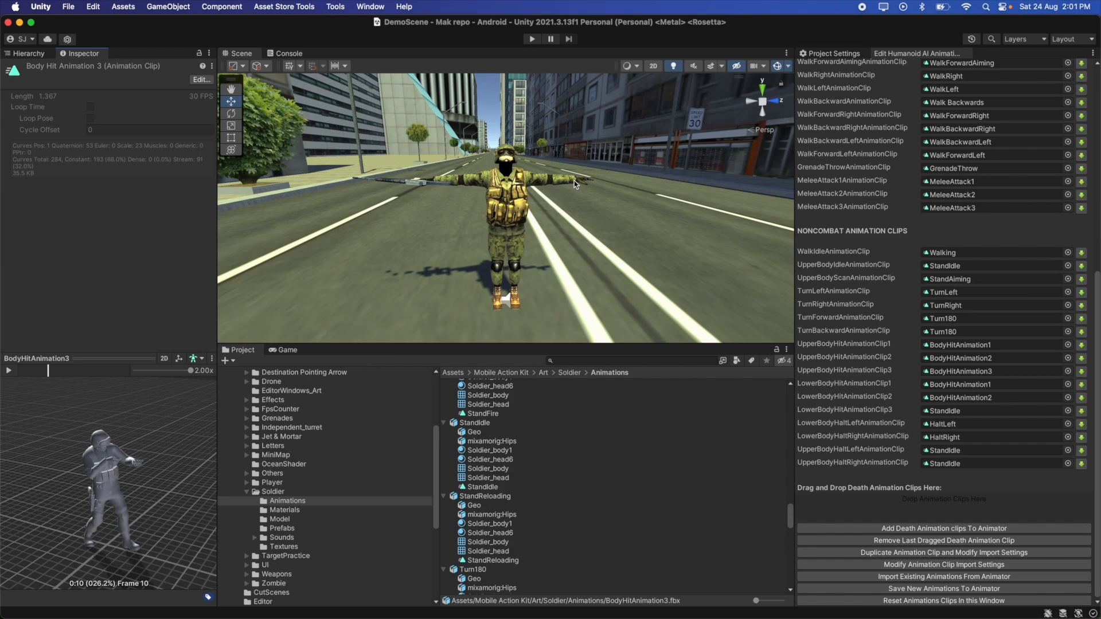
Reveal the Soldier Animations folder in Finder, check its size on disk, and close the Finder windows.
{"action": "scroll", "coordinate": [909, 299], "scroll_direction": "up", "scroll_amount": 10}
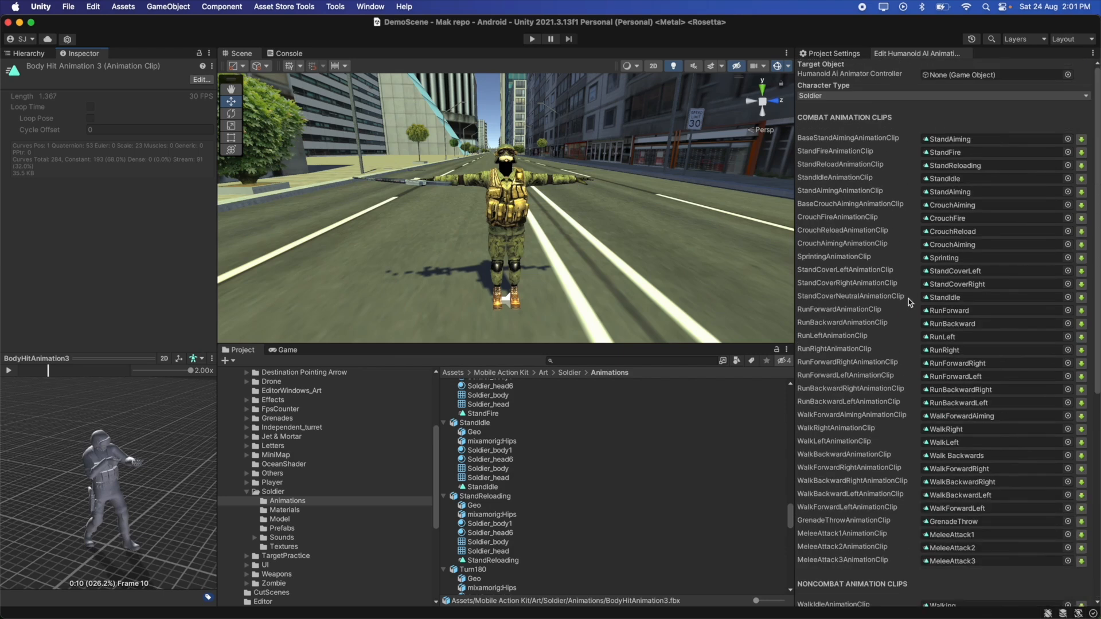
{"action": "scroll", "coordinate": [884, 226], "scroll_direction": "down", "scroll_amount": 10}
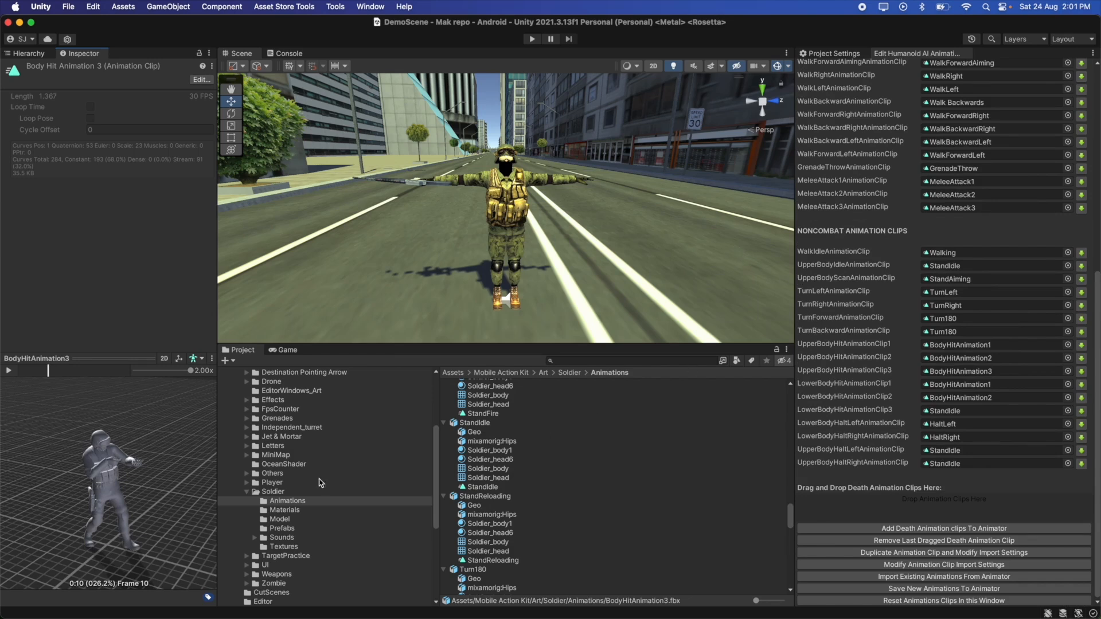
{"action": "left_click", "coordinate": [312, 503]}
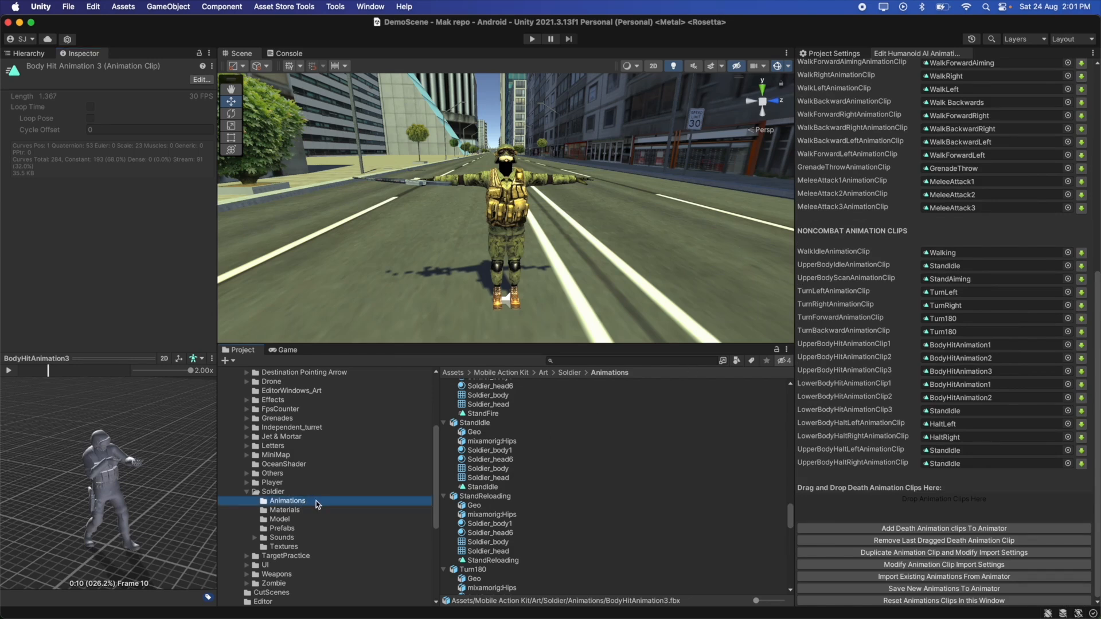
{"action": "right_click", "coordinate": [348, 501]}
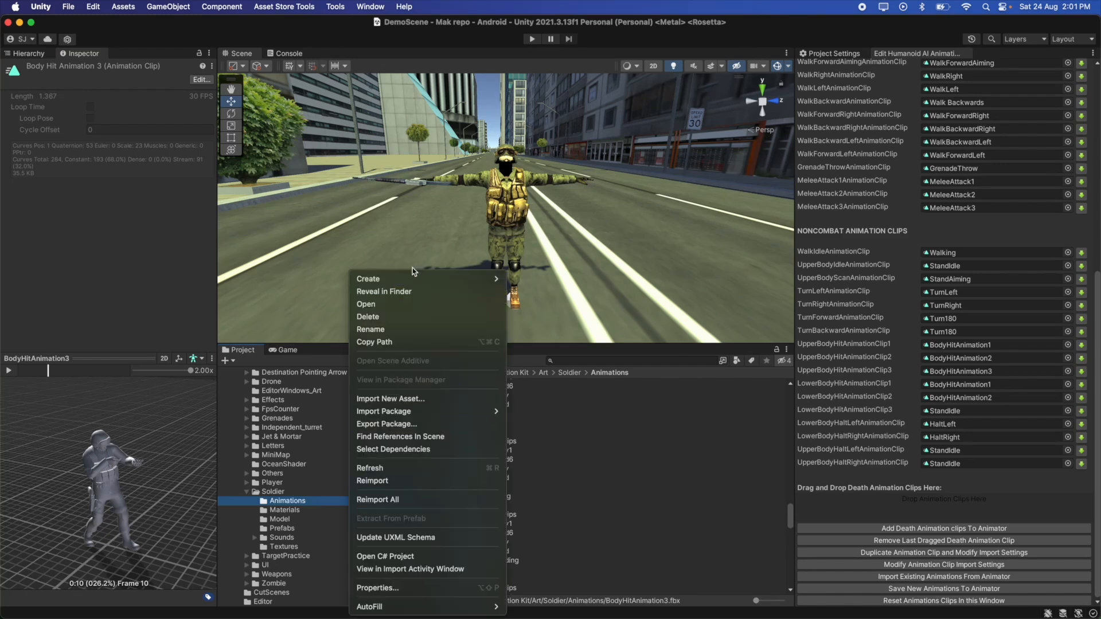
{"action": "left_click", "coordinate": [422, 291]}
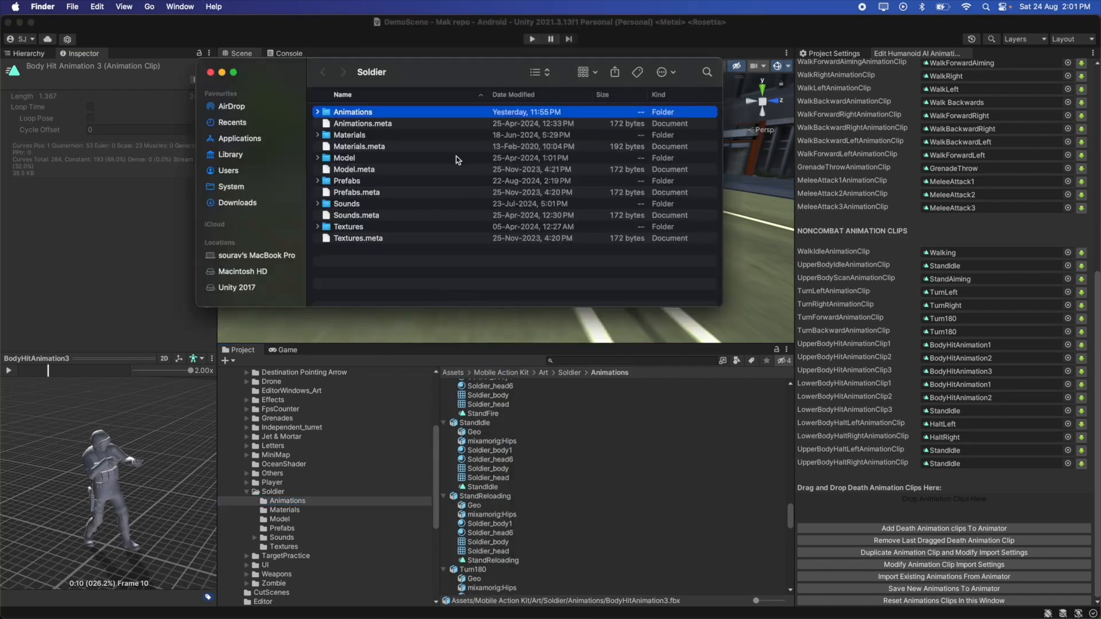
{"action": "right_click", "coordinate": [406, 117]}
{"action": "left_click", "coordinate": [424, 156]}
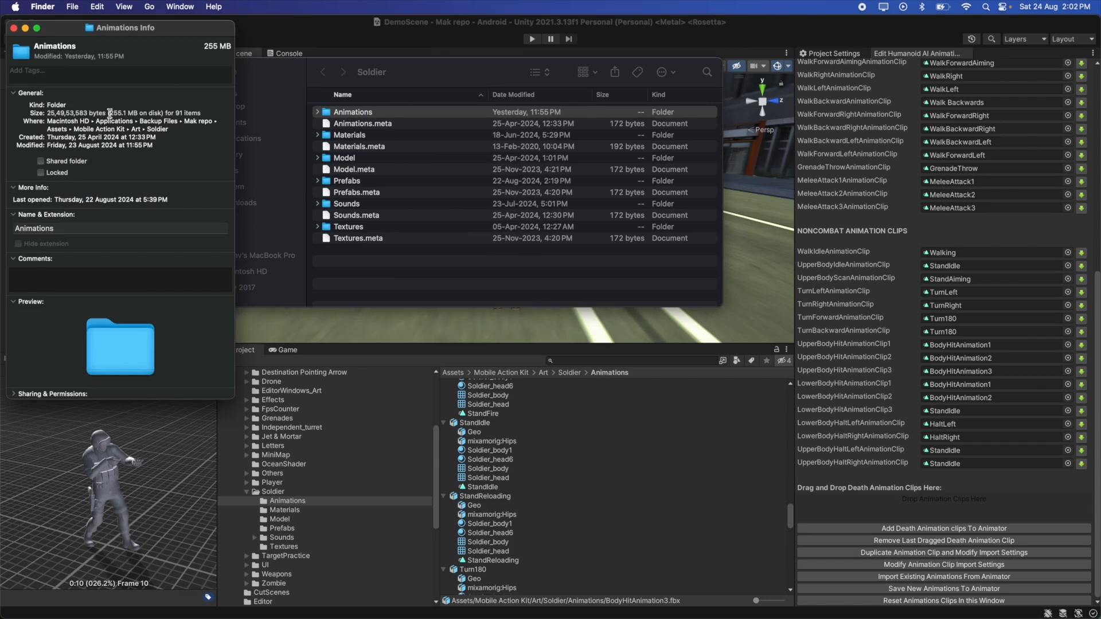
{"action": "left_click_drag", "start_coordinate": [109, 113], "coordinate": [126, 113]}
{"action": "left_click", "coordinate": [14, 28]}
{"action": "left_click", "coordinate": [210, 73]}
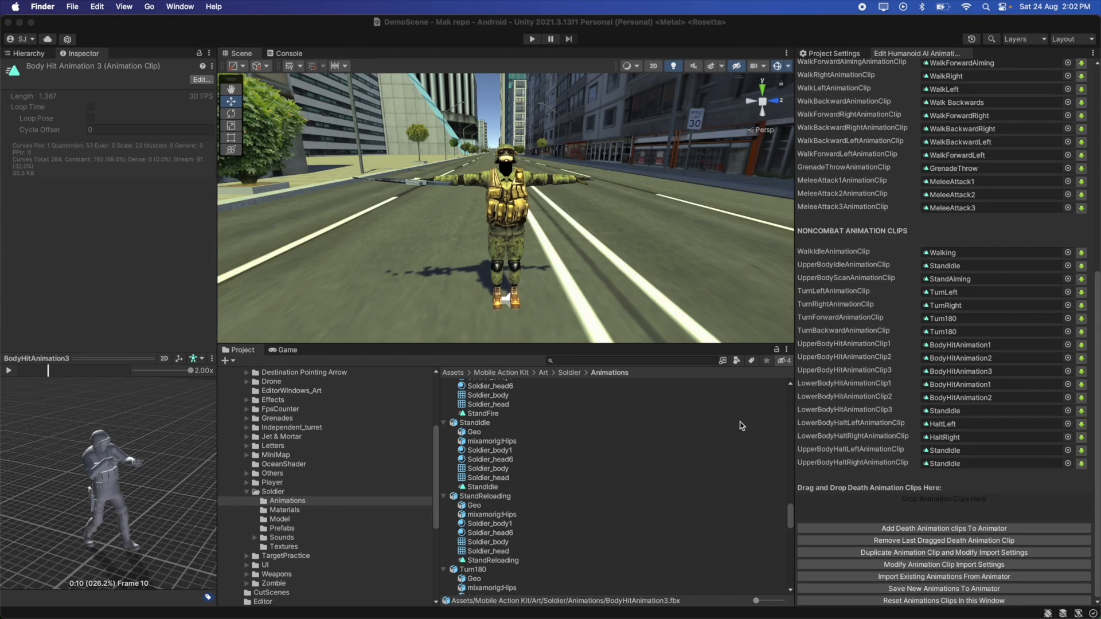
Examine the Rig and Animation import settings of the BodyHitAnimation3 model and the clip inside it.
{"action": "scroll", "coordinate": [709, 473], "scroll_direction": "up", "scroll_amount": 5}
{"action": "scroll", "coordinate": [710, 473], "scroll_direction": "up", "scroll_amount": 10}
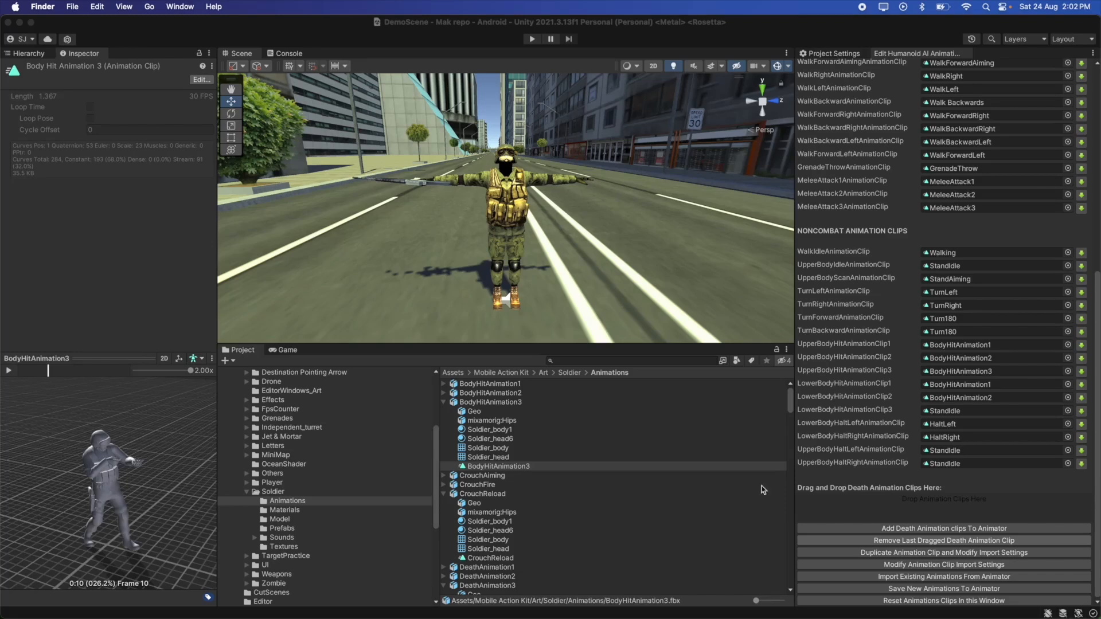
{"action": "scroll", "coordinate": [853, 354], "scroll_direction": "up", "scroll_amount": 10}
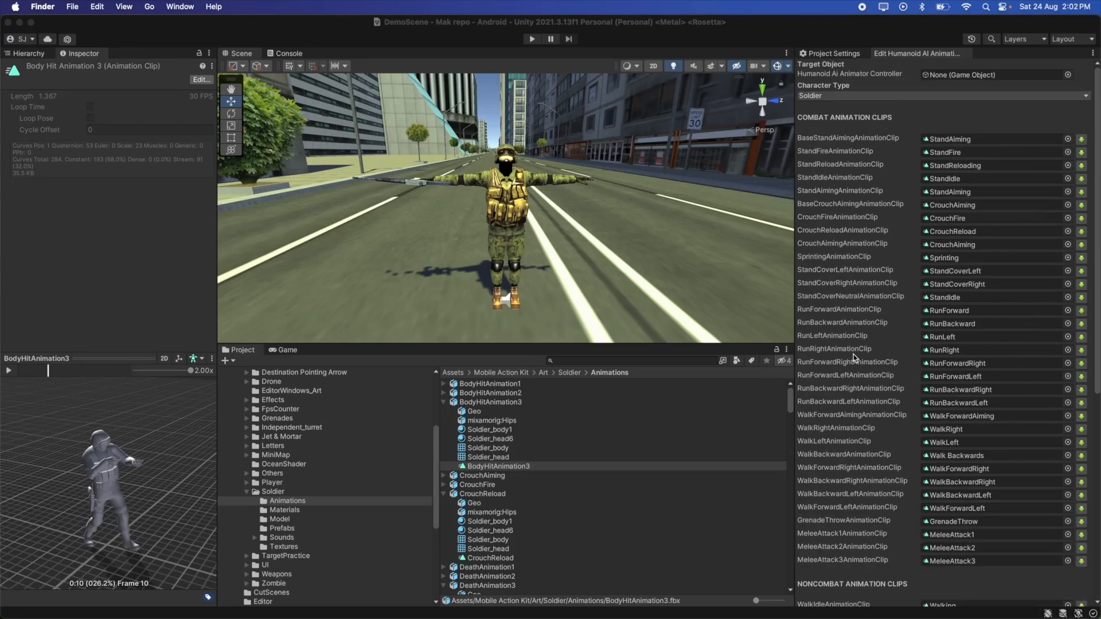
{"action": "scroll", "coordinate": [866, 154], "scroll_direction": "down", "scroll_amount": 10}
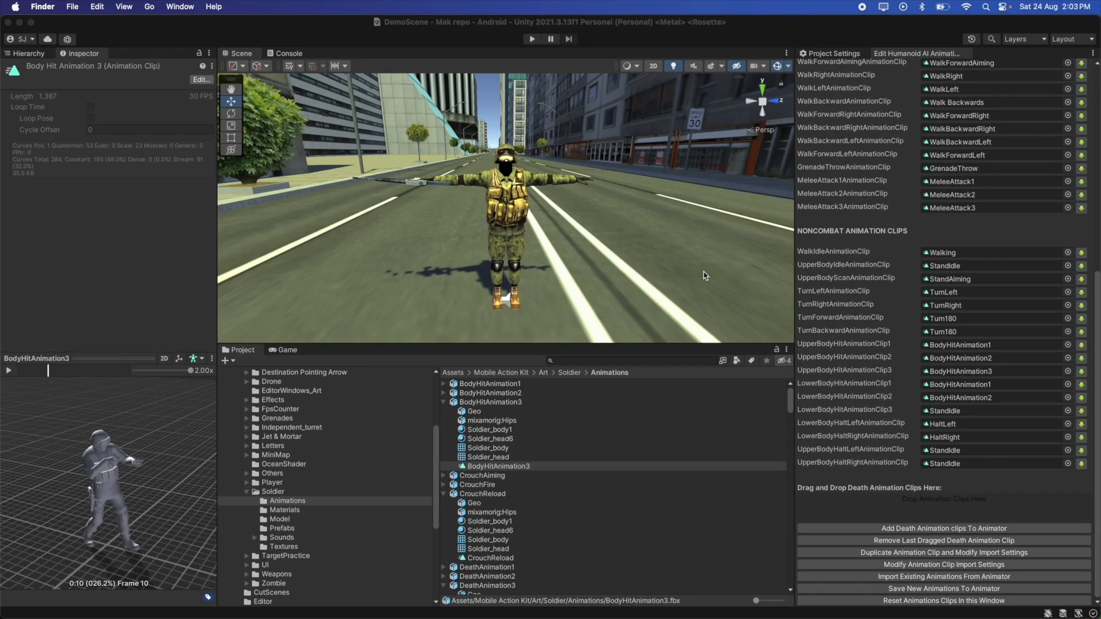
{"action": "left_click", "coordinate": [545, 402]}
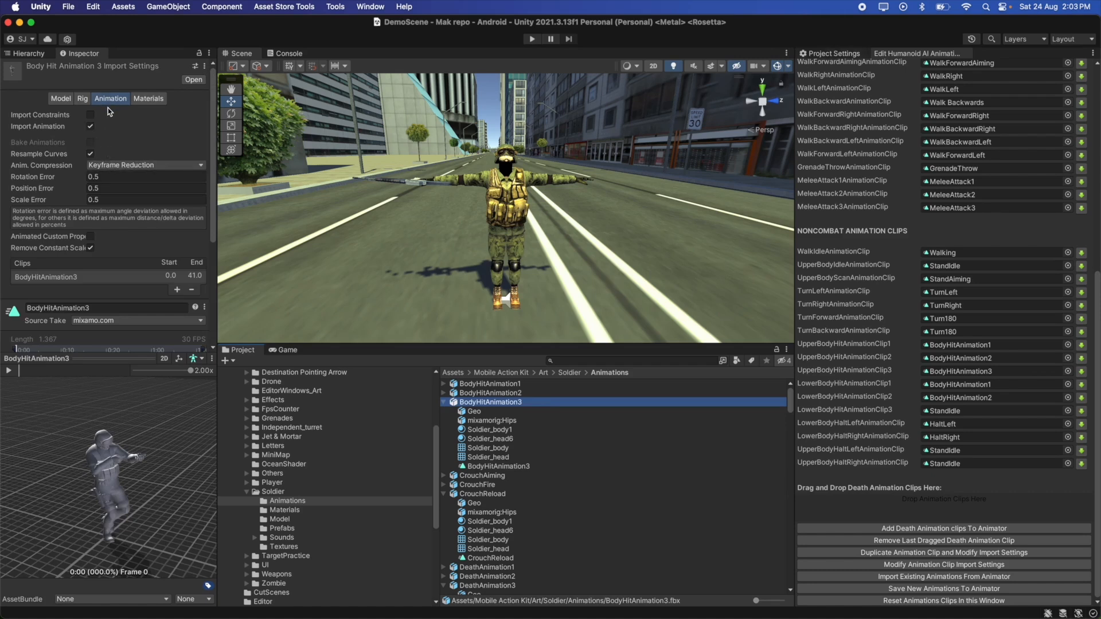
{"action": "left_click", "coordinate": [83, 100]}
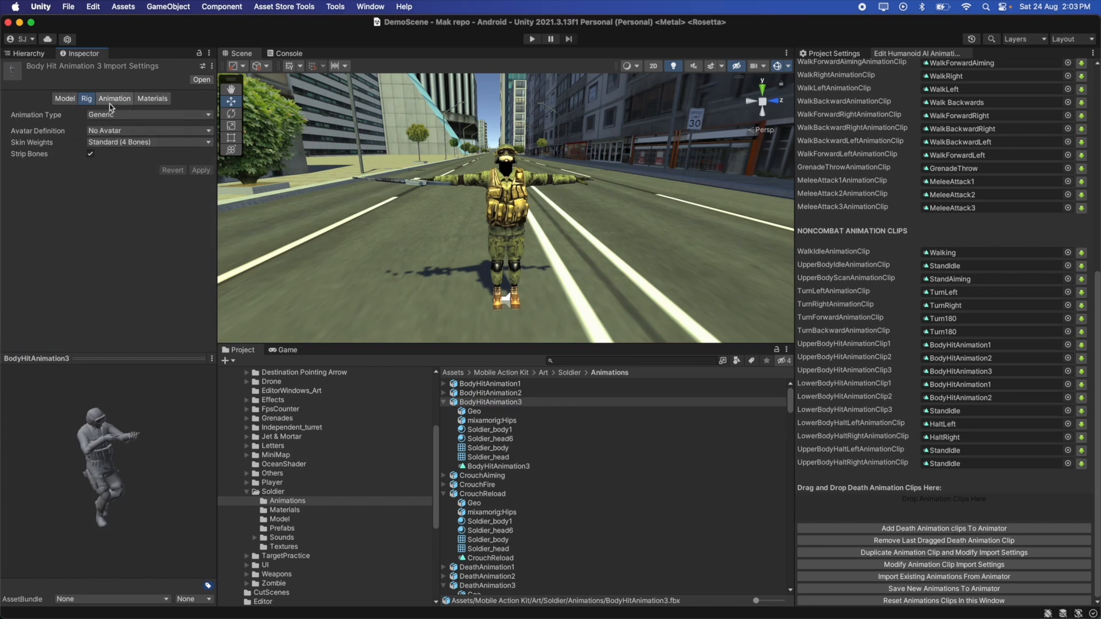
{"action": "left_click", "coordinate": [108, 99]}
{"action": "scroll", "coordinate": [83, 195], "scroll_direction": "down", "scroll_amount": 2}
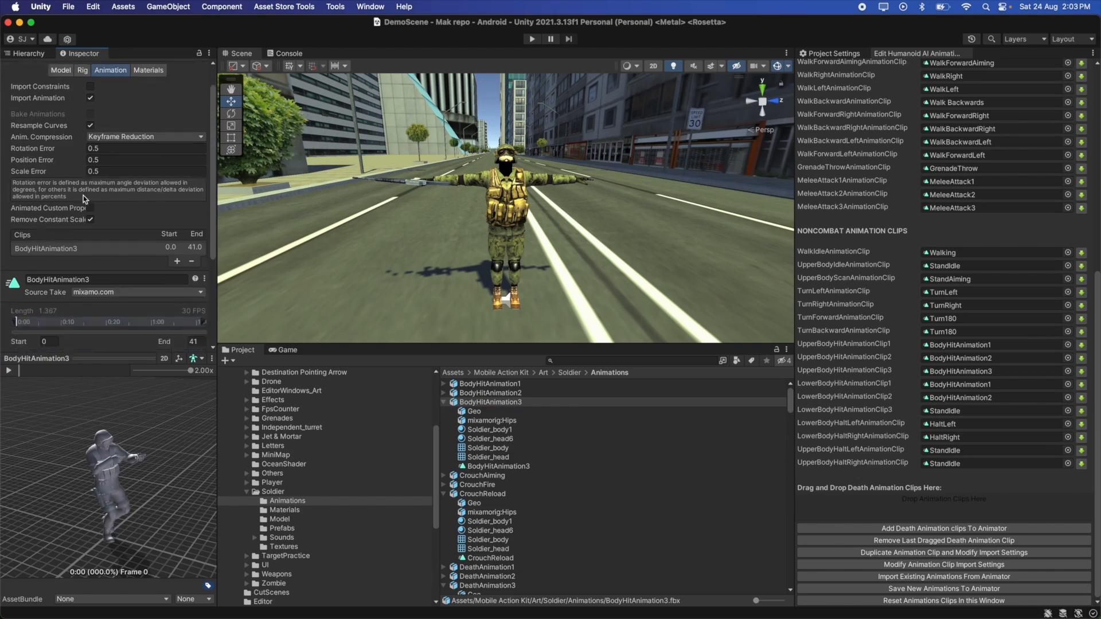
{"action": "scroll", "coordinate": [83, 195], "scroll_direction": "down", "scroll_amount": 3}
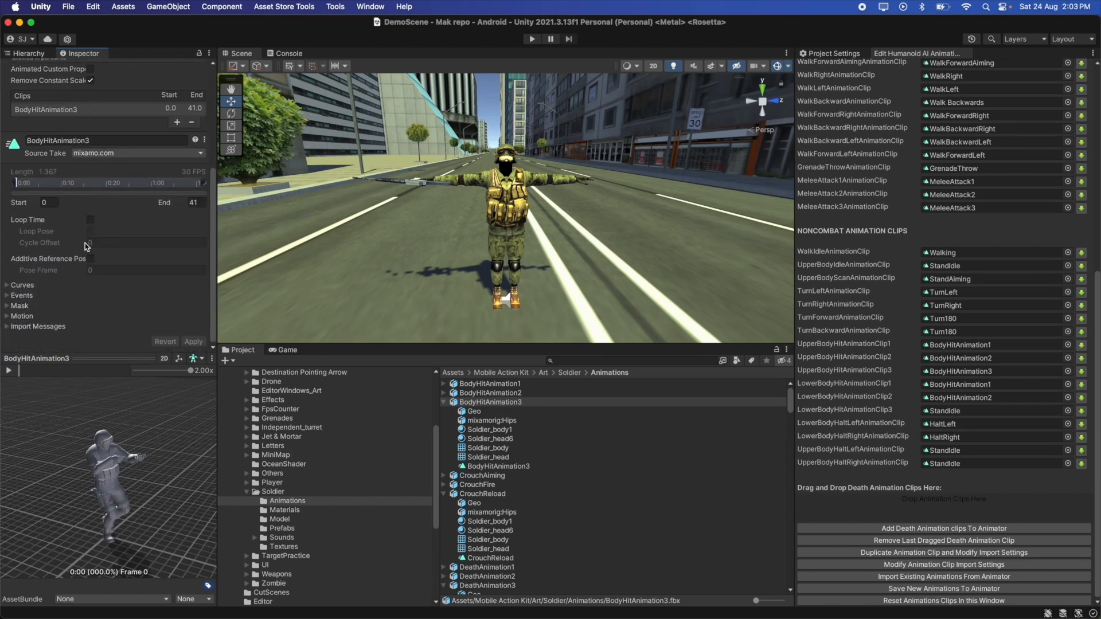
{"action": "scroll", "coordinate": [85, 303], "scroll_direction": "up", "scroll_amount": 4}
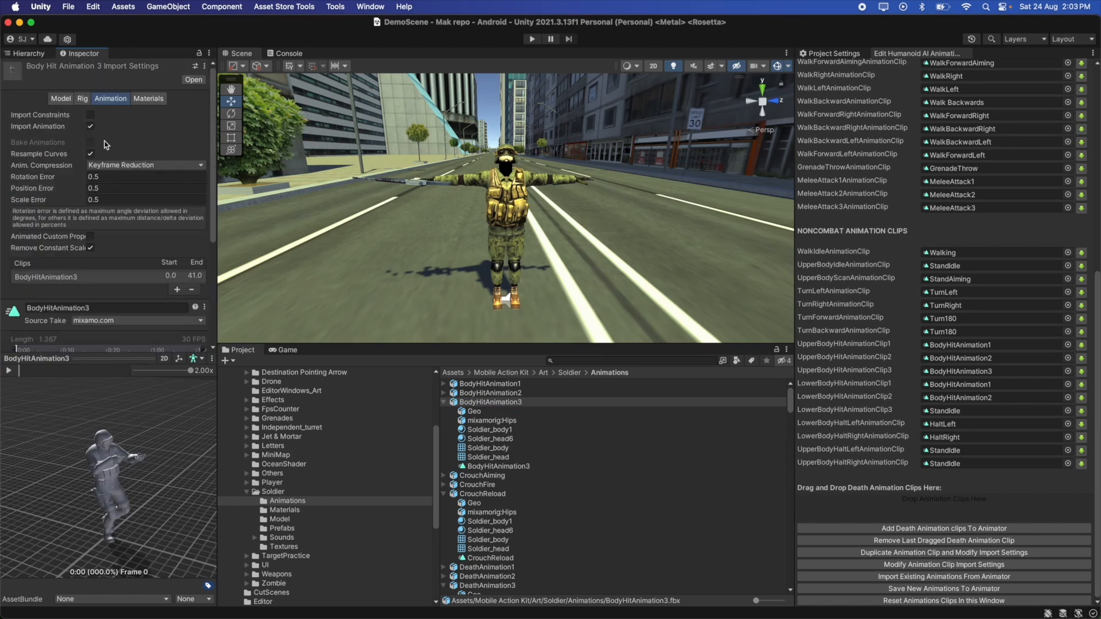
{"action": "left_click", "coordinate": [83, 98]}
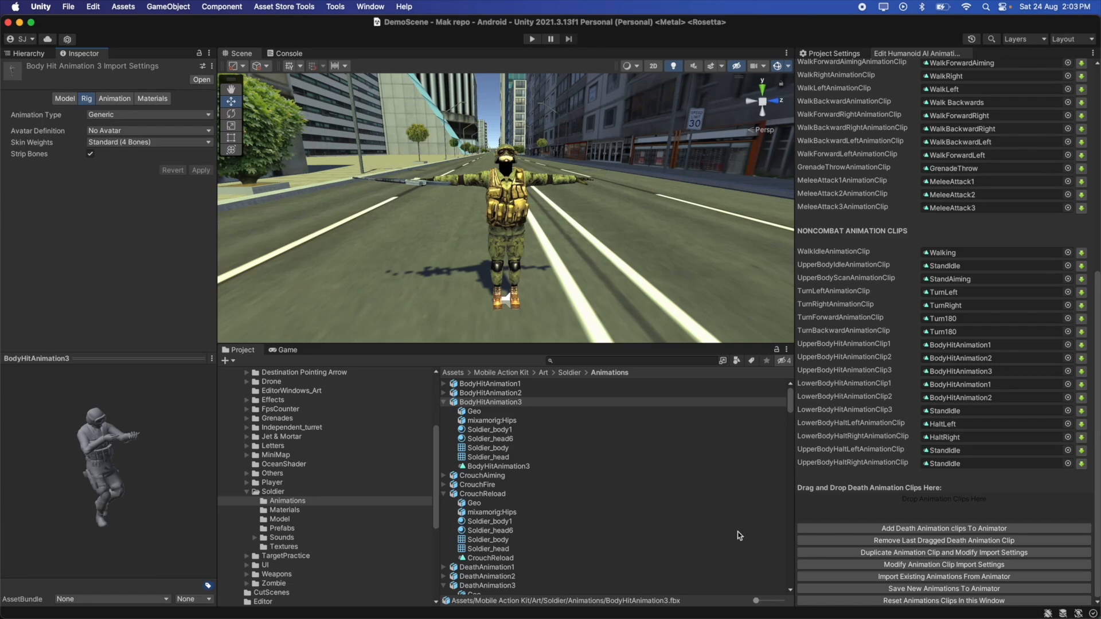
{"action": "left_click", "coordinate": [516, 467]}
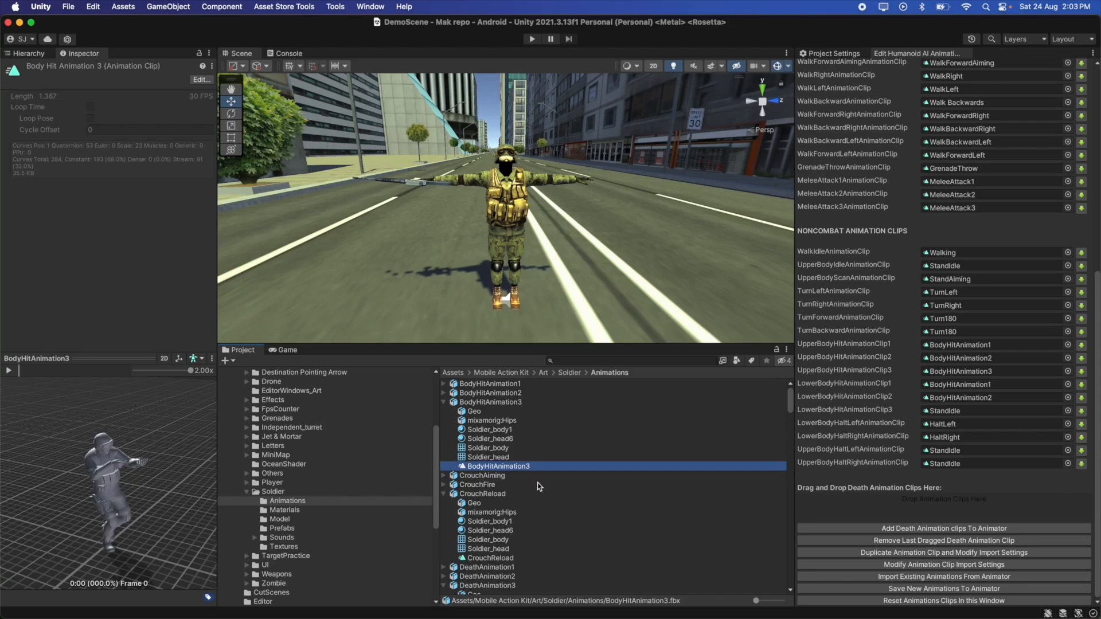
{"action": "left_click", "coordinate": [519, 403]}
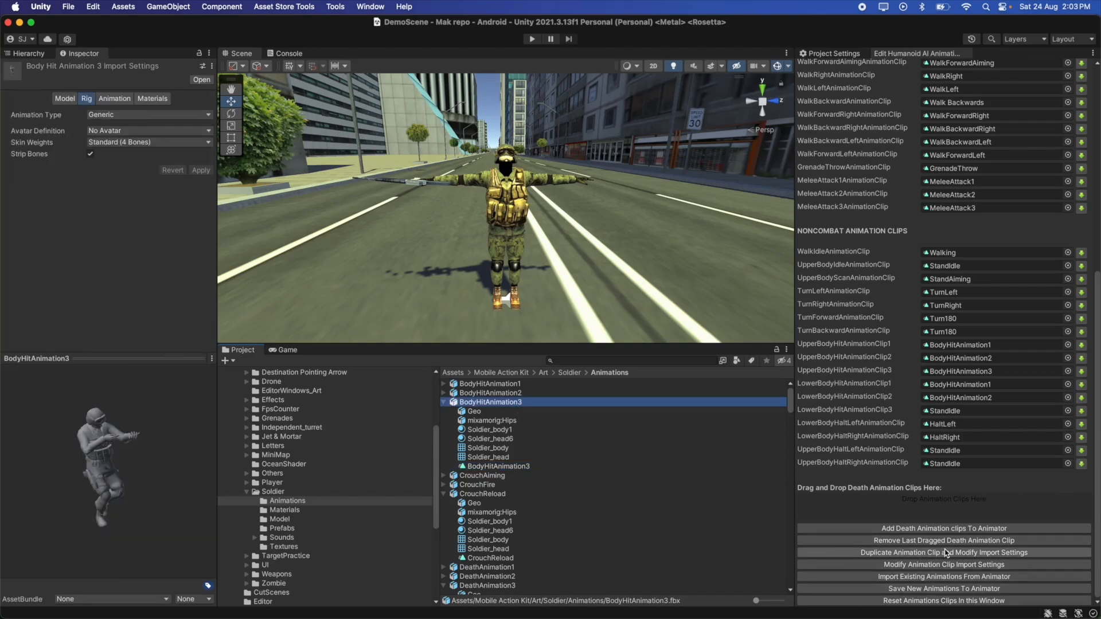
Duplicate all assigned animation clips with modified import settings, and review the combat and noncombat clip assignments.
{"action": "left_click", "coordinate": [971, 554]}
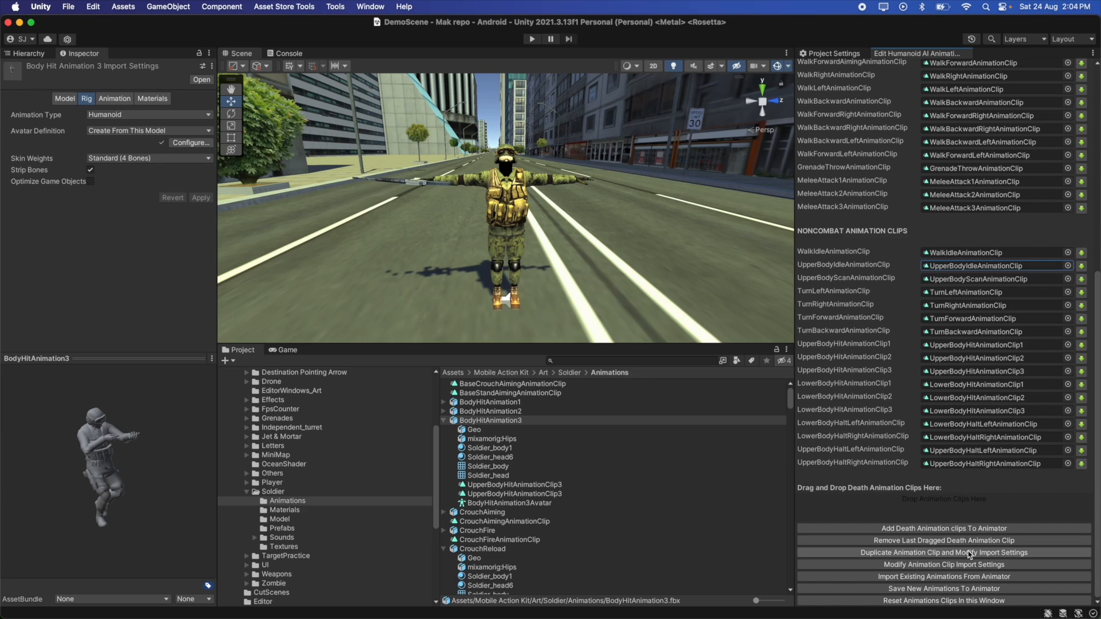
{"action": "scroll", "coordinate": [896, 380], "scroll_direction": "up", "scroll_amount": 10}
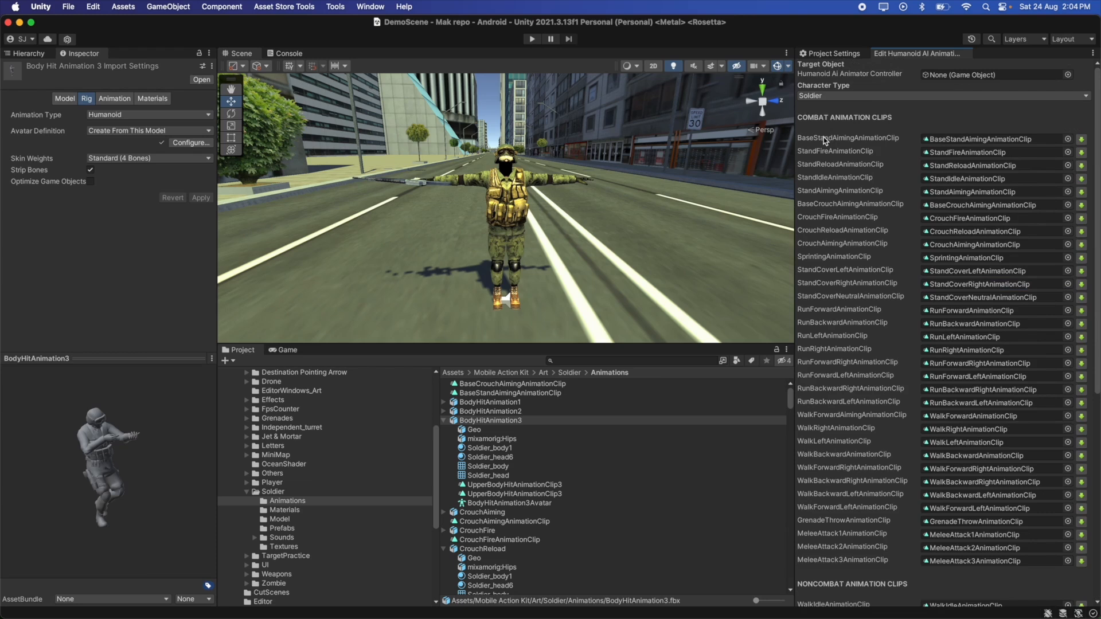
{"action": "scroll", "coordinate": [888, 169], "scroll_direction": "down", "scroll_amount": 5}
{"action": "scroll", "coordinate": [886, 166], "scroll_direction": "up", "scroll_amount": 5}
{"action": "scroll", "coordinate": [837, 241], "scroll_direction": "down", "scroll_amount": 12}
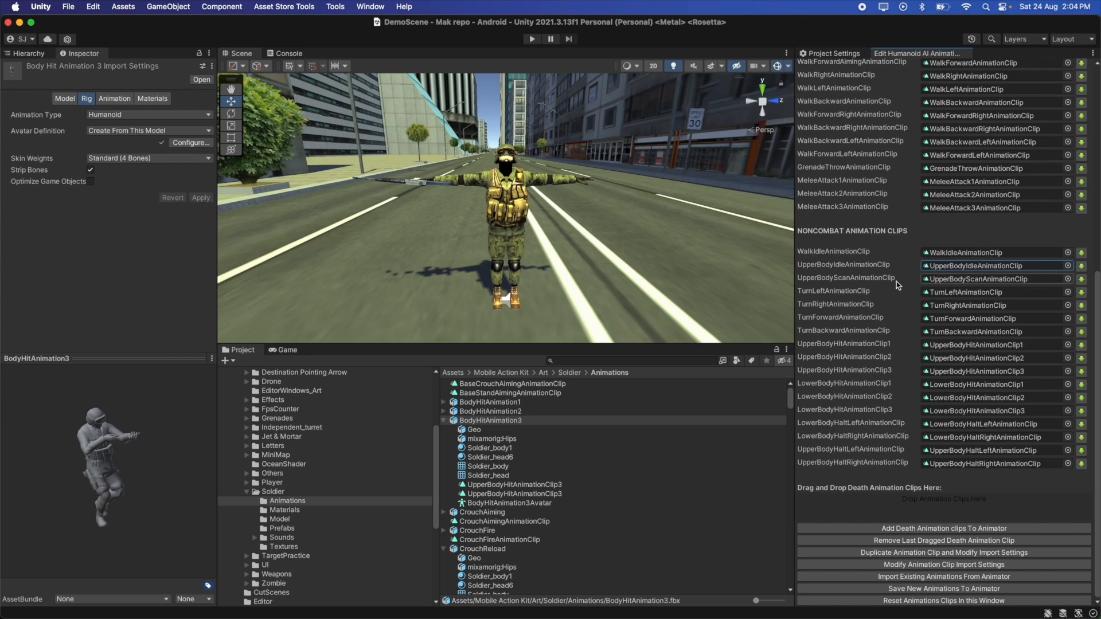
{"action": "scroll", "coordinate": [897, 281], "scroll_direction": "up", "scroll_amount": 9}
{"action": "scroll", "coordinate": [941, 207], "scroll_direction": "down", "scroll_amount": 9}
Locate the duplicated WalkIdleAnimationClip in the Soldier Animations folder and examine its clip settings.
{"action": "left_click", "coordinate": [972, 253]}
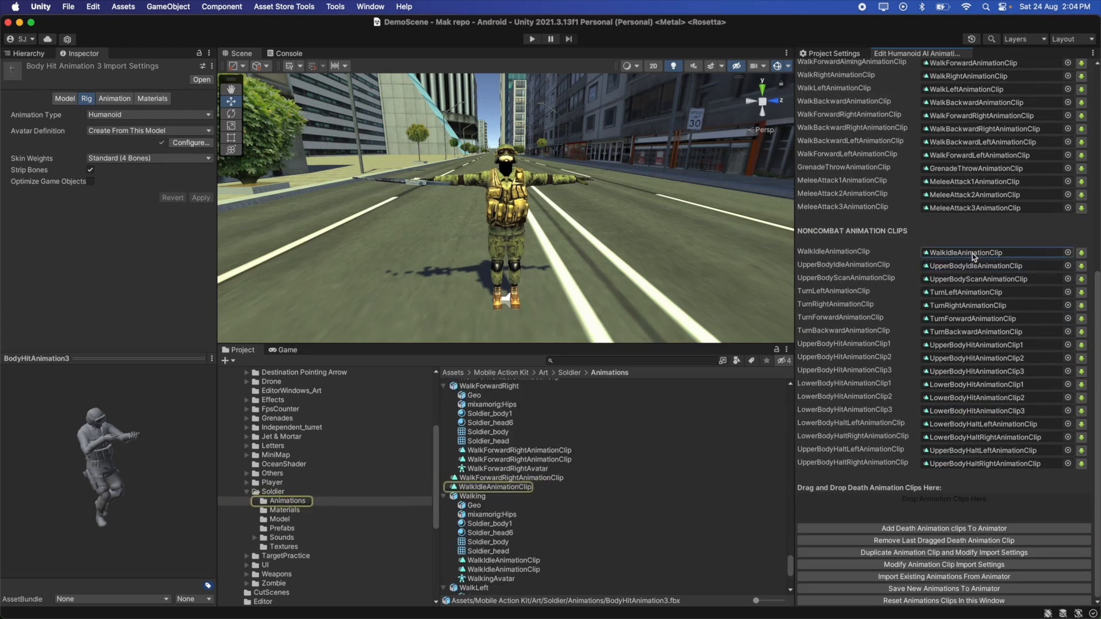
{"action": "left_click", "coordinate": [512, 488]}
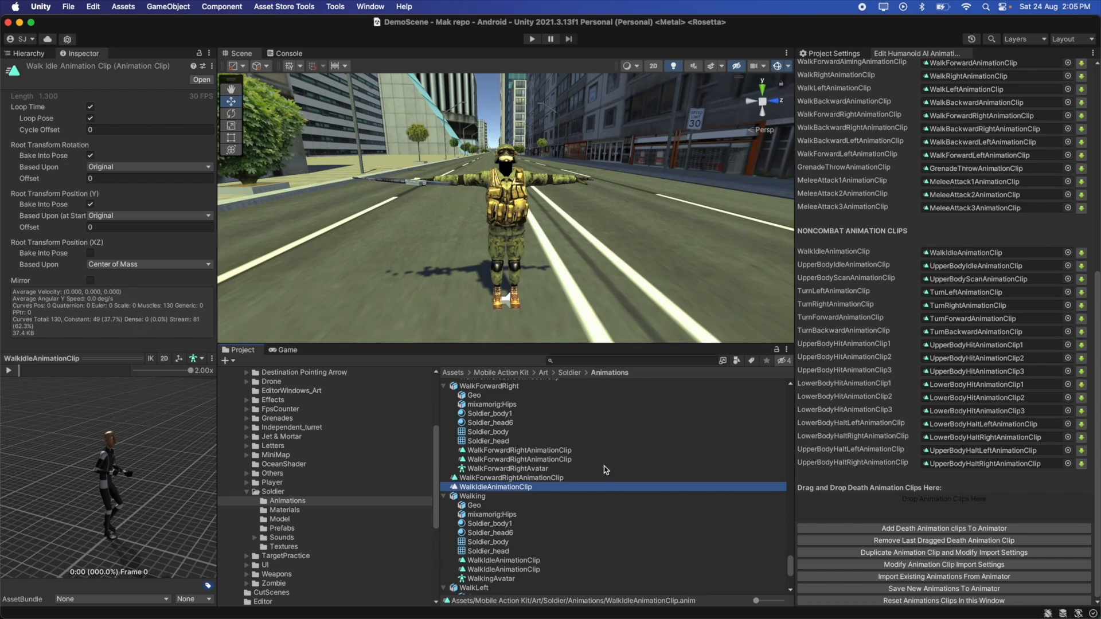
{"action": "scroll", "coordinate": [599, 488], "scroll_direction": "up", "scroll_amount": 15}
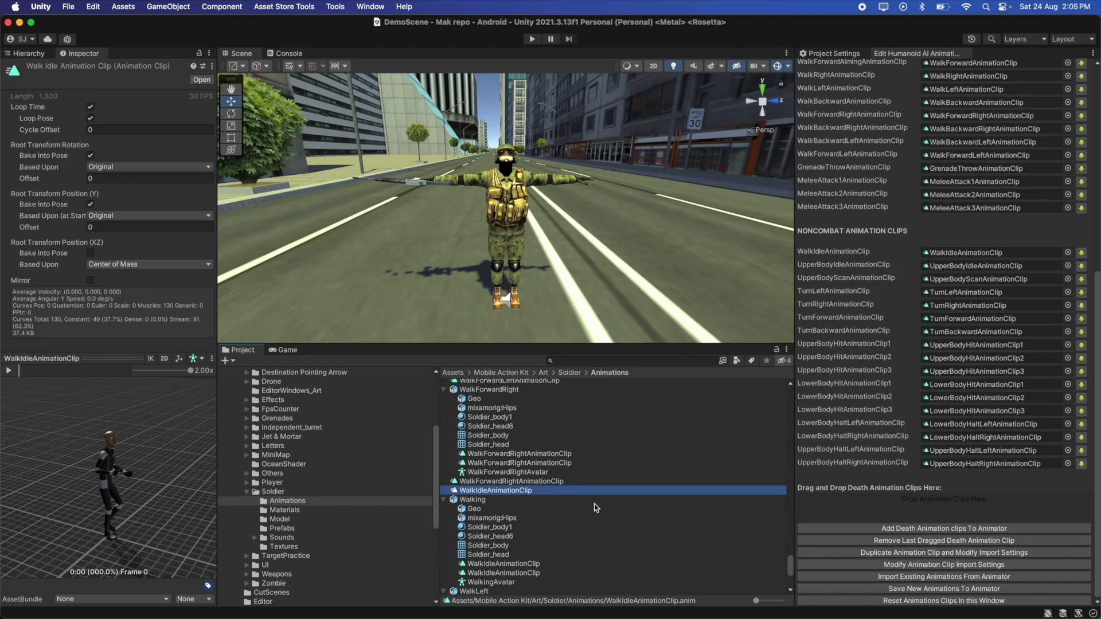
Examine the clip settings of the duplicated UpperBodyIdleAnimationClip and the upper-body hit clips 1 to 3.
{"action": "left_click", "coordinate": [949, 266]}
{"action": "left_click", "coordinate": [536, 487]}
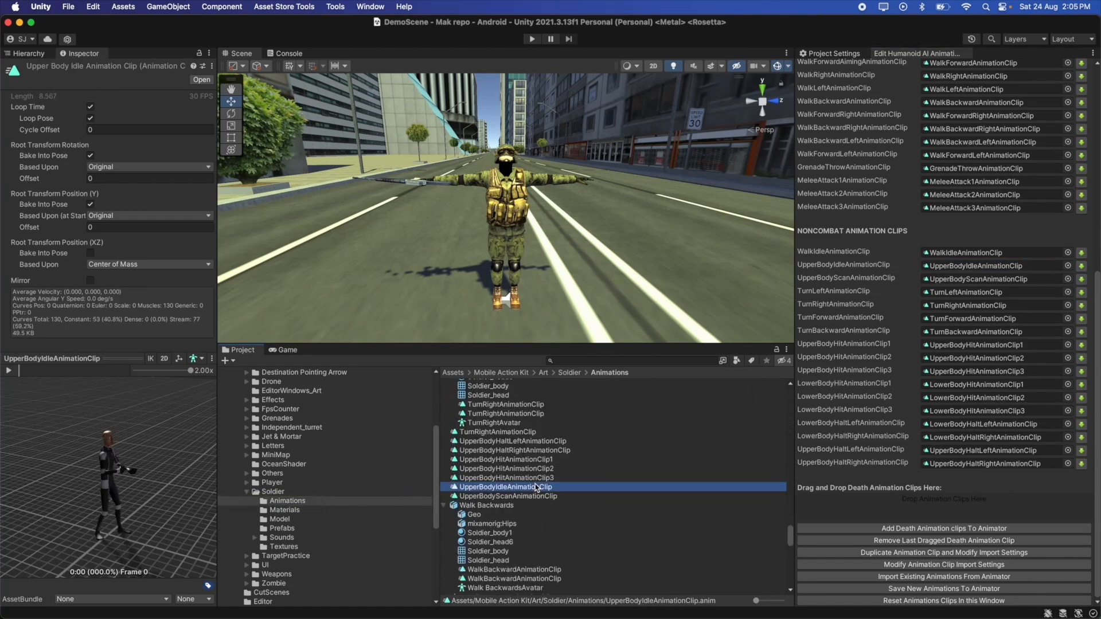
{"action": "key", "text": "Up"}
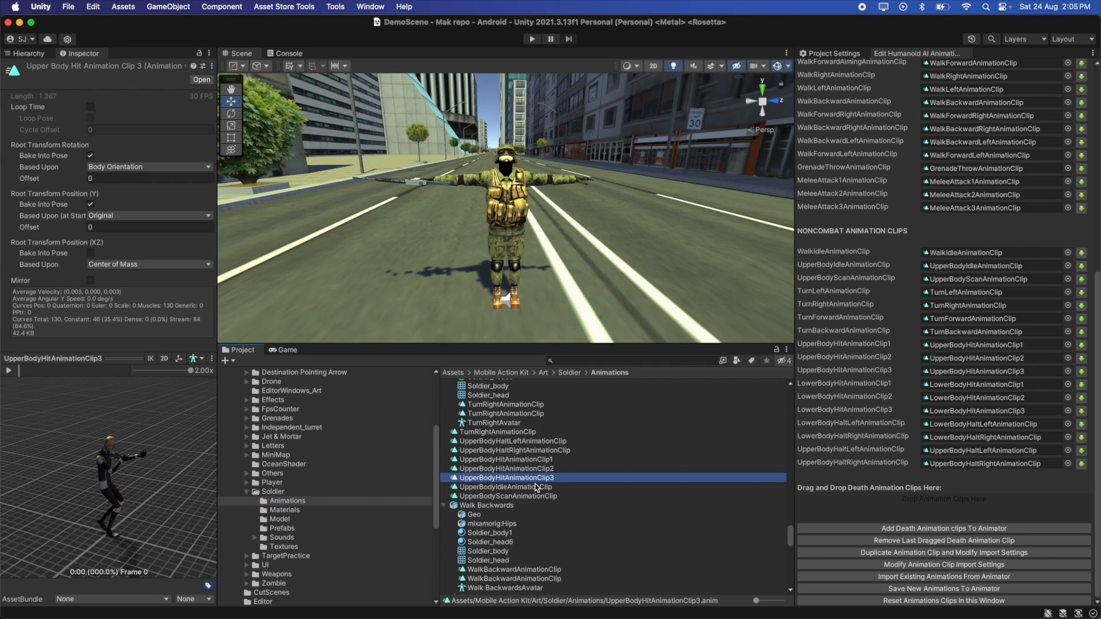
{"action": "key", "text": "Up"}
{"action": "key", "text": "Up"}
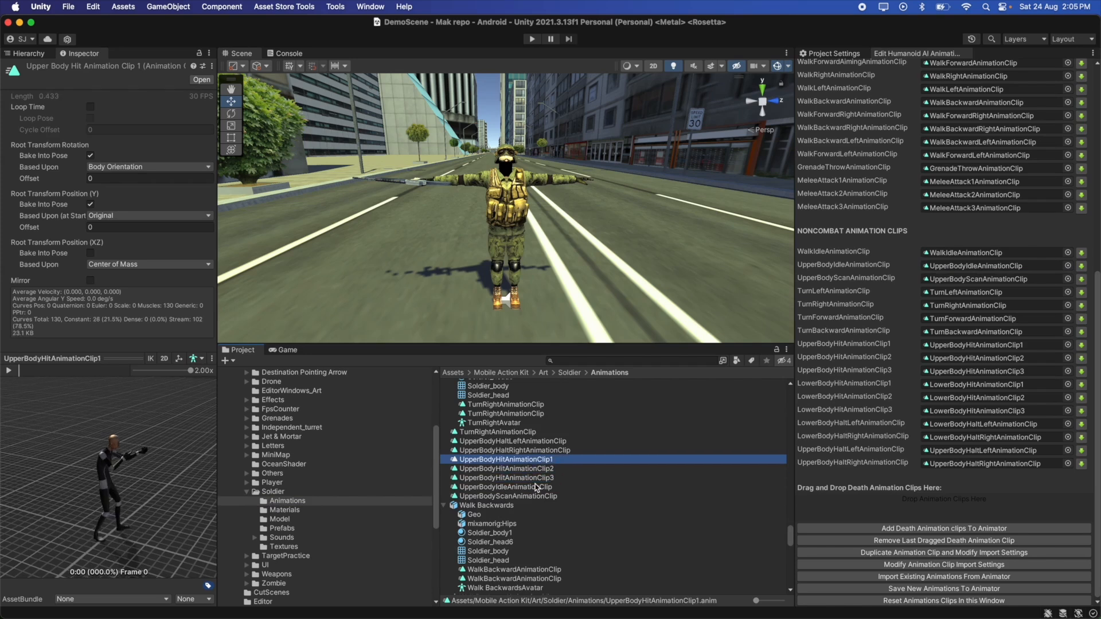
{"action": "key", "text": "Down"}
{"action": "key", "text": "Down"}
{"action": "key", "text": "Down"}
{"action": "scroll", "coordinate": [577, 459], "scroll_direction": "down", "scroll_amount": 10}
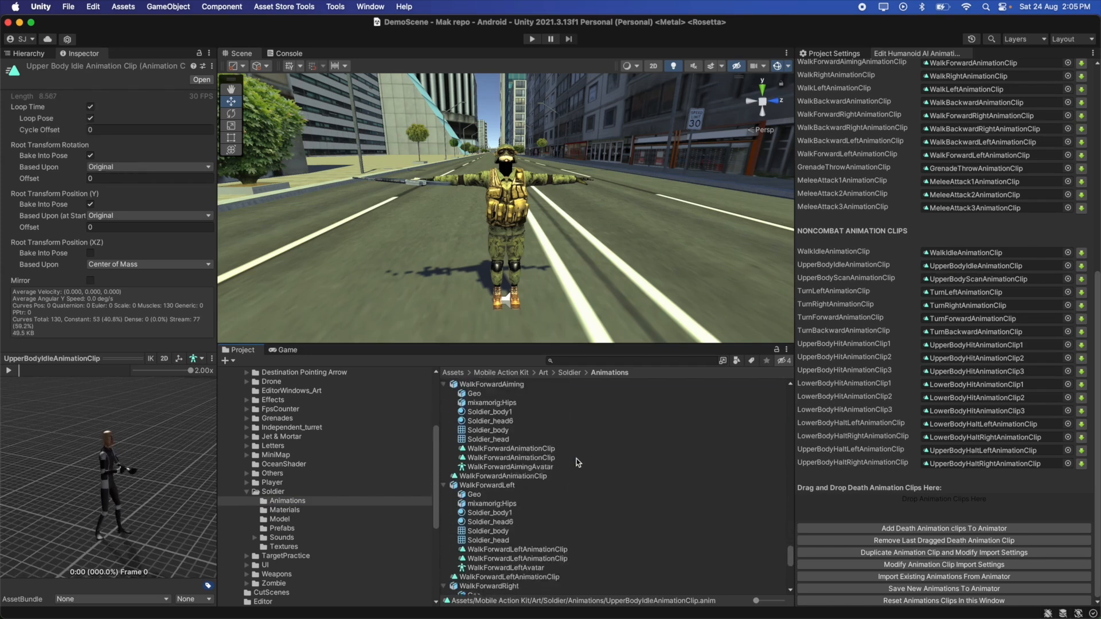
Inspect the WalkForwardLeftAnimationClip inside its model, and find BaseStandAimingAnimationClip and BaseCrouchAimingAnimationClip among the duplicated combat clips.
{"action": "left_click", "coordinate": [541, 508]}
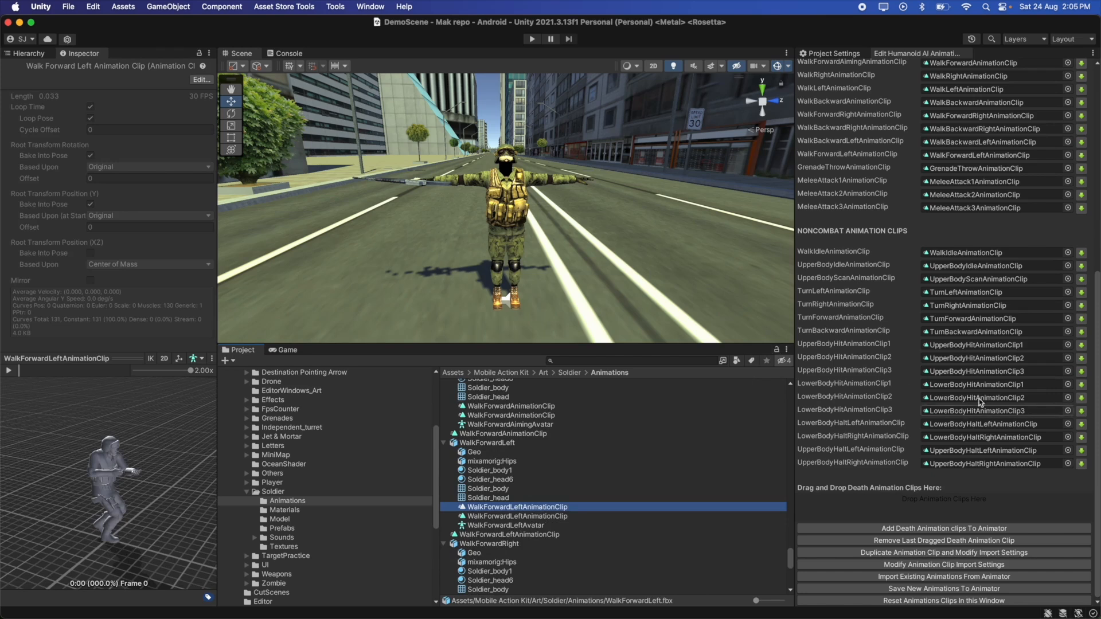
{"action": "scroll", "coordinate": [1012, 301], "scroll_direction": "up", "scroll_amount": 10}
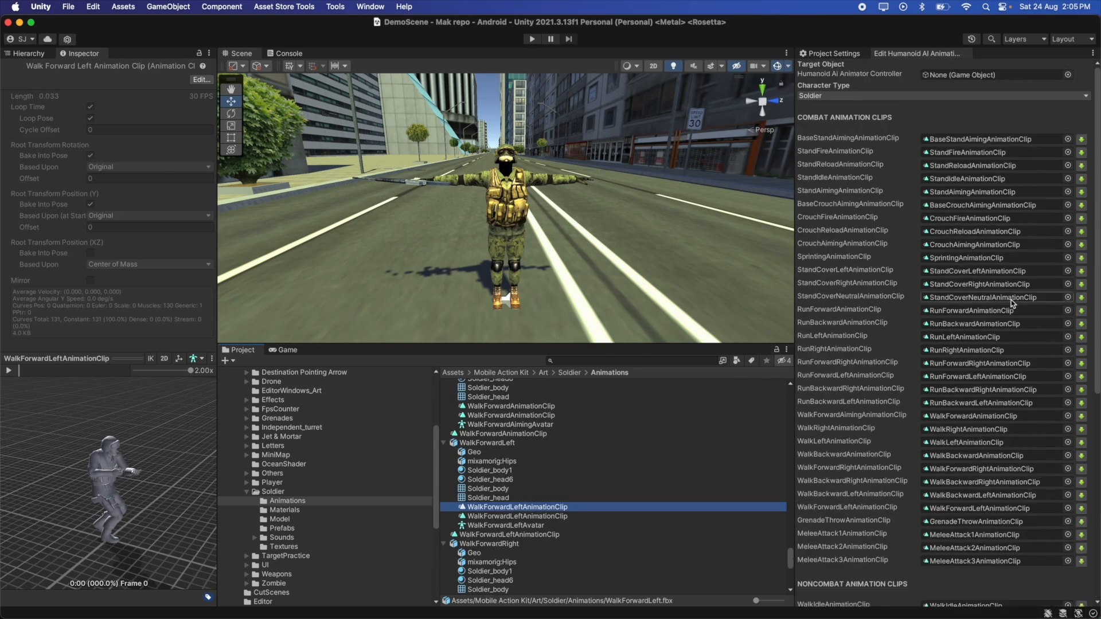
{"action": "left_click", "coordinate": [981, 139]}
{"action": "left_click", "coordinate": [537, 392]}
{"action": "left_click", "coordinate": [520, 386]}
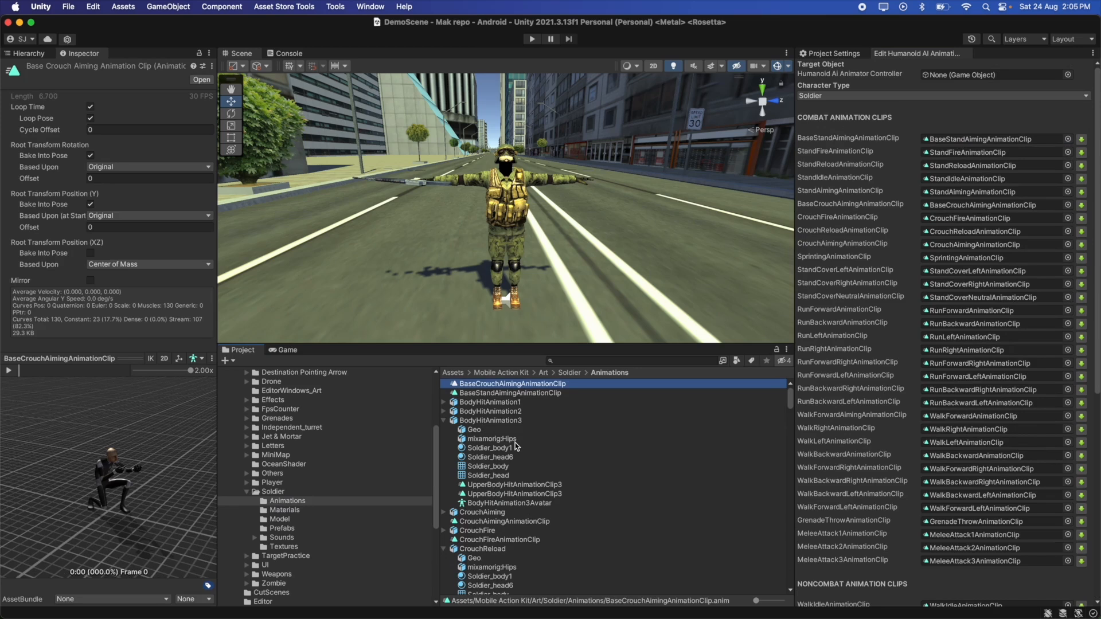
Collapse the expanded BodyHitAnimation3 and CrouchReload models in the Soldier Animations folder.
{"action": "left_click", "coordinate": [493, 423]}
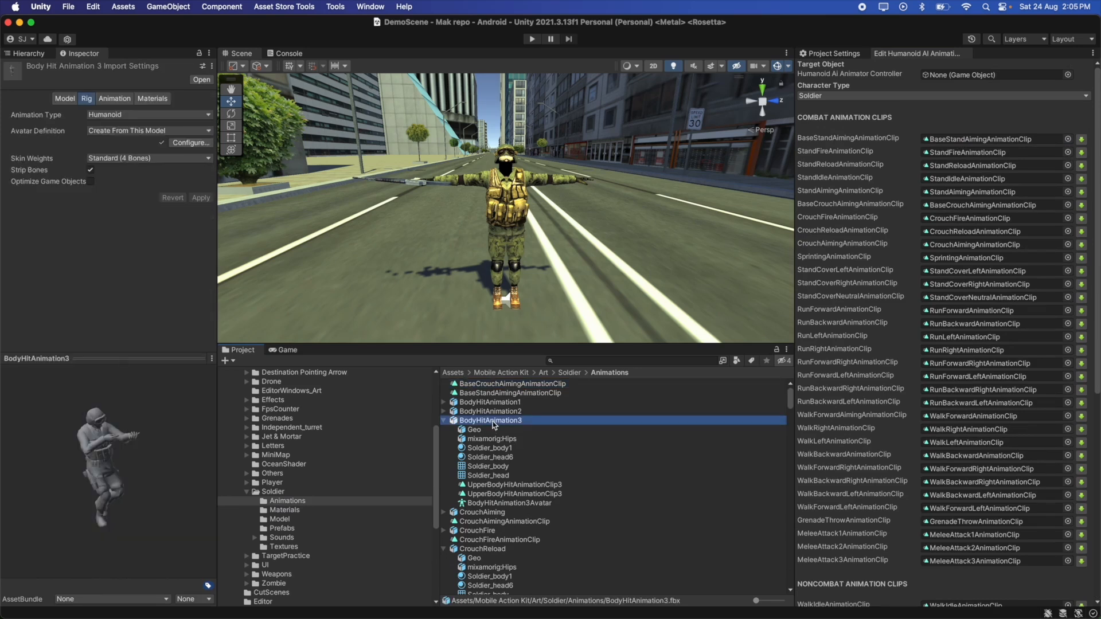
{"action": "key", "text": "Left"}
{"action": "key", "text": "Down"}
{"action": "key", "text": "Down"}
{"action": "key", "text": "Down"}
{"action": "key", "text": "Down"}
{"action": "key", "text": "Down"}
{"action": "key", "text": "Left"}
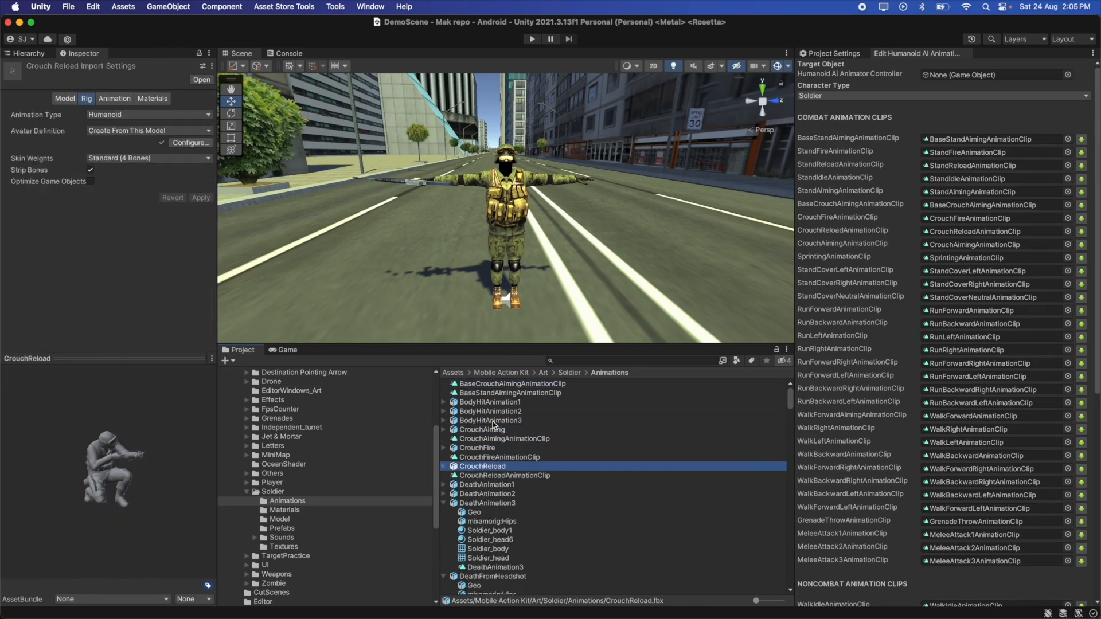
Collapse the expanded DeathAnimation3 and DeathFromHeadshot models.
{"action": "left_click", "coordinate": [478, 510]}
{"action": "key", "text": "Left"}
{"action": "key", "text": "Left"}
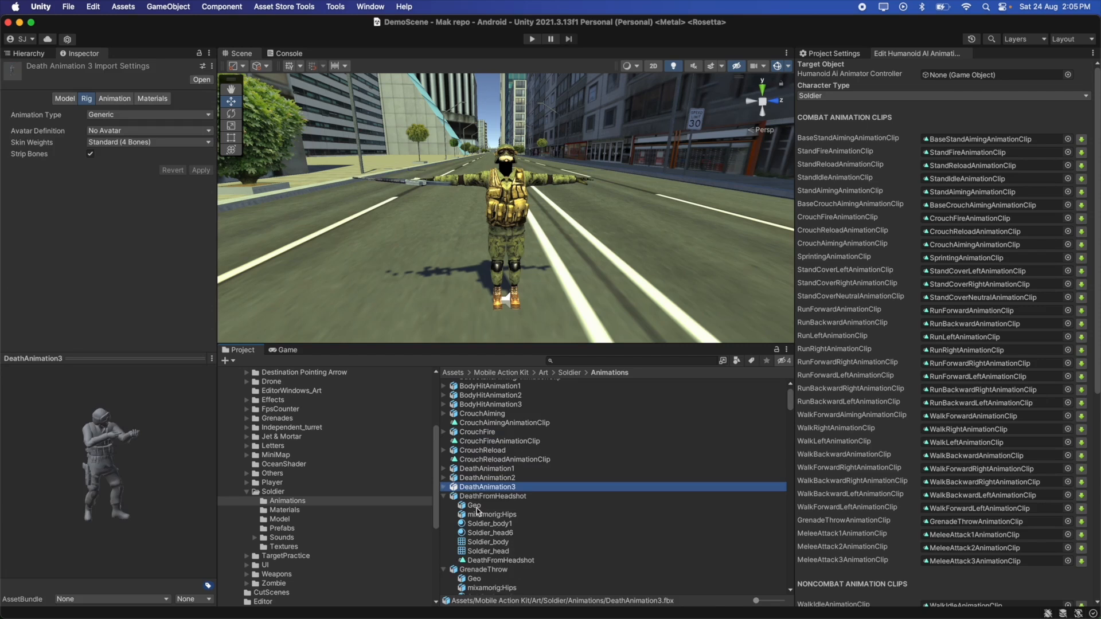
{"action": "key", "text": "Down"}
{"action": "key", "text": "Left"}
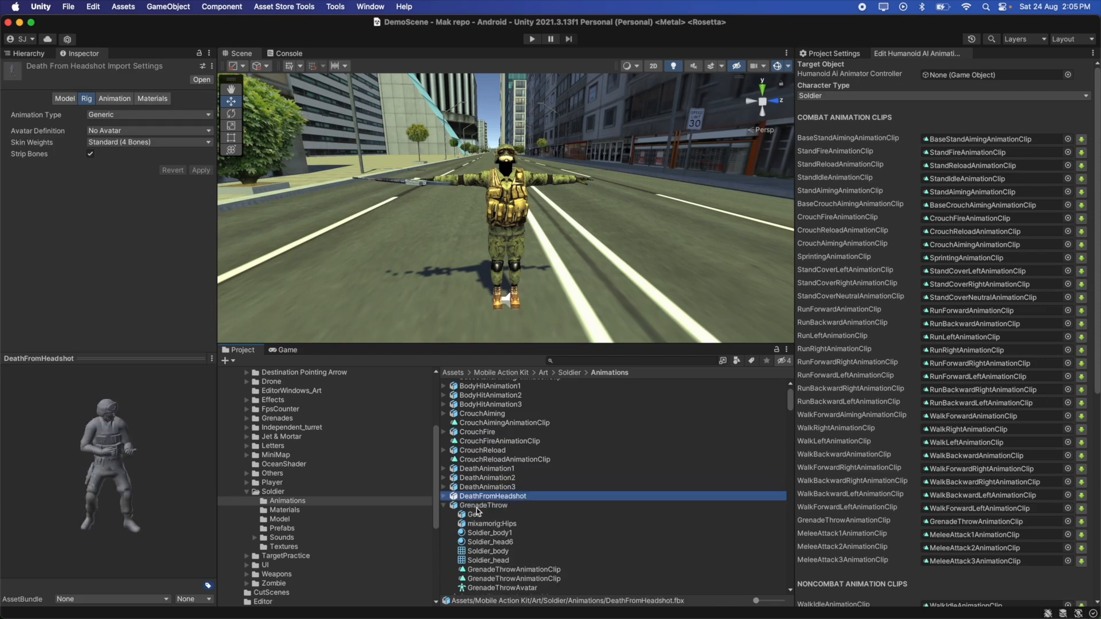
Check the Rig import settings of DeathAnimation1, DeathAnimation2, DeathAnimation3 and DeathFromHeadshot.
{"action": "left_click", "coordinate": [501, 471]}
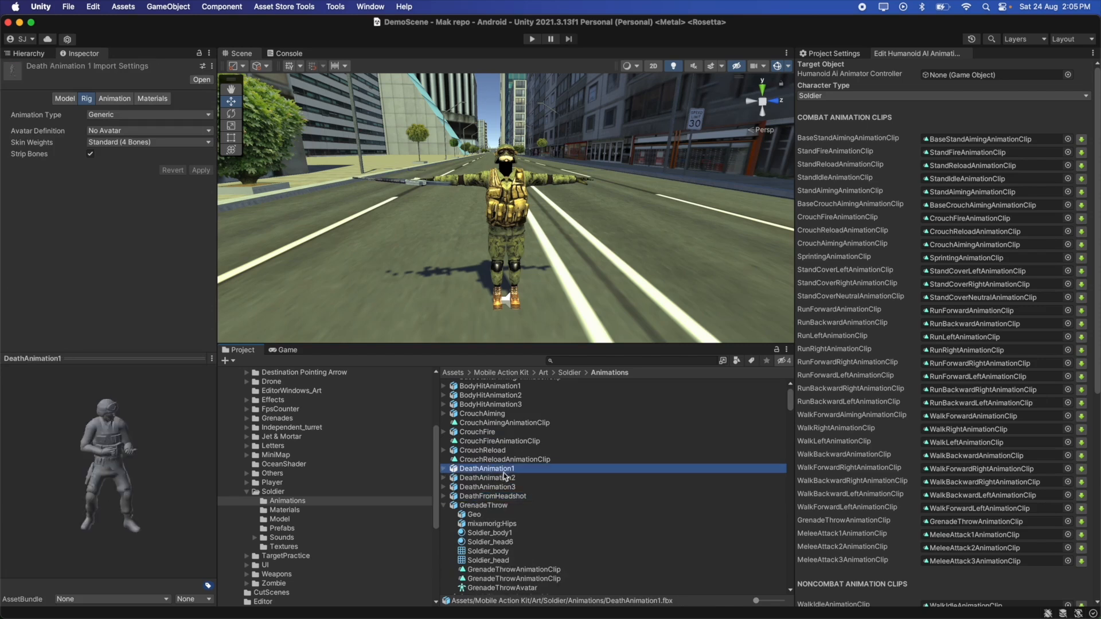
{"action": "left_click", "coordinate": [504, 478]}
{"action": "left_click", "coordinate": [508, 487]}
{"action": "left_click", "coordinate": [508, 497]}
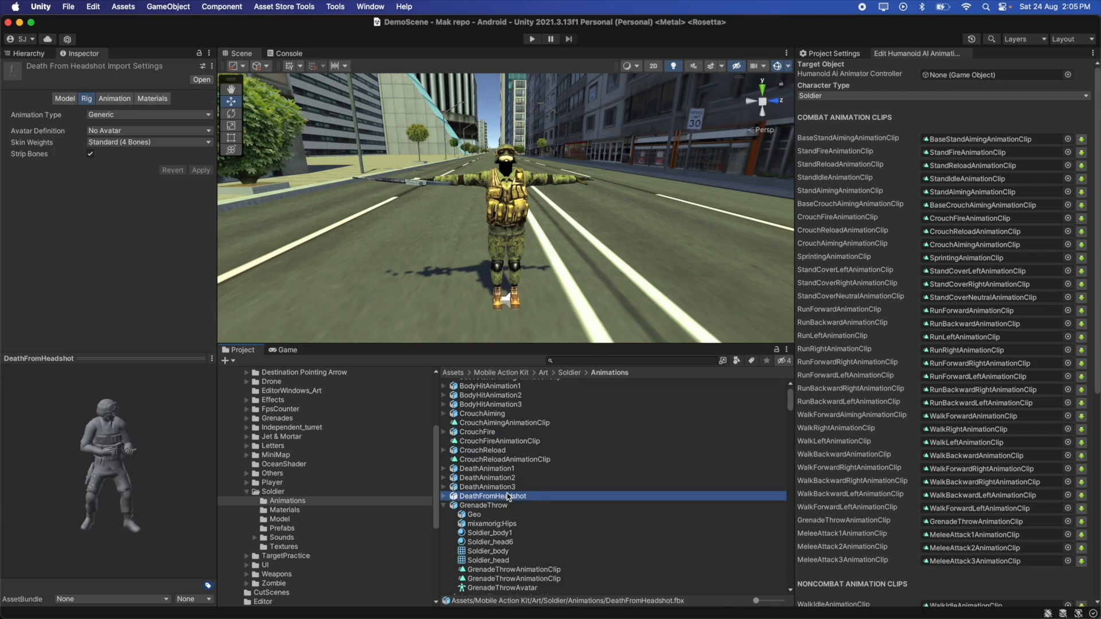
{"action": "left_click", "coordinate": [508, 487]}
{"action": "left_click", "coordinate": [505, 479]}
{"action": "left_click", "coordinate": [494, 469]}
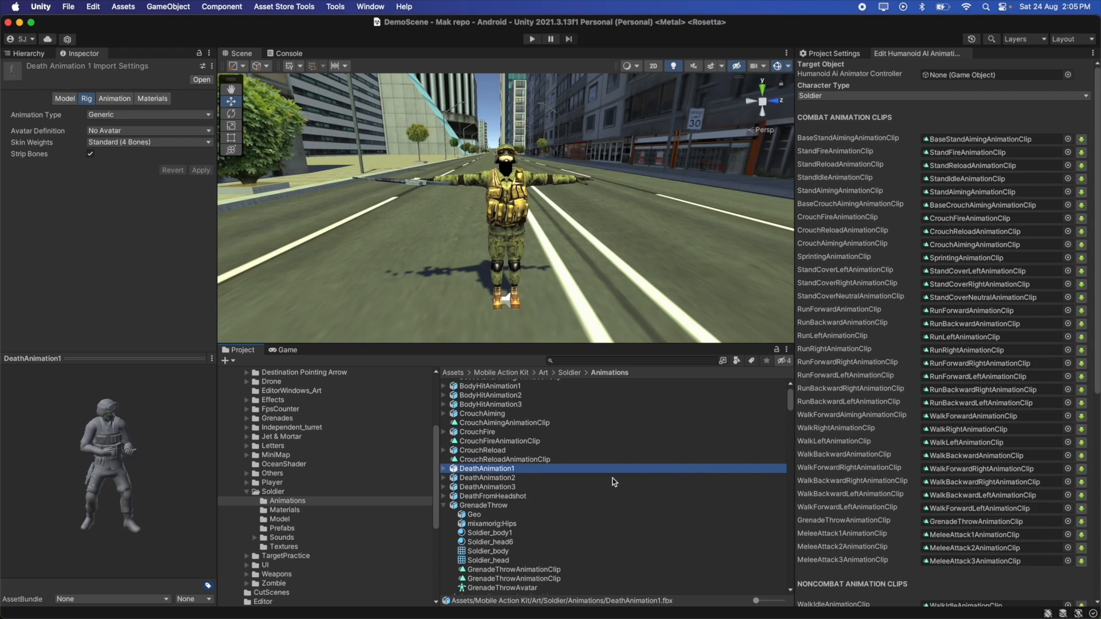
Collapse the expanded GrenadeThrow, HaltLeft and HaltRight models in the animation list.
{"action": "scroll", "coordinate": [614, 481], "scroll_direction": "up", "scroll_amount": 1}
{"action": "left_click", "coordinate": [480, 524]}
{"action": "key", "text": "Left"}
{"action": "key", "text": "Down"}
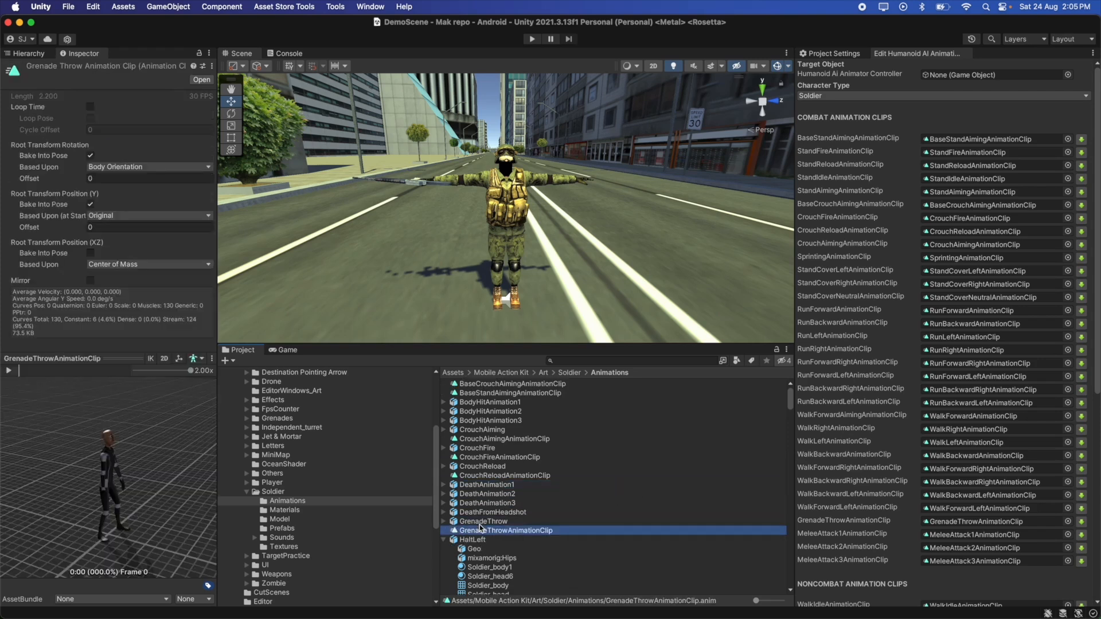
{"action": "key", "text": "Down"}
{"action": "key", "text": "Left"}
{"action": "key", "text": "Down"}
{"action": "scroll", "coordinate": [481, 528], "scroll_direction": "down", "scroll_amount": 3}
{"action": "key", "text": "Left"}
{"action": "key", "text": "Down"}
{"action": "key", "text": "Down"}
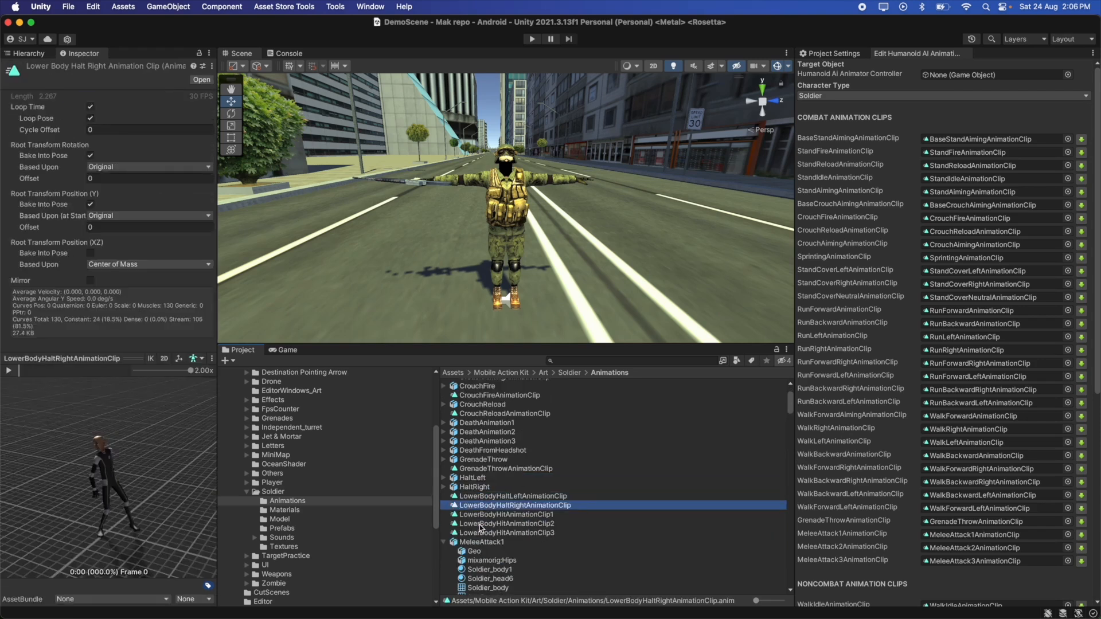
Collapse the expanded MeleeAttack1, MeleeAttack2 and MeleeAttack3 models.
{"action": "key", "text": "Down"}
{"action": "key", "text": "Down"}
{"action": "key", "text": "Down"}
{"action": "key", "text": "Down"}
{"action": "key", "text": "Left"}
{"action": "key", "text": "Down"}
{"action": "key", "text": "Down"}
{"action": "key", "text": "Left"}
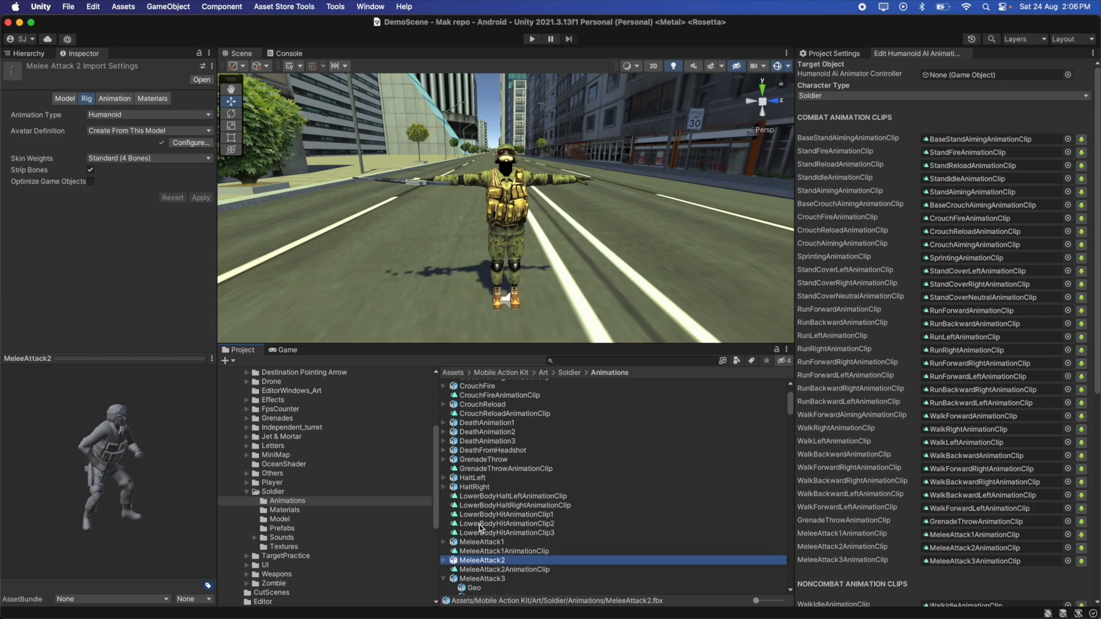
{"action": "key", "text": "Down"}
{"action": "key", "text": "Down"}
{"action": "key", "text": "Left"}
Collapse the expanded RunBackward, RunBackwardLeft and RunBackwardRight models.
{"action": "scroll", "coordinate": [479, 524], "scroll_direction": "down", "scroll_amount": 5}
{"action": "left_click", "coordinate": [473, 478]}
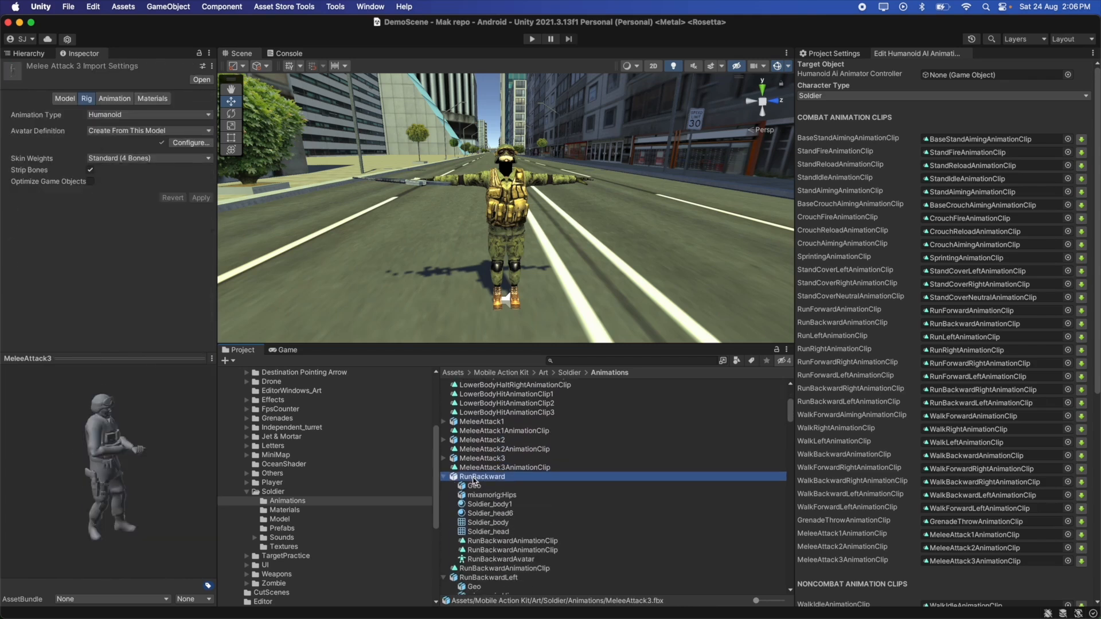
{"action": "key", "text": "Left"}
{"action": "key", "text": "Down"}
{"action": "key", "text": "Down"}
{"action": "key", "text": "Left"}
{"action": "key", "text": "Down"}
{"action": "key", "text": "Down"}
{"action": "key", "text": "Left"}
{"action": "key", "text": "Down"}
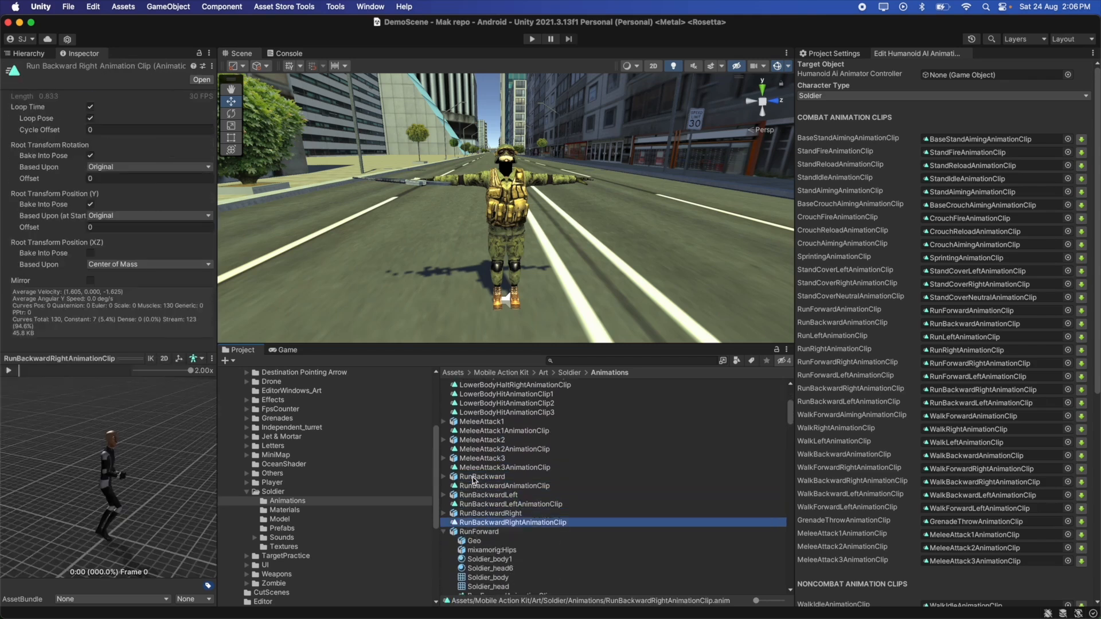
Collapse the RunForward, RunForwardLeft and RunForwardRight models and the remaining expanded run models.
{"action": "key", "text": "Down"}
{"action": "key", "text": "Left"}
{"action": "key", "text": "Down"}
{"action": "key", "text": "Down"}
{"action": "key", "text": "Left"}
{"action": "key", "text": "Down"}
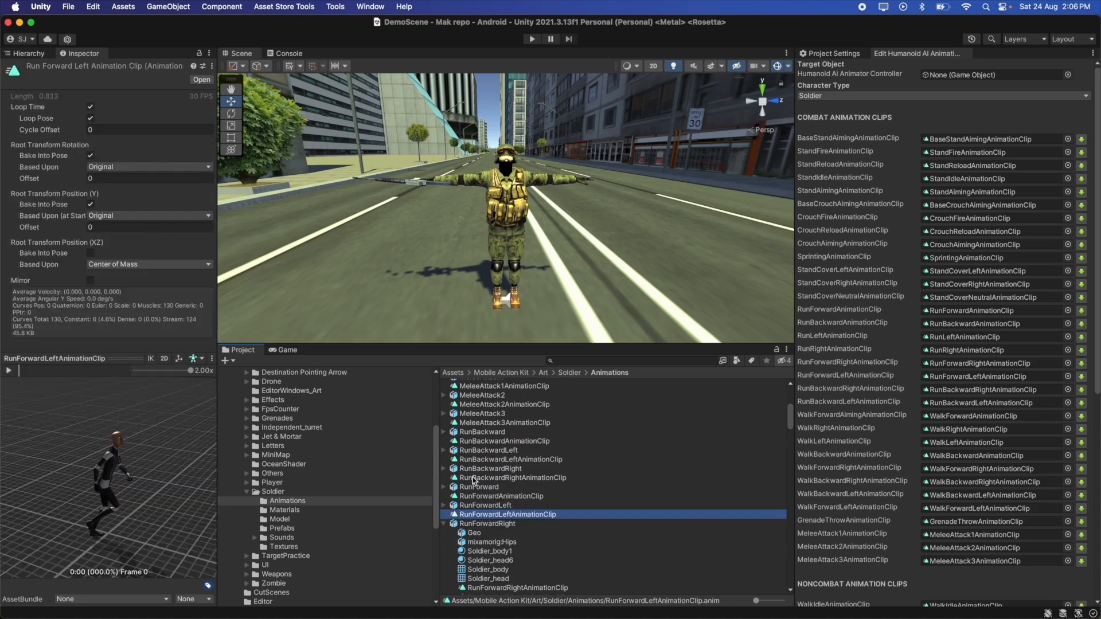
{"action": "key", "text": "Down"}
{"action": "key", "text": "Left"}
{"action": "key", "text": "Down"}
{"action": "key", "text": "Down"}
{"action": "key", "text": "Left"}
{"action": "key", "text": "Down"}
{"action": "key", "text": "Down"}
{"action": "key", "text": "Left"}
Collapse the Sprinting model and all expanded standing models from StandAiming to StandReloading.
{"action": "scroll", "coordinate": [473, 477], "scroll_direction": "down", "scroll_amount": 4}
{"action": "key", "text": "Down"}
{"action": "key", "text": "Down"}
{"action": "key", "text": "Down"}
{"action": "key", "text": "Down"}
{"action": "key", "text": "Left"}
{"action": "key", "text": "Down"}
{"action": "key", "text": "Down"}
{"action": "key", "text": "Left"}
{"action": "key", "text": "Down"}
{"action": "key", "text": "Down"}
{"action": "key", "text": "Left"}
{"action": "key", "text": "Down"}
{"action": "key", "text": "Down"}
{"action": "key", "text": "Down"}
{"action": "key", "text": "Left"}
{"action": "key", "text": "Down"}
{"action": "key", "text": "Down"}
{"action": "key", "text": "Left"}
{"action": "key", "text": "Down"}
{"action": "key", "text": "Down"}
{"action": "key", "text": "Left"}
{"action": "scroll", "coordinate": [479, 490], "scroll_direction": "down", "scroll_amount": 3}
{"action": "key", "text": "Down"}
{"action": "key", "text": "Down"}
{"action": "key", "text": "Down"}
{"action": "key", "text": "Left"}
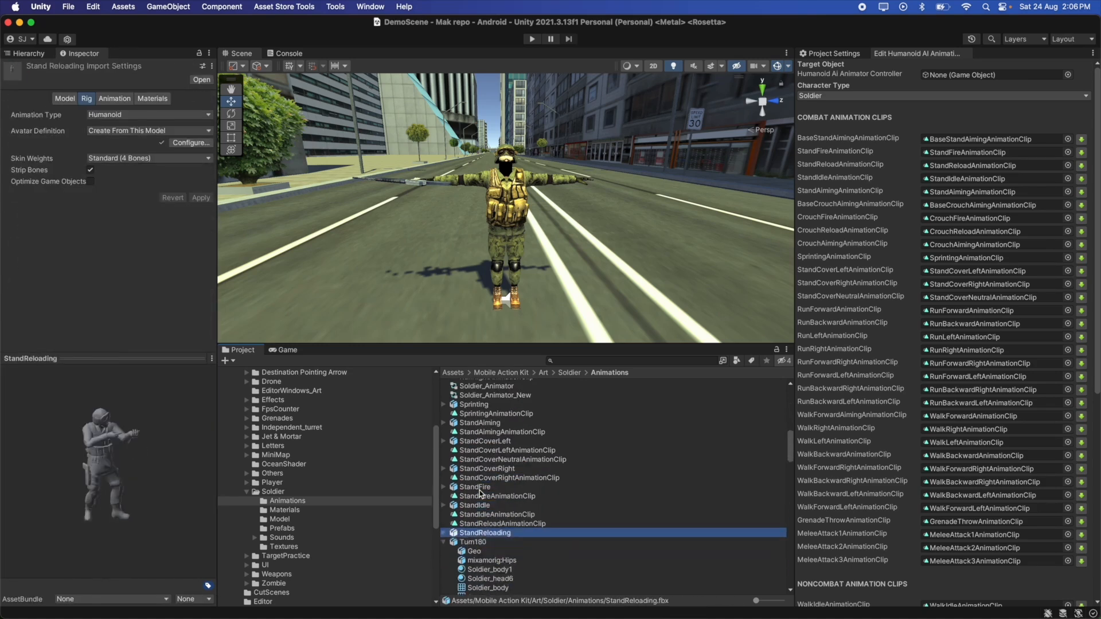
Collapse the expanded Turn180 model and the other turning models below it.
{"action": "scroll", "coordinate": [480, 491], "scroll_direction": "down", "scroll_amount": 4}
{"action": "key", "text": "Down"}
{"action": "key", "text": "Left"}
{"action": "key", "text": "Down"}
{"action": "key", "text": "Down"}
{"action": "key", "text": "Down"}
{"action": "key", "text": "Left"}
{"action": "key", "text": "Down"}
{"action": "key", "text": "Down"}
{"action": "key", "text": "Left"}
Collapse all expanded walking models, from Walk Backwards to the end of the Soldier Animations list.
{"action": "scroll", "coordinate": [479, 490], "scroll_direction": "down", "scroll_amount": 3}
{"action": "key", "text": "Down"}
{"action": "key", "text": "Down"}
{"action": "key", "text": "Down"}
{"action": "key", "text": "Down"}
{"action": "key", "text": "Down"}
{"action": "key", "text": "Down"}
{"action": "key", "text": "Down"}
{"action": "key", "text": "Down"}
{"action": "key", "text": "Down"}
{"action": "key", "text": "Left"}
{"action": "key", "text": "Down"}
{"action": "key", "text": "Down"}
{"action": "key", "text": "Left"}
{"action": "key", "text": "Down"}
{"action": "key", "text": "Down"}
{"action": "key", "text": "Left"}
{"action": "key", "text": "Down"}
{"action": "key", "text": "Down"}
{"action": "key", "text": "Left"}
{"action": "key", "text": "Down"}
{"action": "key", "text": "Down"}
{"action": "key", "text": "Left"}
{"action": "key", "text": "Down"}
{"action": "key", "text": "Down"}
{"action": "key", "text": "Left"}
{"action": "key", "text": "Down"}
{"action": "key", "text": "Down"}
{"action": "key", "text": "Left"}
{"action": "scroll", "coordinate": [494, 553], "scroll_direction": "down", "scroll_amount": 4}
{"action": "key", "text": "Down"}
{"action": "key", "text": "Down"}
{"action": "key", "text": "Left"}
{"action": "key", "text": "Down"}
Select the three BodyHitAnimation models together with the CrouchAiming, CrouchFire and CrouchReload models.
{"action": "scroll", "coordinate": [526, 394], "scroll_direction": "up", "scroll_amount": 20}
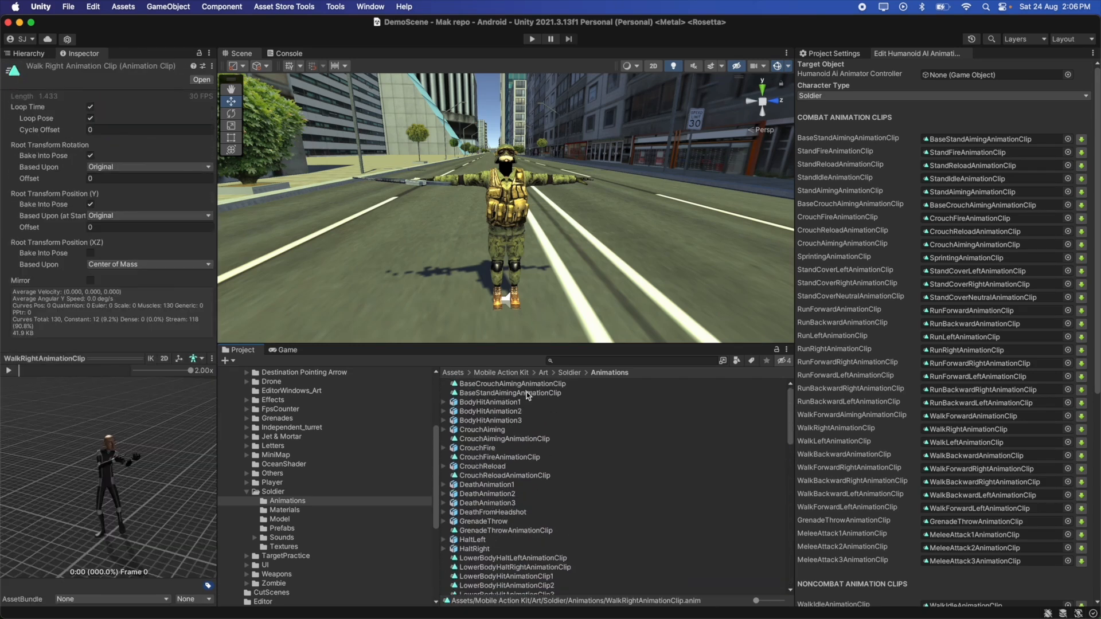
{"action": "left_click", "coordinate": [497, 404]}
{"action": "left_click", "coordinate": [498, 412], "text": "shift"}
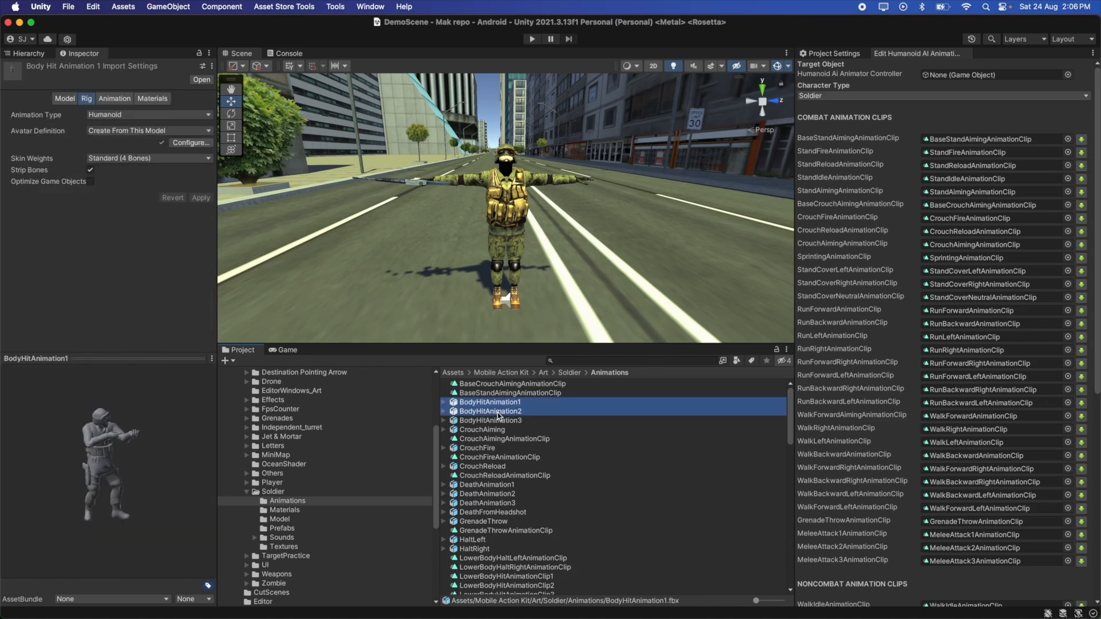
{"action": "left_click", "coordinate": [502, 422], "text": "shift"}
{"action": "left_click", "coordinate": [503, 430], "text": "shift"}
{"action": "left_click", "coordinate": [500, 467], "text": "super"}
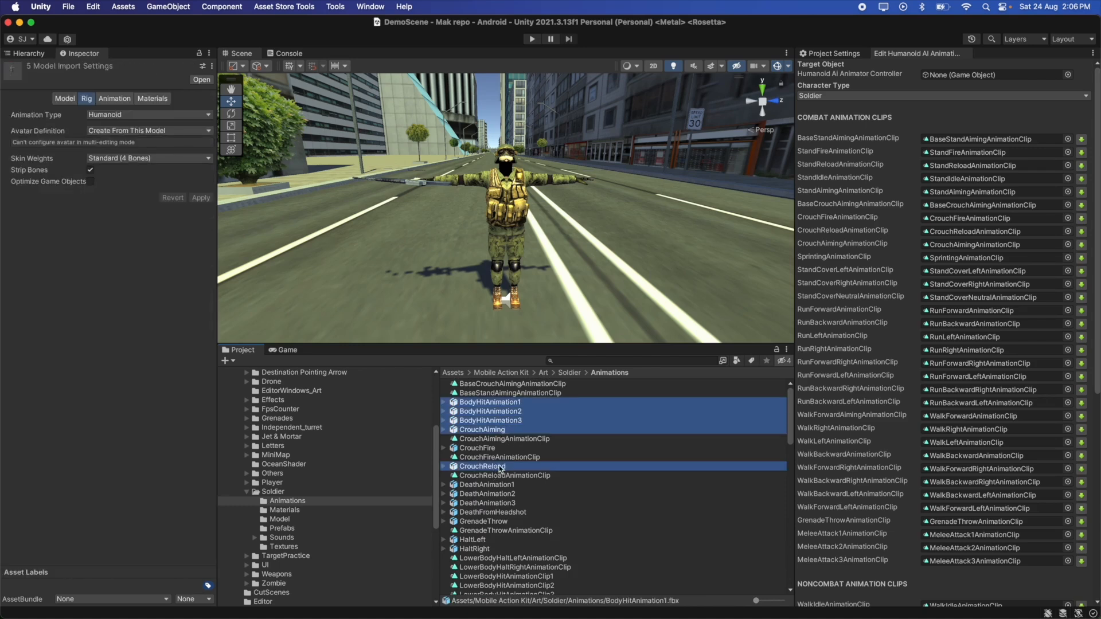
{"action": "left_click", "coordinate": [481, 448], "text": "super"}
Add the GrenadeThrow, HaltLeft, HaltRight and three MeleeAttack models to the selection, skipping the death models and duplicated clips.
{"action": "scroll", "coordinate": [482, 451], "scroll_direction": "down", "scroll_amount": 3}
{"action": "left_click", "coordinate": [487, 438], "text": "super"}
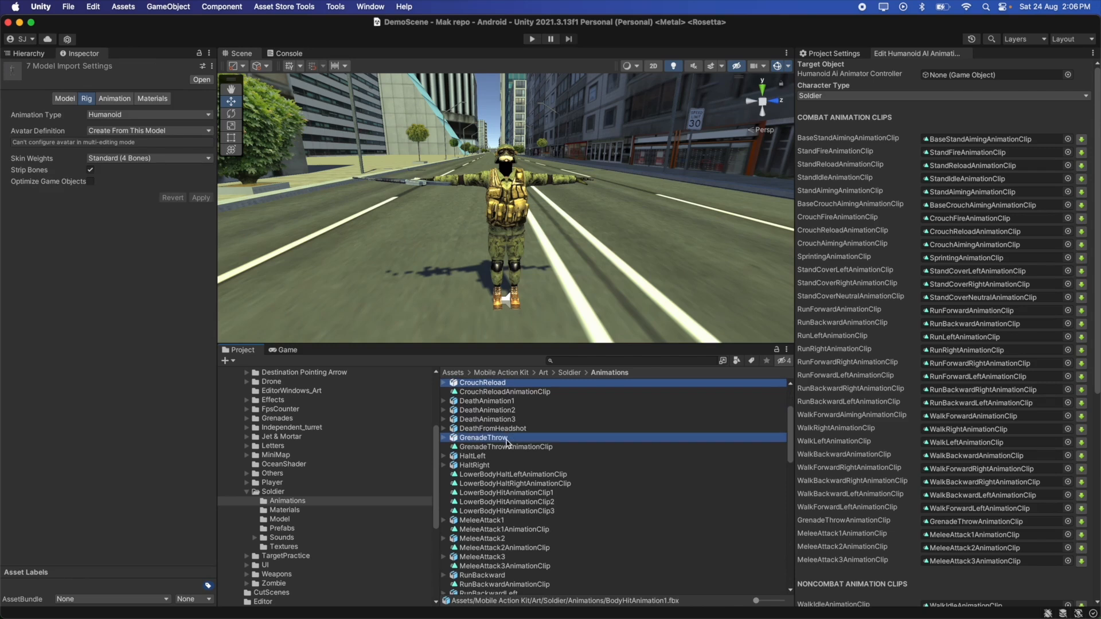
{"action": "scroll", "coordinate": [507, 442], "scroll_direction": "down", "scroll_amount": 3}
{"action": "left_click", "coordinate": [492, 432], "text": "super"}
{"action": "left_click", "coordinate": [492, 441], "text": "super"}
{"action": "scroll", "coordinate": [490, 449], "scroll_direction": "down", "scroll_amount": 3}
{"action": "left_click", "coordinate": [489, 466], "text": "super"}
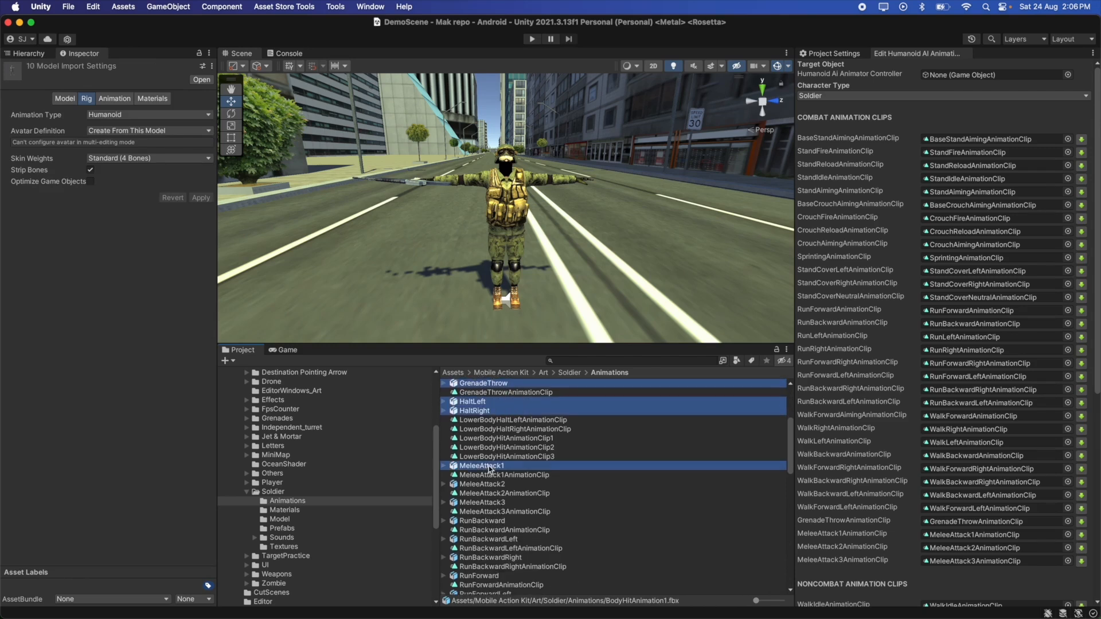
{"action": "left_click", "coordinate": [489, 485], "text": "super"}
{"action": "scroll", "coordinate": [489, 485], "scroll_direction": "down", "scroll_amount": 3}
{"action": "left_click", "coordinate": [490, 447], "text": "super"}
Add all run models, from RunBackward to RunRight, to the selection without their duplicated clips.
{"action": "left_click", "coordinate": [485, 465], "text": "super"}
{"action": "left_click", "coordinate": [476, 483], "text": "super"}
{"action": "left_click", "coordinate": [473, 503], "text": "super"}
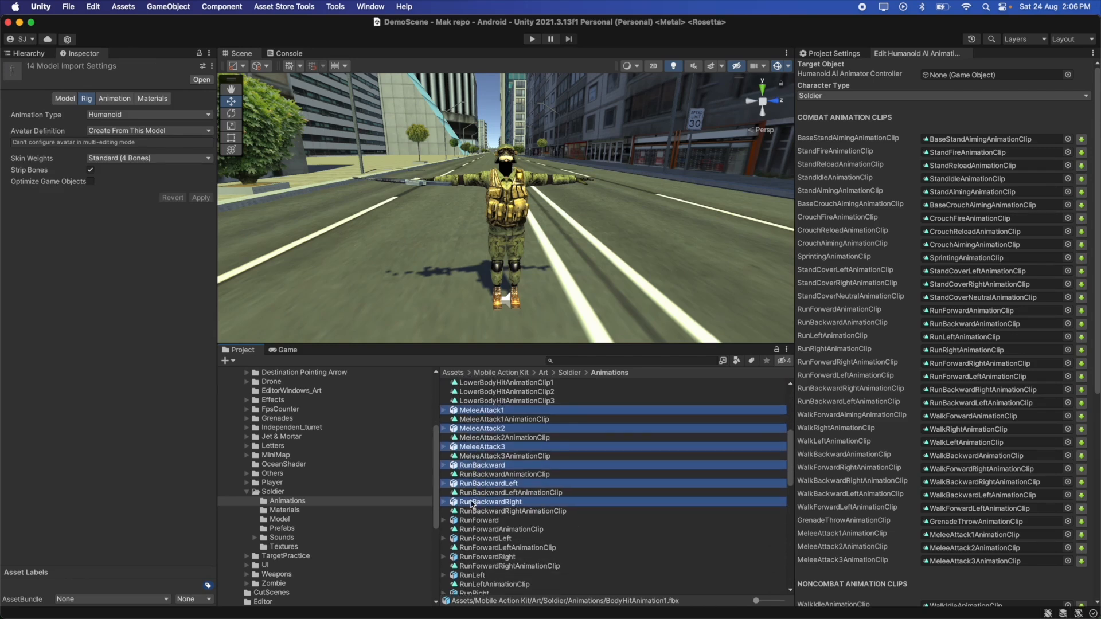
{"action": "scroll", "coordinate": [473, 504], "scroll_direction": "down", "scroll_amount": 3}
{"action": "left_click", "coordinate": [464, 457], "text": "super"}
{"action": "left_click", "coordinate": [477, 475], "text": "super"}
{"action": "left_click", "coordinate": [463, 493], "text": "super"}
{"action": "left_click", "coordinate": [474, 510], "text": "super"}
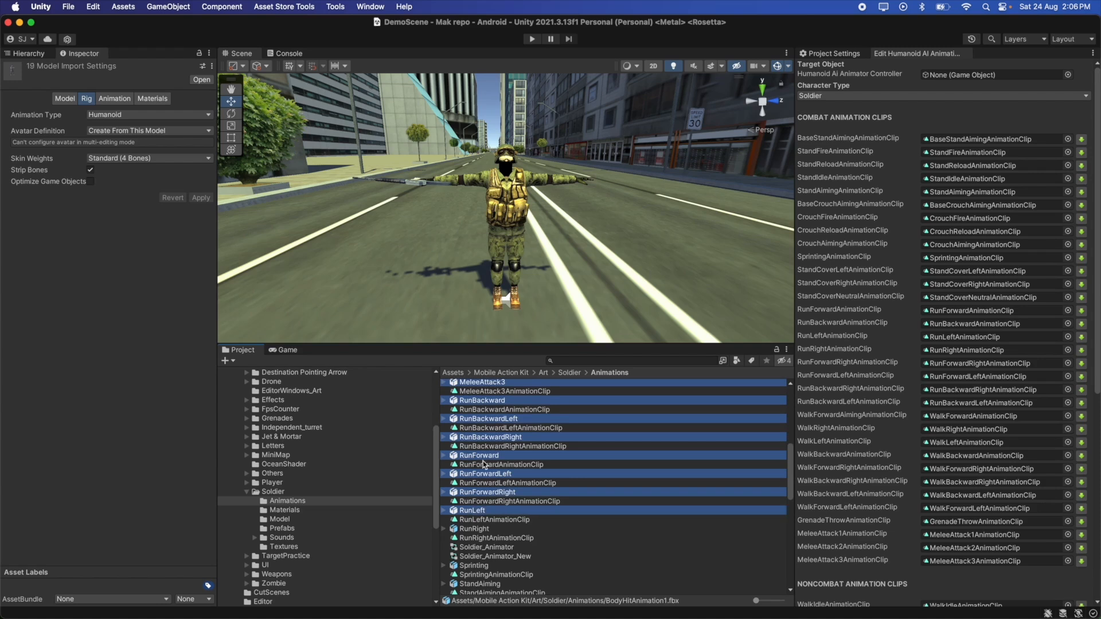
{"action": "scroll", "coordinate": [484, 464], "scroll_direction": "down", "scroll_amount": 3}
{"action": "left_click", "coordinate": [484, 458], "text": "super"}
Add the Sprinting model, all standing models from StandAiming to StandReloading, and Turn180 to the selection.
{"action": "left_click", "coordinate": [485, 494], "text": "super"}
{"action": "scroll", "coordinate": [487, 469], "scroll_direction": "down", "scroll_amount": 2}
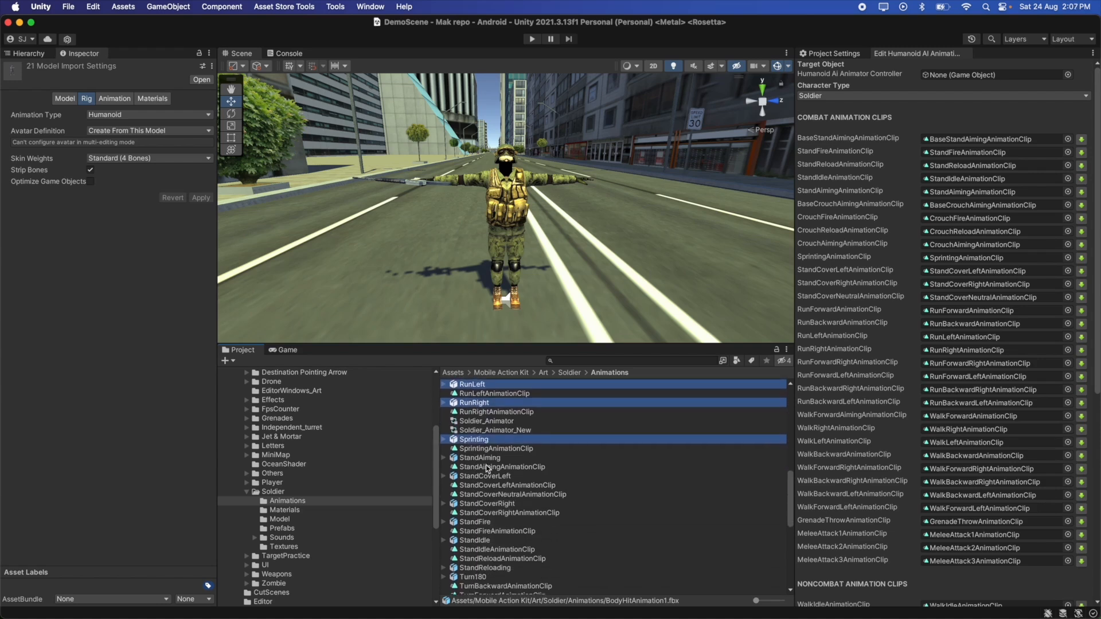
{"action": "left_click", "coordinate": [479, 458], "text": "super"}
{"action": "left_click", "coordinate": [480, 476], "text": "super"}
{"action": "left_click", "coordinate": [493, 503], "text": "super"}
{"action": "scroll", "coordinate": [494, 501], "scroll_direction": "down", "scroll_amount": 5}
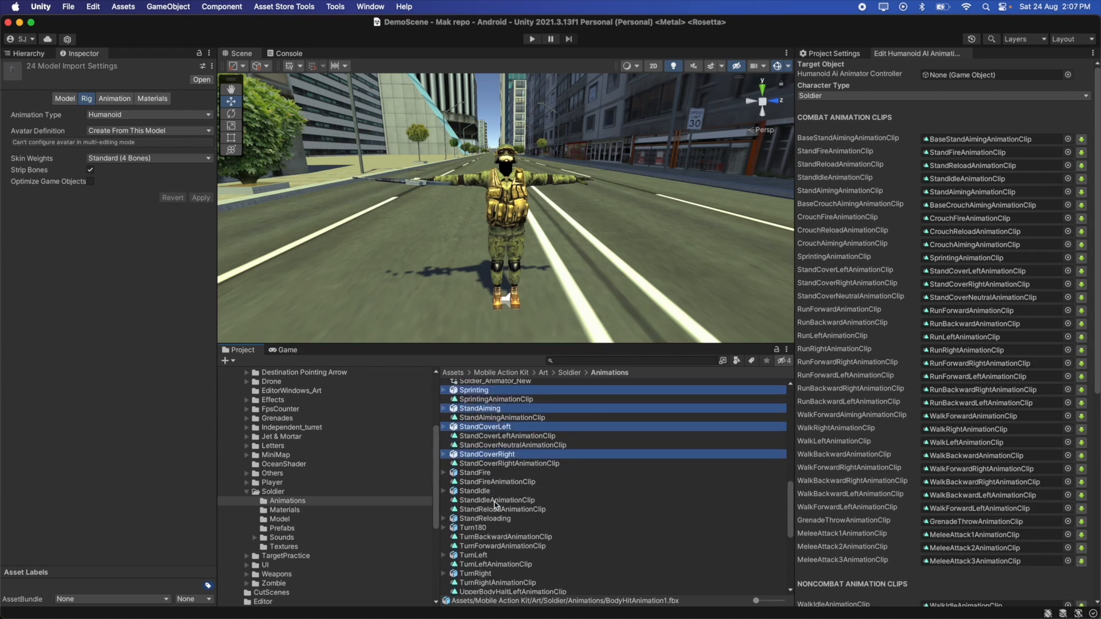
{"action": "left_click", "coordinate": [467, 427], "text": "super"}
{"action": "left_click", "coordinate": [471, 445], "text": "super"}
{"action": "left_click", "coordinate": [474, 482], "text": "super"}
{"action": "left_click", "coordinate": [478, 473], "text": "super"}
Add the TurnLeft and TurnRight models to the selection.
{"action": "scroll", "coordinate": [469, 458], "scroll_direction": "down", "scroll_amount": 3}
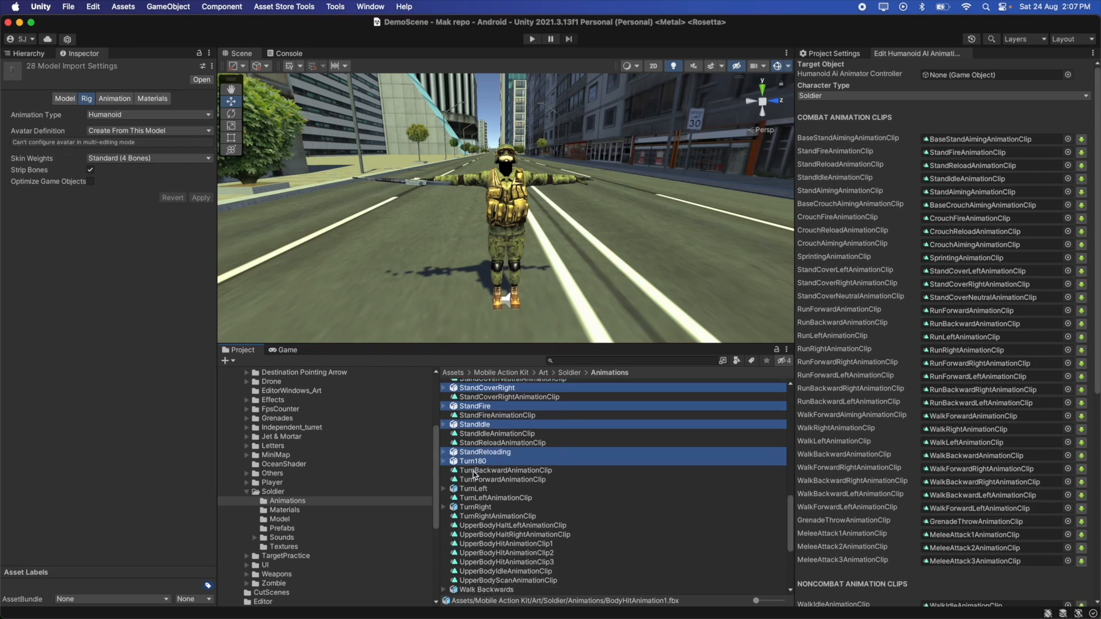
{"action": "left_click", "coordinate": [467, 449], "text": "super"}
{"action": "left_click", "coordinate": [476, 466], "text": "super"}
Add all walking models, from Walk Backwards to WalkRight, to the selection without their duplicated clips.
{"action": "scroll", "coordinate": [482, 470], "scroll_direction": "down", "scroll_amount": 3}
{"action": "left_click", "coordinate": [485, 472], "text": "super"}
{"action": "left_click", "coordinate": [487, 491], "text": "super"}
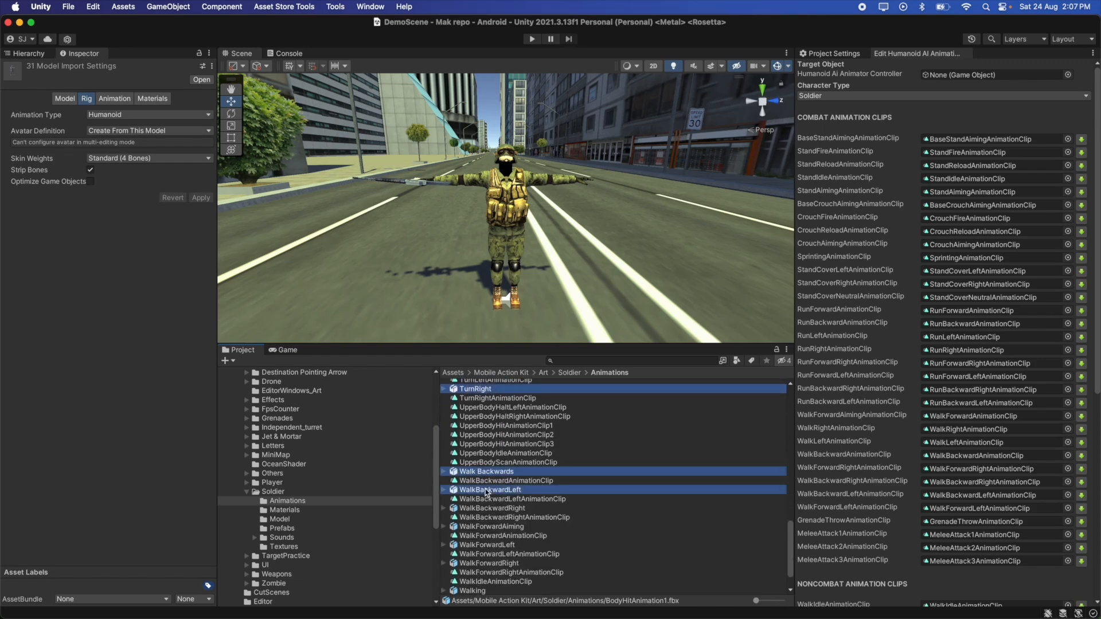
{"action": "left_click", "coordinate": [489, 509], "text": "super"}
{"action": "left_click", "coordinate": [488, 527], "text": "super"}
{"action": "left_click", "coordinate": [479, 546], "text": "super"}
{"action": "scroll", "coordinate": [478, 545], "scroll_direction": "down", "scroll_amount": 2}
{"action": "left_click", "coordinate": [466, 527], "text": "super"}
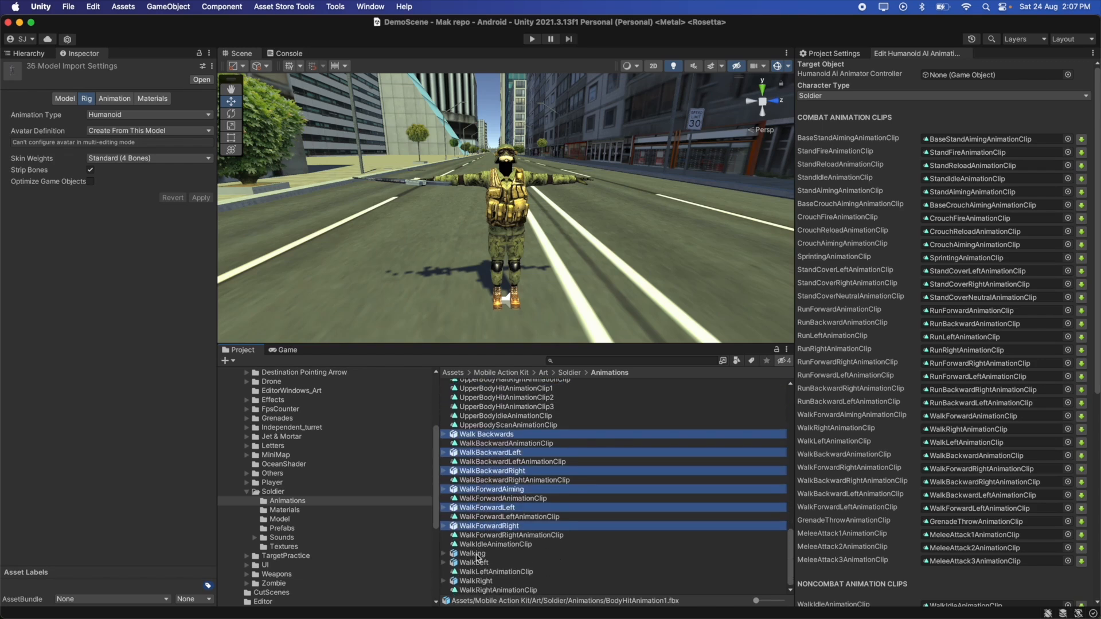
{"action": "left_click", "coordinate": [479, 554], "text": "super"}
{"action": "left_click", "coordinate": [481, 562], "text": "super"}
{"action": "left_click", "coordinate": [487, 582], "text": "super"}
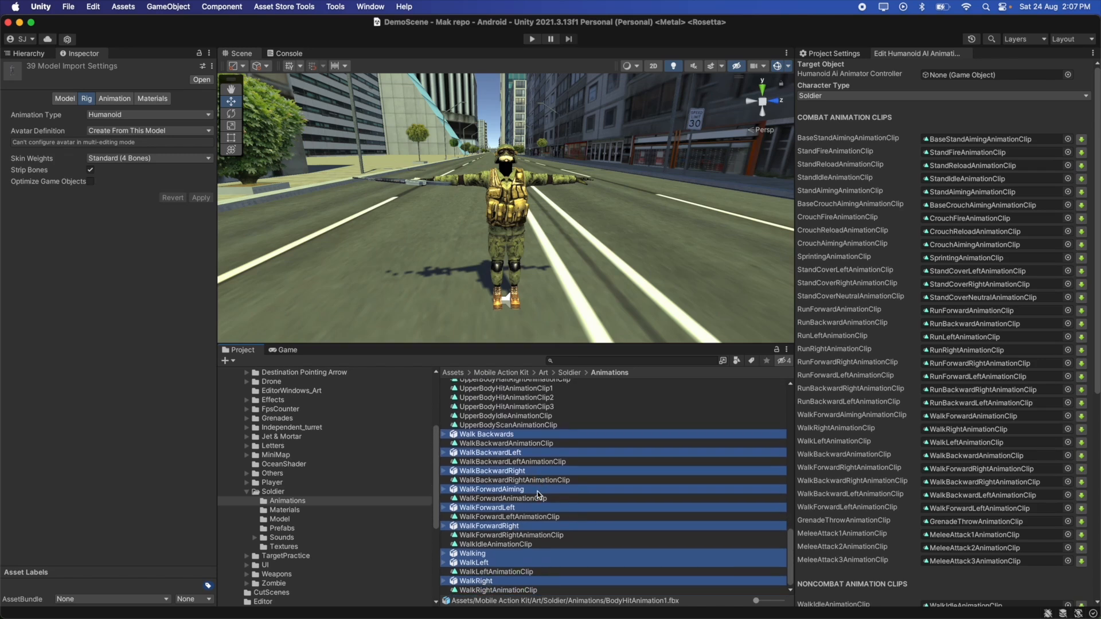
Delete all the selected original models from the Animations folder.
{"action": "scroll", "coordinate": [538, 491], "scroll_direction": "up", "scroll_amount": 15}
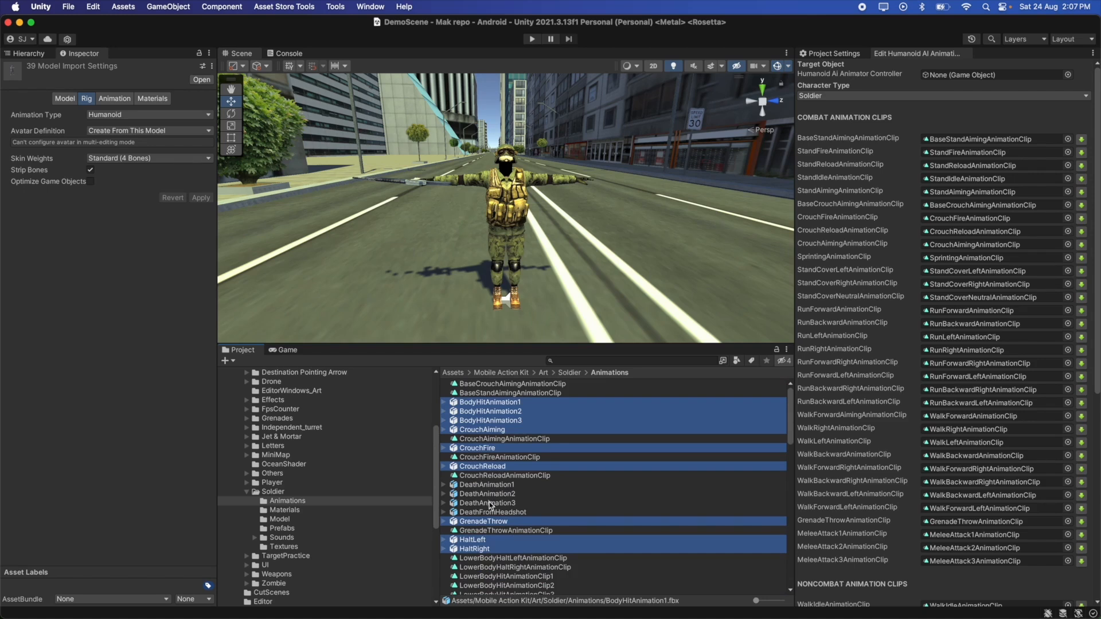
{"action": "right_click", "coordinate": [553, 406]}
{"action": "left_click", "coordinate": [583, 321]}
{"action": "left_click", "coordinate": [583, 301]}
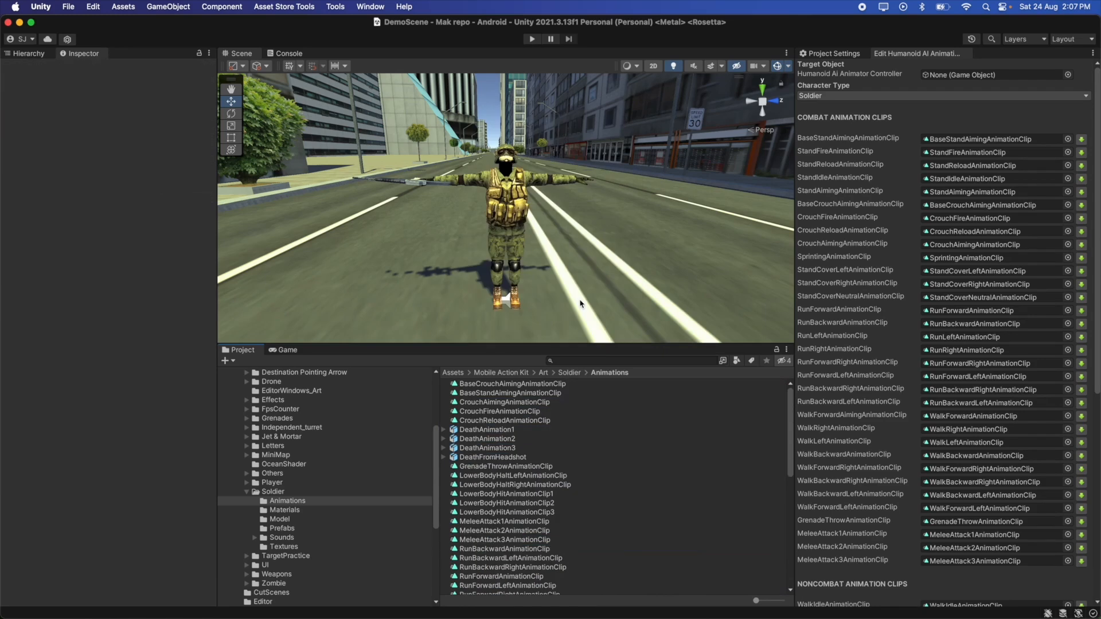
{"action": "scroll", "coordinate": [603, 403], "scroll_direction": "down", "scroll_amount": 10}
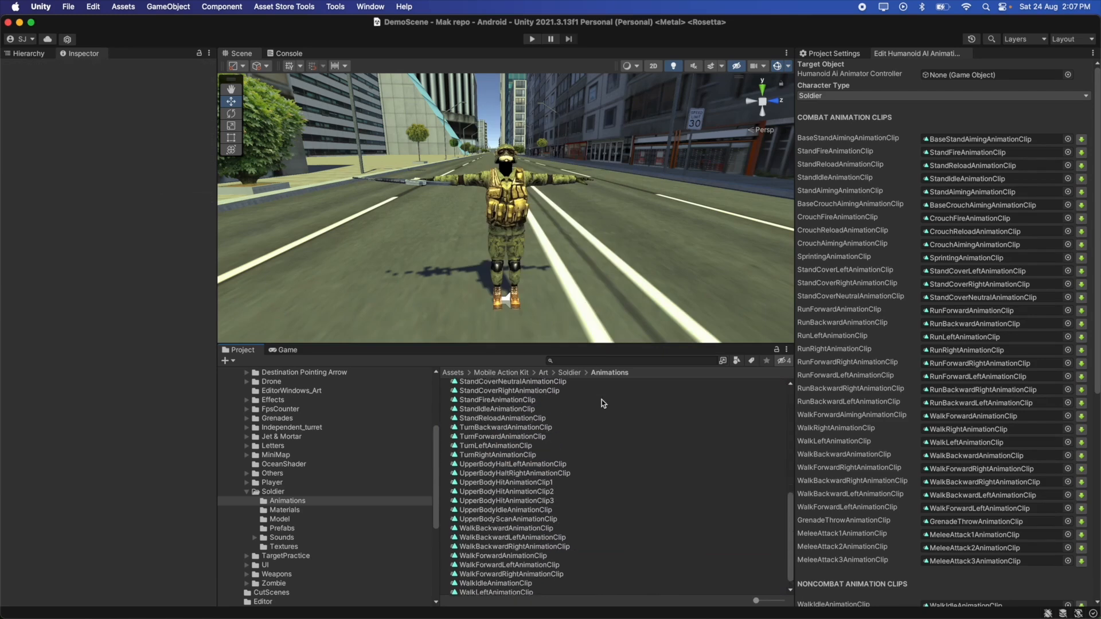
{"action": "scroll", "coordinate": [601, 401], "scroll_direction": "up", "scroll_amount": 10}
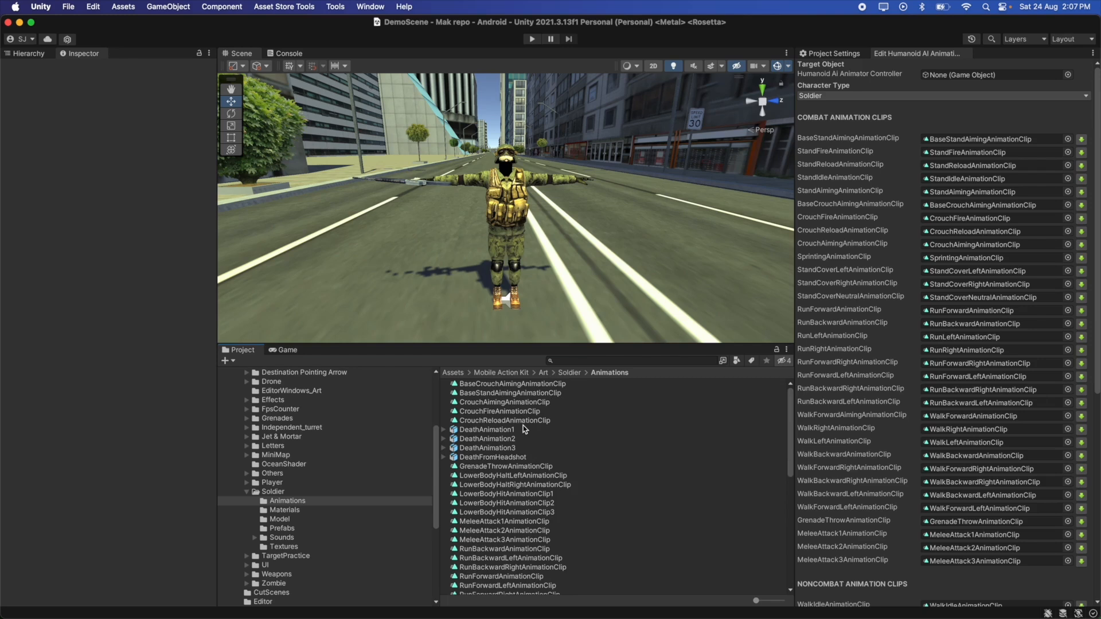
{"action": "scroll", "coordinate": [523, 425], "scroll_direction": "down", "scroll_amount": 4}
{"action": "scroll", "coordinate": [523, 425], "scroll_direction": "up", "scroll_amount": 4}
{"action": "left_click", "coordinate": [34, 55]}
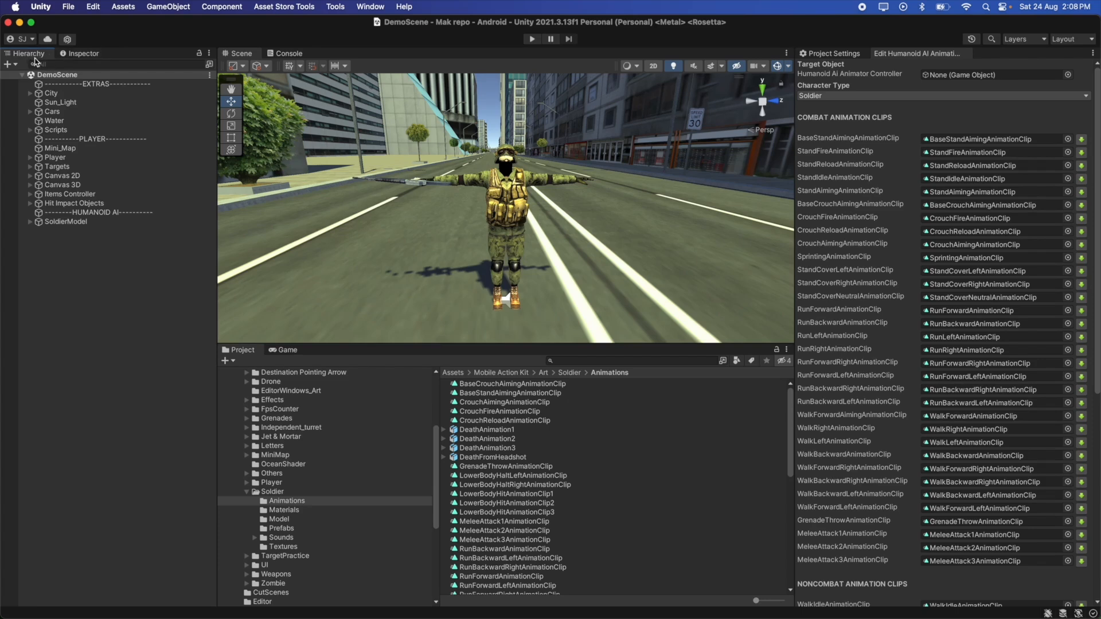
{"action": "left_click", "coordinate": [947, 73]}
{"action": "left_click_drag", "start_coordinate": [959, 72], "coordinate": [956, 73]}
Select DeathAnimation1, DeathAnimation2, DeathAnimation3 and DeathFromHeadshot and apply the Humanoid animation type to their rigs.
{"action": "scroll", "coordinate": [872, 240], "scroll_direction": "down", "scroll_amount": 5}
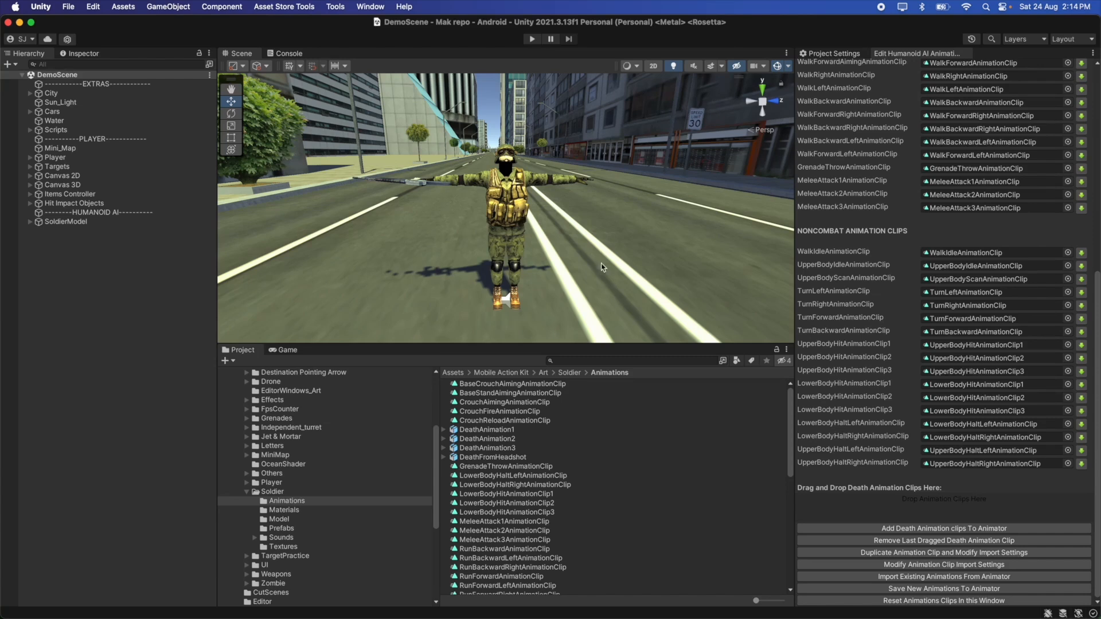
{"action": "left_click", "coordinate": [522, 430]}
{"action": "left_click", "coordinate": [519, 457], "text": "shift"}
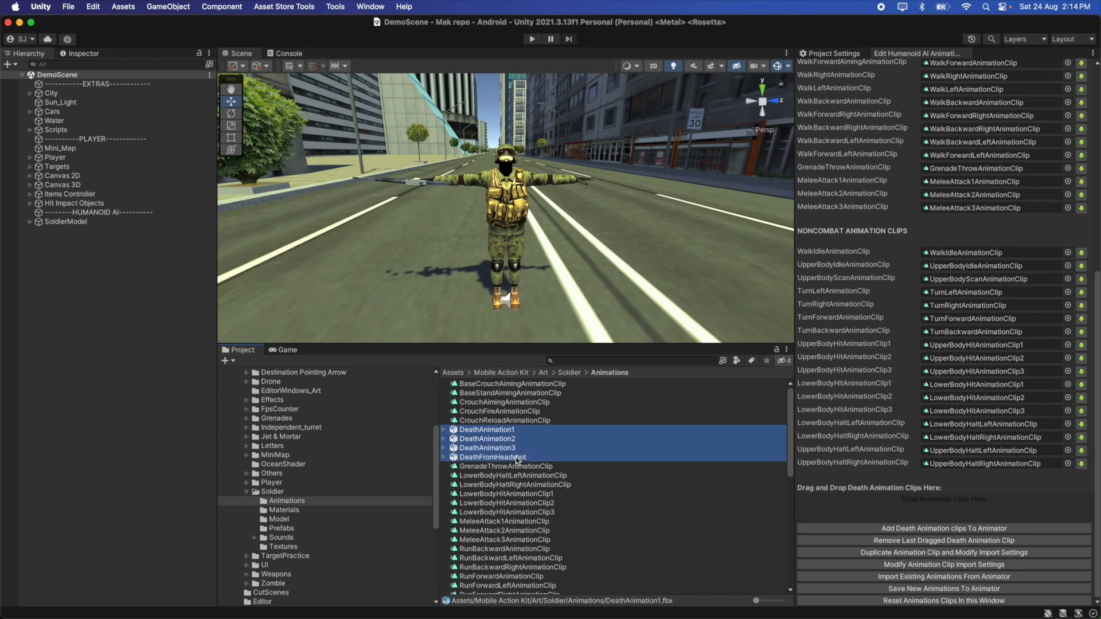
{"action": "left_click", "coordinate": [83, 54]}
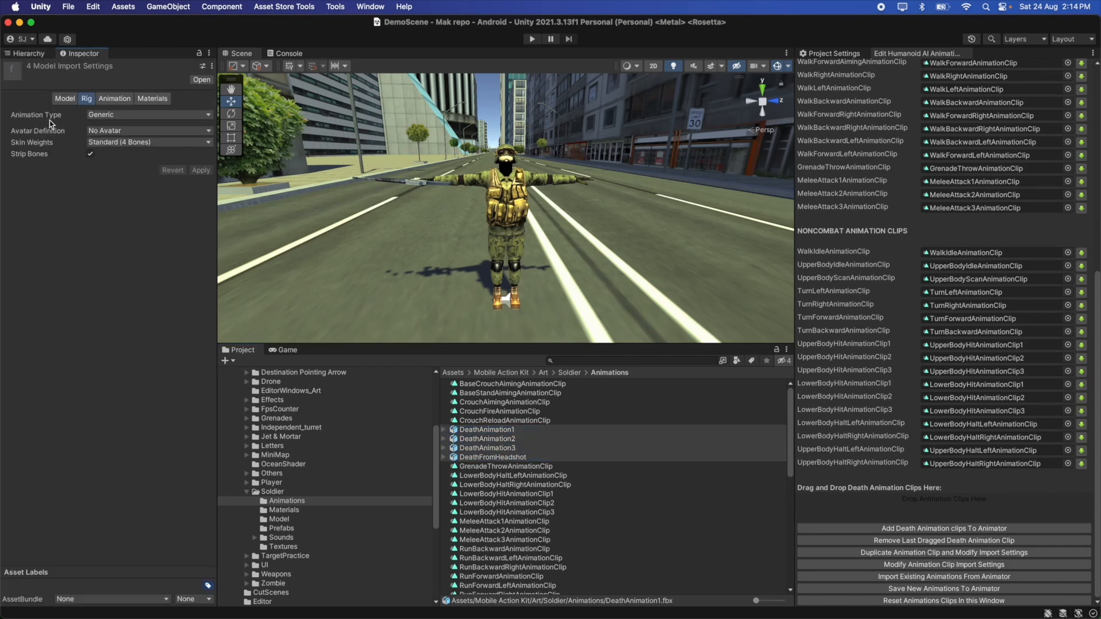
{"action": "left_click", "coordinate": [109, 115]}
{"action": "left_click", "coordinate": [109, 133]}
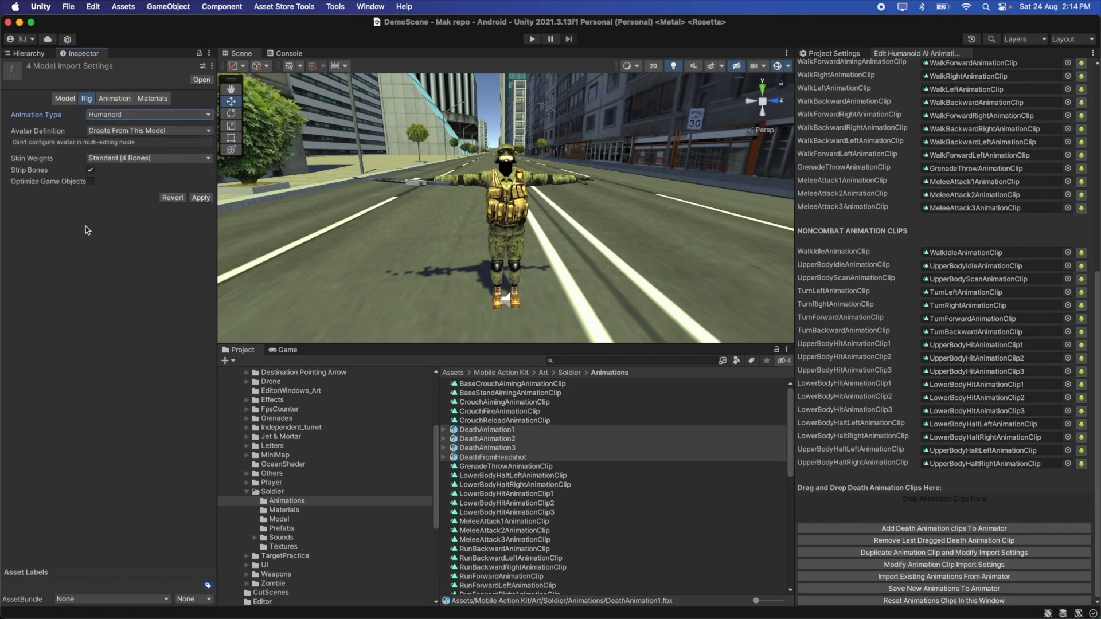
{"action": "left_click", "coordinate": [201, 198]}
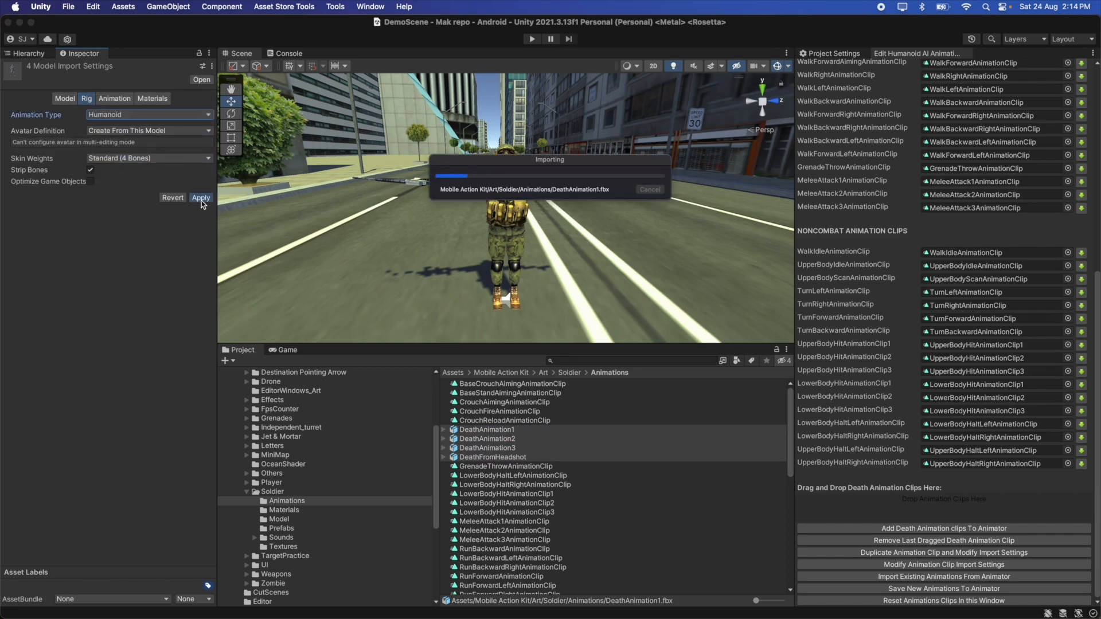
For DeathAnimation1, bake root rotation into the pose based upon Original, bake the root Y position into the pose, and apply.
{"action": "left_click", "coordinate": [117, 98]}
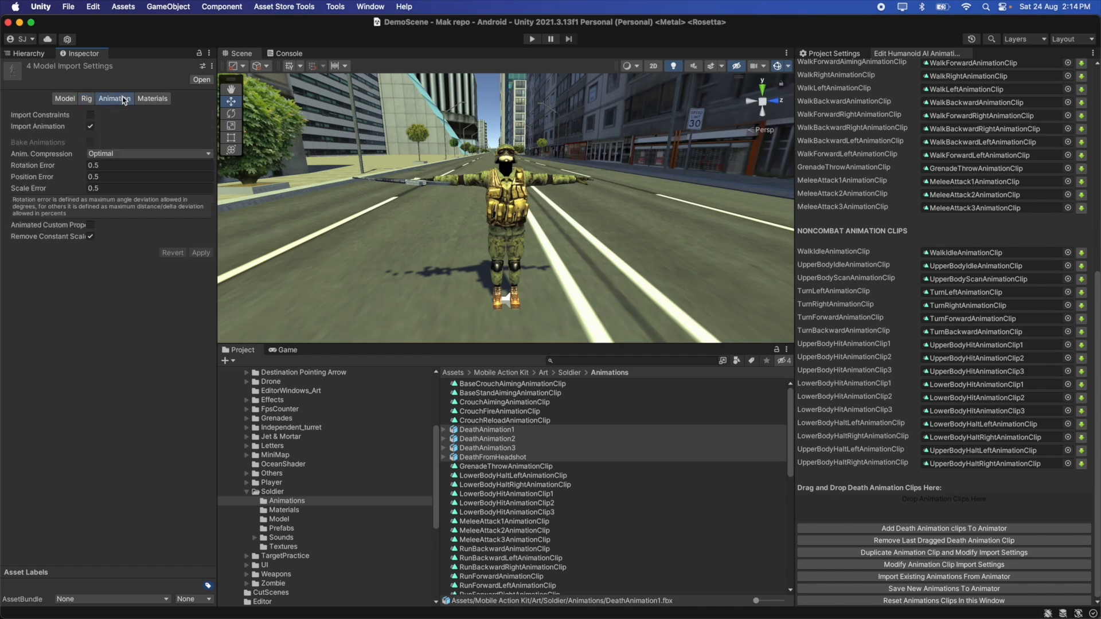
{"action": "left_click", "coordinate": [510, 432]}
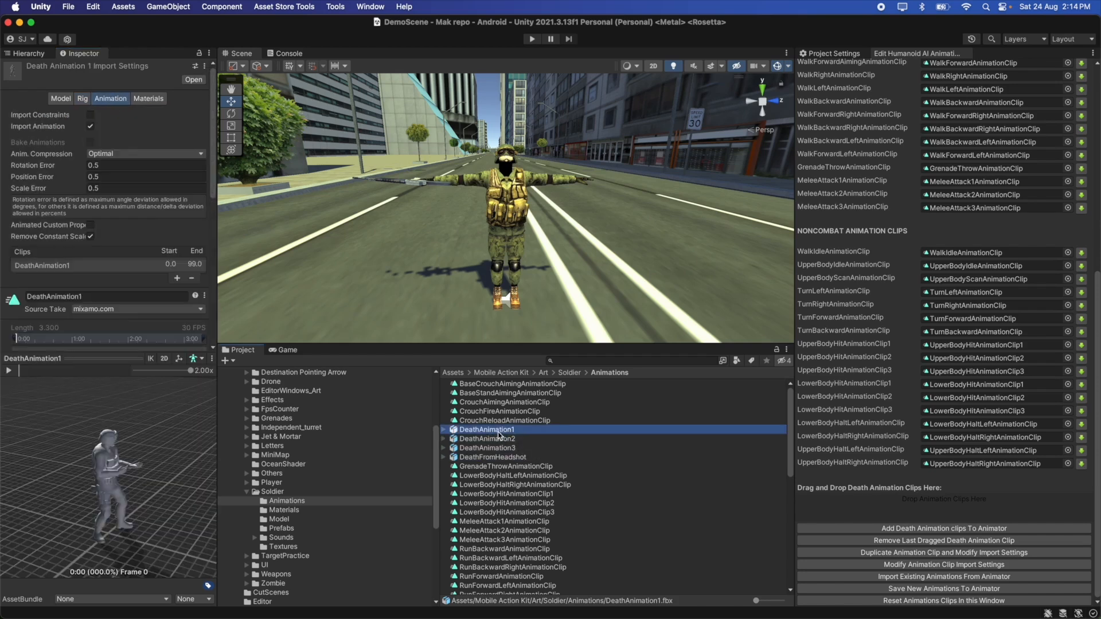
{"action": "scroll", "coordinate": [166, 224], "scroll_direction": "down", "scroll_amount": 10}
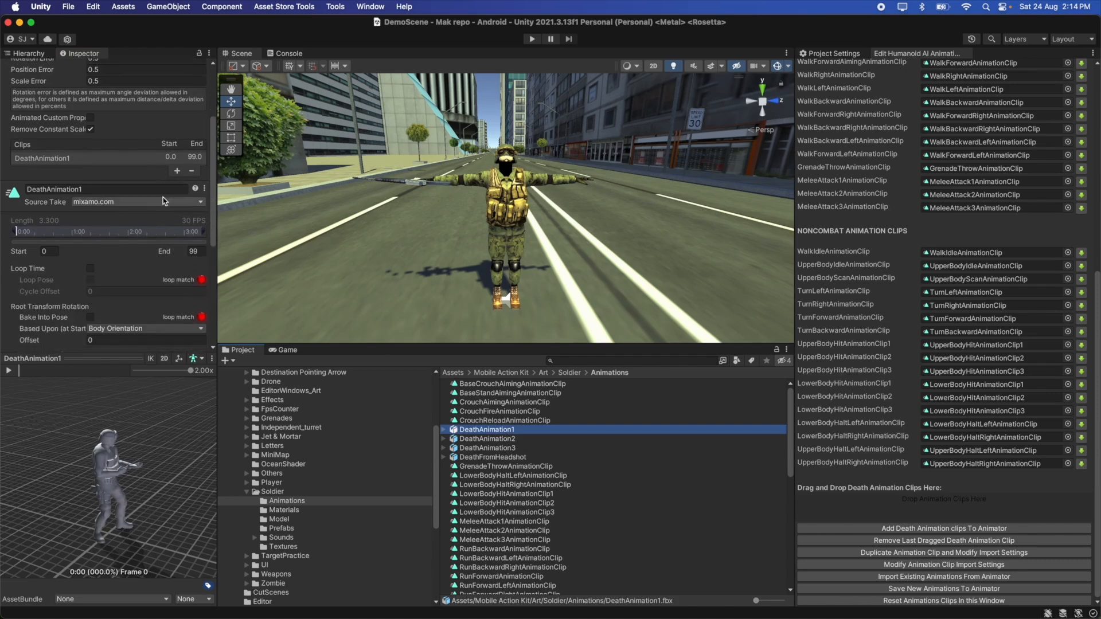
{"action": "scroll", "coordinate": [155, 229], "scroll_direction": "down", "scroll_amount": 1}
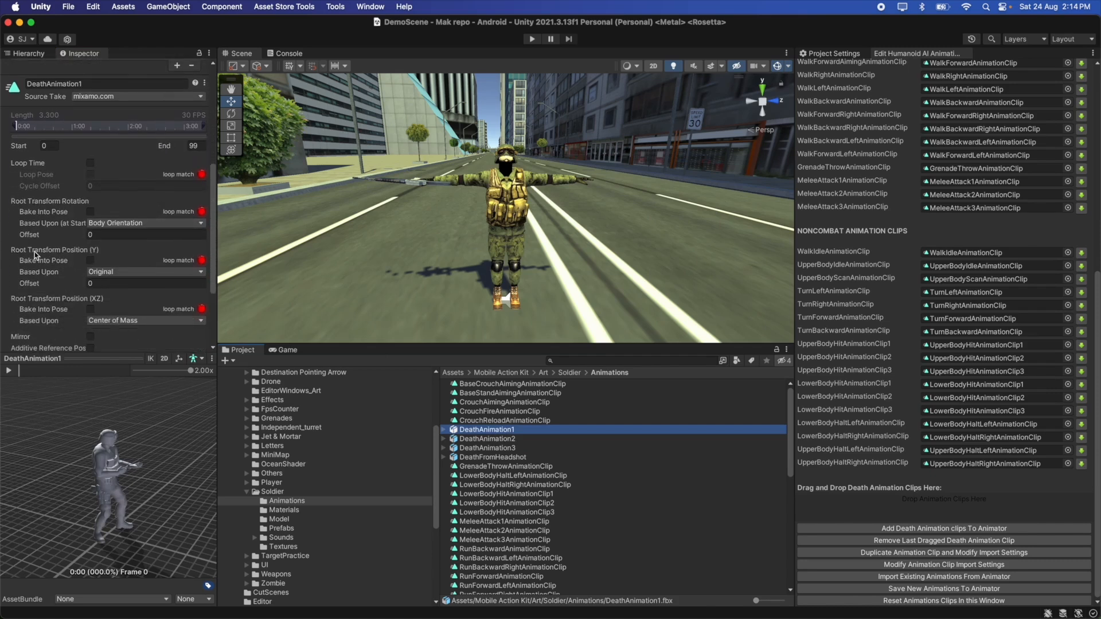
{"action": "left_click", "coordinate": [90, 212]}
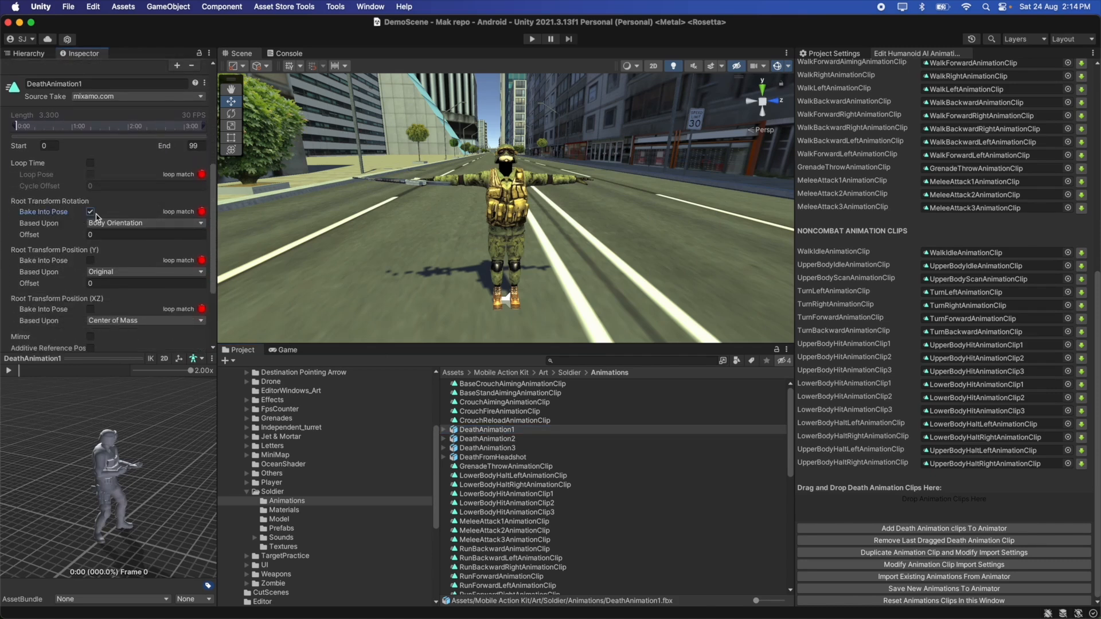
{"action": "left_click", "coordinate": [117, 223]}
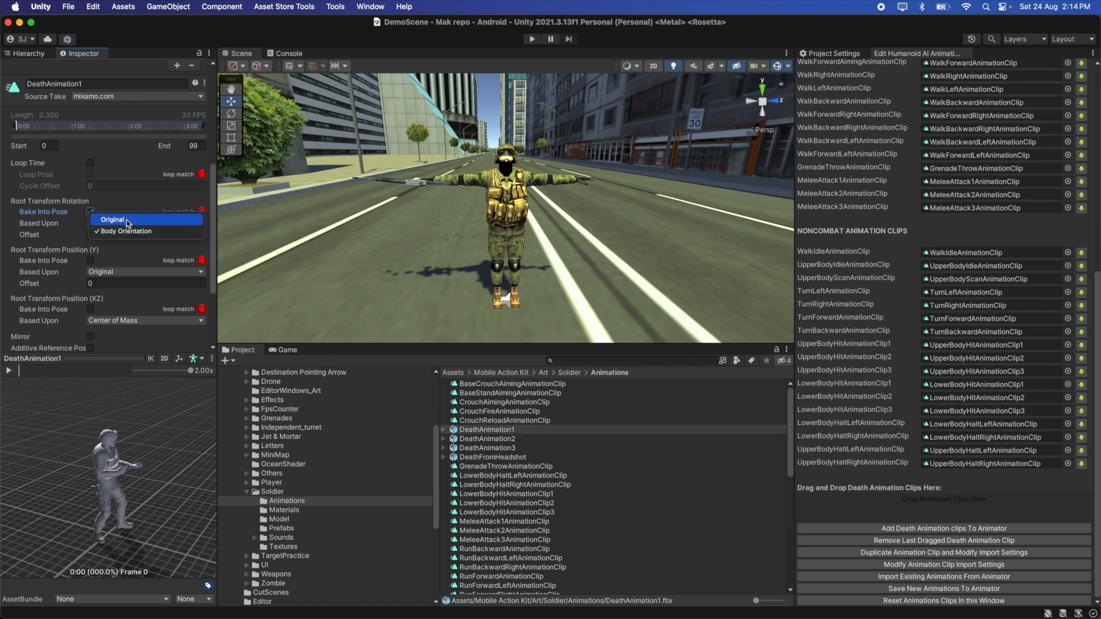
{"action": "left_click", "coordinate": [128, 219]}
{"action": "left_click", "coordinate": [90, 261]}
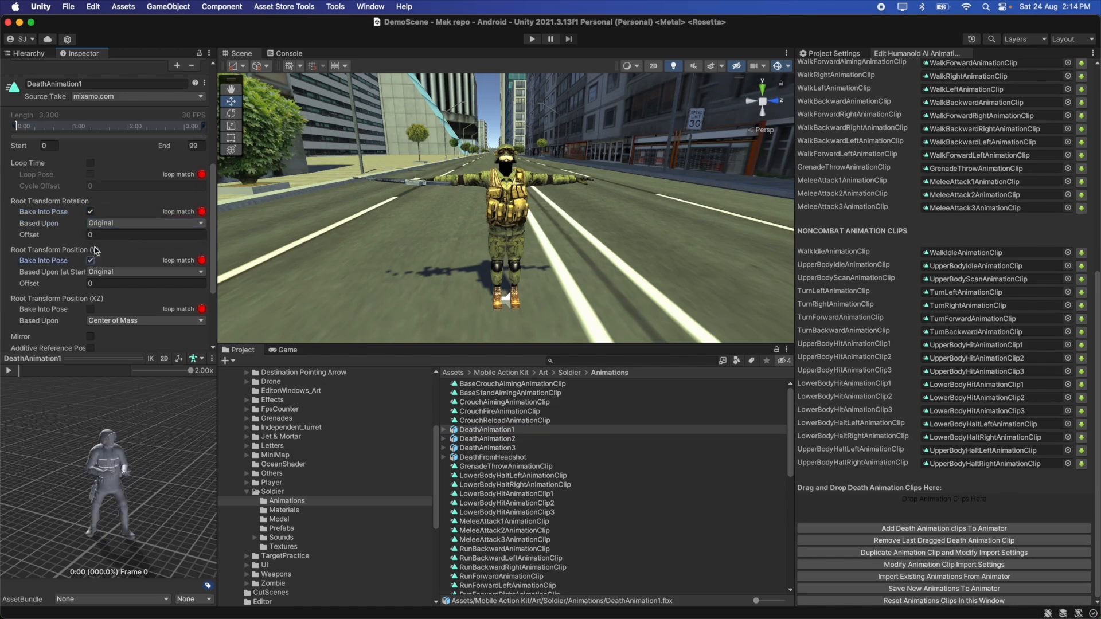
{"action": "scroll", "coordinate": [93, 249], "scroll_direction": "down", "scroll_amount": 3}
{"action": "scroll", "coordinate": [137, 268], "scroll_direction": "down", "scroll_amount": 2}
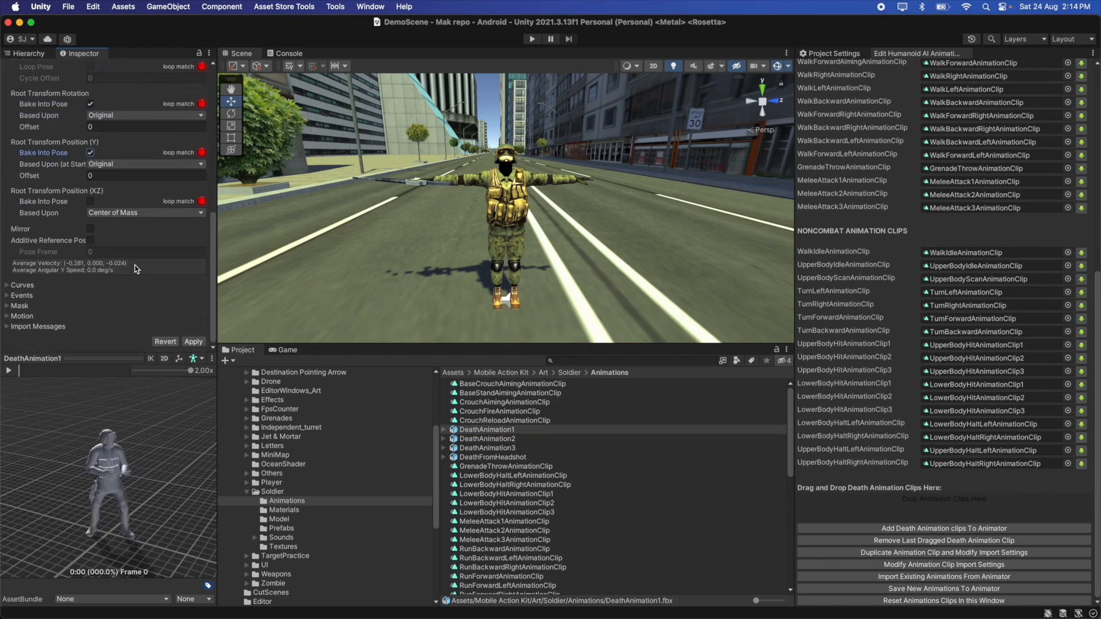
{"action": "left_click", "coordinate": [194, 342]}
For DeathAnimation2, bake root rotation into the pose based upon Original, bake the root Y position into the pose, and apply.
{"action": "left_click", "coordinate": [527, 439]}
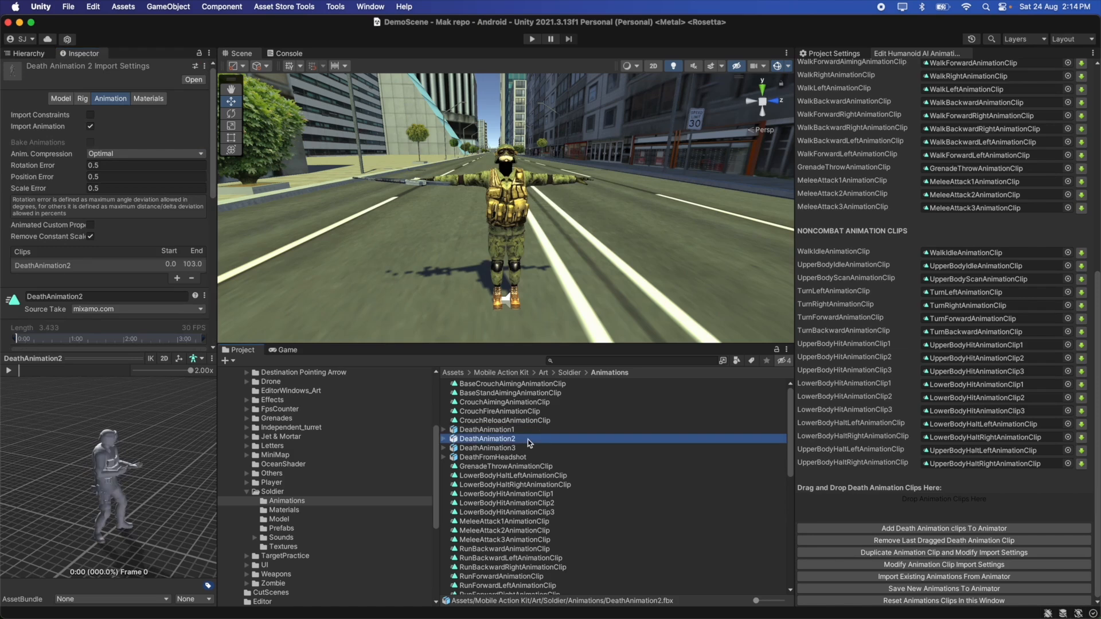
{"action": "scroll", "coordinate": [82, 141], "scroll_direction": "down", "scroll_amount": 5}
{"action": "scroll", "coordinate": [82, 141], "scroll_direction": "down", "scroll_amount": 3}
{"action": "left_click", "coordinate": [91, 200]}
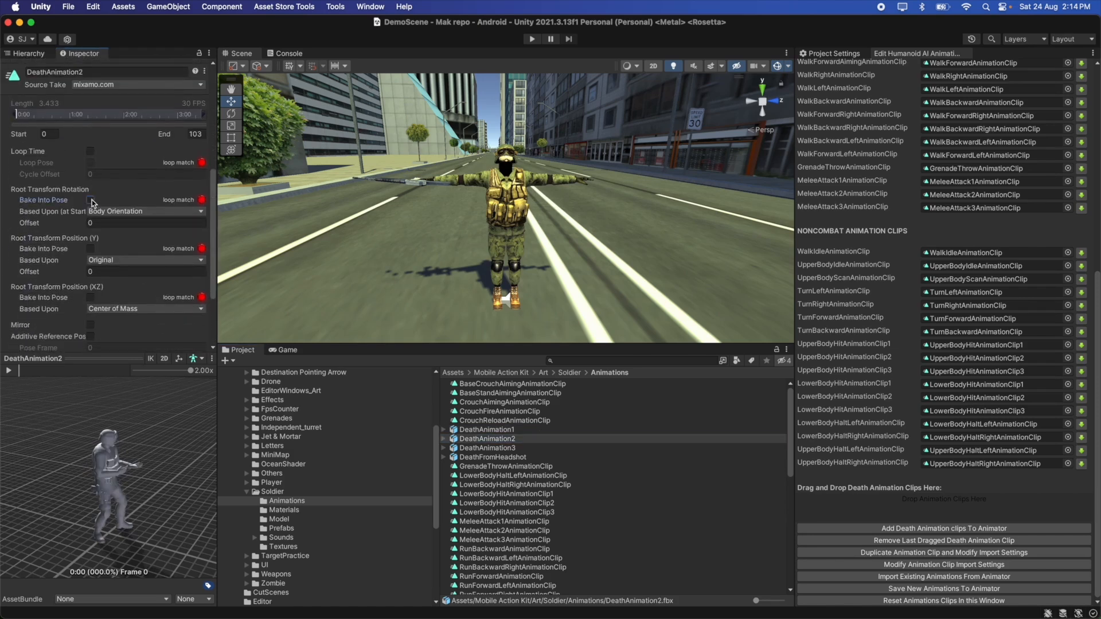
{"action": "left_click", "coordinate": [108, 211]}
{"action": "left_click", "coordinate": [111, 222]}
{"action": "left_click", "coordinate": [90, 248]}
{"action": "scroll", "coordinate": [110, 237], "scroll_direction": "down", "scroll_amount": 2}
{"action": "scroll", "coordinate": [110, 237], "scroll_direction": "down", "scroll_amount": 2}
{"action": "left_click", "coordinate": [194, 342]}
For DeathAnimation3, bake root rotation into the pose based upon Original, bake the root Y position into the pose, and apply.
{"action": "left_click", "coordinate": [520, 450]}
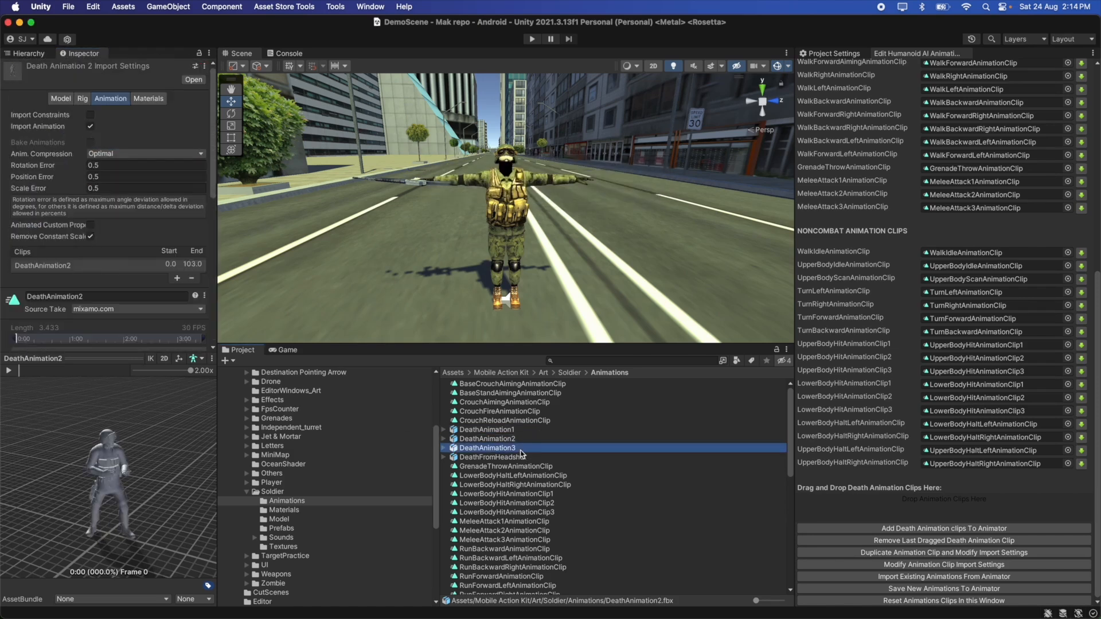
{"action": "scroll", "coordinate": [103, 188], "scroll_direction": "down", "scroll_amount": 10}
{"action": "left_click", "coordinate": [91, 104]}
{"action": "left_click", "coordinate": [102, 115]}
{"action": "left_click", "coordinate": [109, 126]}
{"action": "left_click", "coordinate": [90, 153]}
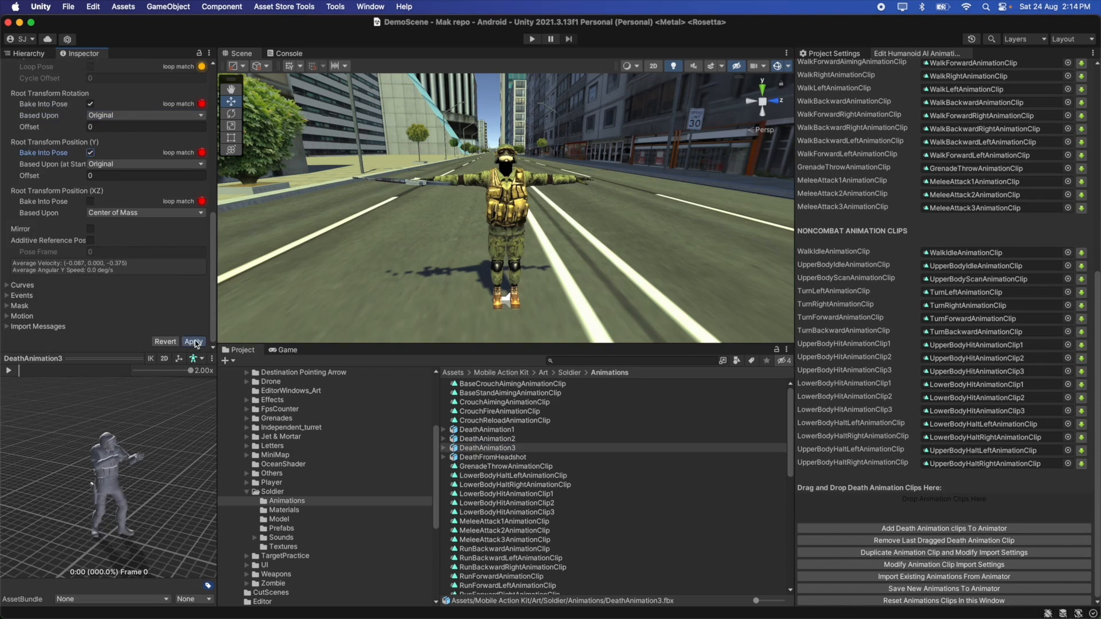
{"action": "left_click", "coordinate": [194, 342]}
For DeathFromHeadshot, bake root rotation into the pose based upon Original, bake the root Y position into the pose, and apply.
{"action": "left_click", "coordinate": [493, 457]}
{"action": "scroll", "coordinate": [127, 144], "scroll_direction": "down", "scroll_amount": 10}
{"action": "left_click", "coordinate": [91, 161]}
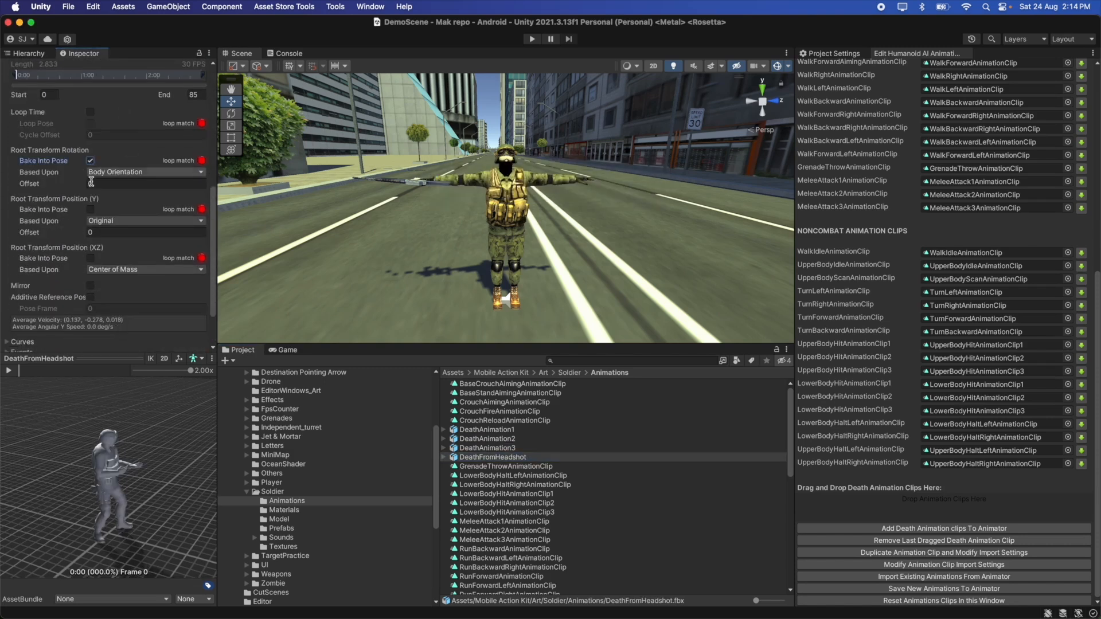
{"action": "left_click", "coordinate": [91, 210]}
{"action": "left_click", "coordinate": [99, 172]}
{"action": "left_click", "coordinate": [116, 168]}
{"action": "scroll", "coordinate": [116, 167], "scroll_direction": "down", "scroll_amount": 2}
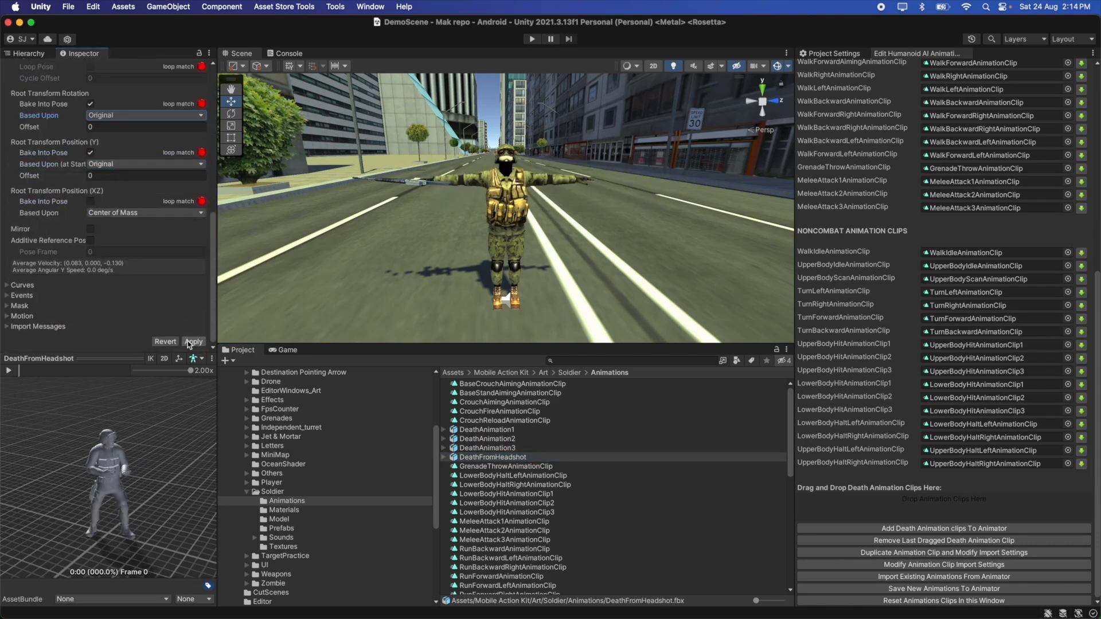
{"action": "left_click", "coordinate": [188, 340]}
{"action": "left_click", "coordinate": [46, 52]}
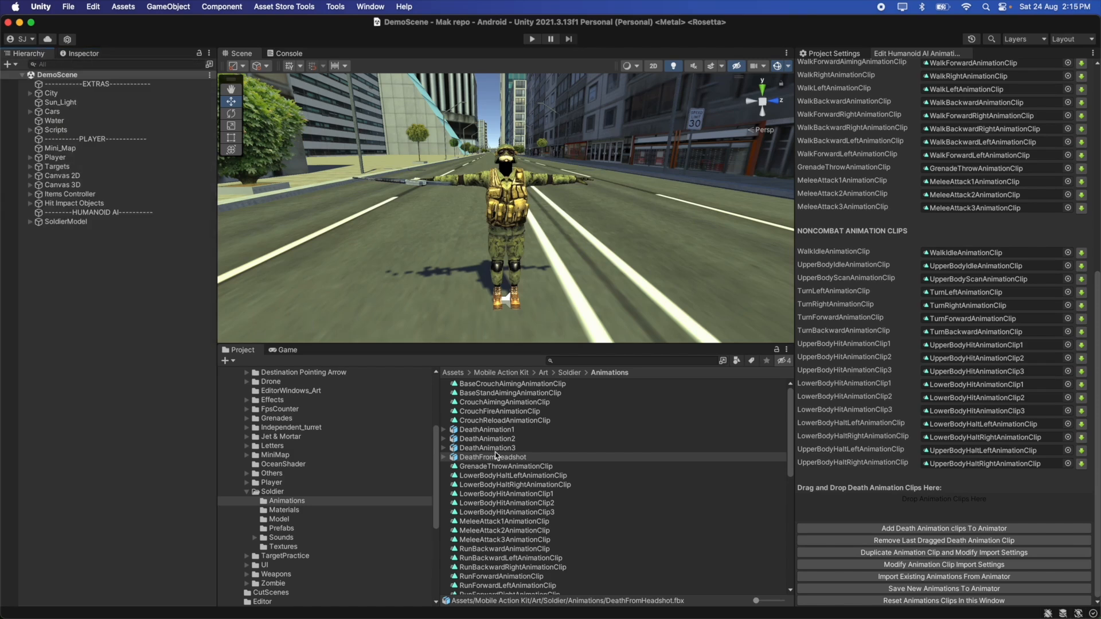
Open the MobileActionKit Duplicate Animation Clip tool for Humanoid AI and dock its window beside the Console.
{"action": "left_click", "coordinate": [344, 355]}
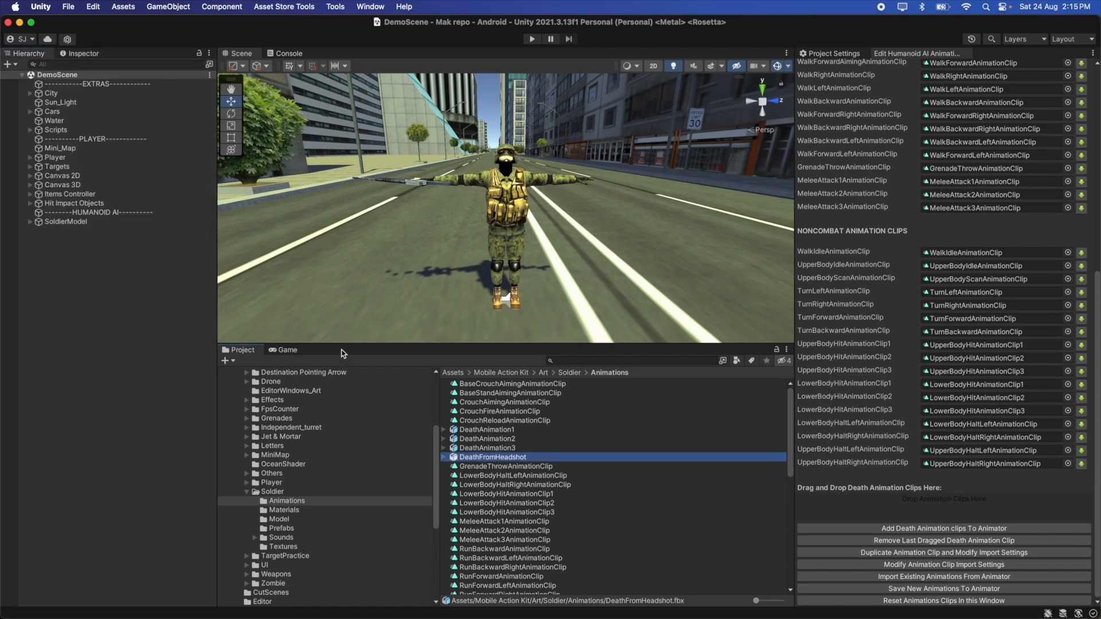
{"action": "left_click", "coordinate": [336, 7]}
{"action": "mouse_move", "coordinate": [362, 24]}
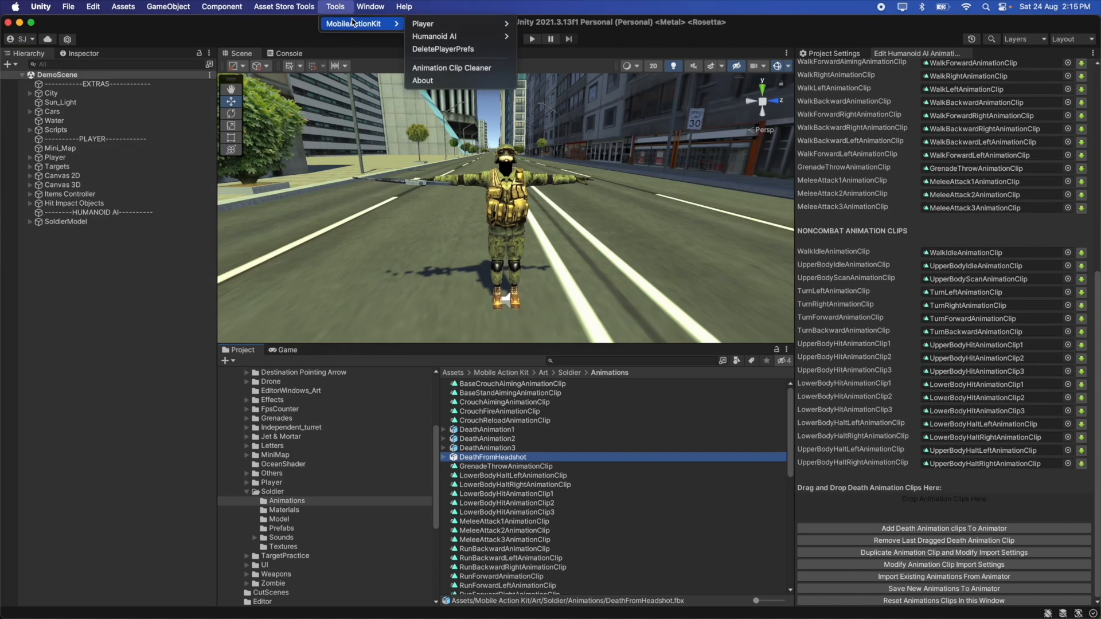
{"action": "mouse_move", "coordinate": [456, 36]}
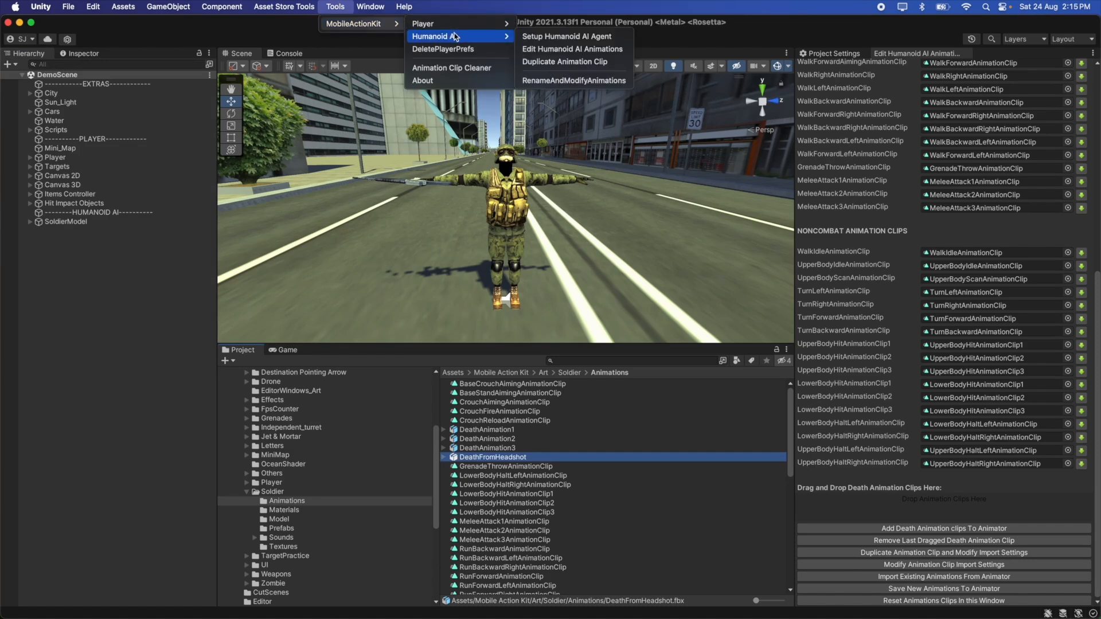
{"action": "left_click", "coordinate": [582, 62]}
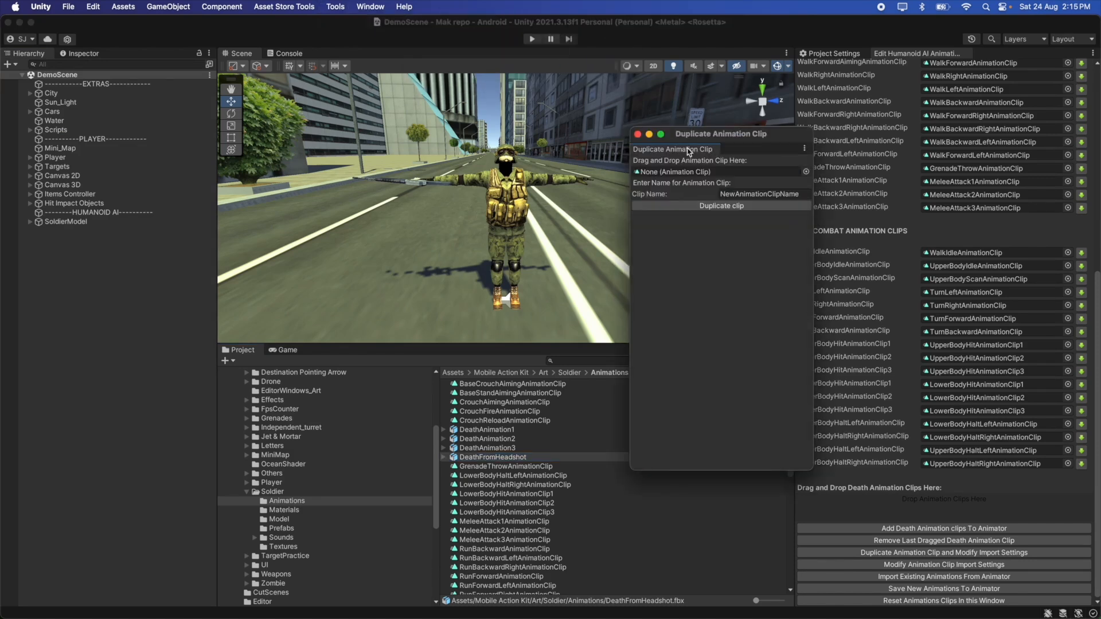
{"action": "left_click_drag", "start_coordinate": [561, 107], "coordinate": [497, 62]}
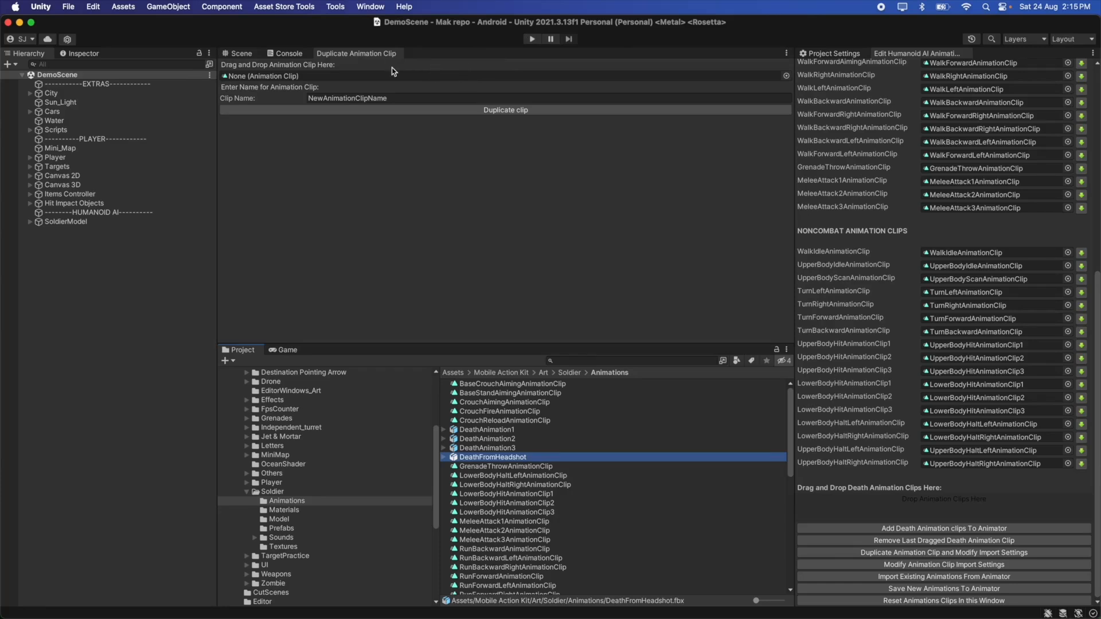
Duplicate the clip inside the DeathAnimation1 model as DeathAnimation1 and inspect the copy's root transform settings.
{"action": "left_click", "coordinate": [462, 430]}
{"action": "key", "text": "Right"}
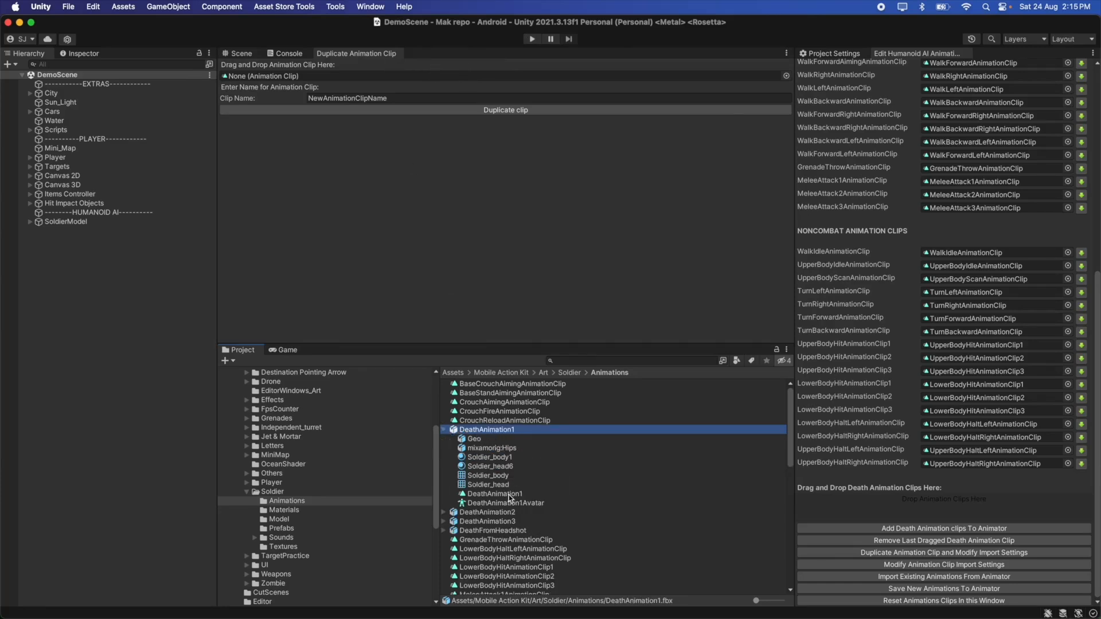
{"action": "left_click_drag", "start_coordinate": [519, 498], "coordinate": [232, 98]}
{"action": "left_click", "coordinate": [422, 96]}
{"action": "type", "text": "Dea"}
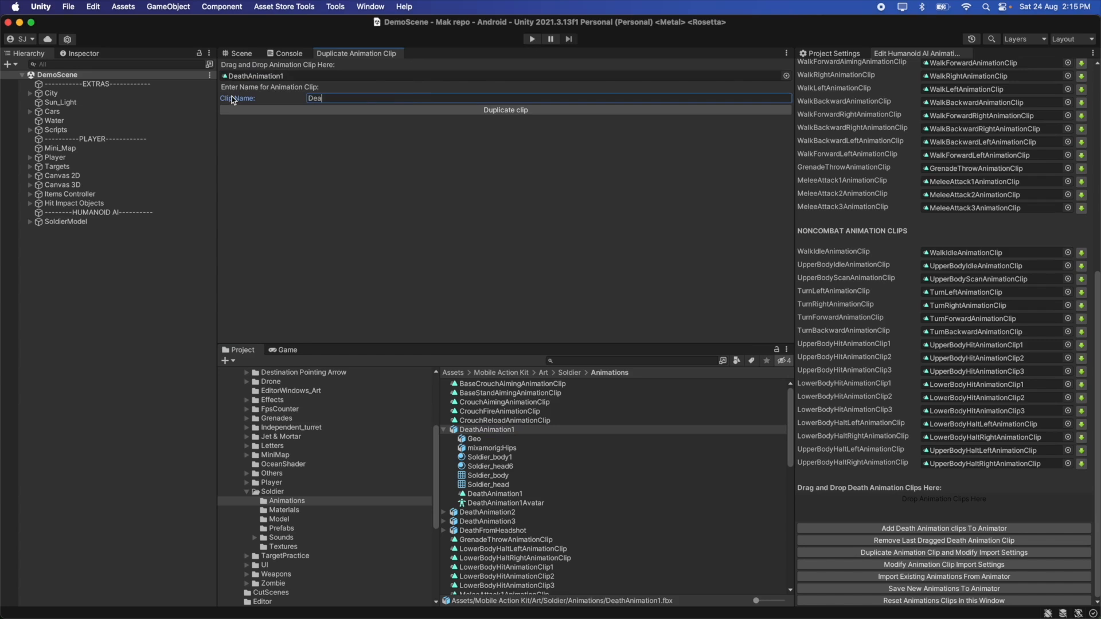
{"action": "type", "text": "thAnimation1"}
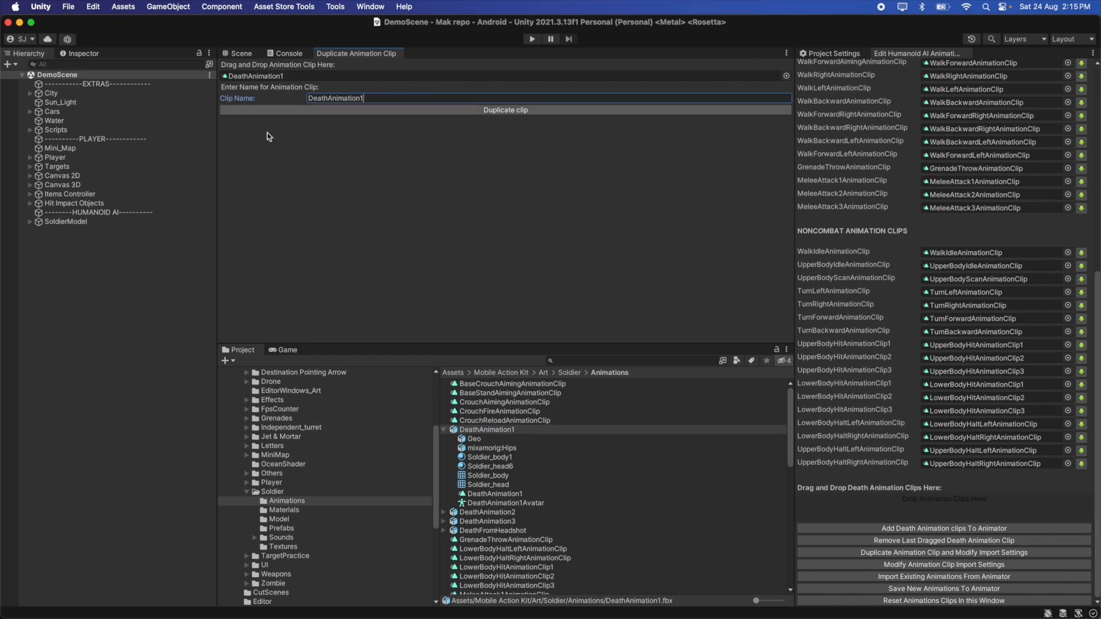
{"action": "left_click", "coordinate": [465, 111]}
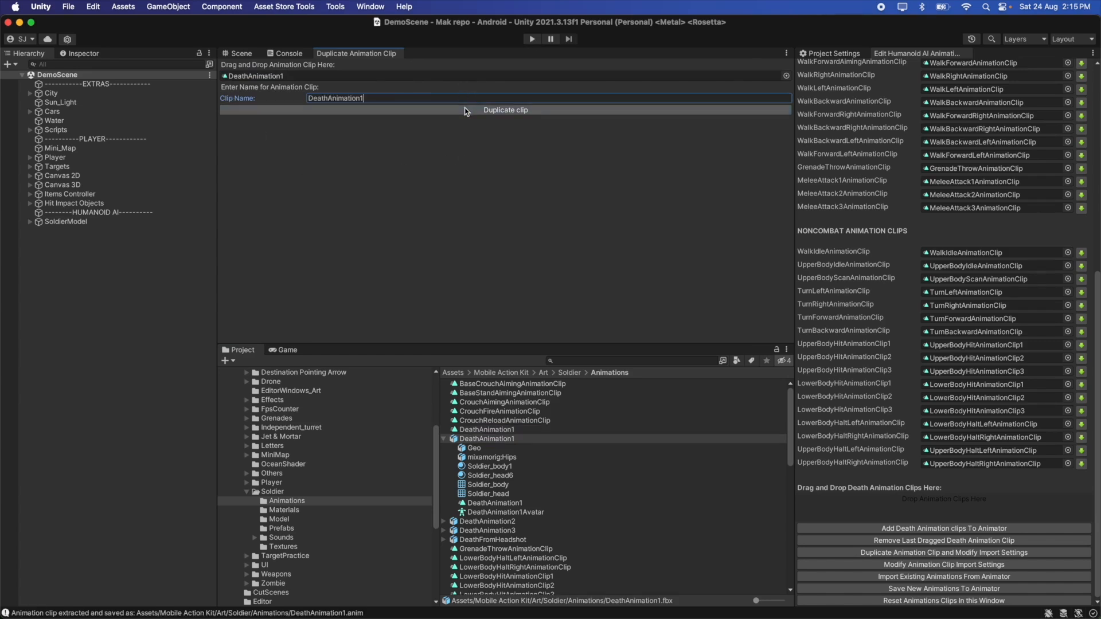
{"action": "left_click", "coordinate": [489, 431]}
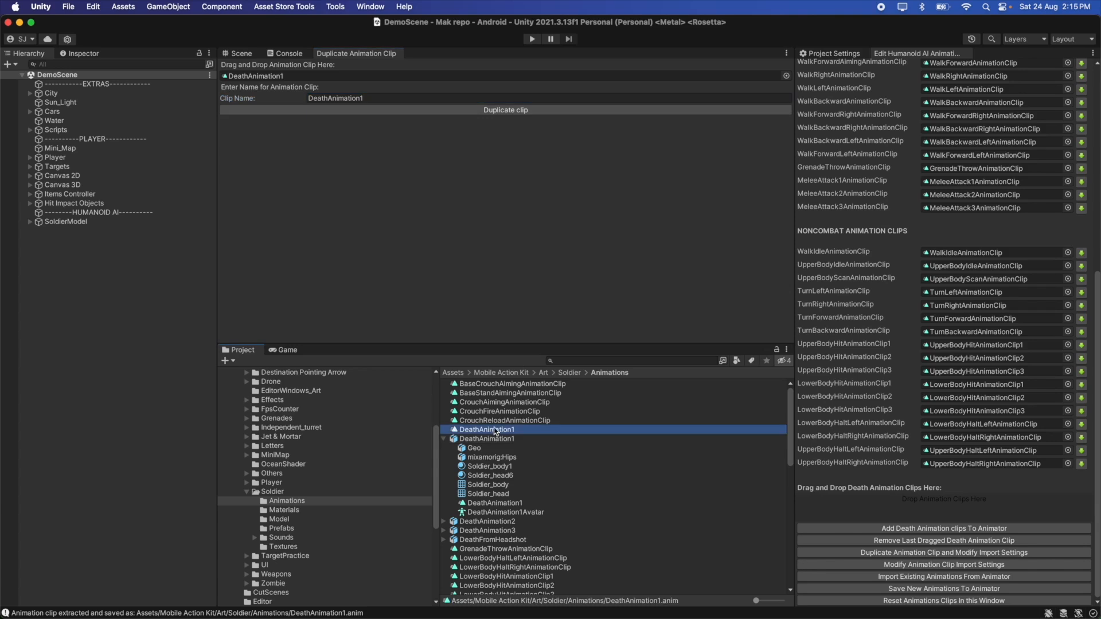
{"action": "left_click", "coordinate": [80, 53]}
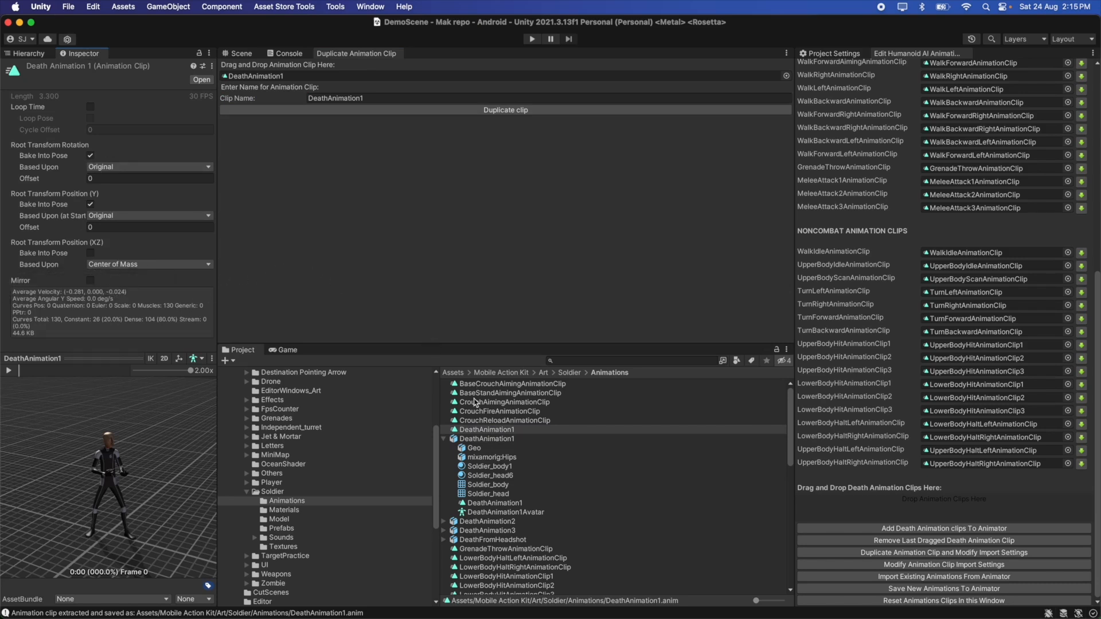
Duplicate the clip inside the DeathAnimation2 model with the clip name DeathAnimation2.
{"action": "left_click", "coordinate": [444, 440]}
{"action": "left_click", "coordinate": [444, 448]}
{"action": "left_click_drag", "start_coordinate": [499, 512], "coordinate": [384, 79]}
{"action": "left_click", "coordinate": [399, 95]}
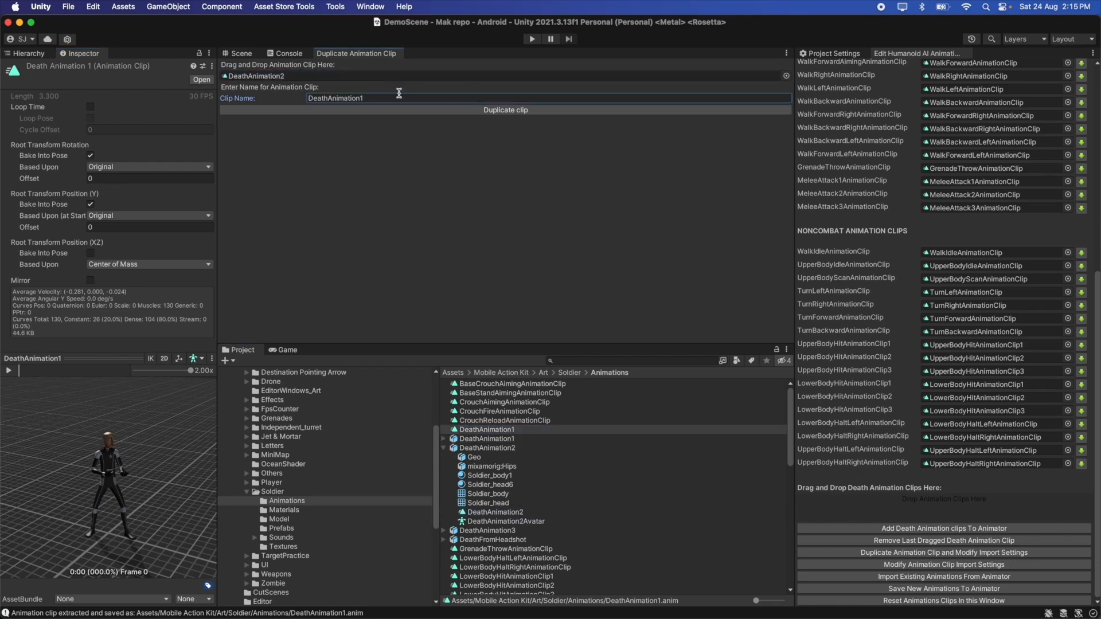
{"action": "left_click", "coordinate": [406, 97]}
{"action": "key", "text": "BackSpace"}
{"action": "type", "text": "2"}
{"action": "left_click", "coordinate": [453, 110]}
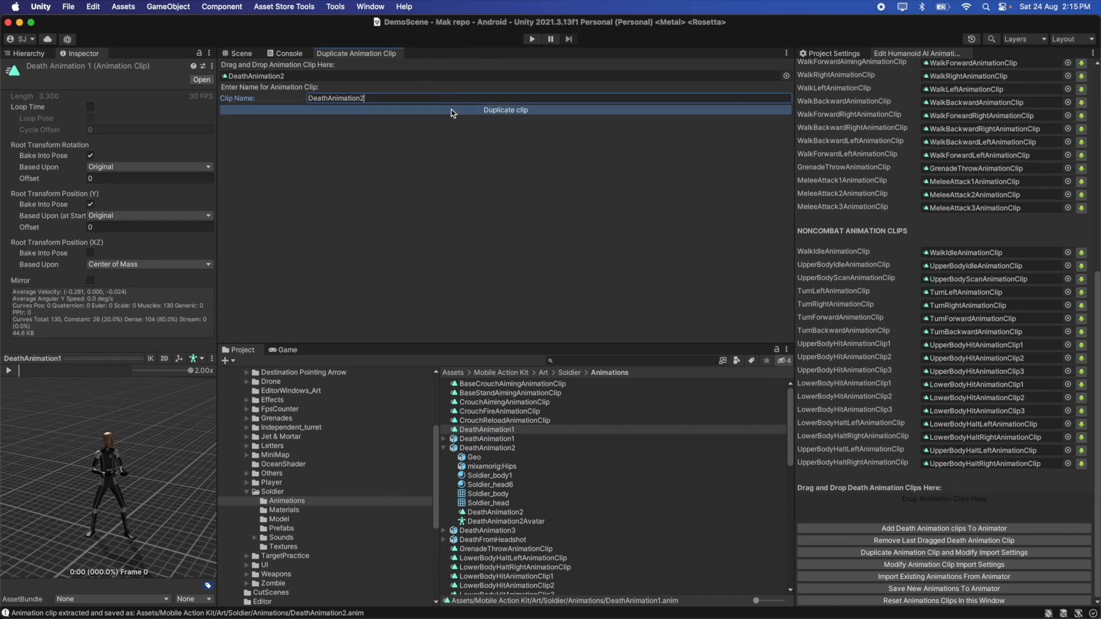
Duplicate the clip inside the DeathAnimation3 model with the clip name DeathAnimation3.
{"action": "left_click", "coordinate": [444, 458]}
{"action": "left_click", "coordinate": [444, 467]}
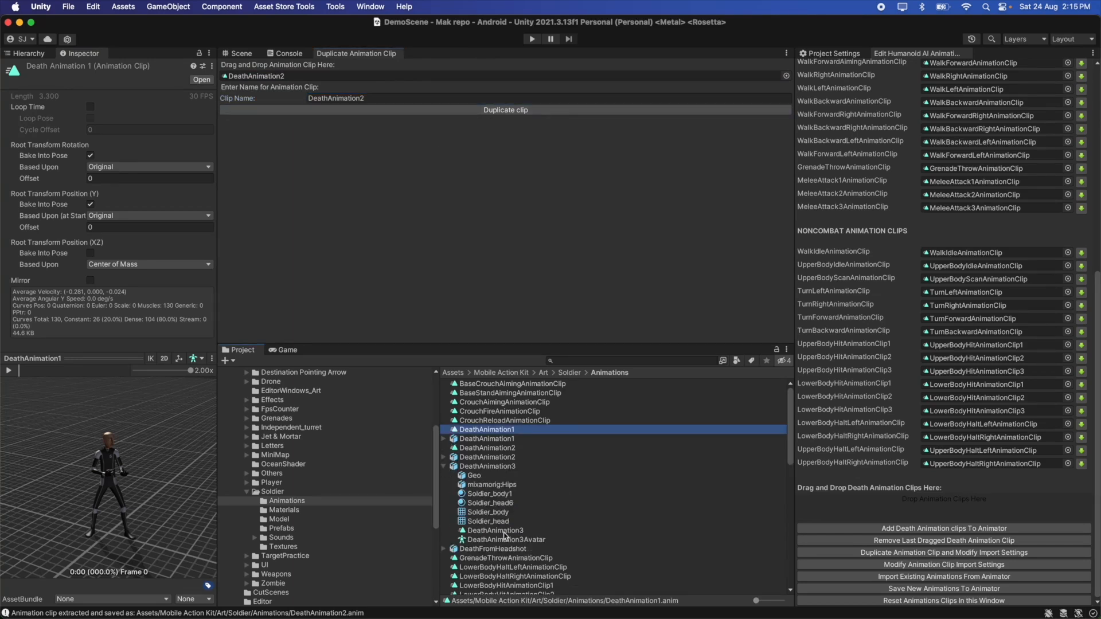
{"action": "left_click_drag", "start_coordinate": [497, 531], "coordinate": [403, 76]}
{"action": "left_click", "coordinate": [430, 98]}
{"action": "left_click", "coordinate": [432, 98]}
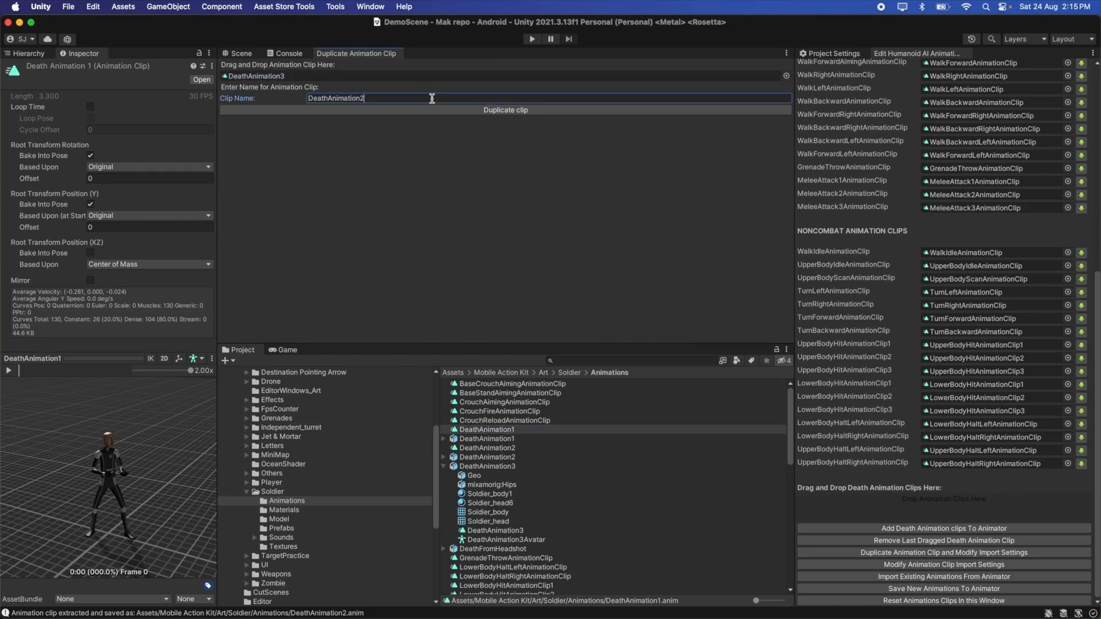
{"action": "left_click", "coordinate": [470, 109]}
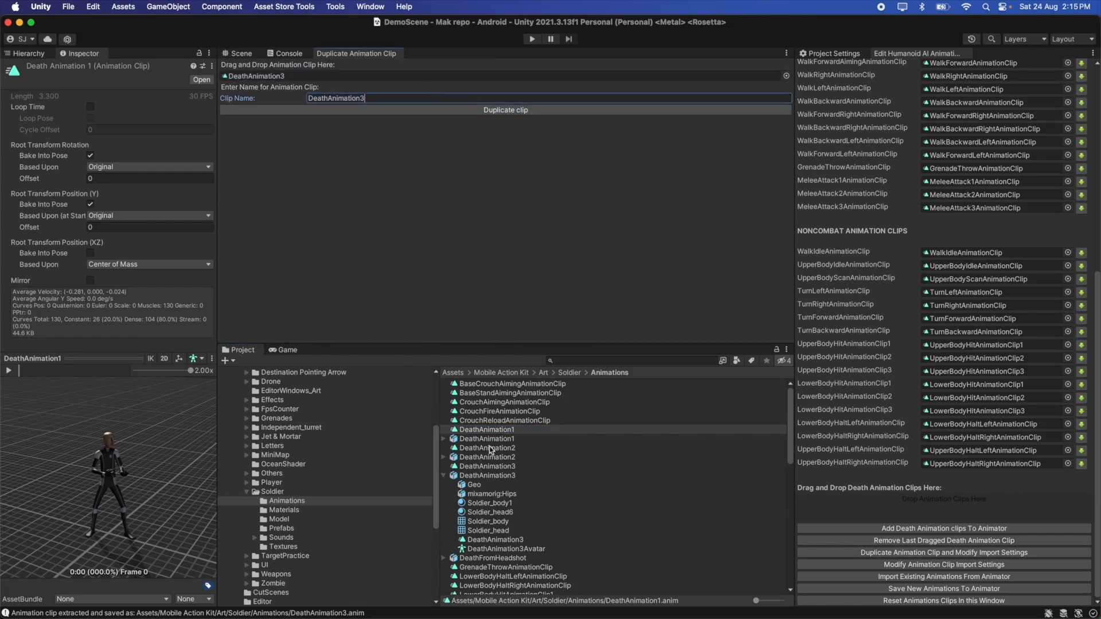
Duplicate the clip inside the DeathFromHeadshot model with the clip name DeathFromHeadshot.
{"action": "left_click", "coordinate": [444, 485]}
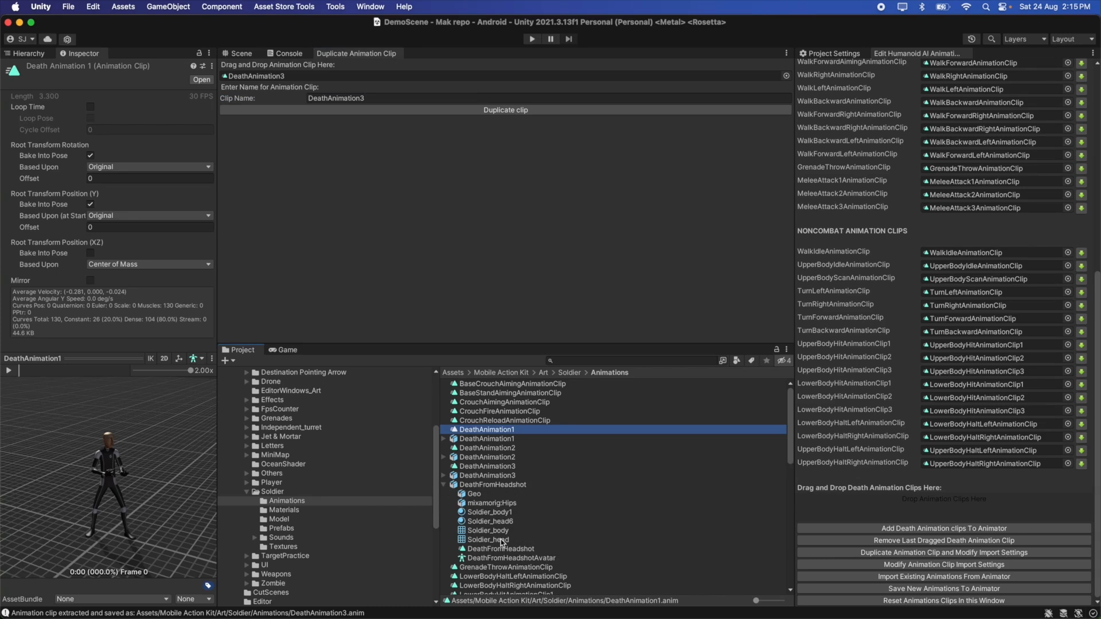
{"action": "left_click_drag", "start_coordinate": [502, 549], "coordinate": [446, 73]}
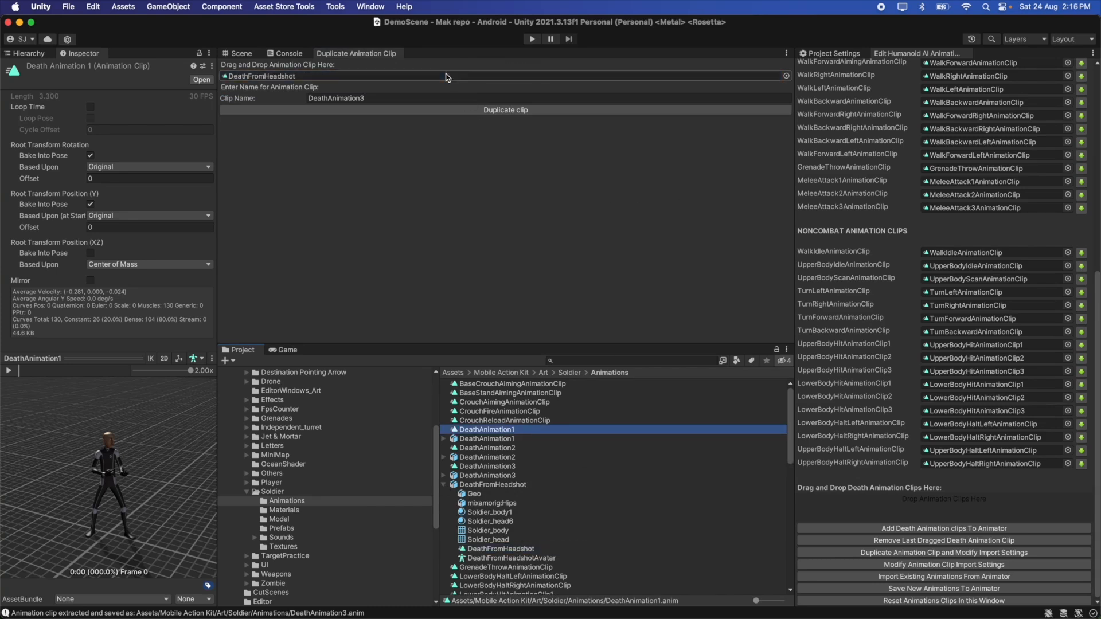
{"action": "left_click", "coordinate": [326, 98]}
{"action": "left_click_drag", "start_coordinate": [328, 98], "coordinate": [429, 98]}
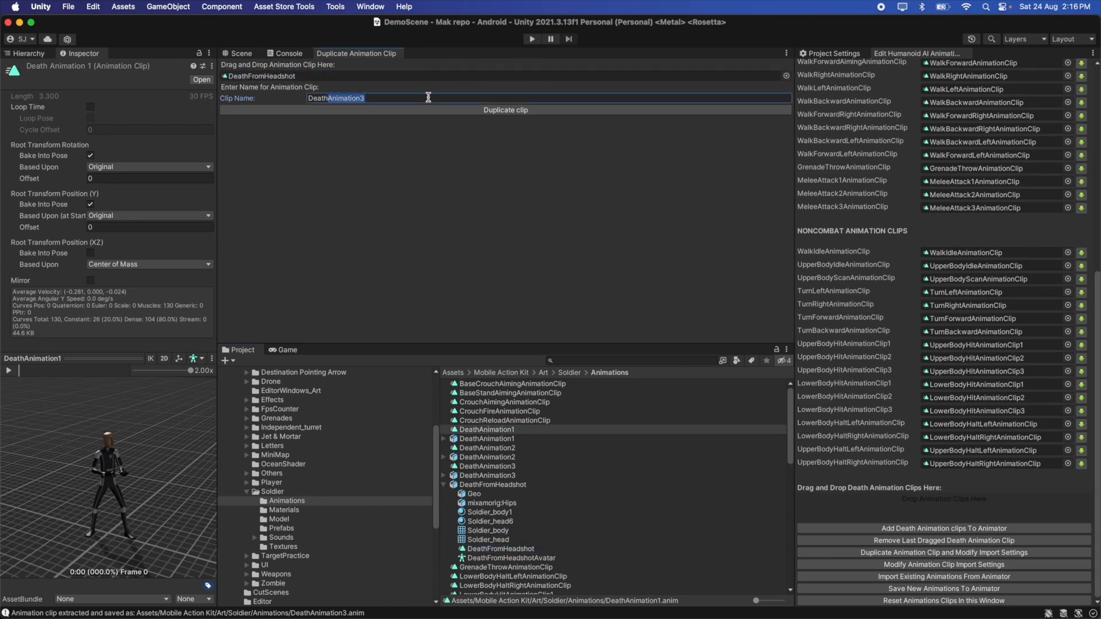
{"action": "type", "text": "FromHeadsho"}
{"action": "left_click", "coordinate": [443, 110]}
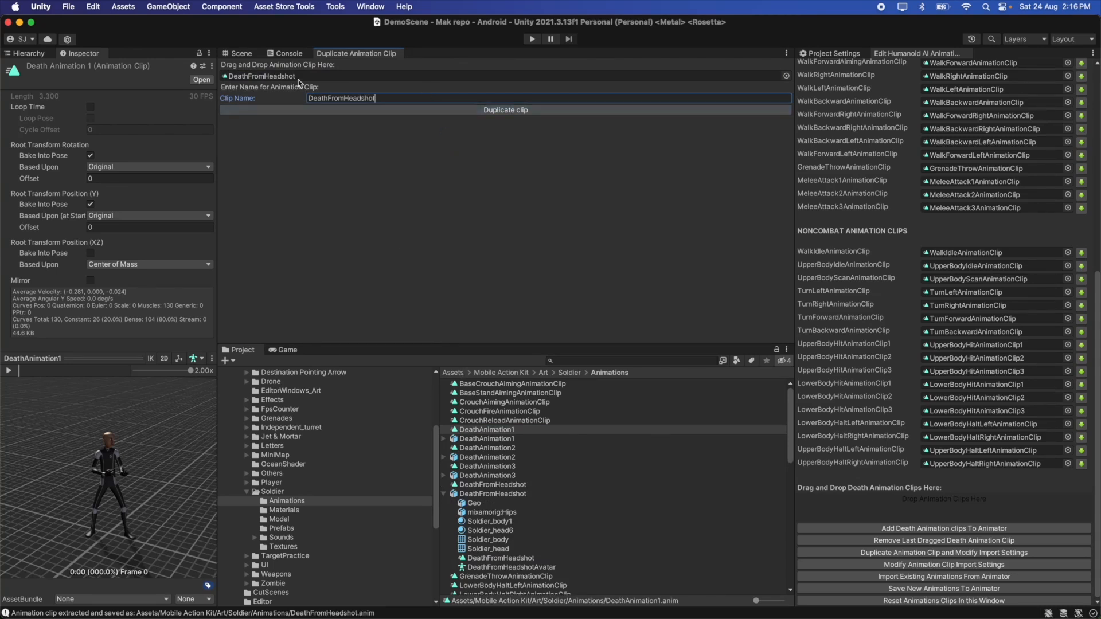
Close the Duplicate Animation Clip window, collapse the DeathFromHeadshot model and check the duplicated death clips in the Animations folder.
{"action": "left_click", "coordinate": [51, 54]}
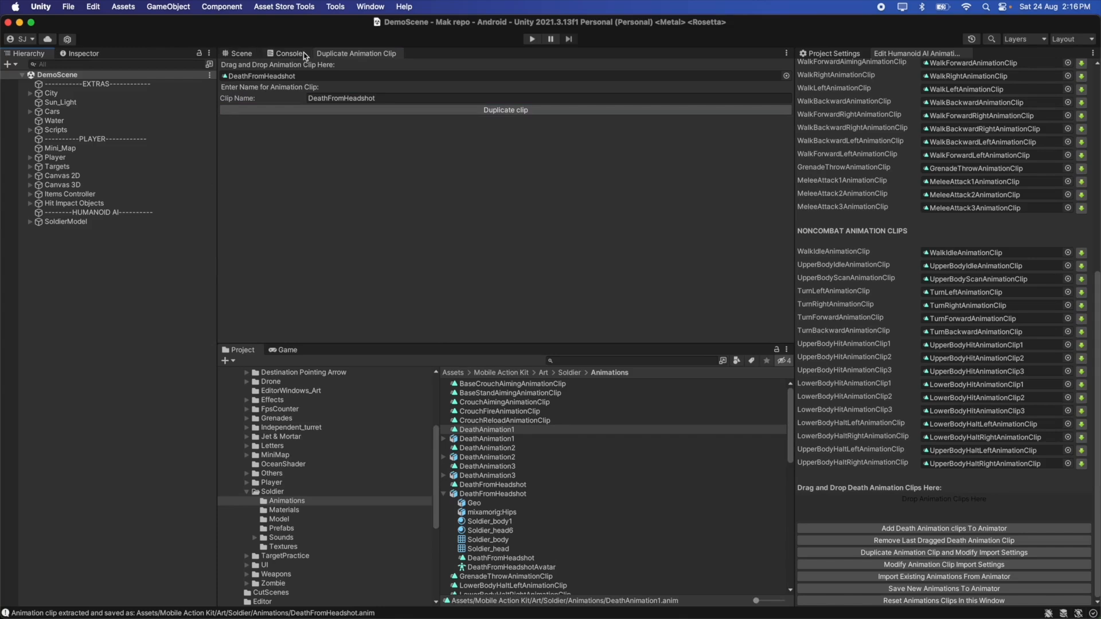
{"action": "right_click", "coordinate": [342, 53]}
{"action": "left_click", "coordinate": [377, 76]}
{"action": "left_click", "coordinate": [444, 493]}
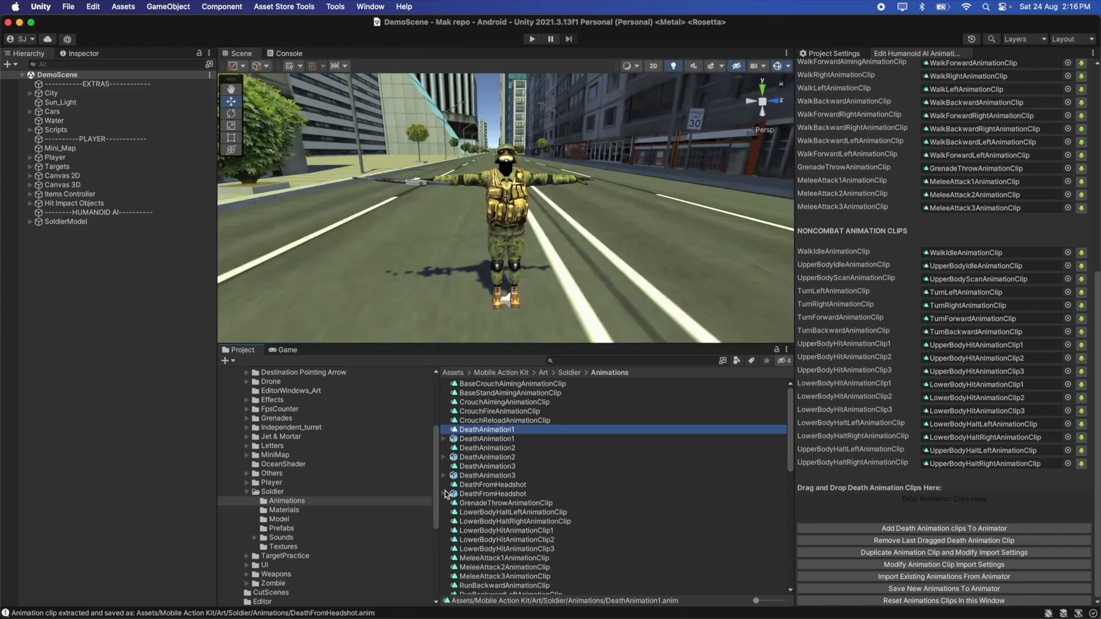
{"action": "left_click", "coordinate": [494, 448]}
{"action": "left_click", "coordinate": [496, 467]}
{"action": "left_click", "coordinate": [497, 485]}
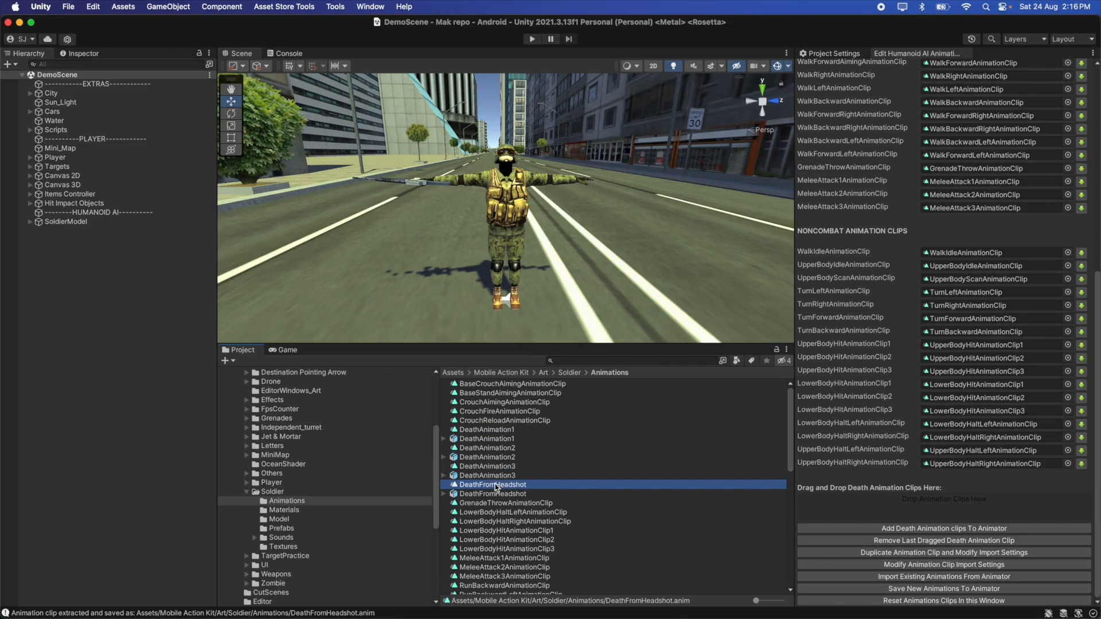
Delete the original DeathAnimation1, DeathAnimation2, DeathAnimation3 and DeathFromHeadshot models, keeping their duplicated clips.
{"action": "left_click", "coordinate": [522, 440]}
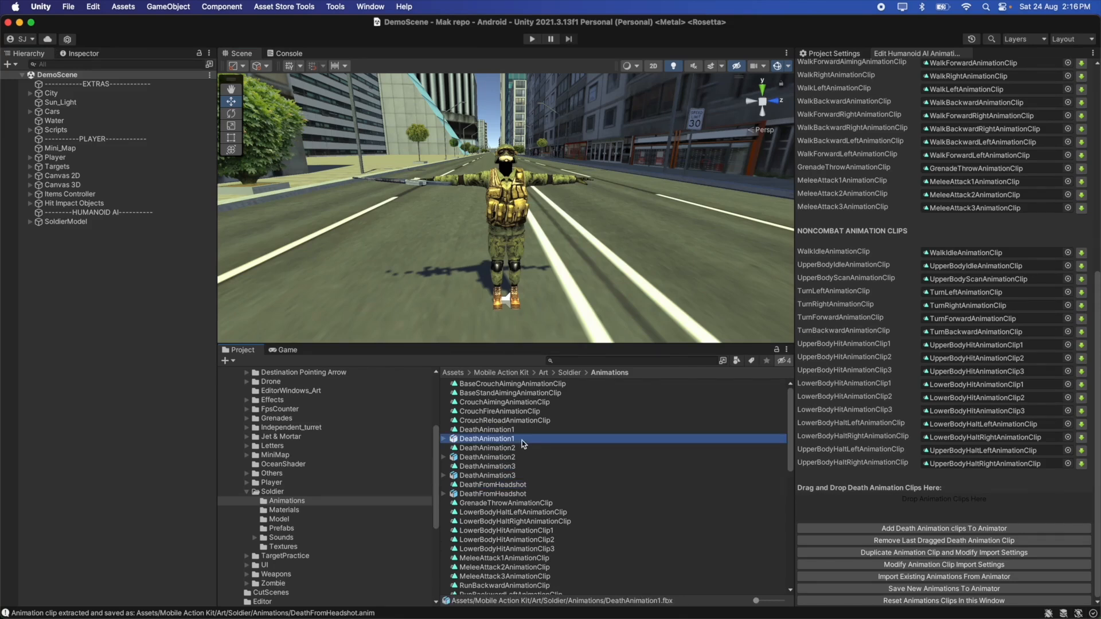
{"action": "left_click", "coordinate": [515, 459], "text": "super"}
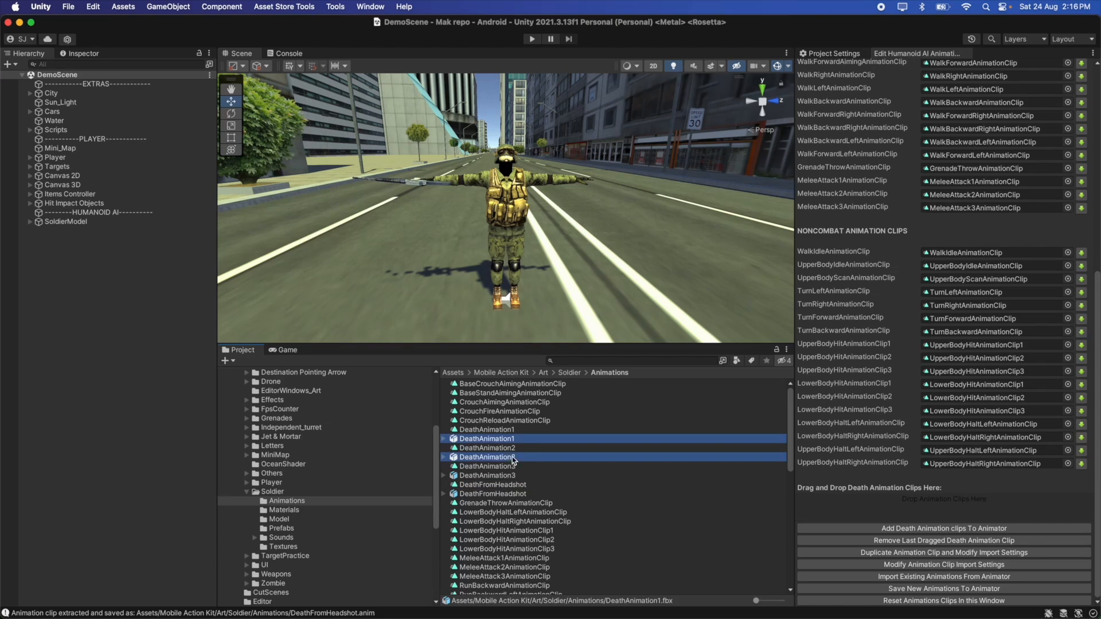
{"action": "left_click", "coordinate": [508, 476], "text": "super"}
{"action": "left_click", "coordinate": [512, 494], "text": "super"}
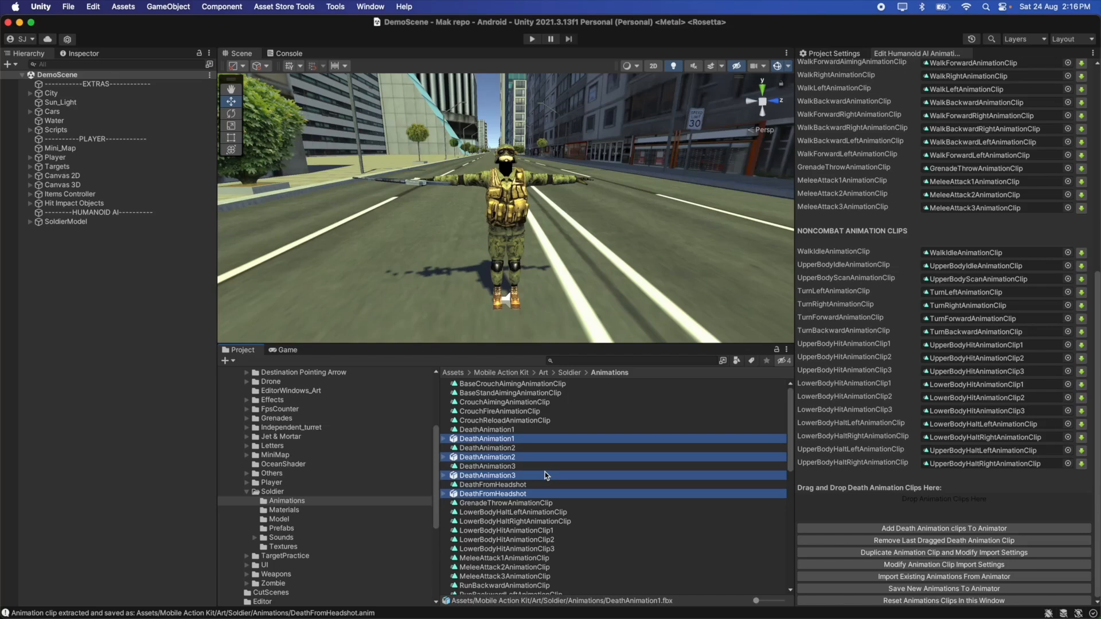
{"action": "key", "text": "super+BackSpace"}
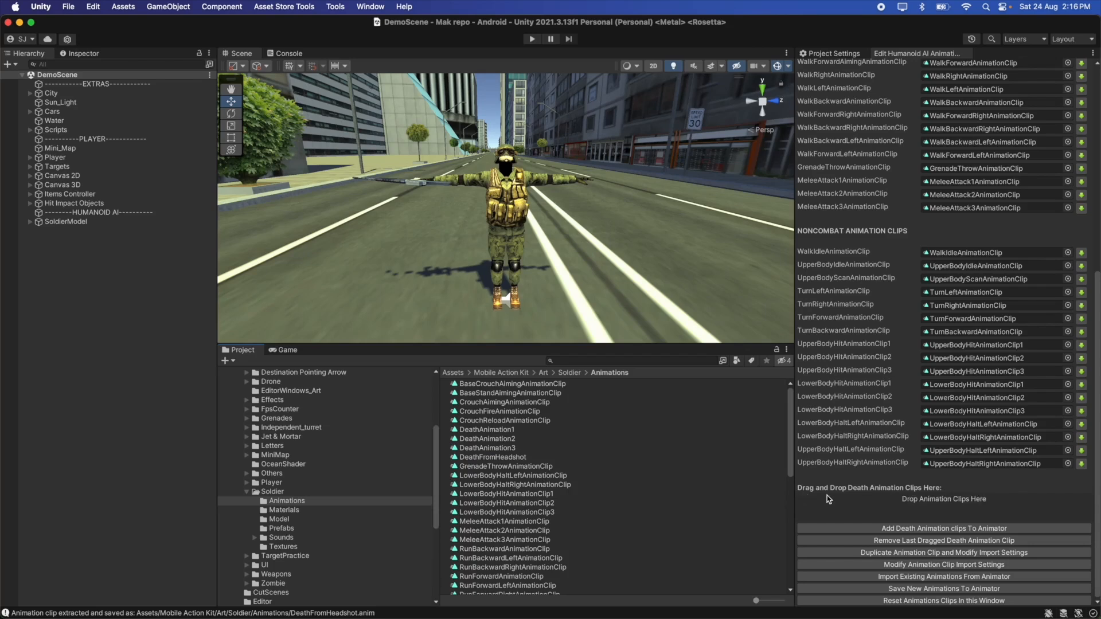
Add the DeathAnimation1, DeathAnimation2 and DeathAnimation3 clips to the death animation clips drop area of the Humanoid AI animation editor.
{"action": "left_click_drag", "start_coordinate": [500, 430], "coordinate": [927, 508]}
{"action": "scroll", "coordinate": [827, 449], "scroll_direction": "down", "scroll_amount": 1}
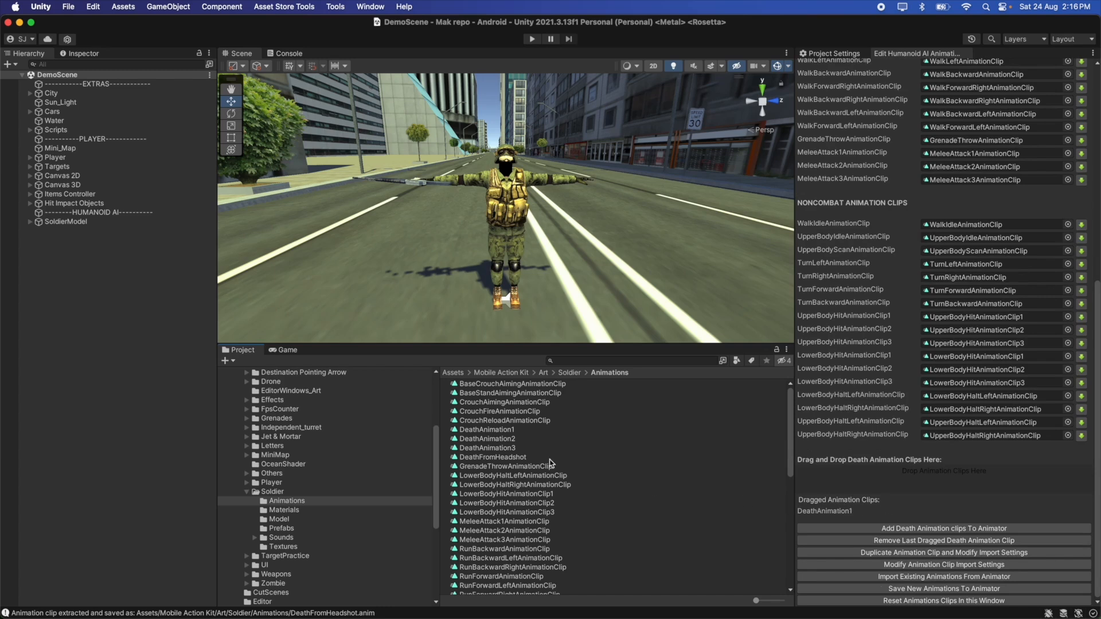
{"action": "left_click_drag", "start_coordinate": [527, 439], "coordinate": [936, 489]}
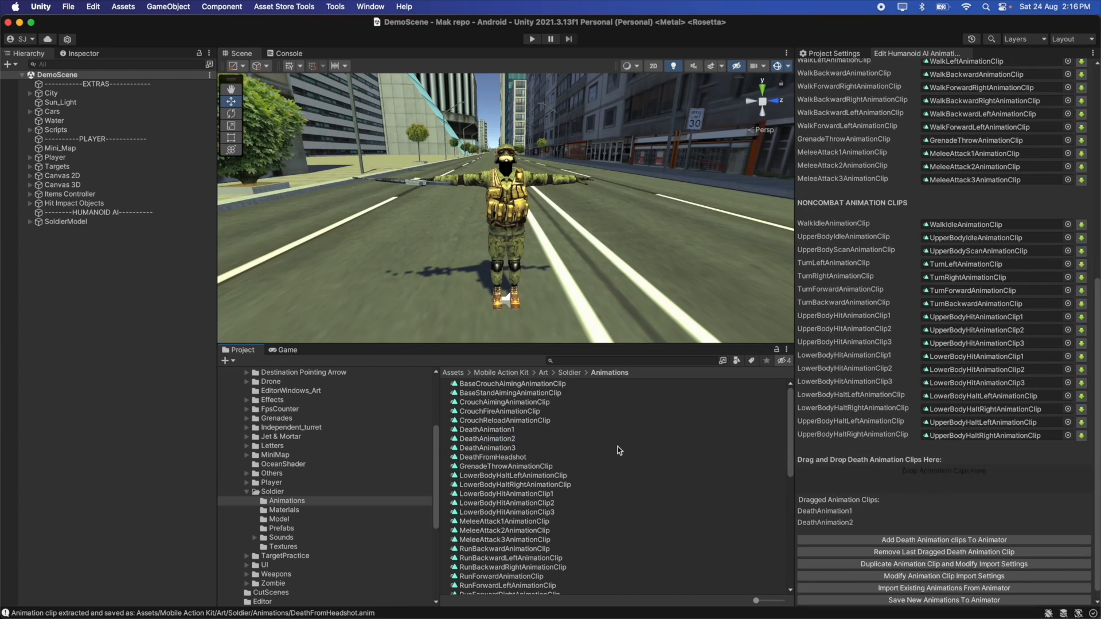
{"action": "left_click_drag", "start_coordinate": [499, 448], "coordinate": [895, 471]}
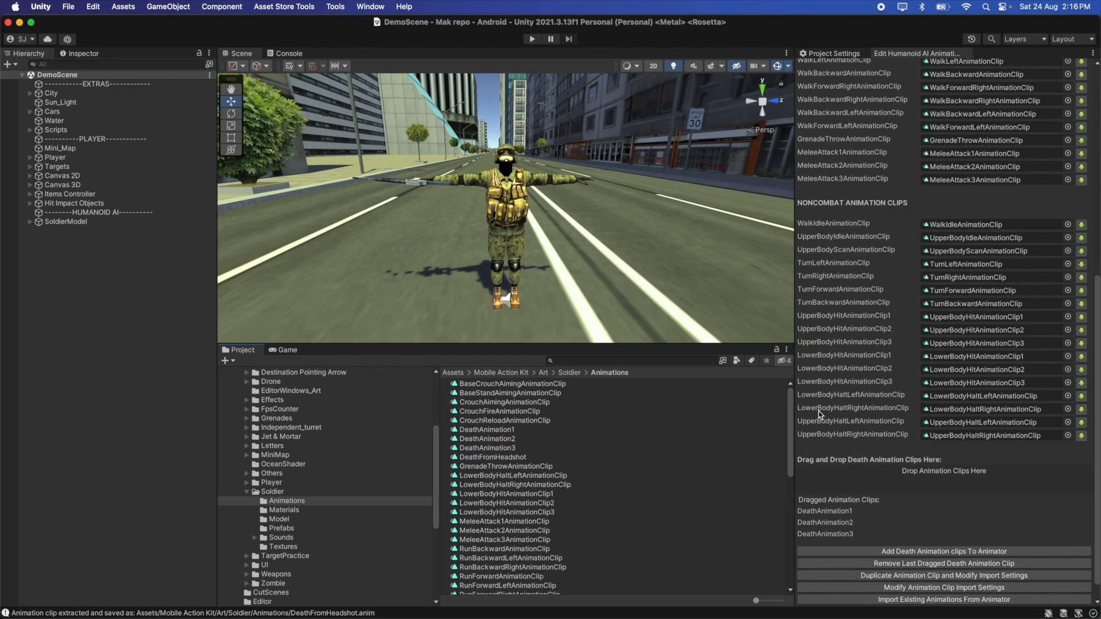
Add the DeathFromHeadshot clip to the death animation drop area and add all dropped death clips to the animator.
{"action": "scroll", "coordinate": [821, 414], "scroll_direction": "down", "scroll_amount": 1}
{"action": "left_click_drag", "start_coordinate": [510, 457], "coordinate": [884, 452]}
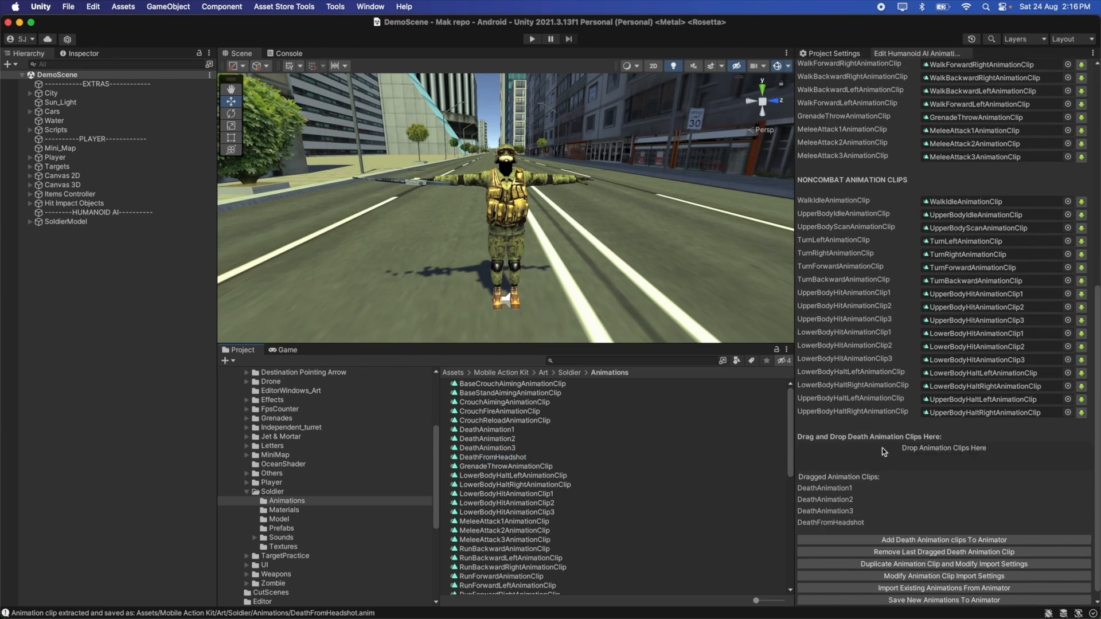
{"action": "scroll", "coordinate": [884, 451], "scroll_direction": "down", "scroll_amount": 1}
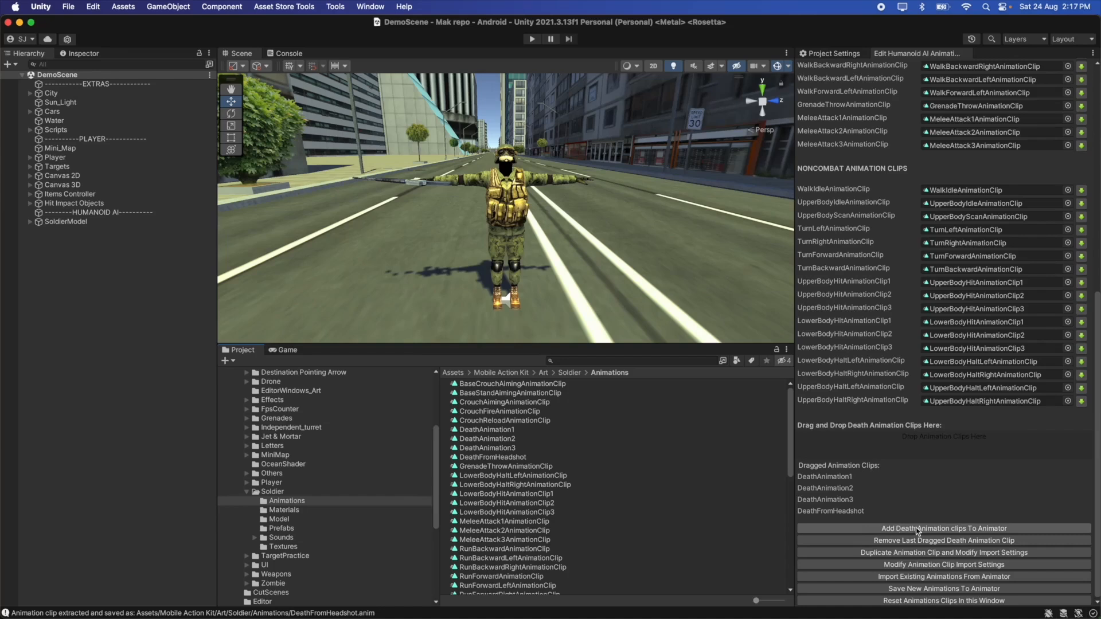
{"action": "left_click", "coordinate": [999, 528]}
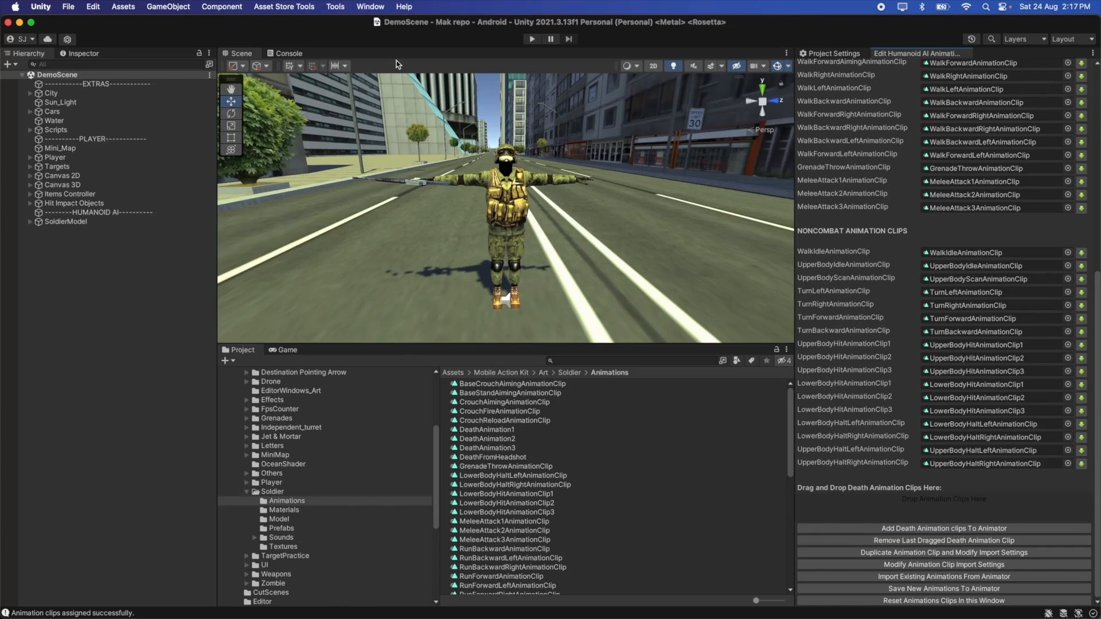
Check the clip assignment message in the Console, clear the log and return to the Scene view.
{"action": "left_click", "coordinate": [297, 54]}
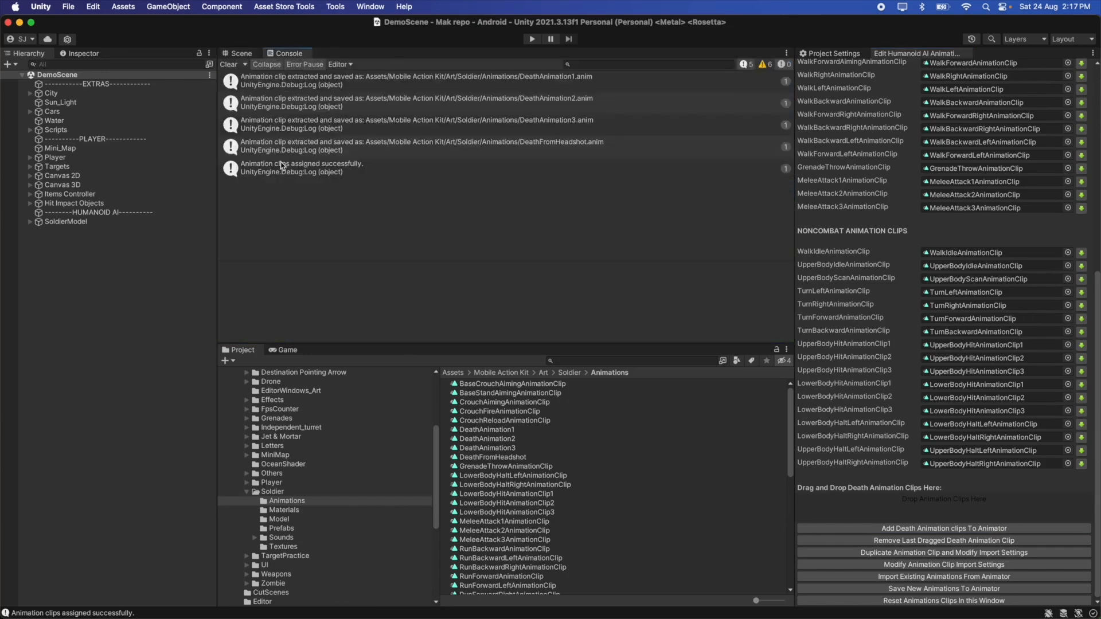
{"action": "left_click", "coordinate": [338, 167]}
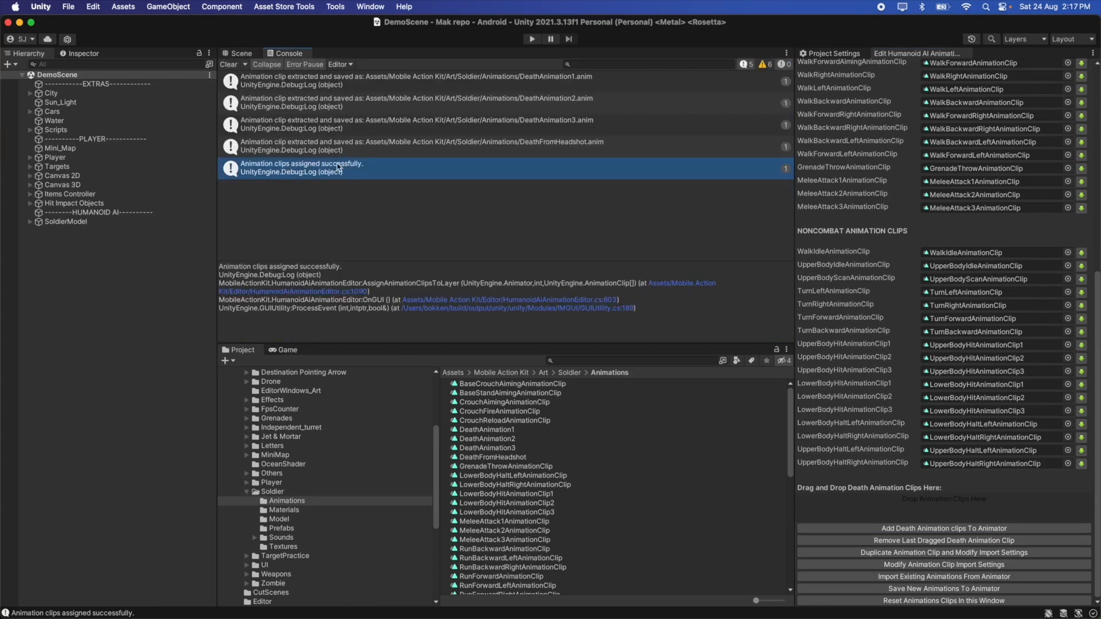
{"action": "left_click", "coordinate": [229, 65]}
{"action": "left_click", "coordinate": [239, 54]}
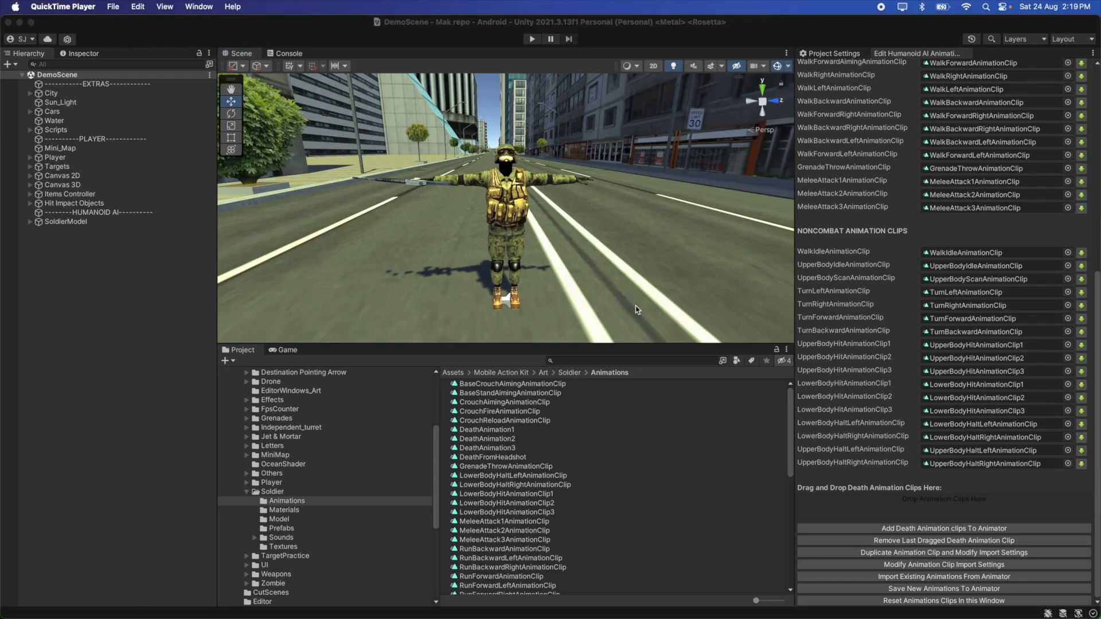
Reveal the soldier's Animations folder in Finder, check its size in the folder info and close both Finder windows.
{"action": "left_click", "coordinate": [333, 502]}
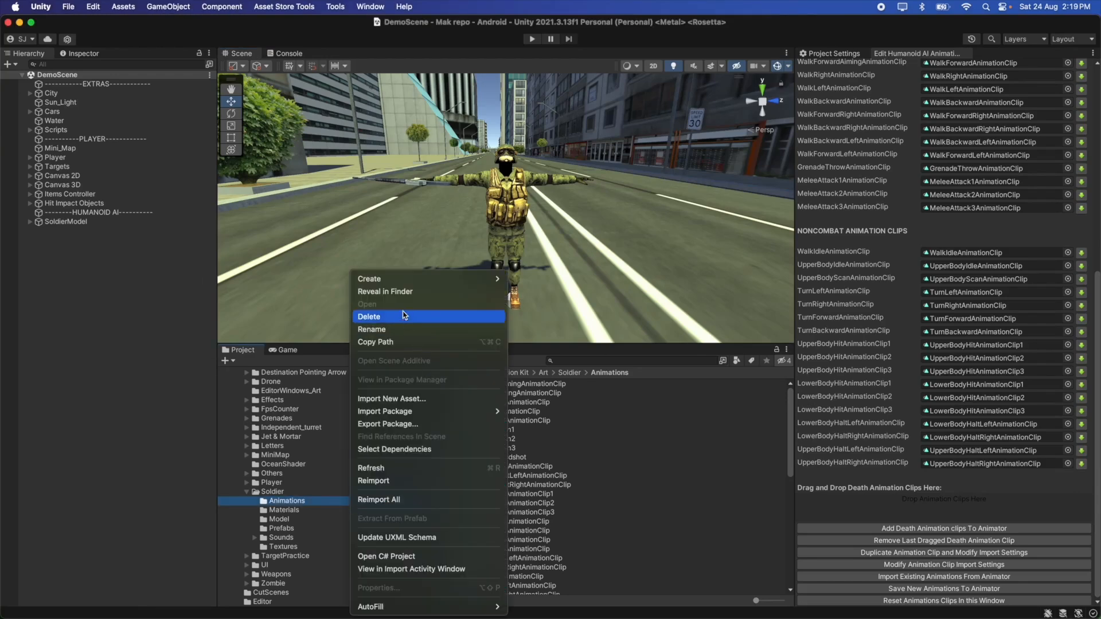
{"action": "left_click", "coordinate": [390, 291]}
{"action": "right_click", "coordinate": [449, 115]}
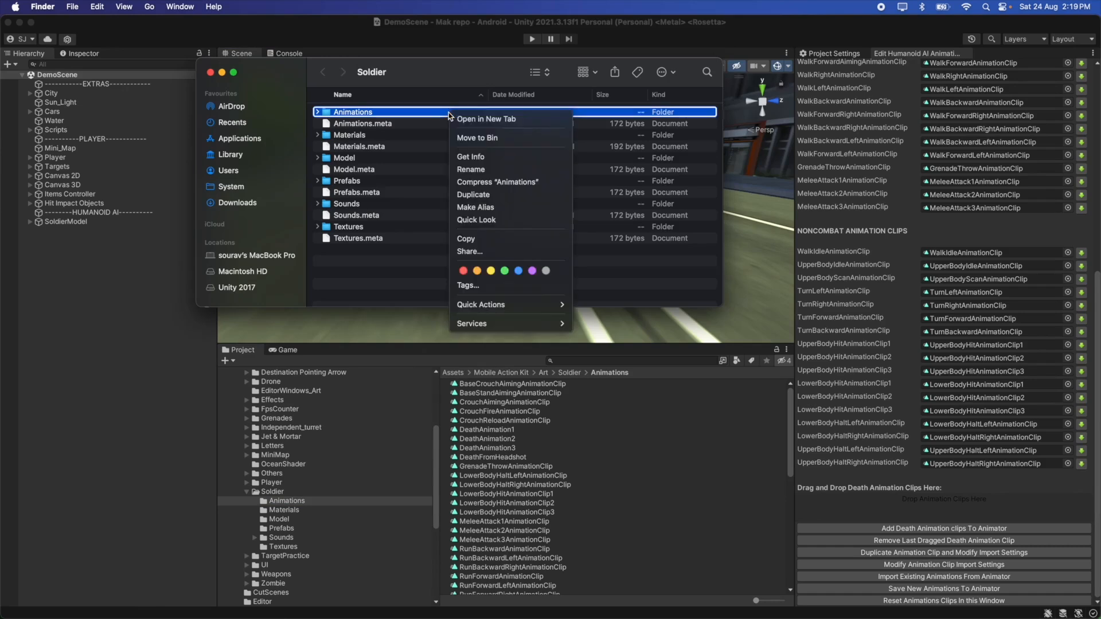
{"action": "left_click", "coordinate": [478, 154]}
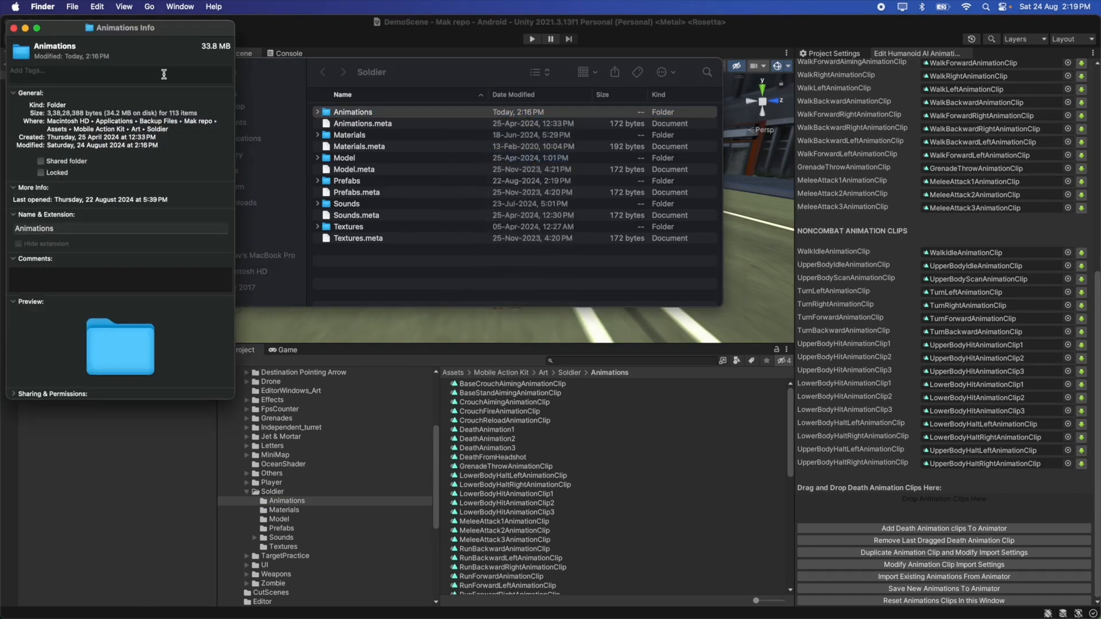
{"action": "left_click_drag", "start_coordinate": [106, 112], "coordinate": [123, 113]}
{"action": "left_click", "coordinate": [95, 116]}
{"action": "left_click", "coordinate": [14, 28]}
{"action": "left_click", "coordinate": [211, 73]}
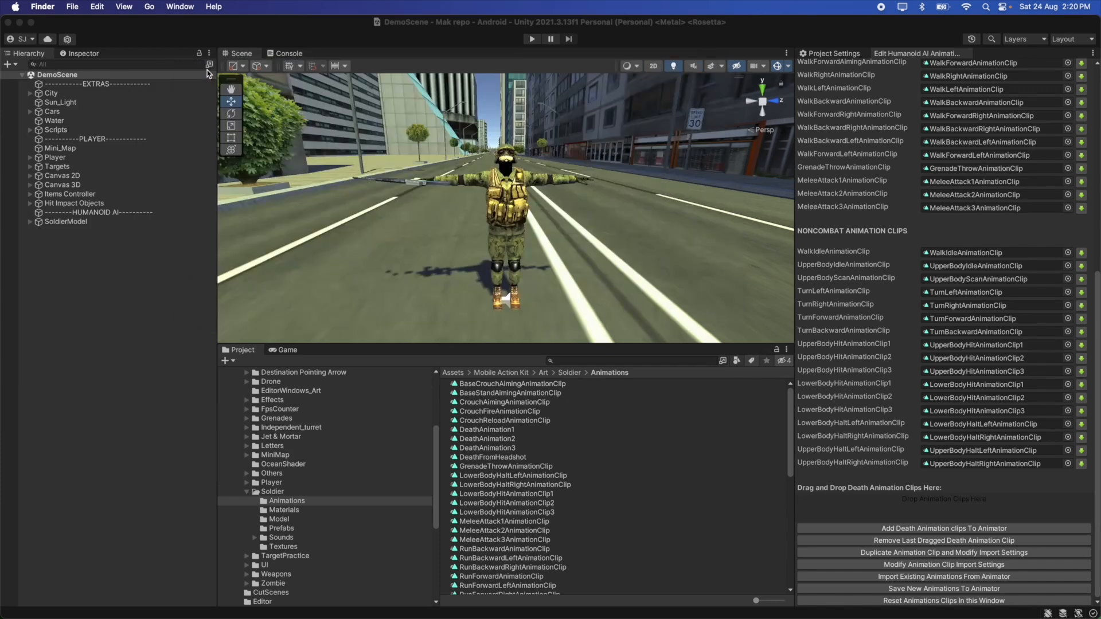
Review the combat and noncombat clip assignments for SoldierModel and save the new animations to the animator.
{"action": "left_click", "coordinate": [491, 41]}
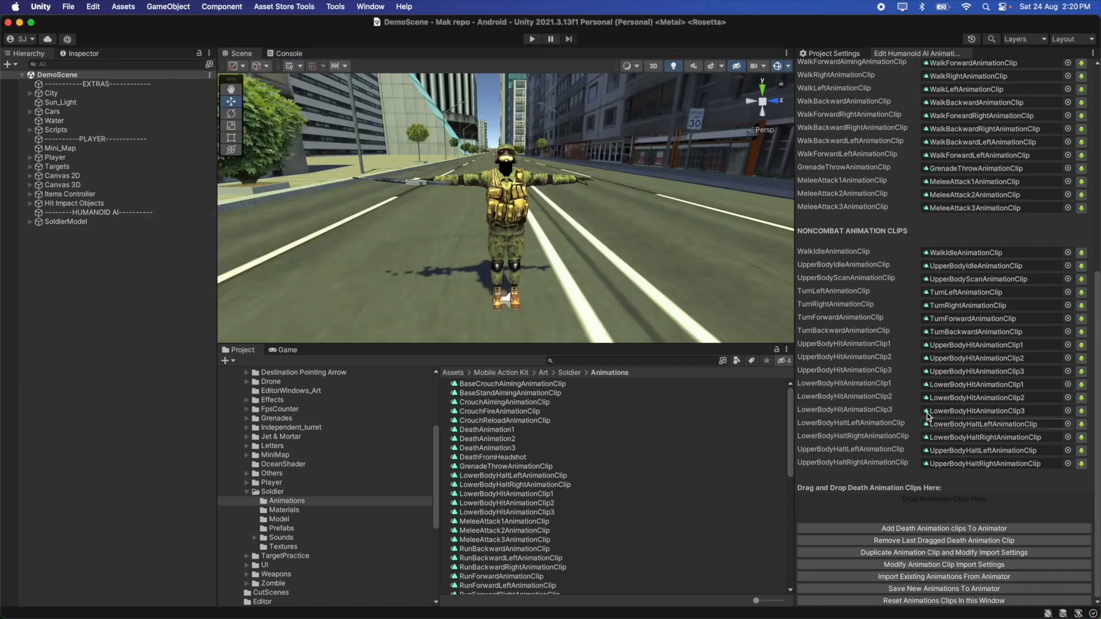
{"action": "scroll", "coordinate": [928, 417], "scroll_direction": "up", "scroll_amount": 10}
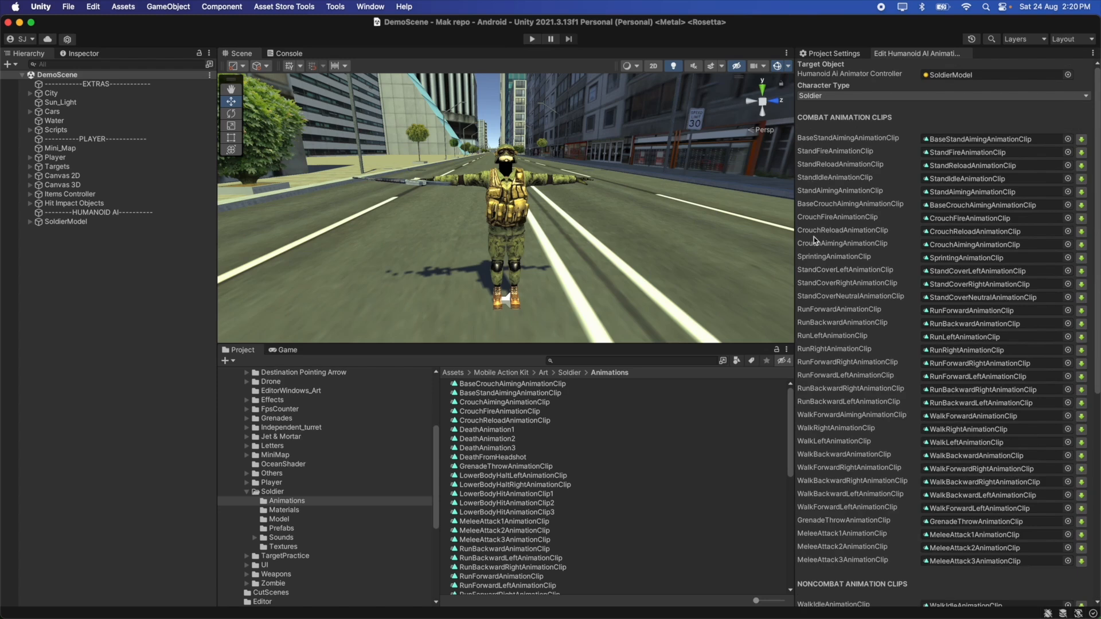
{"action": "scroll", "coordinate": [814, 237], "scroll_direction": "down", "scroll_amount": 10}
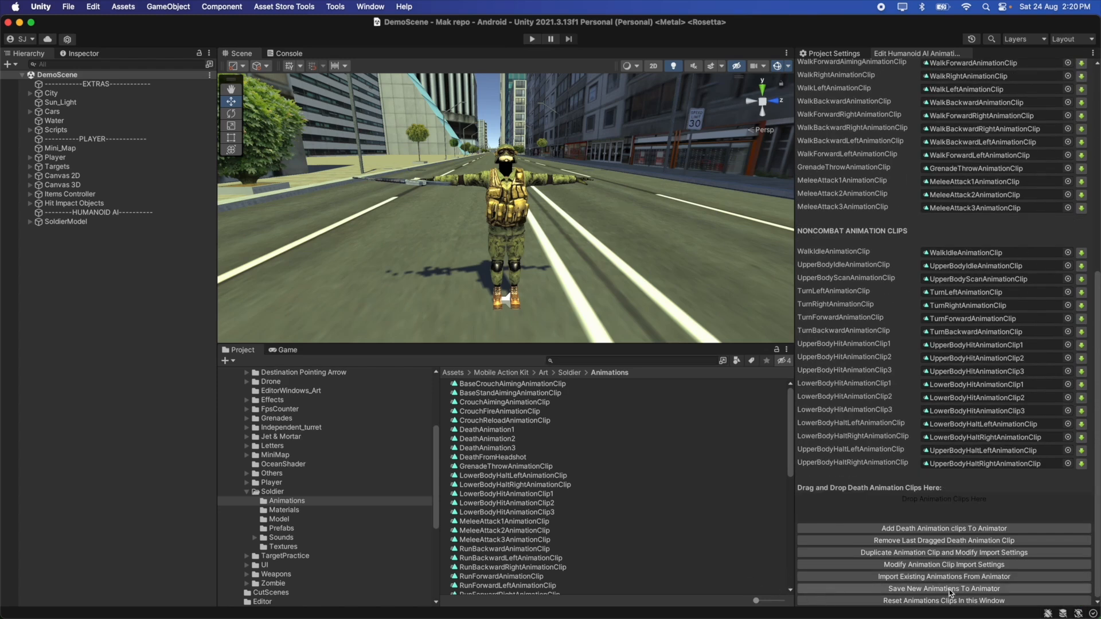
{"action": "left_click", "coordinate": [975, 589]}
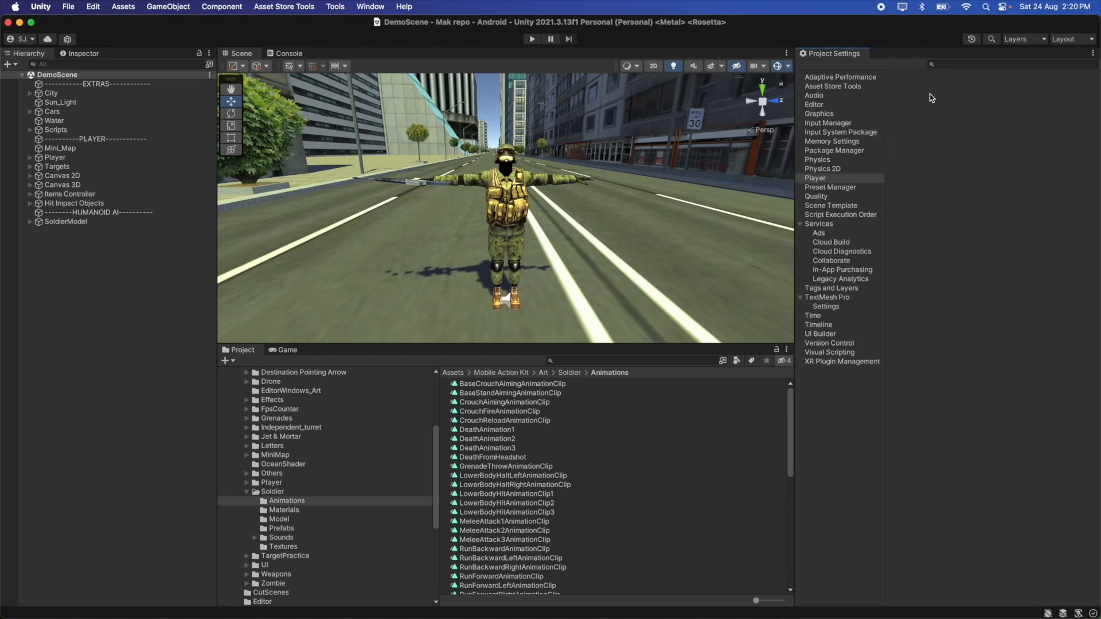
Select SoldierModel and dock the Inspector beside the Project Settings.
{"action": "left_click", "coordinate": [66, 222]}
{"action": "left_click", "coordinate": [83, 53]}
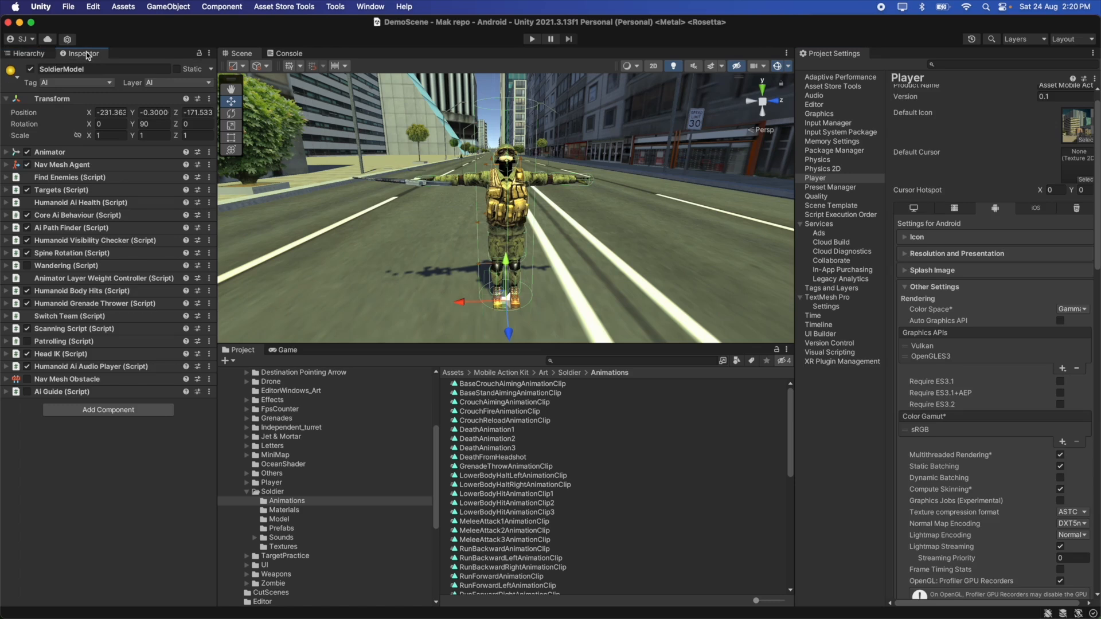
{"action": "left_click_drag", "start_coordinate": [83, 53], "coordinate": [898, 54]}
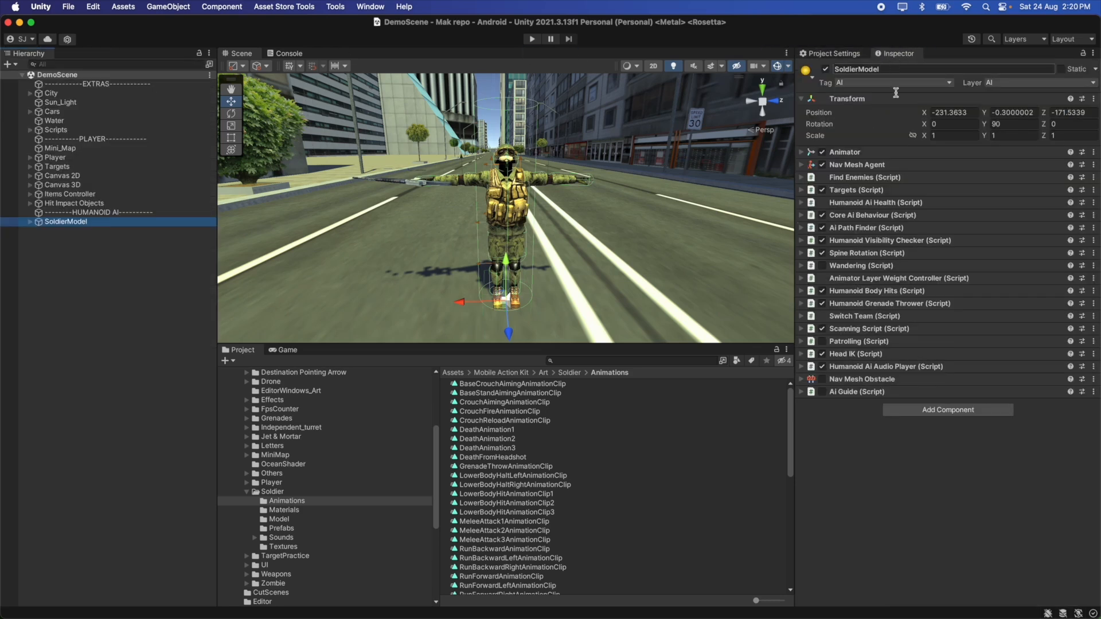
{"action": "left_click", "coordinate": [900, 502]}
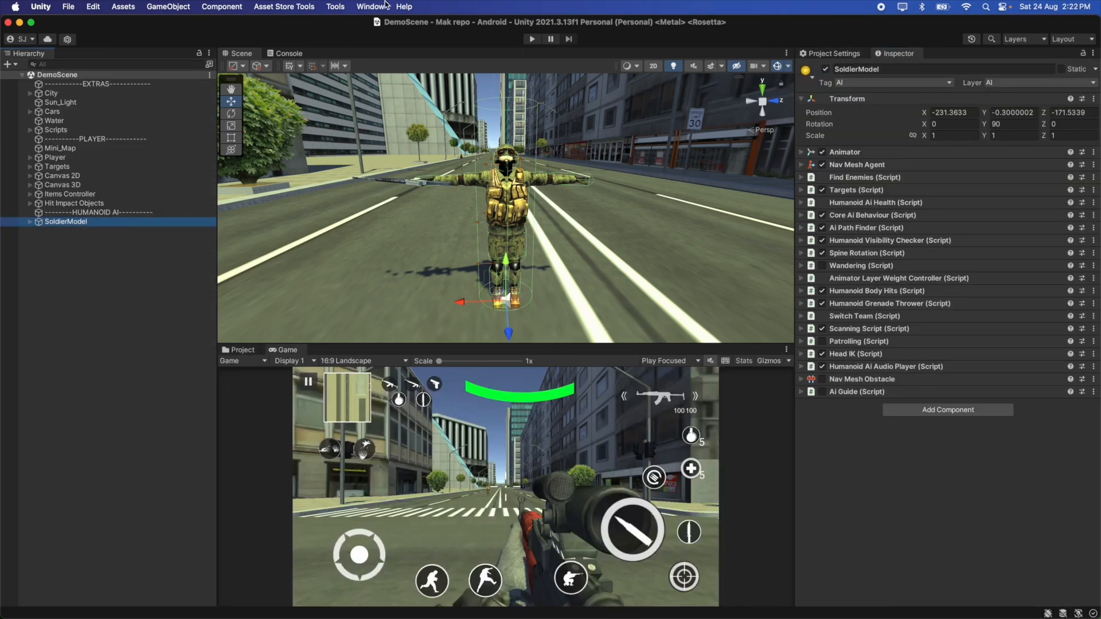
Open the Animation window for SoldierModel and preview StandIdleAnimationClip on the soldier.
{"action": "left_click", "coordinate": [373, 6]}
{"action": "mouse_move", "coordinate": [436, 289]}
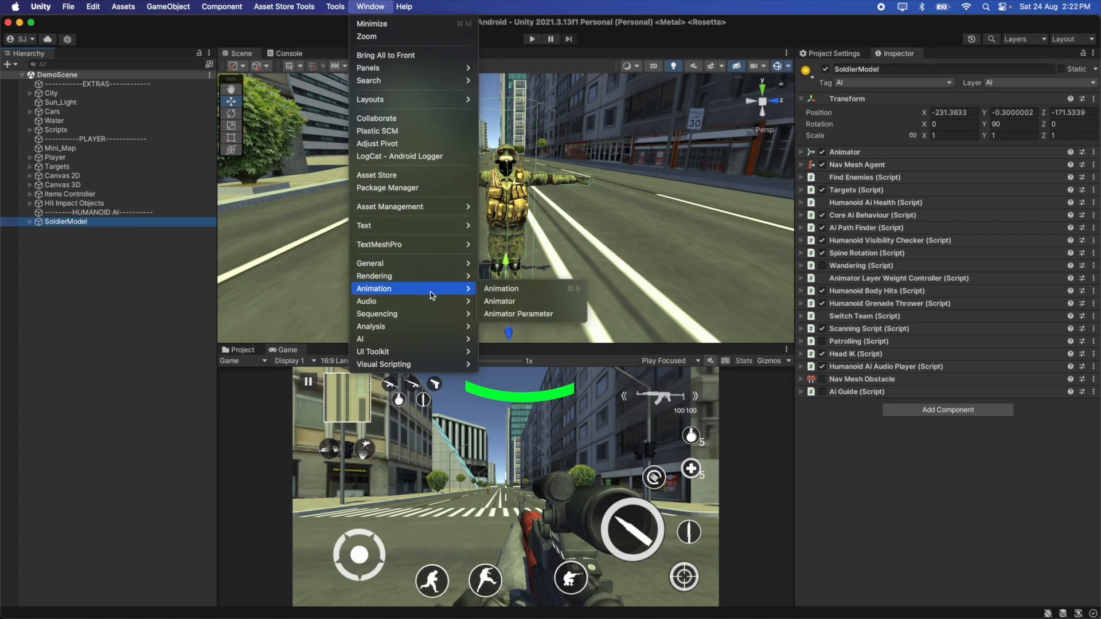
{"action": "left_click", "coordinate": [512, 291]}
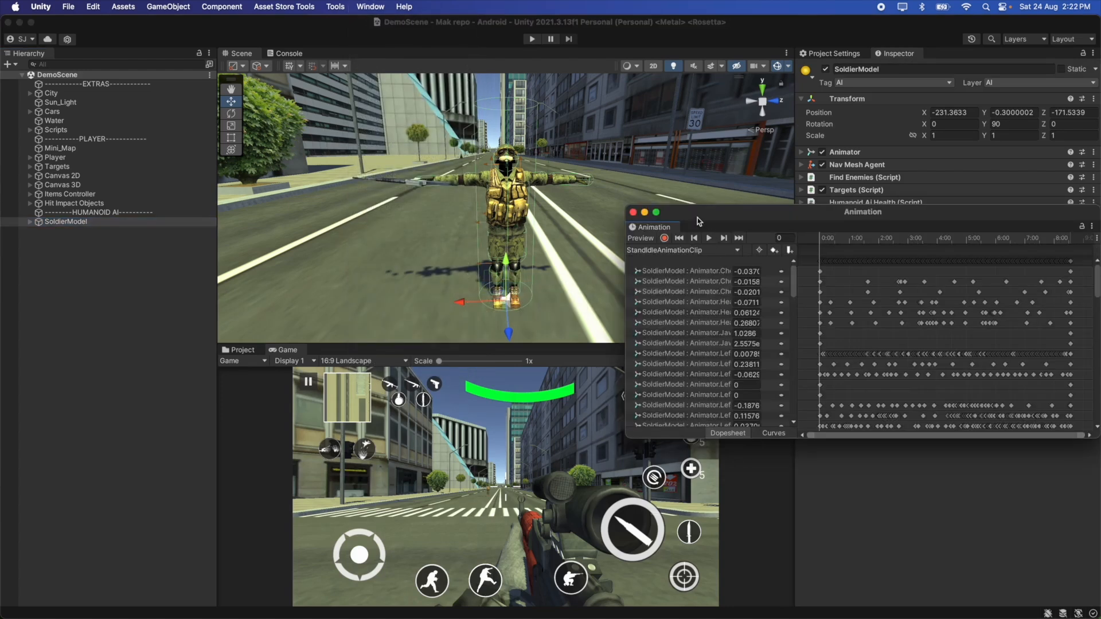
{"action": "left_click_drag", "start_coordinate": [699, 221], "coordinate": [743, 220]}
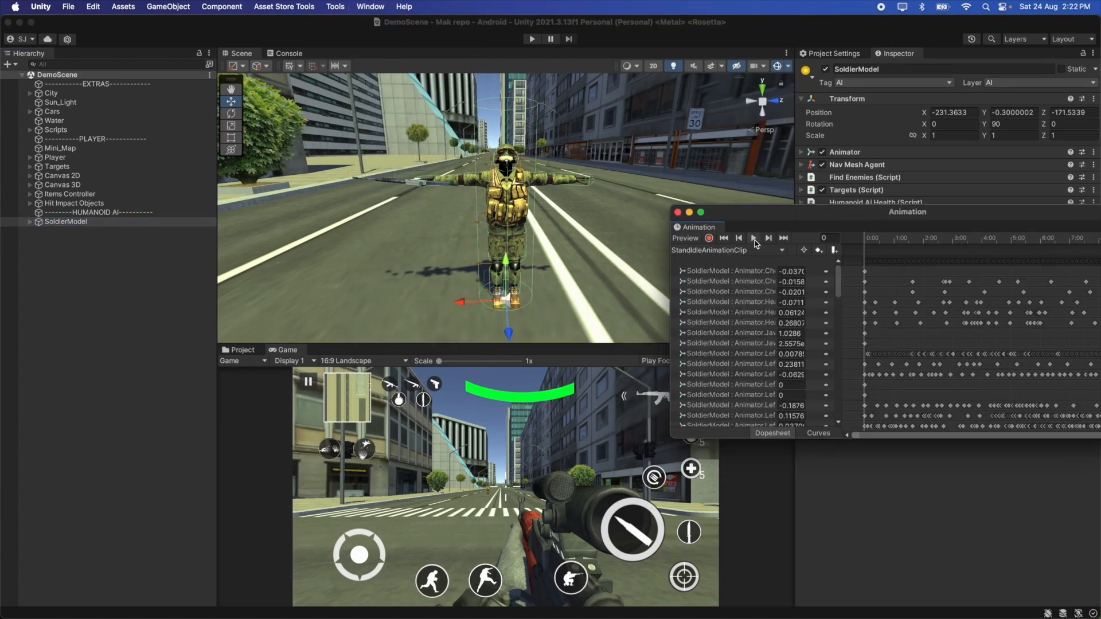
{"action": "left_click", "coordinate": [755, 240]}
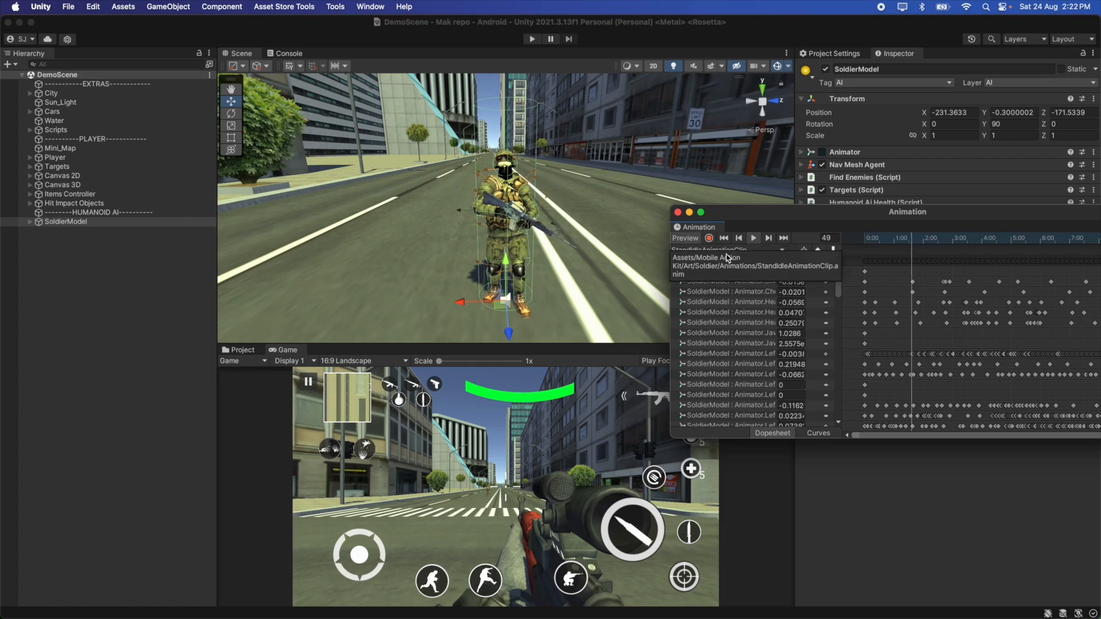
Switch the Animation window to StandFireAnimationClip and preview it on the soldier.
{"action": "left_click", "coordinate": [726, 252]}
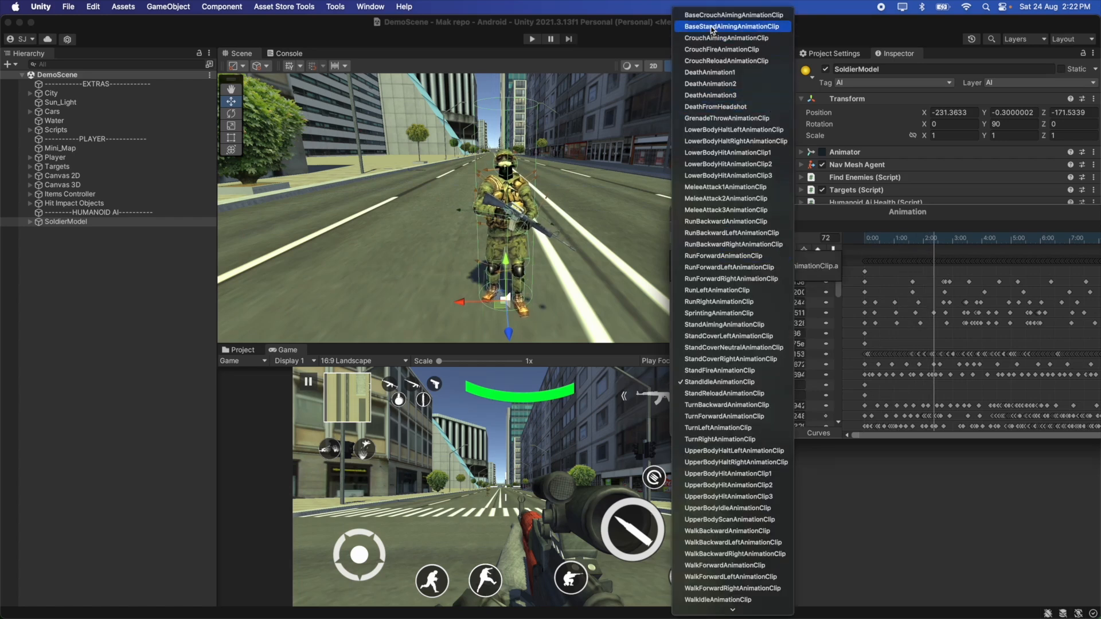
{"action": "left_click", "coordinate": [710, 72]}
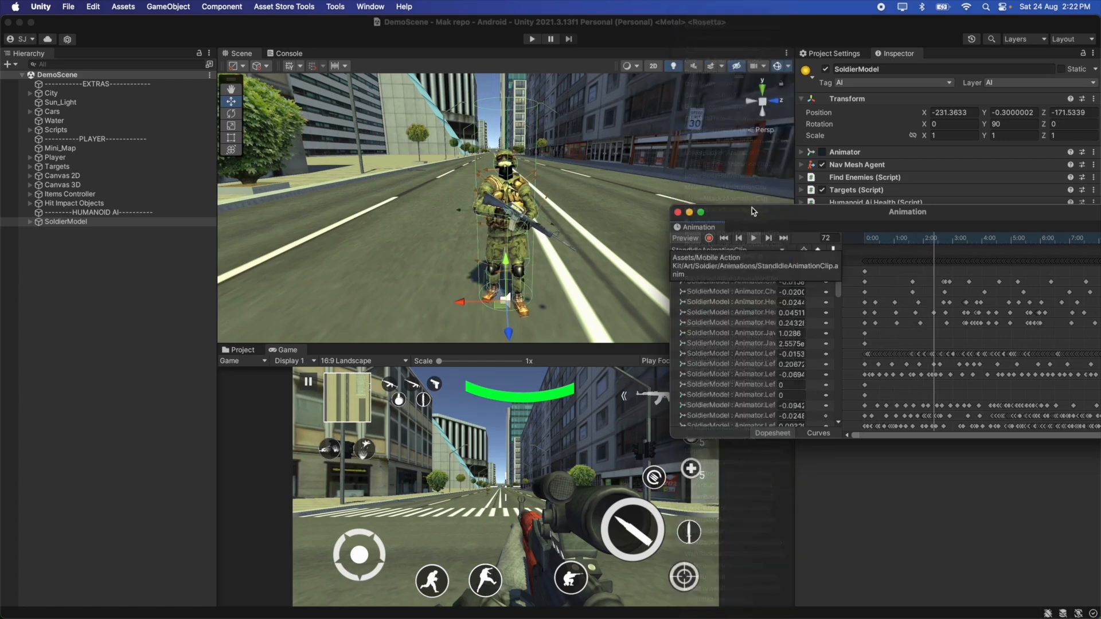
{"action": "left_click", "coordinate": [756, 251]}
{"action": "left_click", "coordinate": [756, 250]}
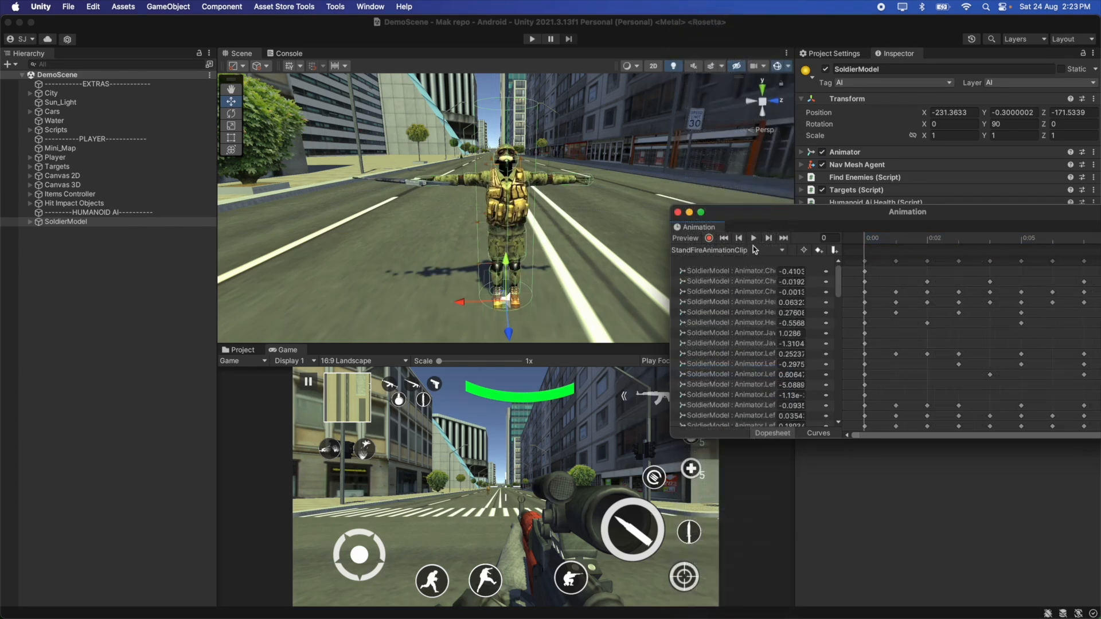
{"action": "left_click", "coordinate": [753, 238]}
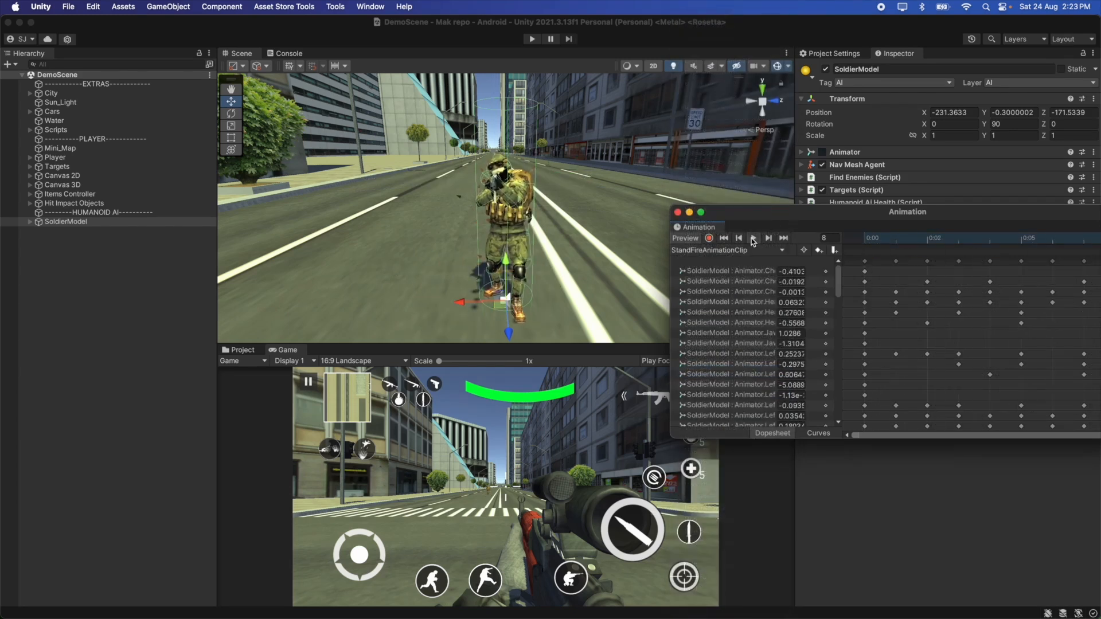
Pose the soldier at frame 14 of StandAimingAnimationClip and dock the Animation window beside the Inspector.
{"action": "left_click_drag", "start_coordinate": [759, 212], "coordinate": [641, 253]}
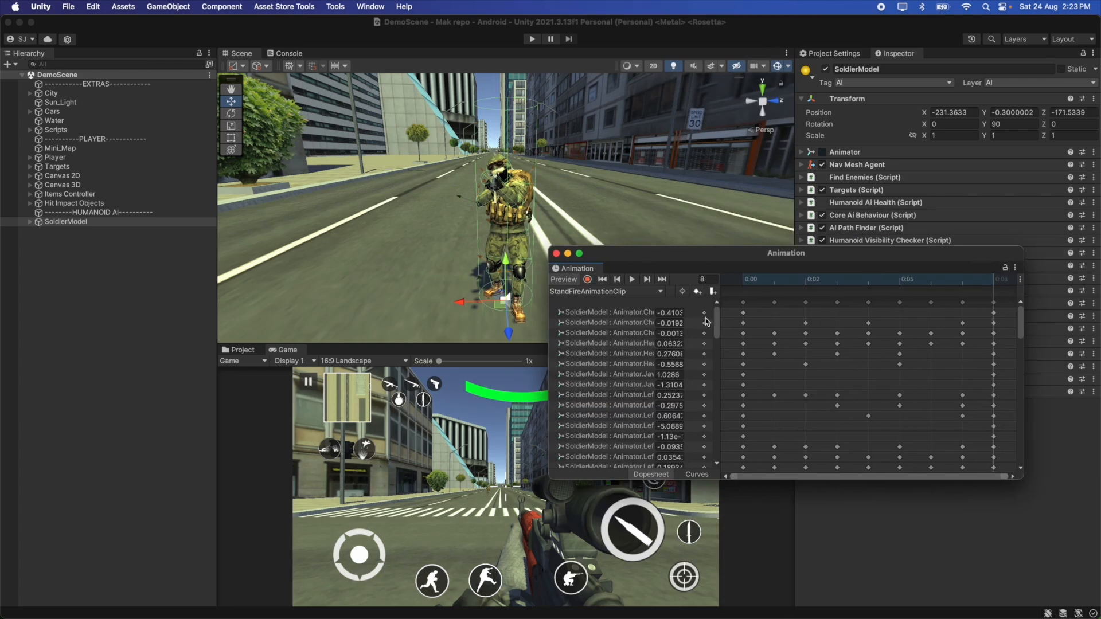
{"action": "left_click", "coordinate": [648, 293]}
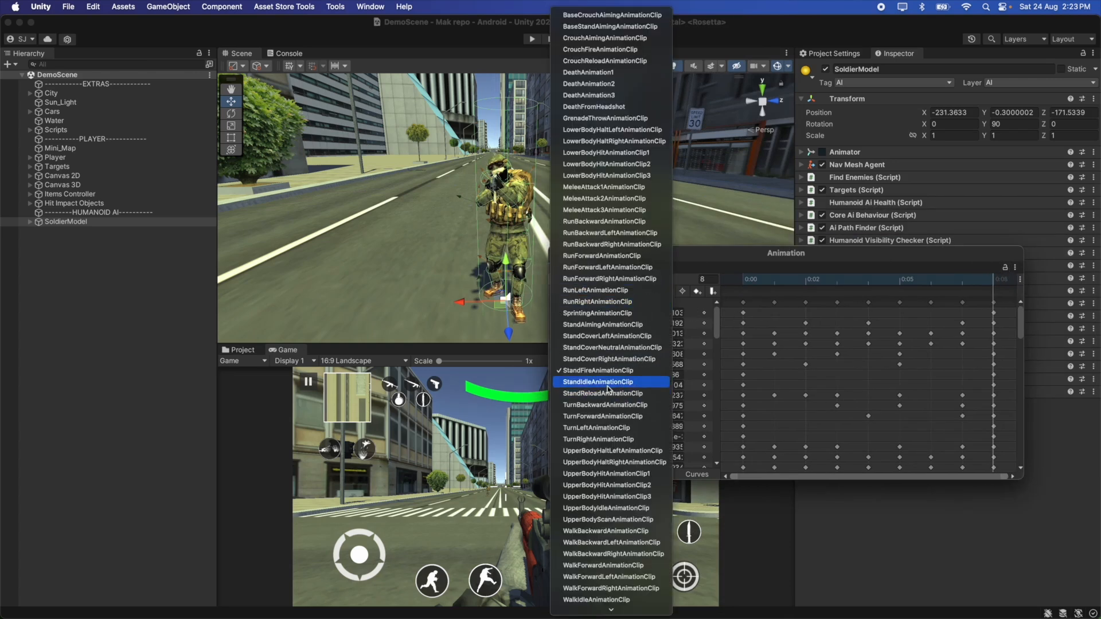
{"action": "left_click", "coordinate": [610, 325]}
{"action": "left_click", "coordinate": [633, 280]}
{"action": "left_click", "coordinate": [632, 280]}
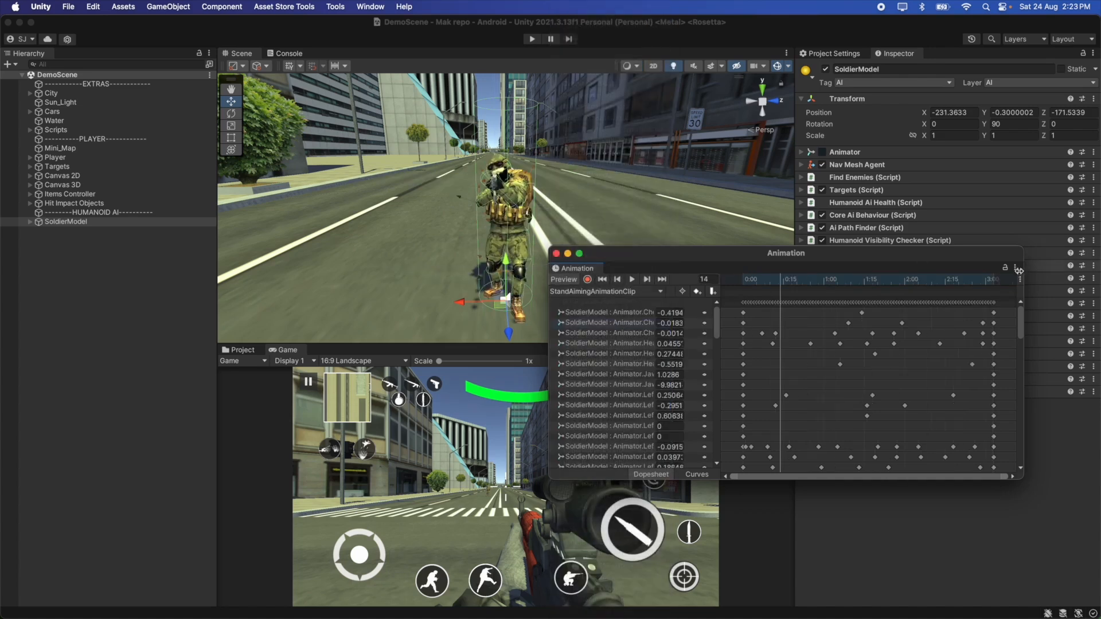
{"action": "left_click_drag", "start_coordinate": [600, 274], "coordinate": [835, 72]}
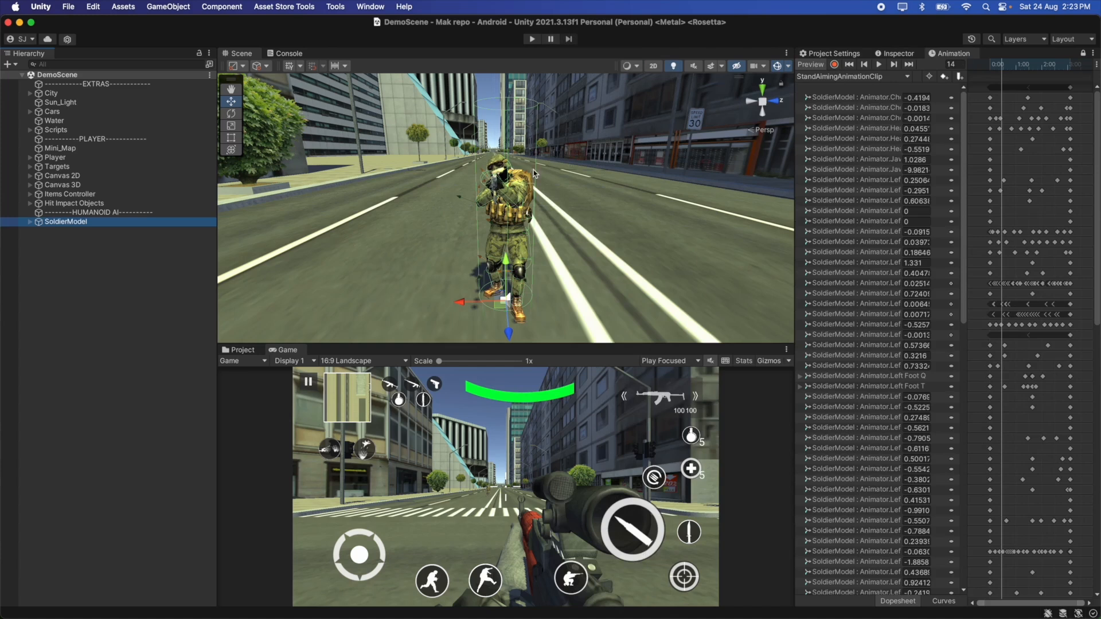
Select the M16 rifle held by the aiming soldier and show its properties in the Inspector.
{"action": "left_click_drag", "start_coordinate": [418, 199], "coordinate": [357, 250], "text": "alt"}
{"action": "scroll", "coordinate": [551, 208], "scroll_direction": "up", "scroll_amount": 3}
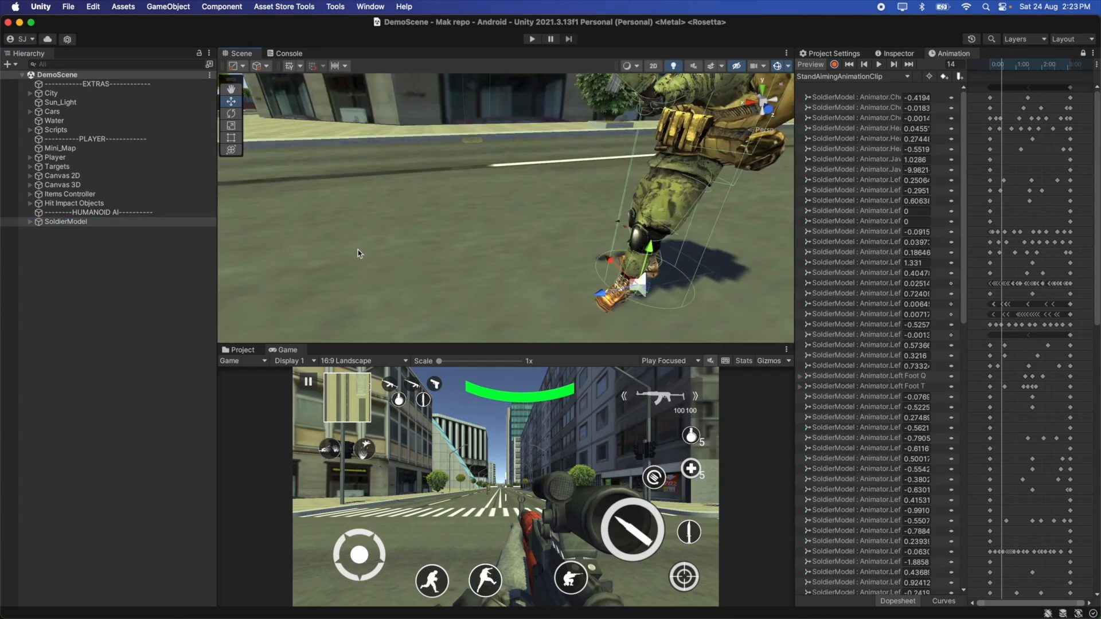
{"action": "scroll", "coordinate": [357, 250], "scroll_direction": "down", "scroll_amount": 5}
{"action": "right_click_drag", "start_coordinate": [357, 251], "coordinate": [394, 223]}
{"action": "left_click", "coordinate": [413, 218]}
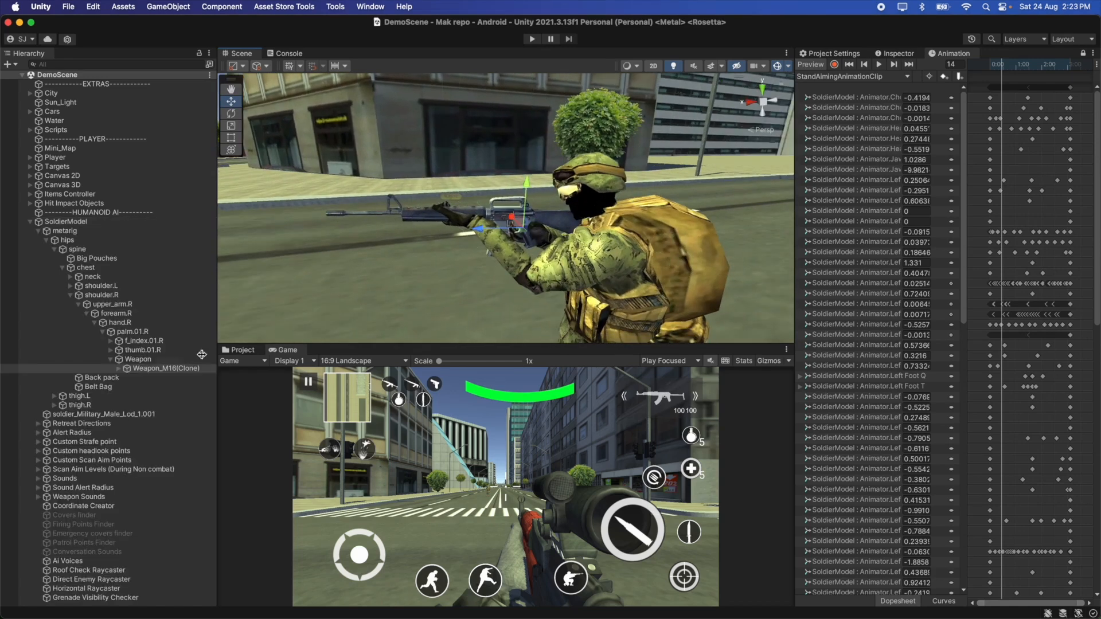
{"action": "left_click", "coordinate": [893, 52]}
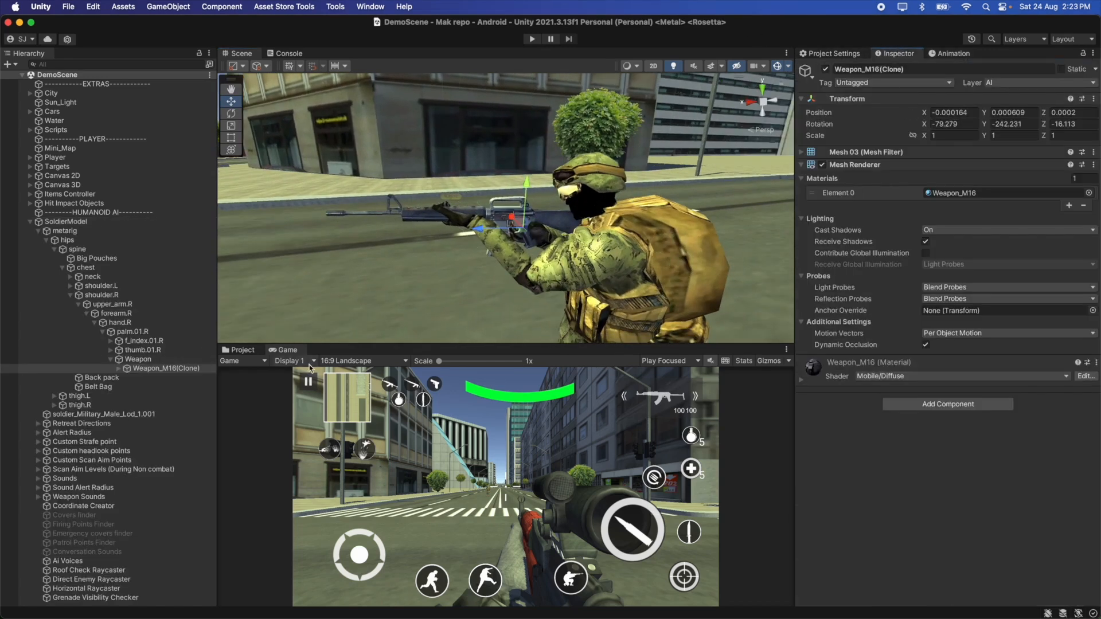
Rotate Weapon_M16(Clone) to about X -79.05, Y -242.73, Z -15.65 to align it with the soldier's aiming pose.
{"action": "left_click", "coordinate": [138, 360]}
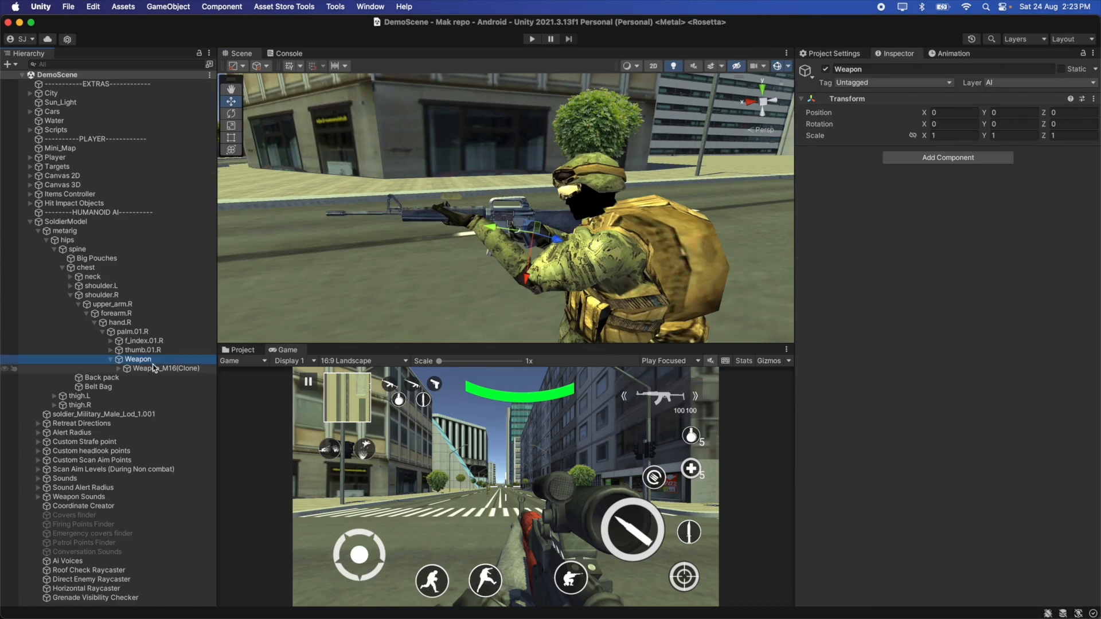
{"action": "left_click", "coordinate": [164, 369]}
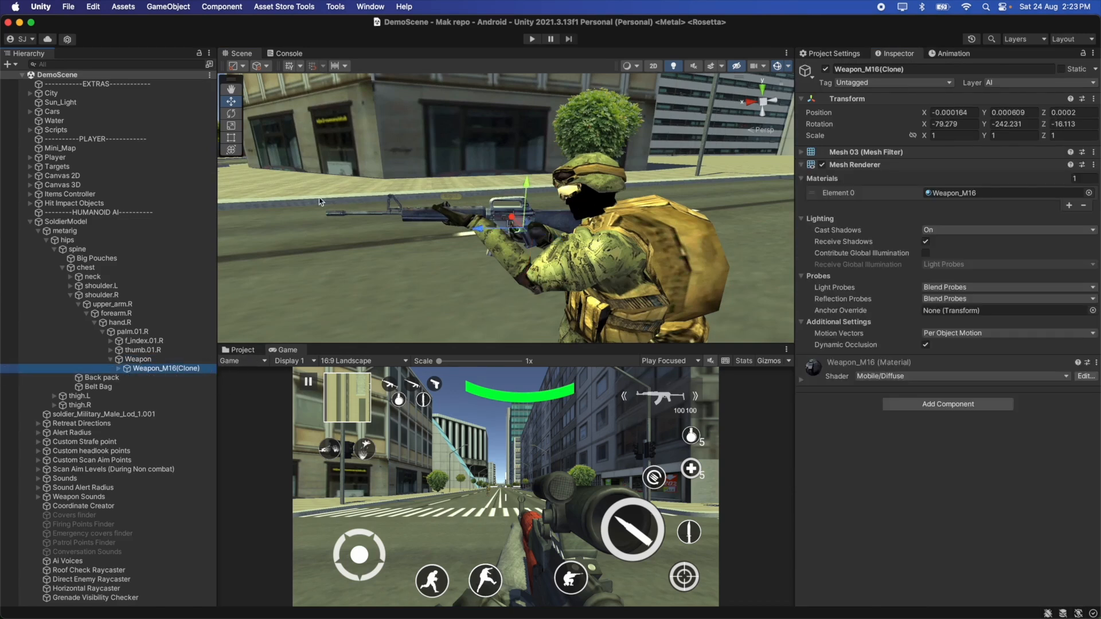
{"action": "left_click", "coordinate": [230, 113]}
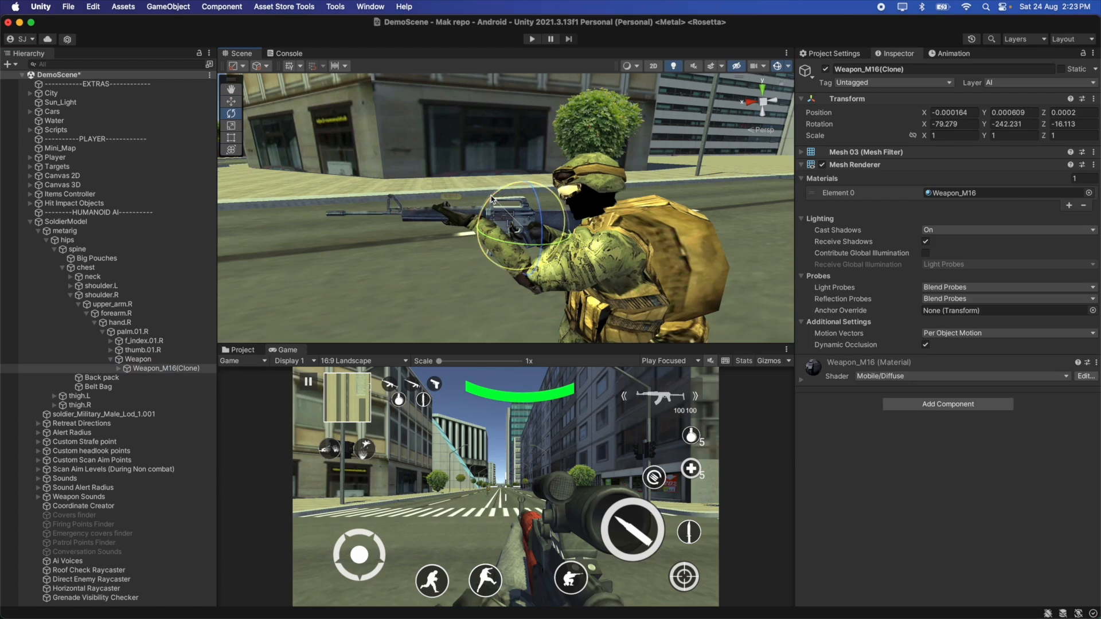
{"action": "left_click_drag", "start_coordinate": [492, 198], "coordinate": [582, 189]}
{"action": "scroll", "coordinate": [582, 187], "scroll_direction": "down", "scroll_amount": 5}
{"action": "scroll", "coordinate": [582, 182], "scroll_direction": "up", "scroll_amount": 4}
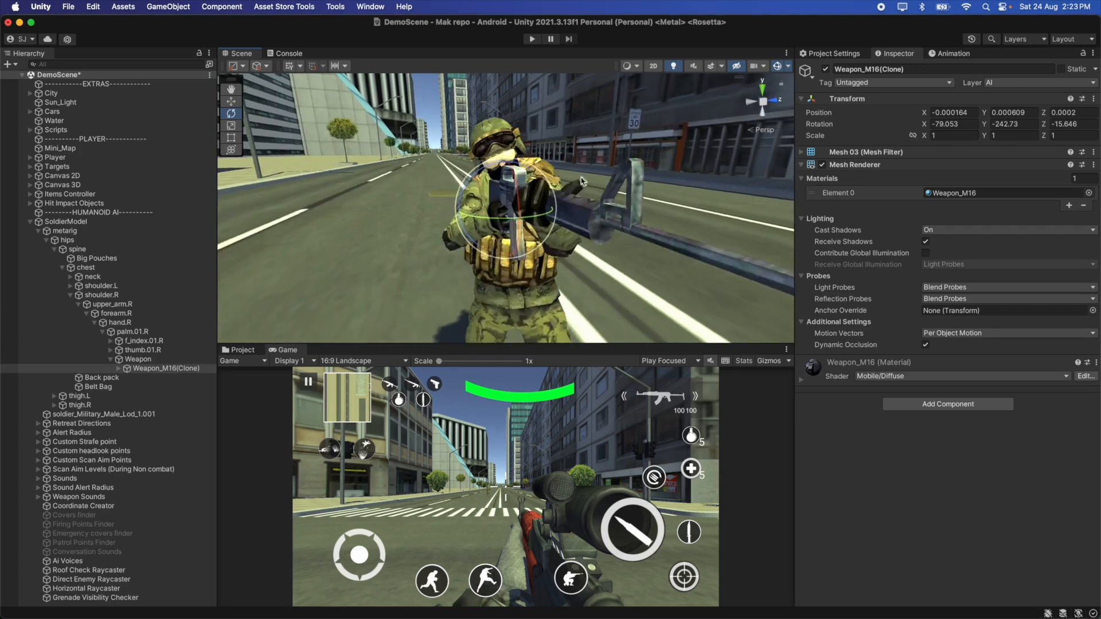
Fine-tune the M16's rotation to about X -79.052, Y -242.72, Z -15.655 and check the rifle's alignment from several angles.
{"action": "right_click_drag", "start_coordinate": [582, 181], "coordinate": [573, 141]}
{"action": "scroll", "coordinate": [539, 230], "scroll_direction": "up", "scroll_amount": 3}
{"action": "left_click_drag", "start_coordinate": [524, 278], "coordinate": [525, 275]}
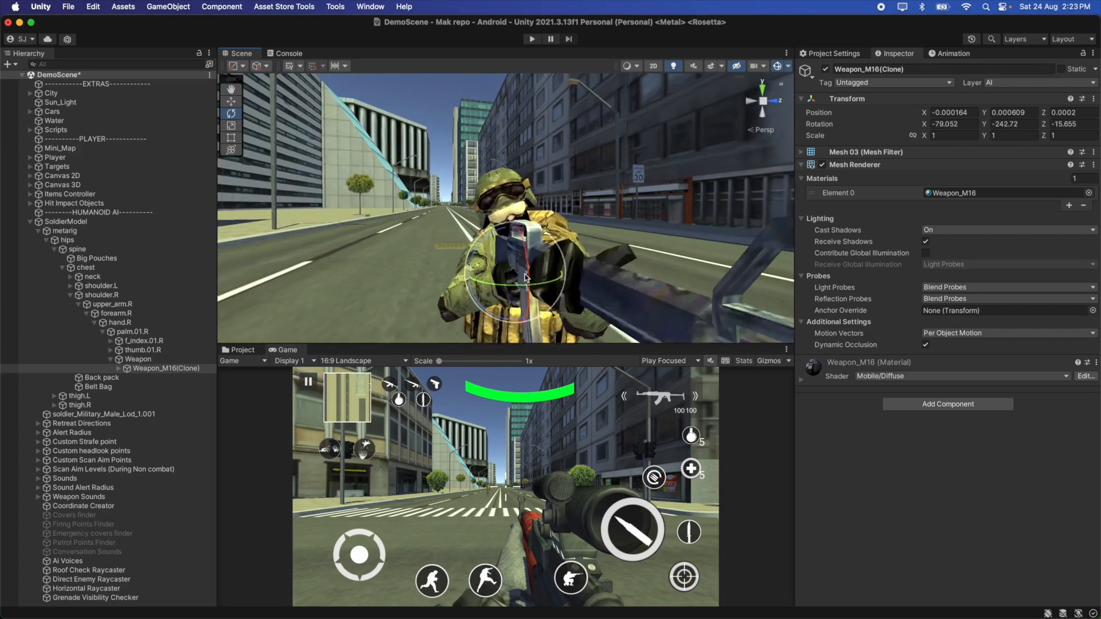
{"action": "right_click_drag", "start_coordinate": [526, 278], "coordinate": [173, 204]}
{"action": "scroll", "coordinate": [315, 224], "scroll_direction": "down", "scroll_amount": 5}
{"action": "scroll", "coordinate": [367, 241], "scroll_direction": "up", "scroll_amount": 5}
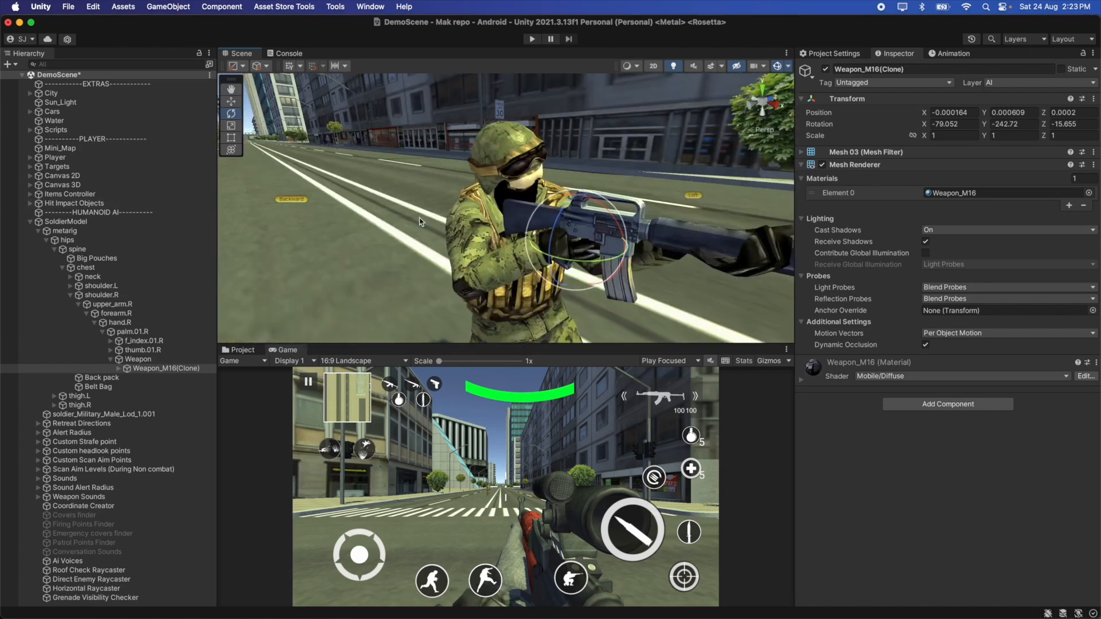
{"action": "scroll", "coordinate": [419, 222], "scroll_direction": "down", "scroll_amount": 5}
{"action": "right_click_drag", "start_coordinate": [419, 222], "coordinate": [408, 201]}
{"action": "key", "text": "w"}
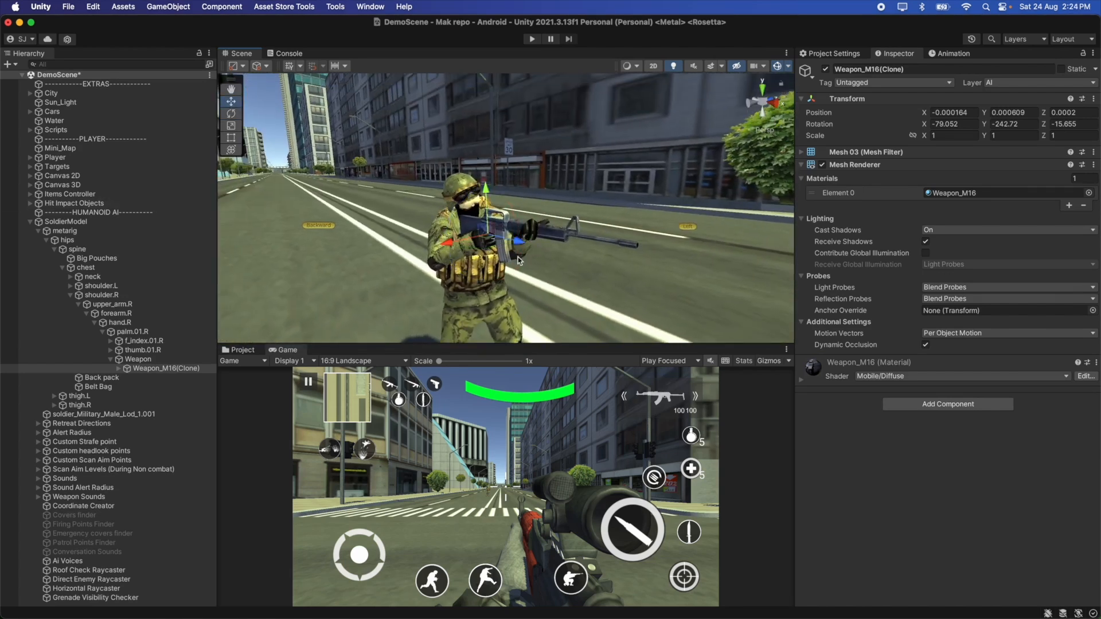
{"action": "scroll", "coordinate": [518, 261], "scroll_direction": "up", "scroll_amount": 6}
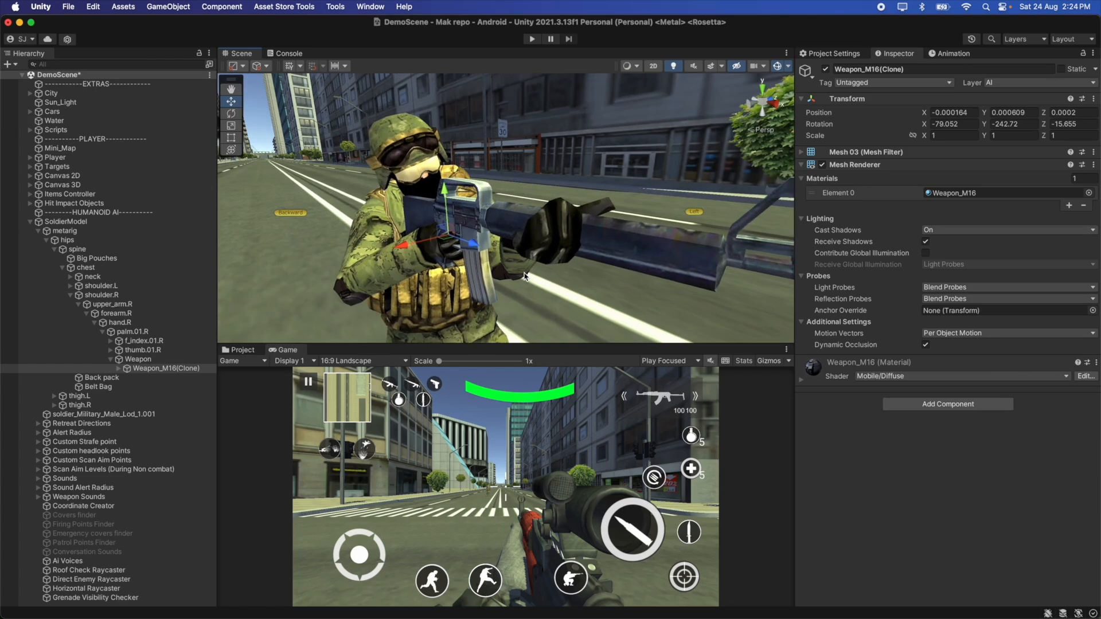
Close the Animation window to end the pose preview on SoldierModel, and save the scene.
{"action": "left_click", "coordinate": [31, 222]}
{"action": "left_click", "coordinate": [115, 412]}
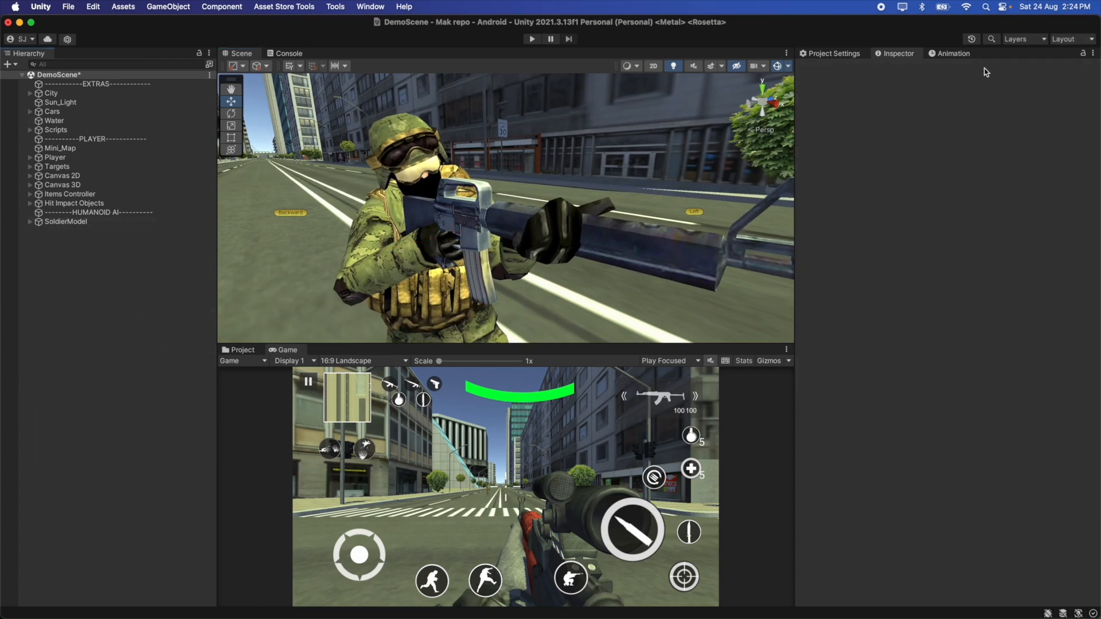
{"action": "left_click", "coordinate": [956, 54]}
{"action": "right_click", "coordinate": [956, 54]}
{"action": "left_click", "coordinate": [994, 94]}
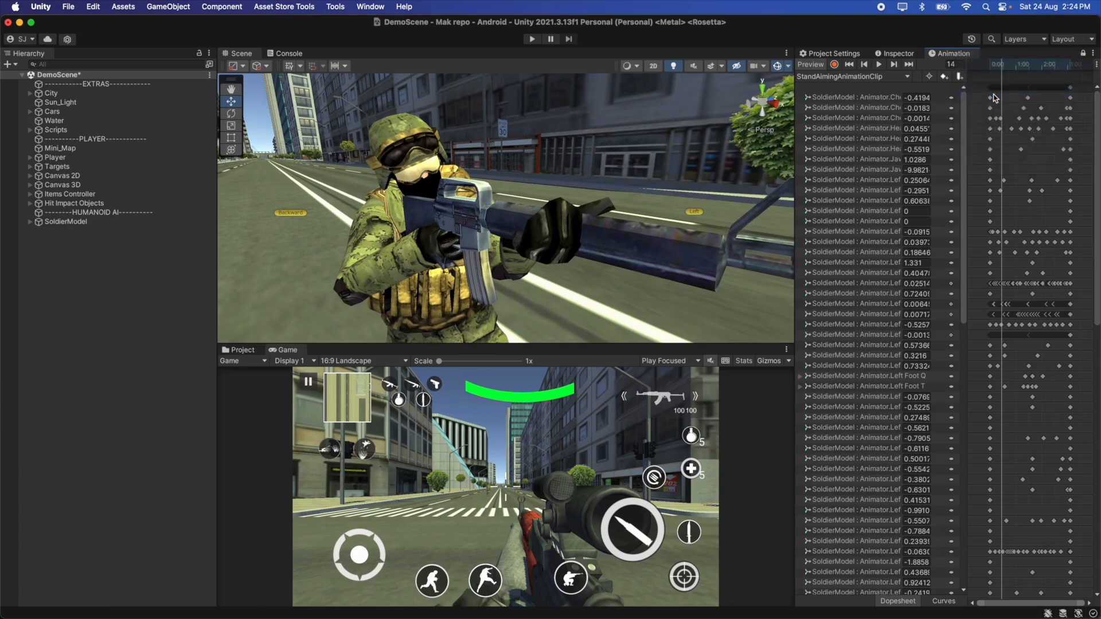
{"action": "double_click", "coordinate": [115, 222]}
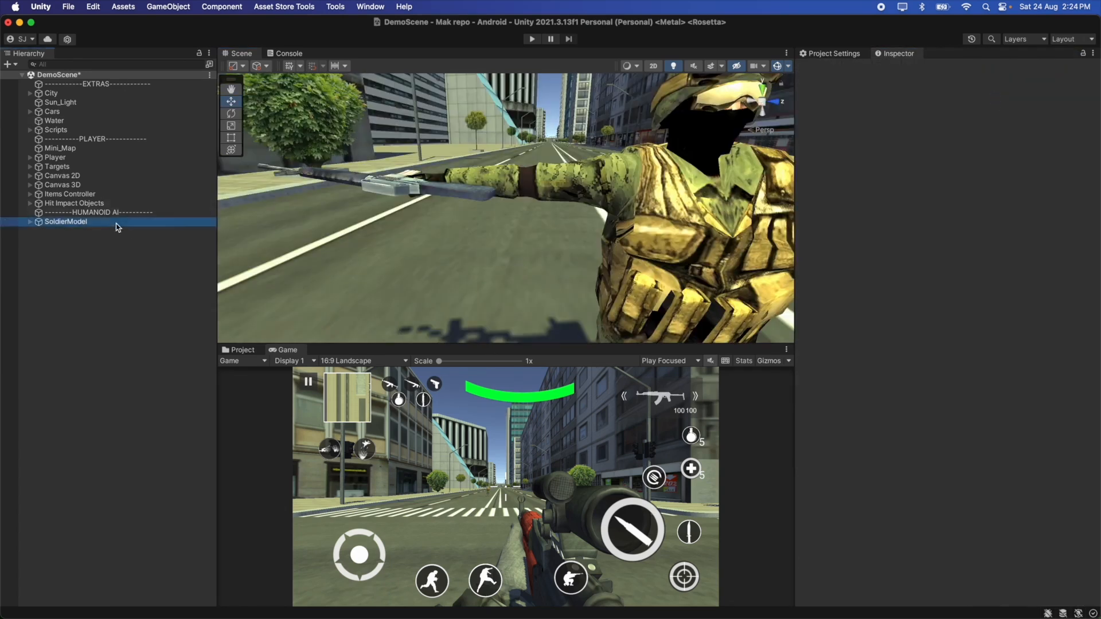
{"action": "left_click", "coordinate": [172, 287]}
{"action": "key", "text": "super+s"}
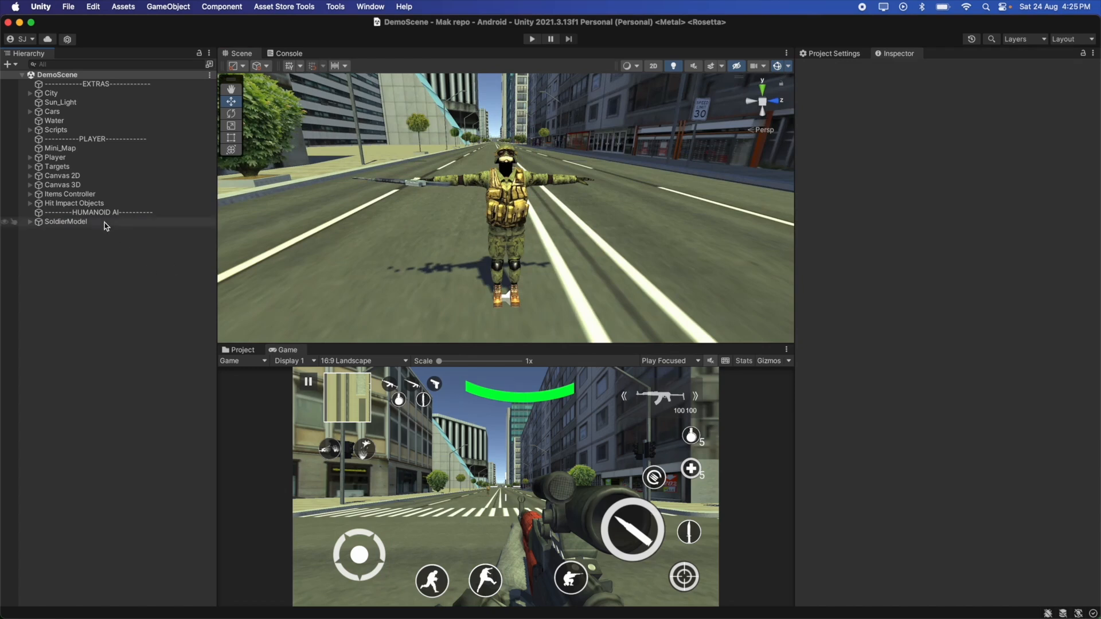
Compare the My Team ID in the Targets script of SoldierModel with the one on Player.
{"action": "left_click", "coordinate": [136, 224]}
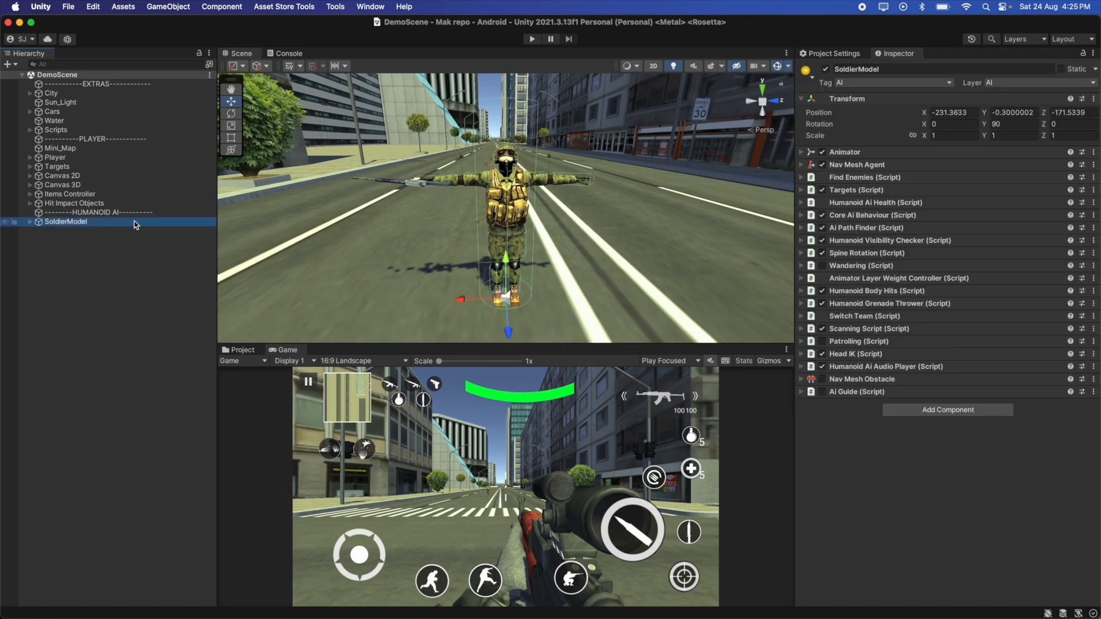
{"action": "left_click", "coordinate": [801, 189]}
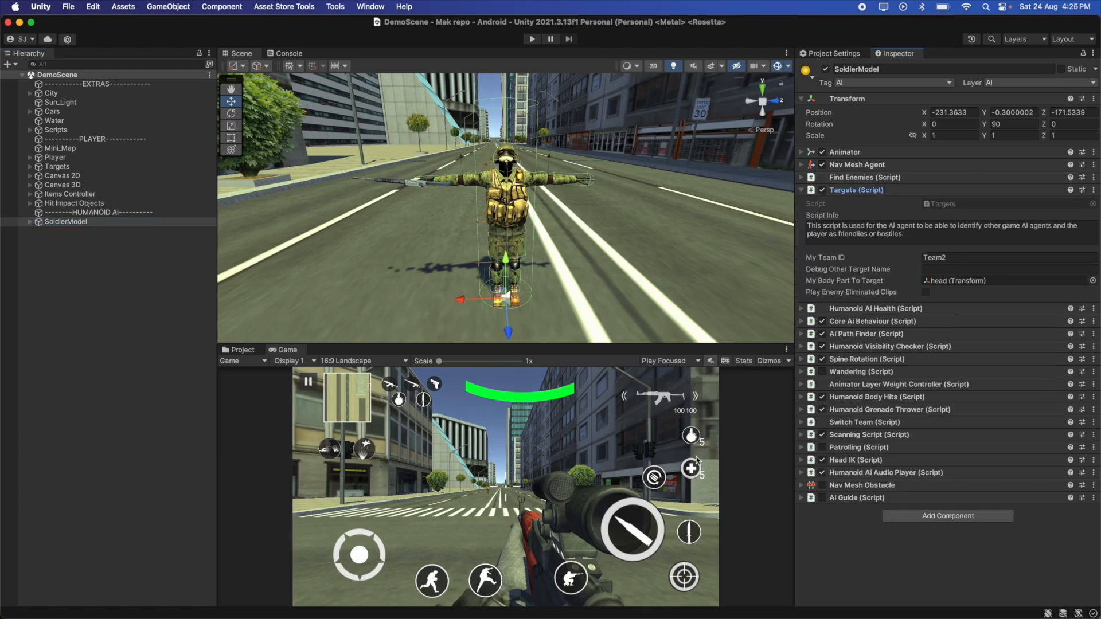
{"action": "left_click", "coordinate": [899, 260]}
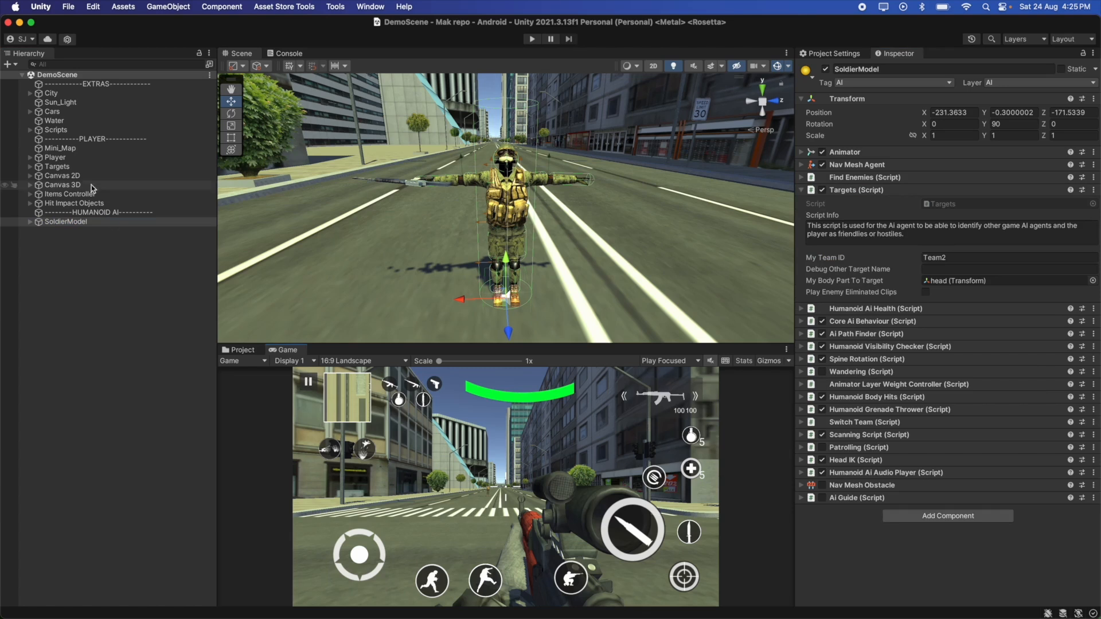
{"action": "left_click", "coordinate": [55, 157]}
{"action": "scroll", "coordinate": [860, 348], "scroll_direction": "down", "scroll_amount": 15}
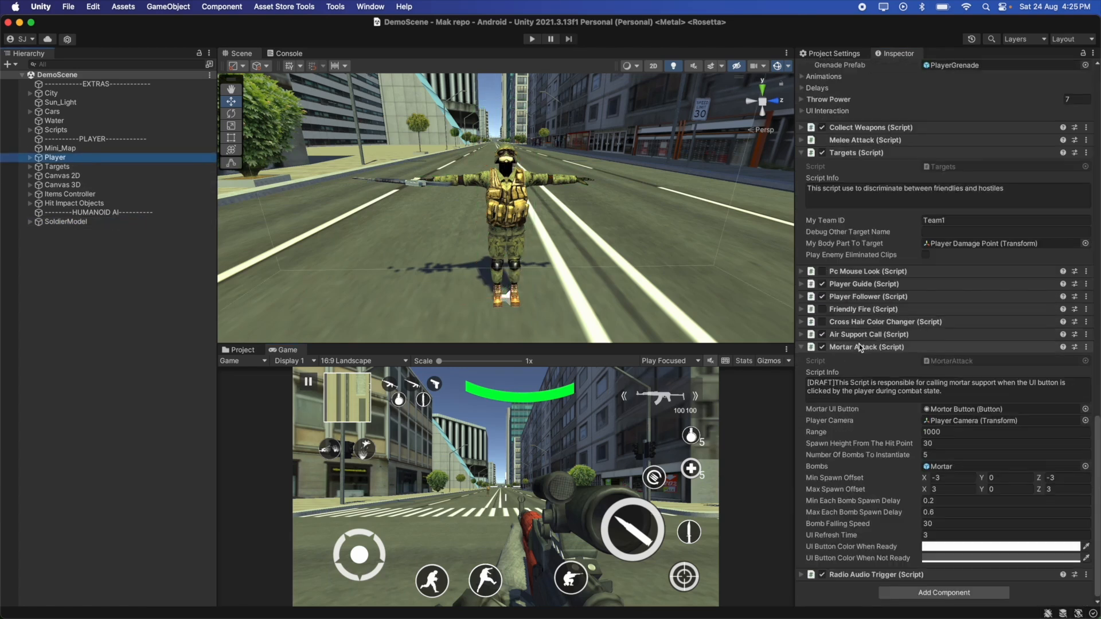
{"action": "left_click", "coordinate": [963, 220]}
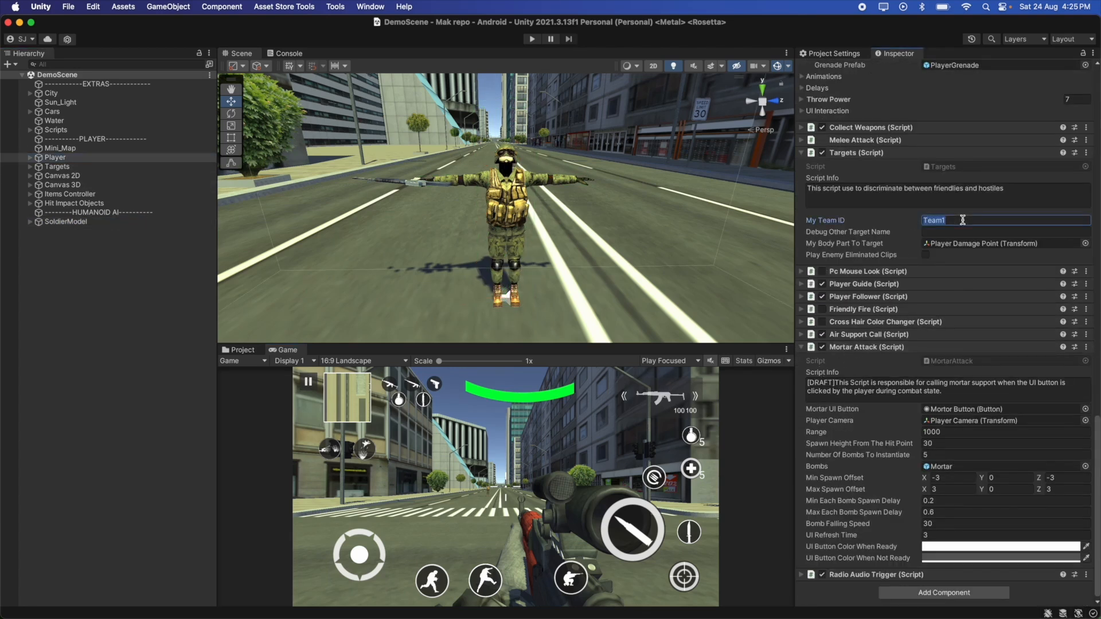
{"action": "left_click", "coordinate": [691, 395]}
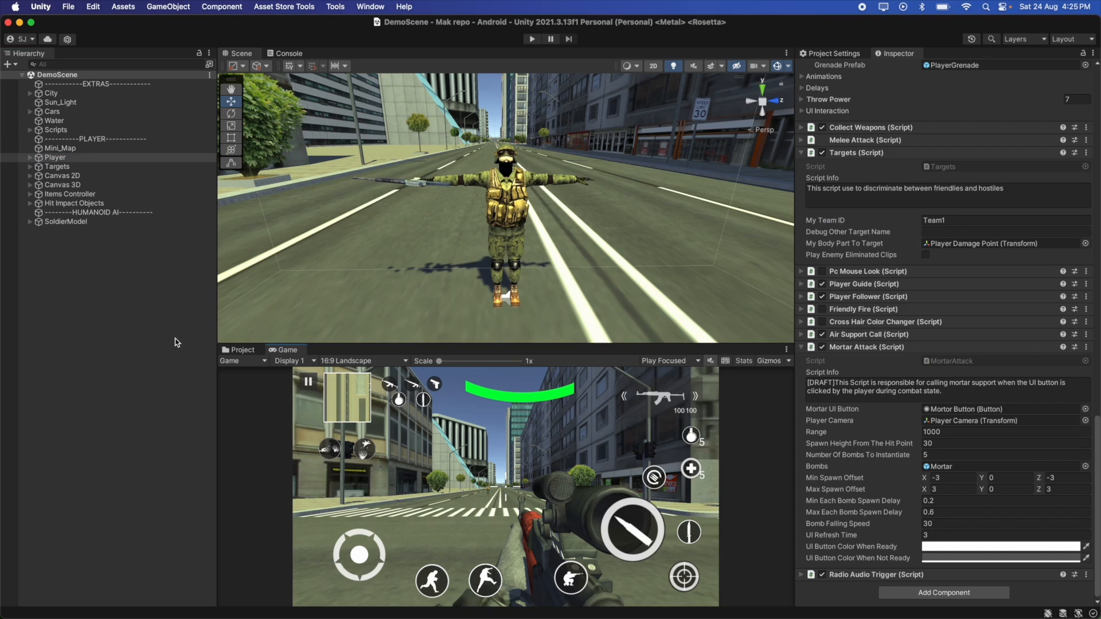
Collapse SoldierModel's Targets script and show the settings of its Find Enemies script.
{"action": "left_click", "coordinate": [101, 222]}
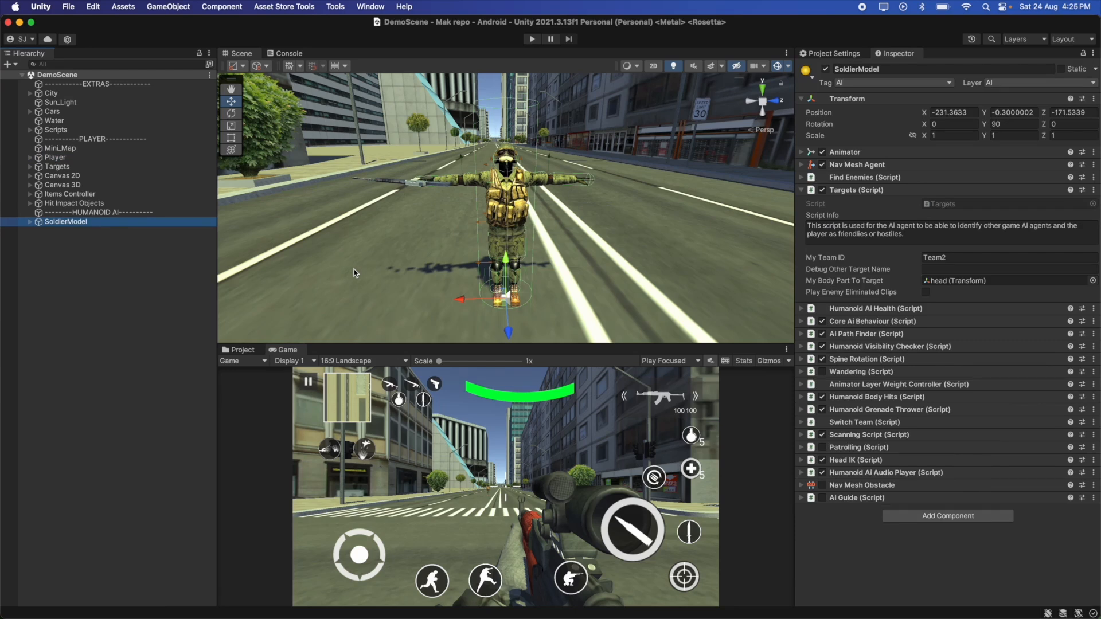
{"action": "left_click", "coordinate": [856, 190]}
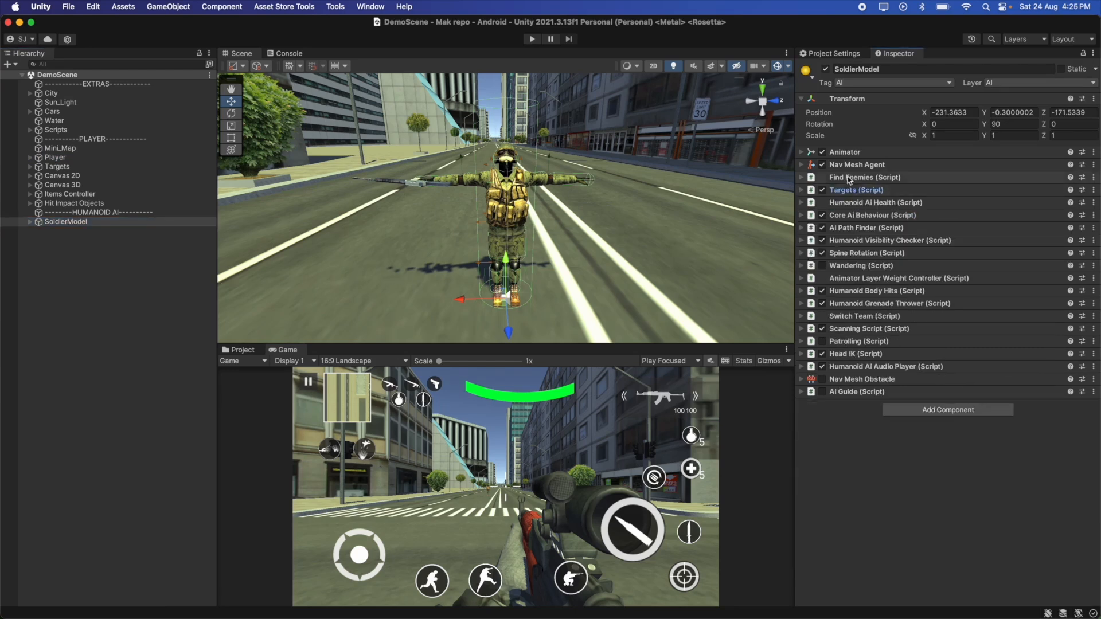
{"action": "left_click", "coordinate": [856, 177]}
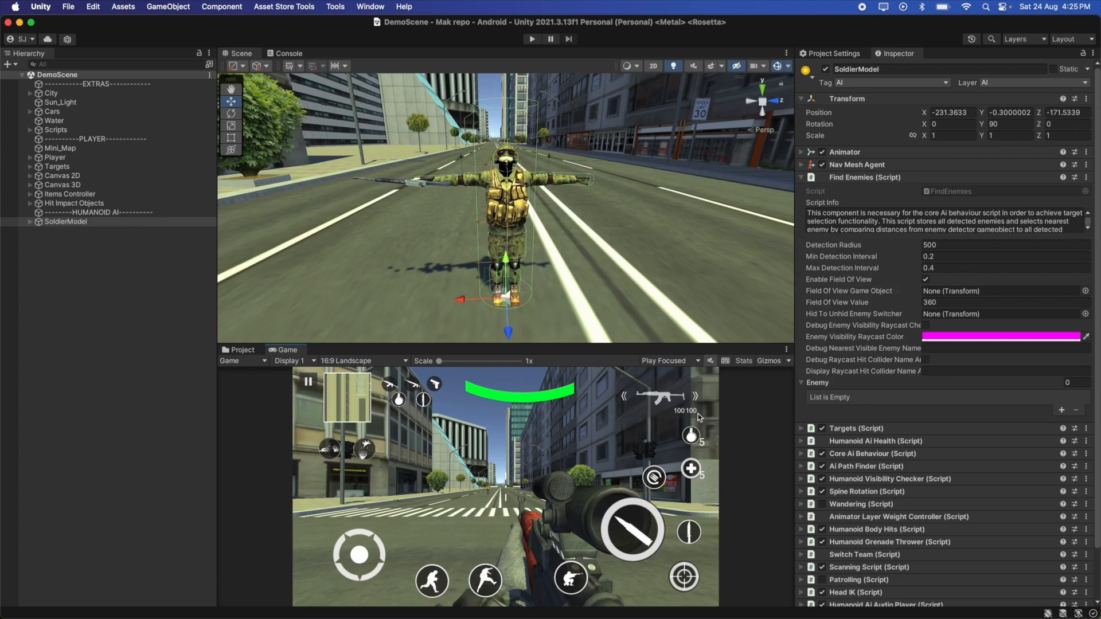
Create an empty child object named "Field of view" under the head_end bone of SoldierModel.
{"action": "left_click", "coordinate": [30, 223], "text": "alt"}
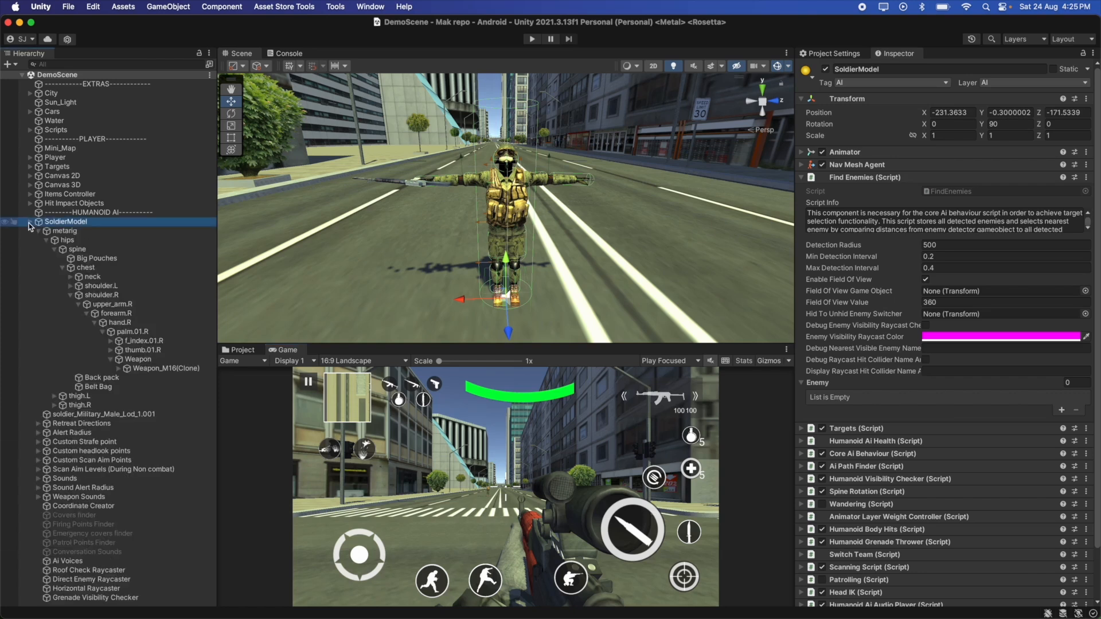
{"action": "left_click", "coordinate": [70, 295]}
{"action": "left_click", "coordinate": [70, 276]}
{"action": "left_click", "coordinate": [78, 286]}
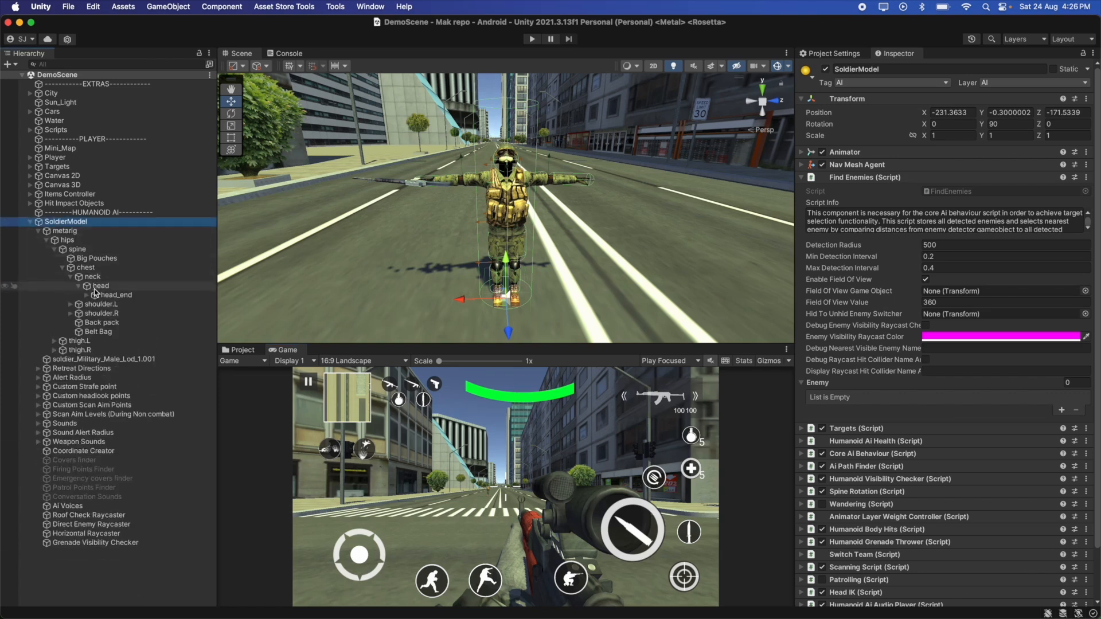
{"action": "left_click", "coordinate": [87, 295]}
{"action": "left_click", "coordinate": [124, 295]}
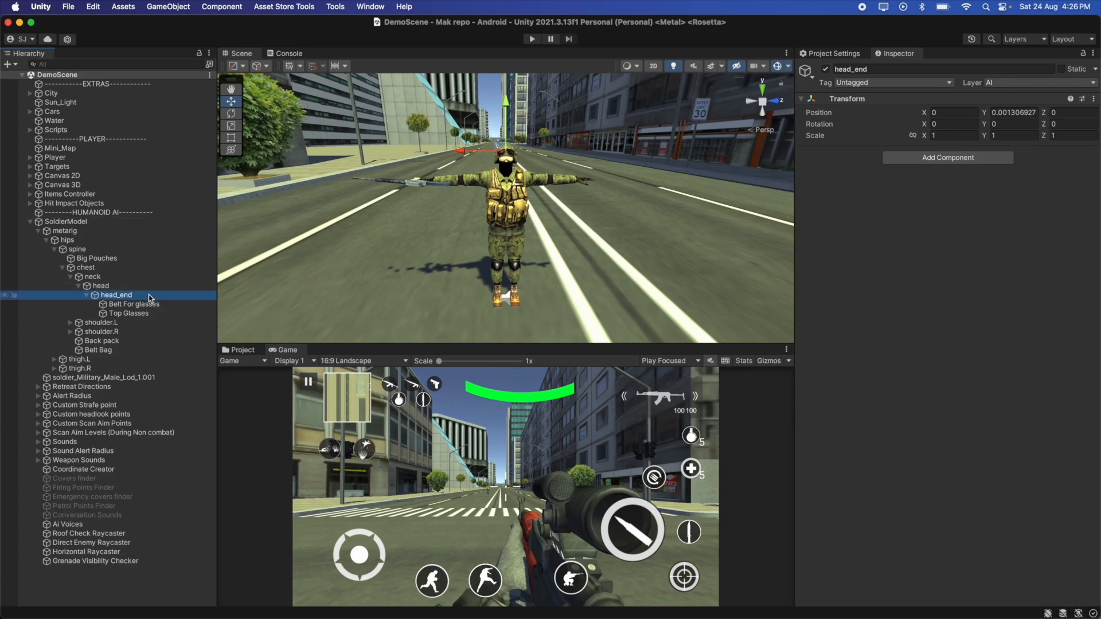
{"action": "right_click", "coordinate": [151, 299]}
{"action": "left_click", "coordinate": [181, 380]}
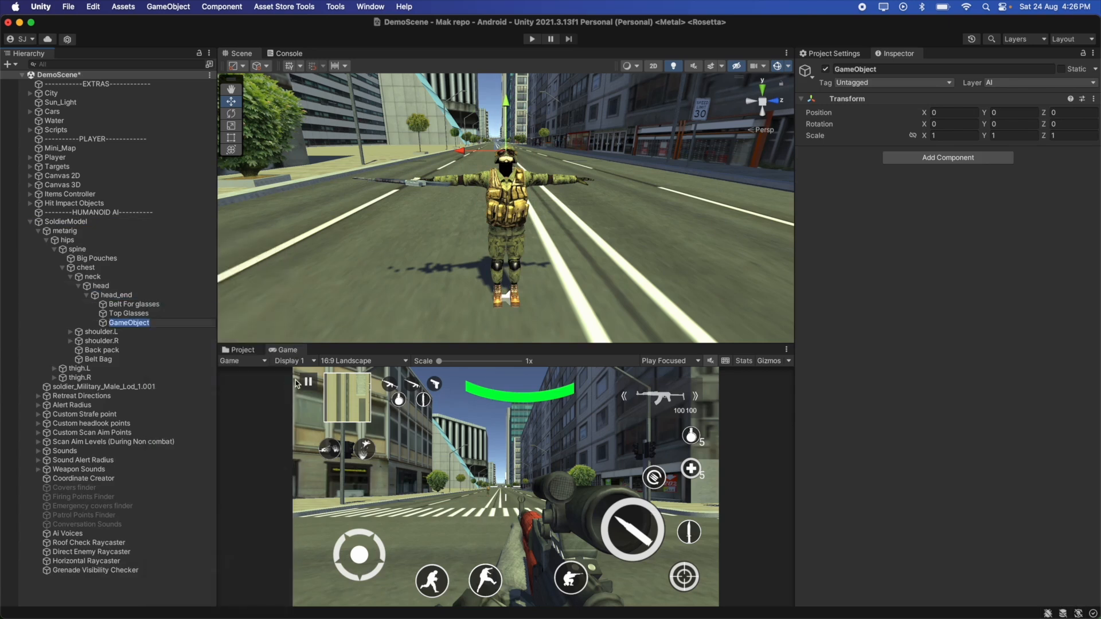
{"action": "type", "text": "Field of view"}
{"action": "key", "text": "Return"}
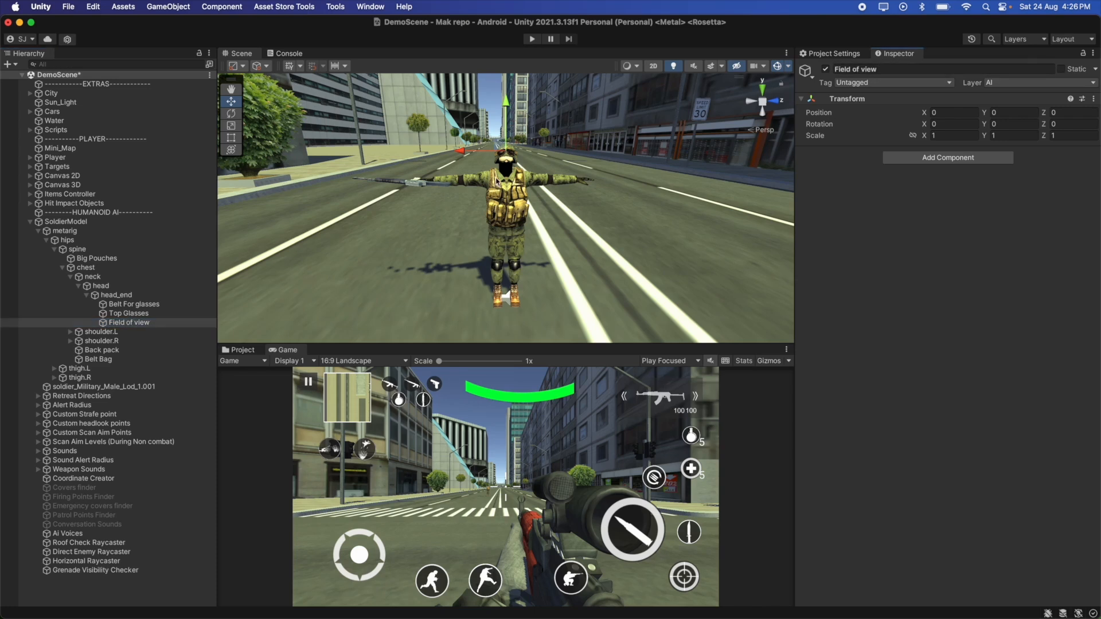
Move the Field of view object down and forward from head_end to about Y -0.0008, Z 0.00076.
{"action": "key", "text": "w"}
{"action": "right_click_drag", "start_coordinate": [499, 188], "coordinate": [508, 138]}
{"action": "scroll", "coordinate": [508, 138], "scroll_direction": "down", "scroll_amount": 5}
{"action": "left_click_drag", "start_coordinate": [434, 155], "coordinate": [387, 184]}
{"action": "left_click", "coordinate": [762, 90]}
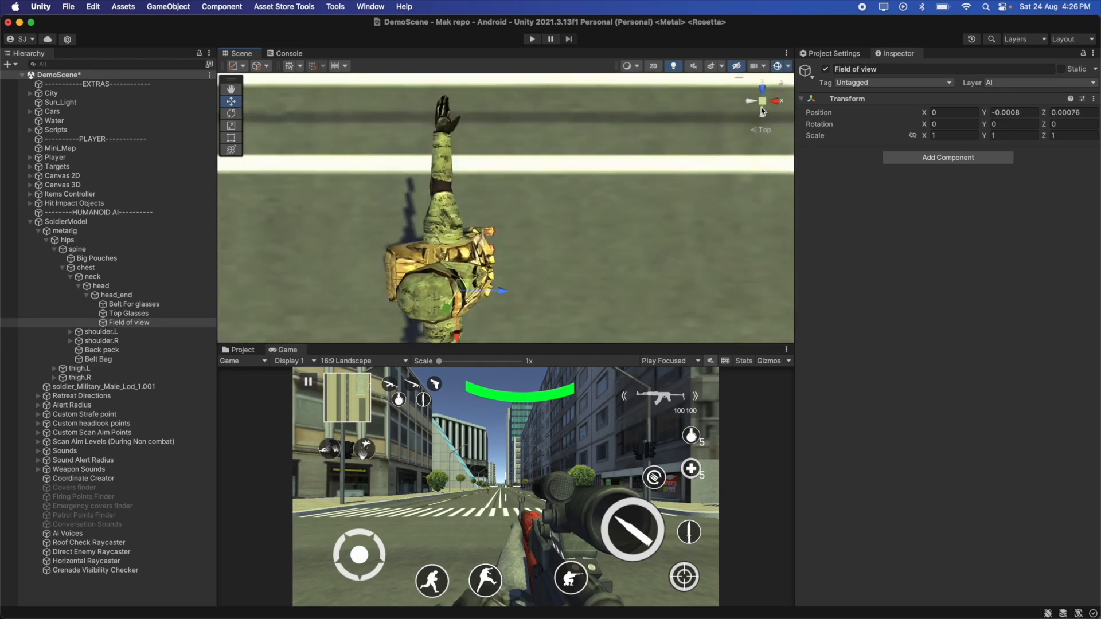
Move the Field of view object forward to about Z 0.00141, in front of the soldier's face, and check its placement.
{"action": "left_click", "coordinate": [761, 109]}
{"action": "left_click", "coordinate": [763, 101]}
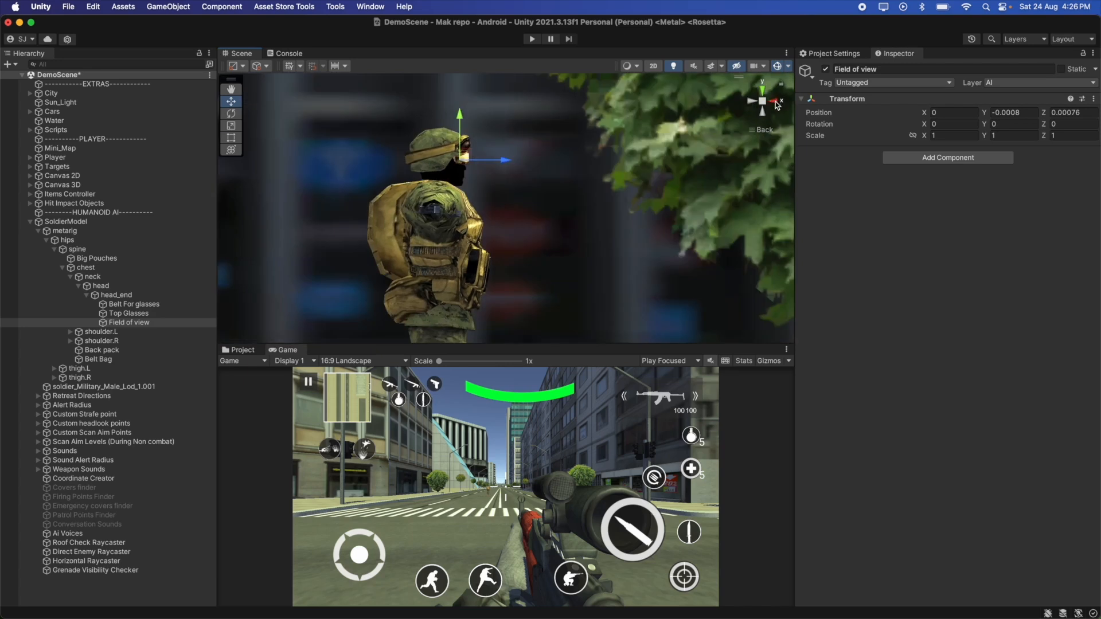
{"action": "left_click", "coordinate": [775, 102]}
{"action": "left_click_drag", "start_coordinate": [462, 122], "coordinate": [585, 205], "text": "alt"}
{"action": "left_click_drag", "start_coordinate": [497, 201], "coordinate": [382, 202]}
{"action": "left_click", "coordinate": [763, 102]}
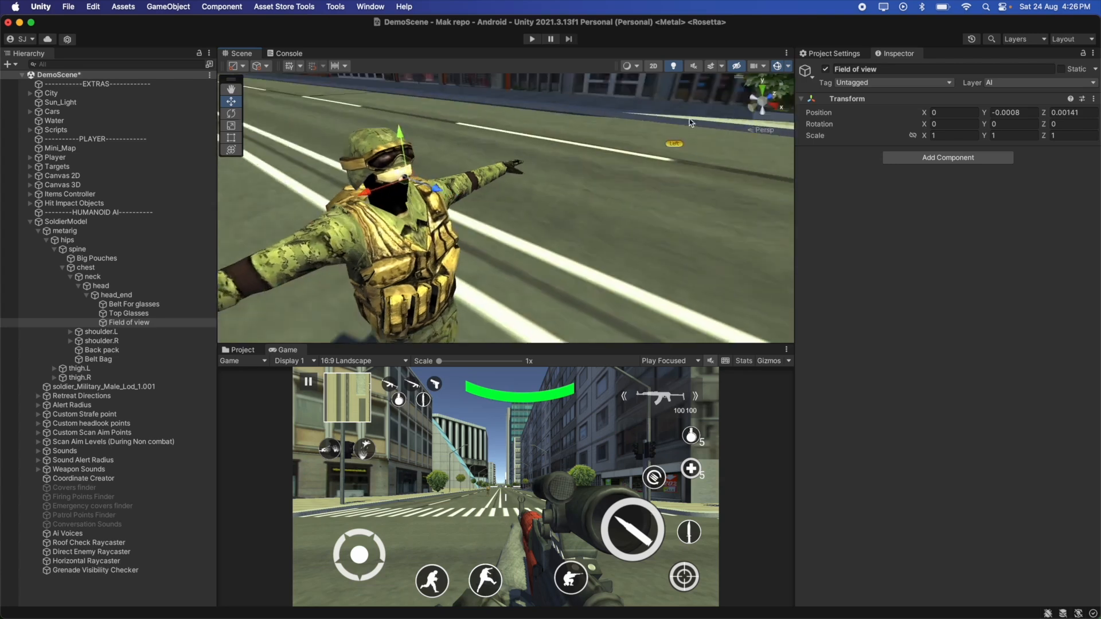
{"action": "left_click_drag", "start_coordinate": [466, 167], "coordinate": [380, 132], "text": "alt"}
{"action": "left_click_drag", "start_coordinate": [486, 151], "coordinate": [486, 151]}
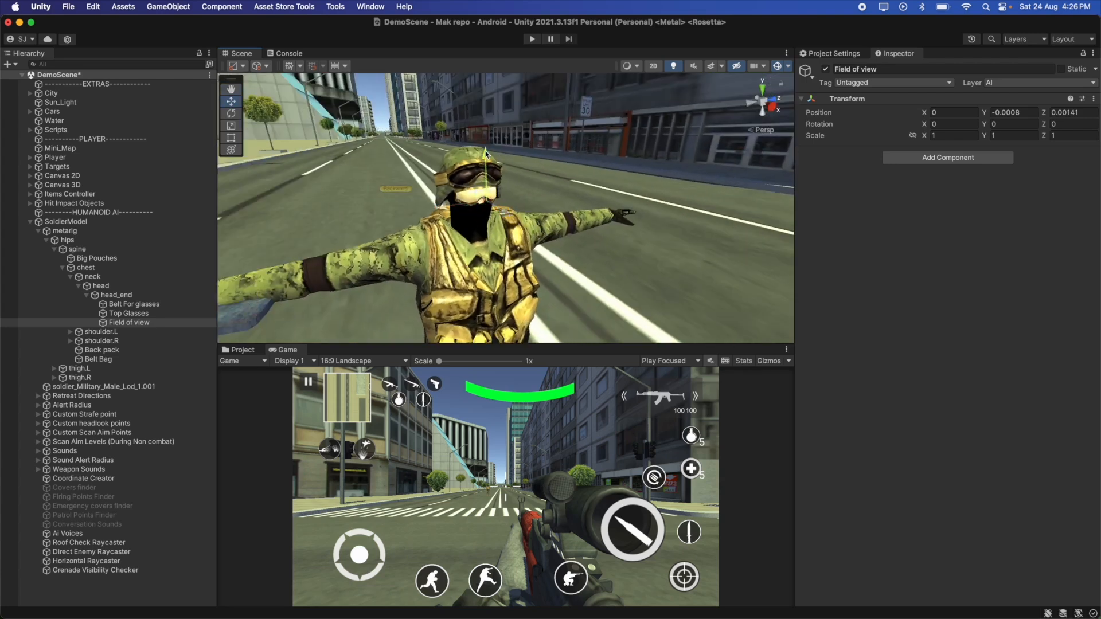
{"action": "scroll", "coordinate": [469, 196], "scroll_direction": "up", "scroll_amount": 3}
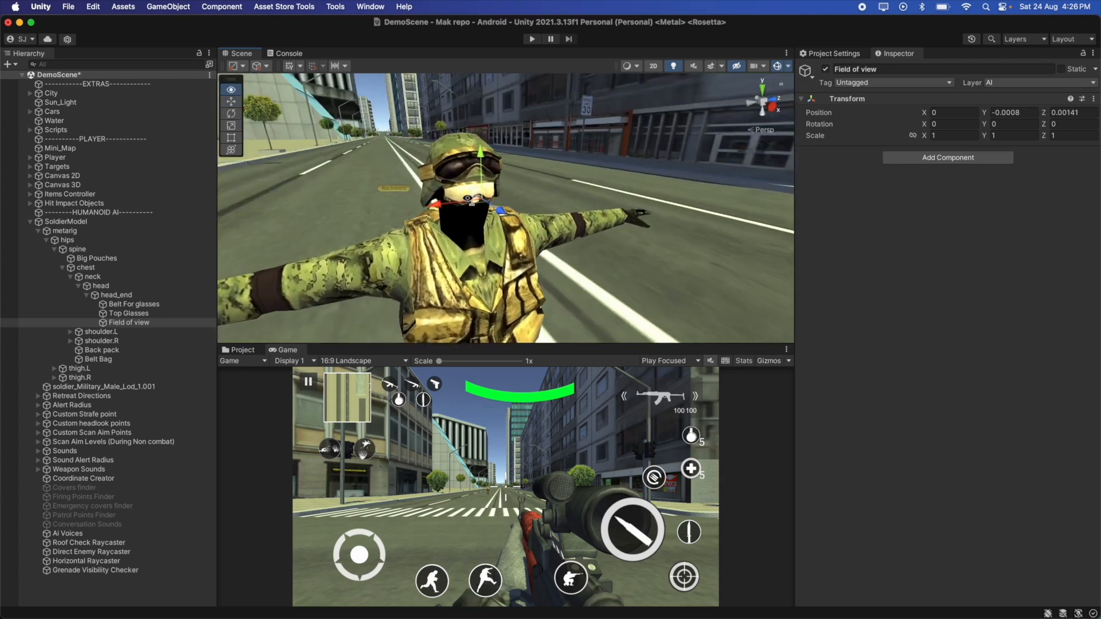
{"action": "mouse_move", "coordinate": [469, 198]}
{"action": "right_mouse_down"}
{"action": "mouse_move", "coordinate": [519, 202]}
{"action": "mouse_move", "coordinate": [433, 198]}
{"action": "mouse_move", "coordinate": [463, 206]}
{"action": "right_mouse_up"}
{"action": "scroll", "coordinate": [433, 198], "scroll_direction": "down", "scroll_amount": 3}
{"action": "scroll", "coordinate": [463, 206], "scroll_direction": "up", "scroll_amount": 5}
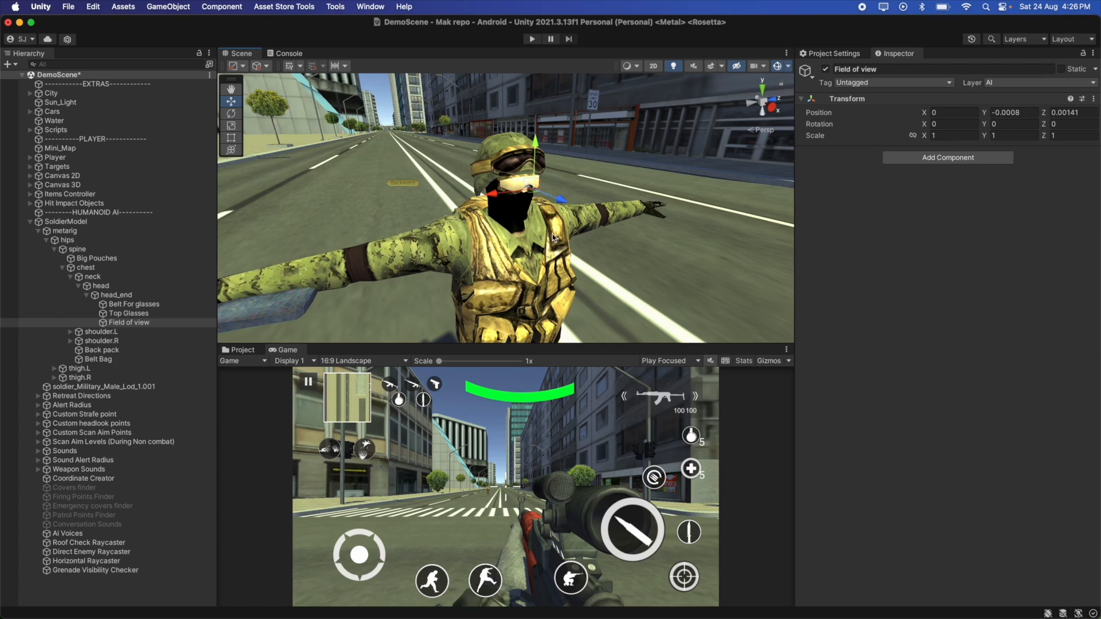
Duplicate the Field of view object and rename the copy "Hid To Unhid Enemy Switcher".
{"action": "left_click", "coordinate": [202, 325]}
{"action": "key", "text": "super+d"}
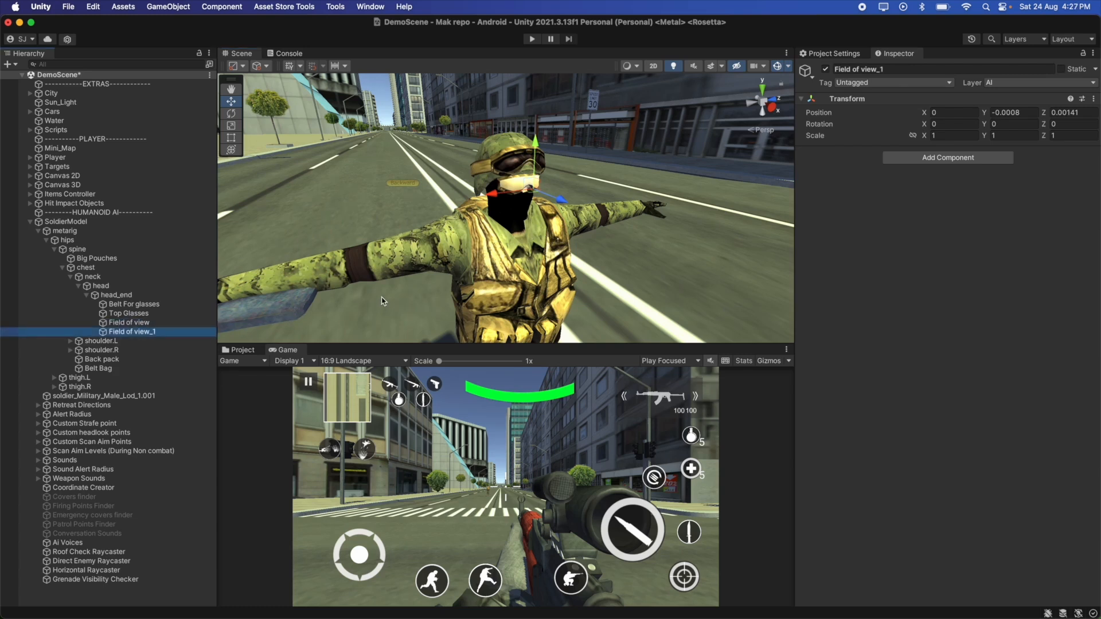
{"action": "left_click", "coordinate": [903, 69]}
{"action": "type", "text": "Hi"}
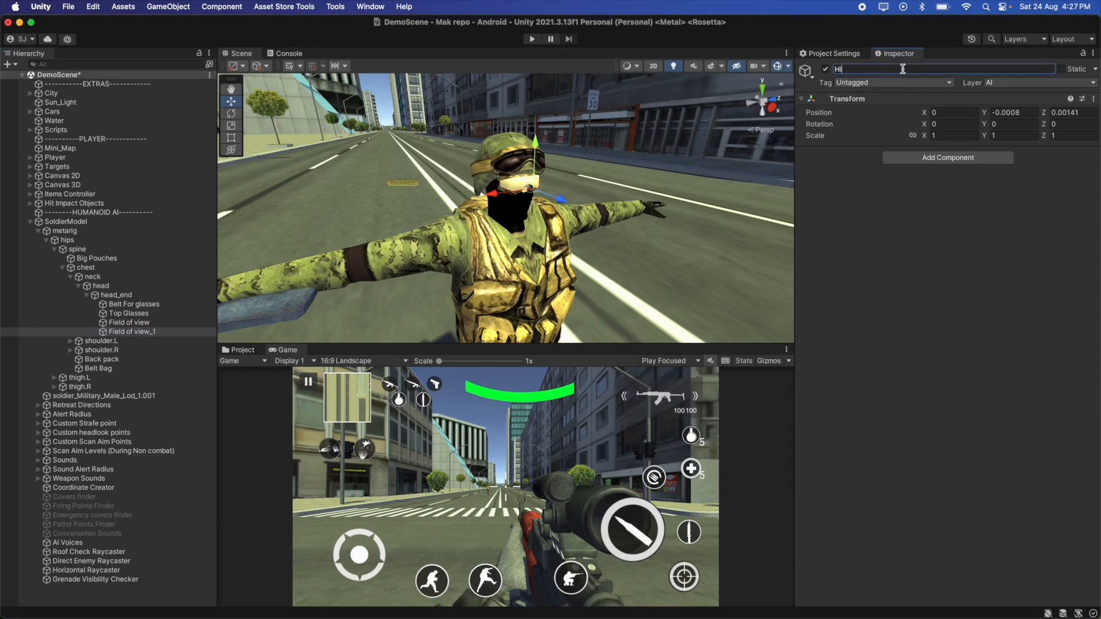
{"action": "type", "text": "d To Unhid Enemy Switcher"}
{"action": "key", "text": "Return"}
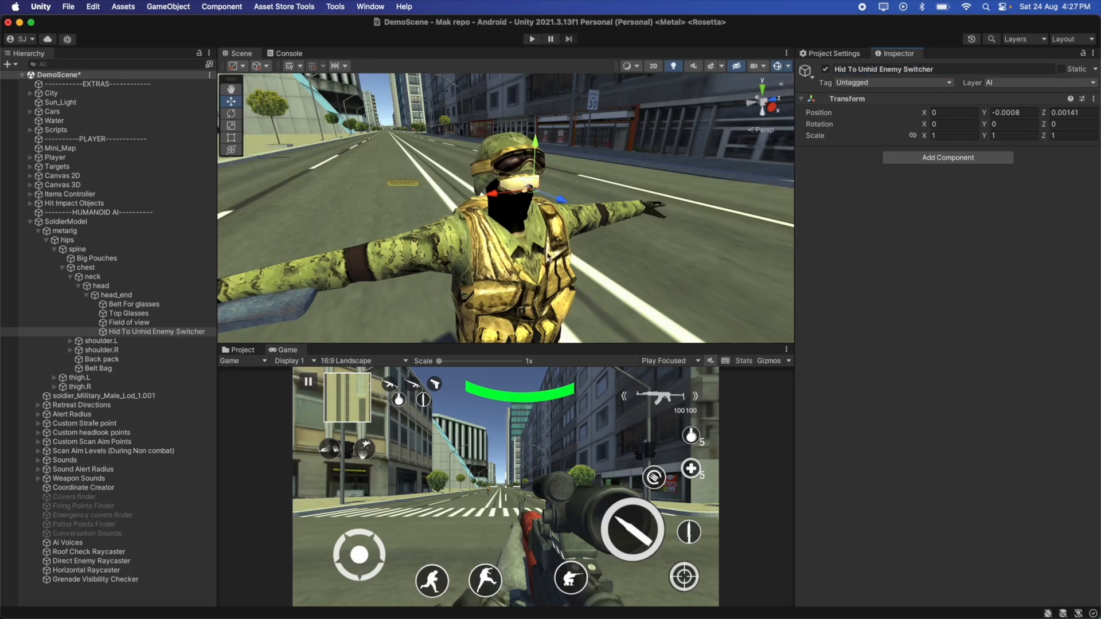
Move the Hid To Unhid Enemy Switcher object forward to about Z 0.00648, ahead of the soldier's face, and check its placement.
{"action": "key", "text": "f"}
{"action": "scroll", "coordinate": [676, 184], "scroll_direction": "down", "scroll_amount": 5}
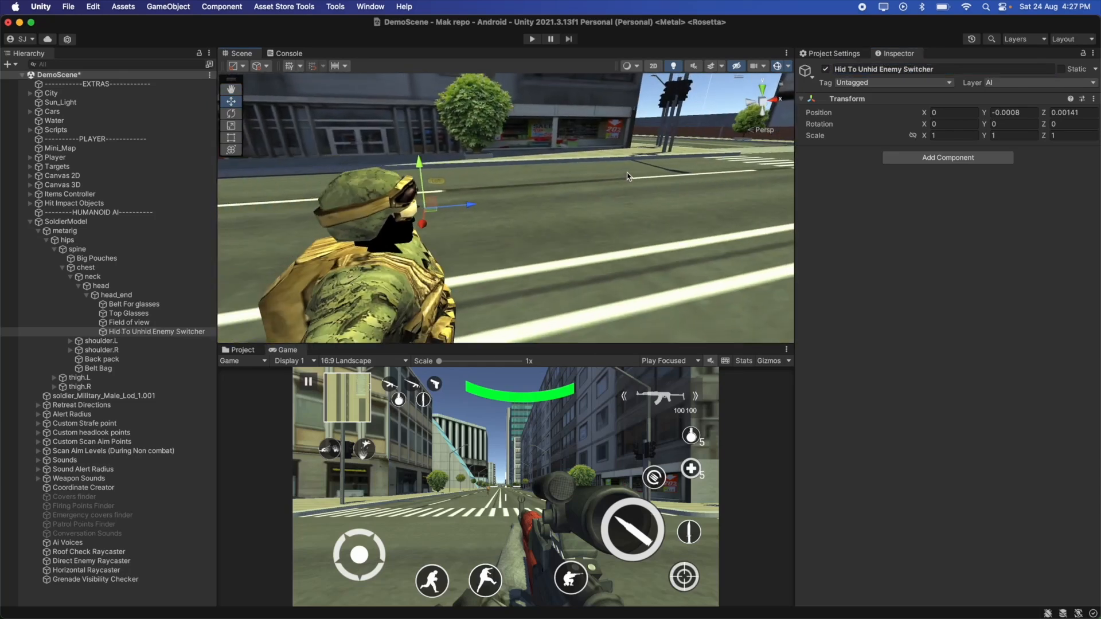
{"action": "left_click_drag", "start_coordinate": [468, 203], "coordinate": [574, 201]}
{"action": "scroll", "coordinate": [490, 218], "scroll_direction": "down", "scroll_amount": 1}
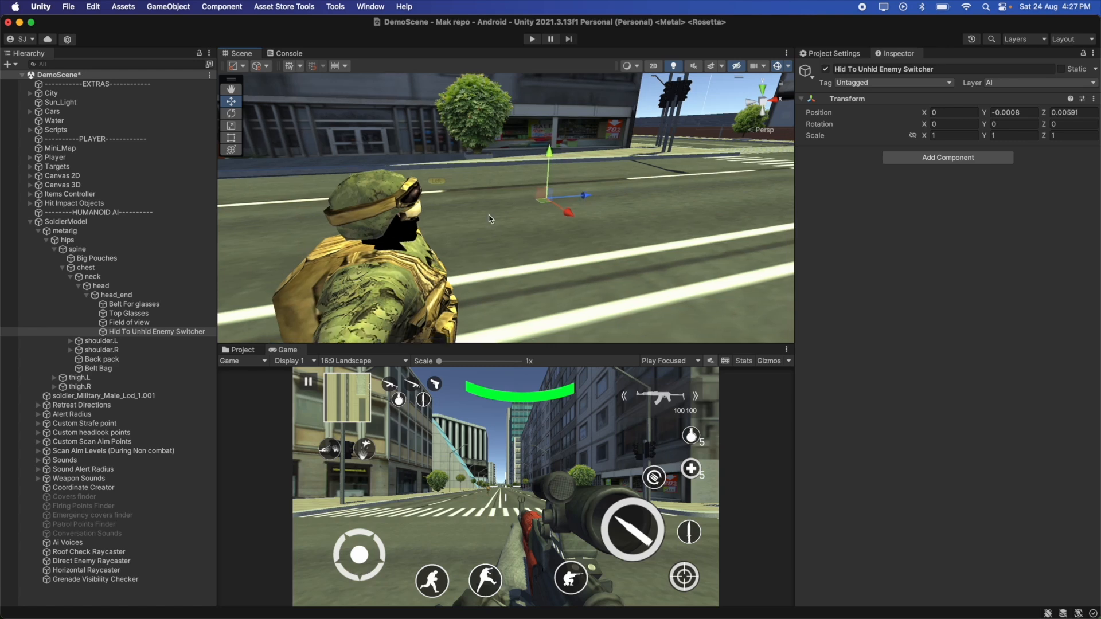
{"action": "scroll", "coordinate": [489, 217], "scroll_direction": "down", "scroll_amount": 3}
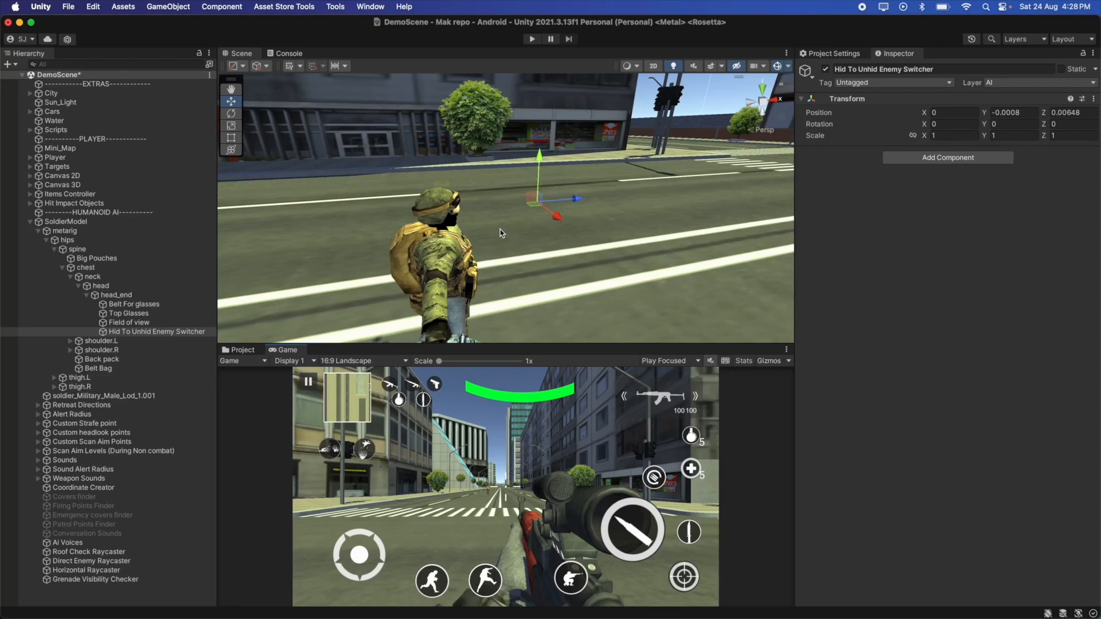
{"action": "right_click_drag", "start_coordinate": [500, 230], "coordinate": [679, 151]}
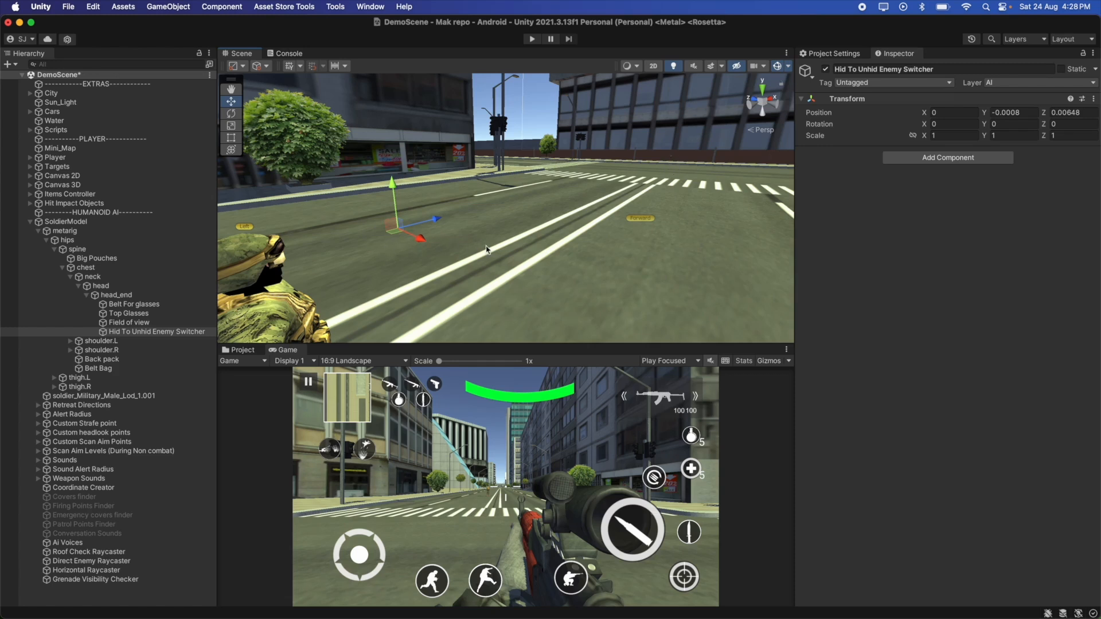
{"action": "right_click_drag", "start_coordinate": [486, 248], "coordinate": [429, 252]}
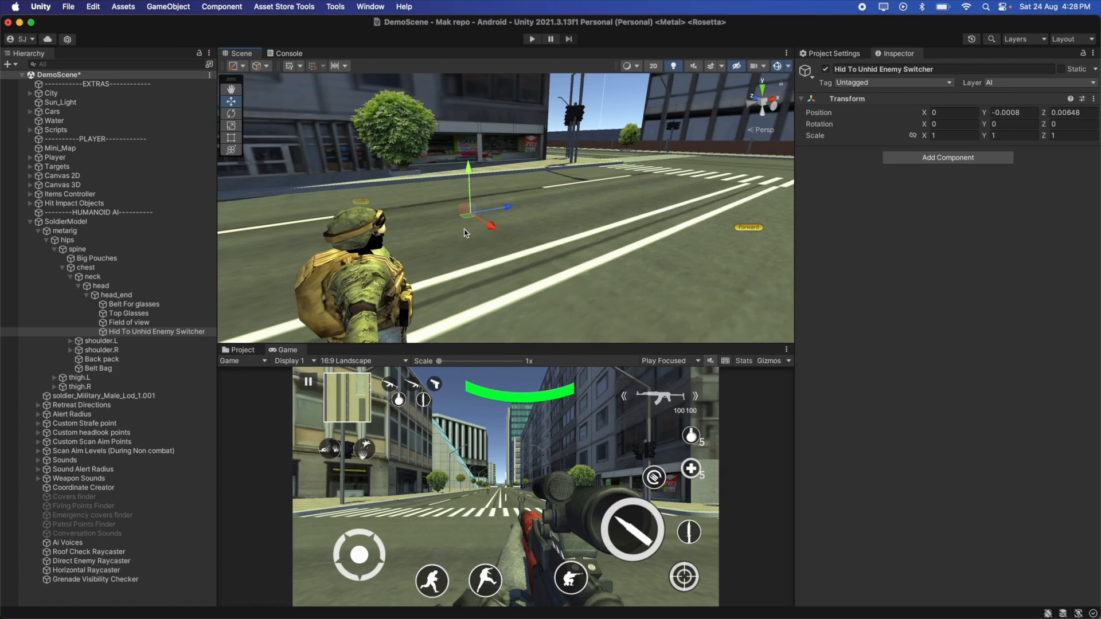
{"action": "scroll", "coordinate": [464, 229], "scroll_direction": "down", "scroll_amount": 5}
{"action": "scroll", "coordinate": [474, 254], "scroll_direction": "up", "scroll_amount": 5}
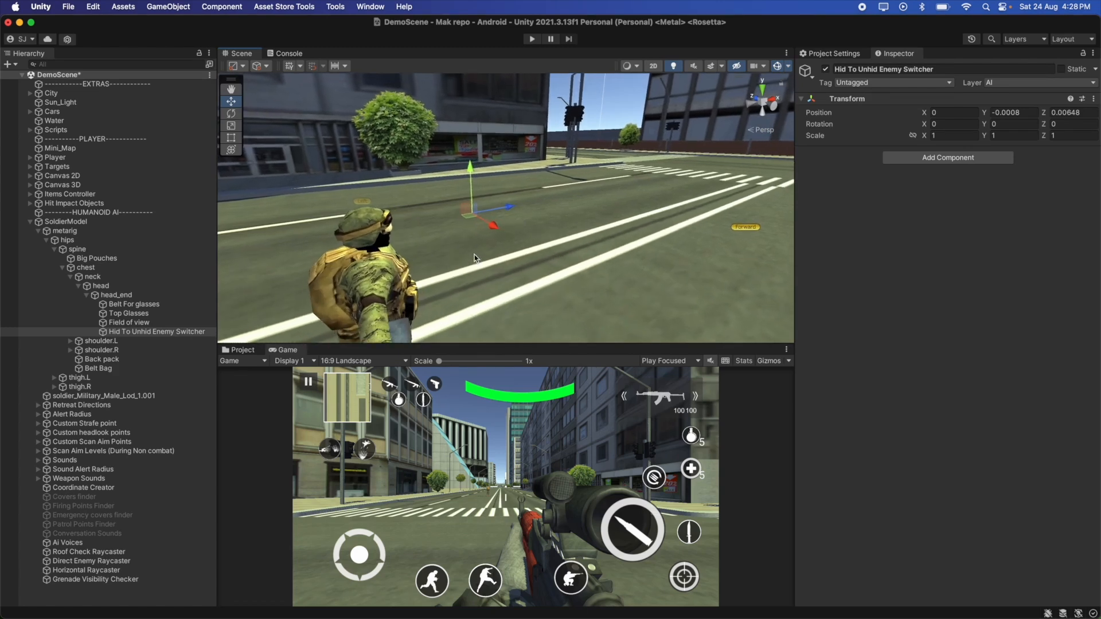
{"action": "scroll", "coordinate": [479, 258], "scroll_direction": "down", "scroll_amount": 1}
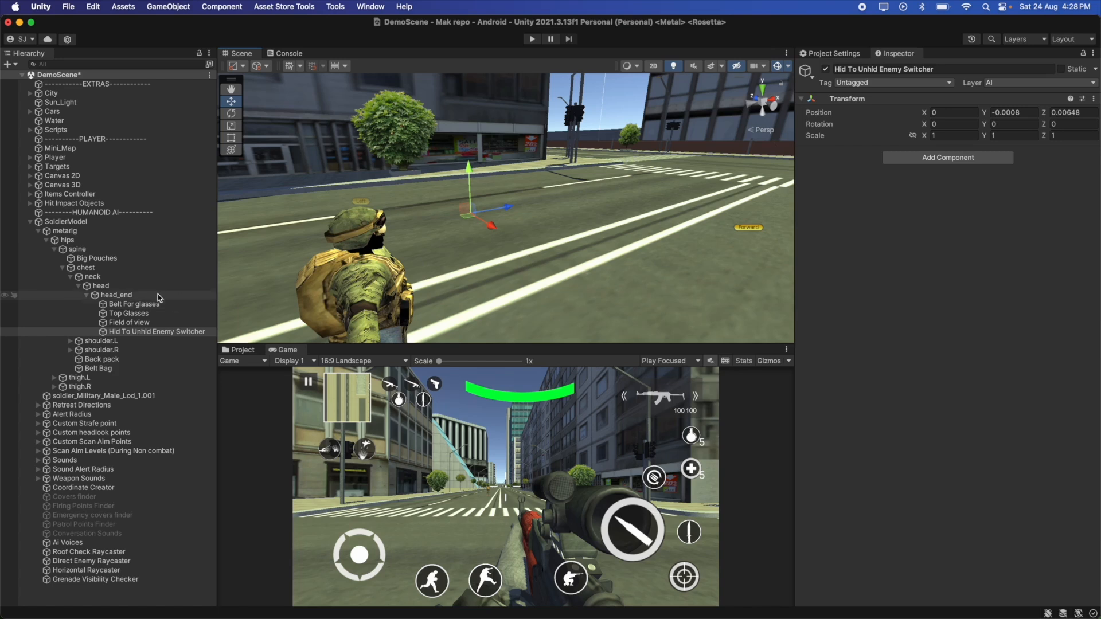
Assign Field of view and Hid To Unhid Enemy Switcher to their matching references in SoldierModel's Find Enemies script.
{"action": "left_click", "coordinate": [93, 224]}
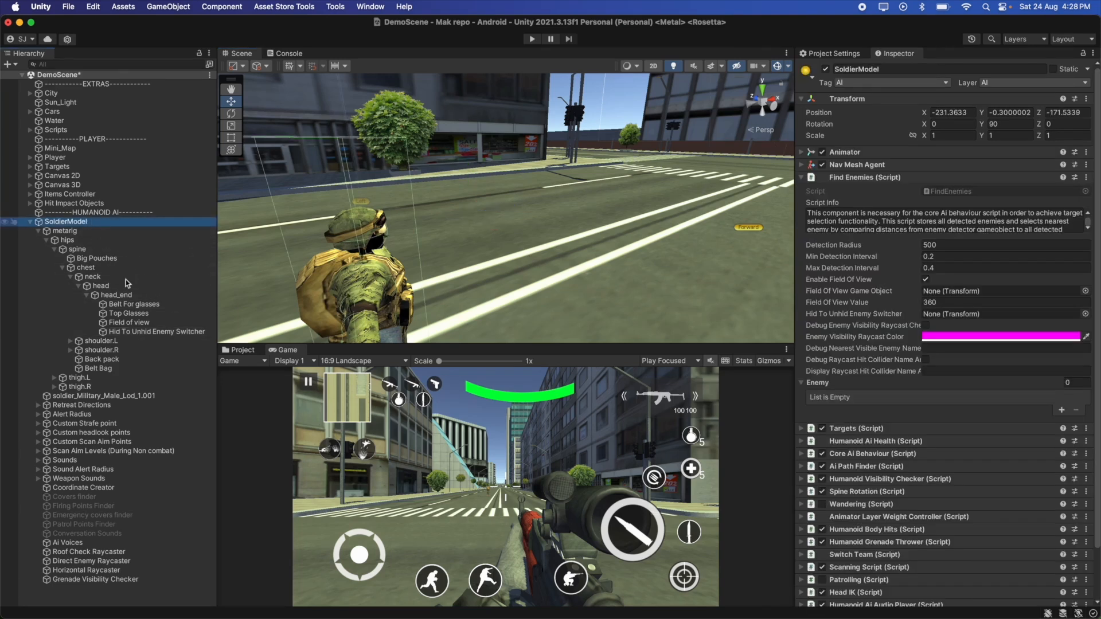
{"action": "left_click_drag", "start_coordinate": [173, 323], "coordinate": [952, 291]}
{"action": "left_click_drag", "start_coordinate": [172, 332], "coordinate": [956, 315]}
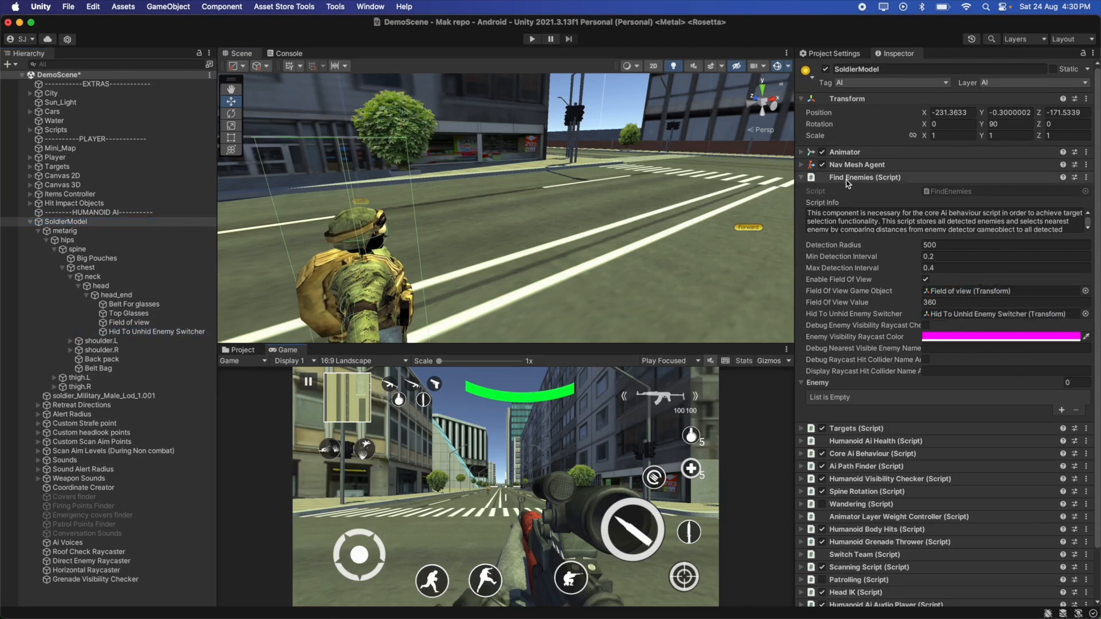
{"action": "left_click", "coordinate": [848, 178]}
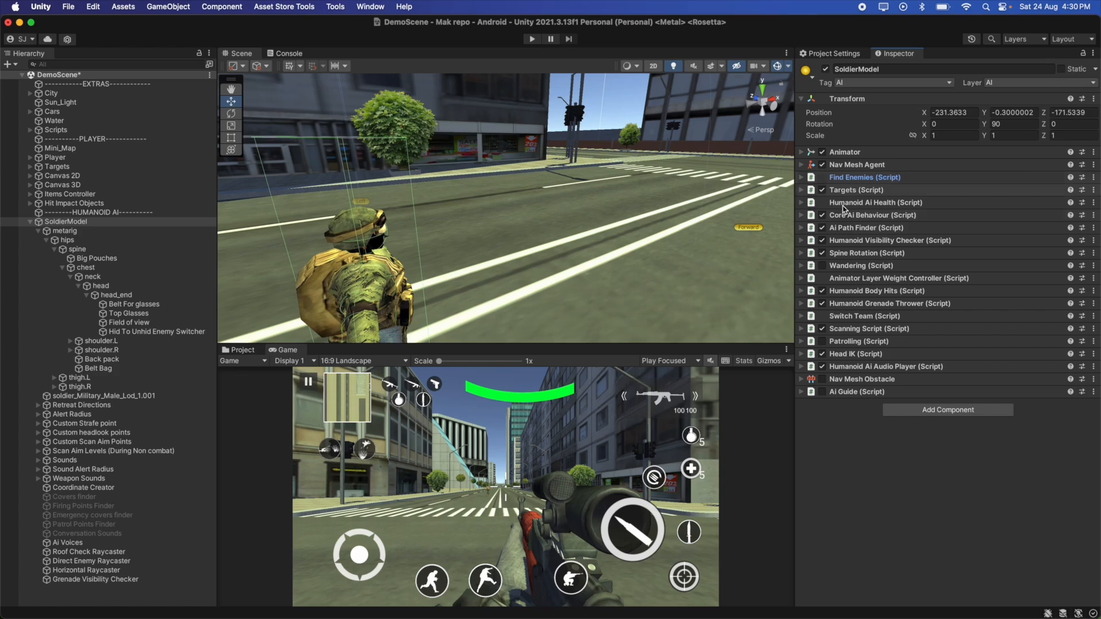
Duplicate the Field of view object and rename the copy "Vision Obstacle Enemy Raycaster" for the Humanoid Visibility Checker.
{"action": "left_click", "coordinate": [845, 241]}
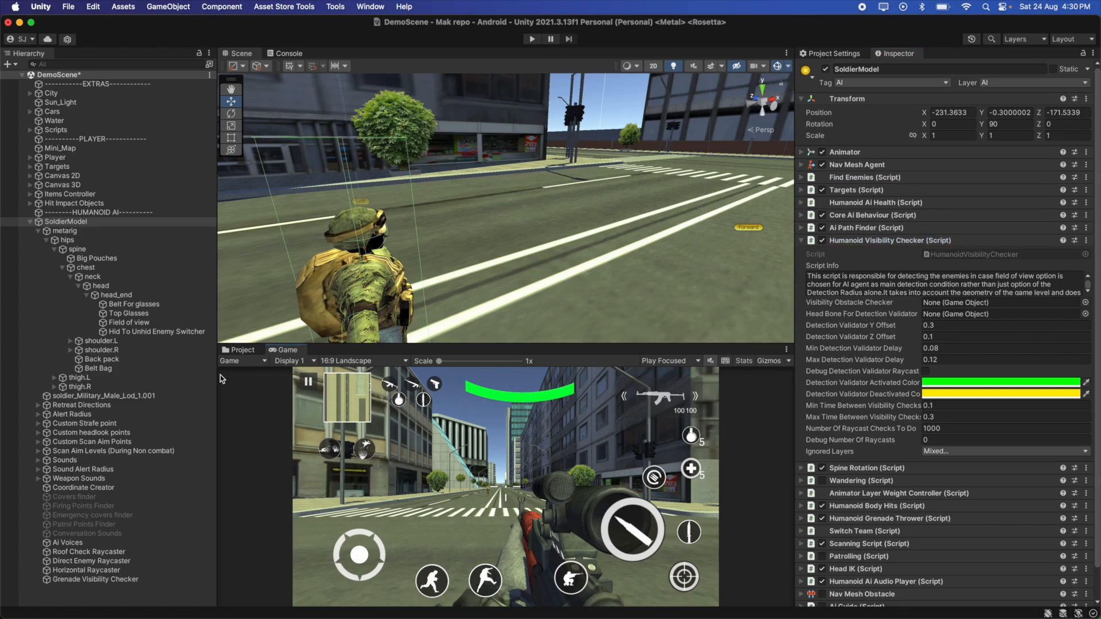
{"action": "left_click", "coordinate": [150, 323]}
{"action": "key", "text": "super+d"}
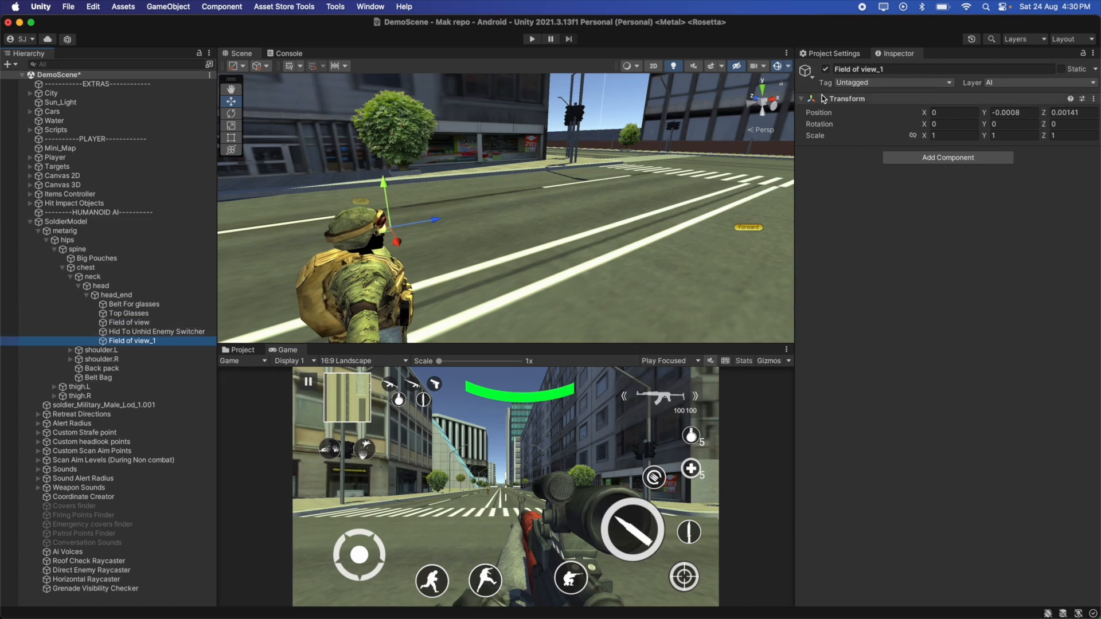
{"action": "left_click", "coordinate": [884, 69]}
{"action": "type", "text": "Vis"}
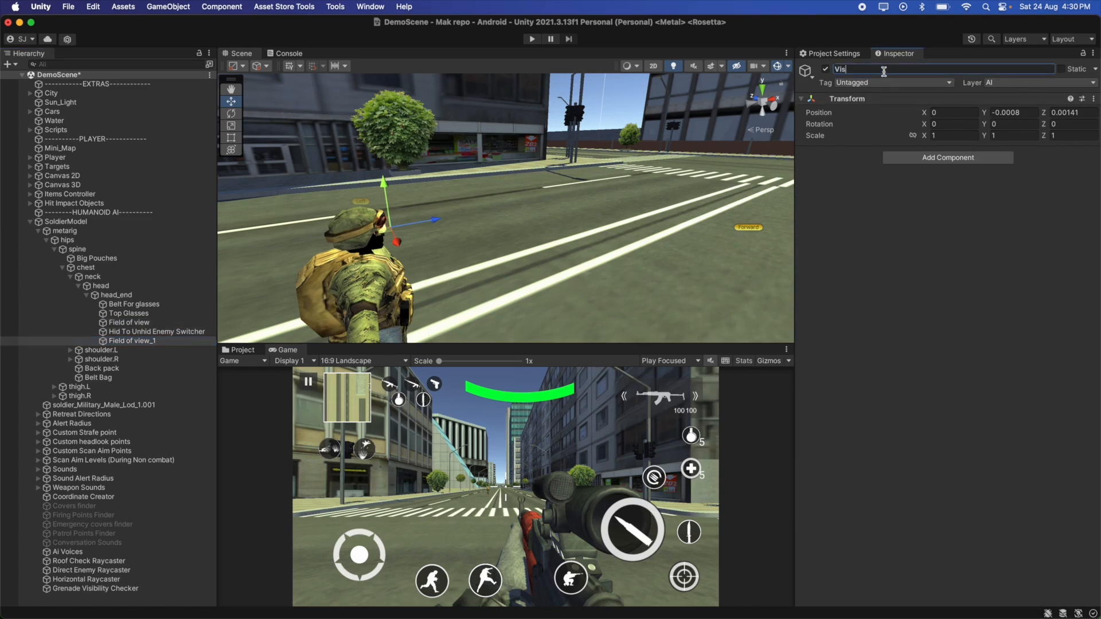
{"action": "type", "text": "ion Obstacle Enemy Racyaster"}
{"action": "key", "text": "Return"}
{"action": "double_click", "coordinate": [927, 68]}
{"action": "type", "text": "Ra"}
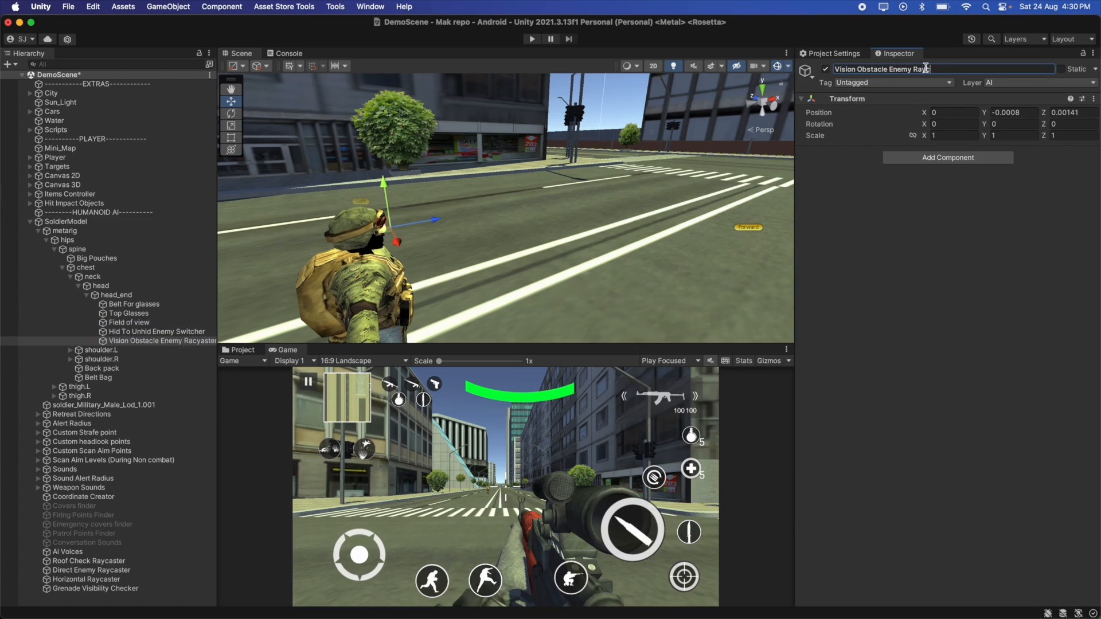
{"action": "type", "text": "ycaster"}
{"action": "left_click", "coordinate": [489, 417]}
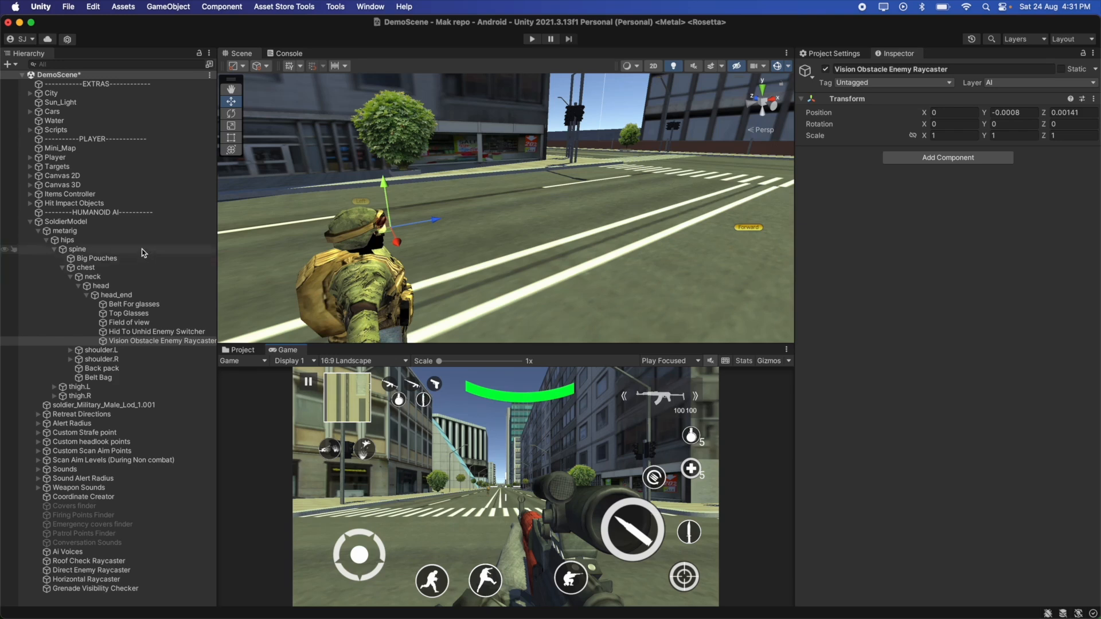
In SoldierModel's Humanoid Visibility Checker, assign Vision Obstacle Enemy Raycaster as Visibility Obstacle Checker and head as Head Bone For Detection Validator.
{"action": "left_click", "coordinate": [123, 223]}
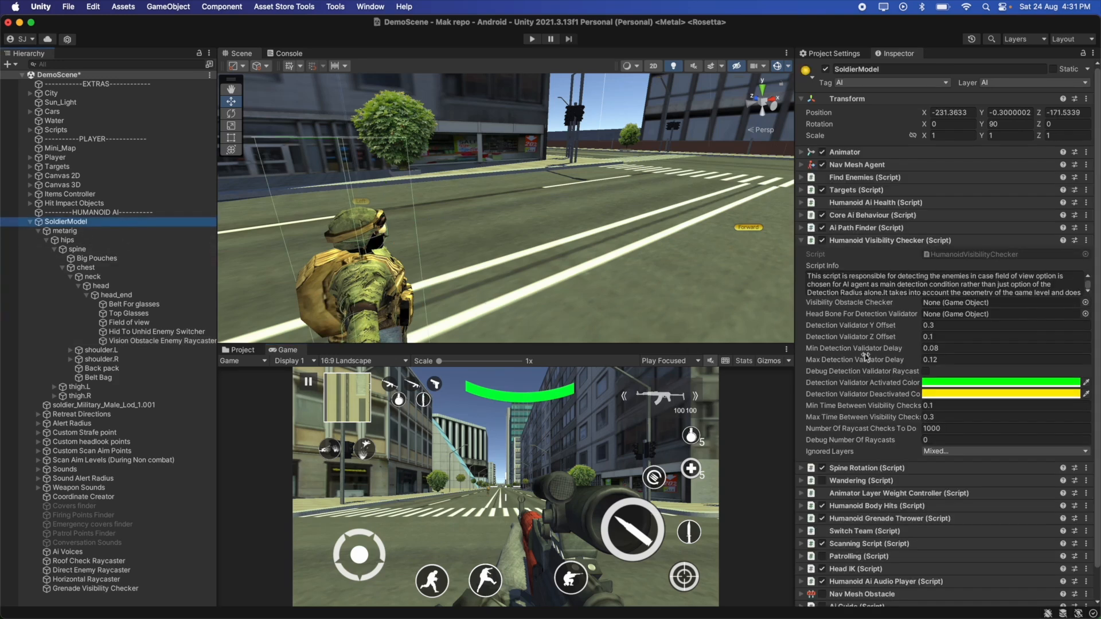
{"action": "scroll", "coordinate": [866, 357], "scroll_direction": "down", "scroll_amount": 2}
{"action": "left_click_drag", "start_coordinate": [155, 341], "coordinate": [931, 271]}
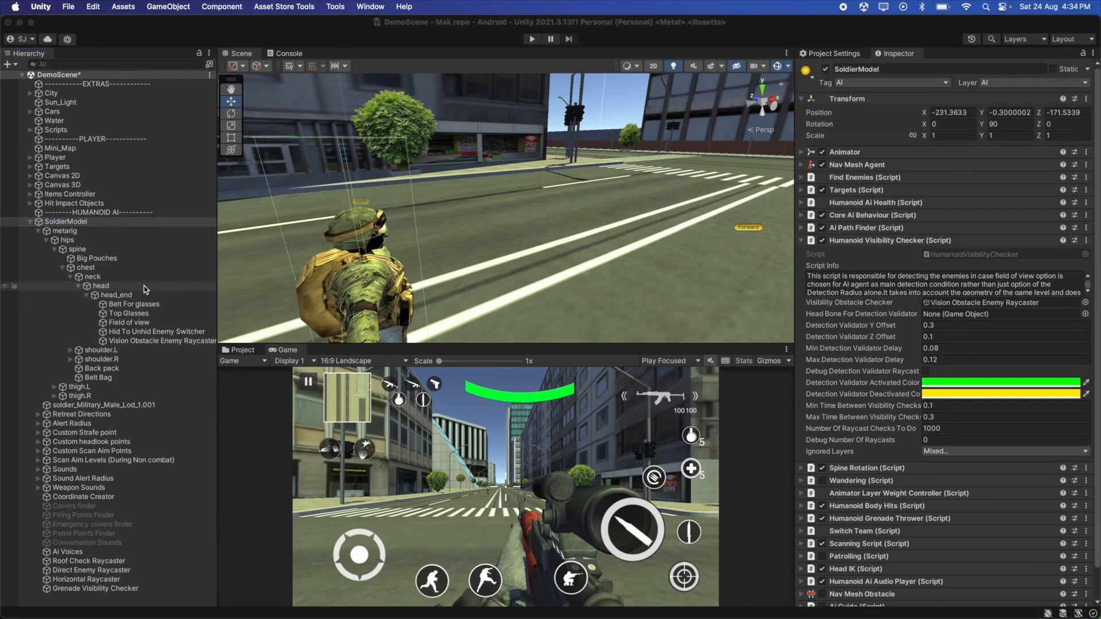
{"action": "left_click_drag", "start_coordinate": [987, 342], "coordinate": [983, 315]}
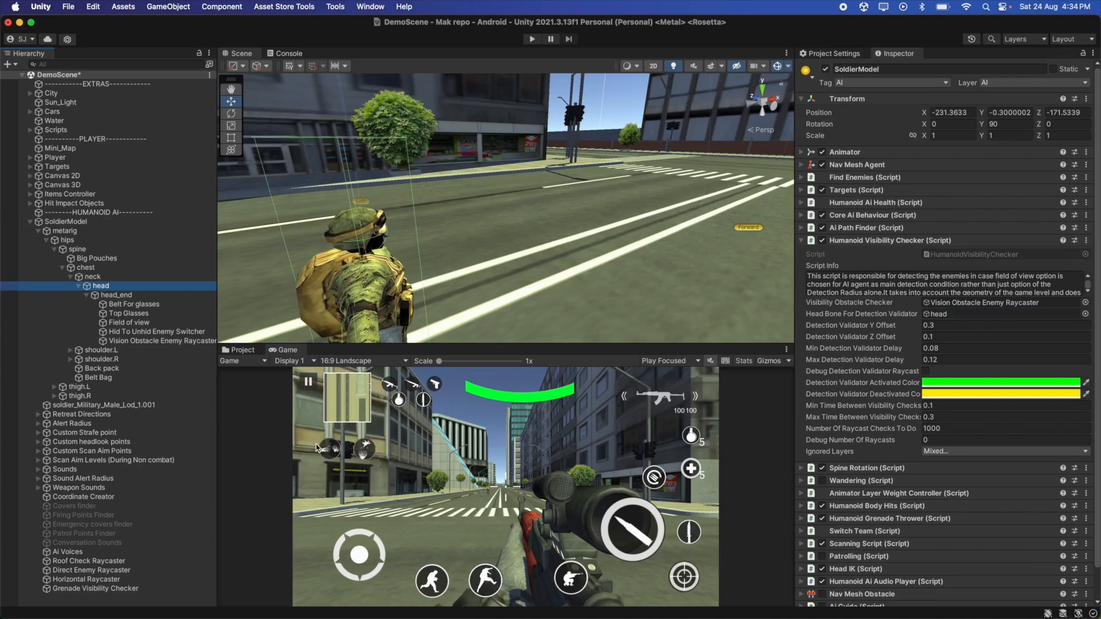
{"action": "left_click", "coordinate": [62, 267]}
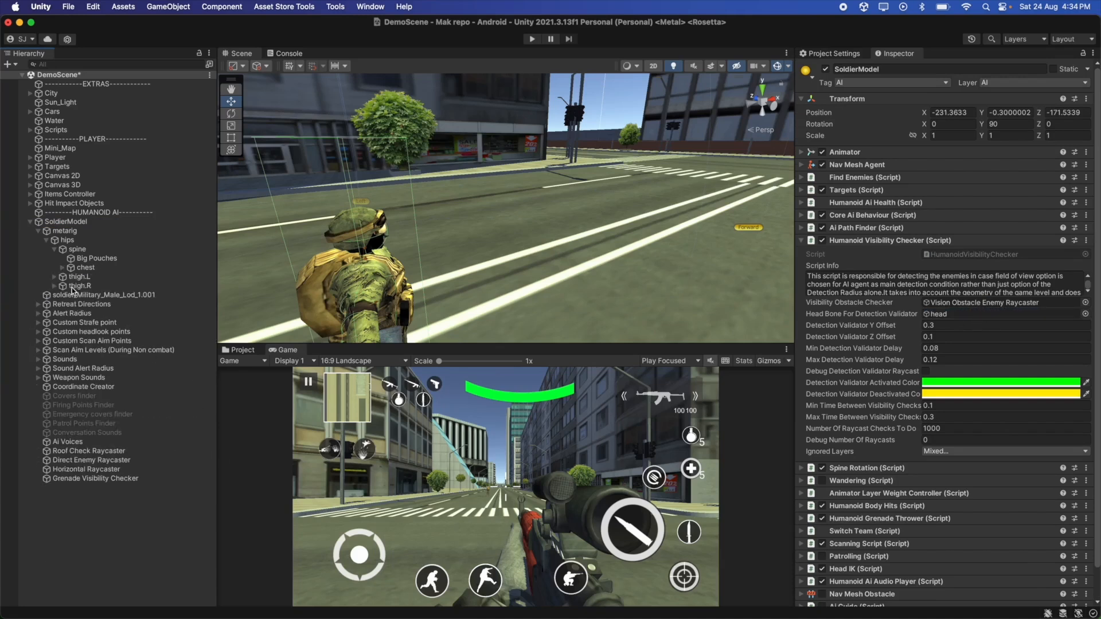
{"action": "left_click", "coordinate": [55, 249]}
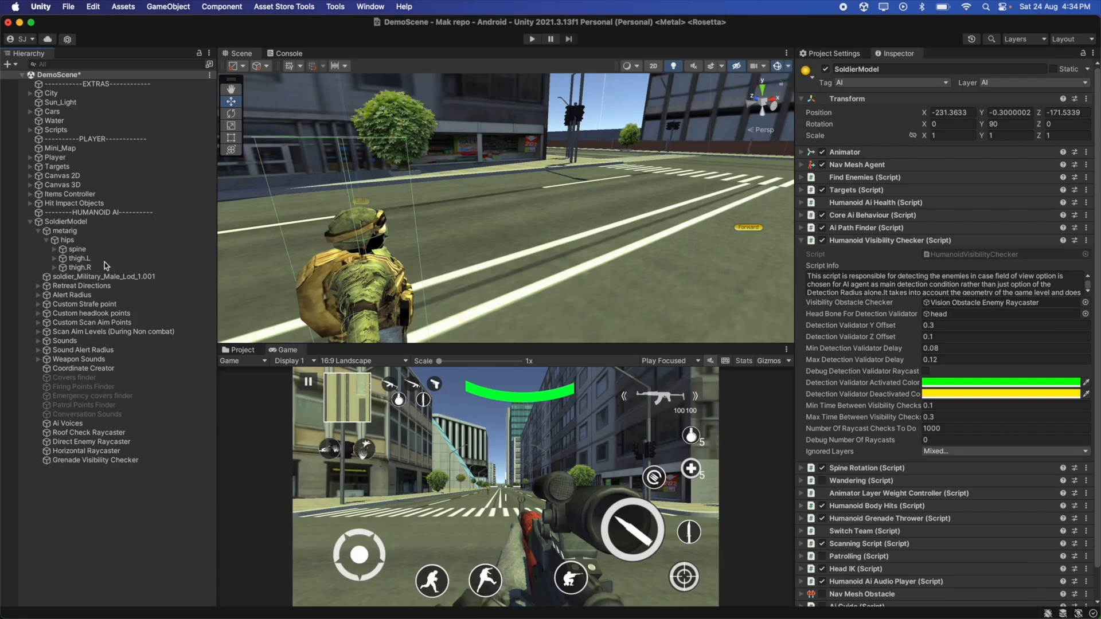
Move the Shooting point under Weapon_M16(Clone) to the tip of the barrel, at about Y 0.00064, Z 0.00694.
{"action": "scroll", "coordinate": [447, 269], "scroll_direction": "down", "scroll_amount": 5}
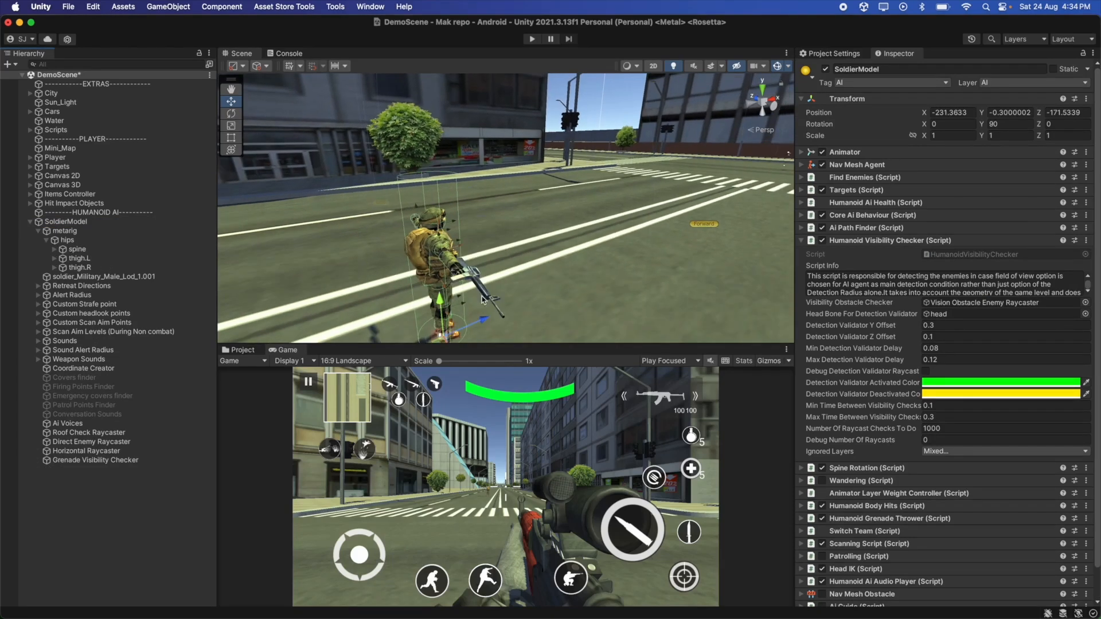
{"action": "left_click", "coordinate": [472, 275]}
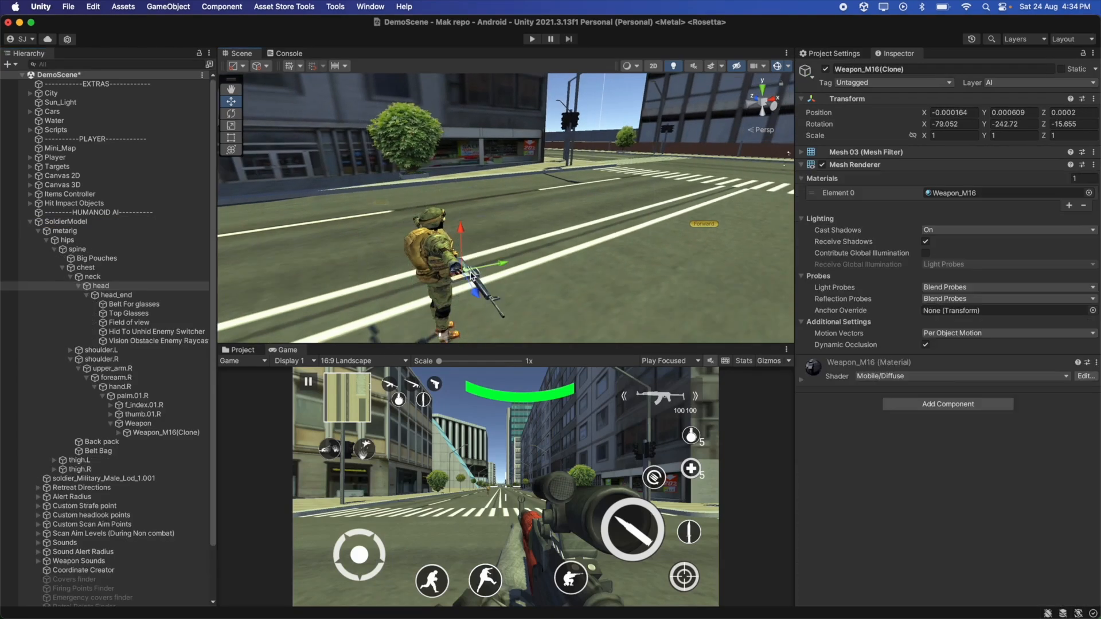
{"action": "left_click", "coordinate": [168, 434]}
{"action": "key", "text": "Right"}
{"action": "left_click", "coordinate": [166, 442]}
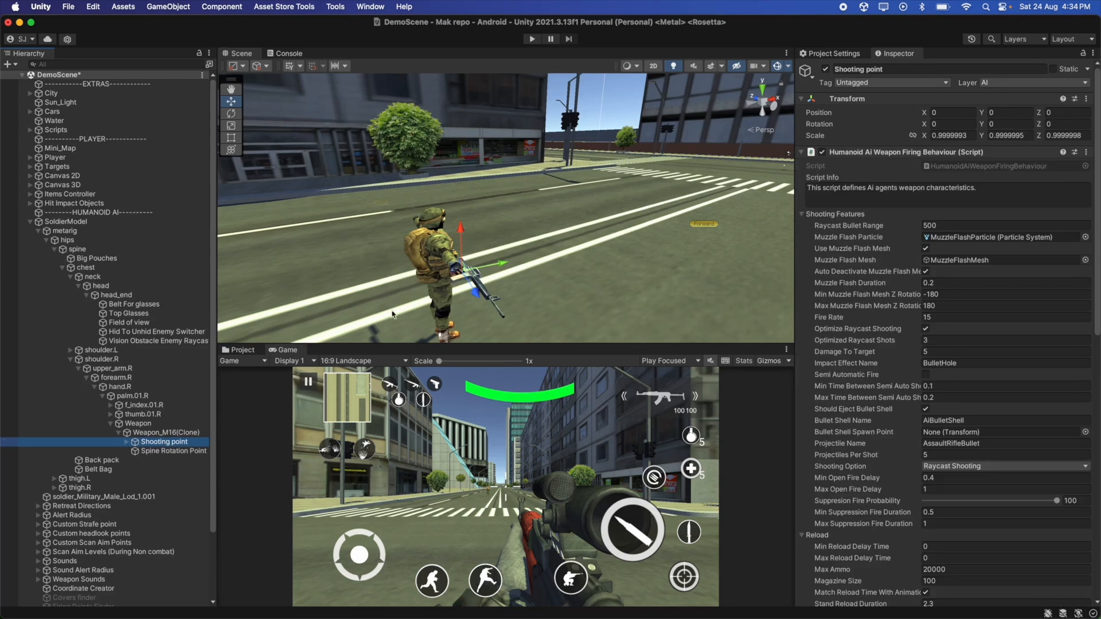
{"action": "right_click_drag", "start_coordinate": [442, 257], "coordinate": [481, 265]}
{"action": "scroll", "coordinate": [376, 290], "scroll_direction": "up", "scroll_amount": 5}
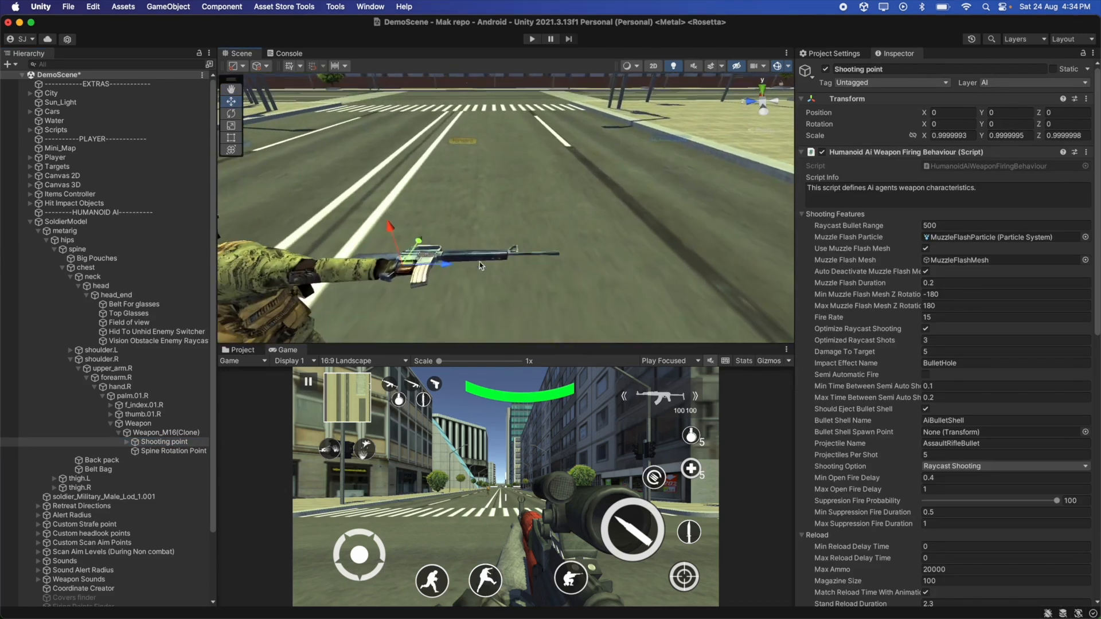
{"action": "left_click", "coordinate": [762, 89]}
{"action": "left_click", "coordinate": [764, 102]}
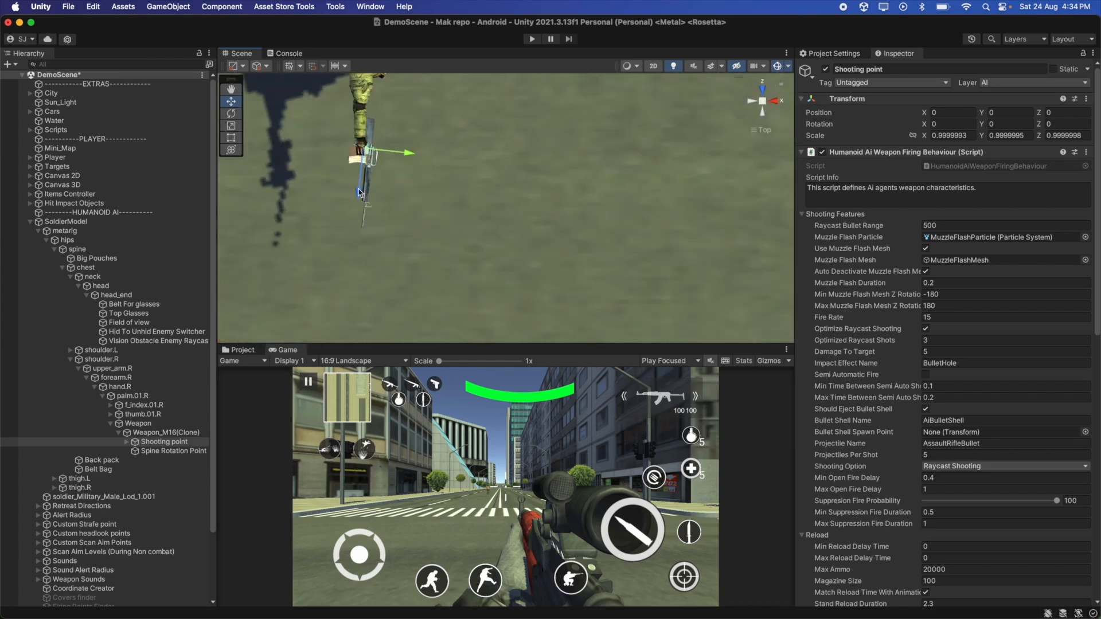
{"action": "left_click_drag", "start_coordinate": [359, 198], "coordinate": [356, 274]}
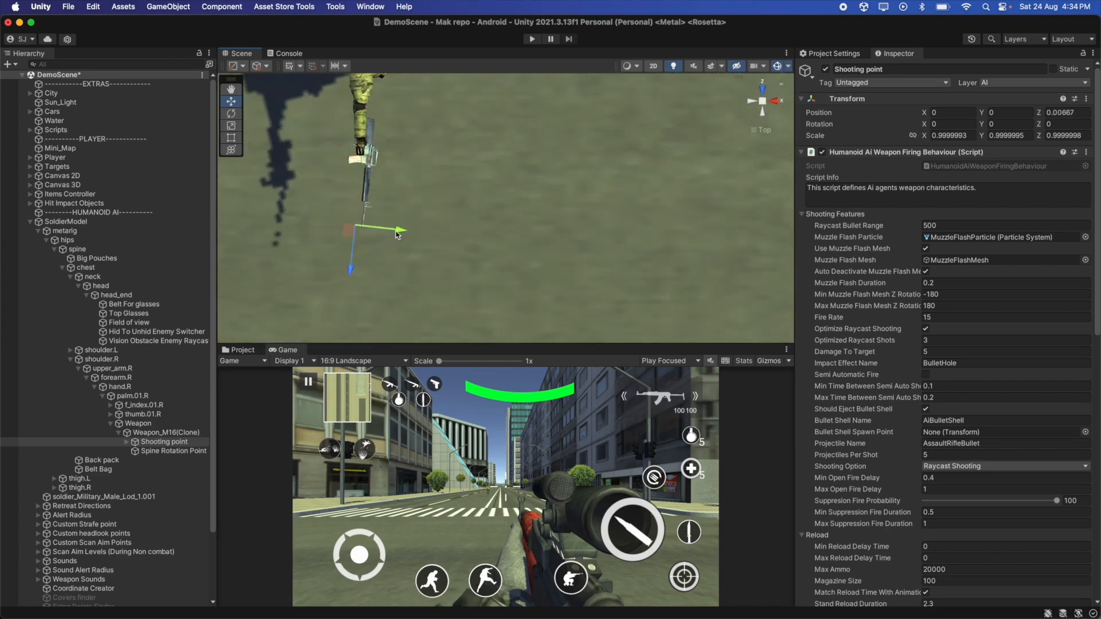
{"action": "left_click_drag", "start_coordinate": [404, 232], "coordinate": [407, 232]}
{"action": "left_click_drag", "start_coordinate": [359, 270], "coordinate": [359, 274]}
Nudge the Shooting point vertically to about X -2e-05 so it lines up with the rifle's muzzle.
{"action": "right_click_drag", "start_coordinate": [447, 209], "coordinate": [607, 226]}
{"action": "left_click", "coordinate": [762, 101]}
{"action": "right_click_drag", "start_coordinate": [642, 189], "coordinate": [476, 114]}
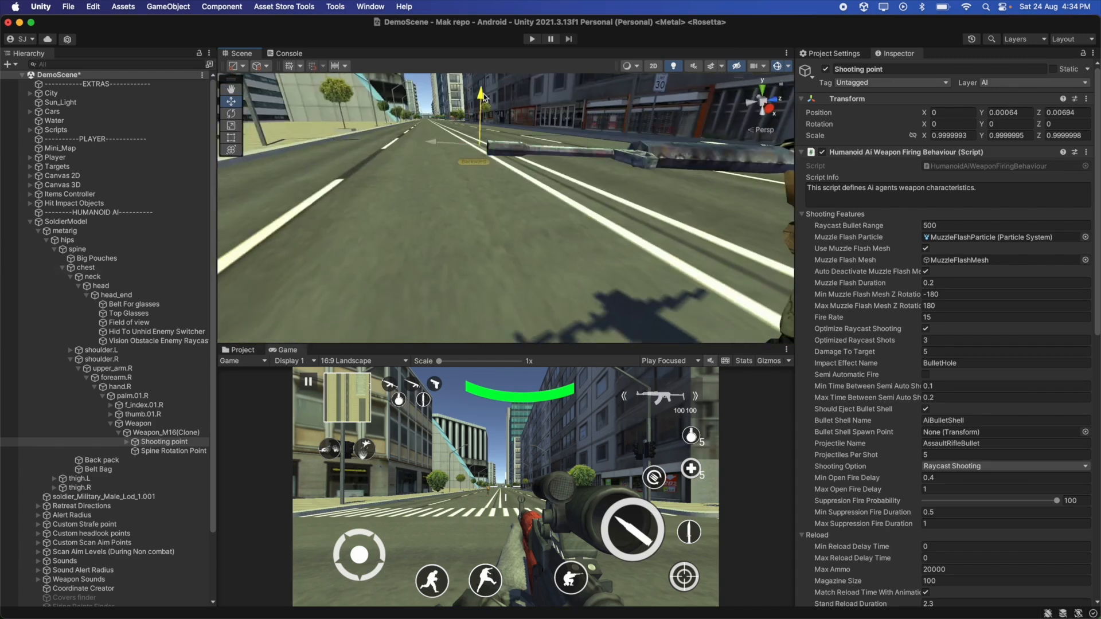
{"action": "left_click_drag", "start_coordinate": [476, 114], "coordinate": [477, 120]}
{"action": "scroll", "coordinate": [477, 121], "scroll_direction": "down", "scroll_amount": 2}
{"action": "scroll", "coordinate": [477, 120], "scroll_direction": "down", "scroll_amount": 3}
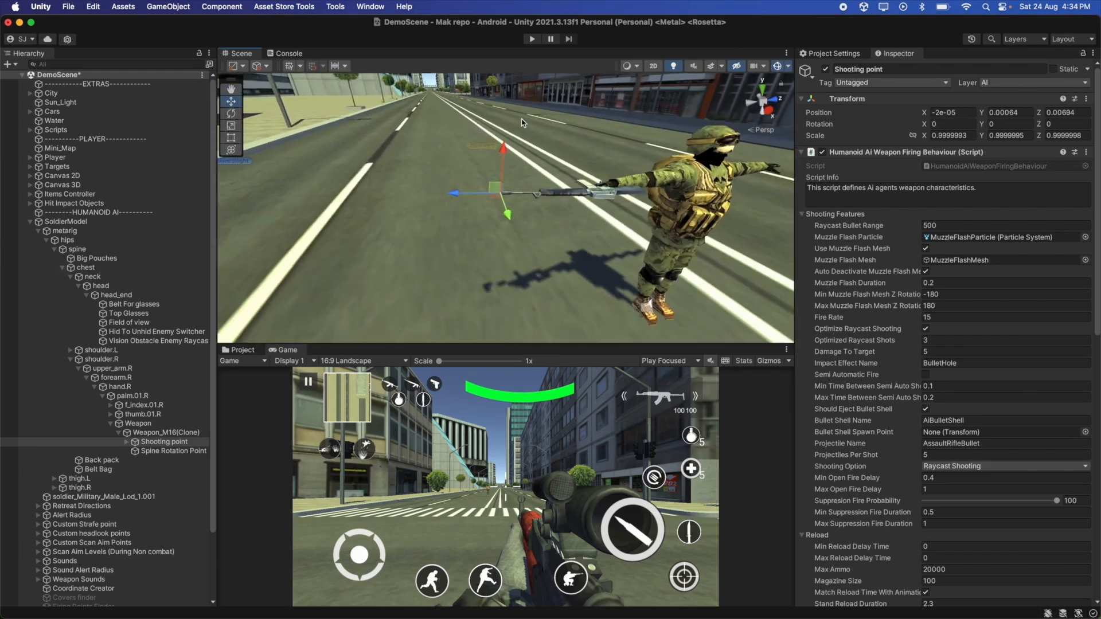
Set the Shooting point's scale to 1 on the X, Y and Z axes.
{"action": "left_click", "coordinate": [944, 134]}
{"action": "type", "text": "1"}
{"action": "key", "text": "Tab"}
{"action": "type", "text": "1"}
{"action": "key", "text": "Tab"}
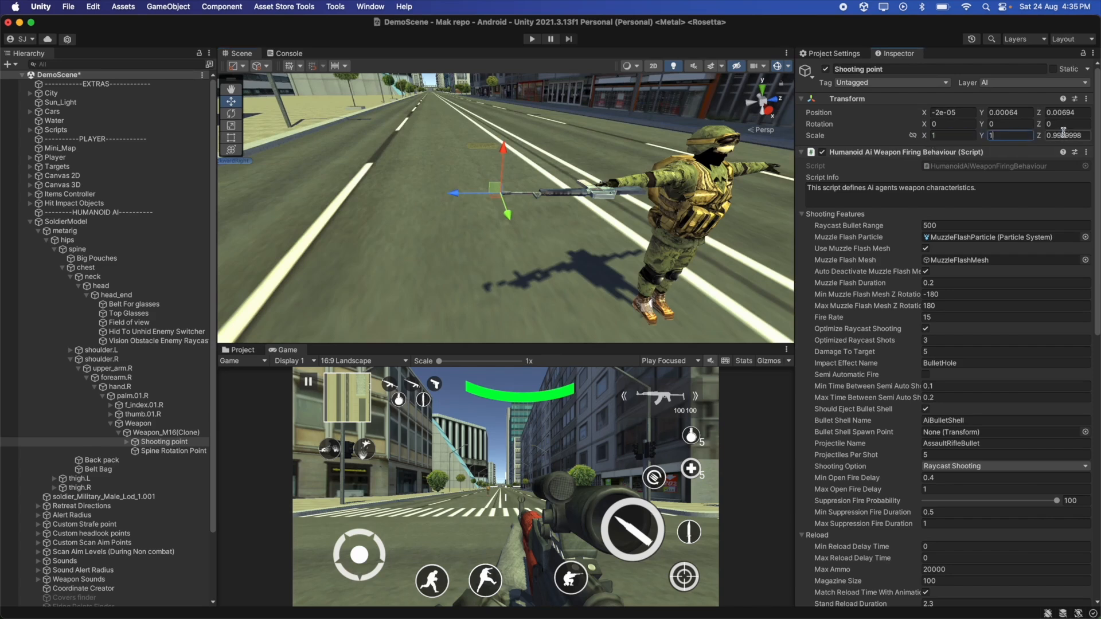
{"action": "type", "text": "1"}
{"action": "left_click", "coordinate": [650, 361]}
In the Shooting point's firing script, assign Weapon_M16(Clone) as Weapon Mesh and the Soldier animation StandReloadAnimationClip as Stand Reload Clip.
{"action": "scroll", "coordinate": [817, 441], "scroll_direction": "down", "scroll_amount": 10}
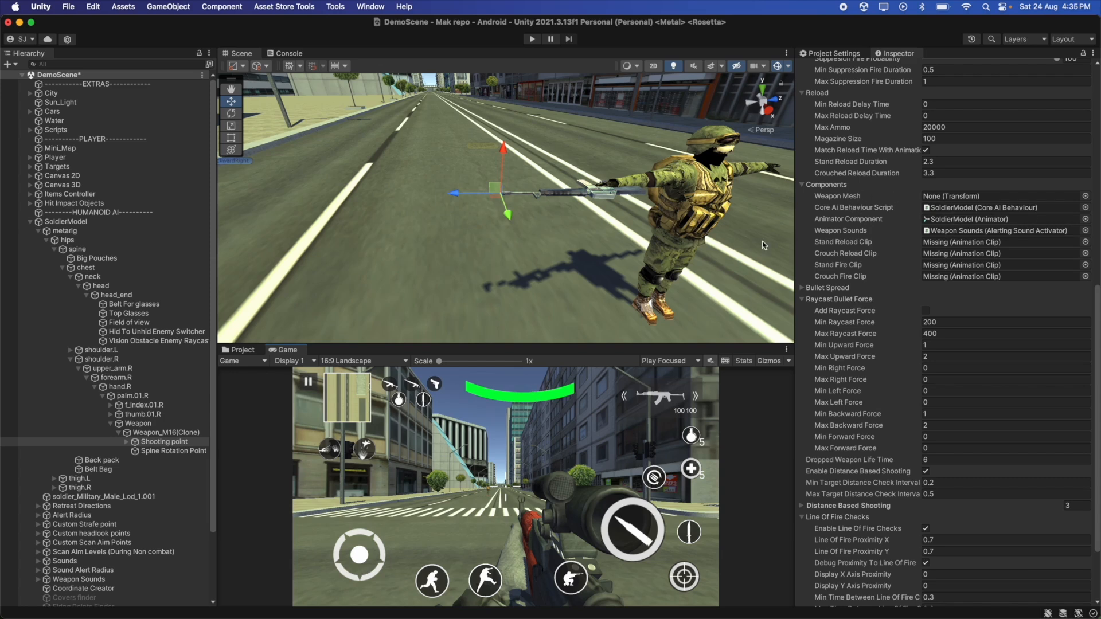
{"action": "mouse_move", "coordinate": [165, 441]}
{"action": "left_mouse_down"}
{"action": "mouse_move", "coordinate": [201, 441]}
{"action": "mouse_move", "coordinate": [968, 199]}
{"action": "left_mouse_up"}
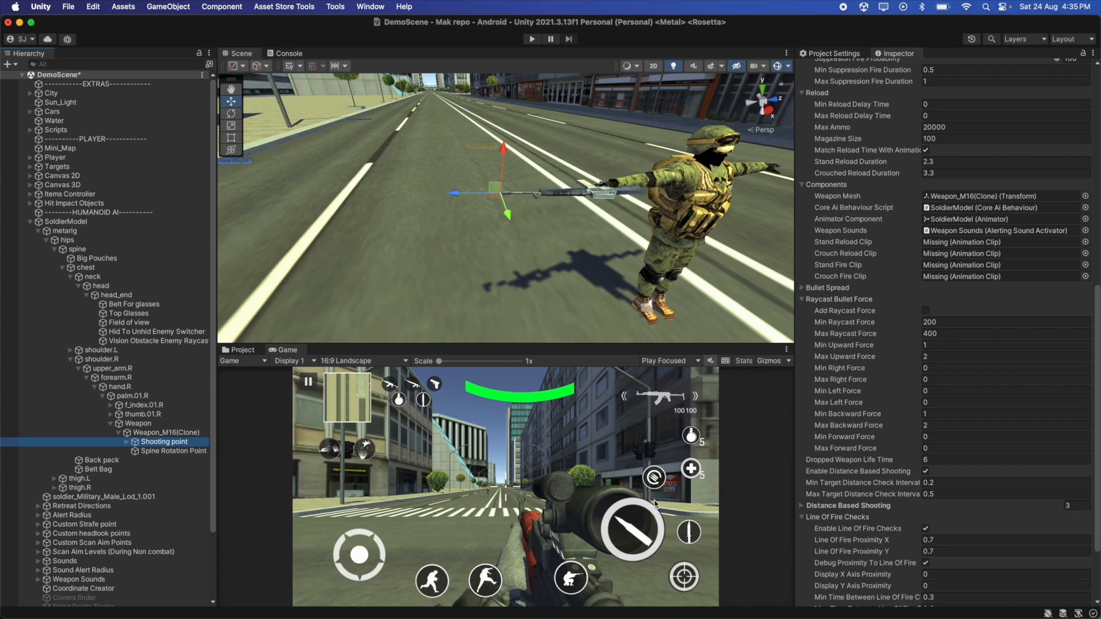
{"action": "left_click", "coordinate": [242, 350]}
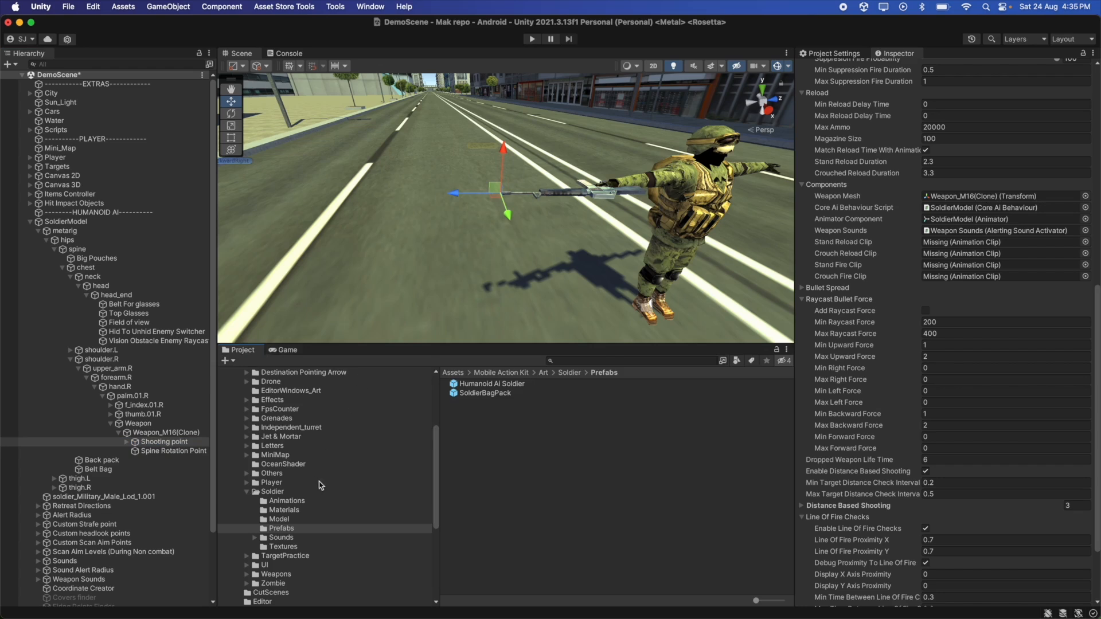
{"action": "left_click", "coordinate": [307, 501]}
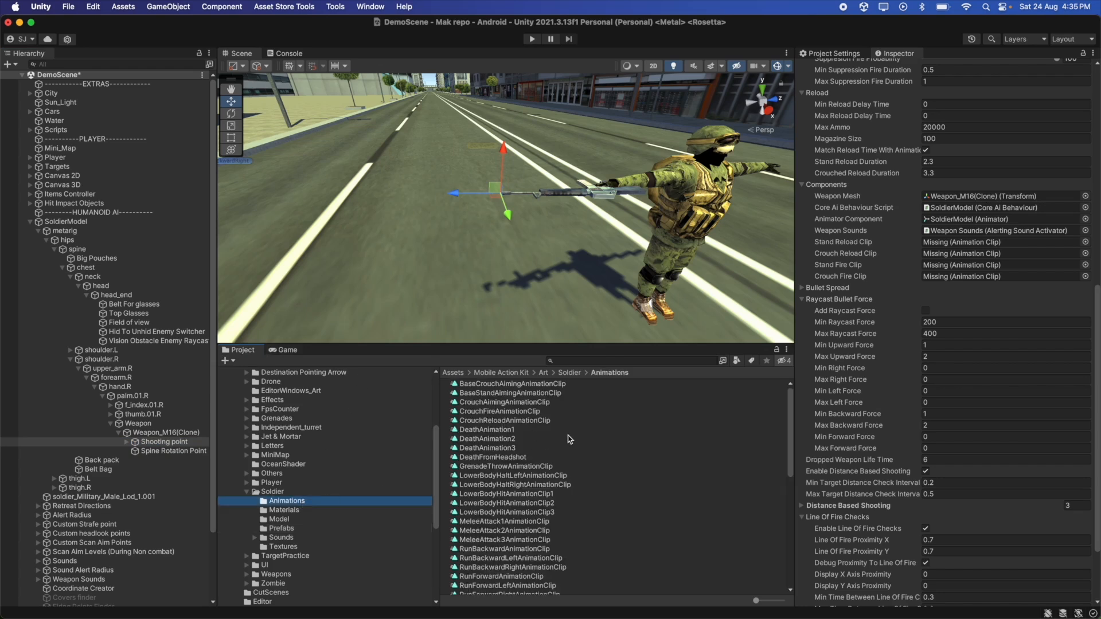
{"action": "scroll", "coordinate": [566, 432], "scroll_direction": "down", "scroll_amount": 10}
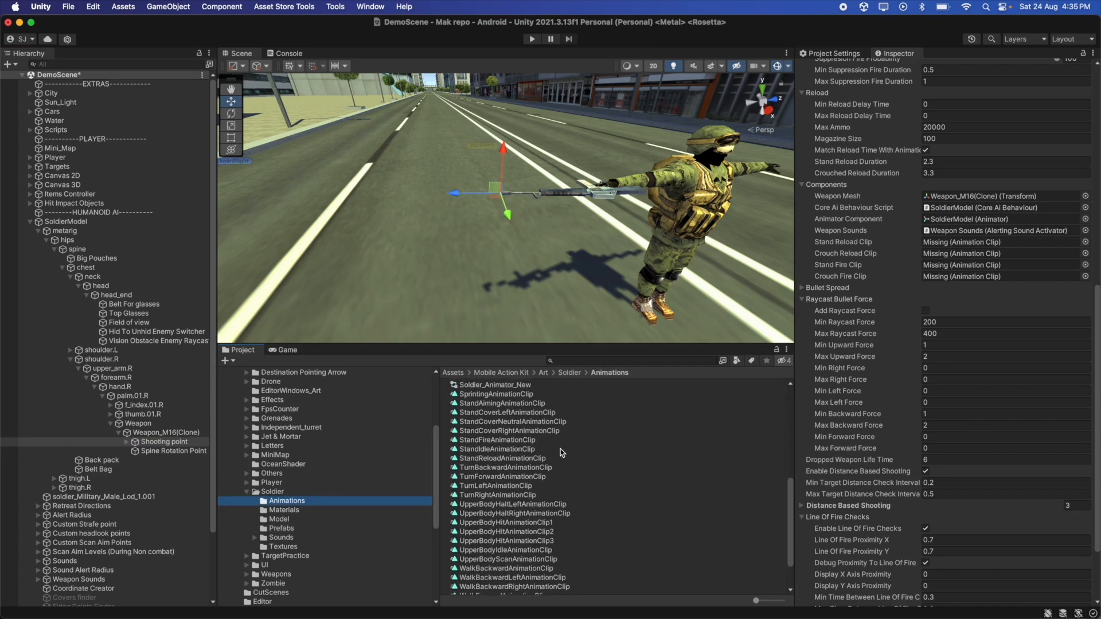
{"action": "left_click_drag", "start_coordinate": [514, 459], "coordinate": [975, 242]}
{"action": "scroll", "coordinate": [622, 430], "scroll_direction": "up", "scroll_amount": 10}
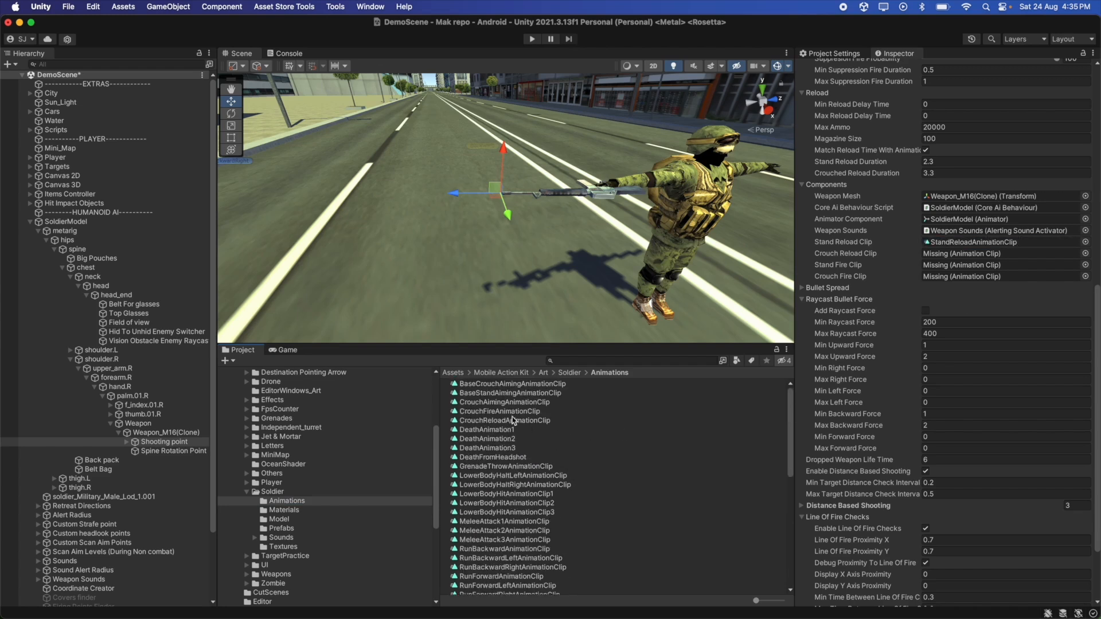
In the Shooting point's firing script, assign CrouchReloadAnimationClip, StandFireAnimationClip and CrouchFireAnimationClip to their matching clip fields.
{"action": "left_click_drag", "start_coordinate": [504, 421], "coordinate": [943, 258]}
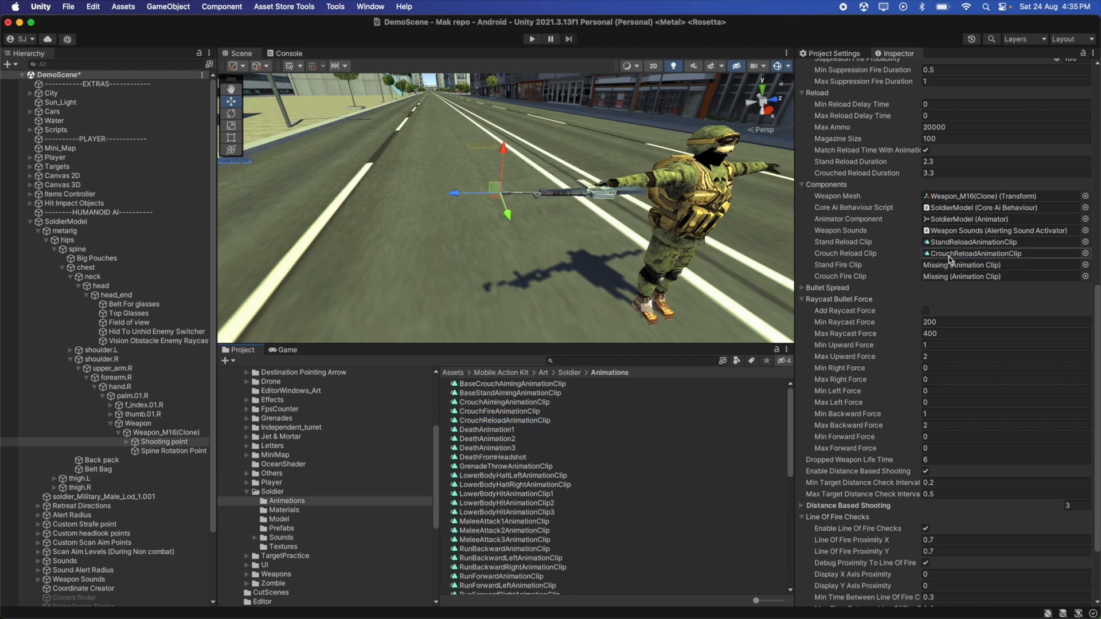
{"action": "scroll", "coordinate": [648, 432], "scroll_direction": "down", "scroll_amount": 5}
{"action": "scroll", "coordinate": [648, 430], "scroll_direction": "down", "scroll_amount": 2}
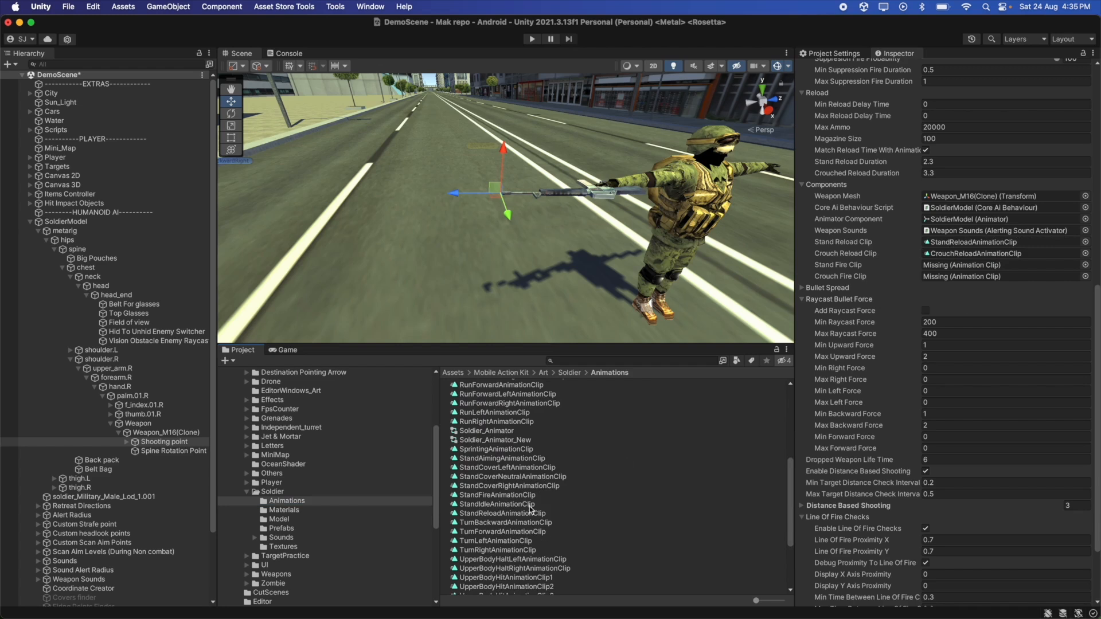
{"action": "left_click_drag", "start_coordinate": [531, 500], "coordinate": [964, 265]}
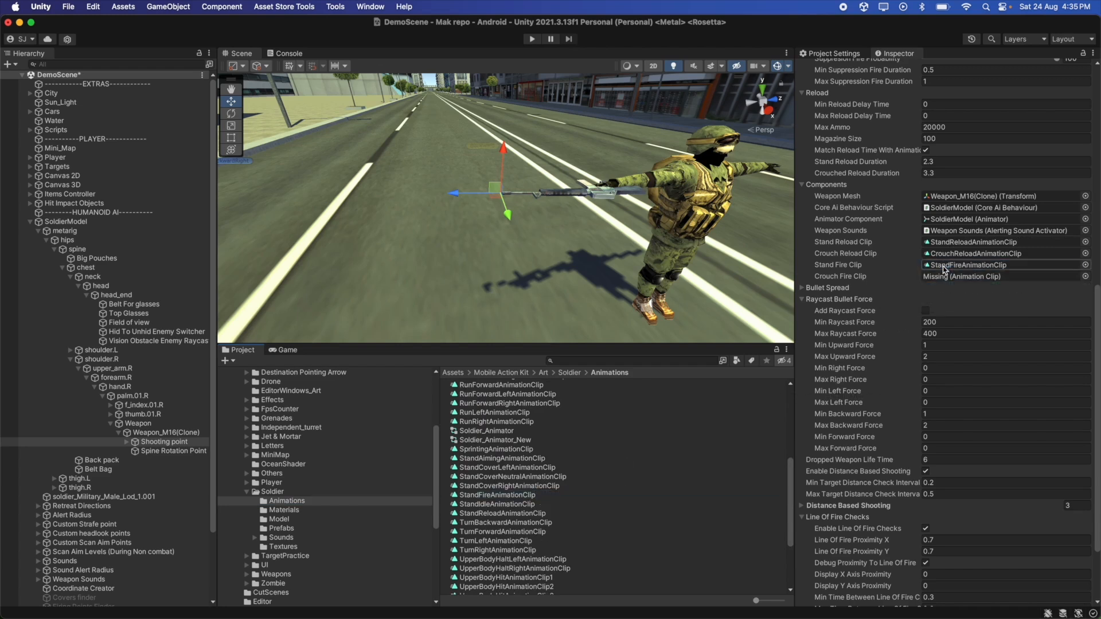
{"action": "scroll", "coordinate": [617, 497], "scroll_direction": "up", "scroll_amount": 7}
{"action": "left_click_drag", "start_coordinate": [518, 412], "coordinate": [952, 277]}
{"action": "scroll", "coordinate": [869, 342], "scroll_direction": "up", "scroll_amount": 5}
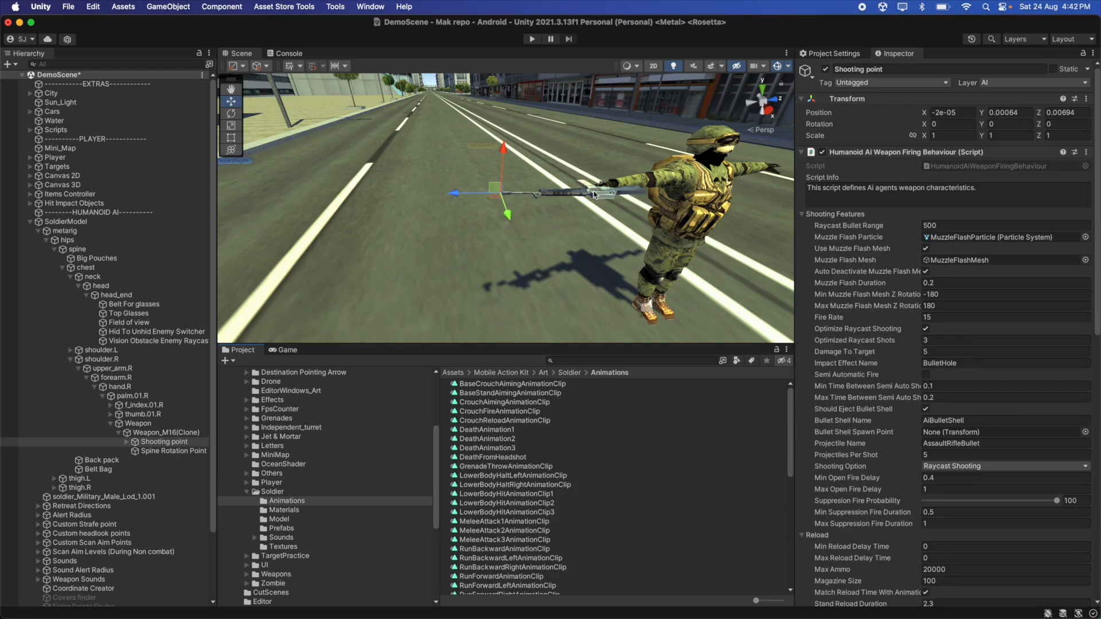
Copy the Shooting point's Transform values onto the Spine Rotation Point under Weapon_M16(Clone).
{"action": "left_click", "coordinate": [1087, 99]}
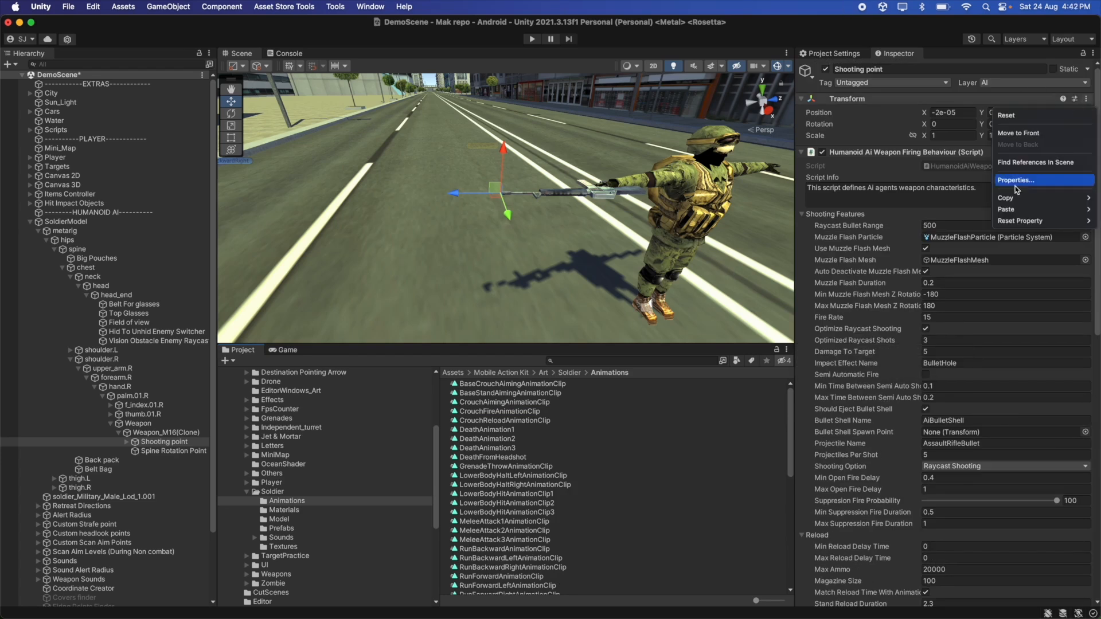
{"action": "mouse_move", "coordinate": [1010, 199]}
{"action": "left_click", "coordinate": [958, 250]}
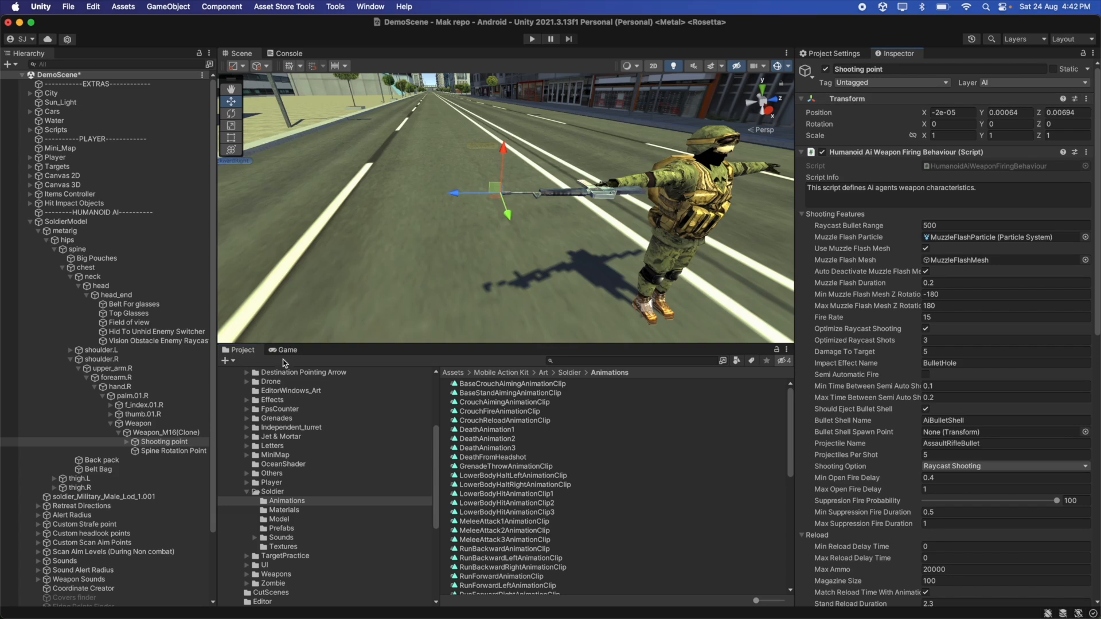
{"action": "left_click", "coordinate": [189, 451]}
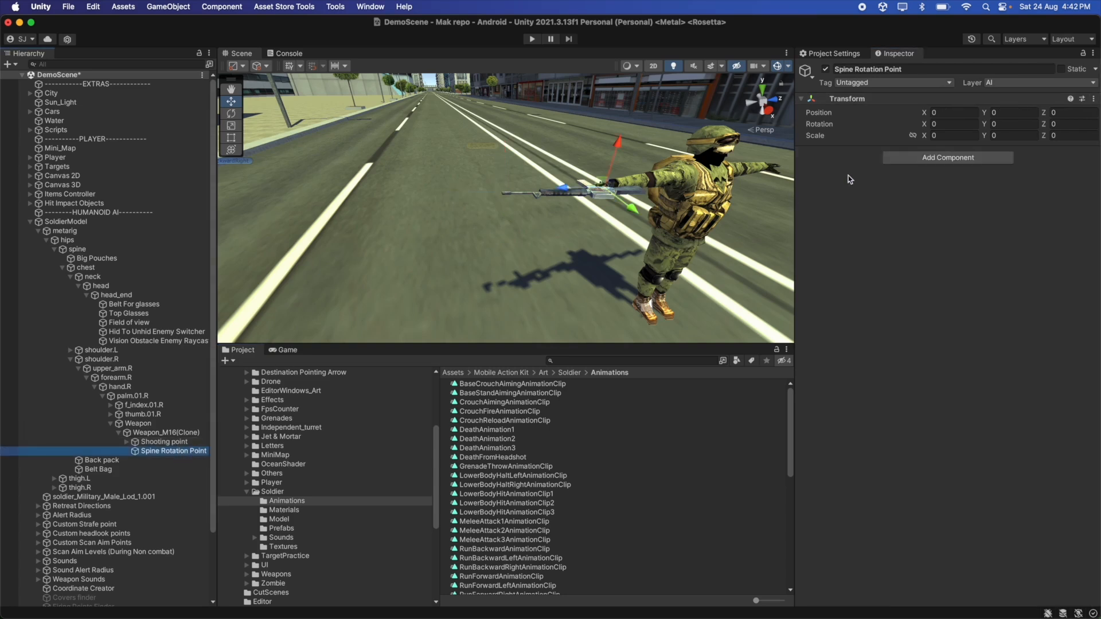
{"action": "left_click", "coordinate": [1096, 104]}
{"action": "left_click", "coordinate": [1094, 99]}
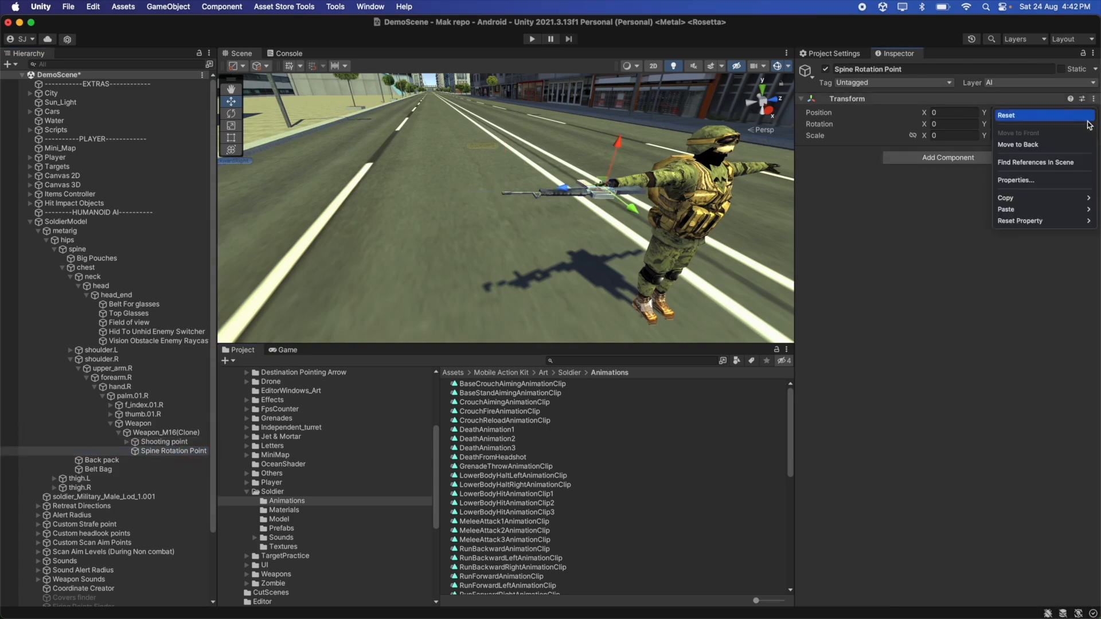
{"action": "mouse_move", "coordinate": [1010, 210]}
{"action": "left_click", "coordinate": [965, 276]}
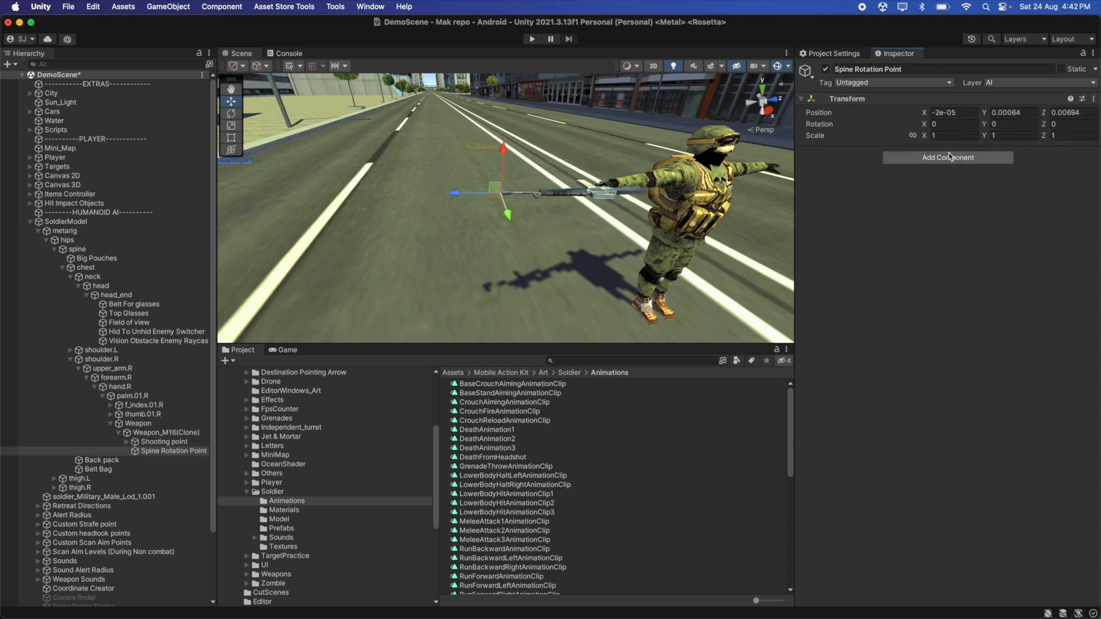
Set the Spine Rotation Point's scale to 0 on the X, Y and Z axes.
{"action": "left_click", "coordinate": [948, 133]}
{"action": "type", "text": "0"}
{"action": "key", "text": "Tab"}
{"action": "type", "text": "0"}
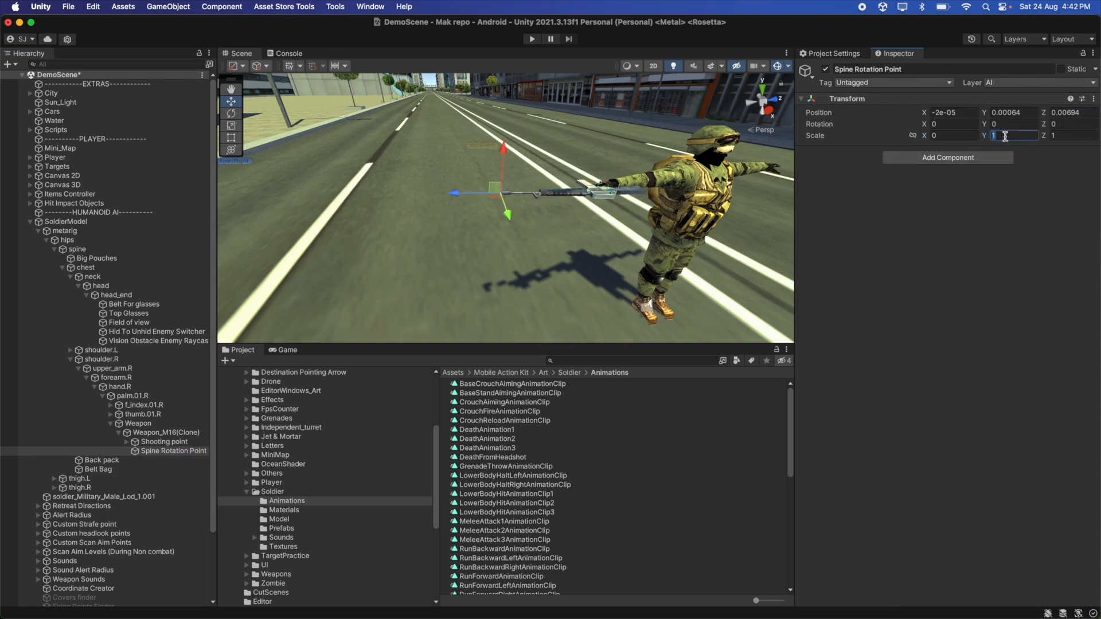
{"action": "key", "text": "Tab"}
{"action": "type", "text": "0"}
{"action": "key", "text": "Return"}
Check the Rotational Pivot Bone in SoldierModel's Spine Rotation script, and review the Spine Rotation Point and the Shooting point's firing script.
{"action": "left_click", "coordinate": [114, 222]}
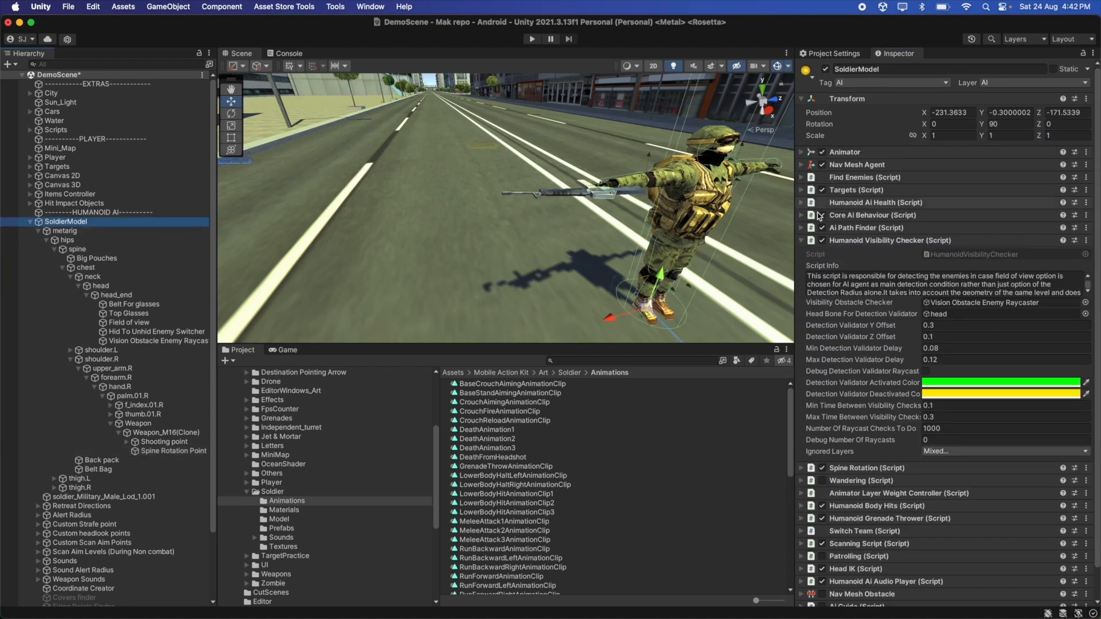
{"action": "left_click", "coordinate": [857, 468]}
{"action": "scroll", "coordinate": [965, 461], "scroll_direction": "down", "scroll_amount": 4}
{"action": "left_click", "coordinate": [959, 442]}
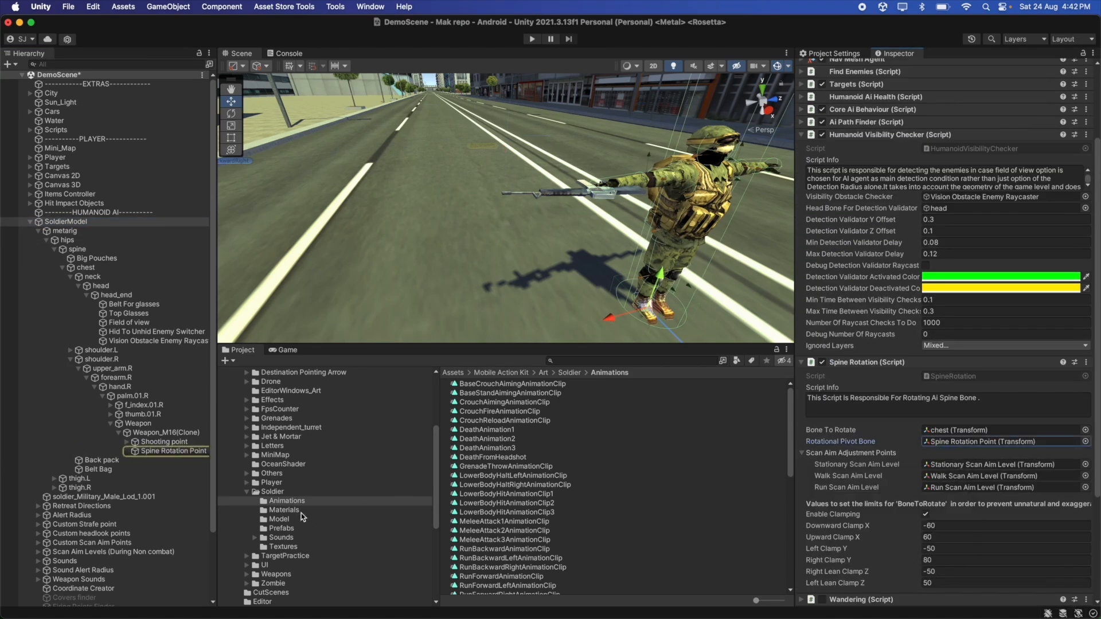
{"action": "left_click", "coordinate": [152, 453]}
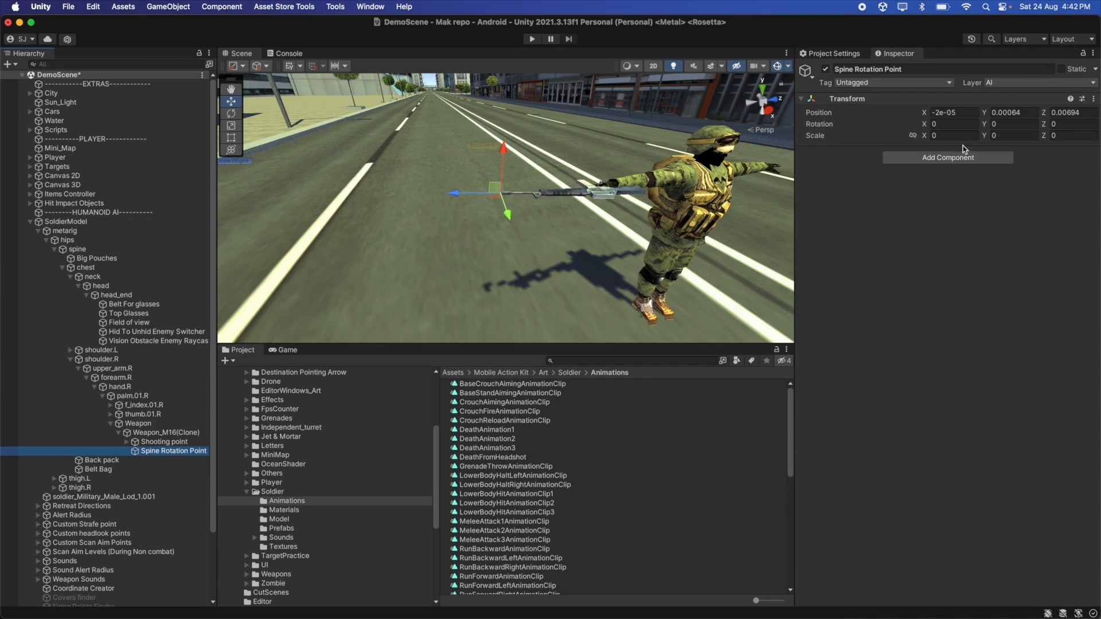
{"action": "left_click", "coordinate": [161, 443]}
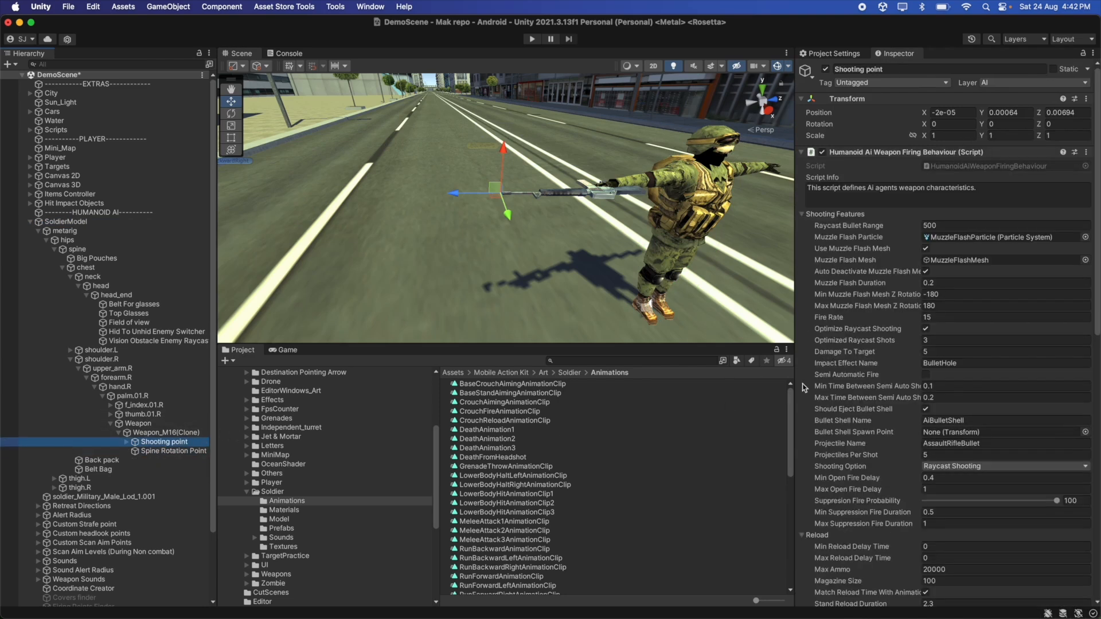
{"action": "scroll", "coordinate": [804, 388], "scroll_direction": "down", "scroll_amount": 3}
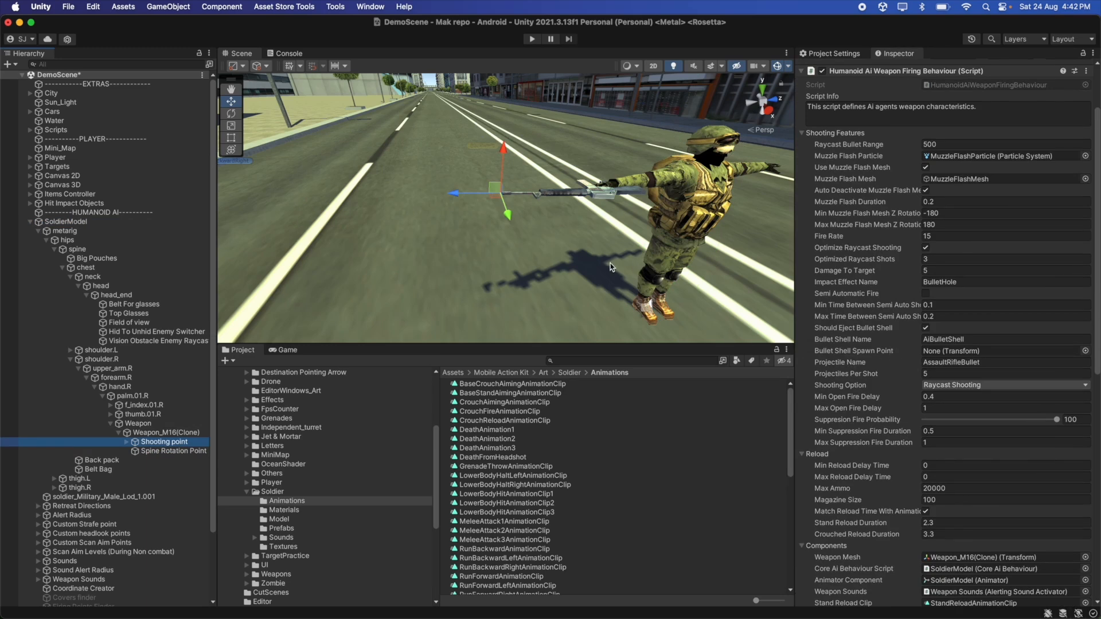
Duplicate the Spine Rotation Point as Bullet Shell Spawn Point under Weapon_M16(Clone) and reset the copy's transform.
{"action": "left_click", "coordinate": [179, 451]}
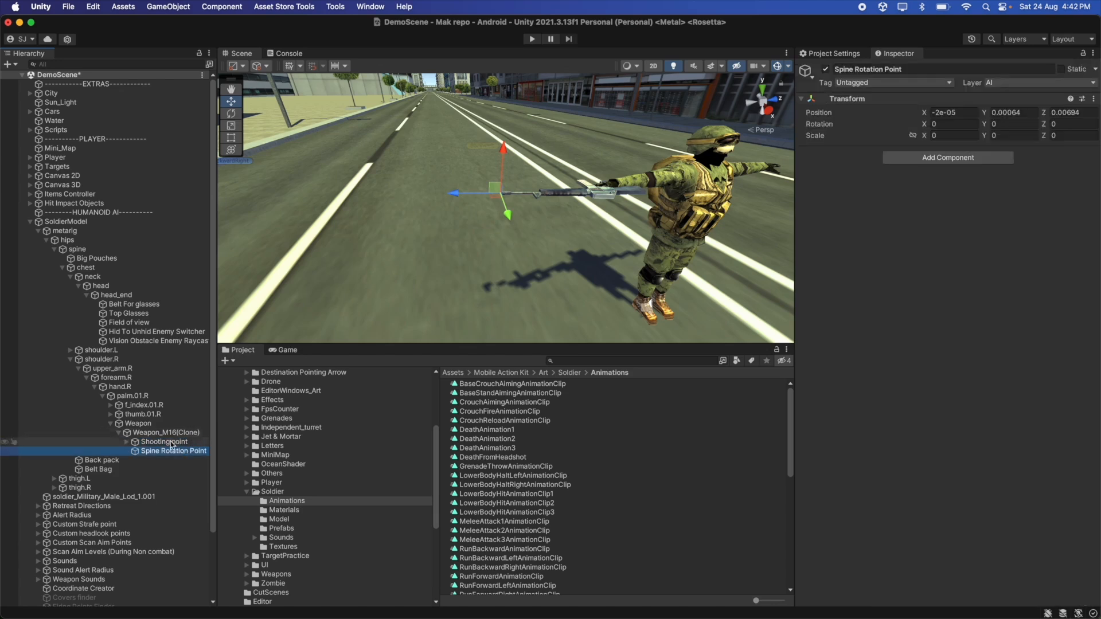
{"action": "key", "text": "super+d"}
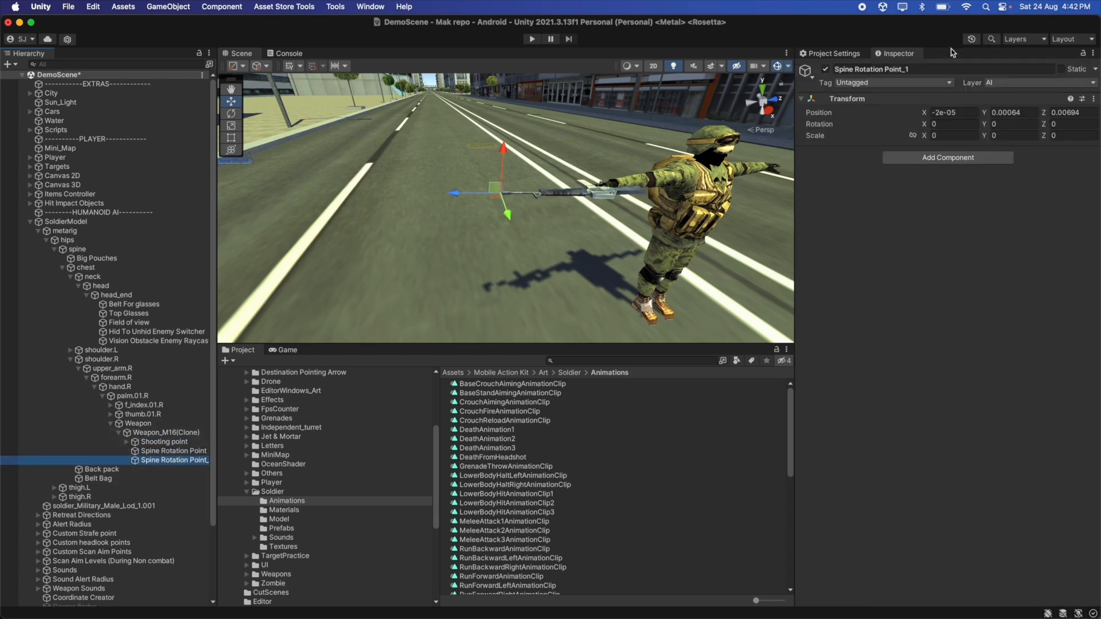
{"action": "left_click", "coordinate": [913, 69]}
{"action": "type", "text": "Bullet Shell Spawn"}
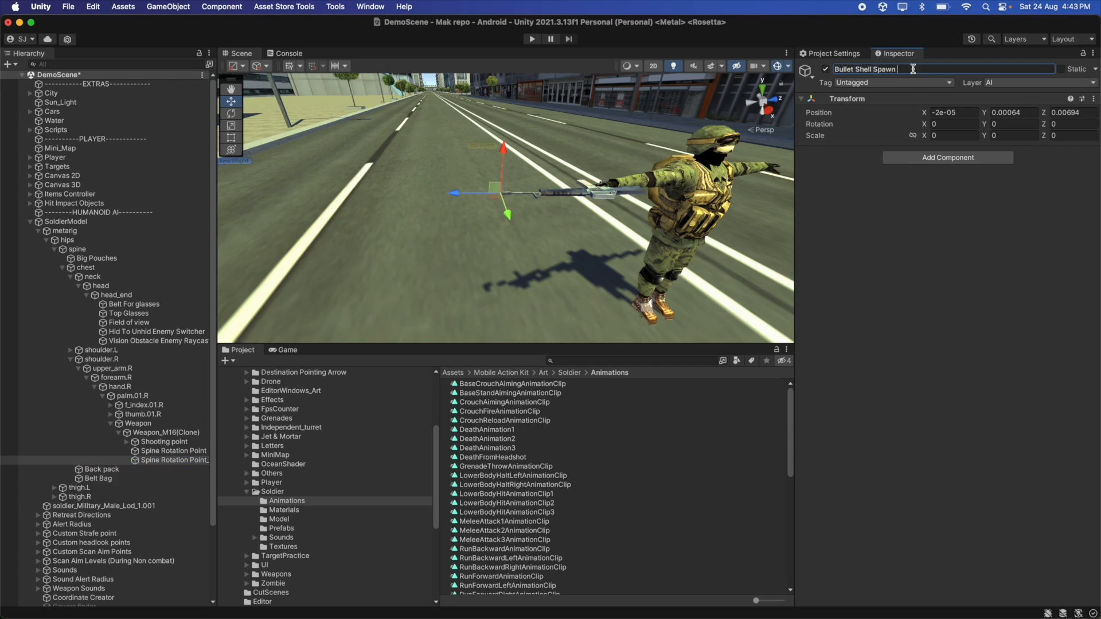
{"action": "type", "text": " Point"}
{"action": "key", "text": "Return"}
{"action": "left_click", "coordinate": [1090, 99]}
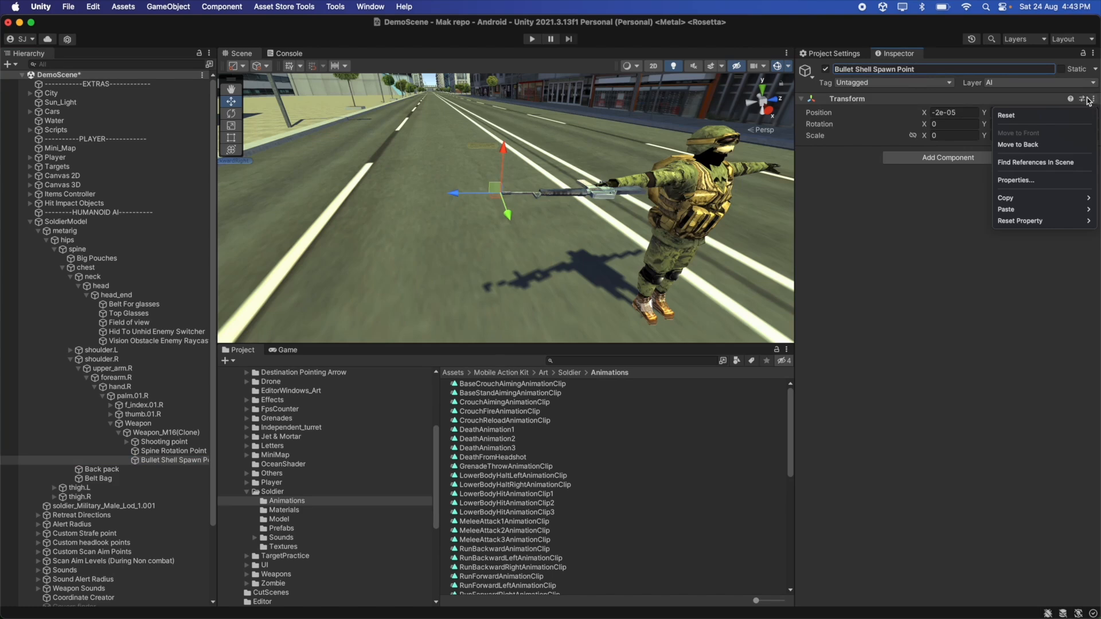
{"action": "left_click", "coordinate": [1021, 115]}
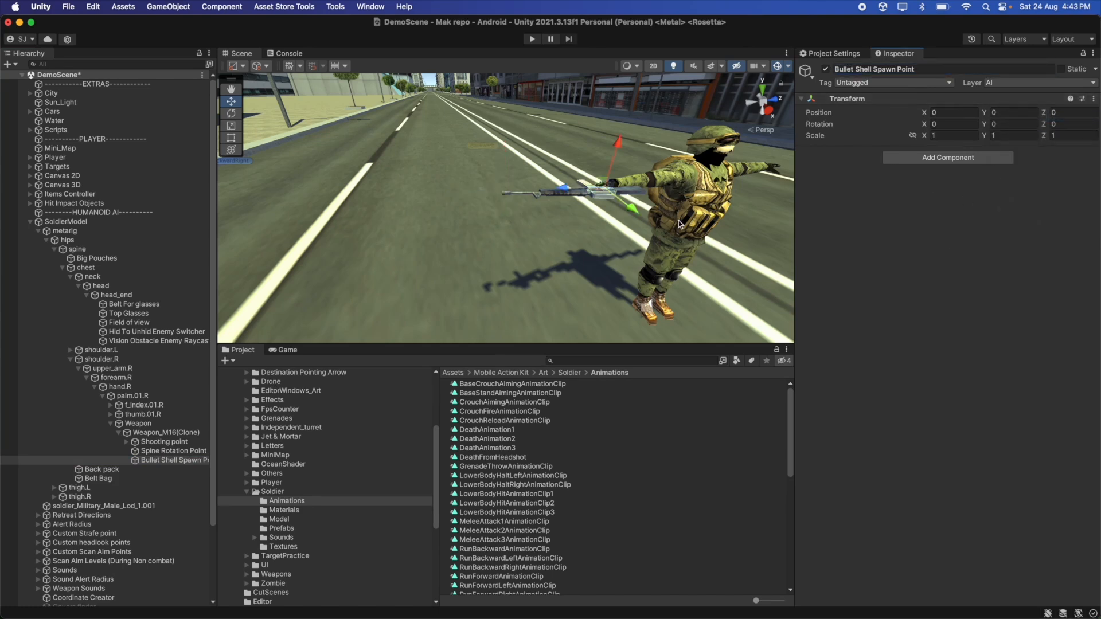
Open the Animation window for the SoldierModel and dock it beside the Inspector.
{"action": "left_click", "coordinate": [68, 221]}
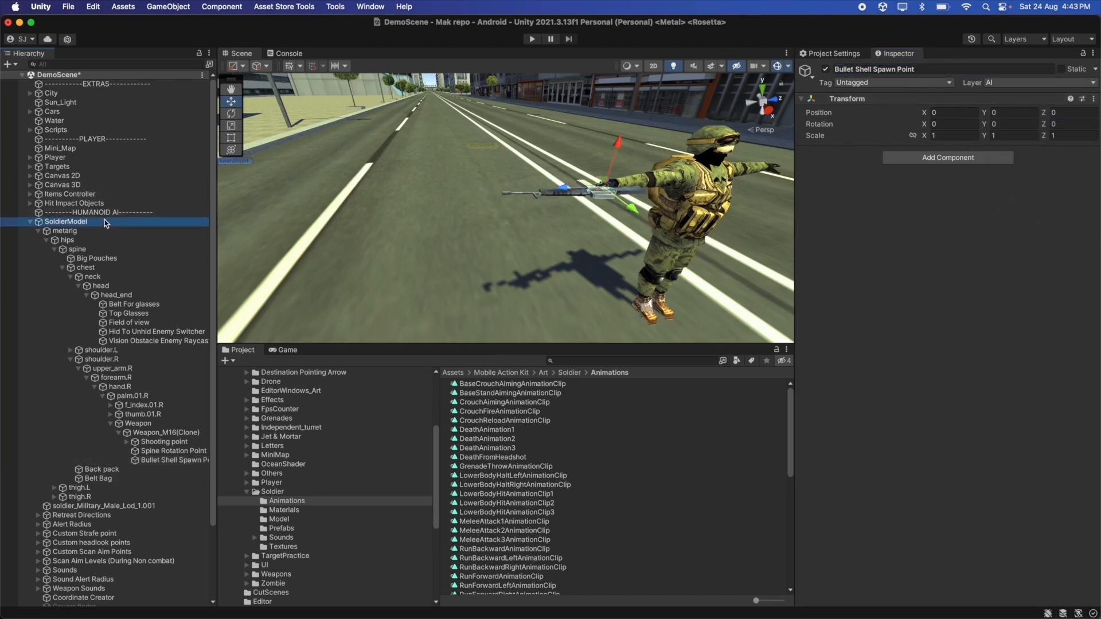
{"action": "left_click", "coordinate": [367, 6]}
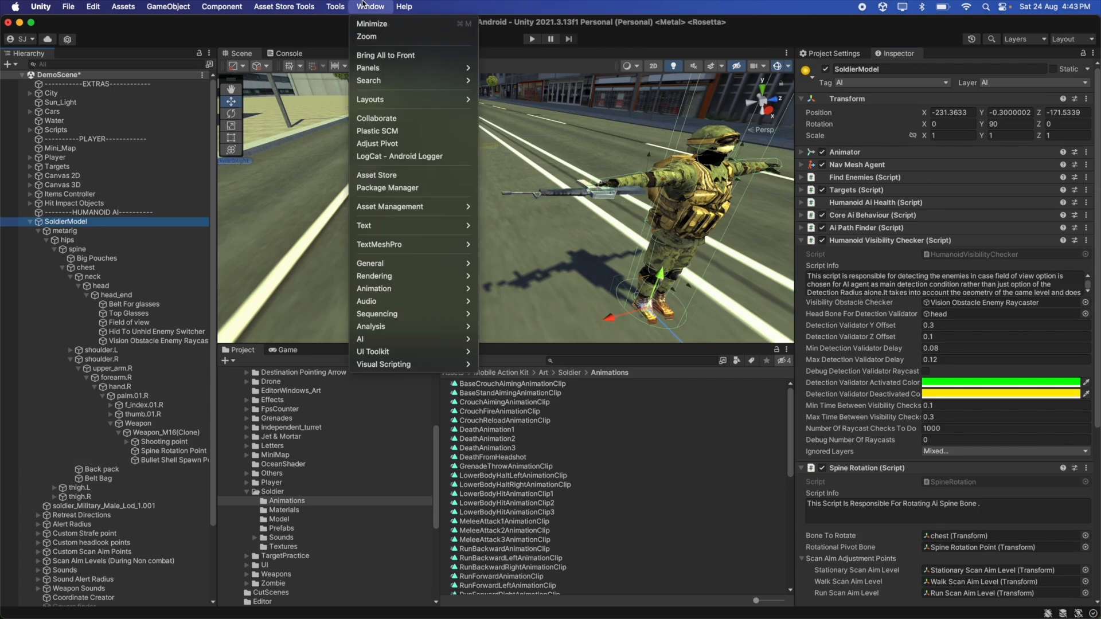
{"action": "mouse_move", "coordinate": [411, 289]}
{"action": "left_click", "coordinate": [499, 289]}
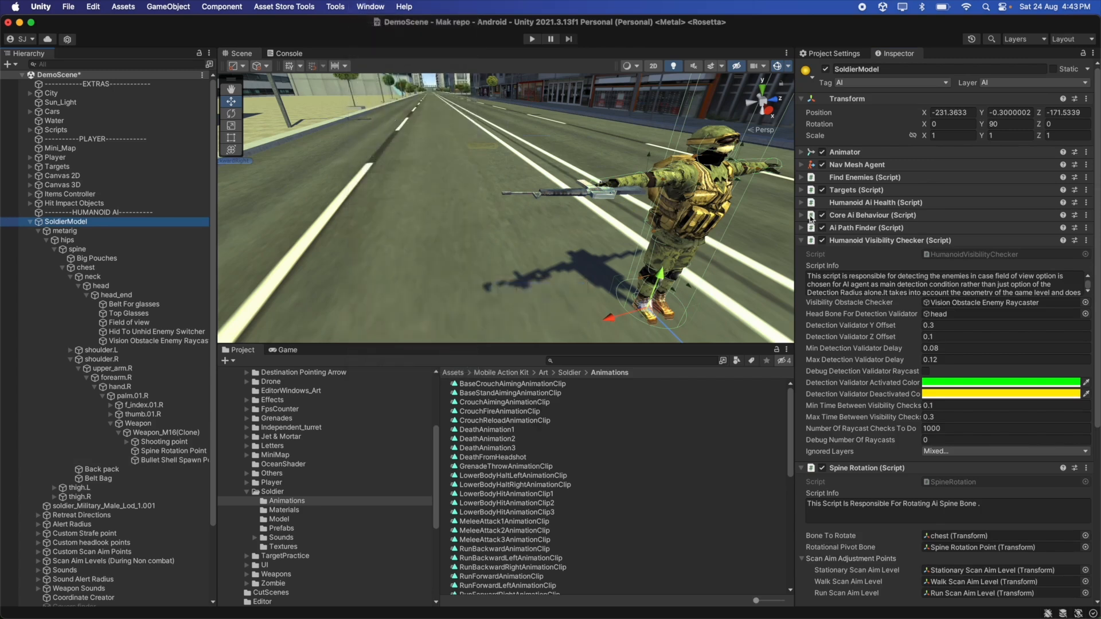
{"action": "left_click", "coordinate": [605, 291]}
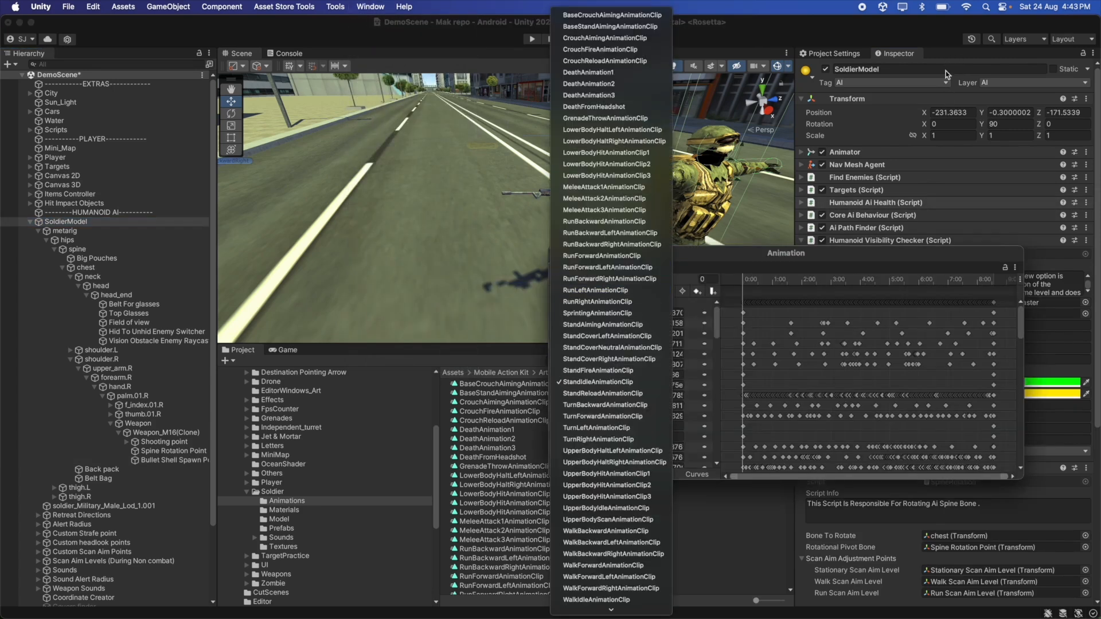
{"action": "left_click", "coordinate": [825, 311]}
{"action": "left_click_drag", "start_coordinate": [596, 267], "coordinate": [951, 58]}
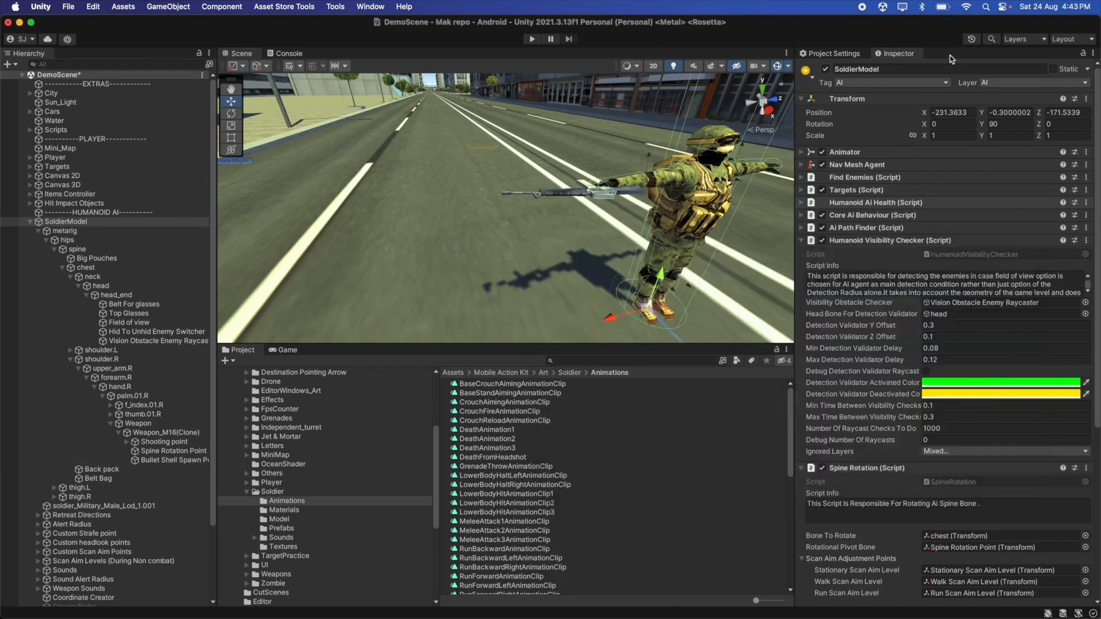
Pose the SoldierModel by previewing its StandAimingAnimationClip.
{"action": "left_click", "coordinate": [875, 77]}
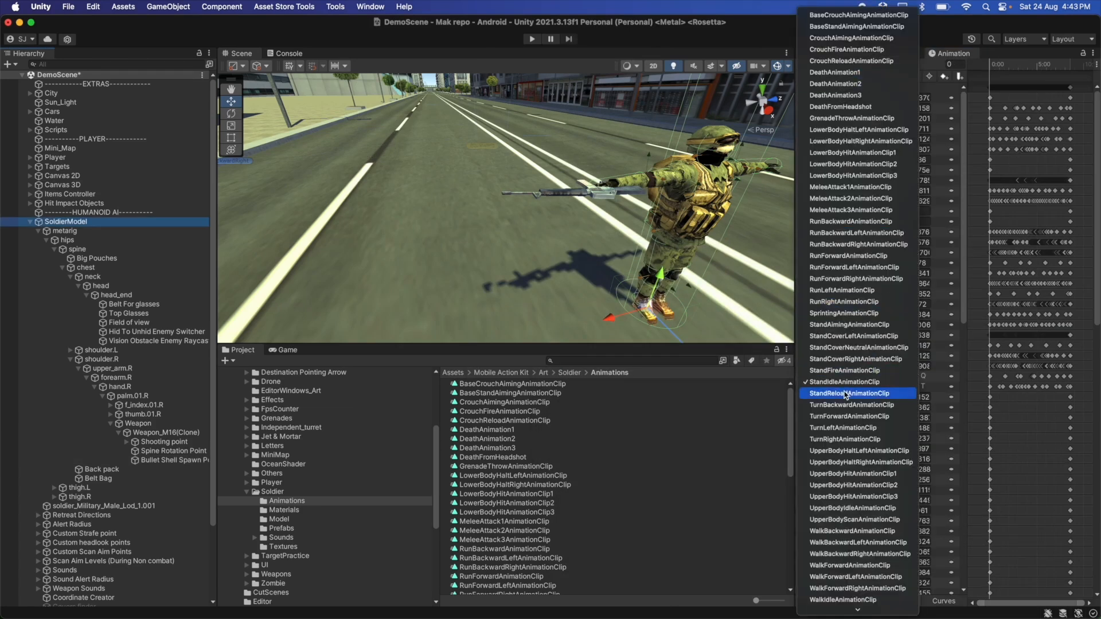
{"action": "left_click", "coordinate": [849, 324]}
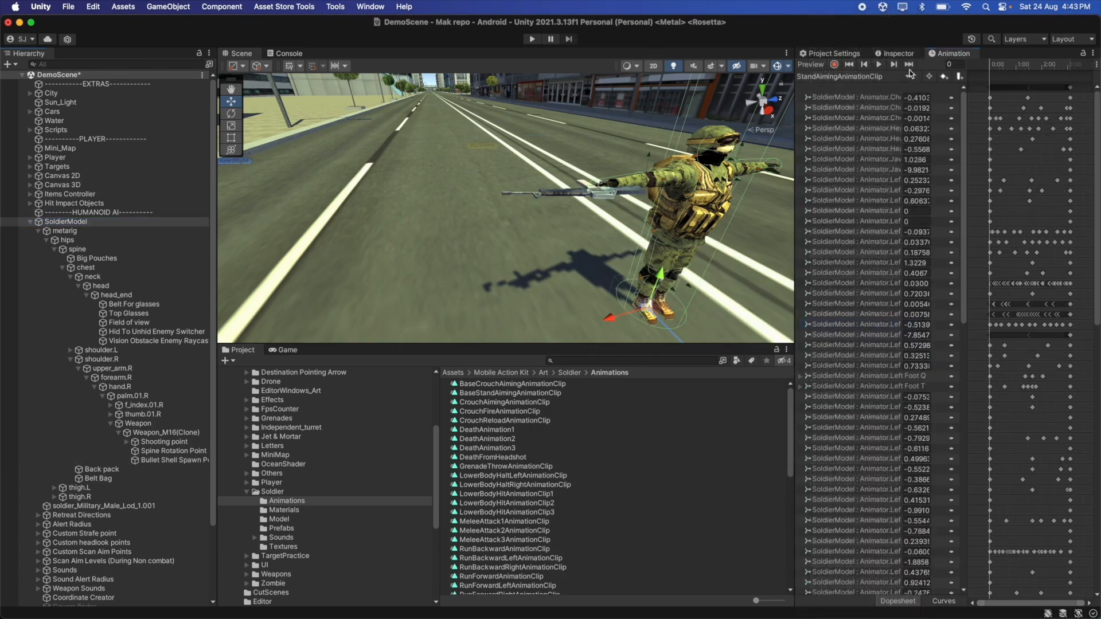
{"action": "left_click", "coordinate": [880, 65]}
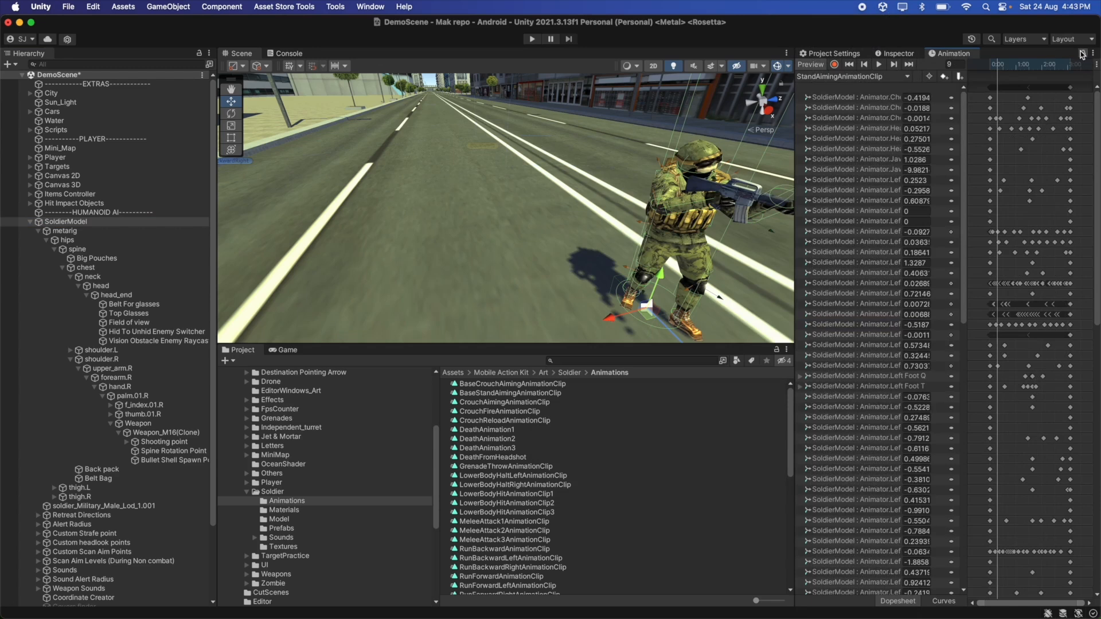
Place the Bullet Shell Spawn Point at the rifle's ejection port, about X -0.00052, Y 0.00045, Z 0.00057, rotated about X -15.7, Y 104.2.
{"action": "left_click", "coordinate": [897, 54]}
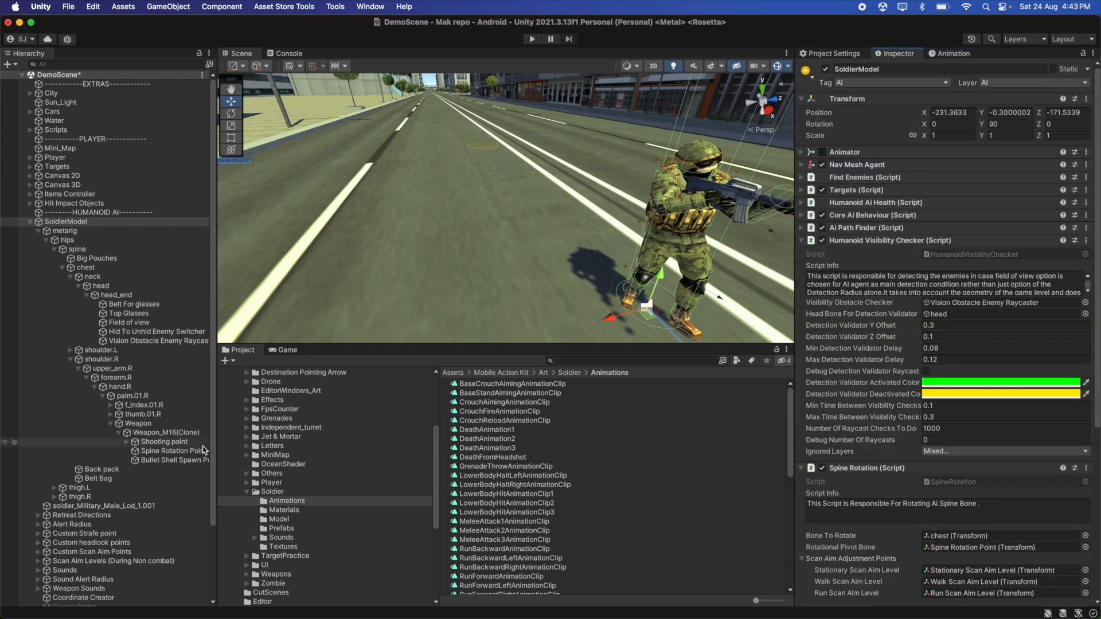
{"action": "left_click", "coordinate": [189, 460]}
{"action": "right_click_drag", "start_coordinate": [480, 249], "coordinate": [639, 214]}
{"action": "scroll", "coordinate": [629, 214], "scroll_direction": "up", "scroll_amount": 3}
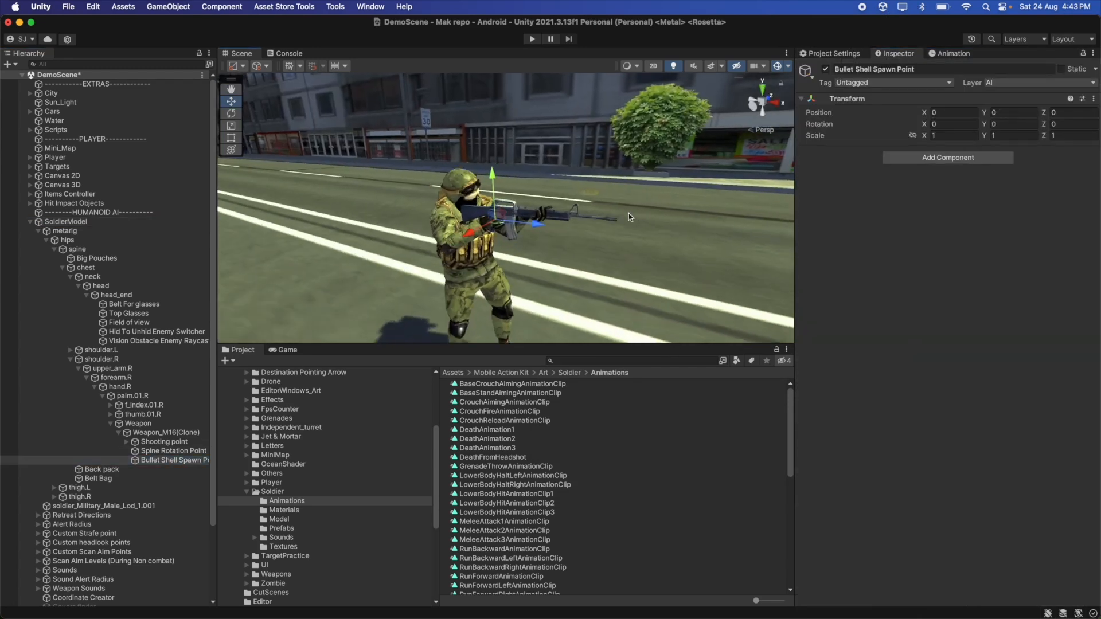
{"action": "scroll", "coordinate": [628, 212], "scroll_direction": "up", "scroll_amount": 5}
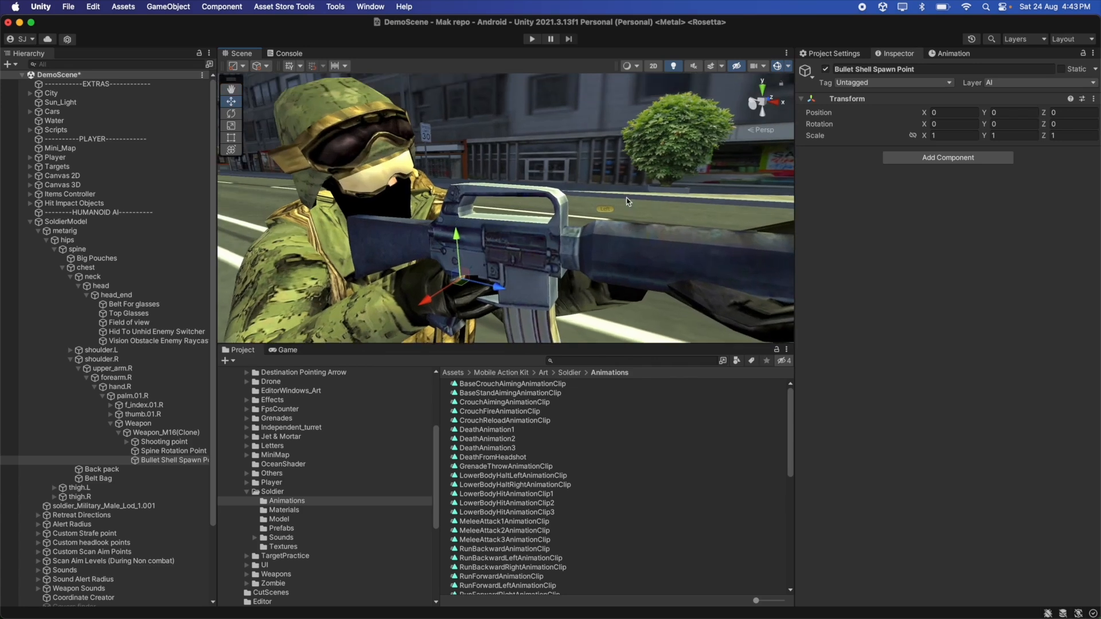
{"action": "scroll", "coordinate": [626, 199], "scroll_direction": "down", "scroll_amount": 2}
{"action": "left_click_drag", "start_coordinate": [448, 277], "coordinate": [461, 269]}
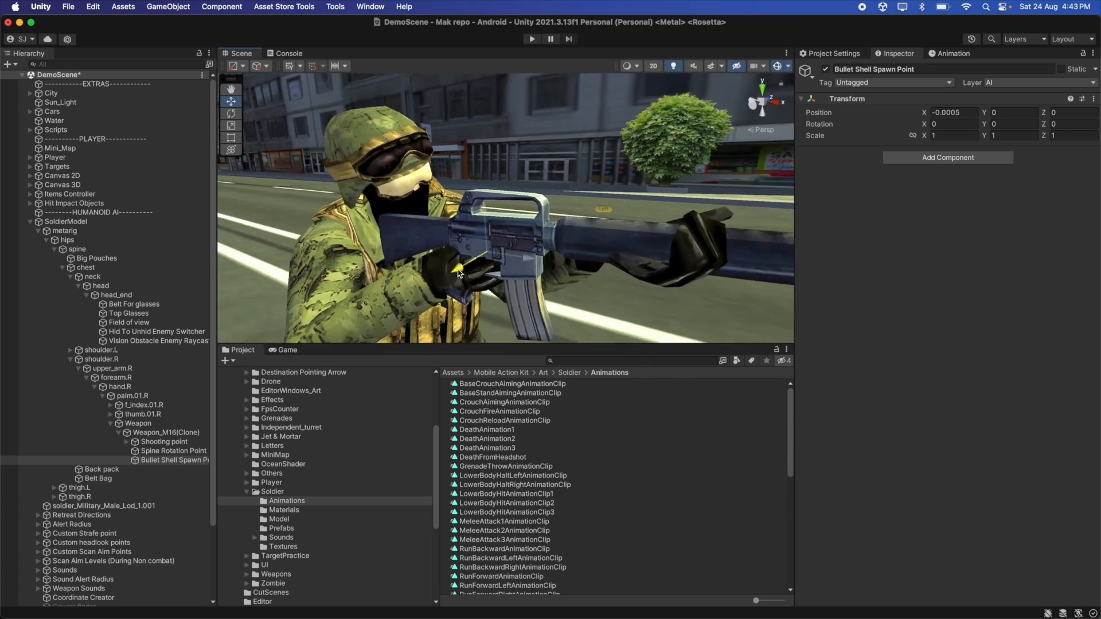
{"action": "left_click_drag", "start_coordinate": [487, 217], "coordinate": [487, 194]}
{"action": "left_click_drag", "start_coordinate": [527, 230], "coordinate": [476, 203]}
{"action": "left_click", "coordinate": [231, 114]}
{"action": "left_click", "coordinate": [231, 102]}
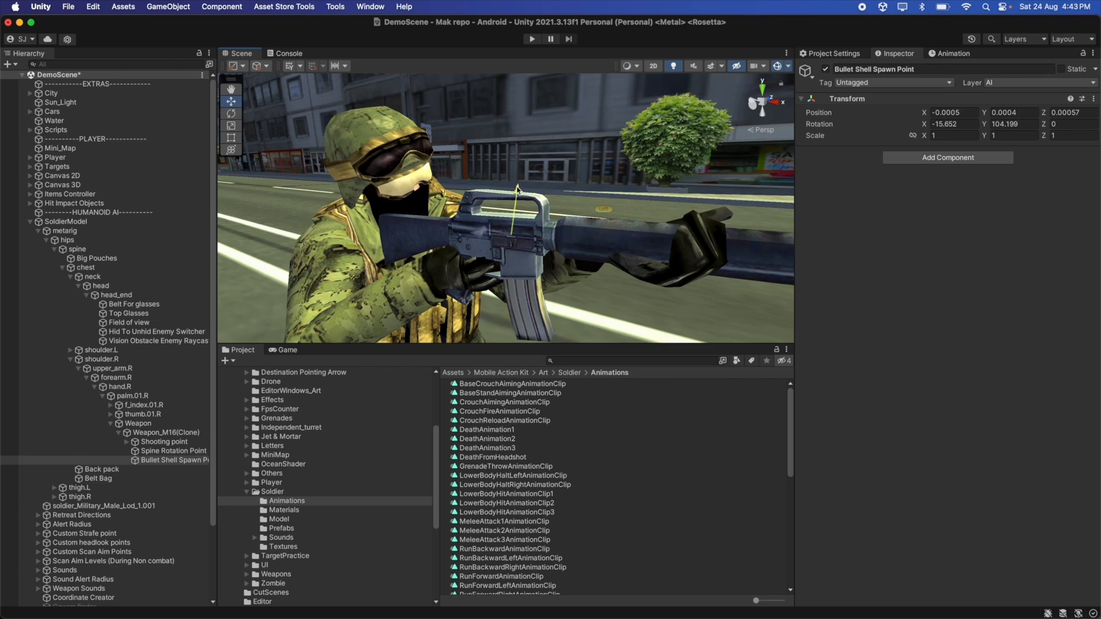
Set the Bullet Shell Spawn Point's rotation to X -30 and Y 87.5.
{"action": "left_click", "coordinate": [962, 111]}
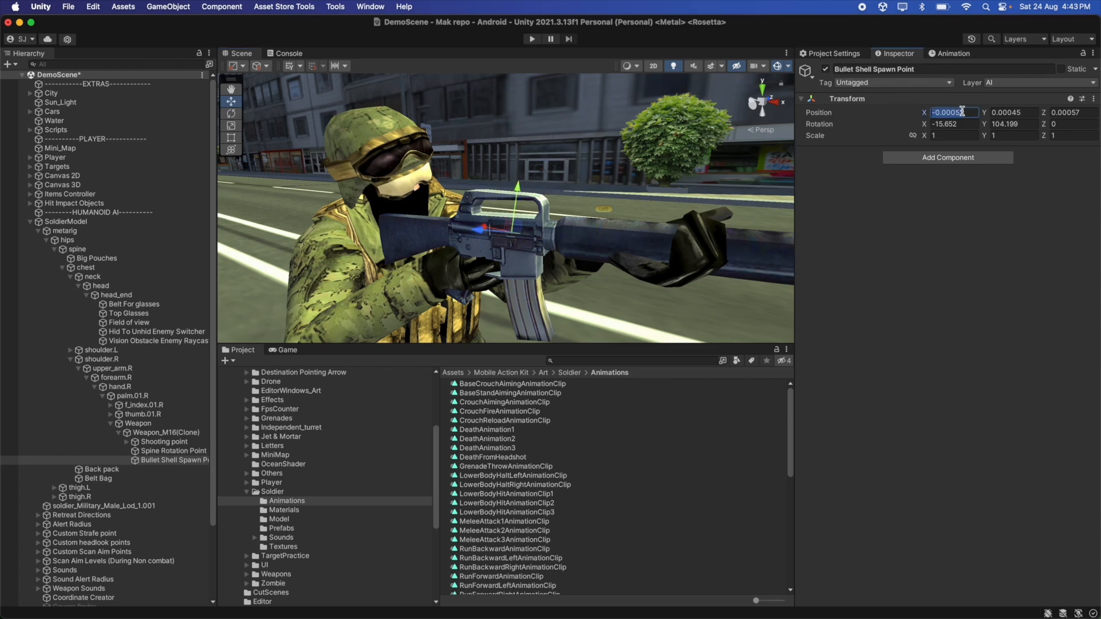
{"action": "left_click", "coordinate": [974, 124]}
{"action": "type", "text": "-30"}
{"action": "left_click", "coordinate": [1020, 124]}
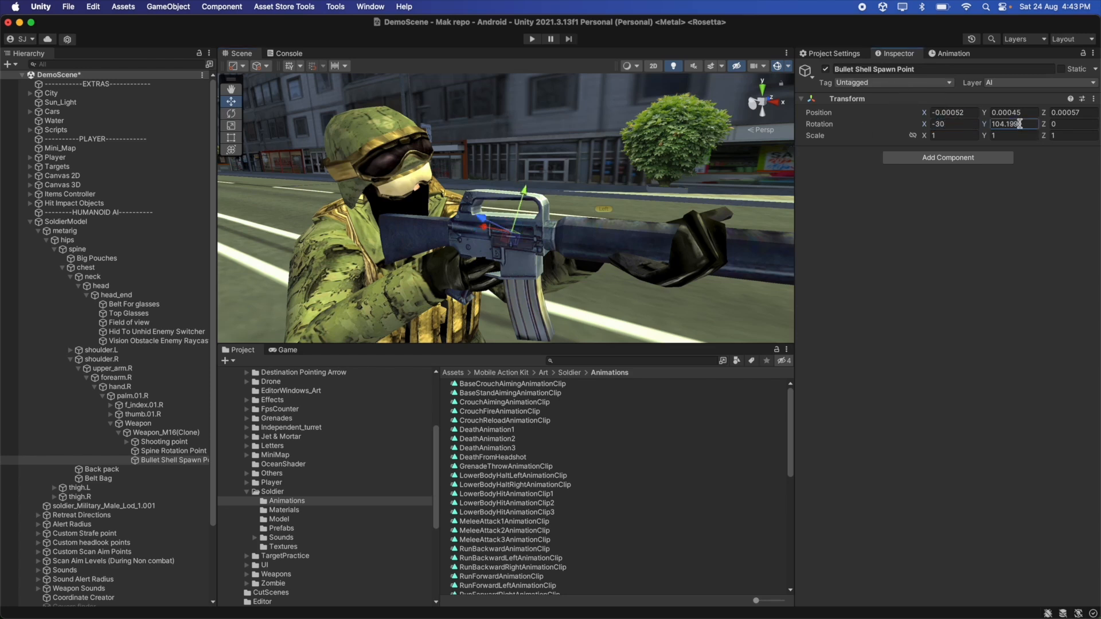
{"action": "type", "text": "87"}
{"action": "type", "text": ".5"}
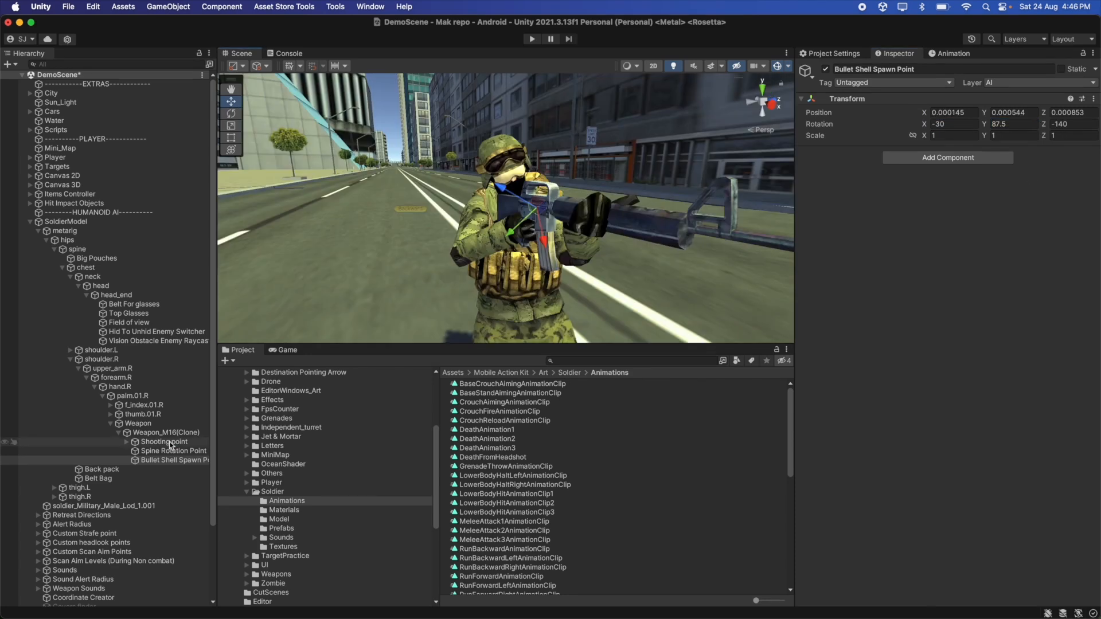
Assign the Bullet Shell Spawn Point object to the Bullet Shell Spawn Point field of the Shooting point's firing script, then collapse the SoldierModel hierarchy.
{"action": "left_click", "coordinate": [165, 443]}
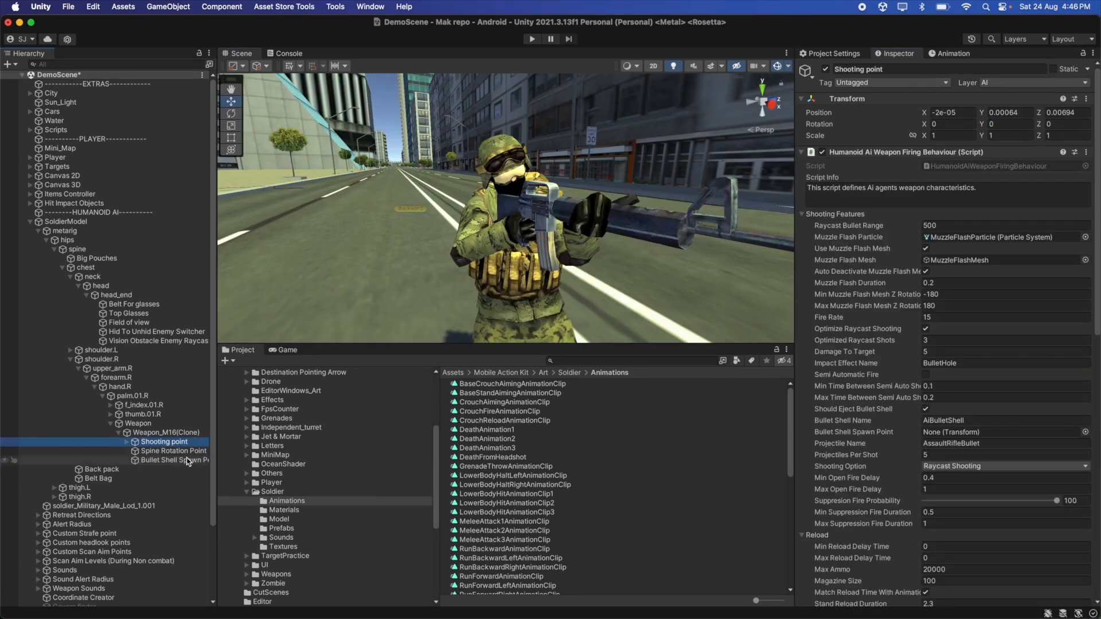
{"action": "left_click_drag", "start_coordinate": [187, 462], "coordinate": [968, 432]}
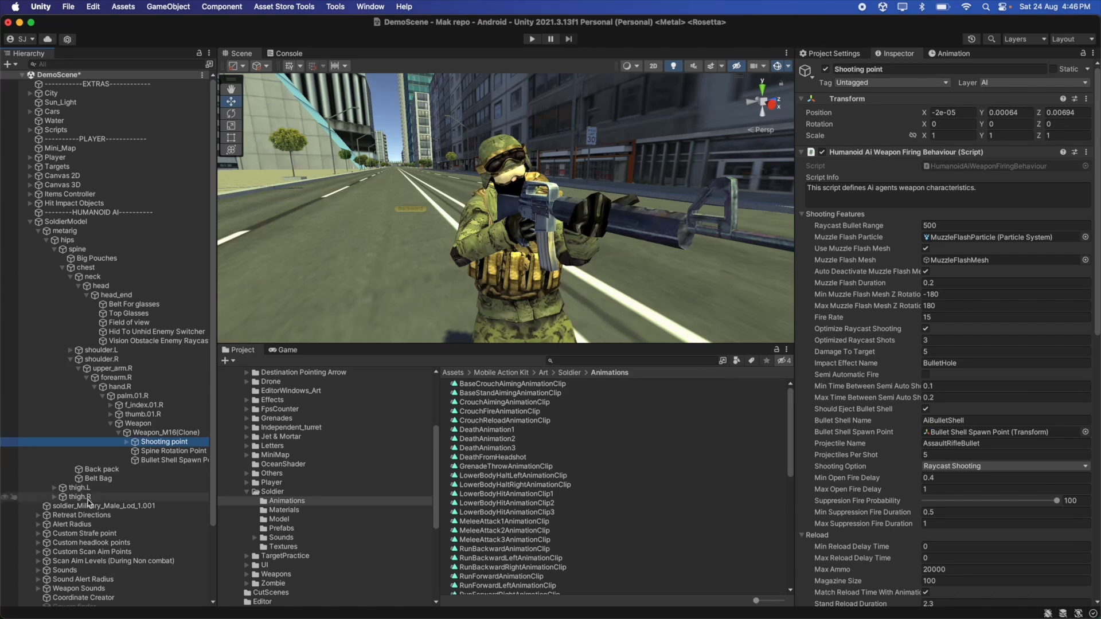
{"action": "left_click", "coordinate": [39, 231]}
{"action": "left_click", "coordinate": [30, 222]}
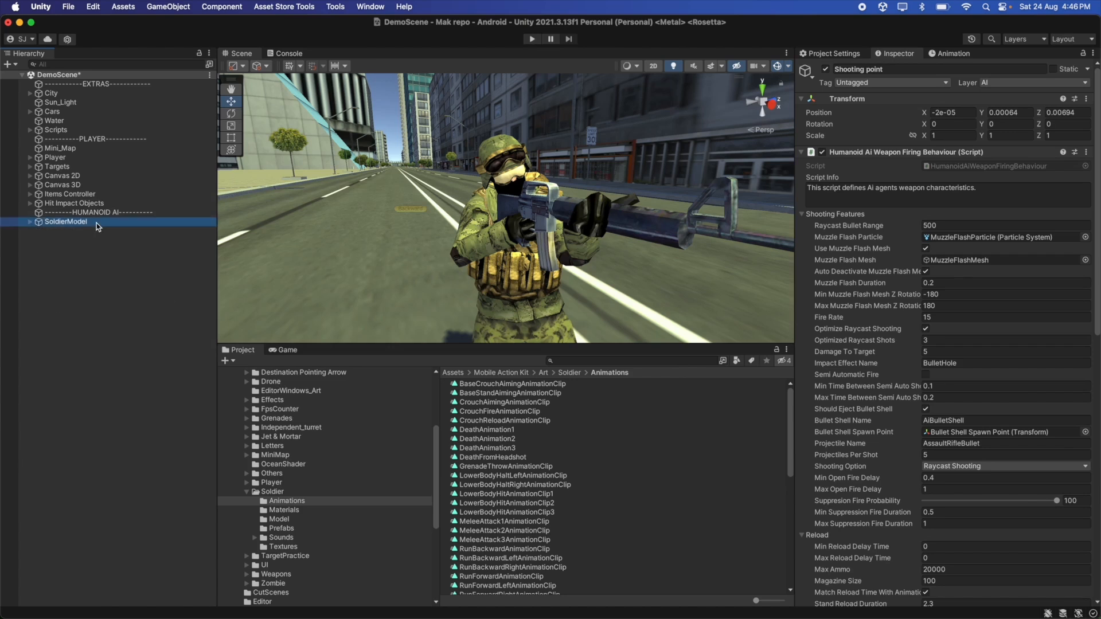
Frame the SoldierModel with the Game view shown below the scene and save DemoScene.
{"action": "double_click", "coordinate": [66, 222]}
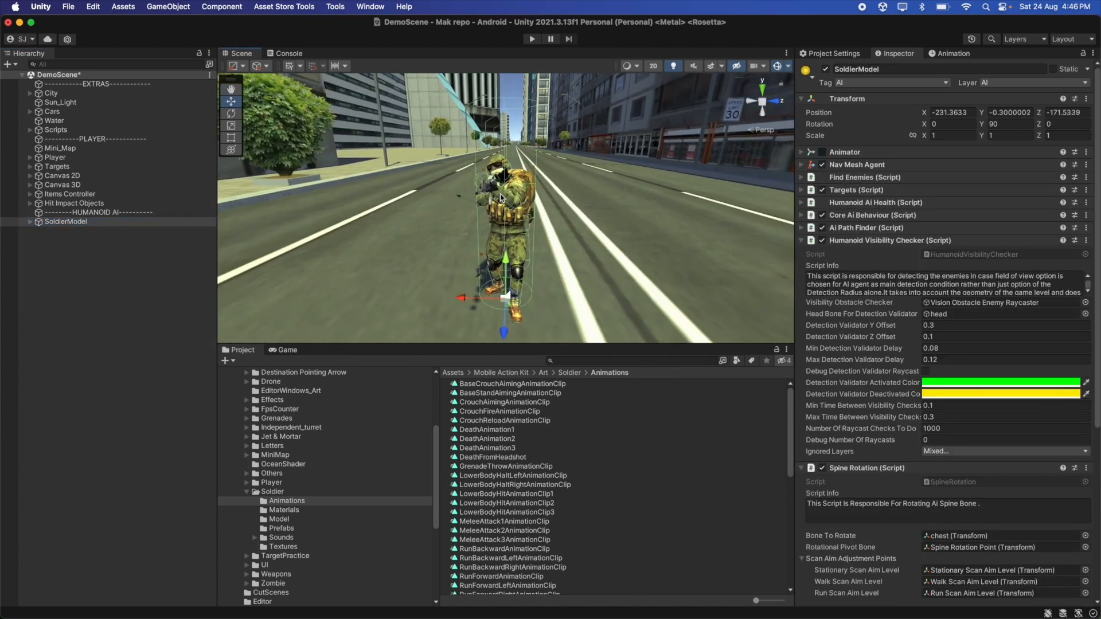
{"action": "left_click_drag", "start_coordinate": [503, 194], "coordinate": [552, 198], "text": "alt"}
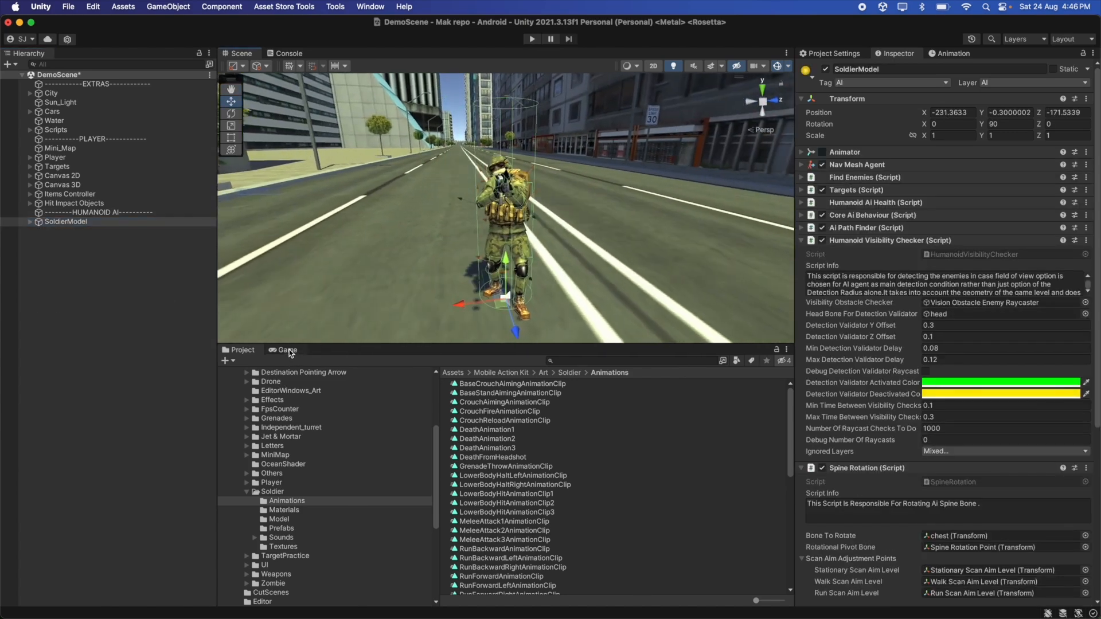
{"action": "left_click", "coordinate": [287, 350]}
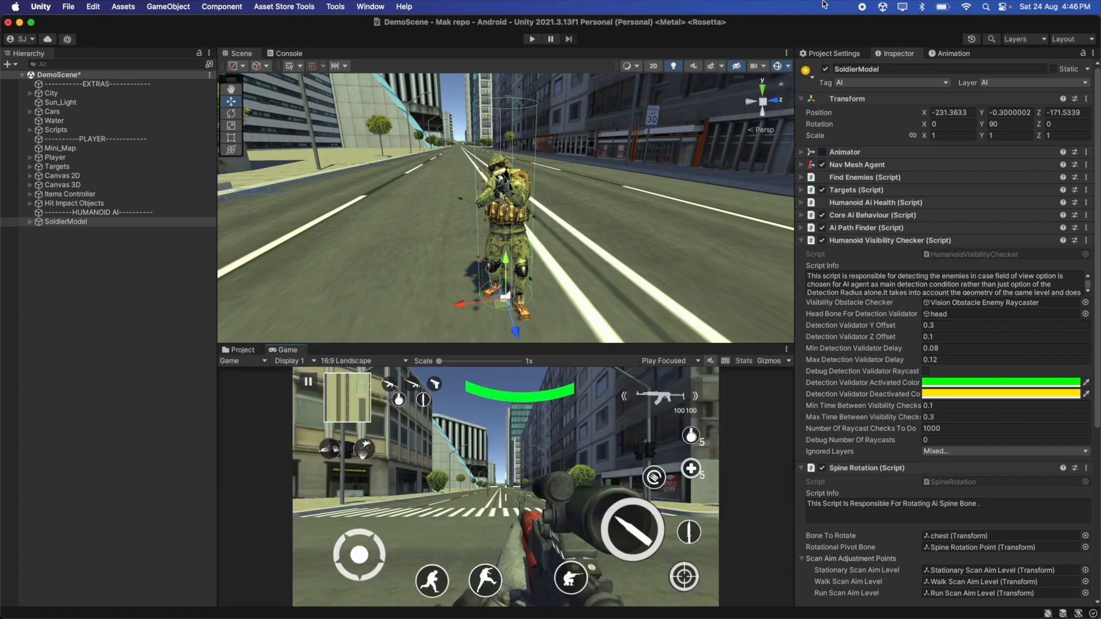
{"action": "key", "text": "super+s"}
Set the Field Of View Value to 200 in the SoldierModel's Find Enemies script.
{"action": "left_click", "coordinate": [865, 241]}
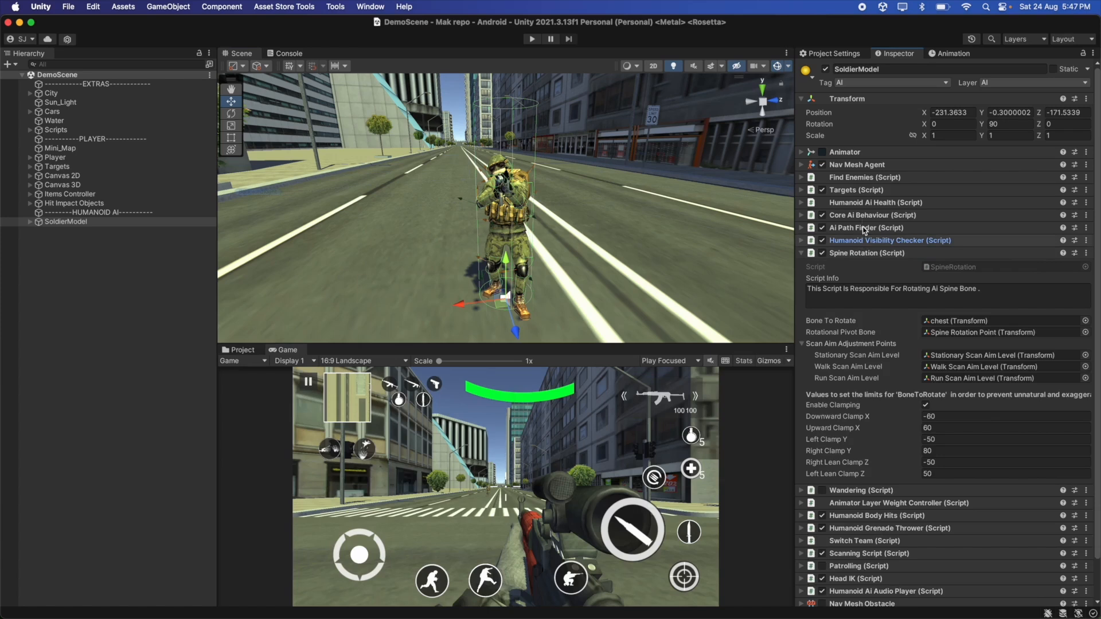
{"action": "left_click", "coordinate": [857, 178]}
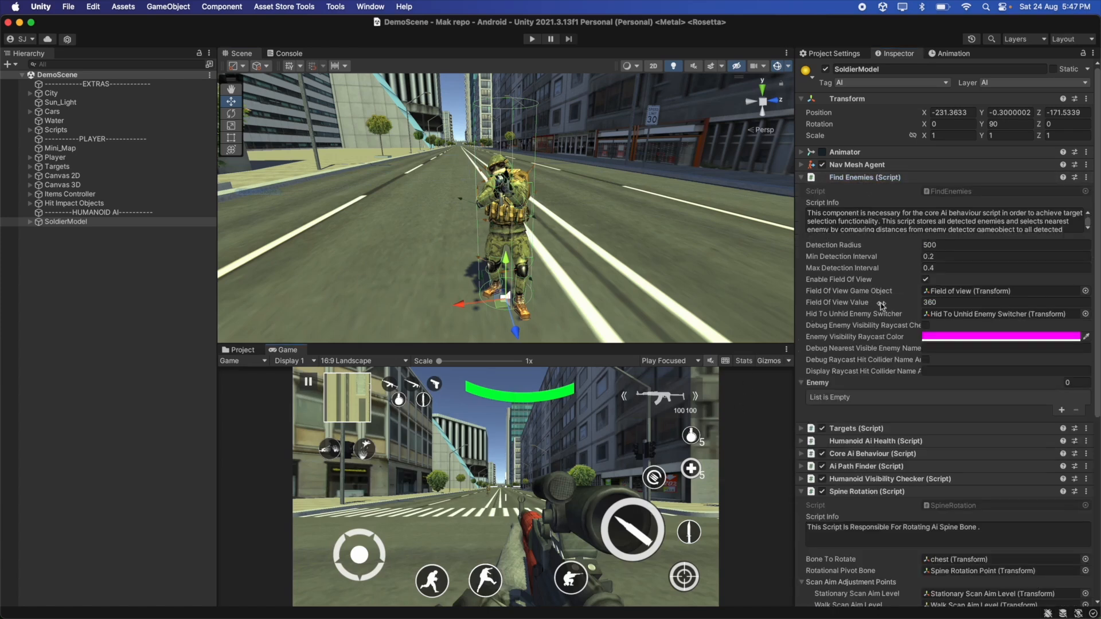
{"action": "left_click", "coordinate": [944, 301]}
{"action": "type", "text": "200"}
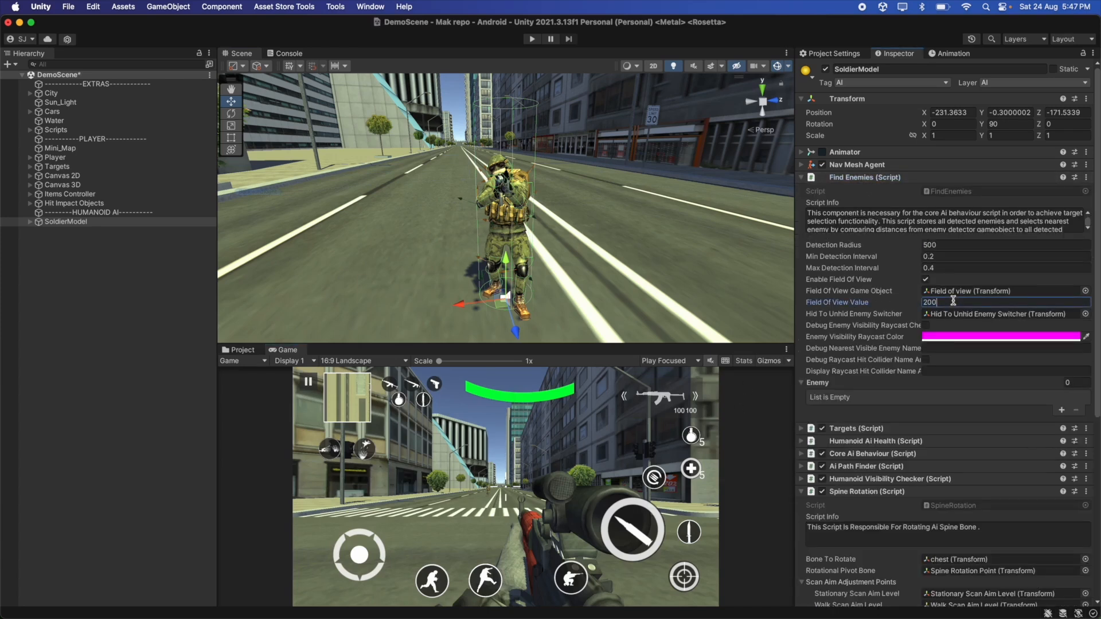
{"action": "left_click", "coordinate": [713, 497]}
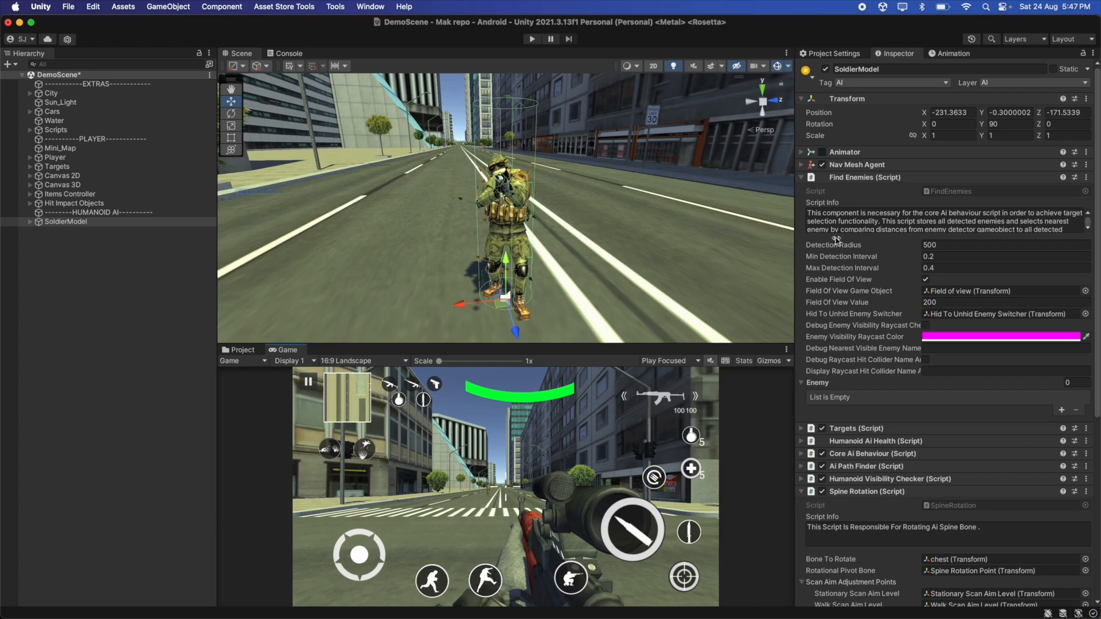
{"action": "left_click", "coordinate": [858, 175]}
Disable Sound Alerts, Emergency Alerts, Dead Body Alerts and Head Rotations under Non Combat Behaviours in the Core Ai Behaviour script.
{"action": "left_click", "coordinate": [858, 216]}
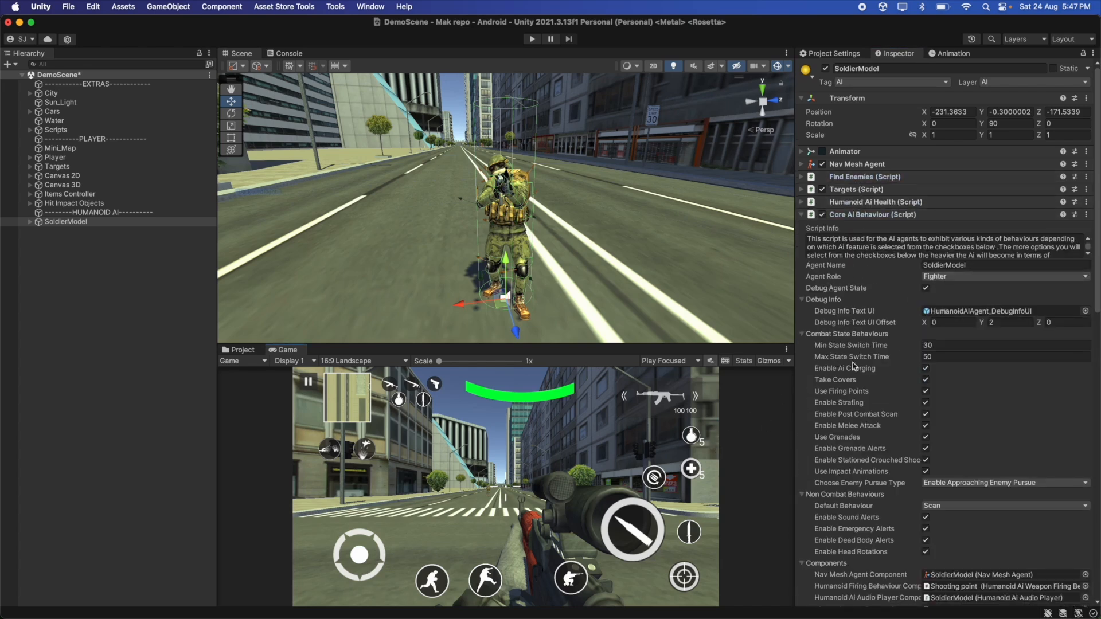
{"action": "scroll", "coordinate": [832, 381], "scroll_direction": "down", "scroll_amount": 5}
{"action": "left_click", "coordinate": [925, 443]}
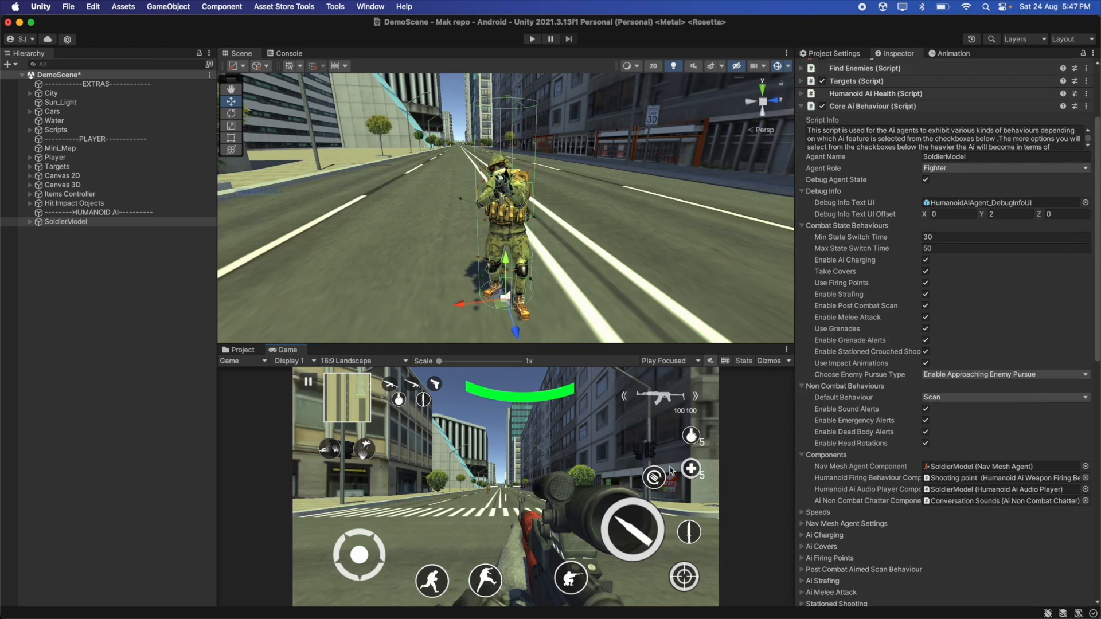
{"action": "left_click", "coordinate": [925, 443]}
{"action": "left_click", "coordinate": [925, 432]}
{"action": "left_click", "coordinate": [926, 421]}
{"action": "left_click", "coordinate": [925, 409]}
Disable every Combat State Behaviours option in Core Ai Behaviour, from Use Impact Animations up to Enable Ai Charging.
{"action": "left_click", "coordinate": [925, 363]}
{"action": "left_click", "coordinate": [925, 351]}
{"action": "left_click", "coordinate": [926, 340]}
{"action": "left_click", "coordinate": [925, 328]}
{"action": "left_click", "coordinate": [925, 317]}
{"action": "left_click", "coordinate": [925, 306]}
{"action": "left_click", "coordinate": [925, 294]}
{"action": "left_click", "coordinate": [925, 283]}
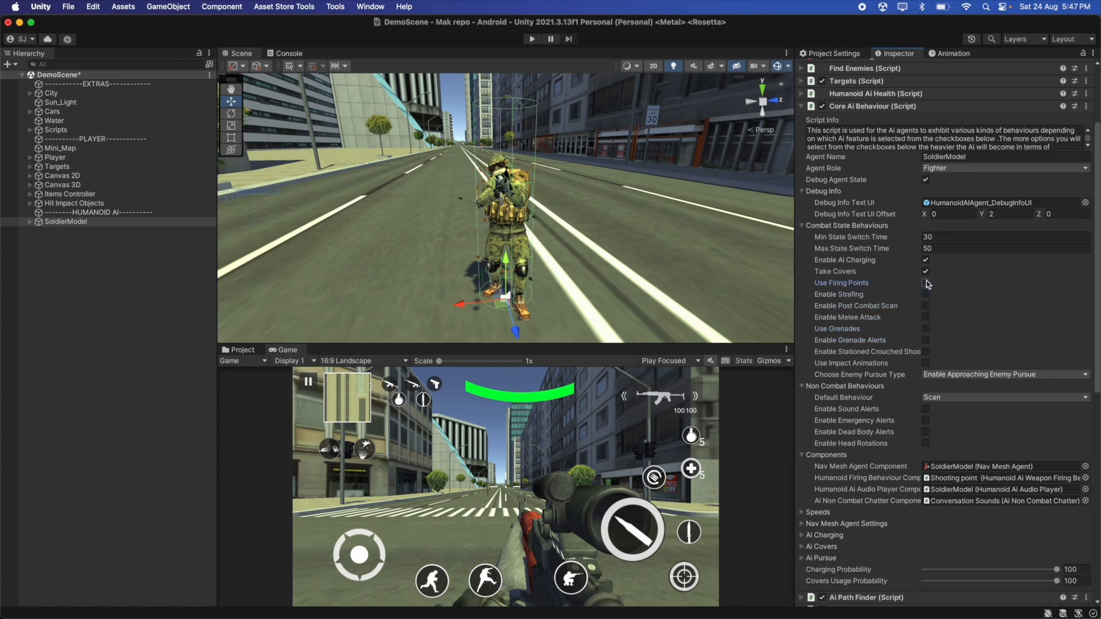
{"action": "left_click", "coordinate": [925, 271]}
{"action": "left_click", "coordinate": [925, 260]}
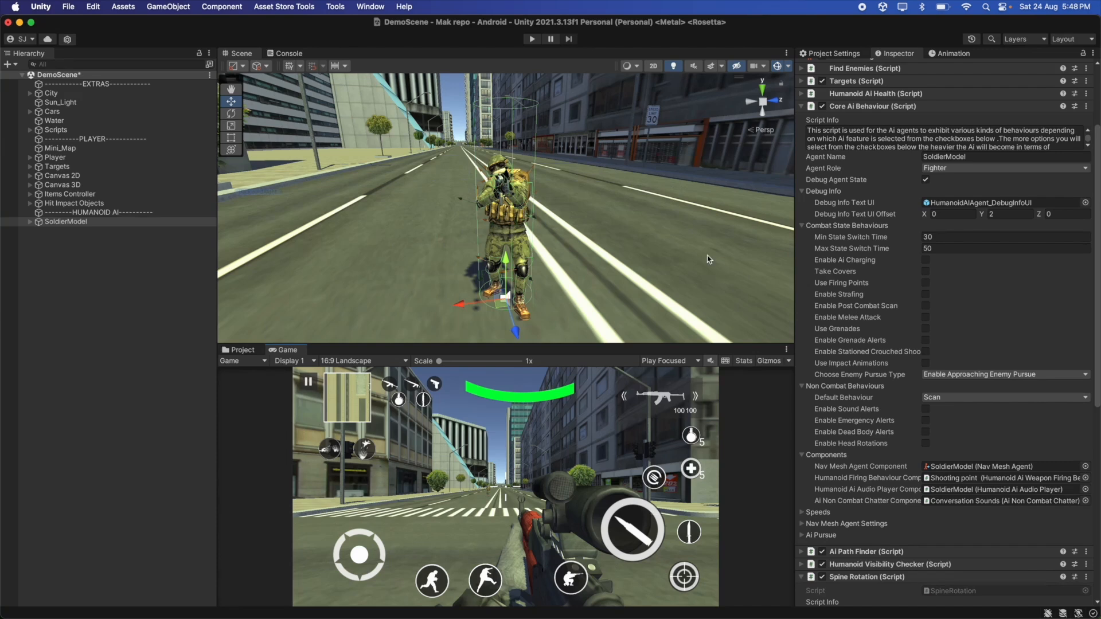
Close the Animation window docked beside the Inspector.
{"action": "left_click", "coordinate": [933, 54]}
{"action": "right_click", "coordinate": [937, 53]}
{"action": "left_click", "coordinate": [970, 87]}
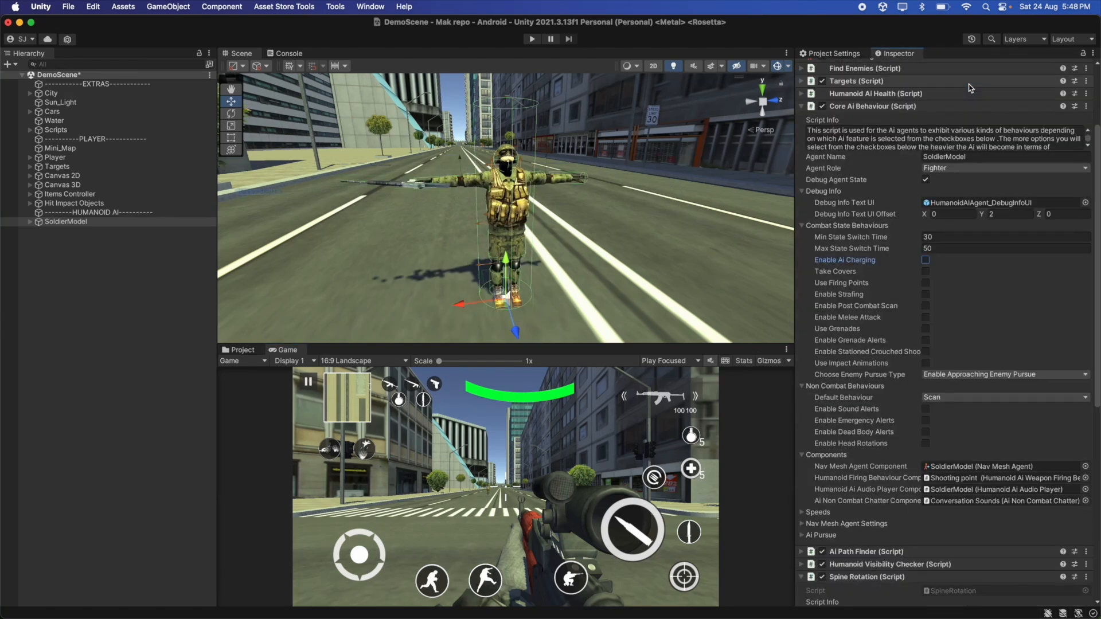
Examine Weapon_M16(Clone) in the SoldierModel's hand, then return to the SoldierModel and its components.
{"action": "left_click", "coordinate": [76, 328]}
{"action": "left_click", "coordinate": [29, 222]}
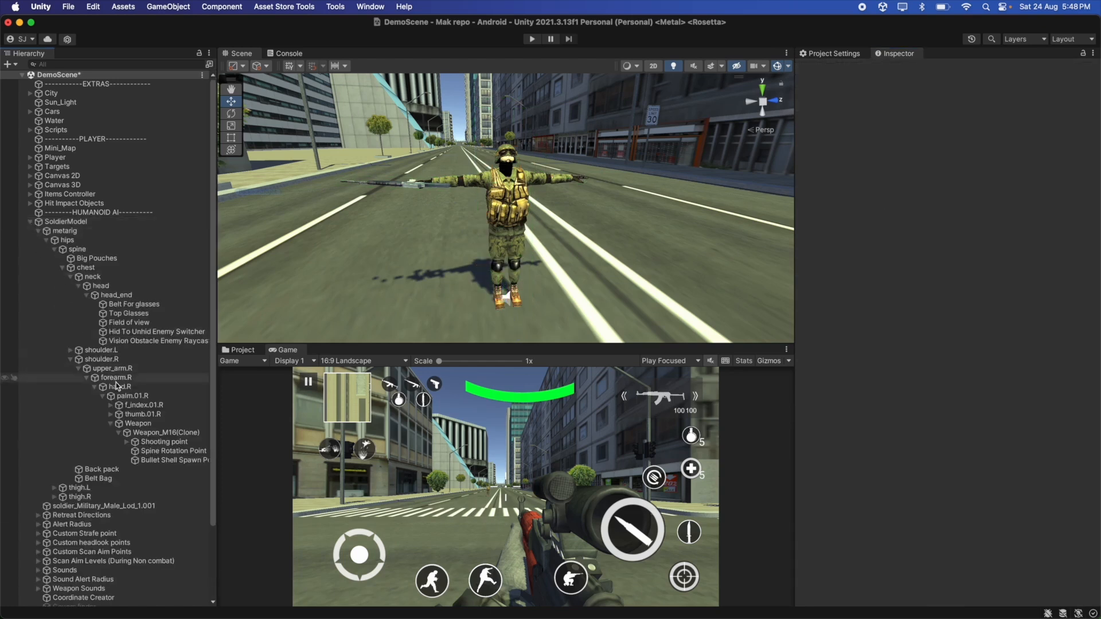
{"action": "left_click", "coordinate": [154, 434]}
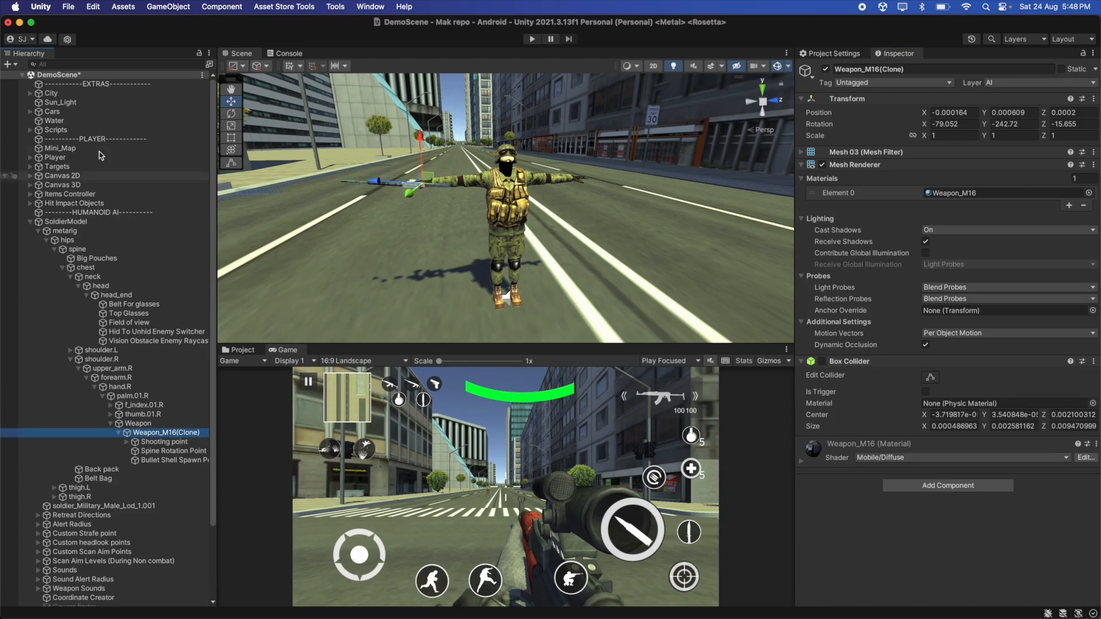
{"action": "left_click", "coordinate": [30, 222]}
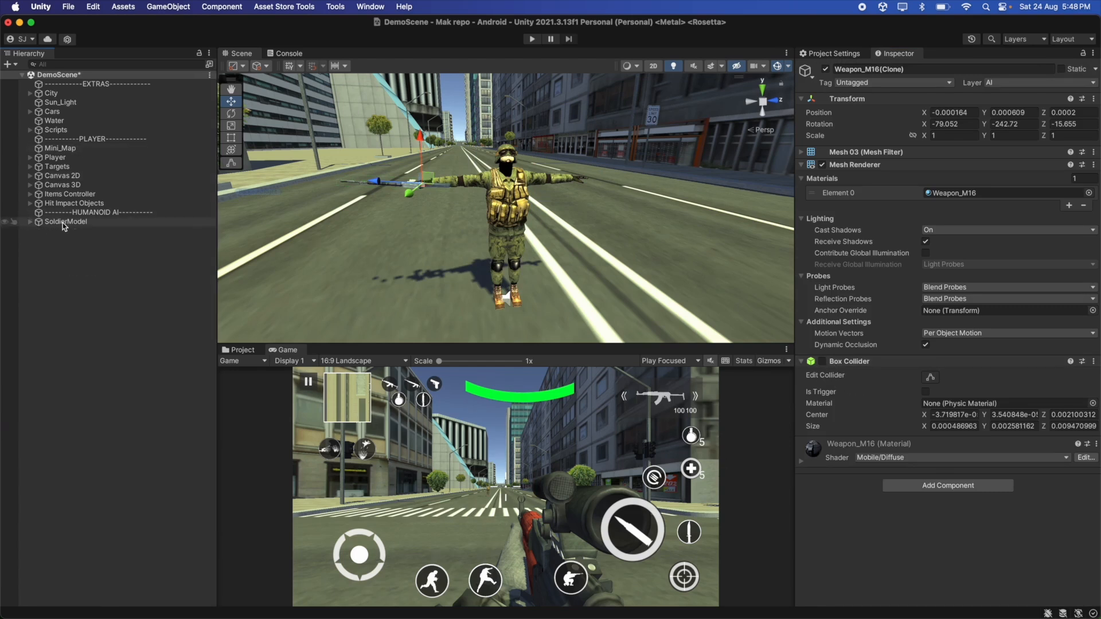
{"action": "left_click", "coordinate": [63, 223]}
{"action": "left_click", "coordinate": [84, 276]}
{"action": "left_click", "coordinate": [79, 221]}
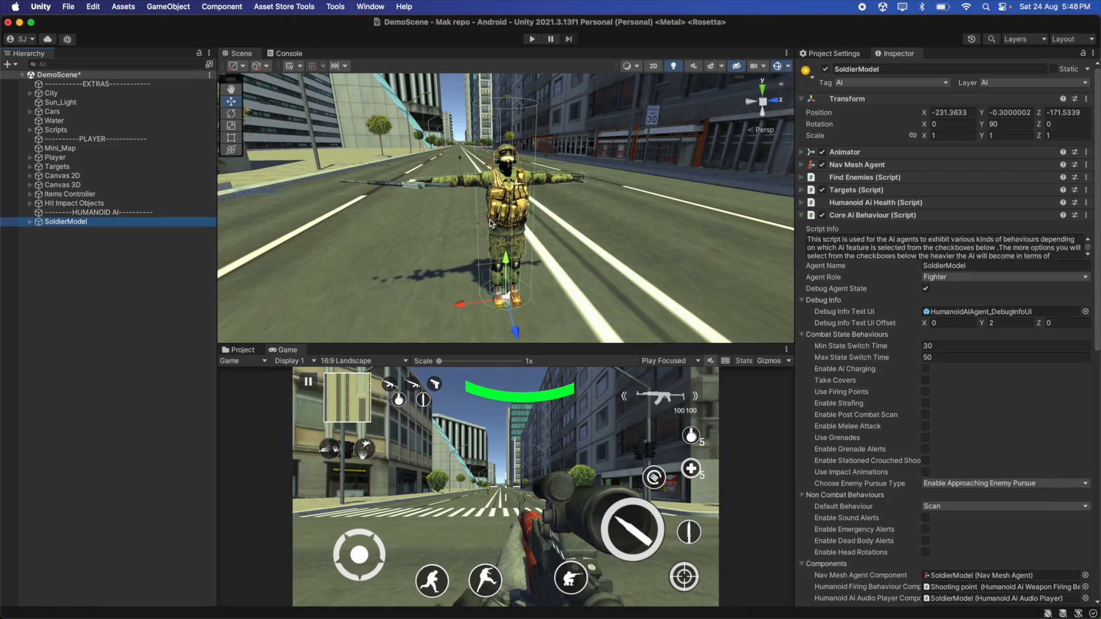
{"action": "left_click_drag", "start_coordinate": [490, 223], "coordinate": [454, 220], "text": "alt"}
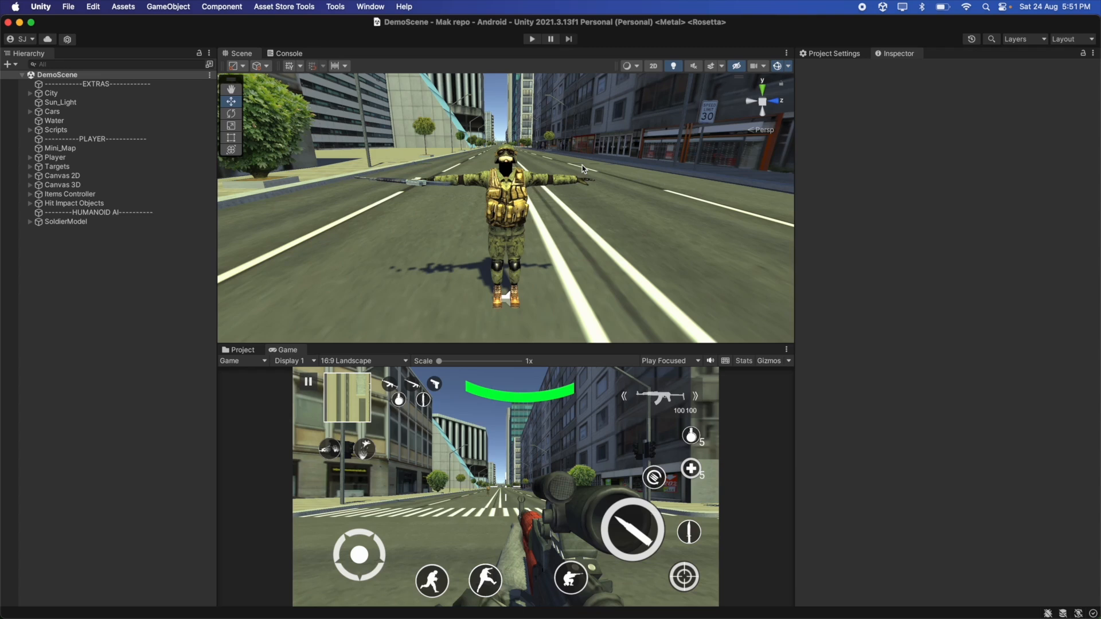
Create an empty root object named AI Managers and reset its transform.
{"action": "right_click", "coordinate": [115, 292]}
{"action": "left_click", "coordinate": [171, 438]}
{"action": "type", "text": "AI Managers"}
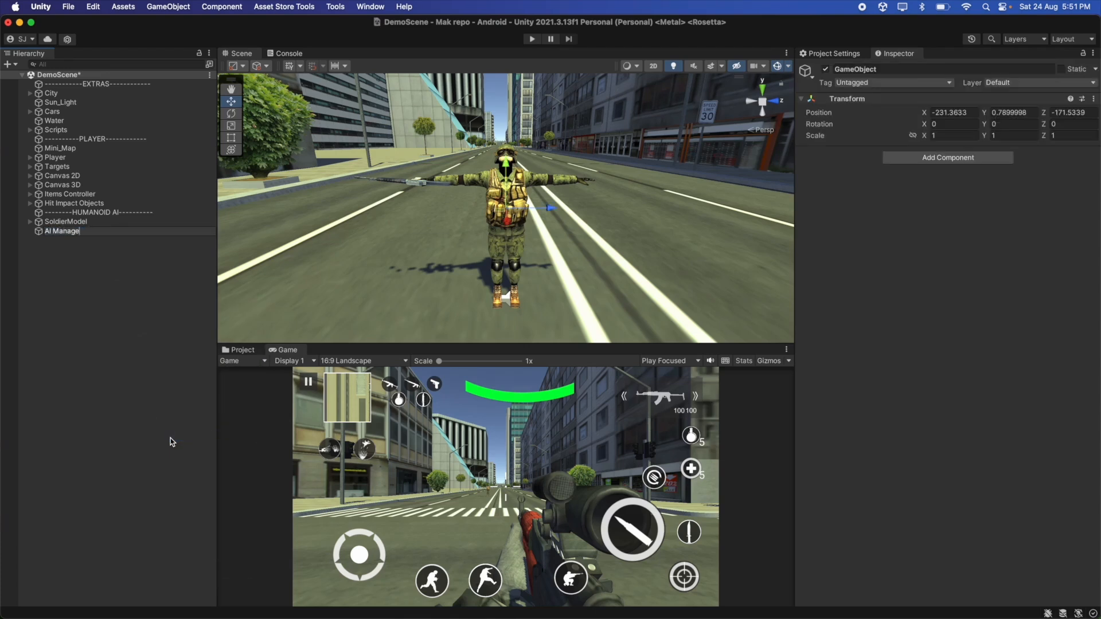
{"action": "key", "text": "Return"}
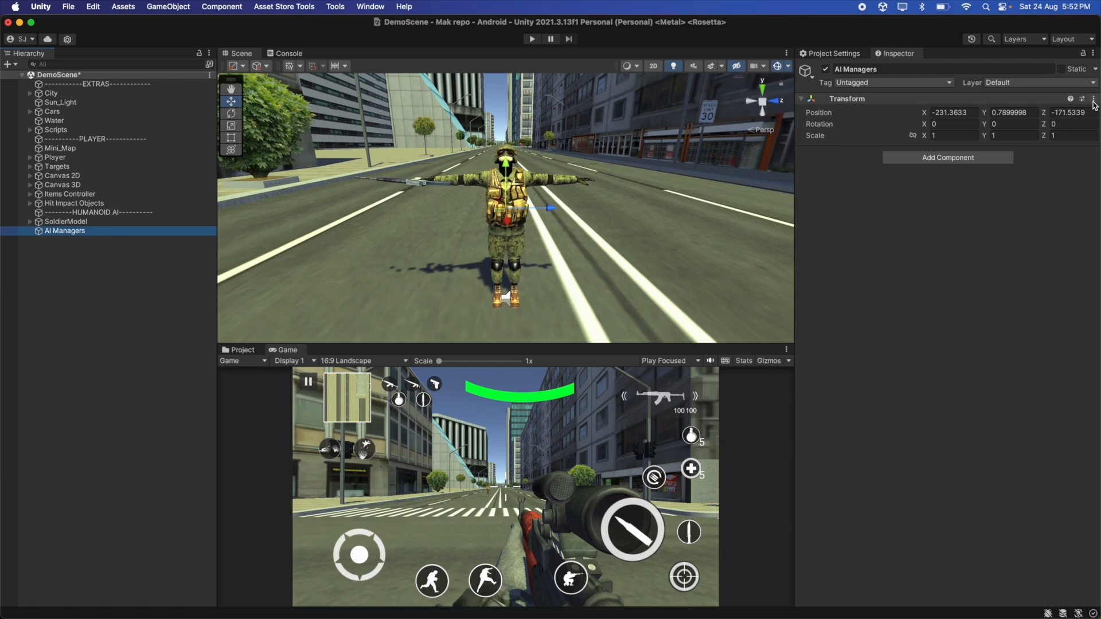
{"action": "right_click", "coordinate": [993, 113]}
{"action": "left_click", "coordinate": [1015, 113]}
Create an empty child of AI Managers named Humanoid AI Manager.
{"action": "left_click", "coordinate": [143, 233]}
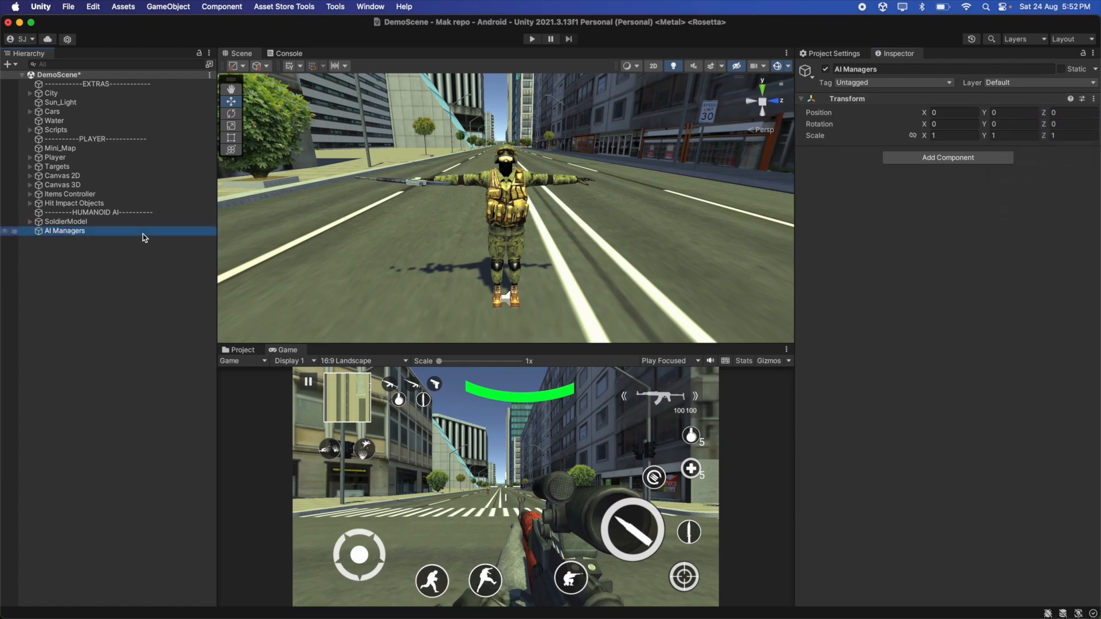
{"action": "right_click", "coordinate": [142, 233]}
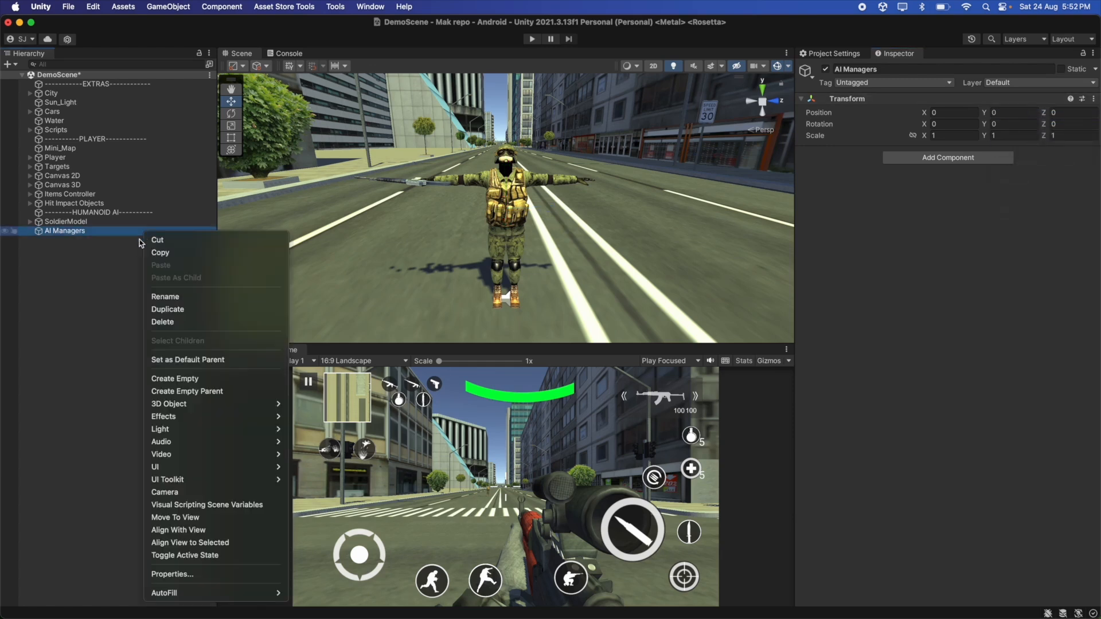
{"action": "left_click", "coordinate": [211, 379]}
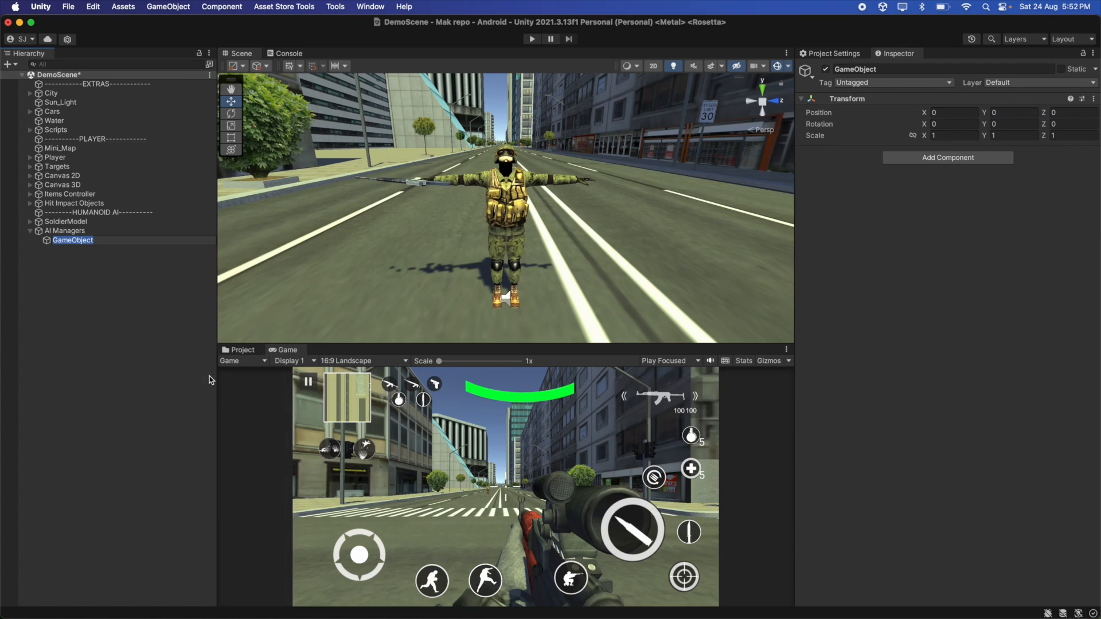
{"action": "type", "text": "Humand"}
{"action": "key", "text": "BackSpace"}
{"action": "type", "text": "oid AI Manager"}
{"action": "key", "text": "Return"}
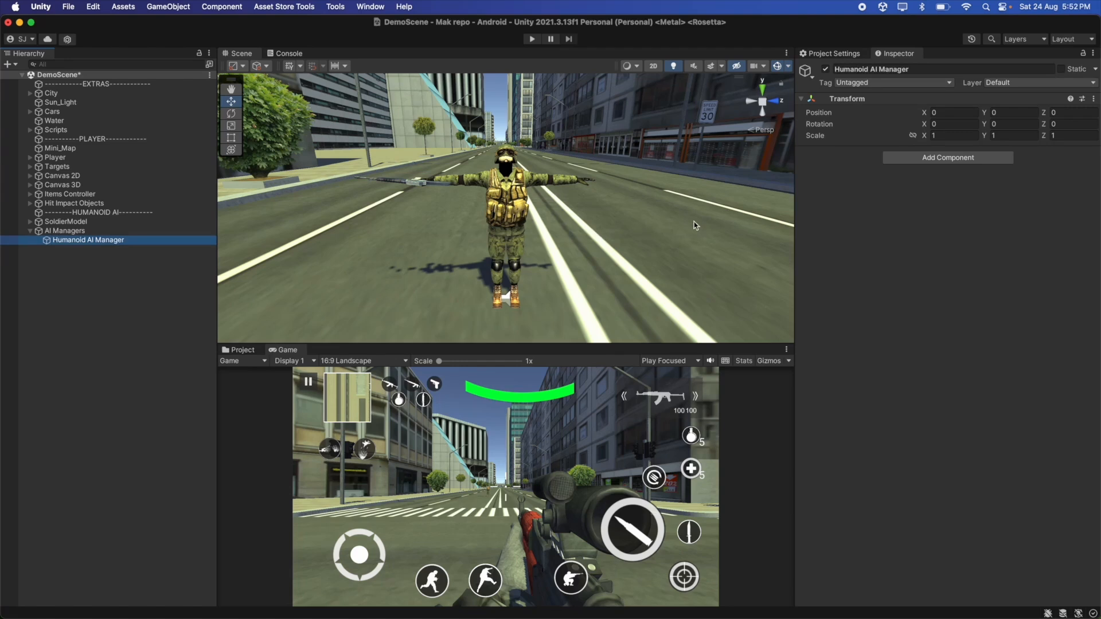
Add the Humanoid Ai Manager script component to the Humanoid AI Manager object.
{"action": "left_click", "coordinate": [930, 158]}
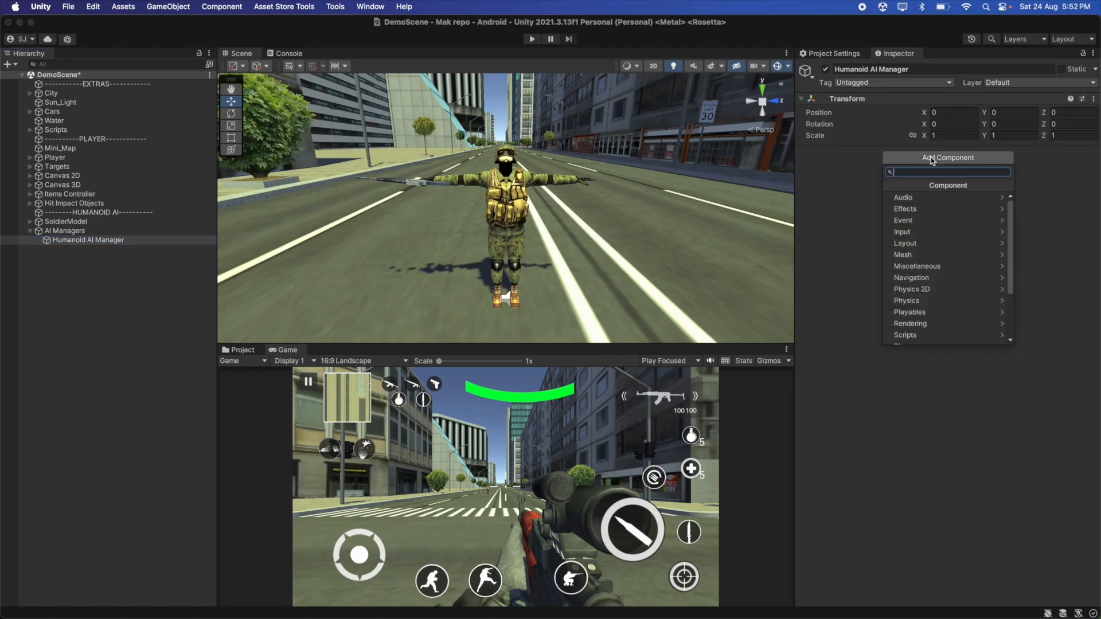
{"action": "type", "text": "Humanoid"}
{"action": "key", "text": "Down"}
{"action": "key", "text": "Down"}
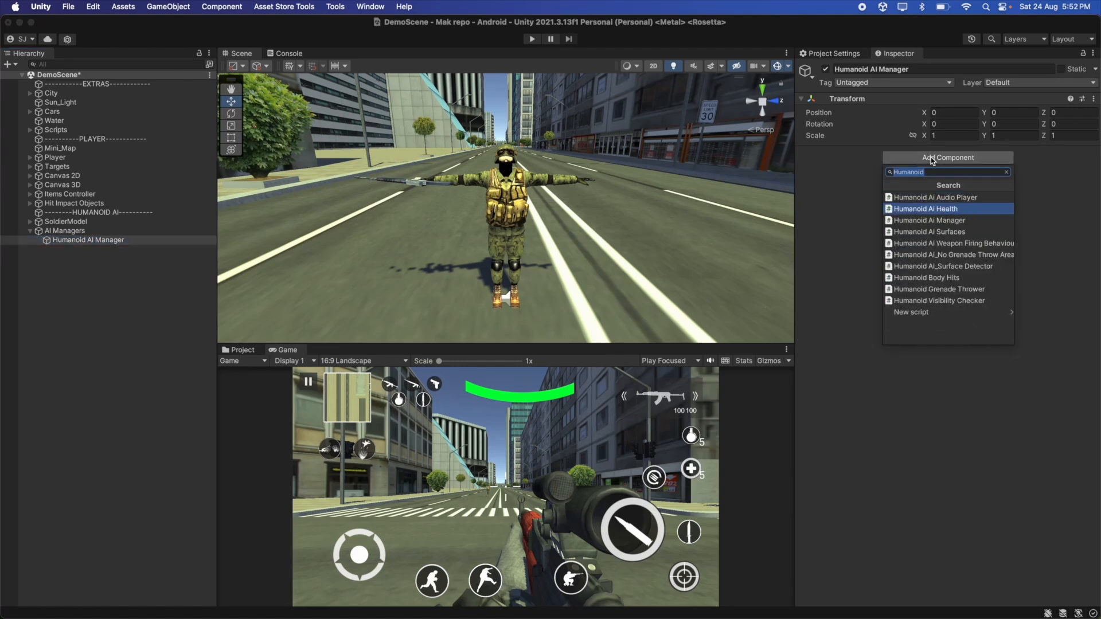
{"action": "key", "text": "Return"}
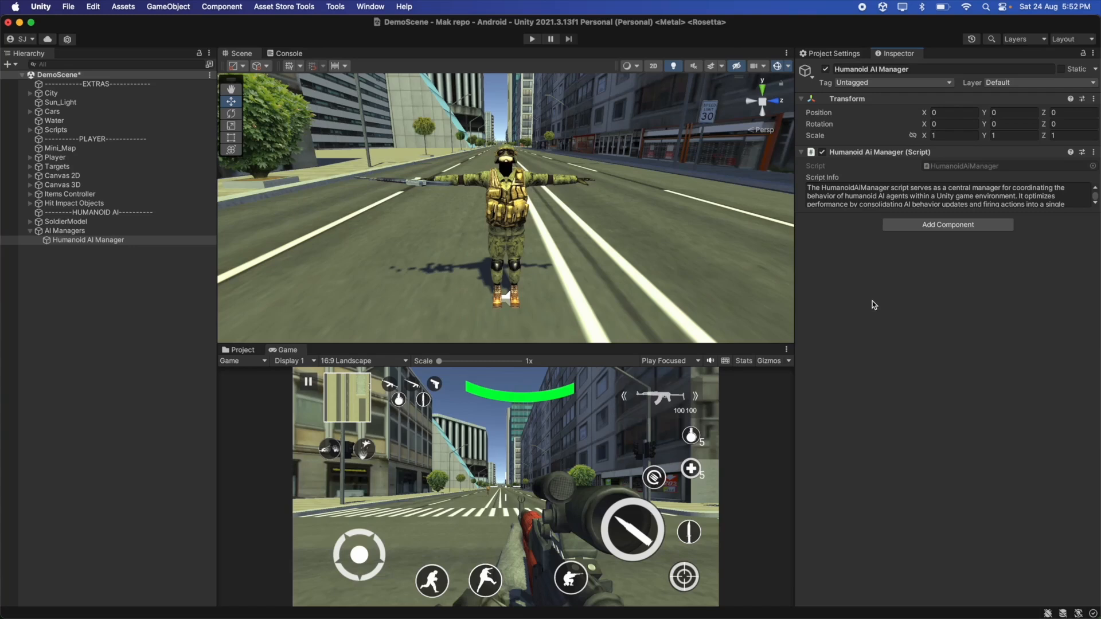
Collapse and deselect AI Managers, then run the scene in Play mode to test the soldier.
{"action": "left_click", "coordinate": [30, 230]}
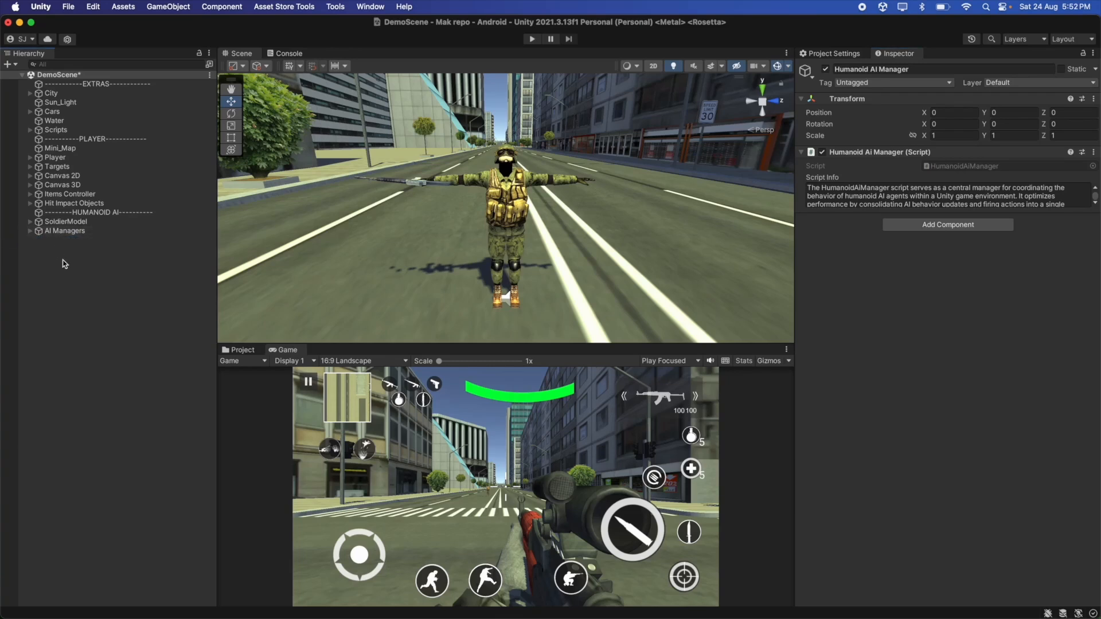
{"action": "left_click", "coordinate": [66, 269]}
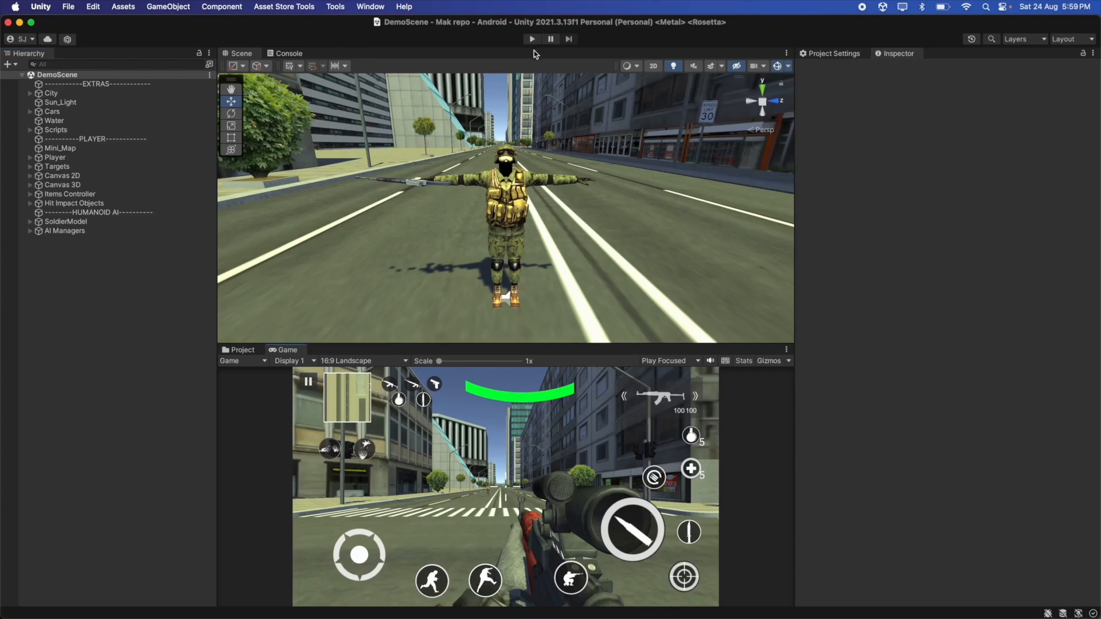
{"action": "left_click", "coordinate": [532, 41]}
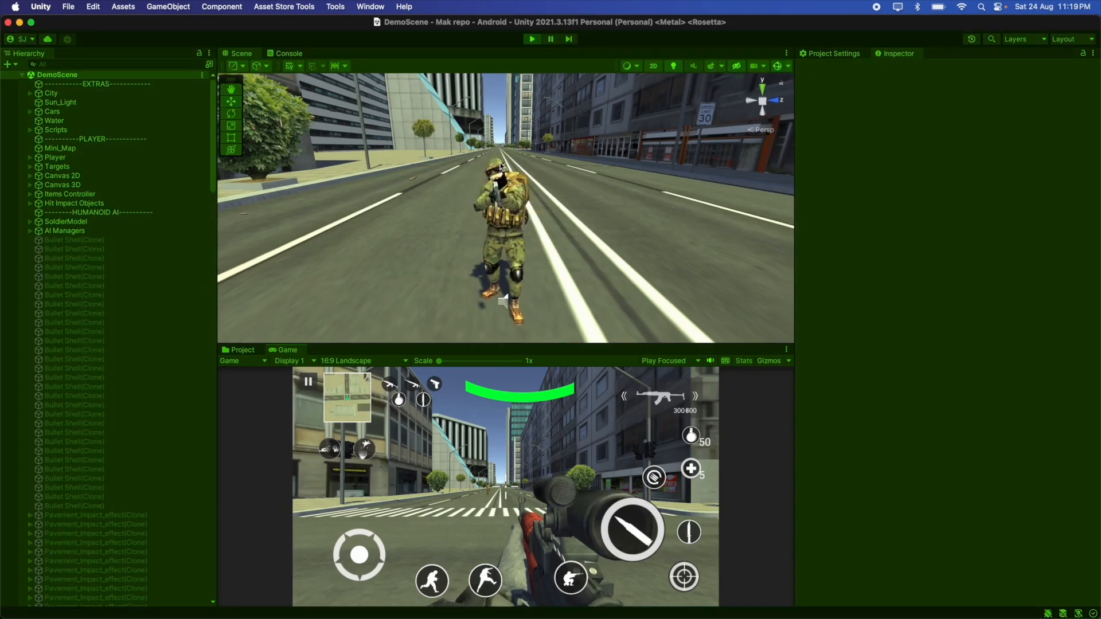
Examine the soldier from the front during the running test, pausing and resuming the game to check its firing.
{"action": "right_click_drag", "start_coordinate": [500, 165], "coordinate": [580, 179]}
{"action": "key", "text": "s"}
{"action": "key", "text": "w"}
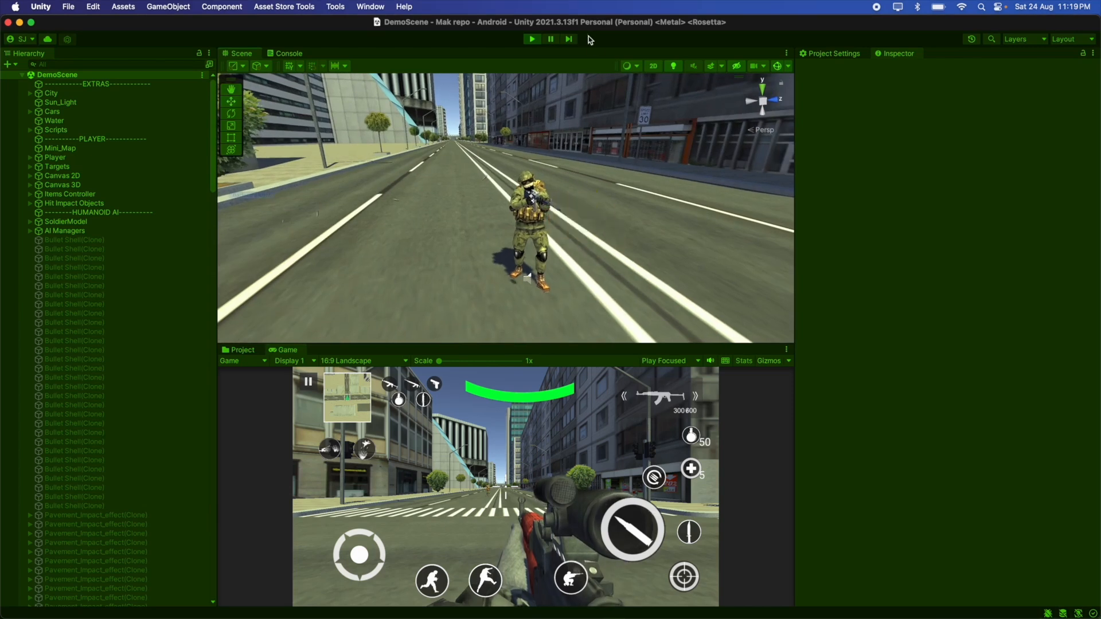
{"action": "left_click", "coordinate": [552, 39]}
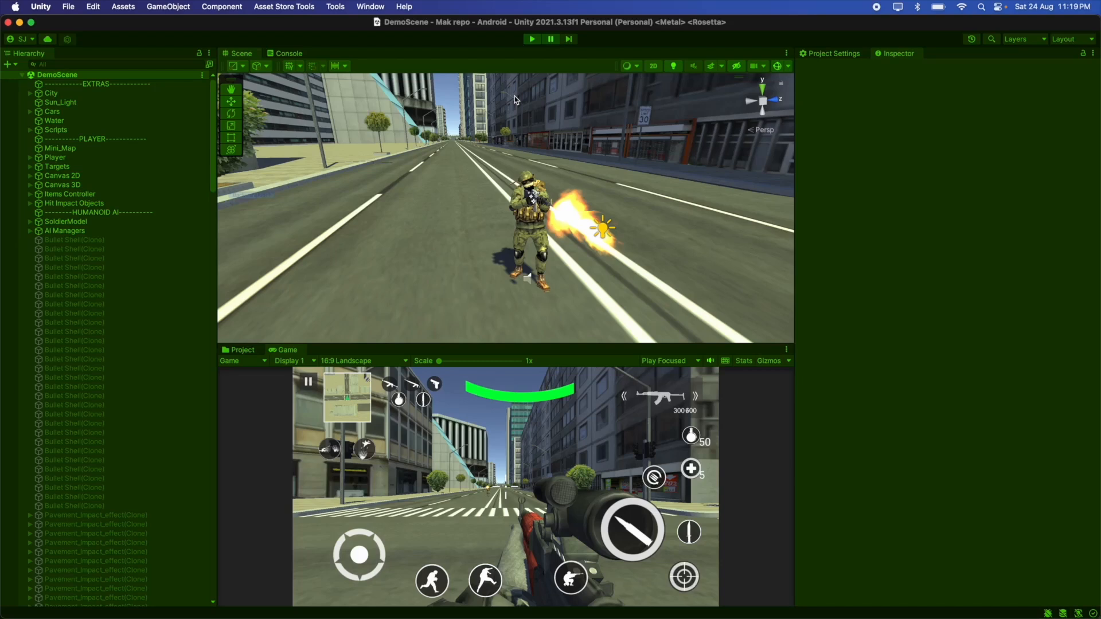
{"action": "left_click", "coordinate": [554, 40]}
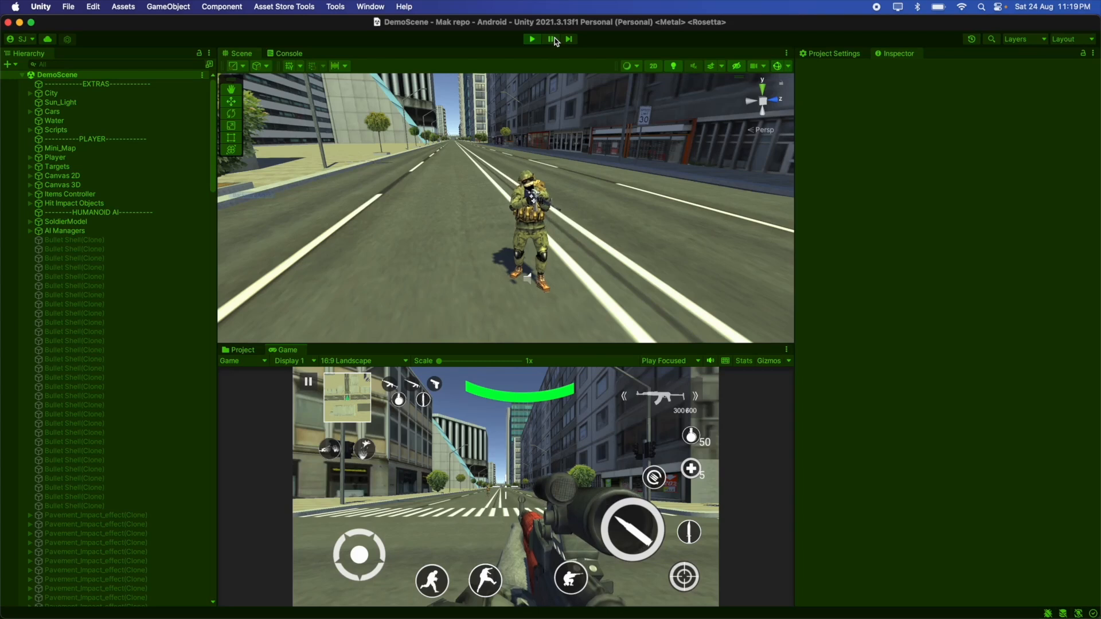
{"action": "left_click", "coordinate": [554, 41]}
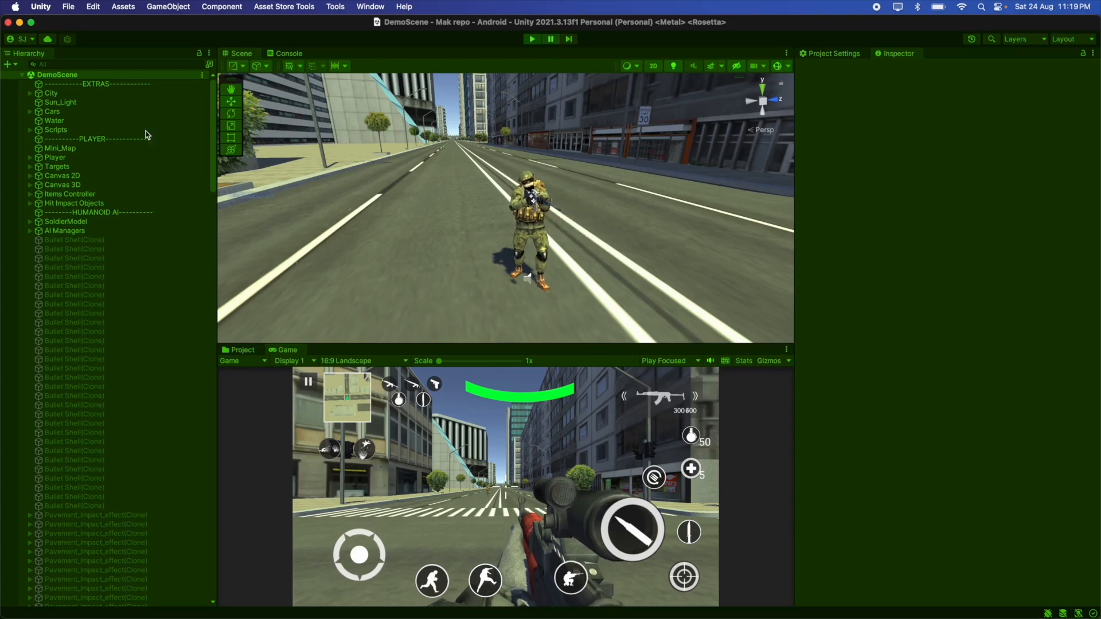
Expand the SoldierModel hierarchy down through metarig to head_end and select Vision Obstacle Enemy Raycaster.
{"action": "left_click", "coordinate": [30, 222]}
{"action": "left_click", "coordinate": [50, 231]}
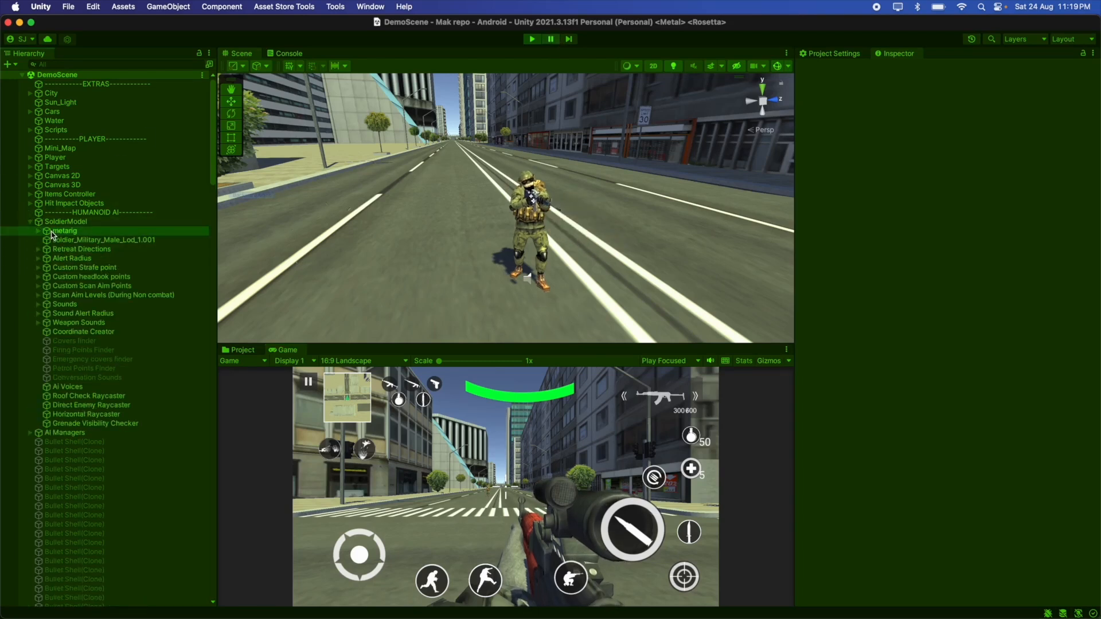
{"action": "key", "text": "Right"}
{"action": "key", "text": "Right"}
{"action": "key", "text": "Right"}
{"action": "key", "text": "Right"}
{"action": "key", "text": "Right"}
{"action": "key", "text": "Right"}
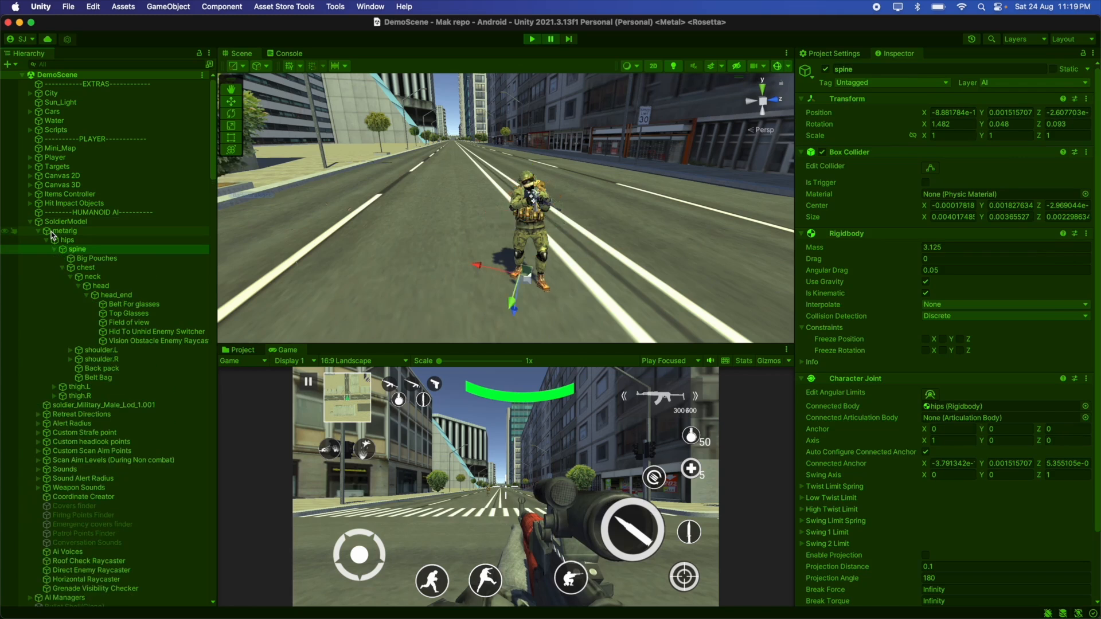
{"action": "key", "text": "Down"}
{"action": "key", "text": "Down"}
{"action": "key", "text": "Down"}
{"action": "key", "text": "Down"}
{"action": "key", "text": "Down"}
{"action": "key", "text": "Down"}
{"action": "key", "text": "Down"}
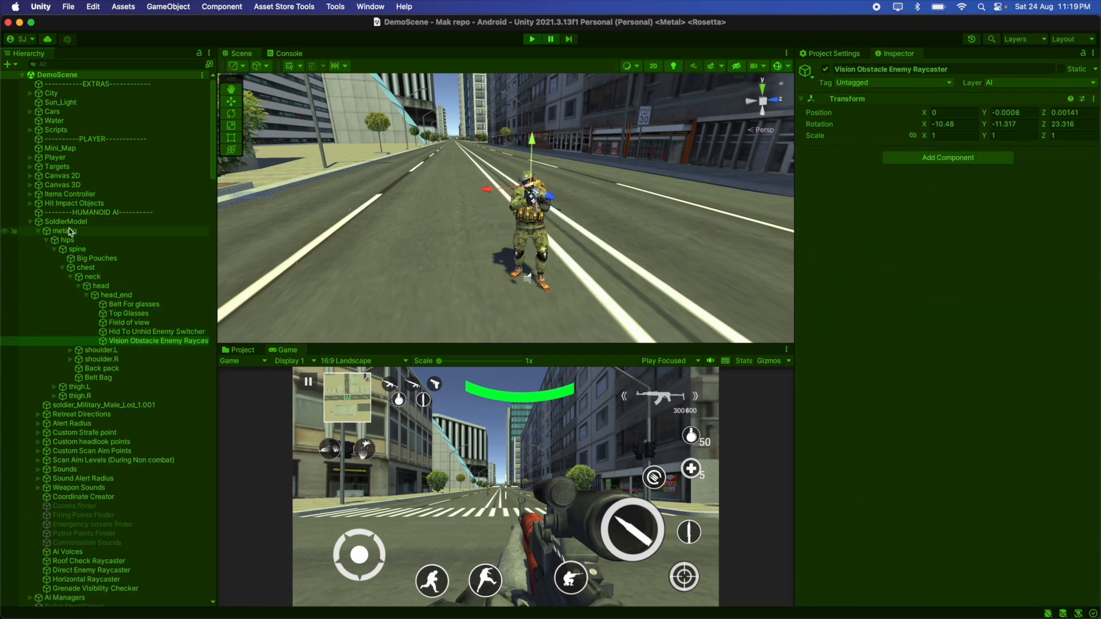
Move Vision Obstacle Enemy Raycaster forward and up in front of the soldier's face, to position about -0.000222, -0.00043, 0.001941.
{"action": "key", "text": "f"}
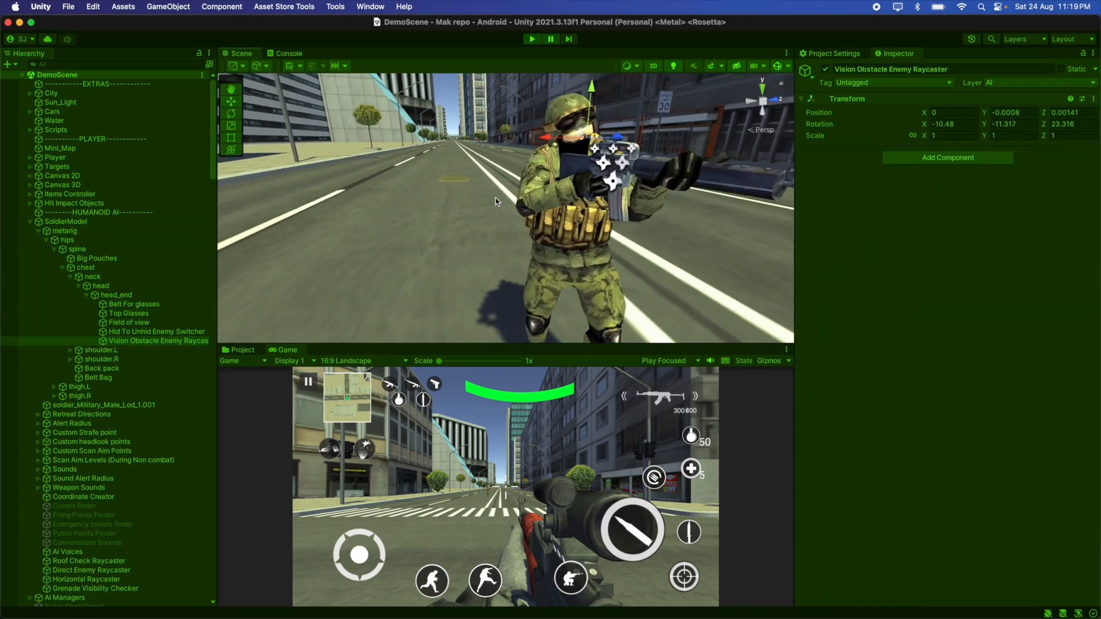
{"action": "scroll", "coordinate": [519, 172], "scroll_direction": "up", "scroll_amount": 5}
{"action": "left_click_drag", "start_coordinate": [519, 172], "coordinate": [645, 172], "text": "alt"}
{"action": "scroll", "coordinate": [591, 172], "scroll_direction": "down", "scroll_amount": 6}
{"action": "scroll", "coordinate": [646, 172], "scroll_direction": "up", "scroll_amount": 5}
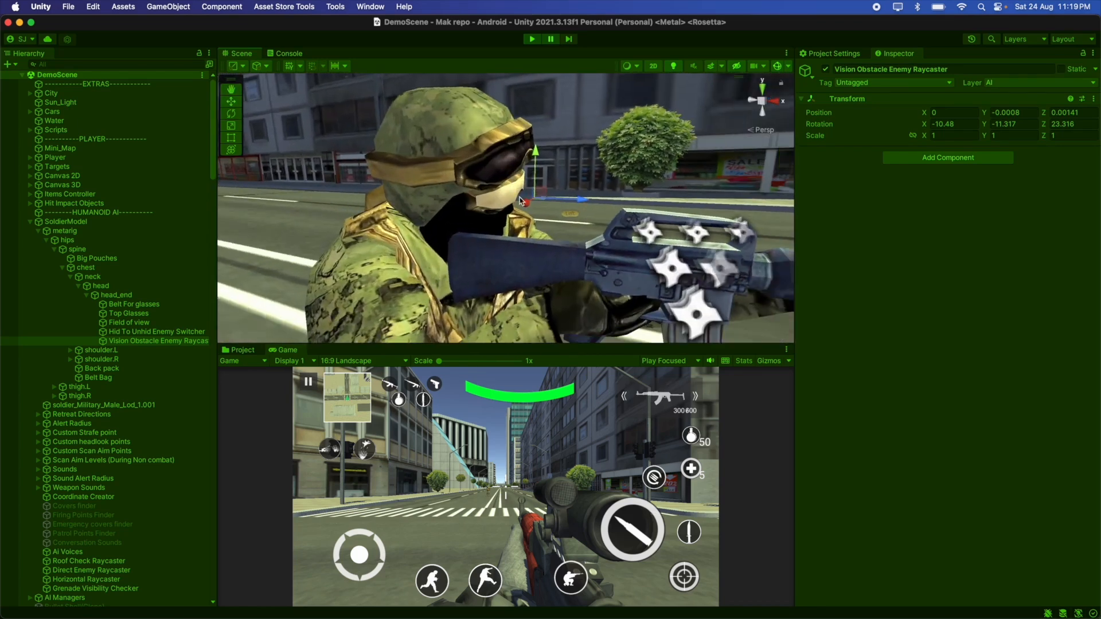
{"action": "left_click_drag", "start_coordinate": [583, 204], "coordinate": [622, 203]}
{"action": "left_click_drag", "start_coordinate": [574, 154], "coordinate": [575, 137]}
{"action": "left_click_drag", "start_coordinate": [622, 185], "coordinate": [627, 184]}
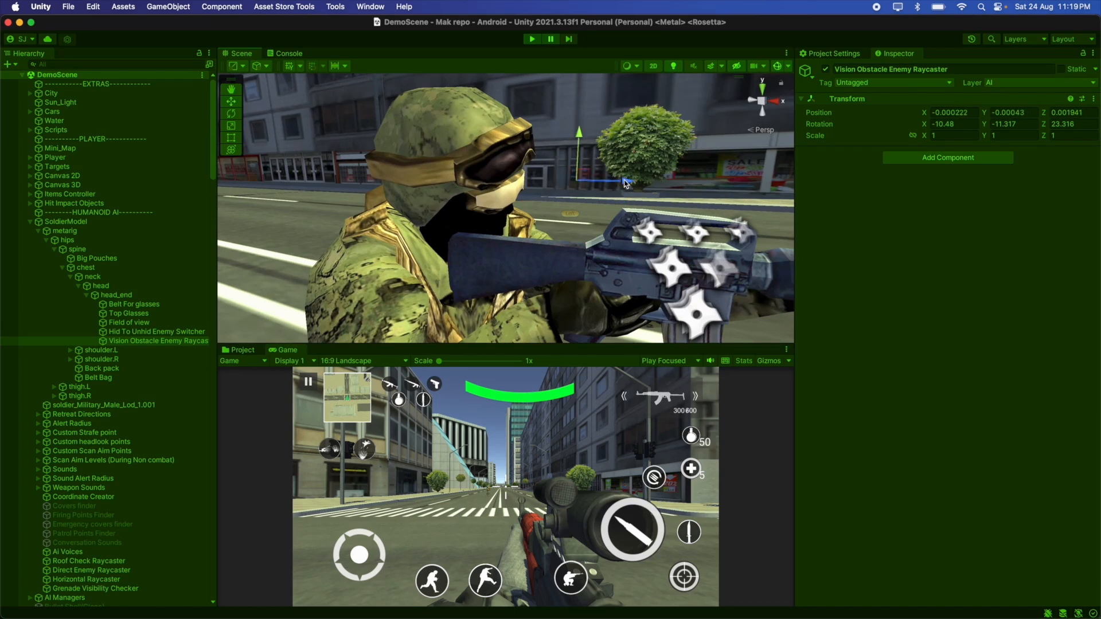
Observe the soldier's firing from farther back with the raycaster repositioned, and toggle the game's pause.
{"action": "right_click_drag", "start_coordinate": [627, 184], "coordinate": [397, 218]}
{"action": "scroll", "coordinate": [455, 212], "scroll_direction": "down", "scroll_amount": 5}
{"action": "scroll", "coordinate": [332, 189], "scroll_direction": "down", "scroll_amount": 5}
{"action": "scroll", "coordinate": [406, 233], "scroll_direction": "up", "scroll_amount": 2}
{"action": "scroll", "coordinate": [397, 218], "scroll_direction": "up", "scroll_amount": 1}
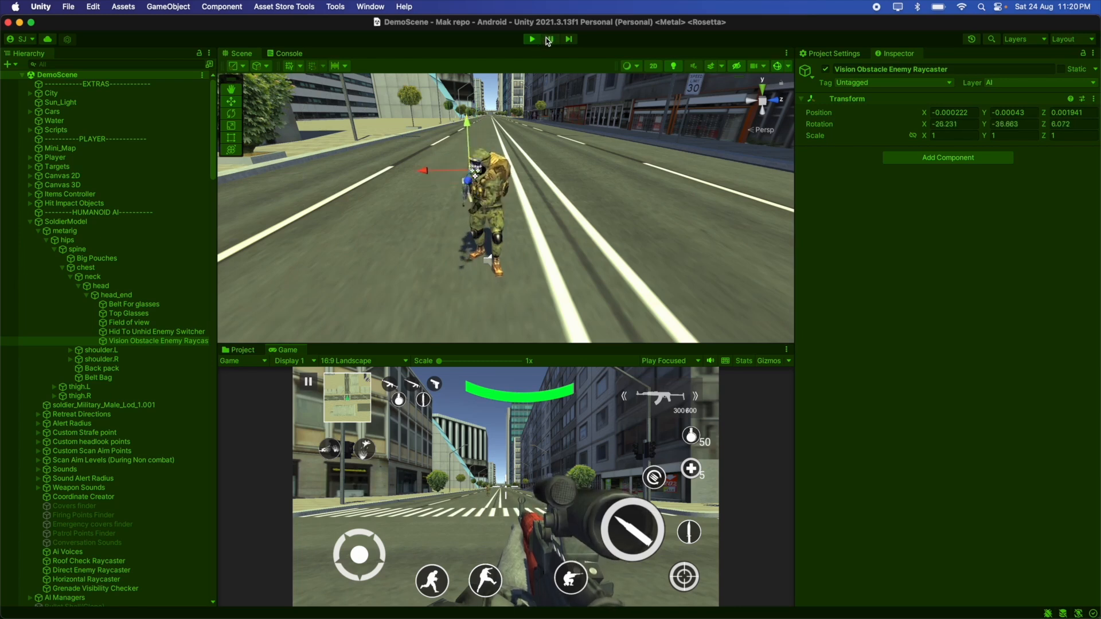
{"action": "left_click", "coordinate": [549, 39]}
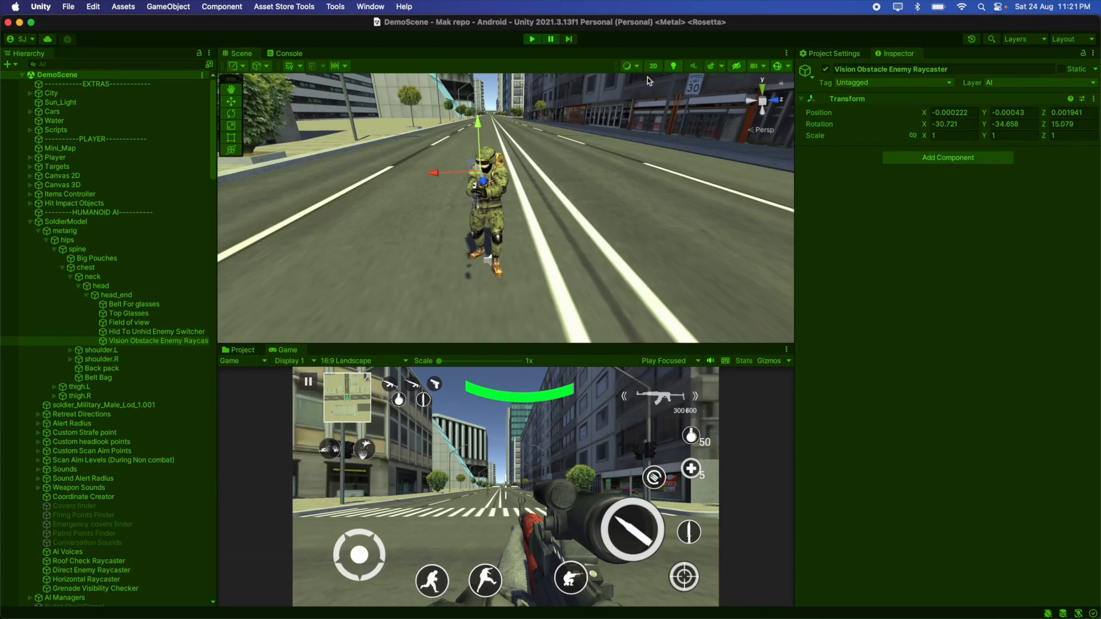
Copy the Transform component of Vision Obstacle Enemy Raycaster and exit Play mode.
{"action": "left_click", "coordinate": [1093, 99]}
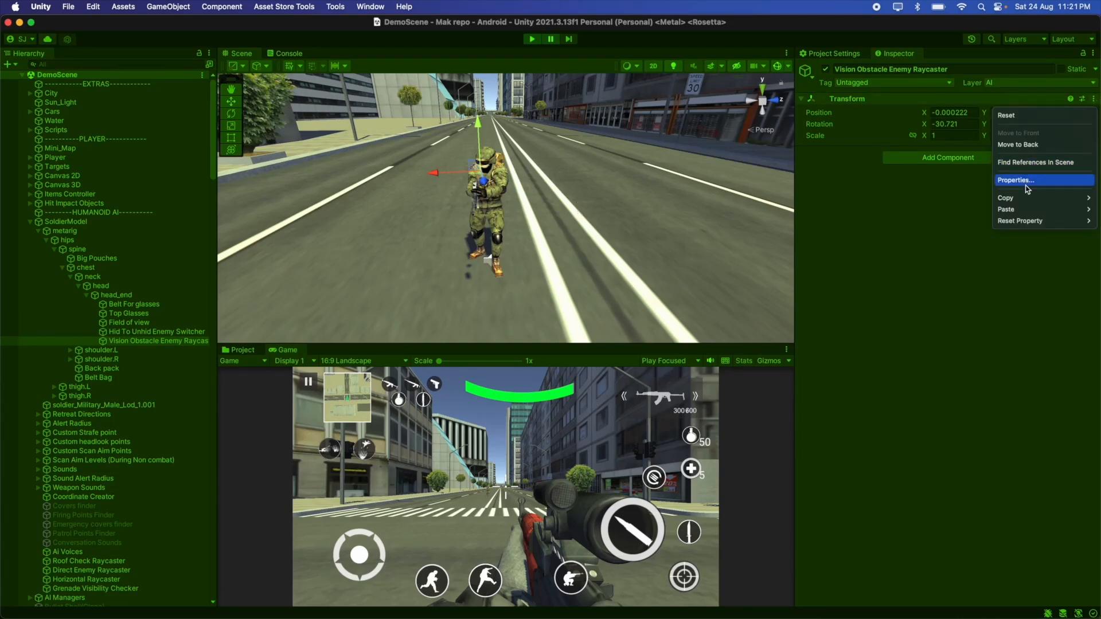
{"action": "mouse_move", "coordinate": [1026, 197]}
{"action": "left_click", "coordinate": [974, 251]}
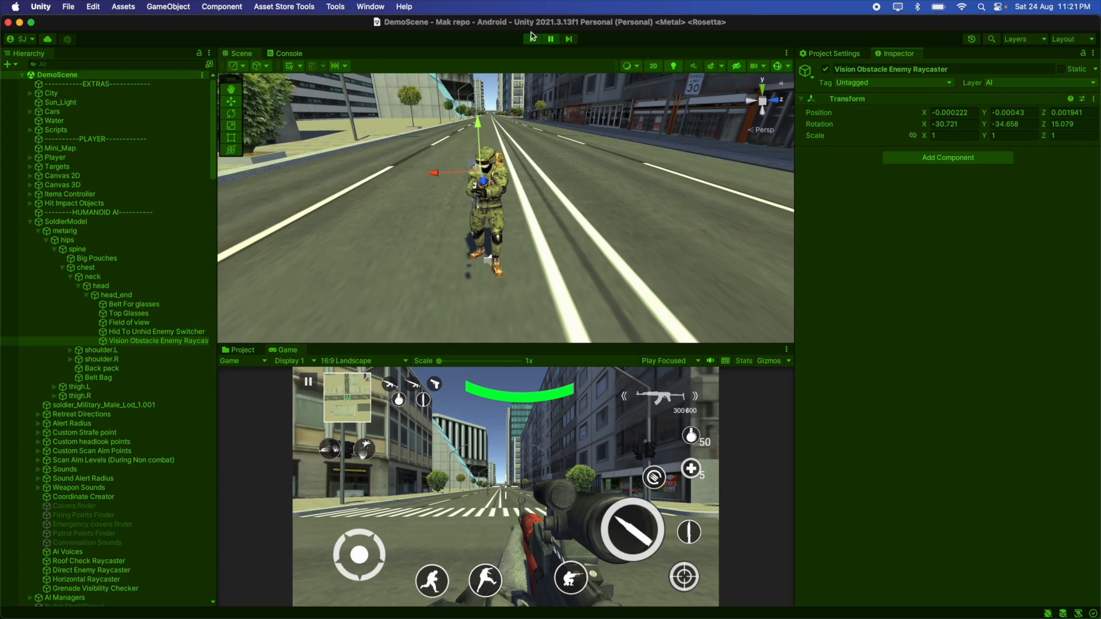
{"action": "left_click", "coordinate": [533, 38]}
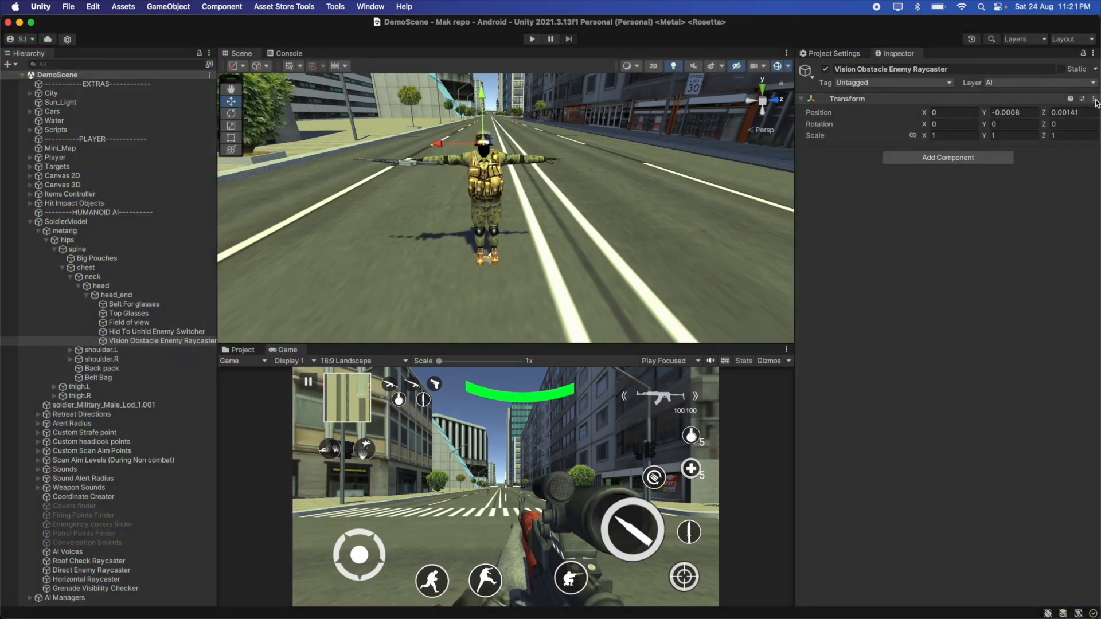
Paste the copied component values onto the Transform of Vision Obstacle Enemy Raycaster in Edit mode.
{"action": "left_click", "coordinate": [1094, 100]}
{"action": "mouse_move", "coordinate": [1042, 199]}
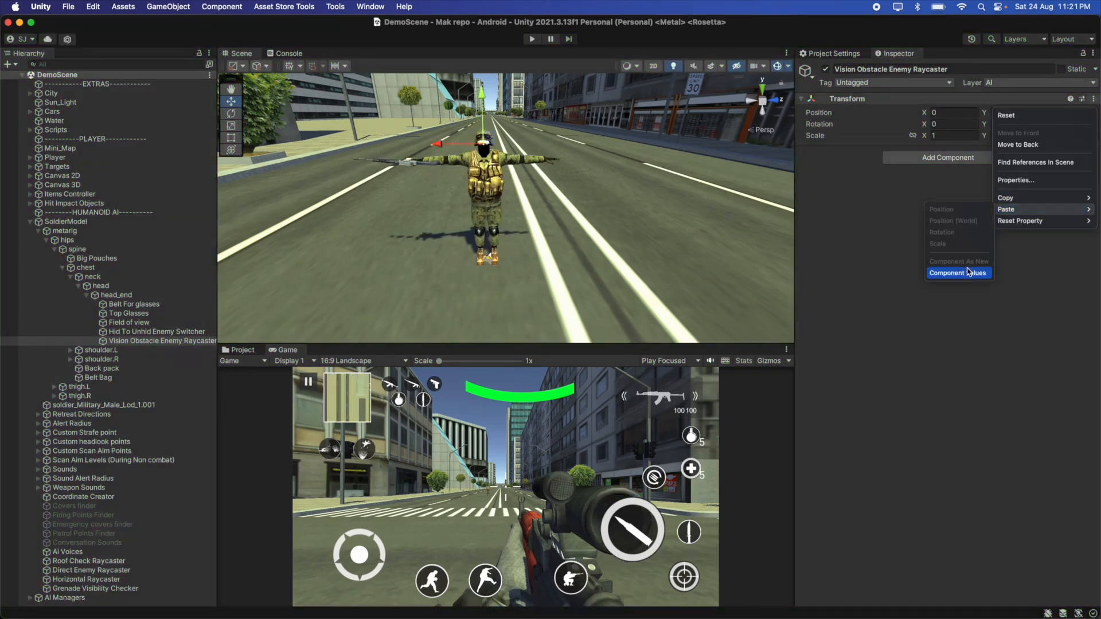
{"action": "left_click", "coordinate": [968, 273]}
Set the X, Y and Z rotation of Vision Obstacle Enemy Raycaster to 0.
{"action": "left_click", "coordinate": [949, 123]}
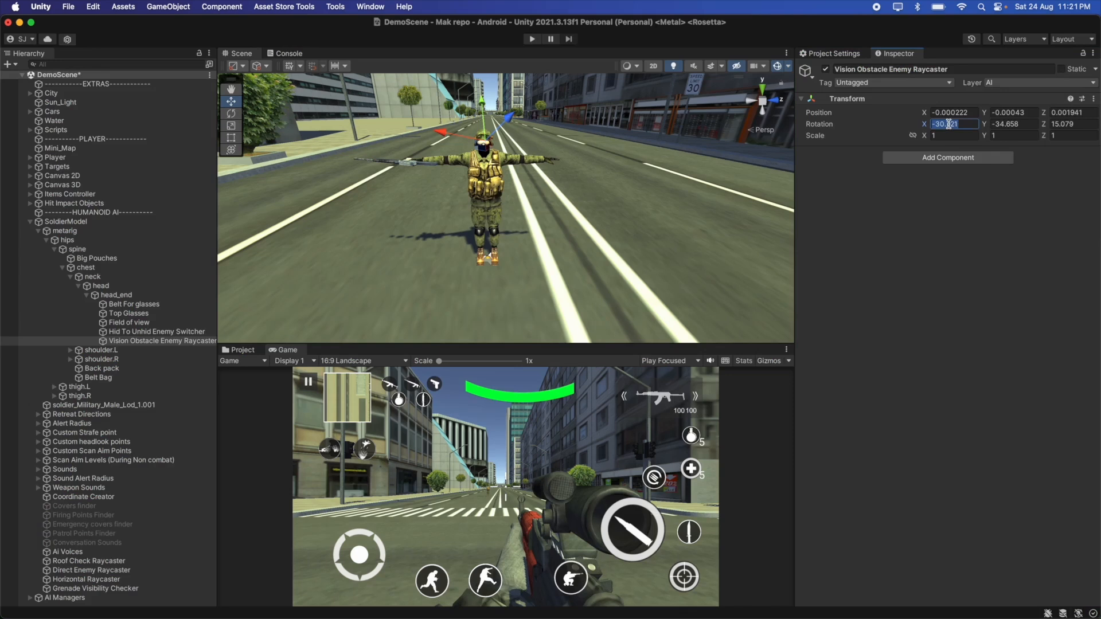
{"action": "type", "text": "0"}
{"action": "key", "text": "Tab"}
{"action": "type", "text": "0"}
{"action": "key", "text": "Tab"}
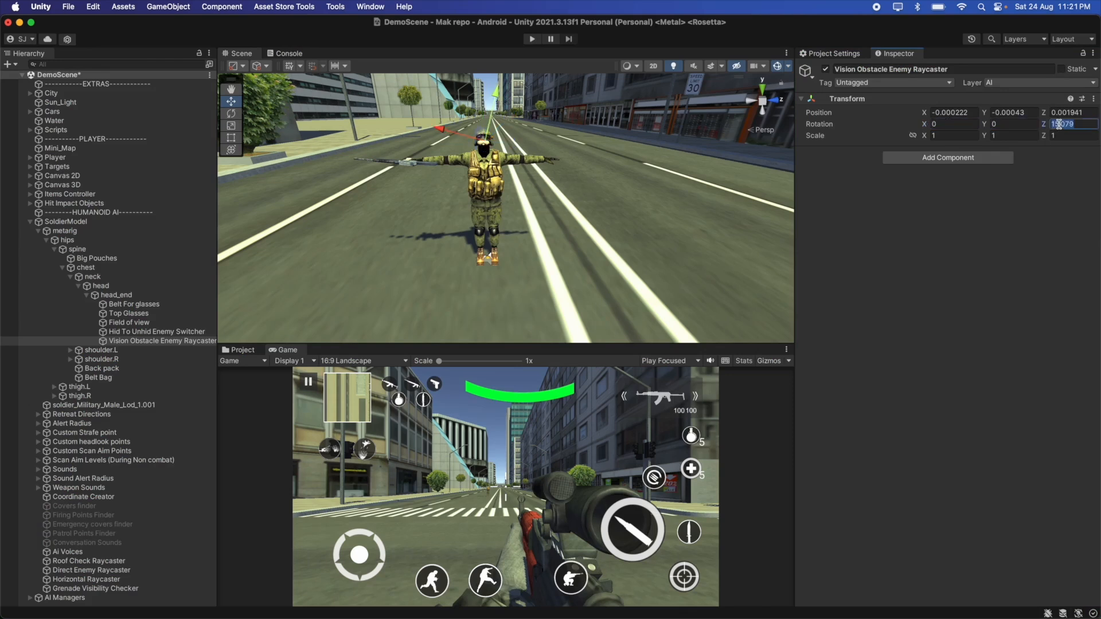
{"action": "type", "text": "0"}
{"action": "left_click", "coordinate": [994, 310]}
Check the raycaster's placement on the soldier, then collapse the whole SoldierModel hierarchy and deselect everything.
{"action": "right_click_drag", "start_coordinate": [461, 211], "coordinate": [473, 155]}
{"action": "key", "text": "w"}
{"action": "scroll", "coordinate": [535, 174], "scroll_direction": "down", "scroll_amount": 5}
{"action": "key", "text": "w"}
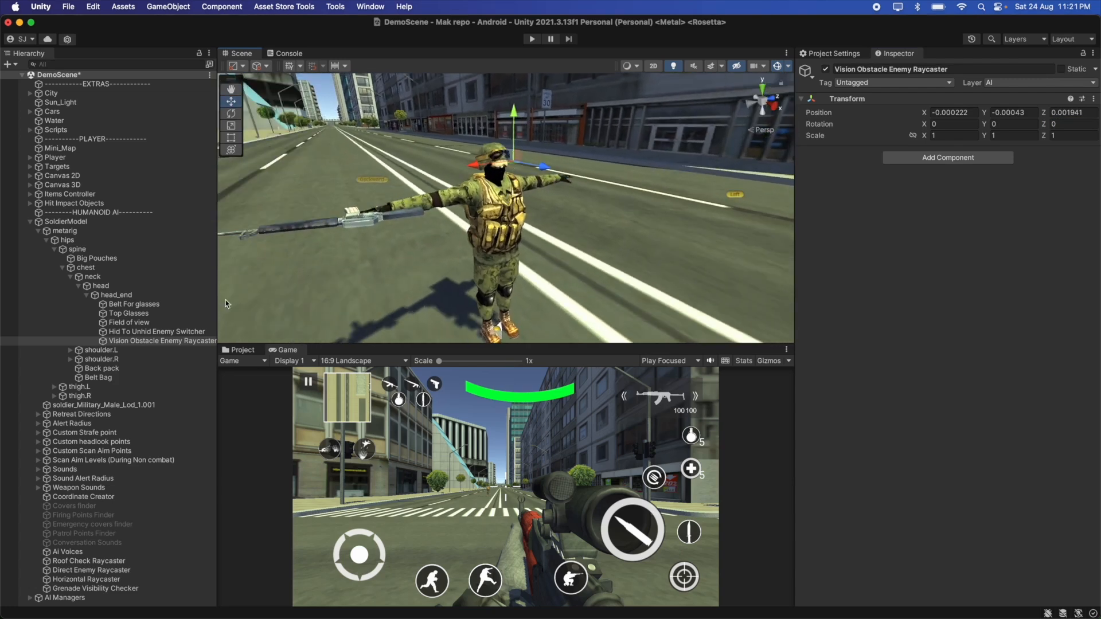
{"action": "left_click", "coordinate": [178, 342]}
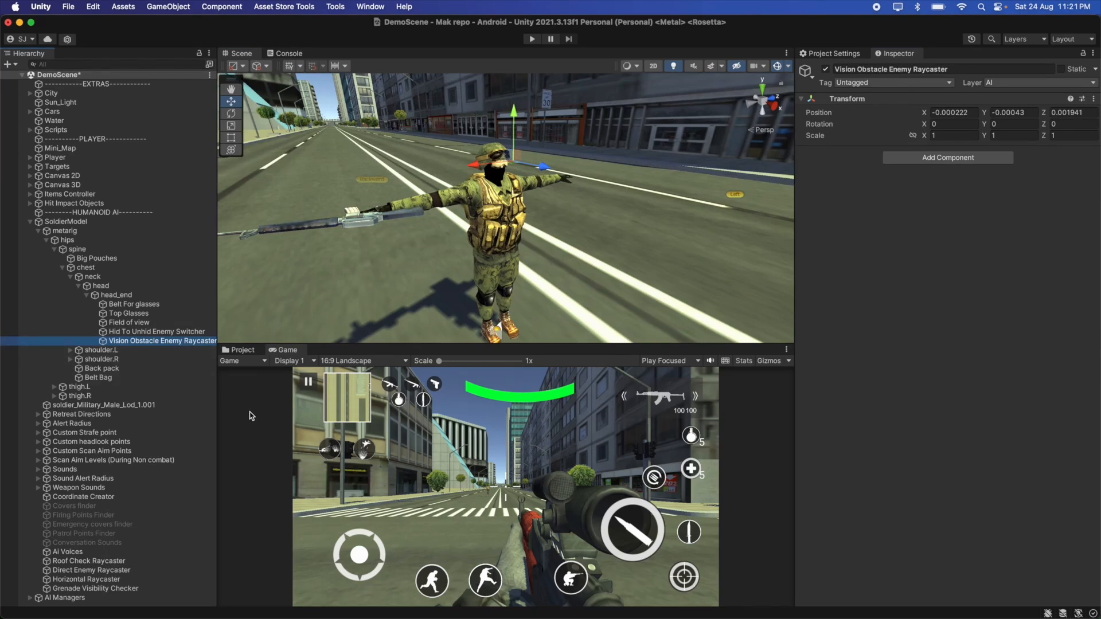
{"action": "key", "text": "Left"}
{"action": "key", "text": "Left"}
{"action": "key", "text": "Left"}
{"action": "key", "text": "Left"}
{"action": "key", "text": "Left"}
{"action": "key", "text": "Left"}
{"action": "key", "text": "Left"}
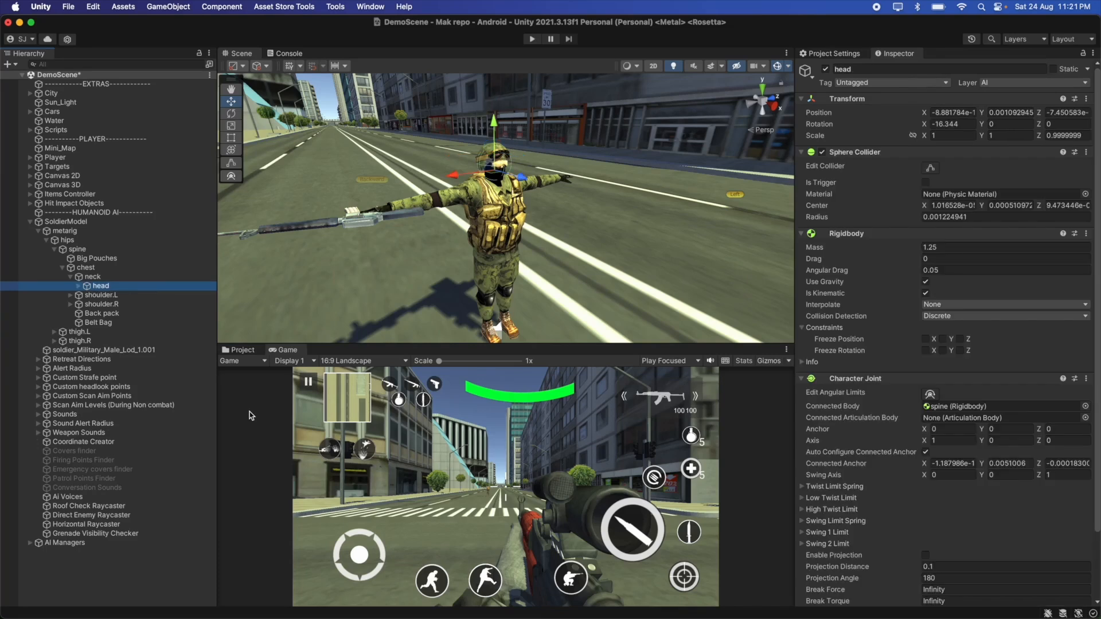
{"action": "key", "text": "Left"}
{"action": "key", "text": "Left"}
{"action": "key", "text": "Left"}
{"action": "key", "text": "Left"}
{"action": "key", "text": "Left"}
{"action": "key", "text": "Left"}
{"action": "key", "text": "Left"}
{"action": "key", "text": "Left"}
{"action": "key", "text": "Left"}
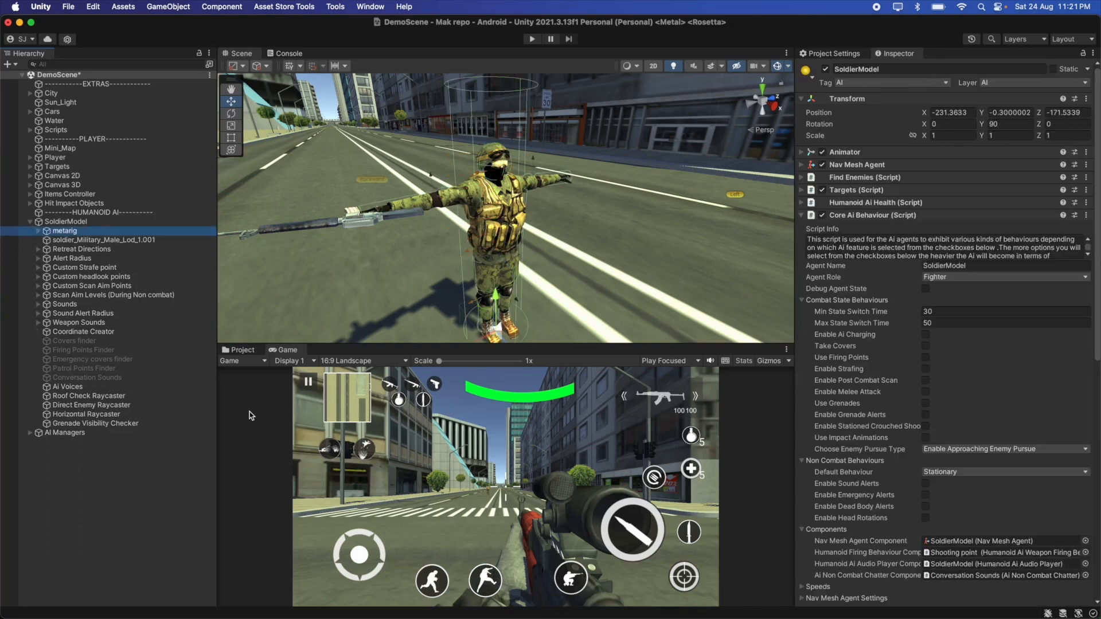
{"action": "left_click", "coordinate": [181, 401]}
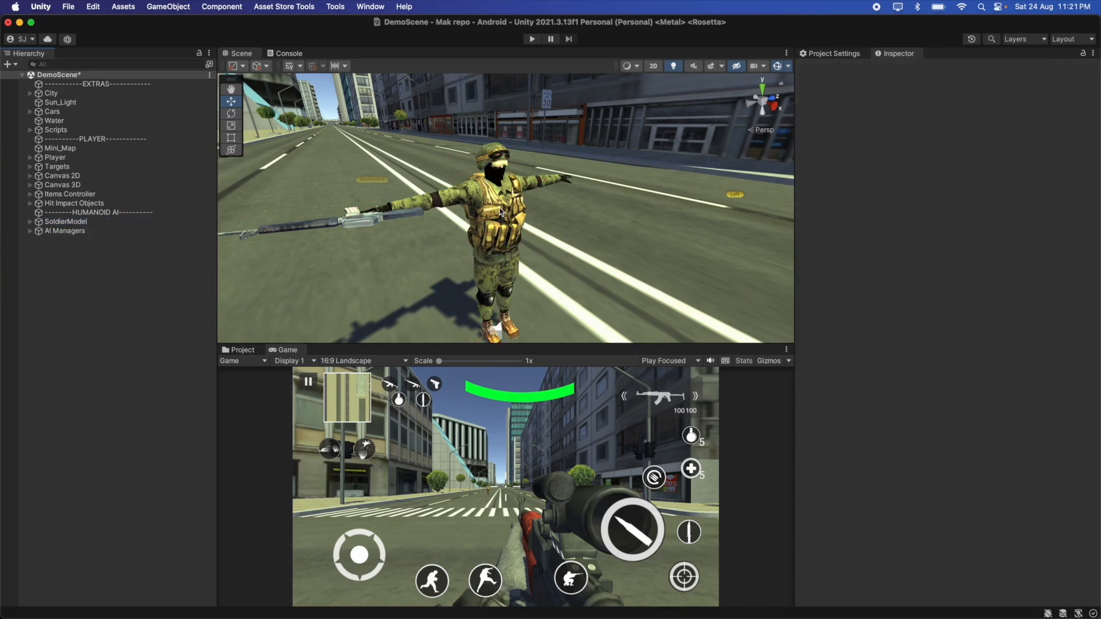
Run the scene in Play mode to retest the soldier's shooting, and stop the test.
{"action": "left_click", "coordinate": [532, 39]}
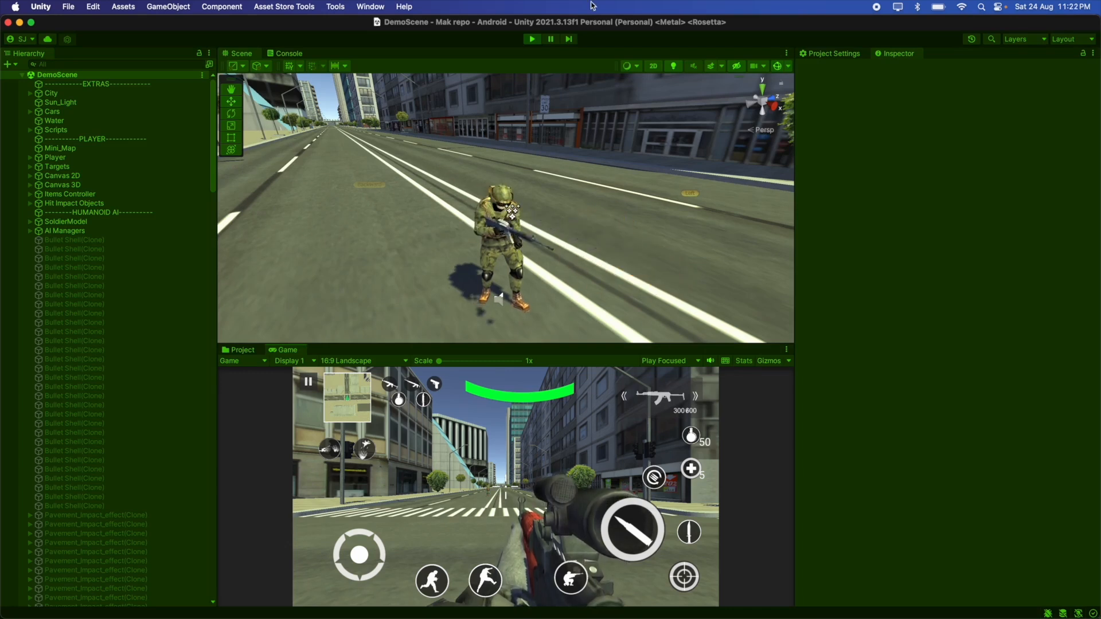
{"action": "left_click", "coordinate": [532, 39]}
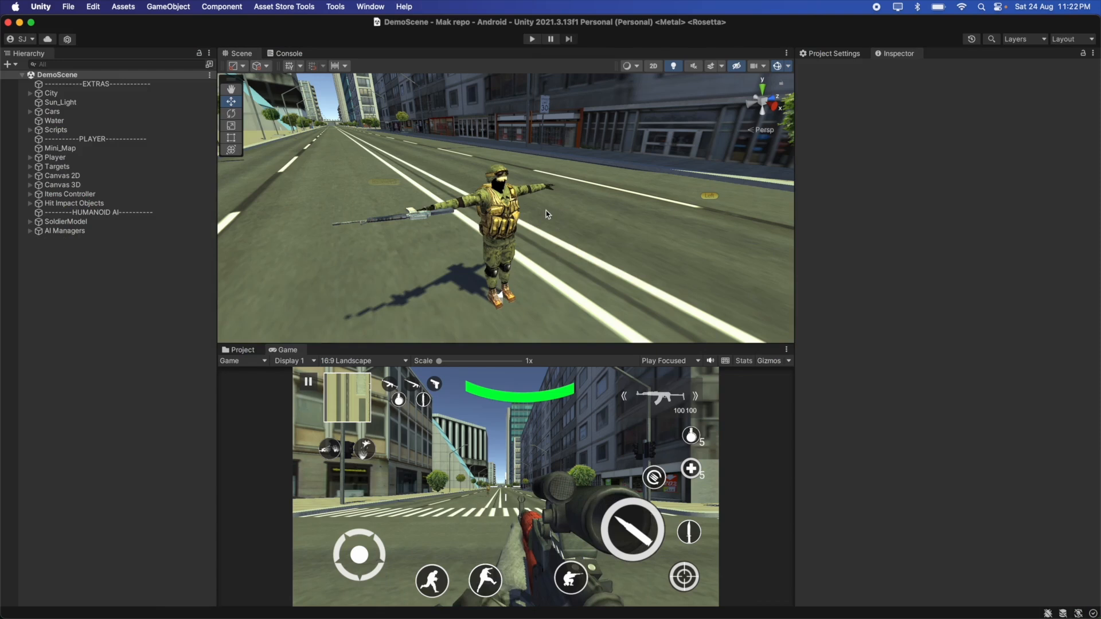